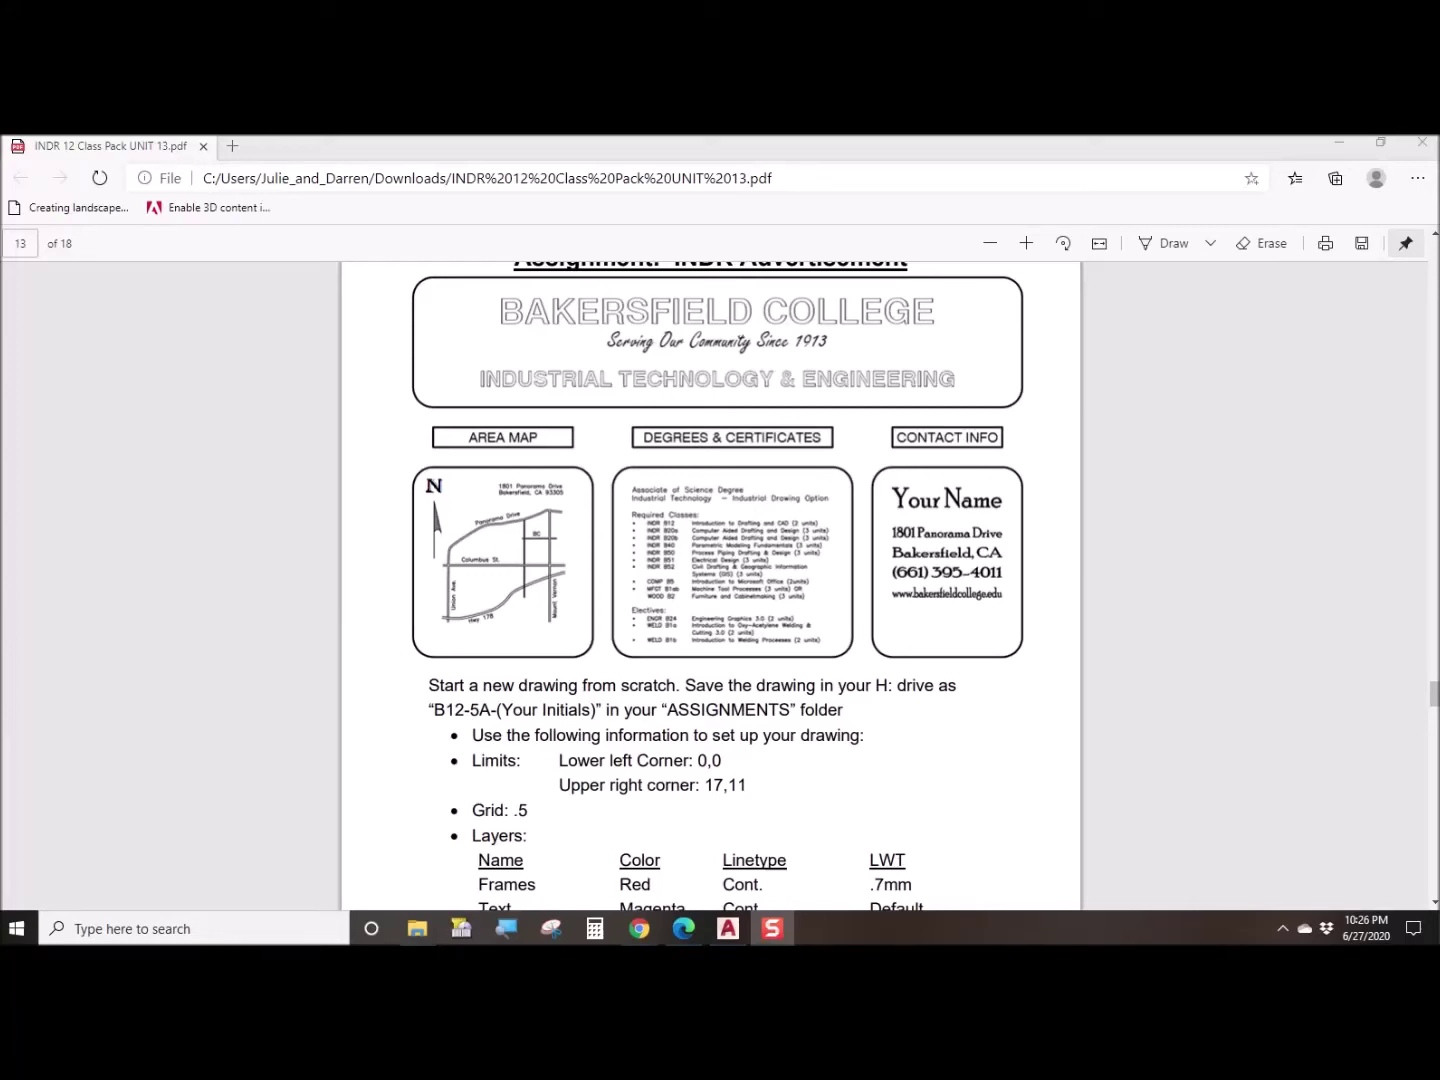
- Start a blank drawing and save it as B12-5A-DW in Desktop > INDR B12 > ASSIGNMENTS
key(alt+Tab)
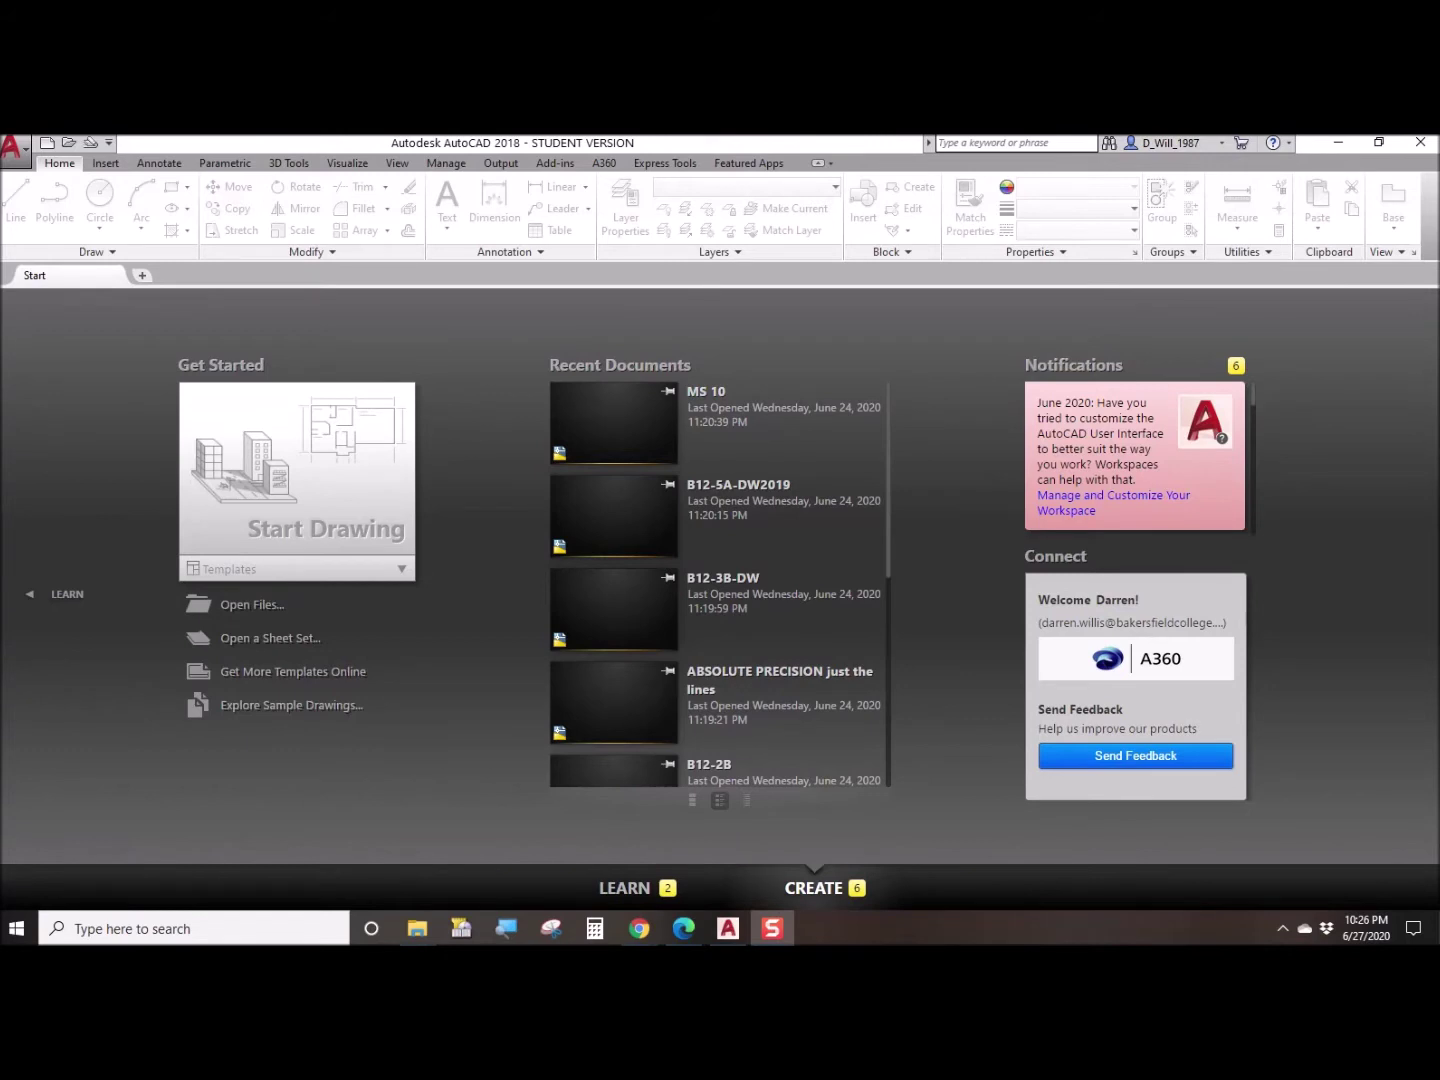
click(205, 518)
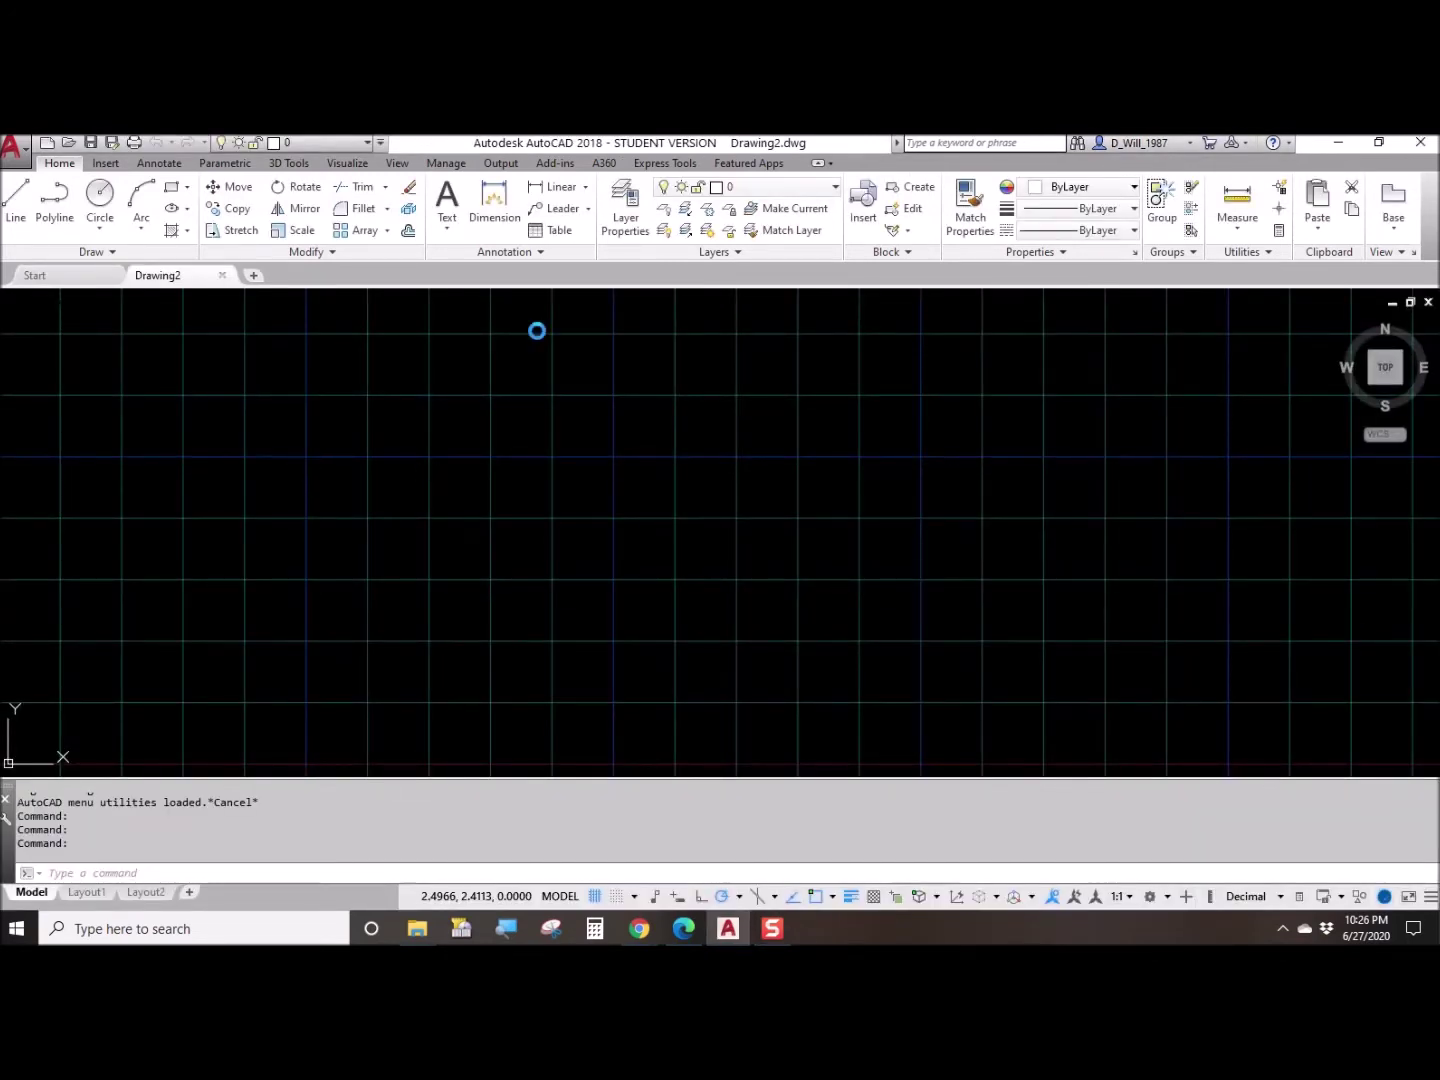
click(91, 144)
click(358, 343)
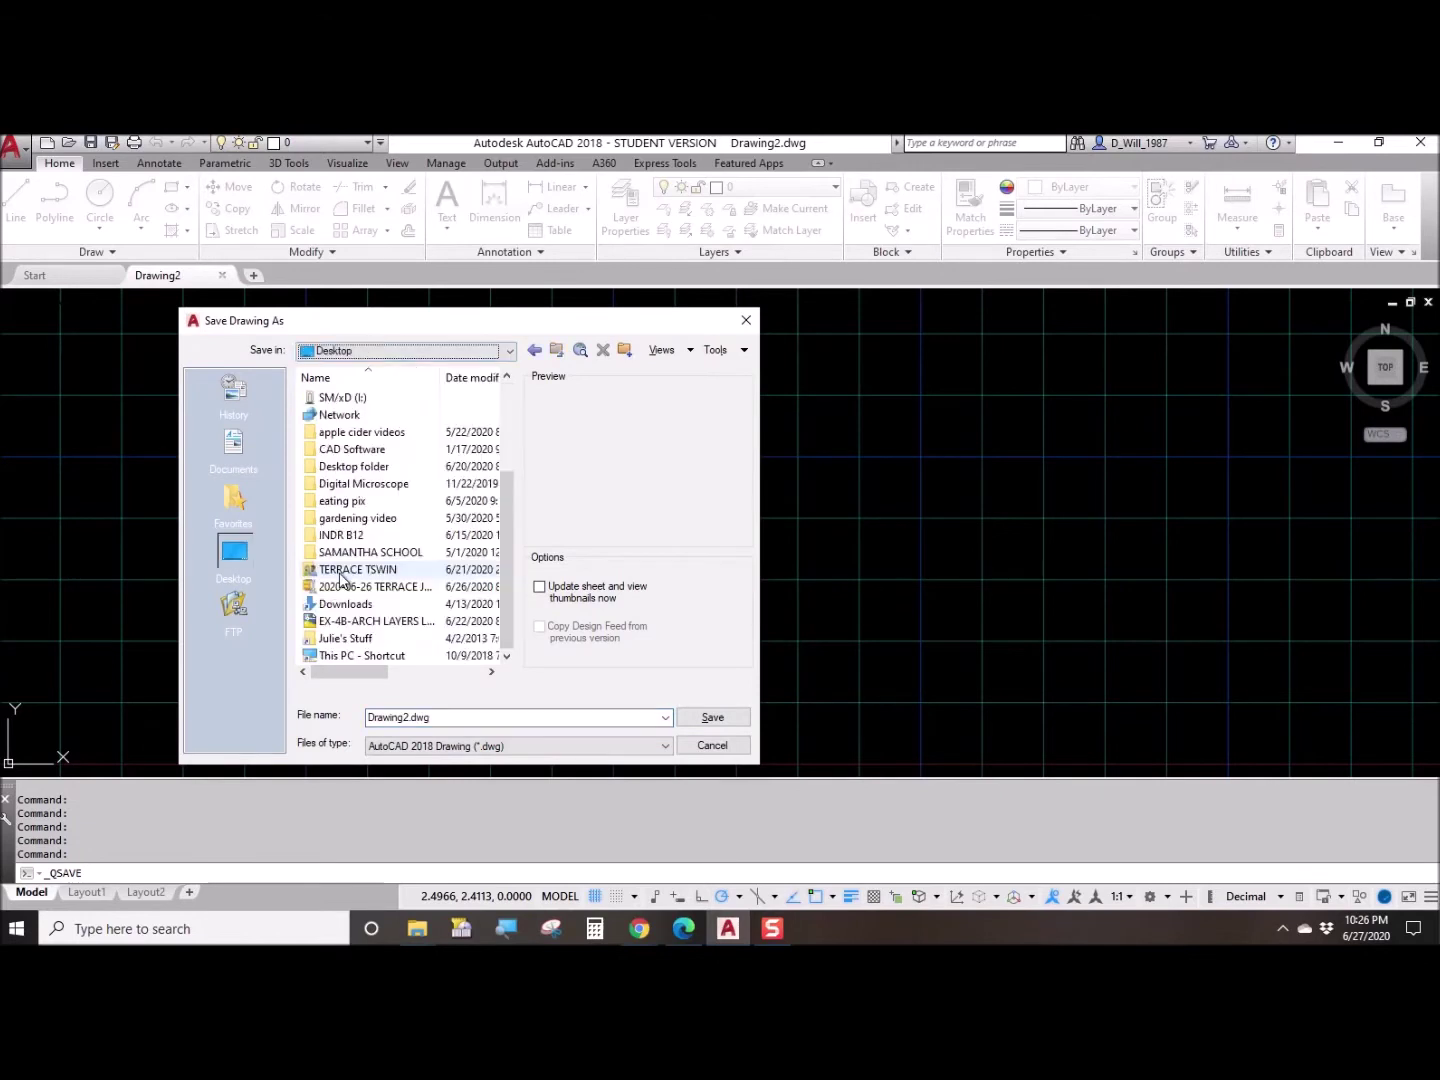
double_click(355, 535)
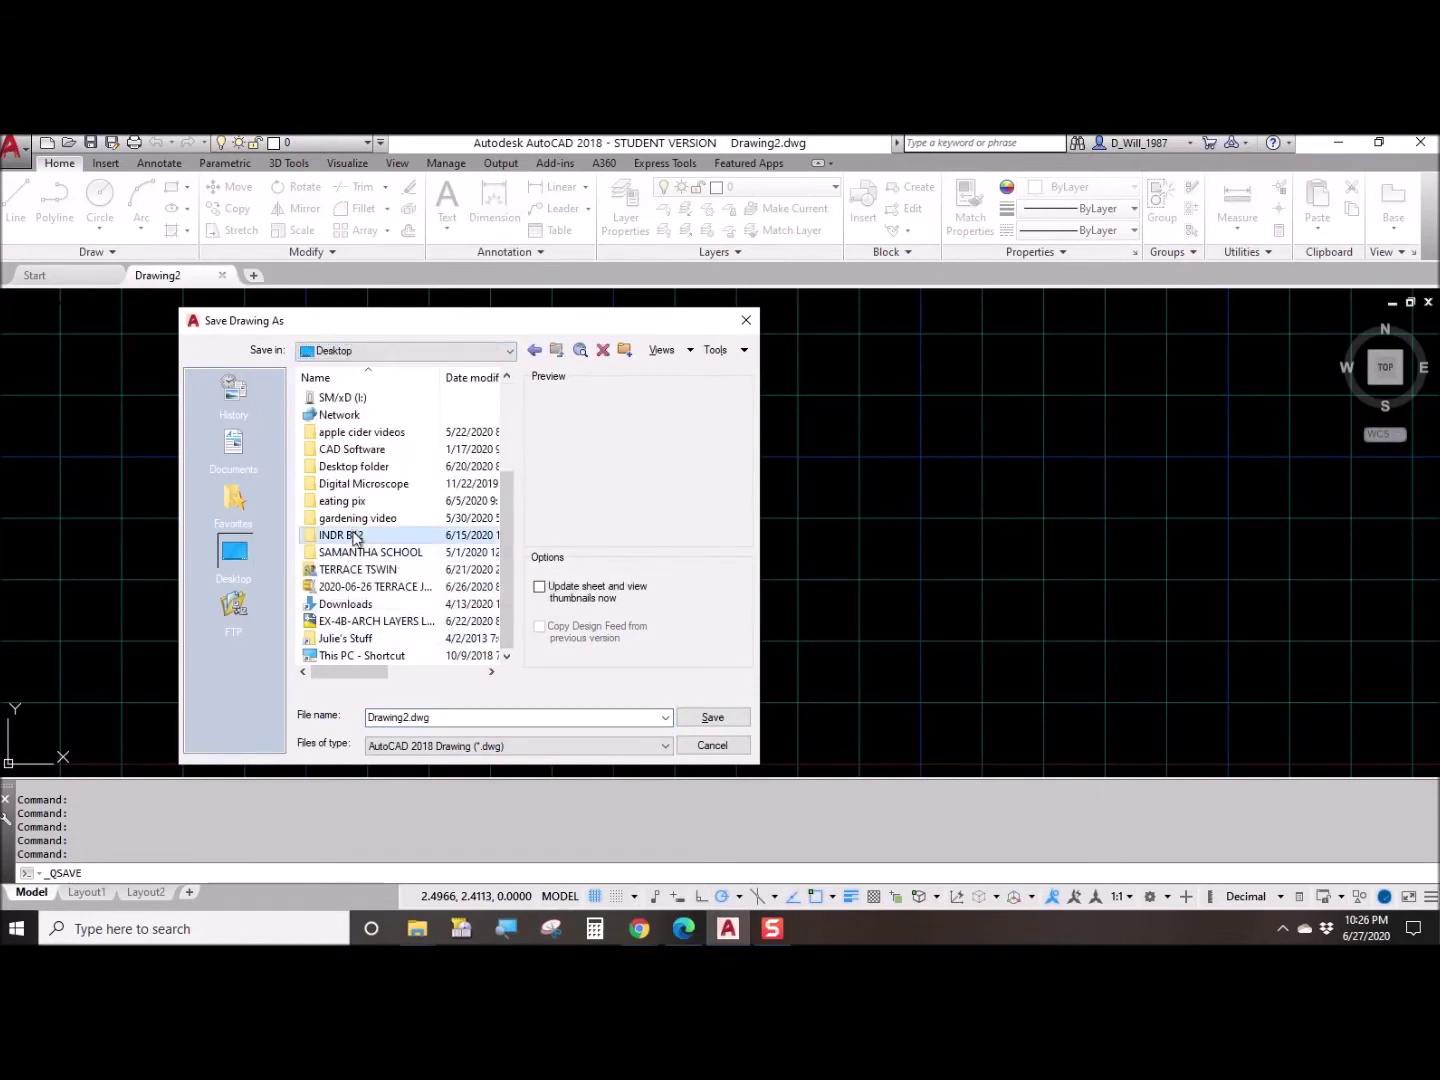
double_click(350, 399)
double_click(446, 716)
text(B12-)
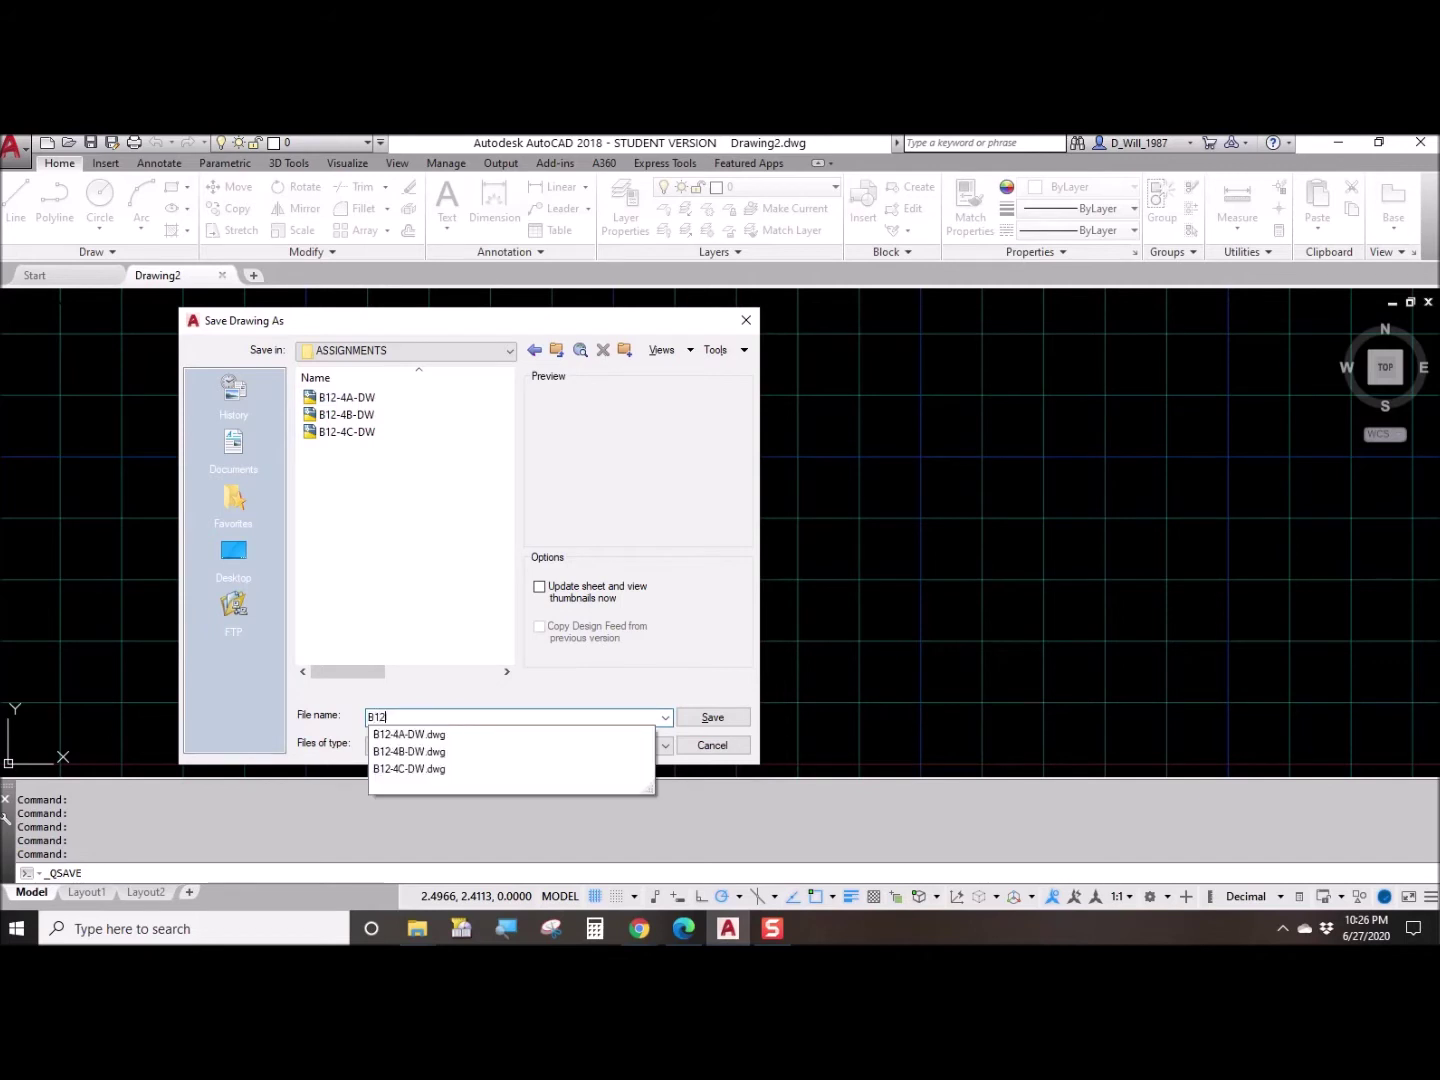
text(5A-DW)
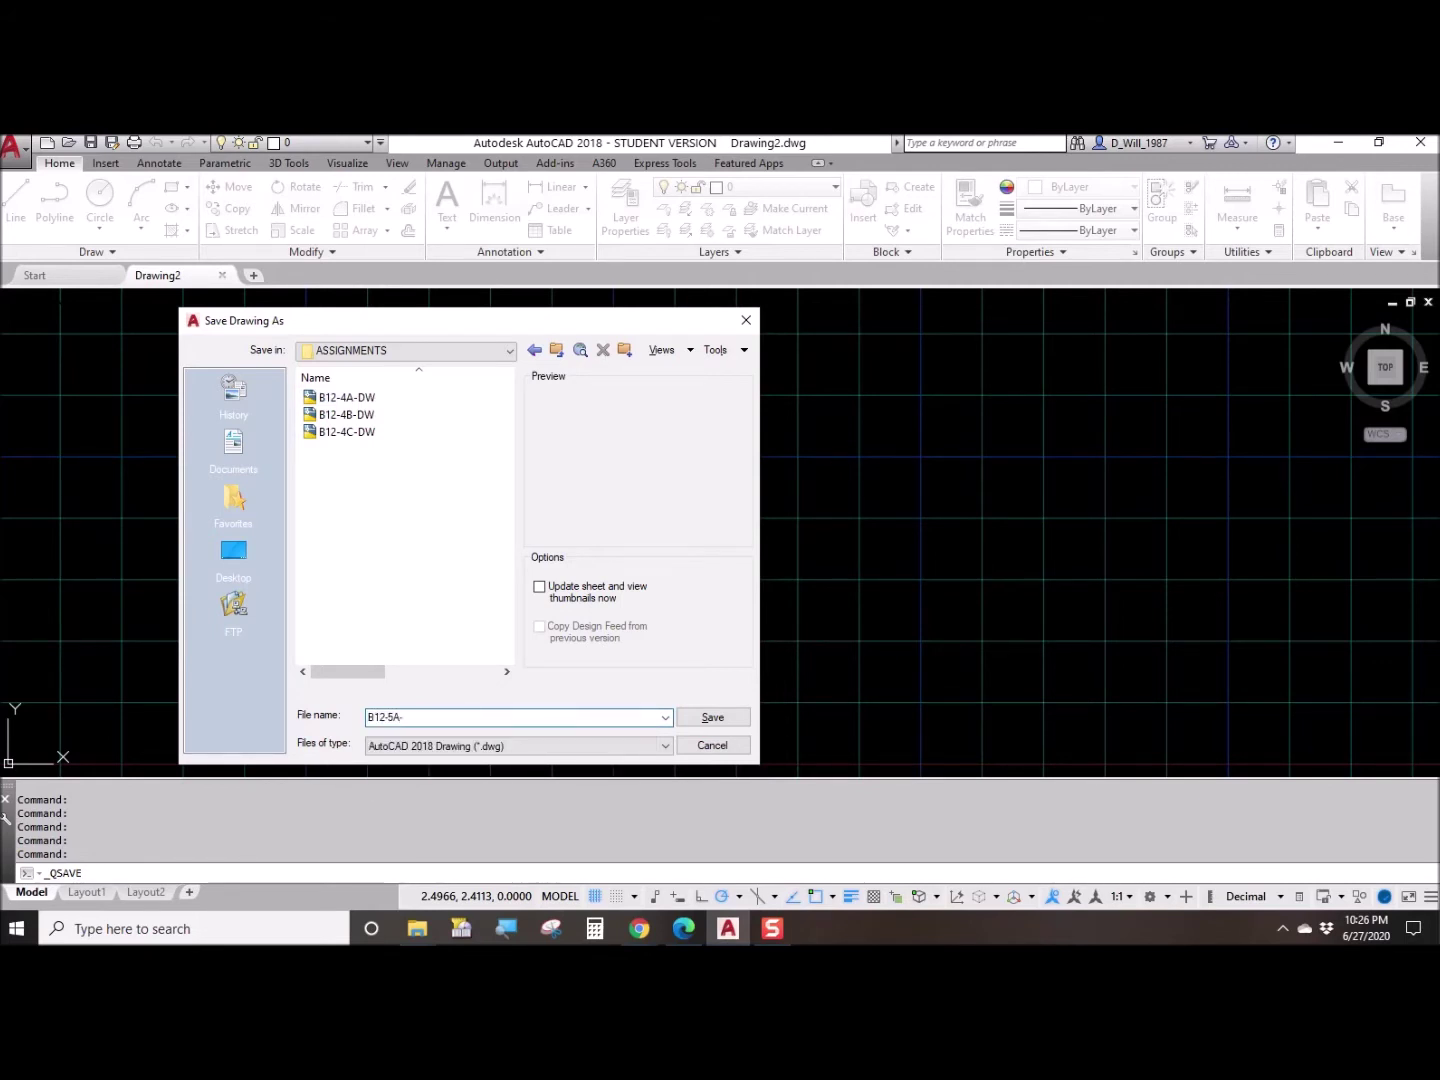
click(712, 715)
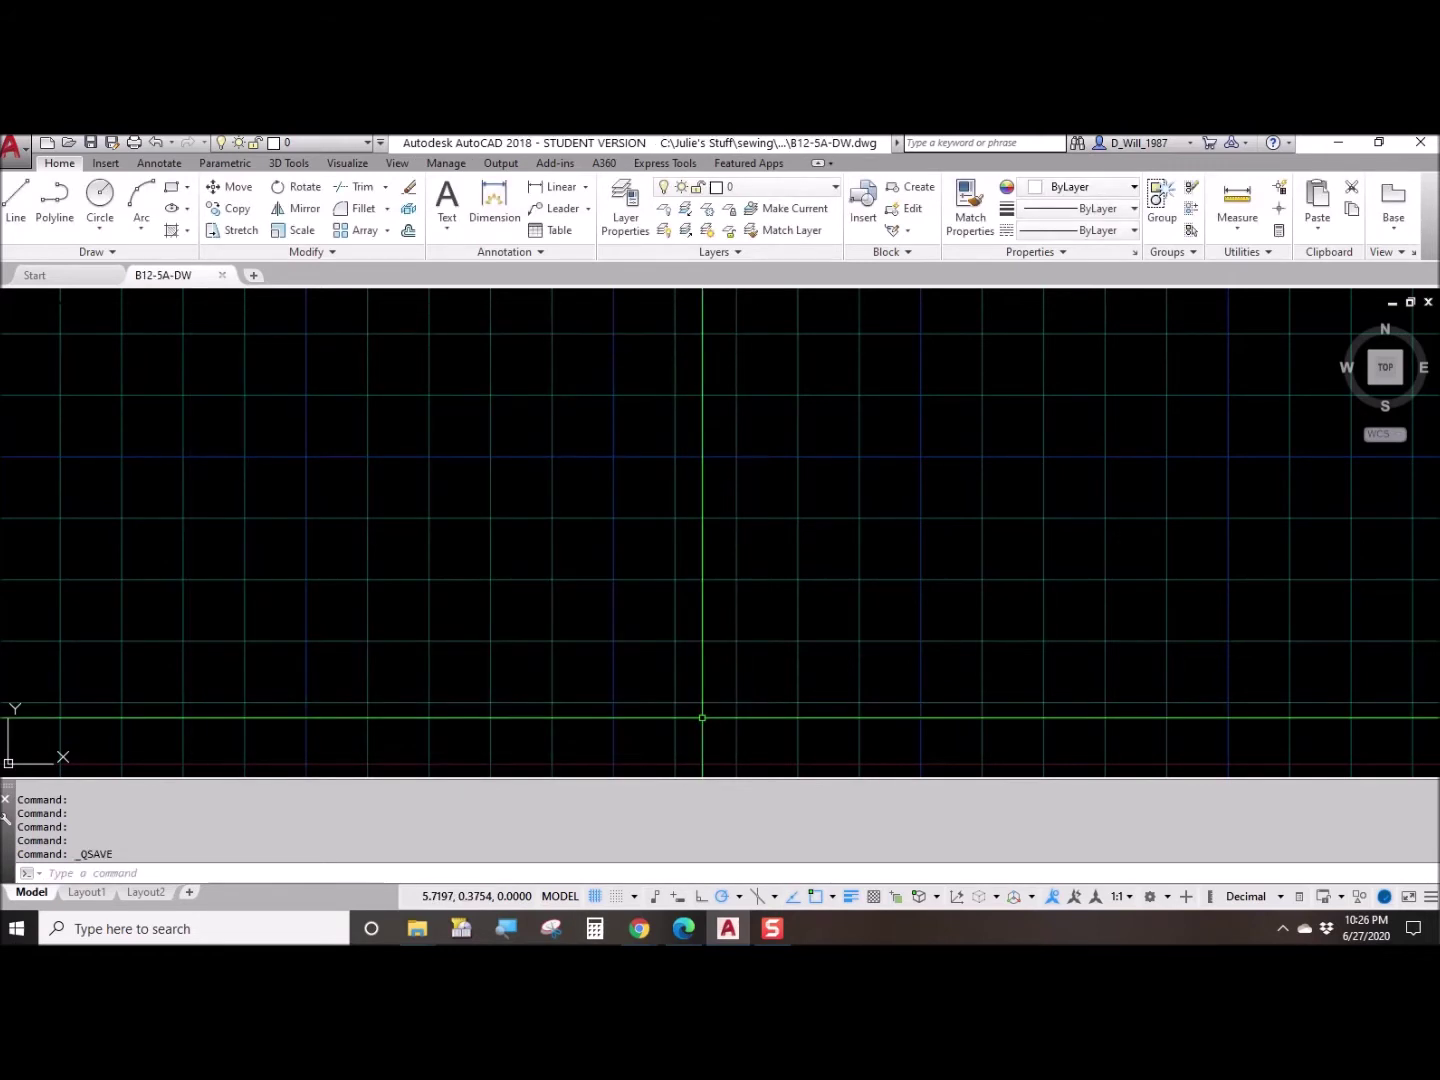
- Set the drawing limits with LIMITS: lower-left 0,0, upper-right 17,11
text(LIMITS)
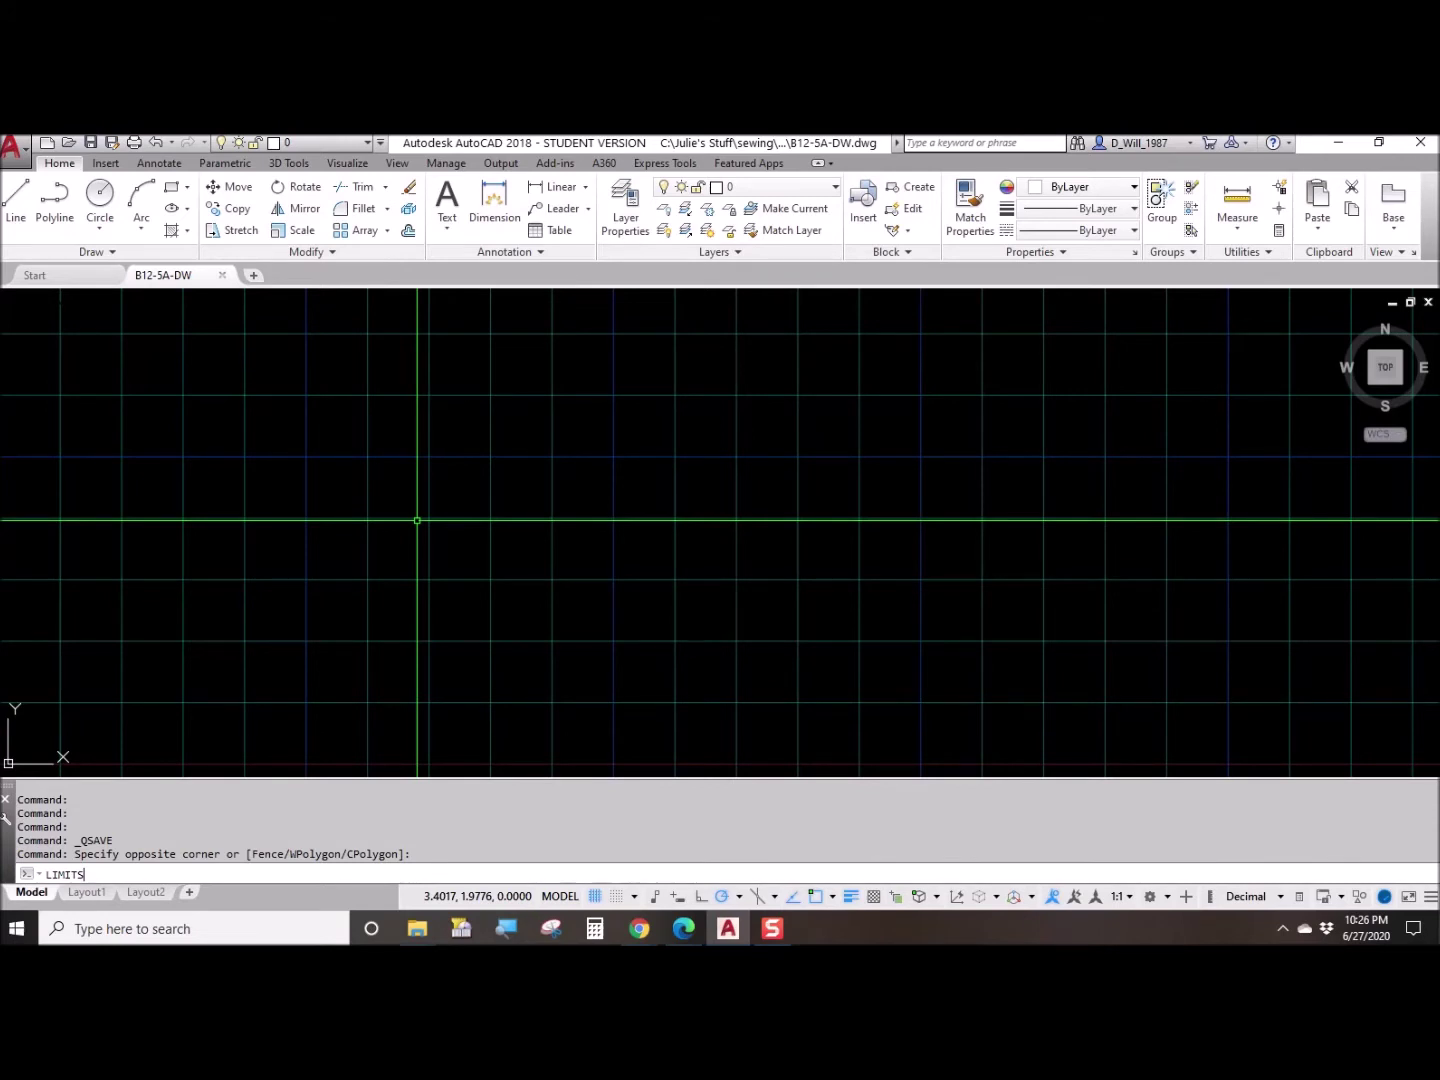
key(Return)
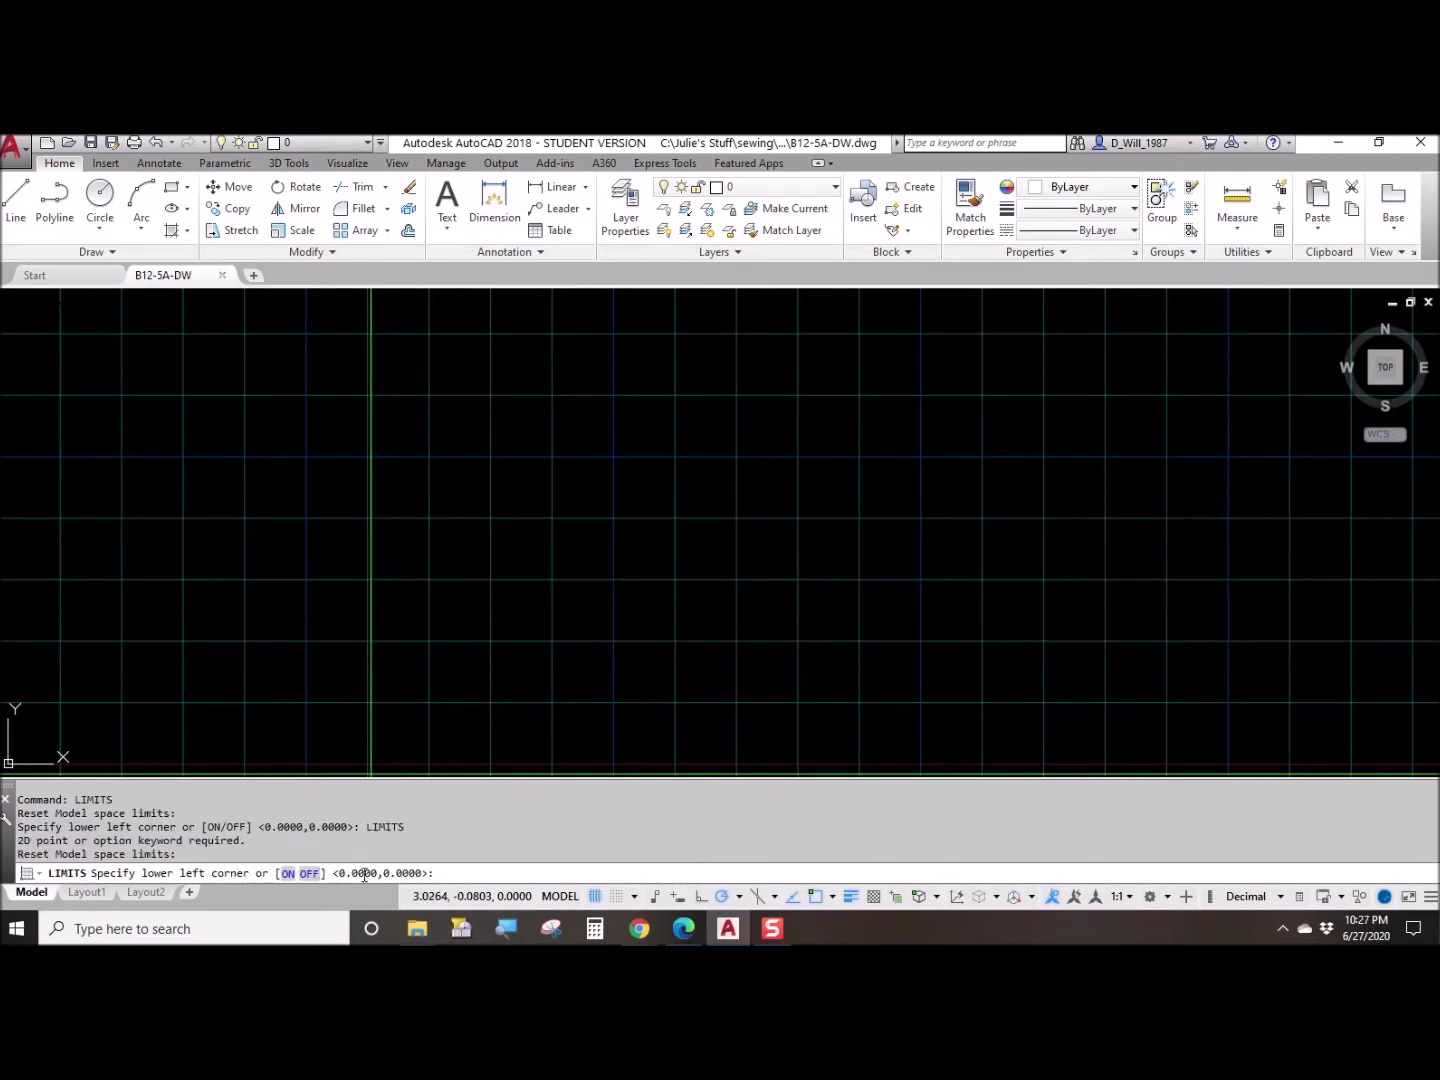
key(Return)
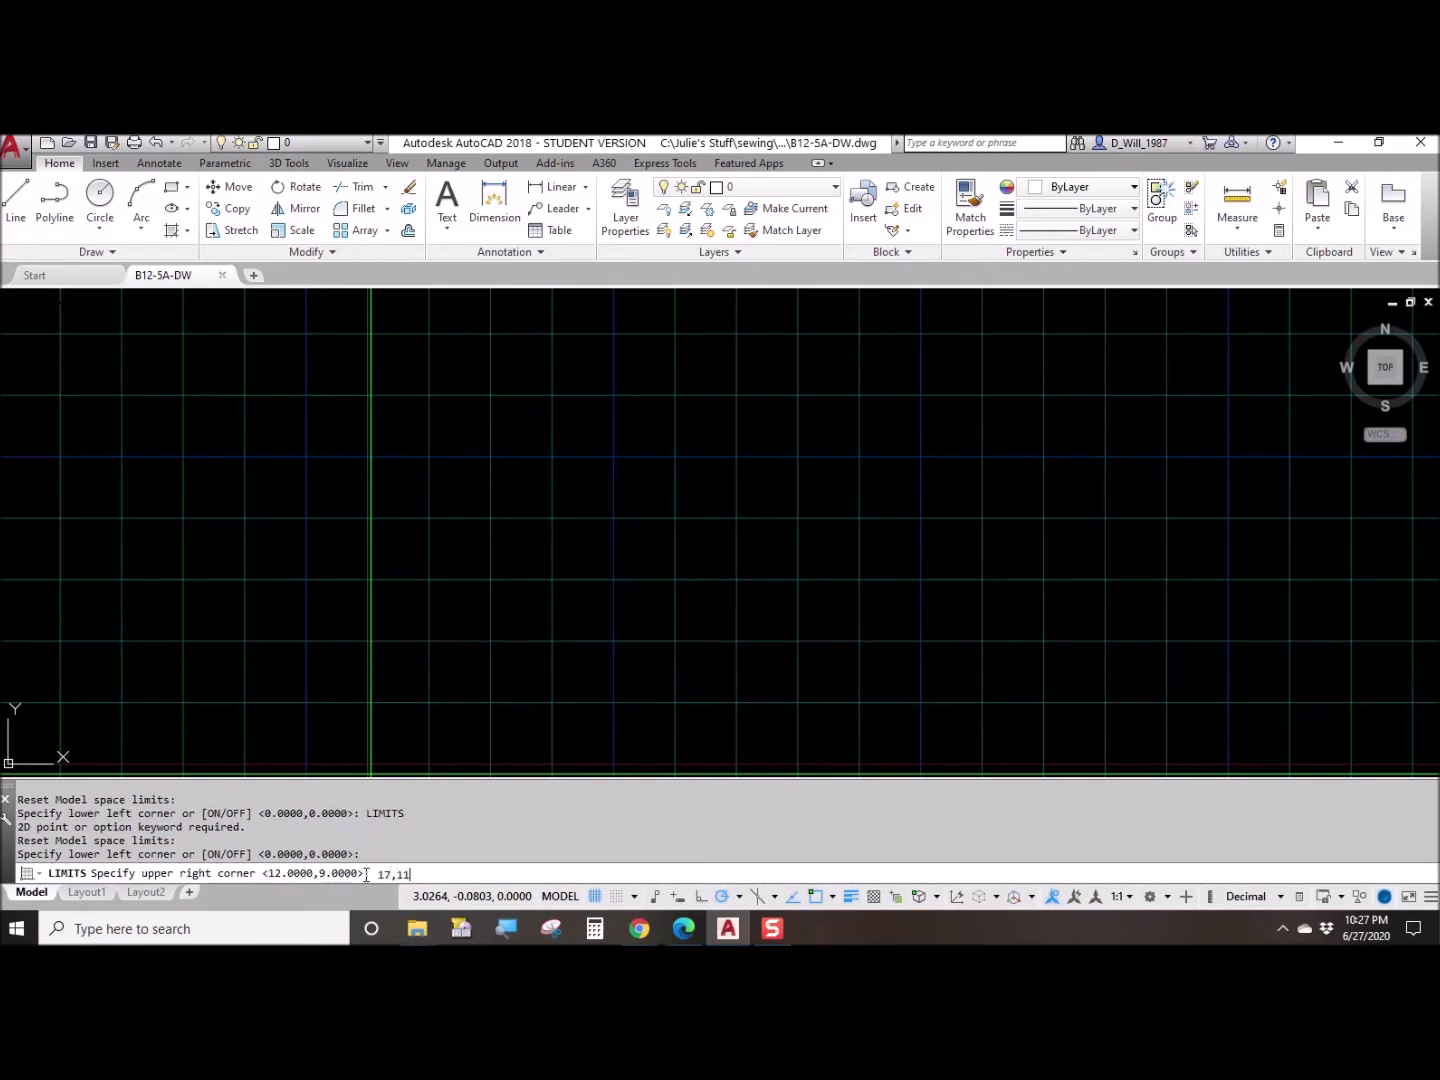
key(Return)
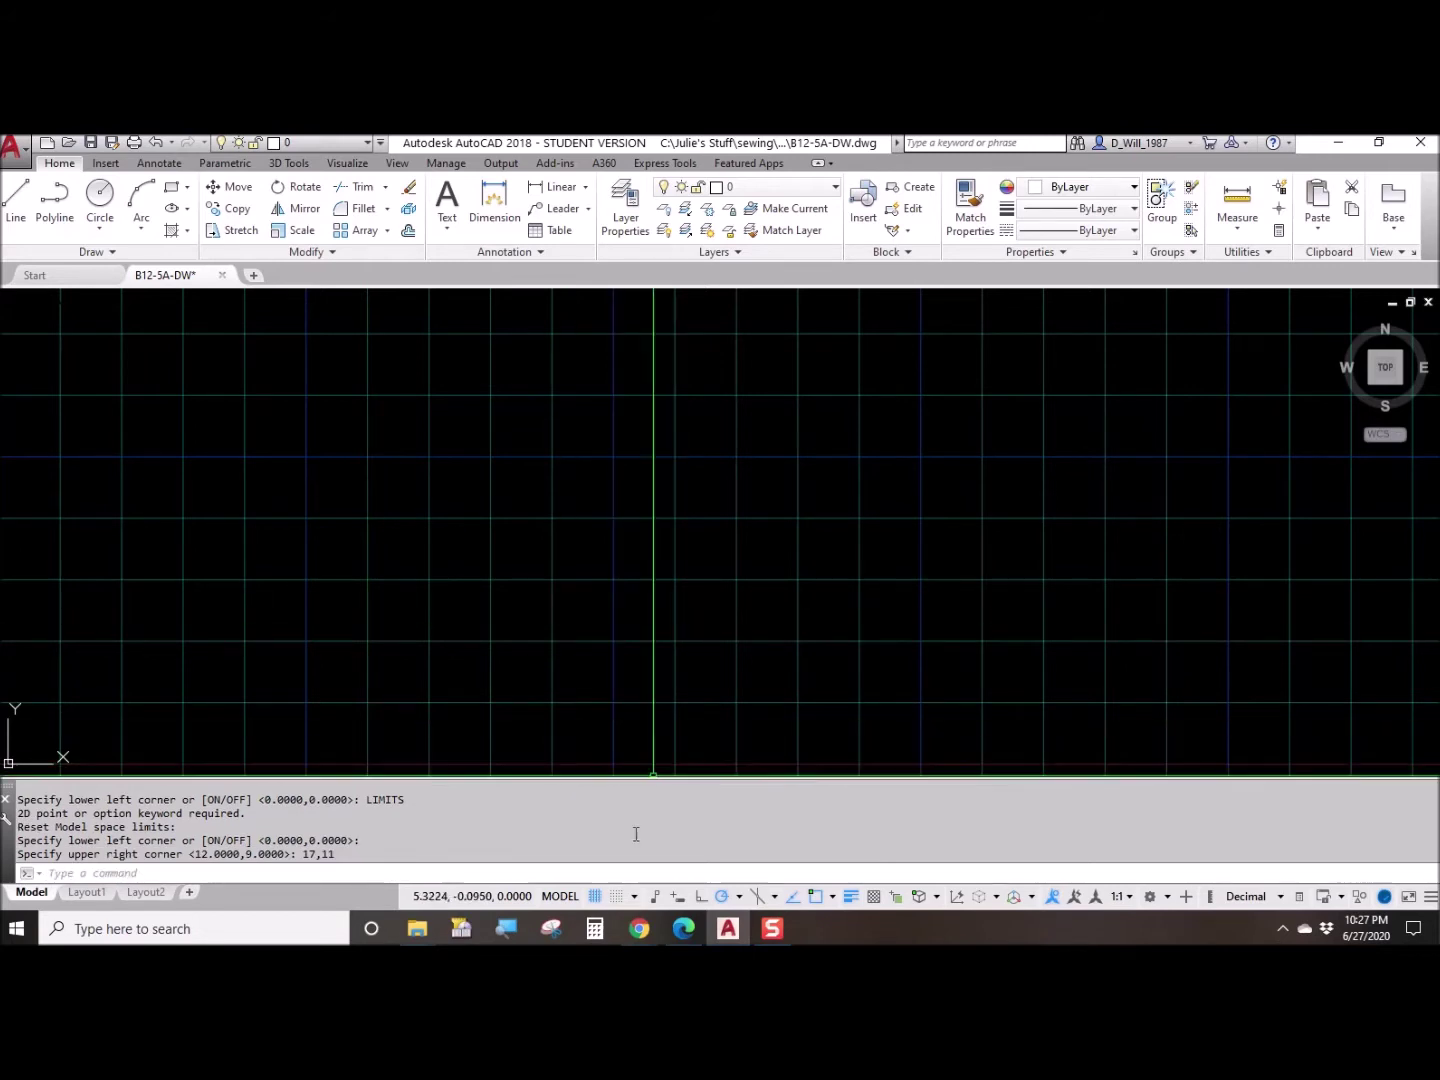
- Bring up the snap and grid settings from the status bar
click(635, 900)
click(641, 870)
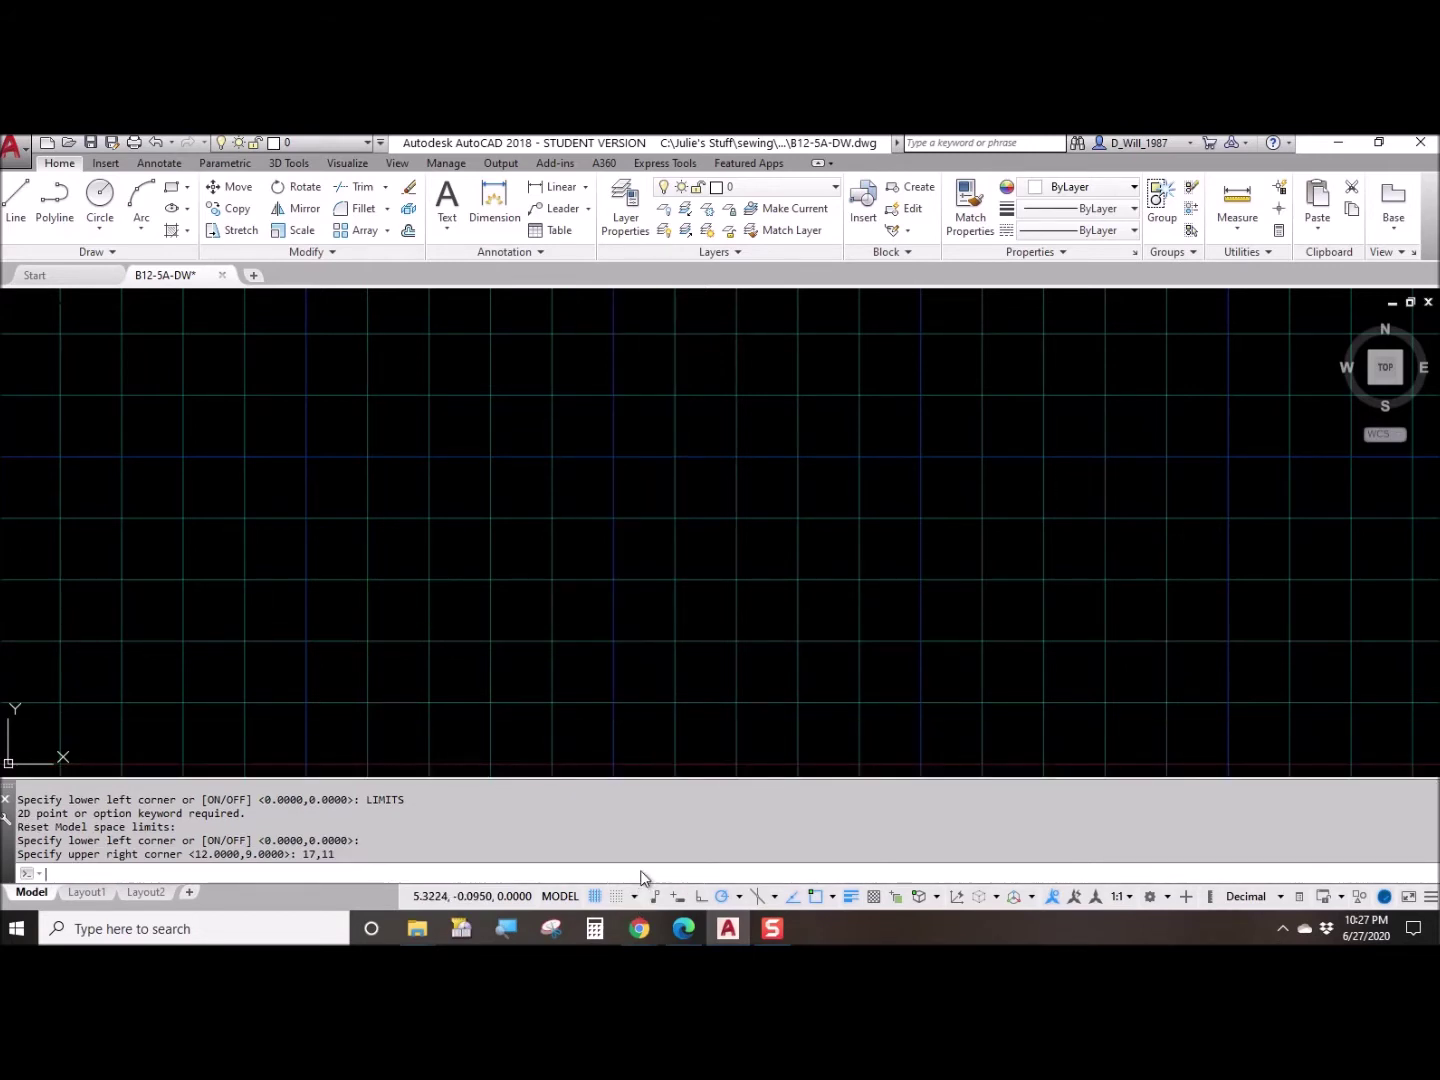
double_click(679, 423)
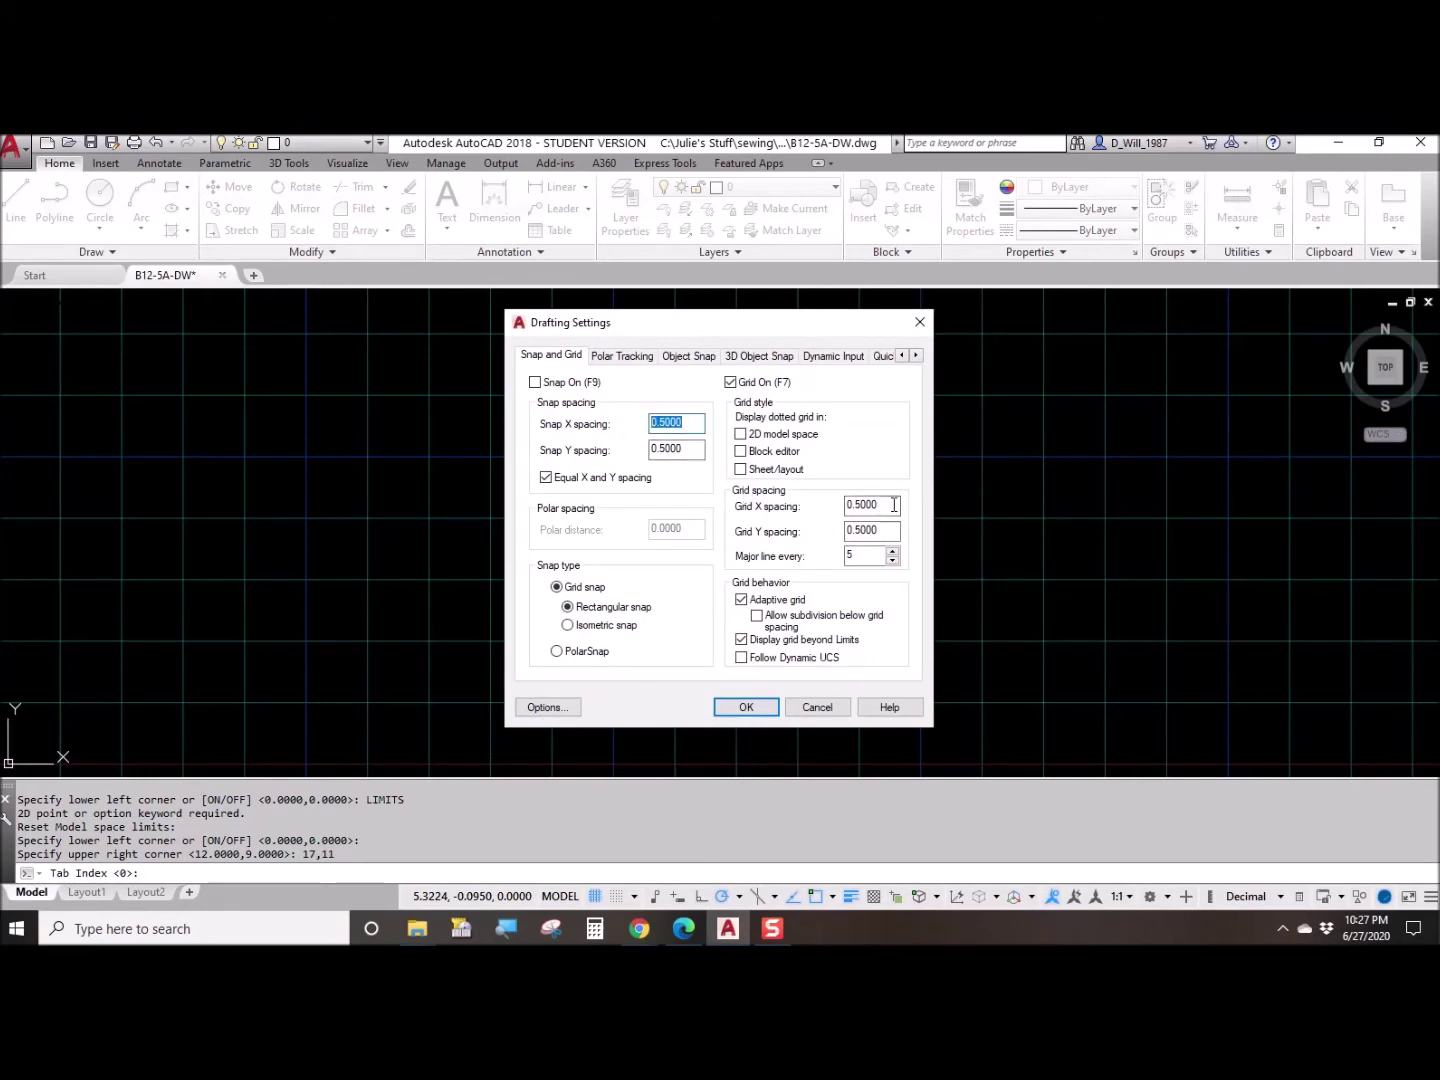
- Set a major grid line every 2 and turn off adaptive grid, keeping 0.5 spacing
double_click(862, 555)
text(4)
click(742, 600)
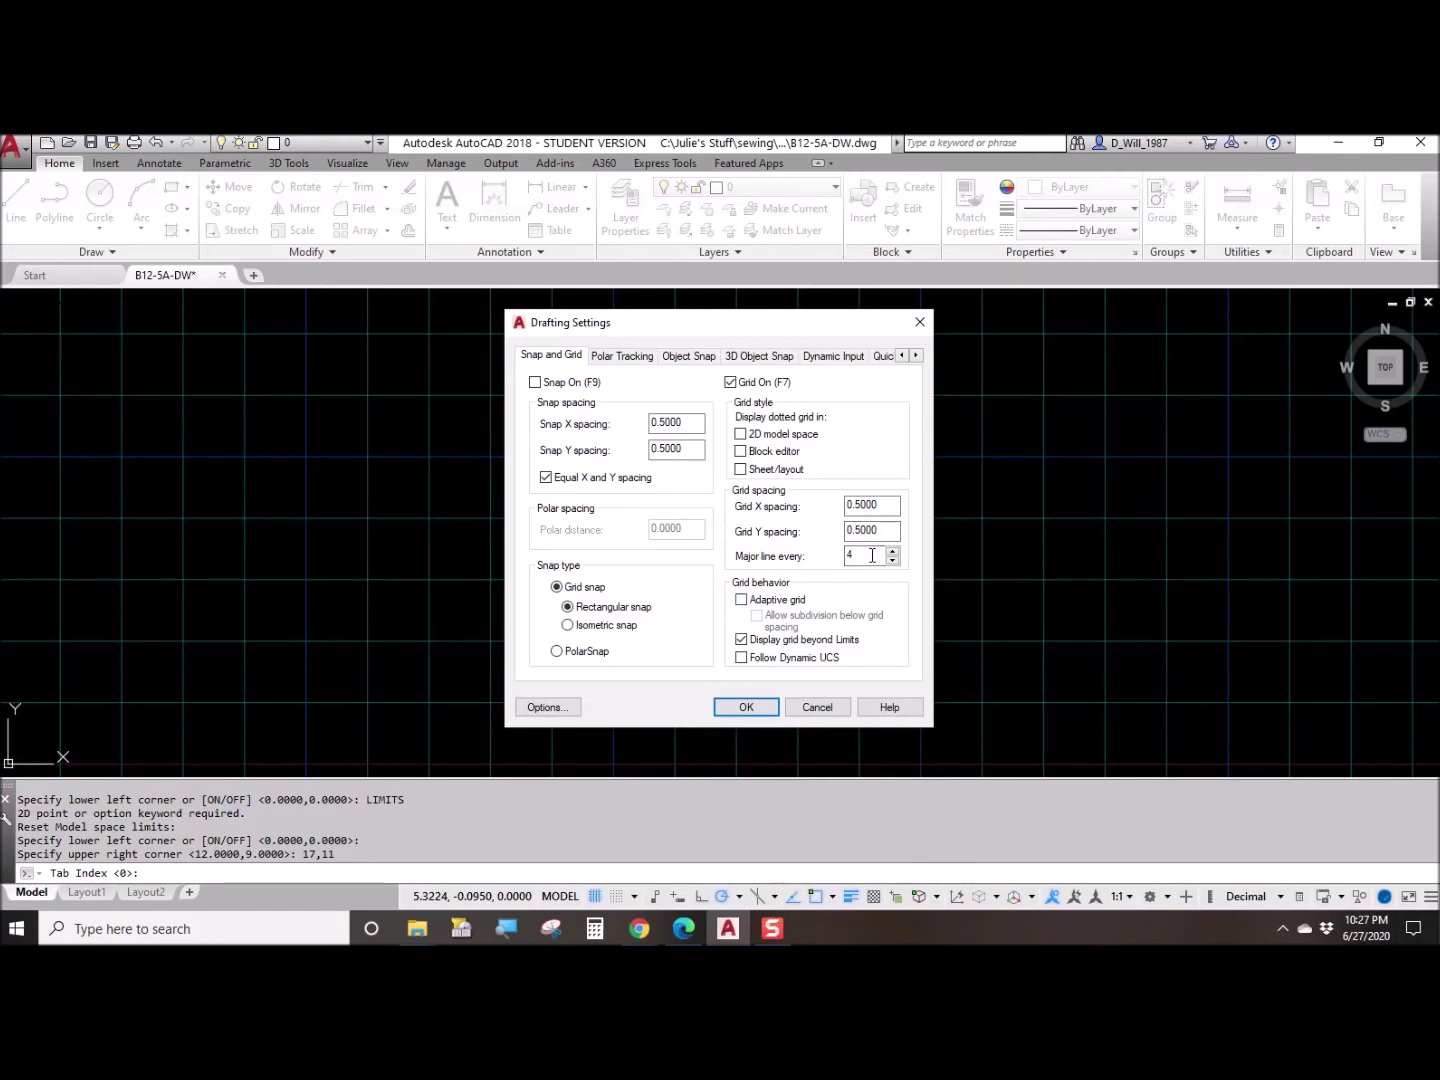
double_click(870, 554)
text(2)
click(746, 706)
- Pan the view and bring up the Layer Properties Manager
scroll(421, 599, down, 3)
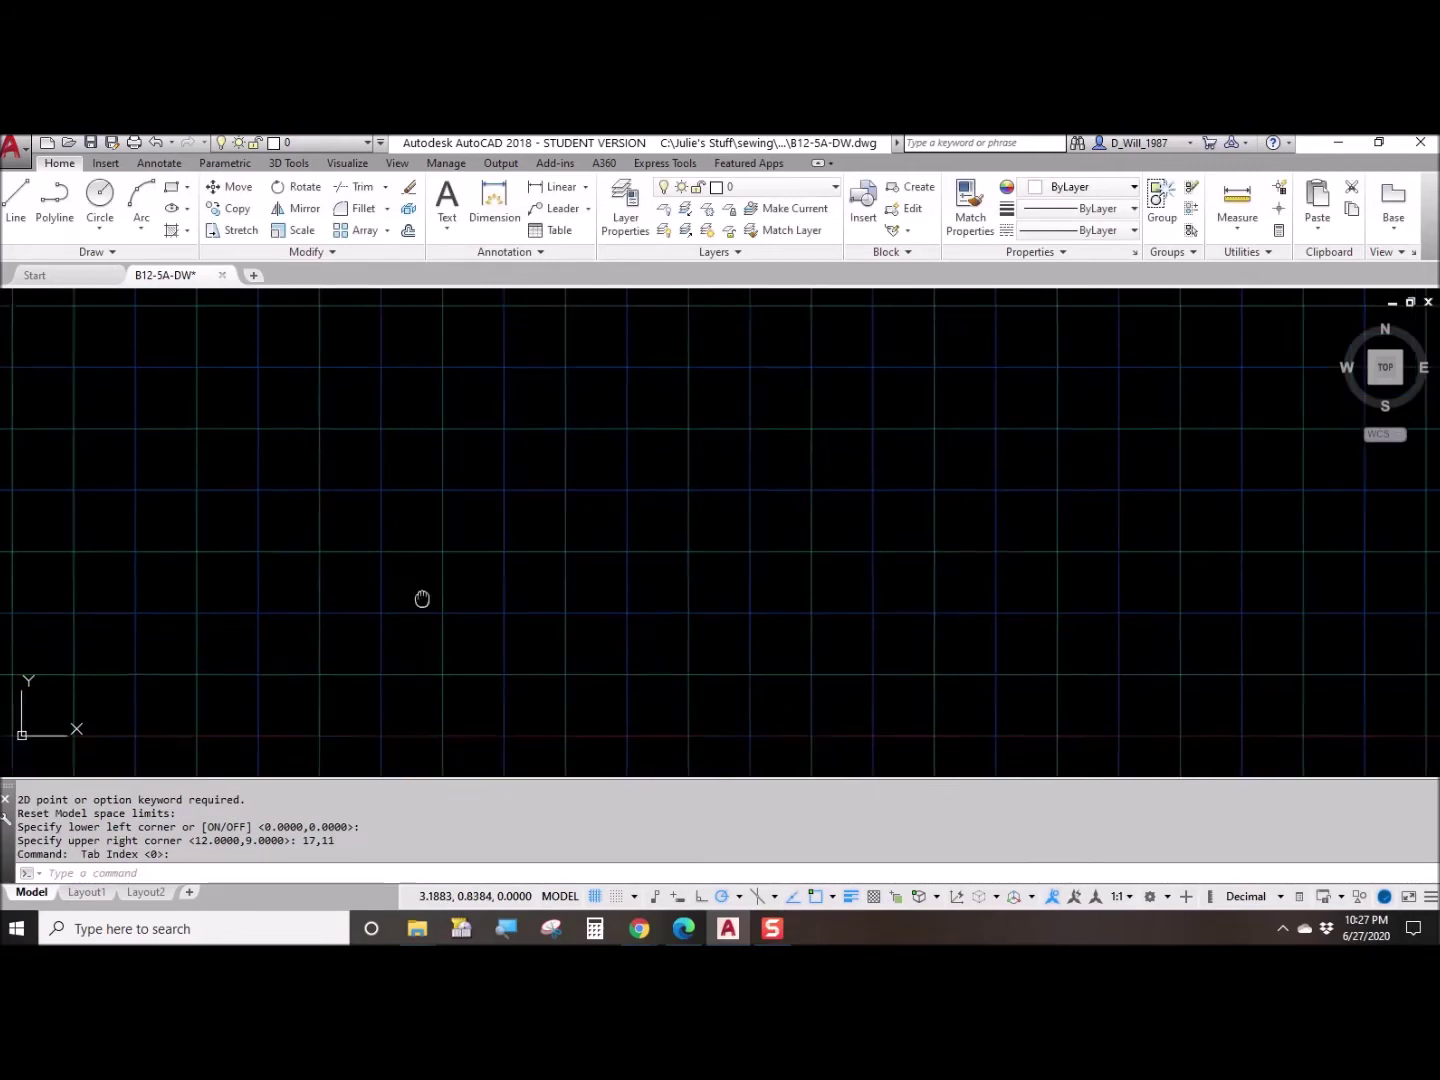
scroll(360, 455, up, 4)
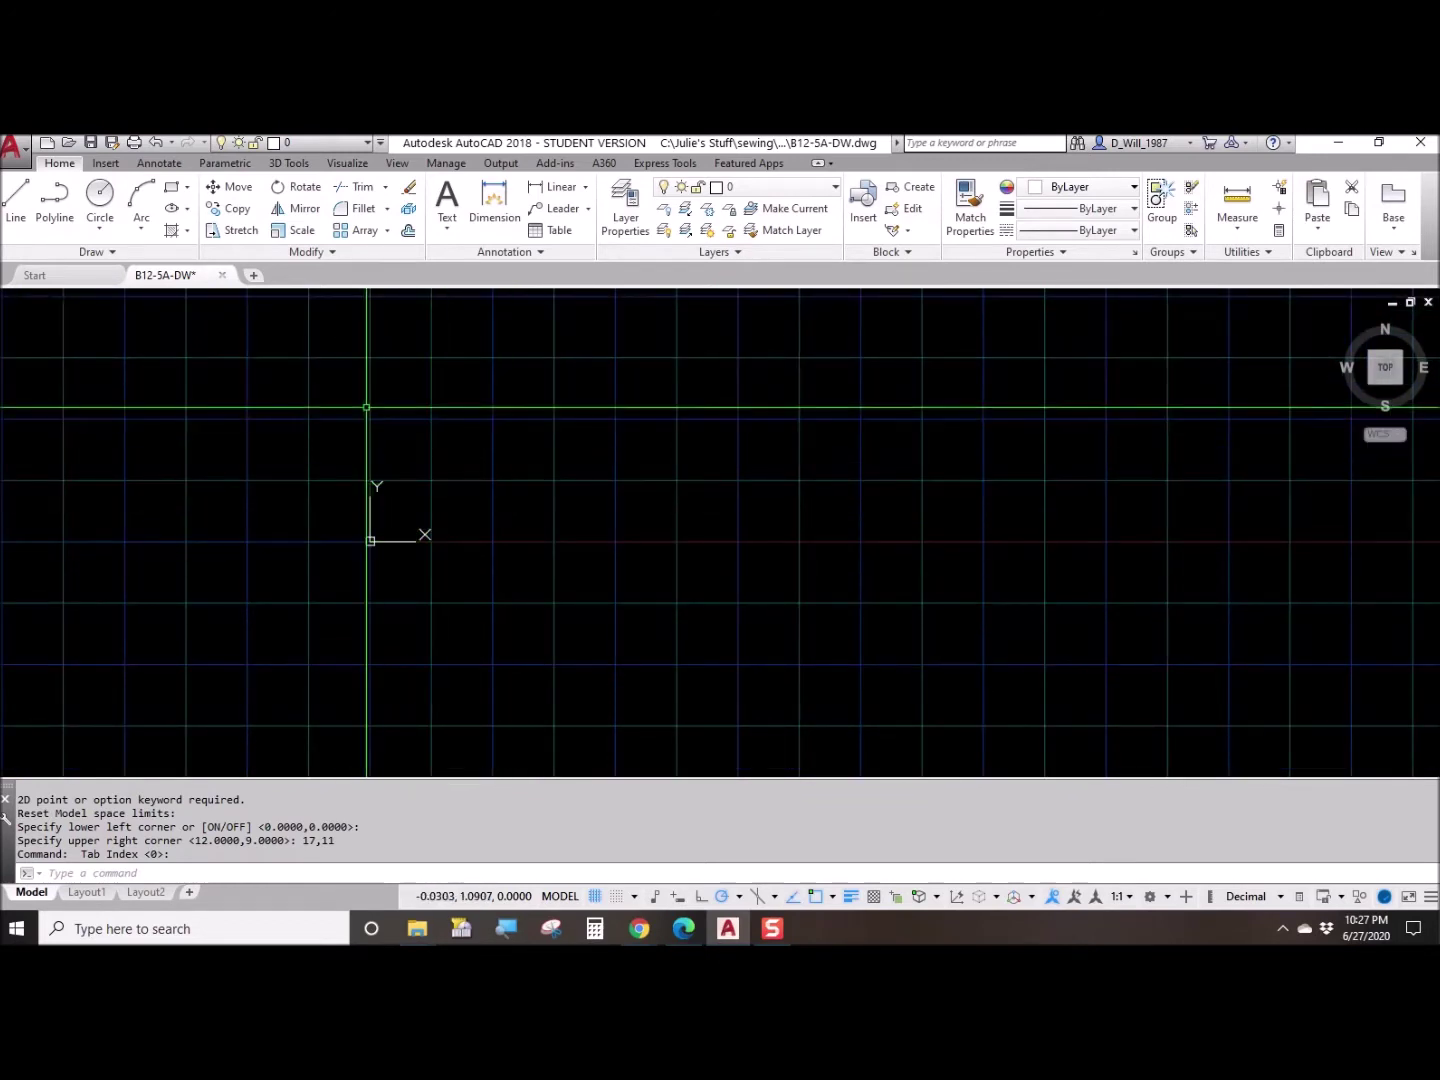
middle_drag(611, 482, 485, 519)
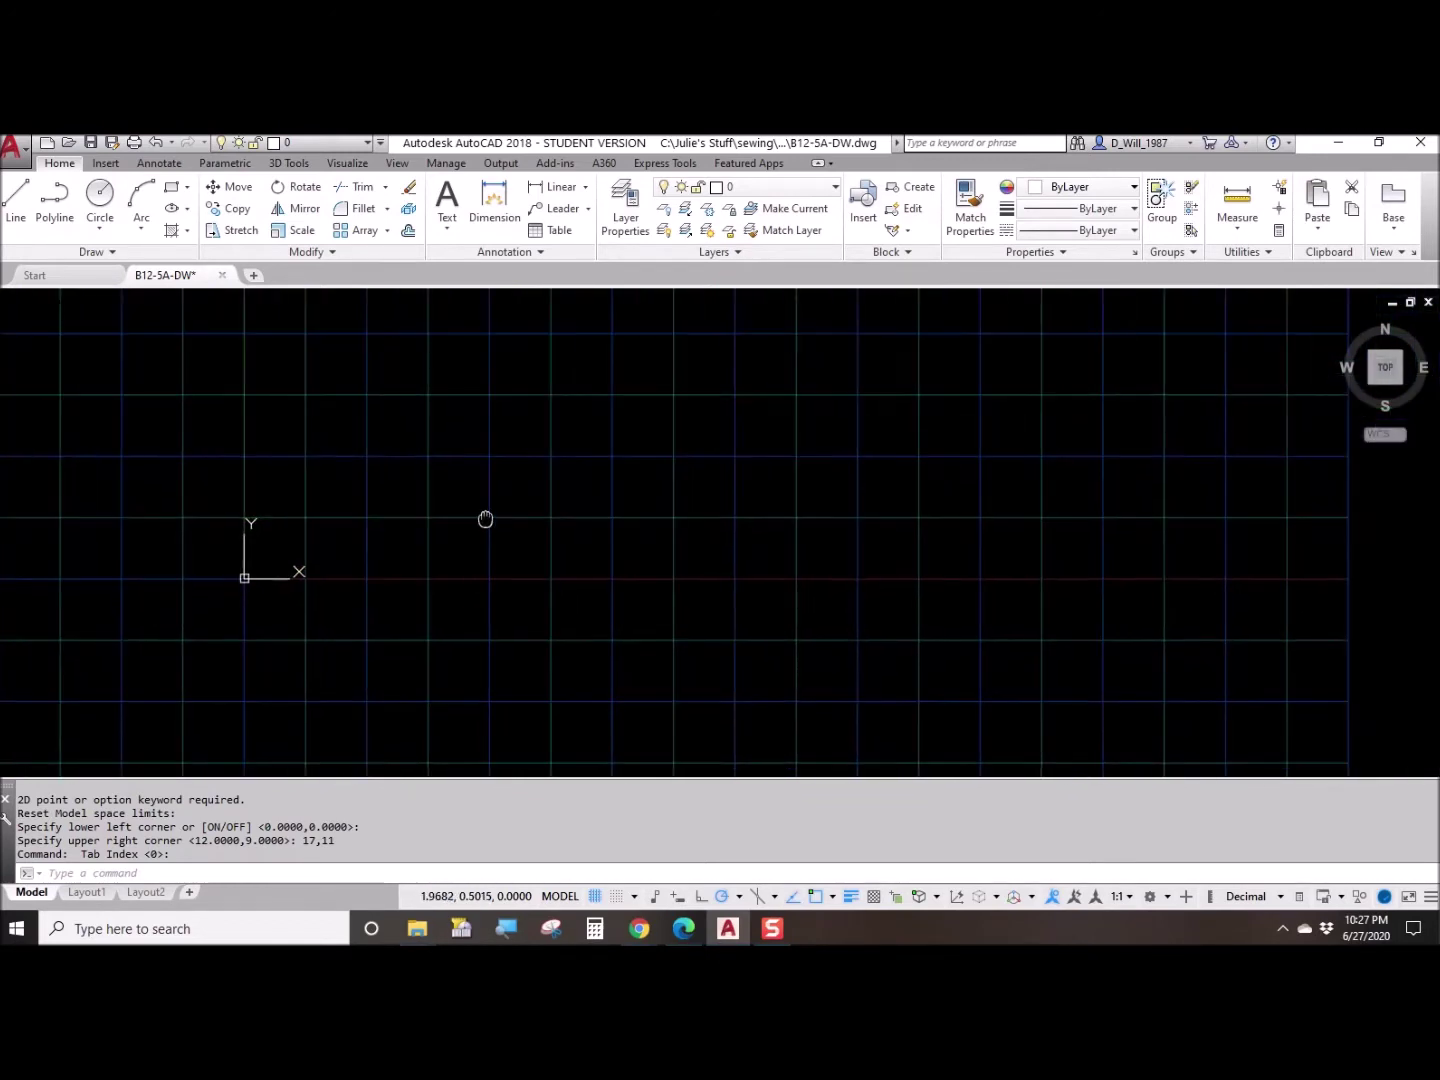
click(626, 220)
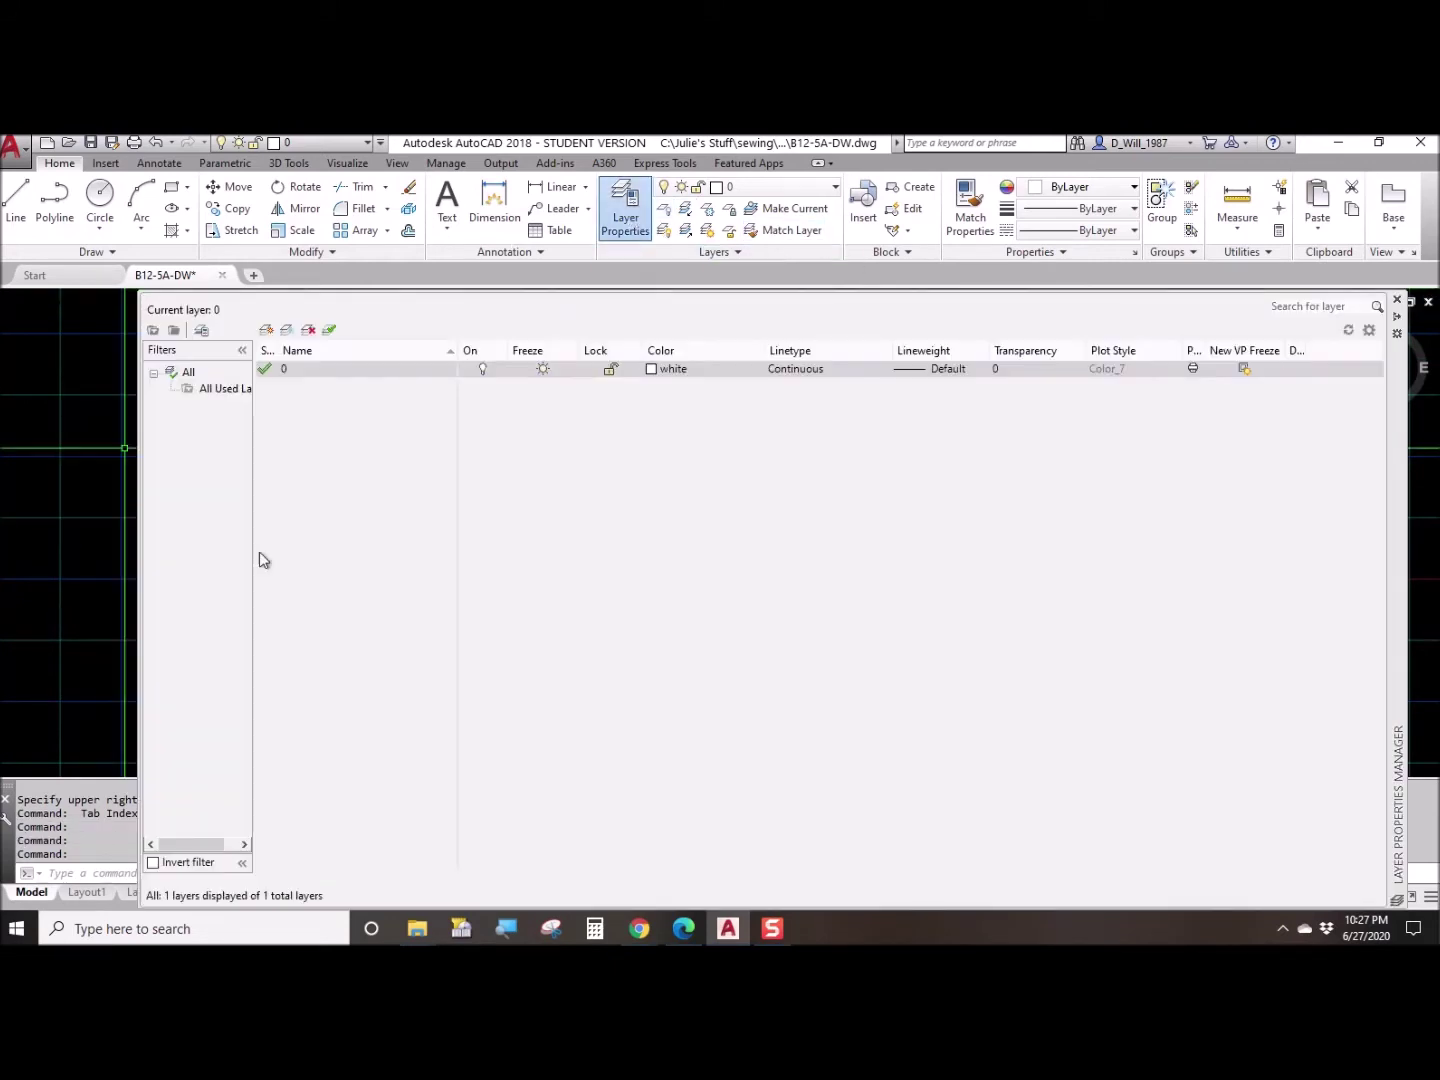
- Create the FRAMES and TEXT layers
click(266, 329)
text(FRAMES)
key(Return)
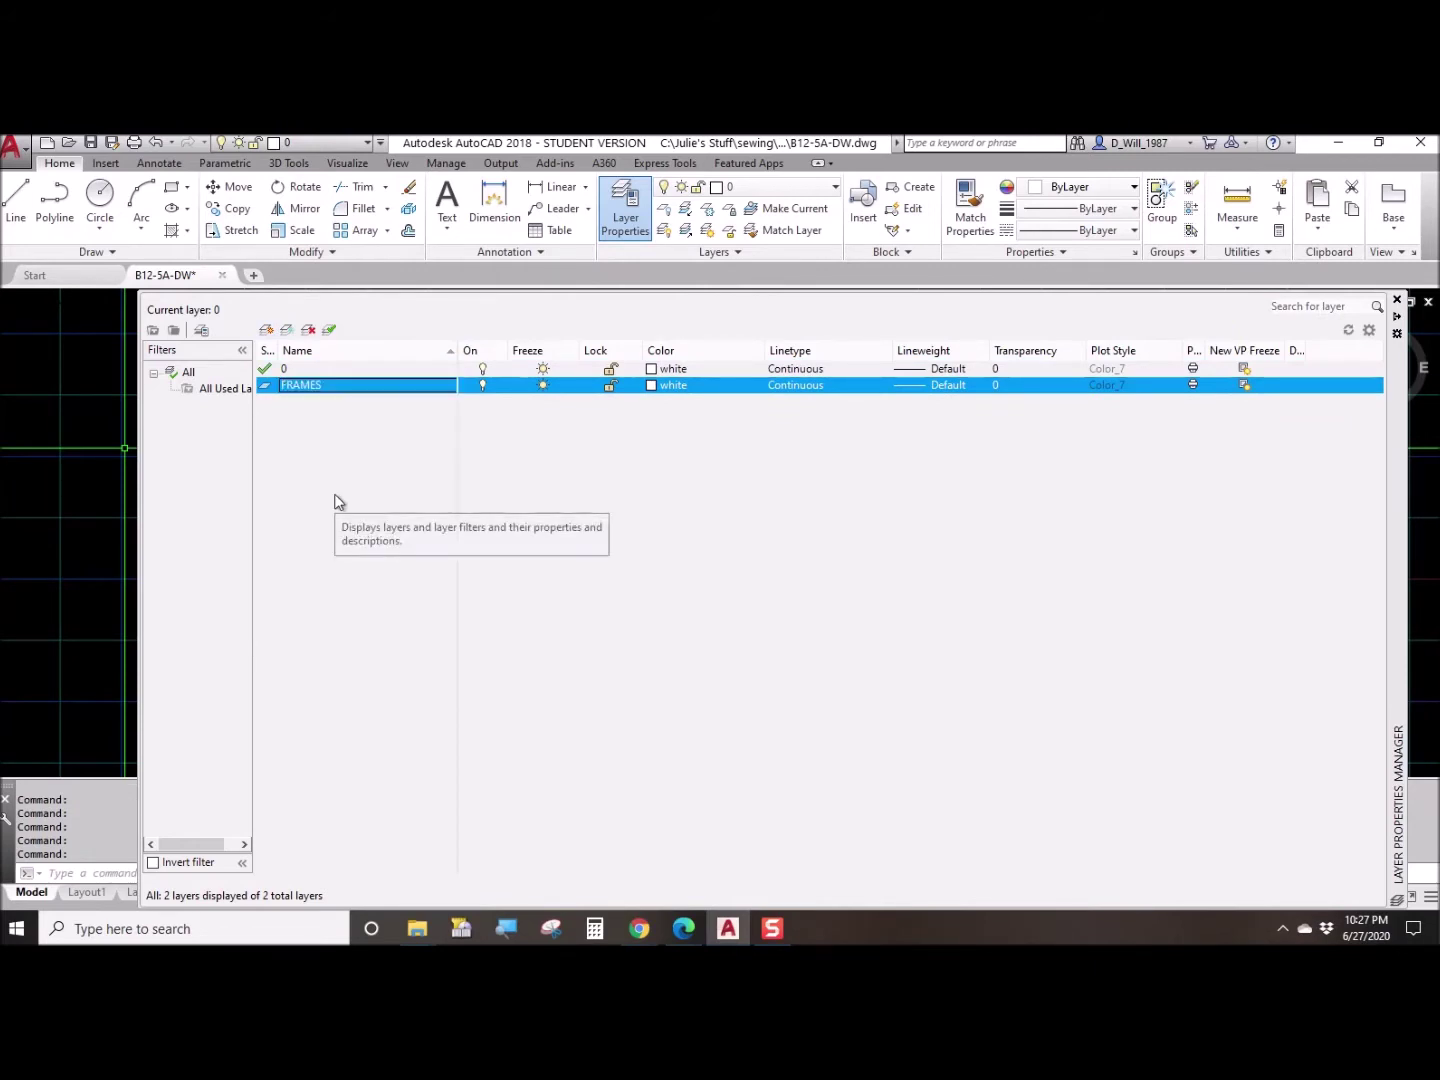
key(alt+n)
text(TEXT)
key(Return)
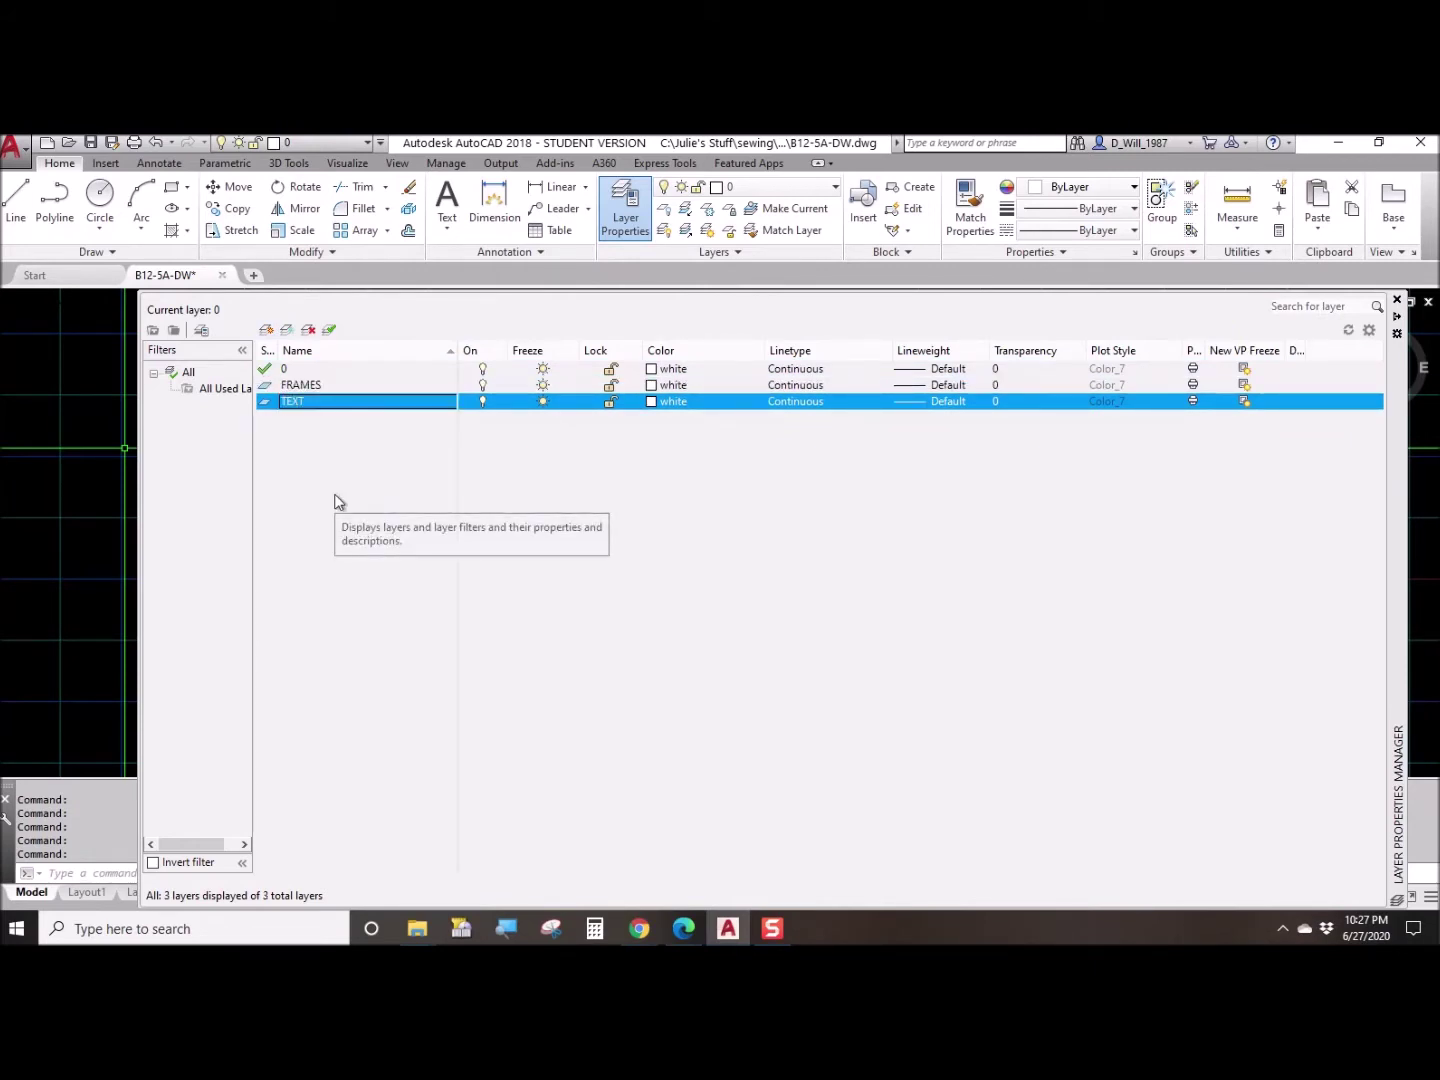
key(alt+n)
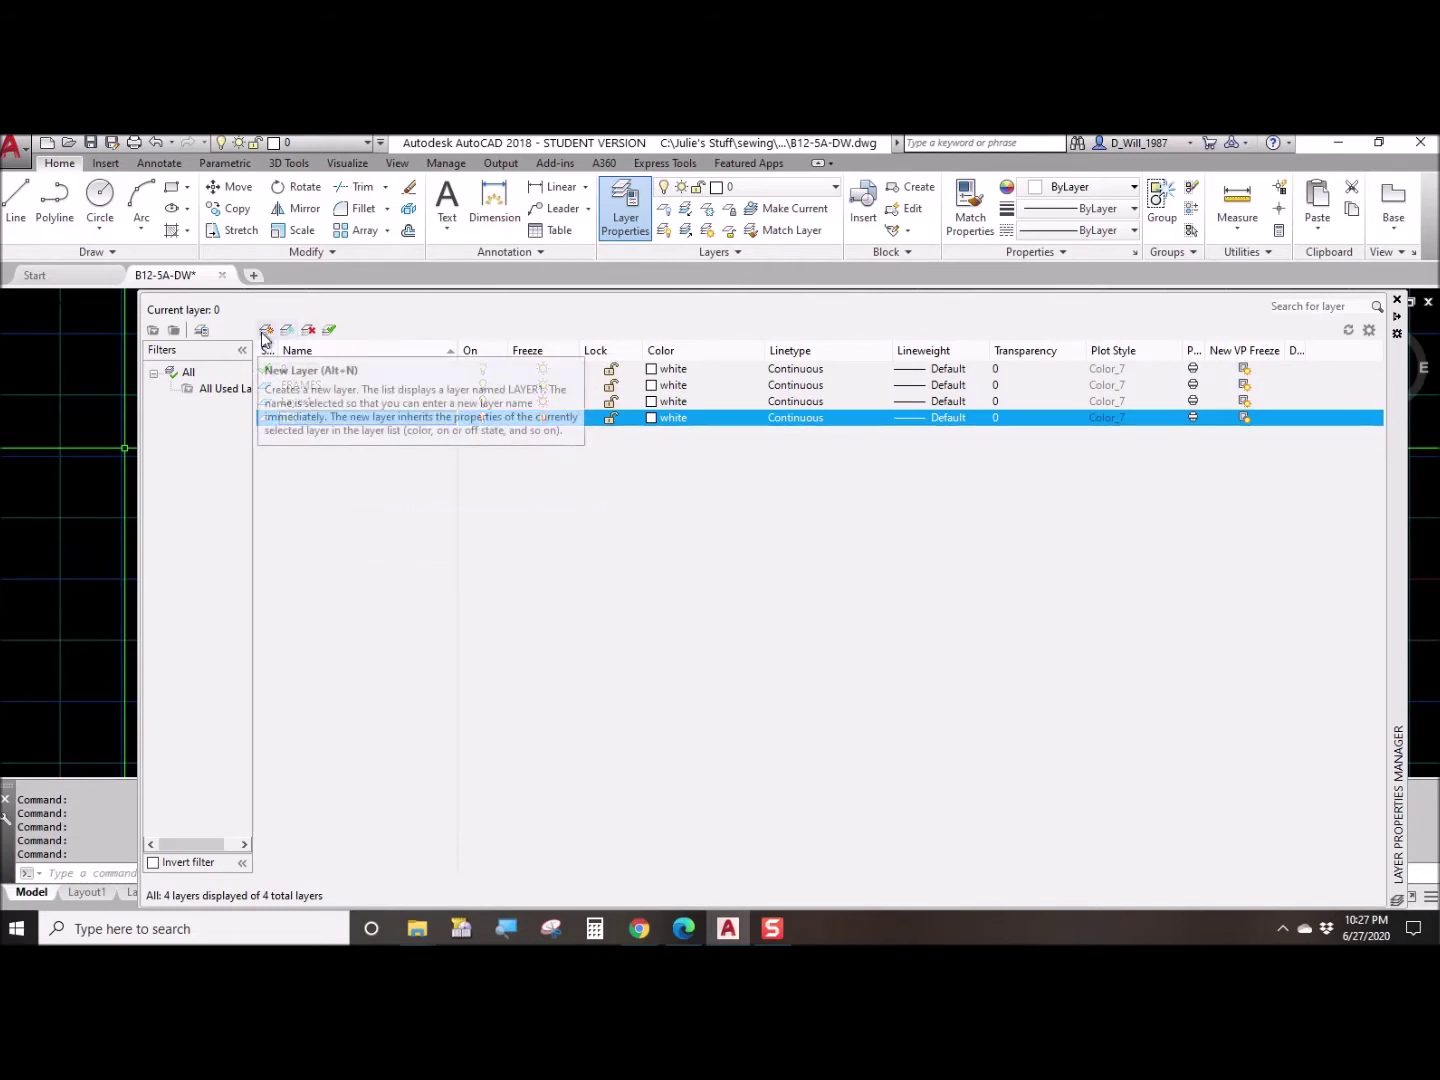
- Add the MAP layer and rename the leftover Layer1 to HATCH
click(266, 330)
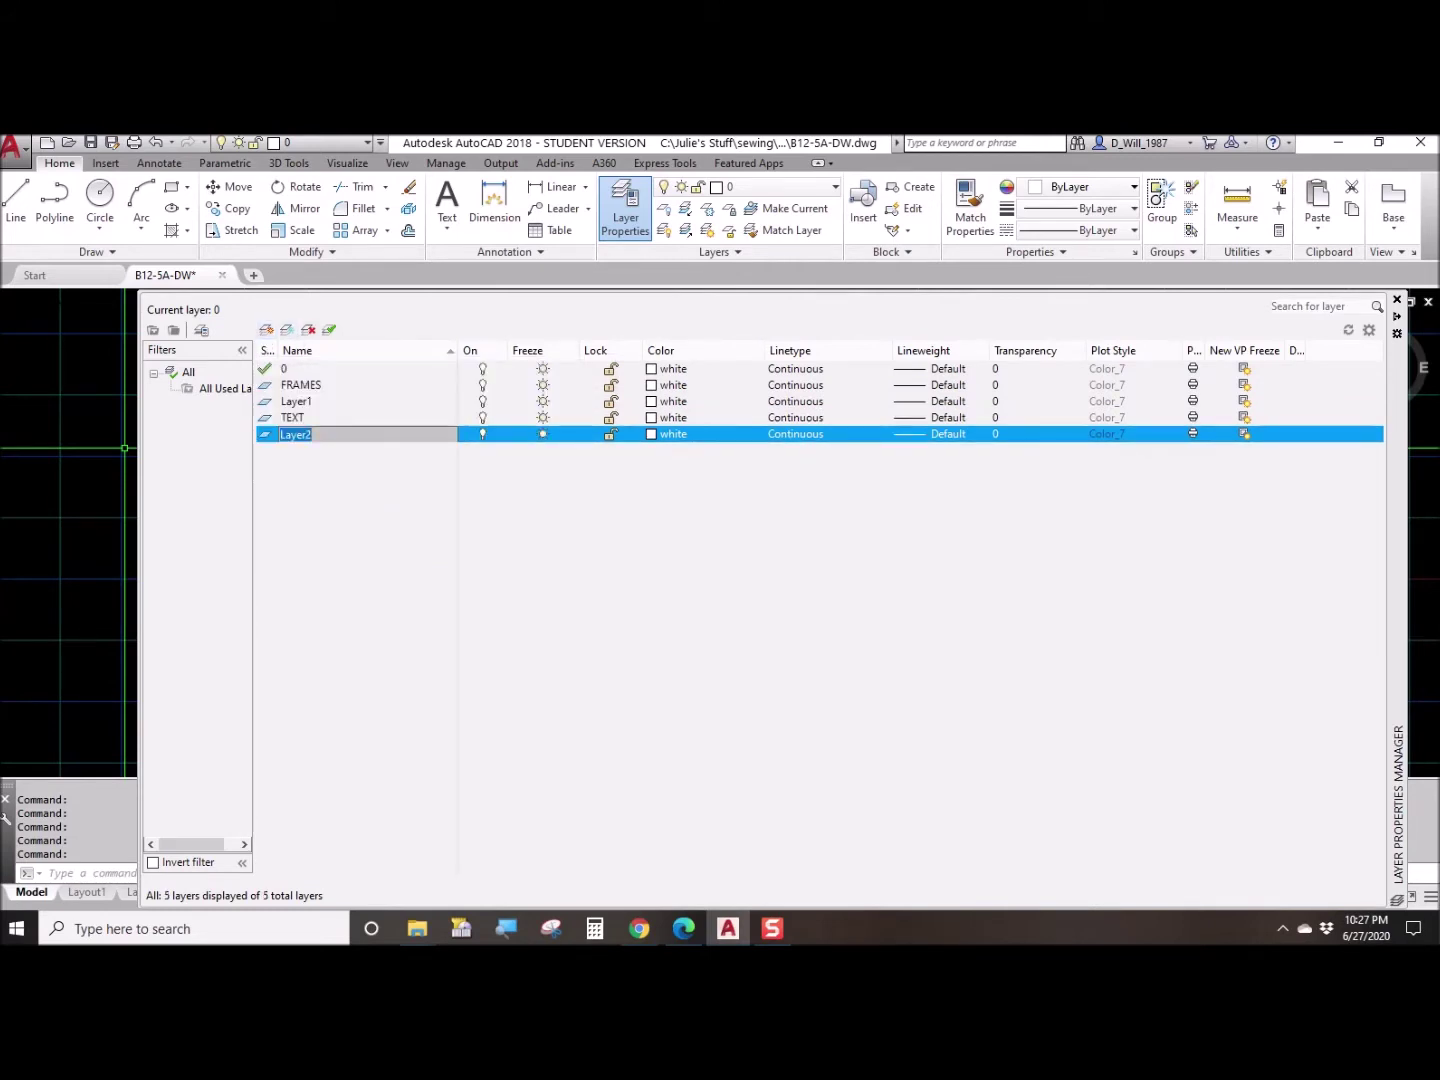
text(MAP)
key(Return)
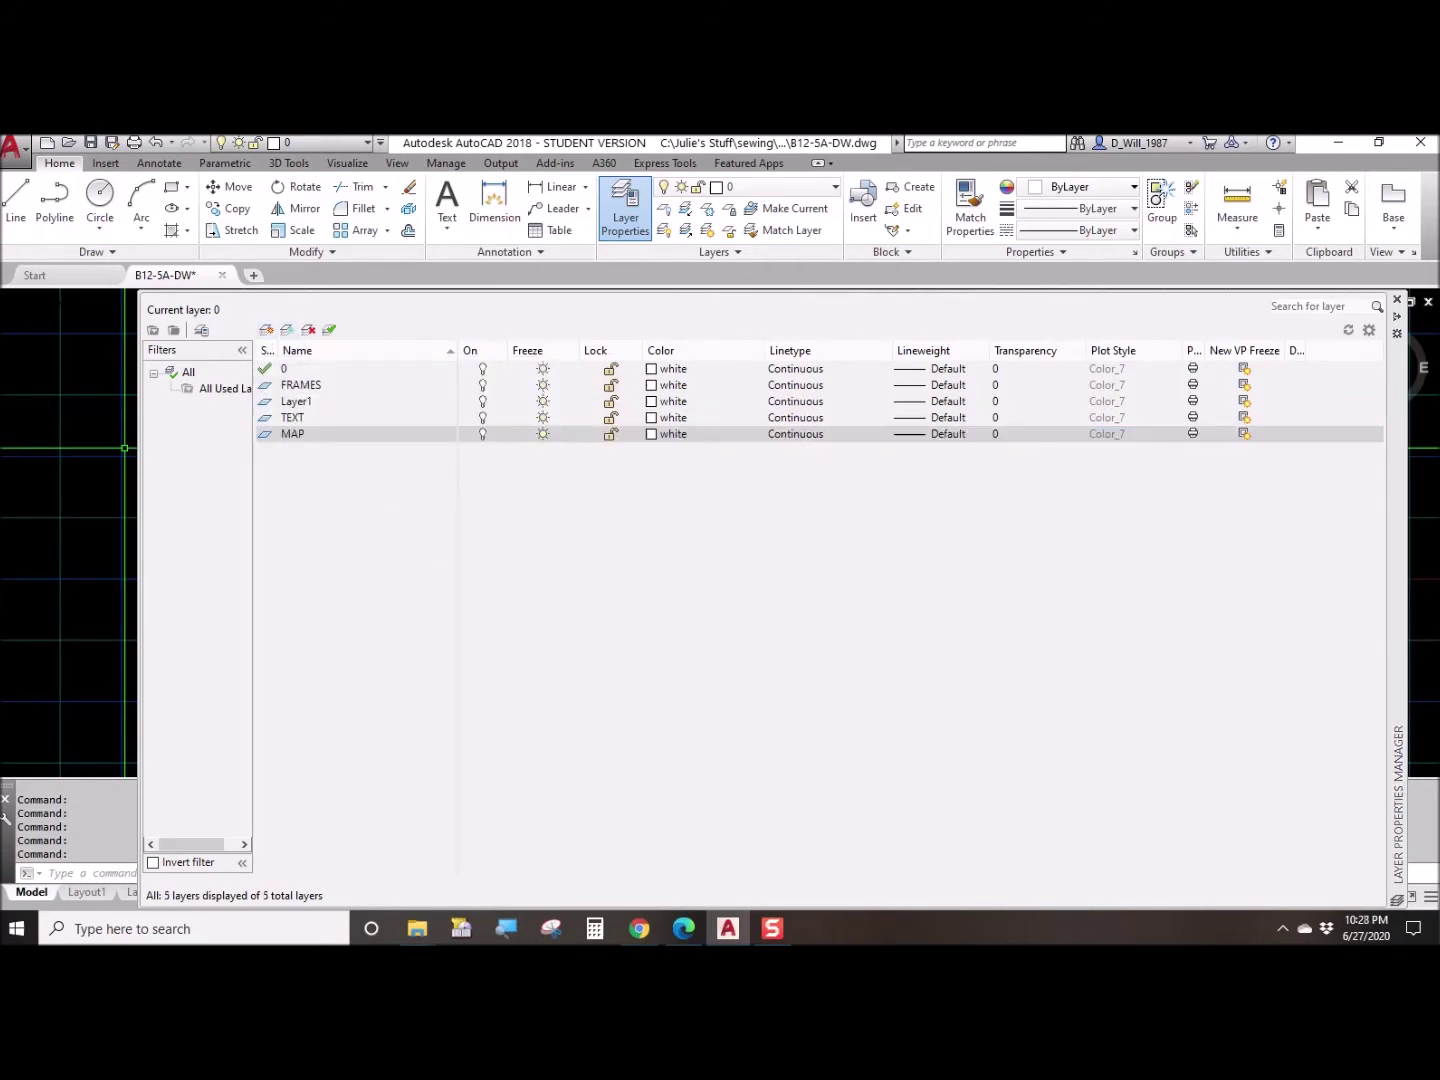
click(298, 402)
text(HATCH)
key(Return)
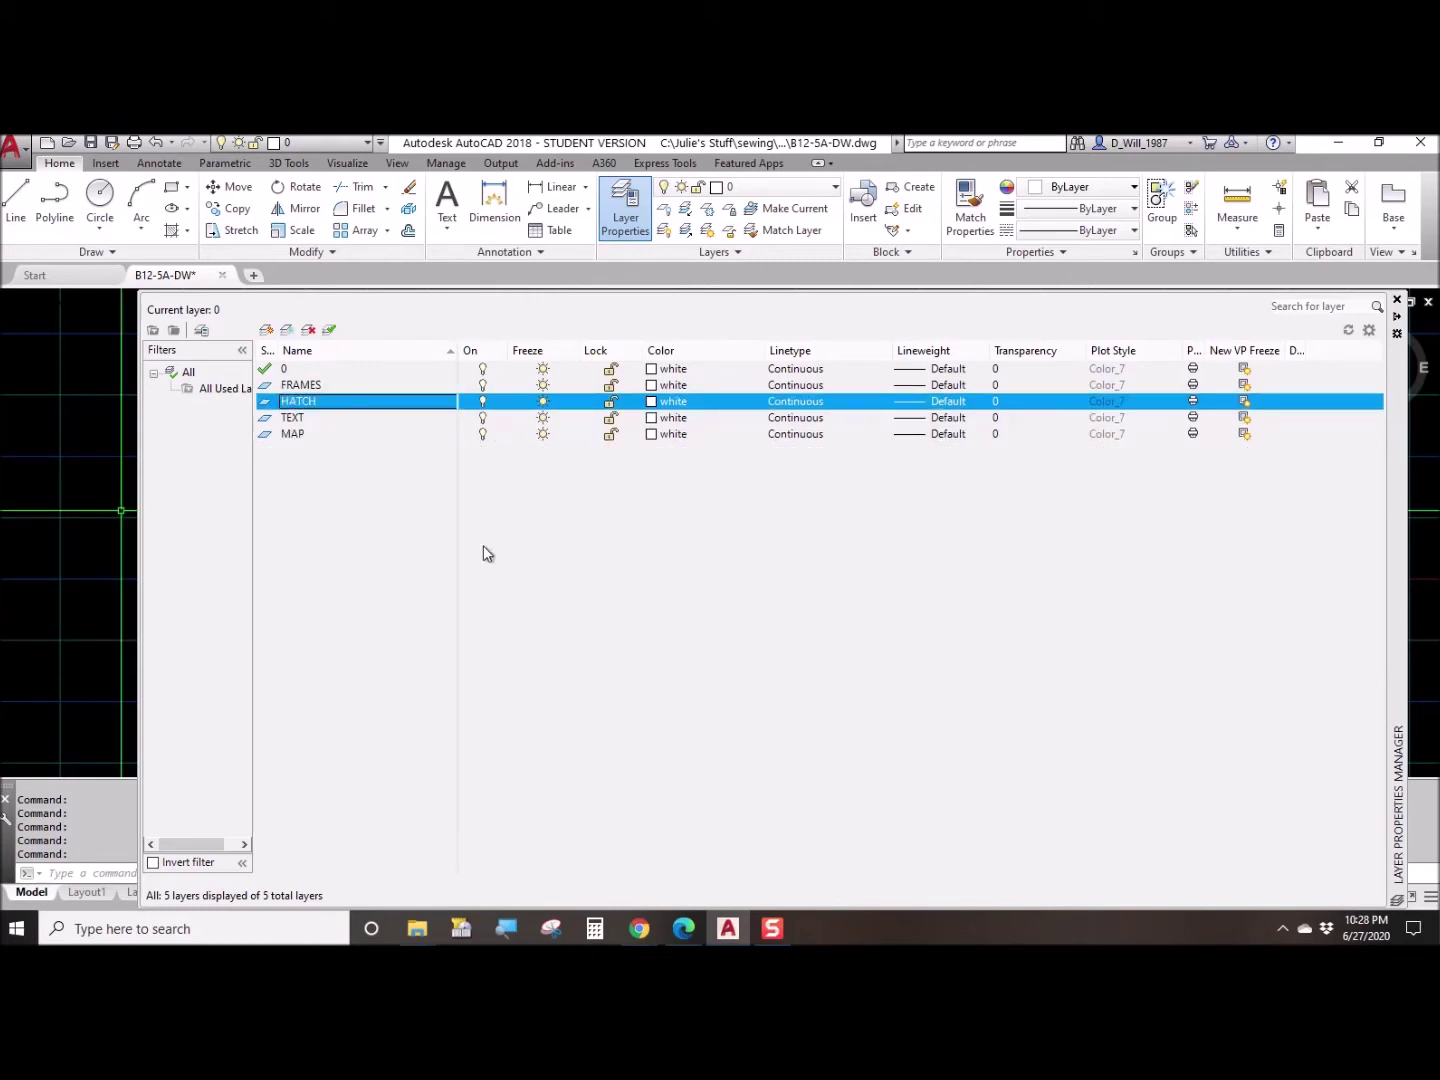
click(656, 386)
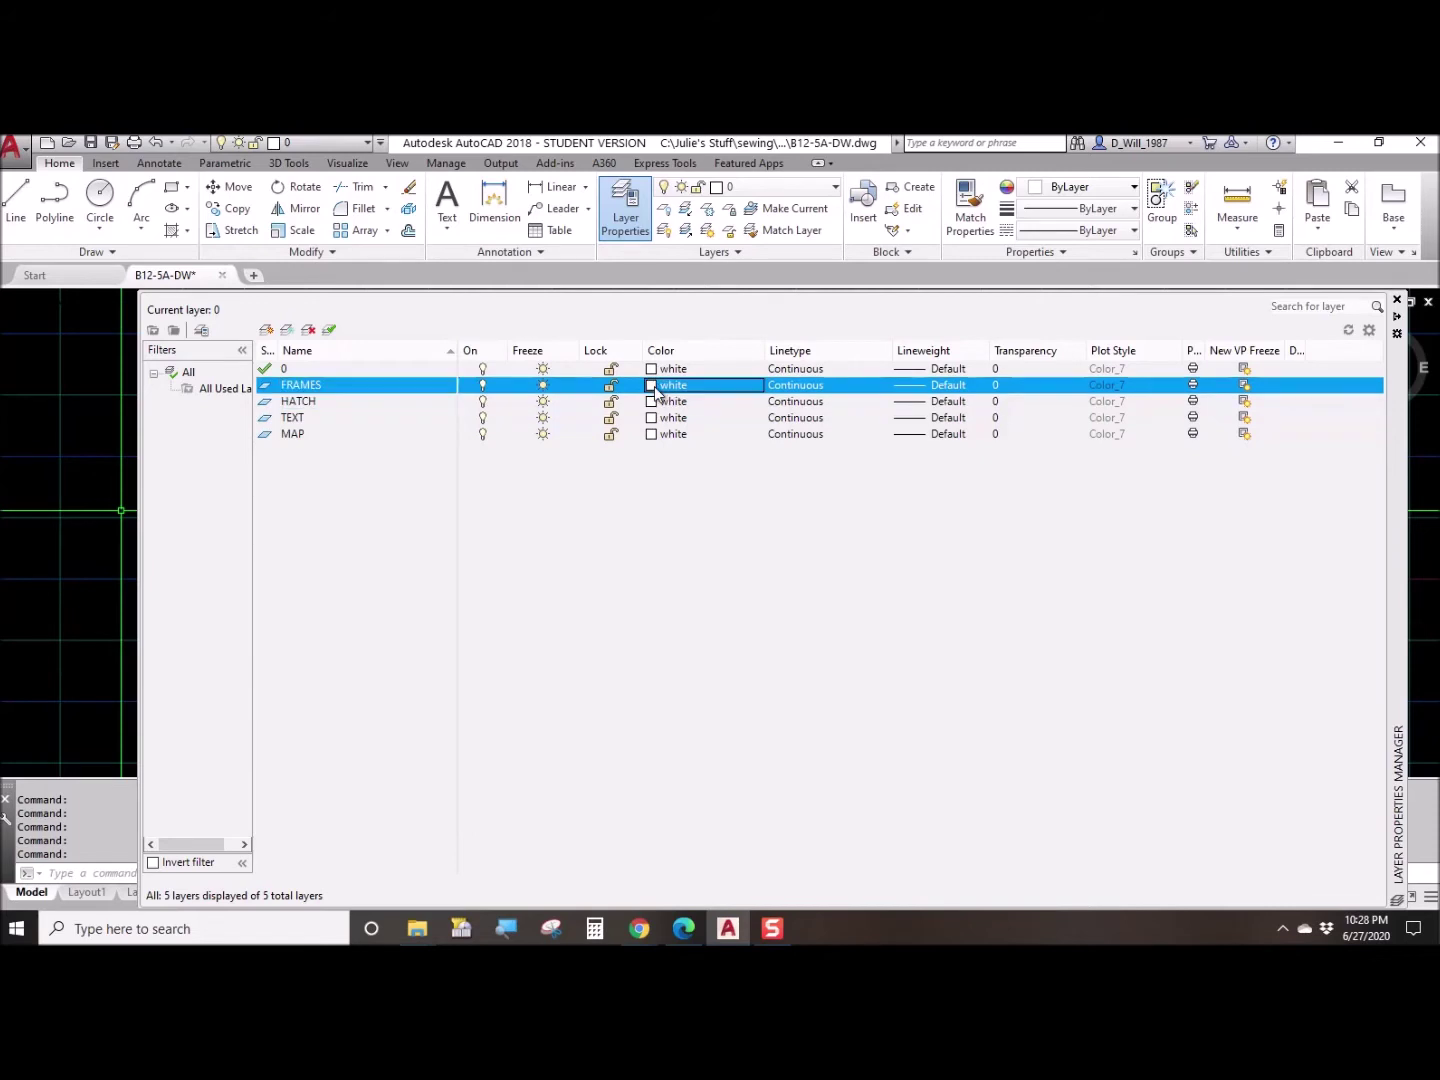
- Make the FRAMES layer red with a 0.70 mm lineweight
click(593, 570)
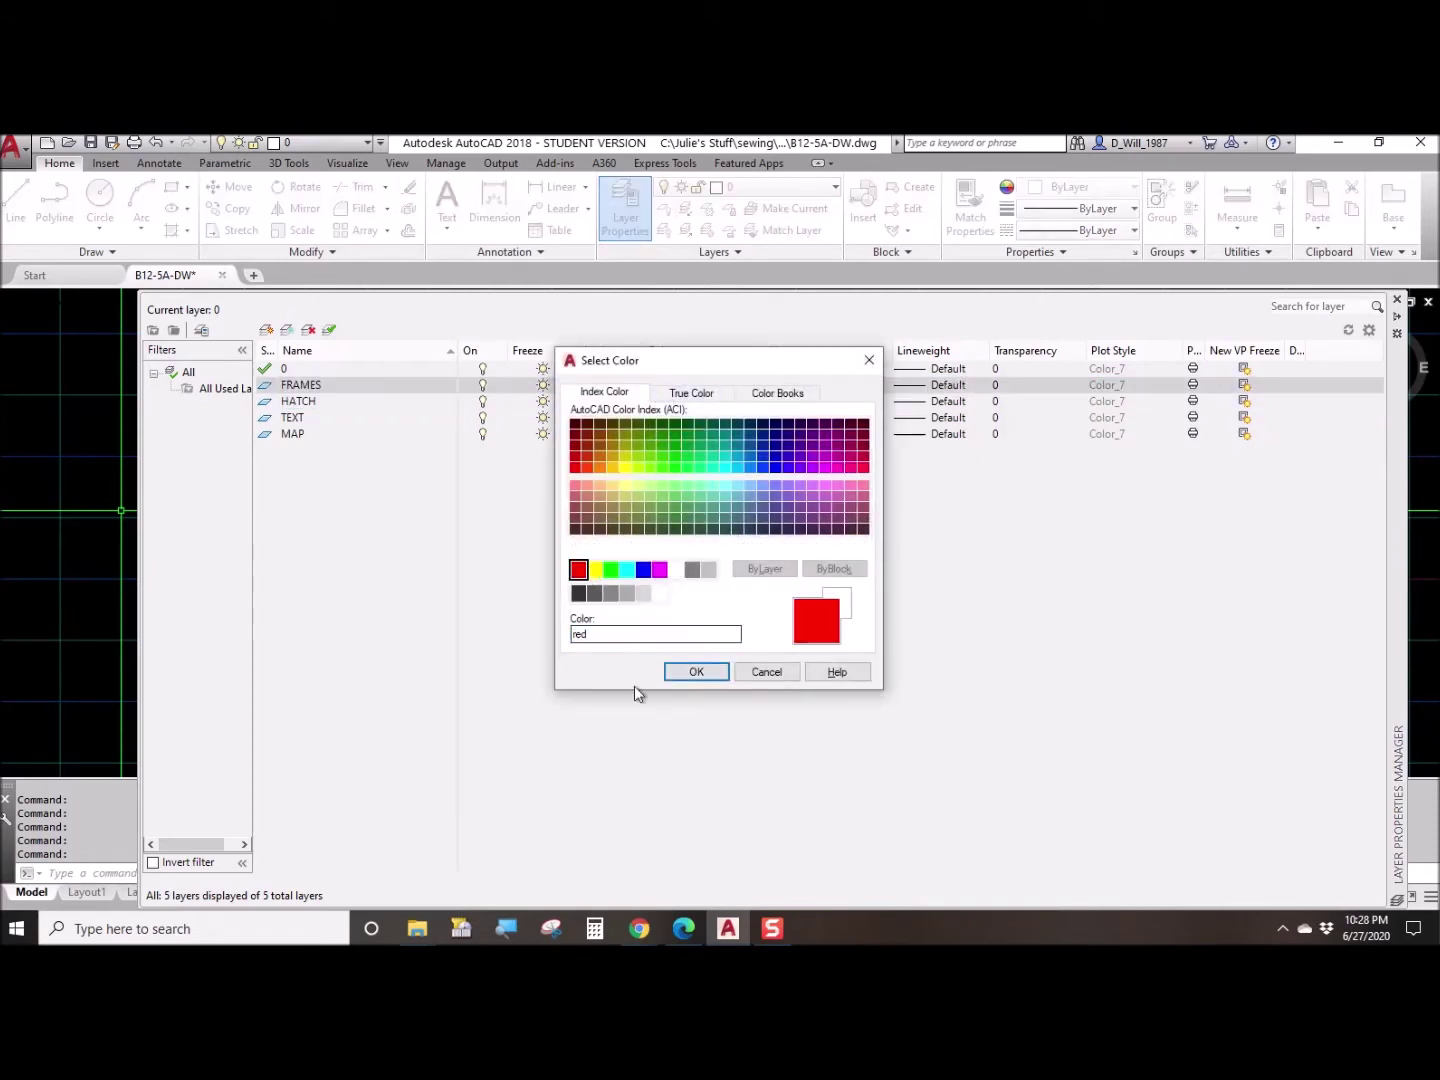
click(695, 672)
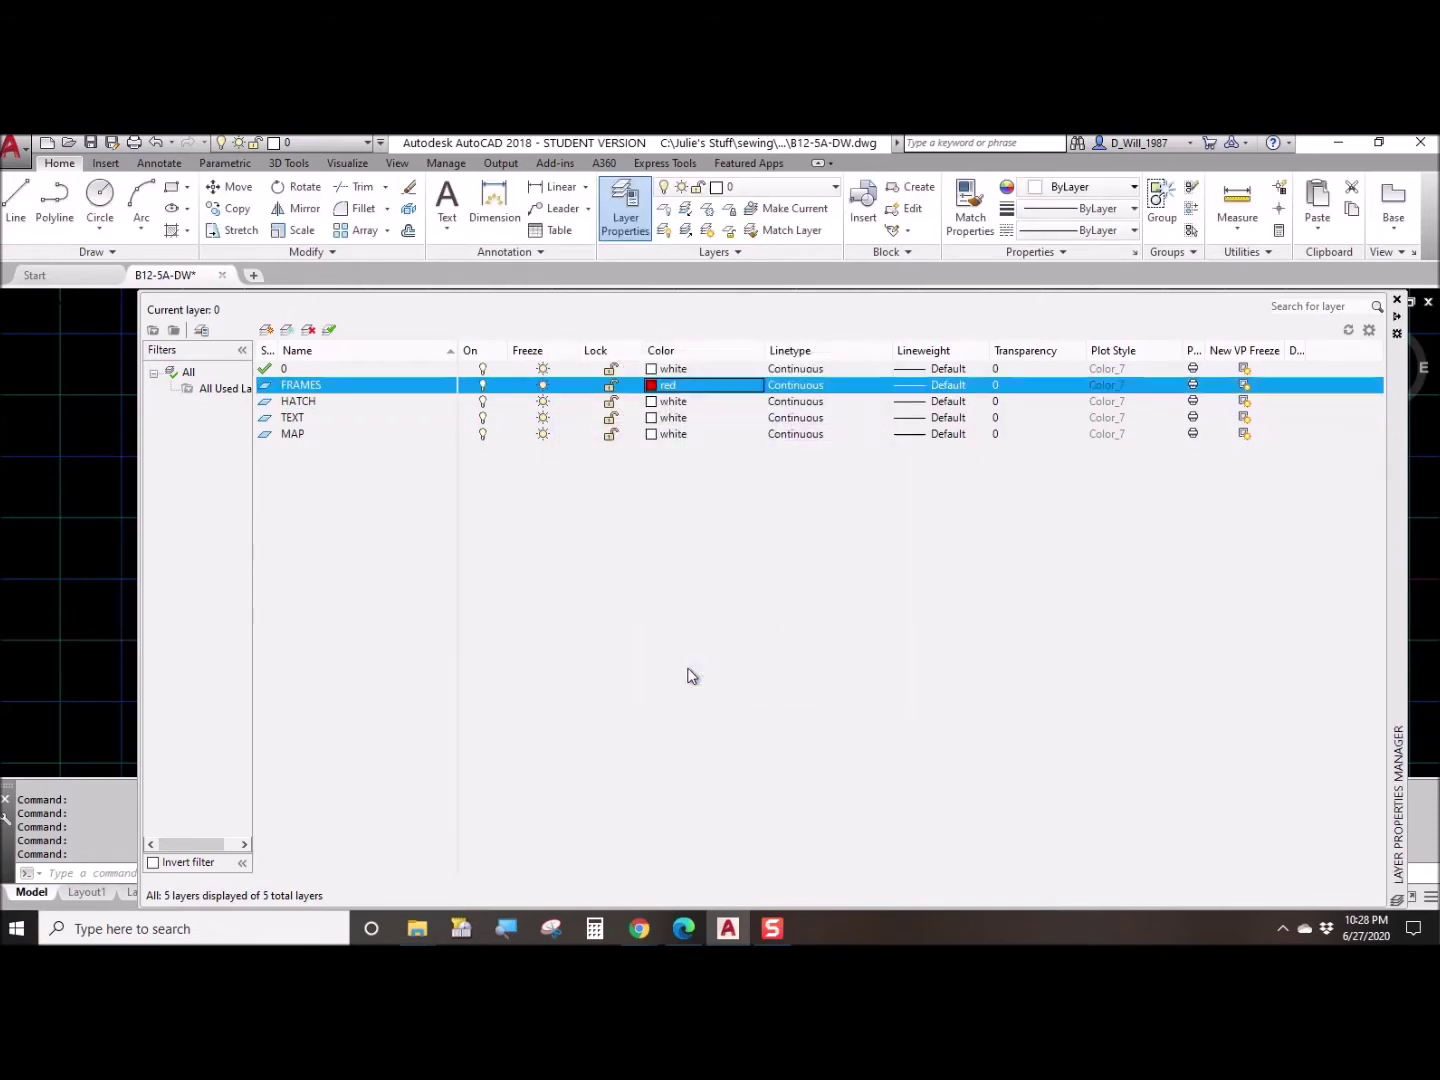
click(946, 388)
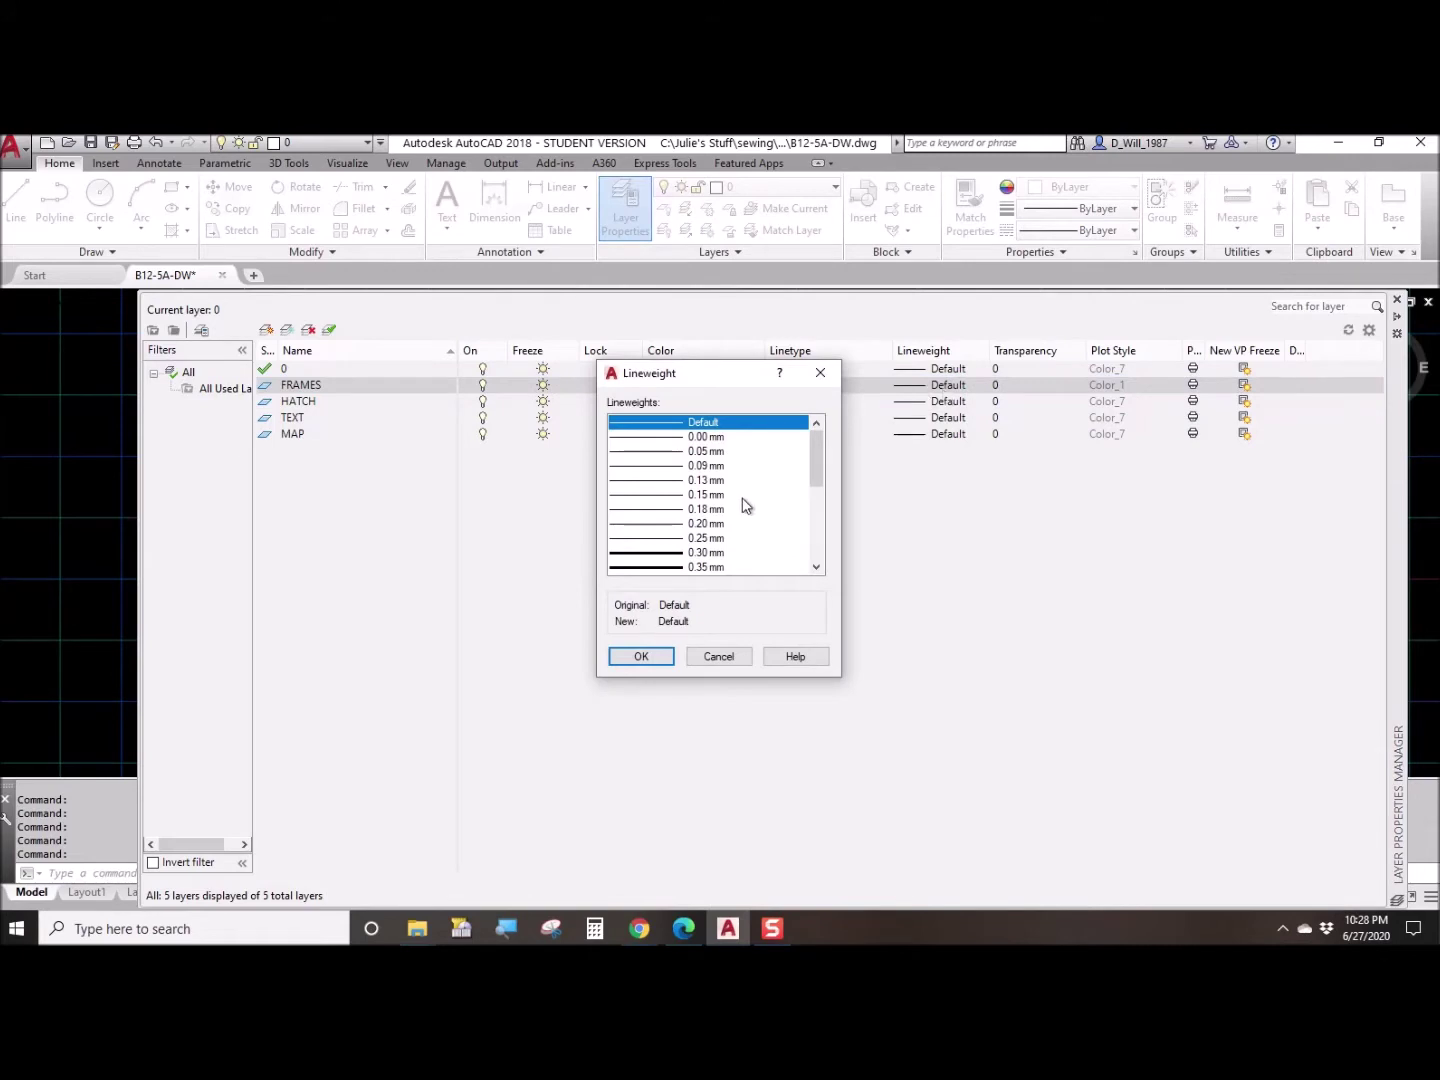
scroll(758, 525, down, 4)
click(692, 466)
click(641, 656)
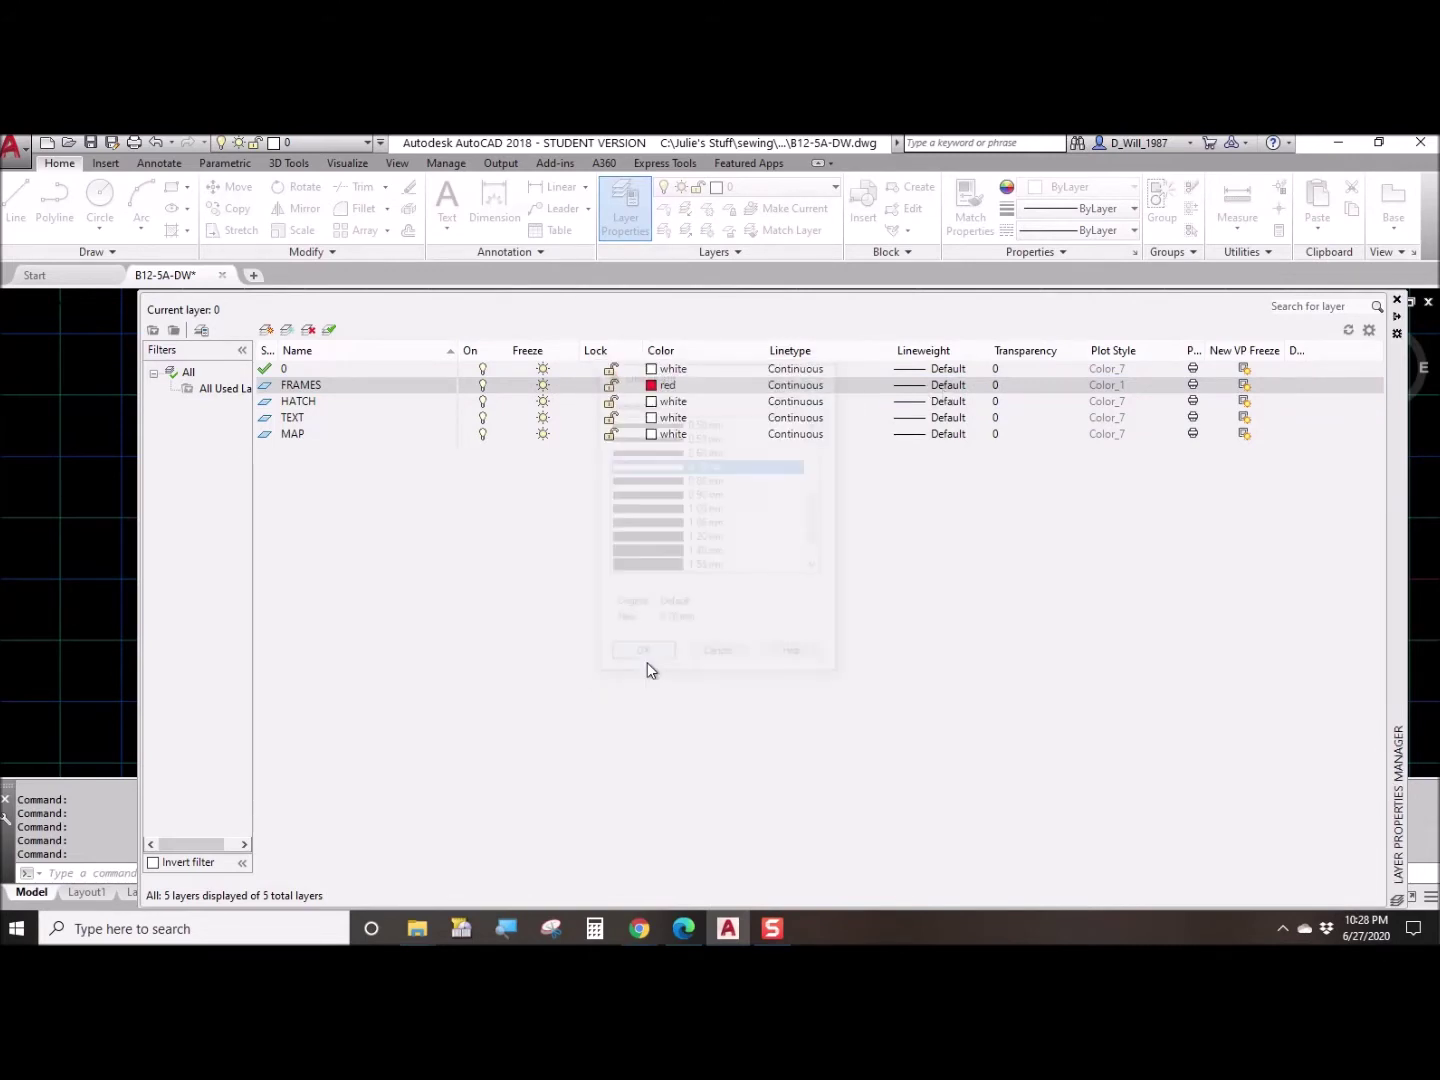
- Colour the HATCH layer cyan and the TEXT layer magenta
click(302, 402)
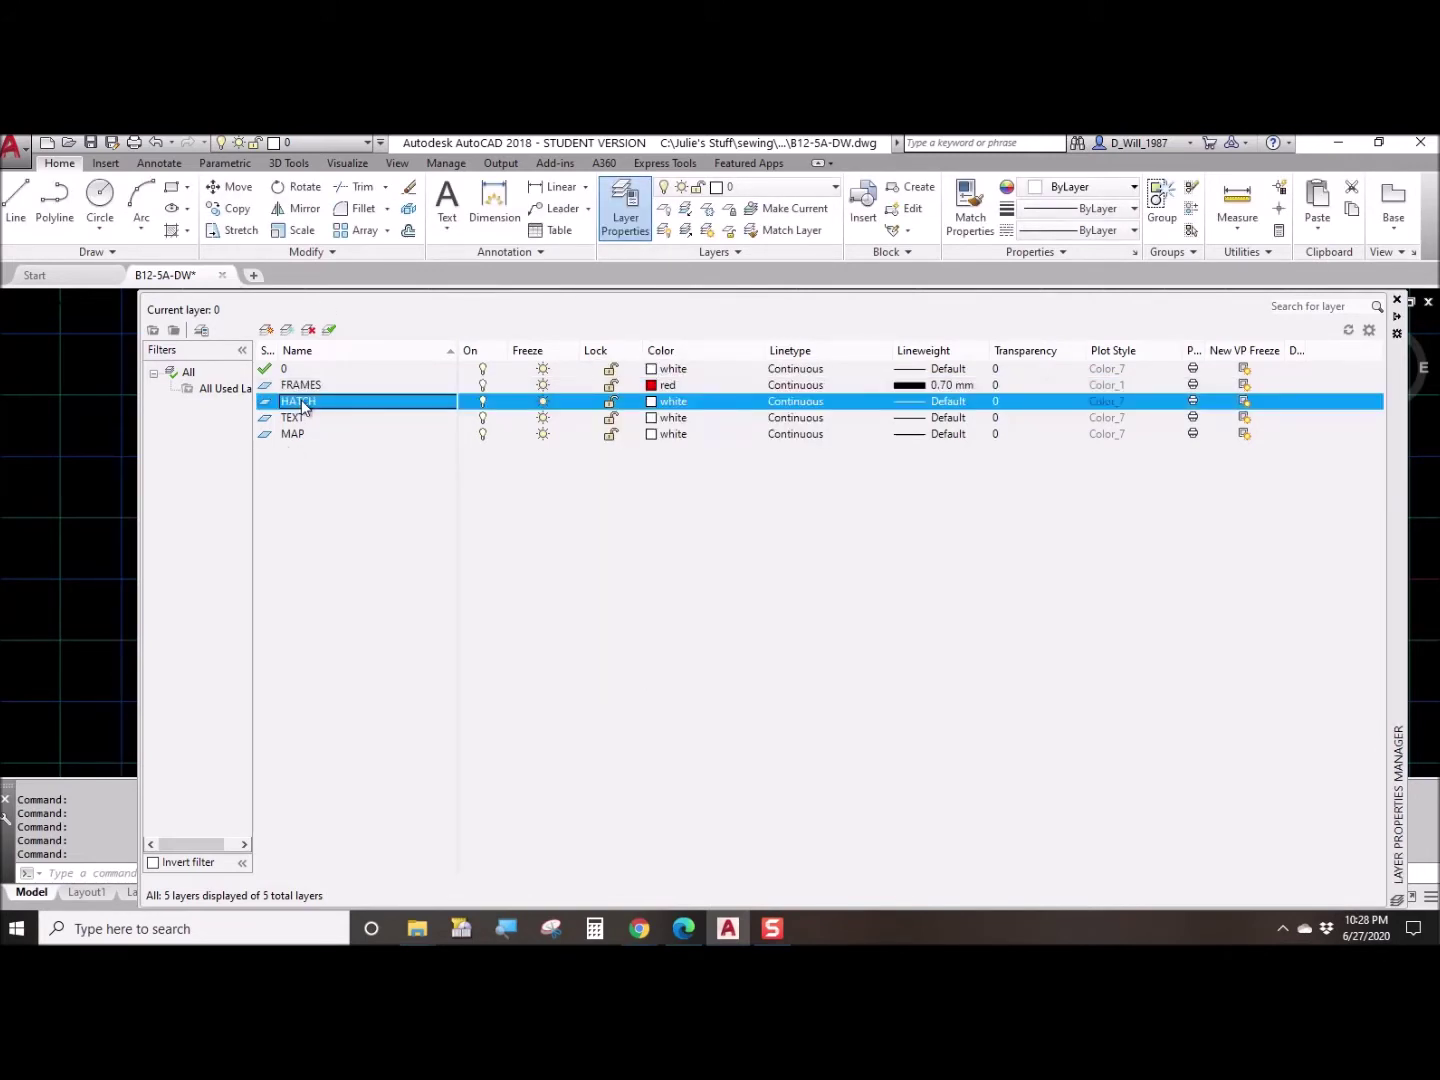
click(652, 403)
click(630, 565)
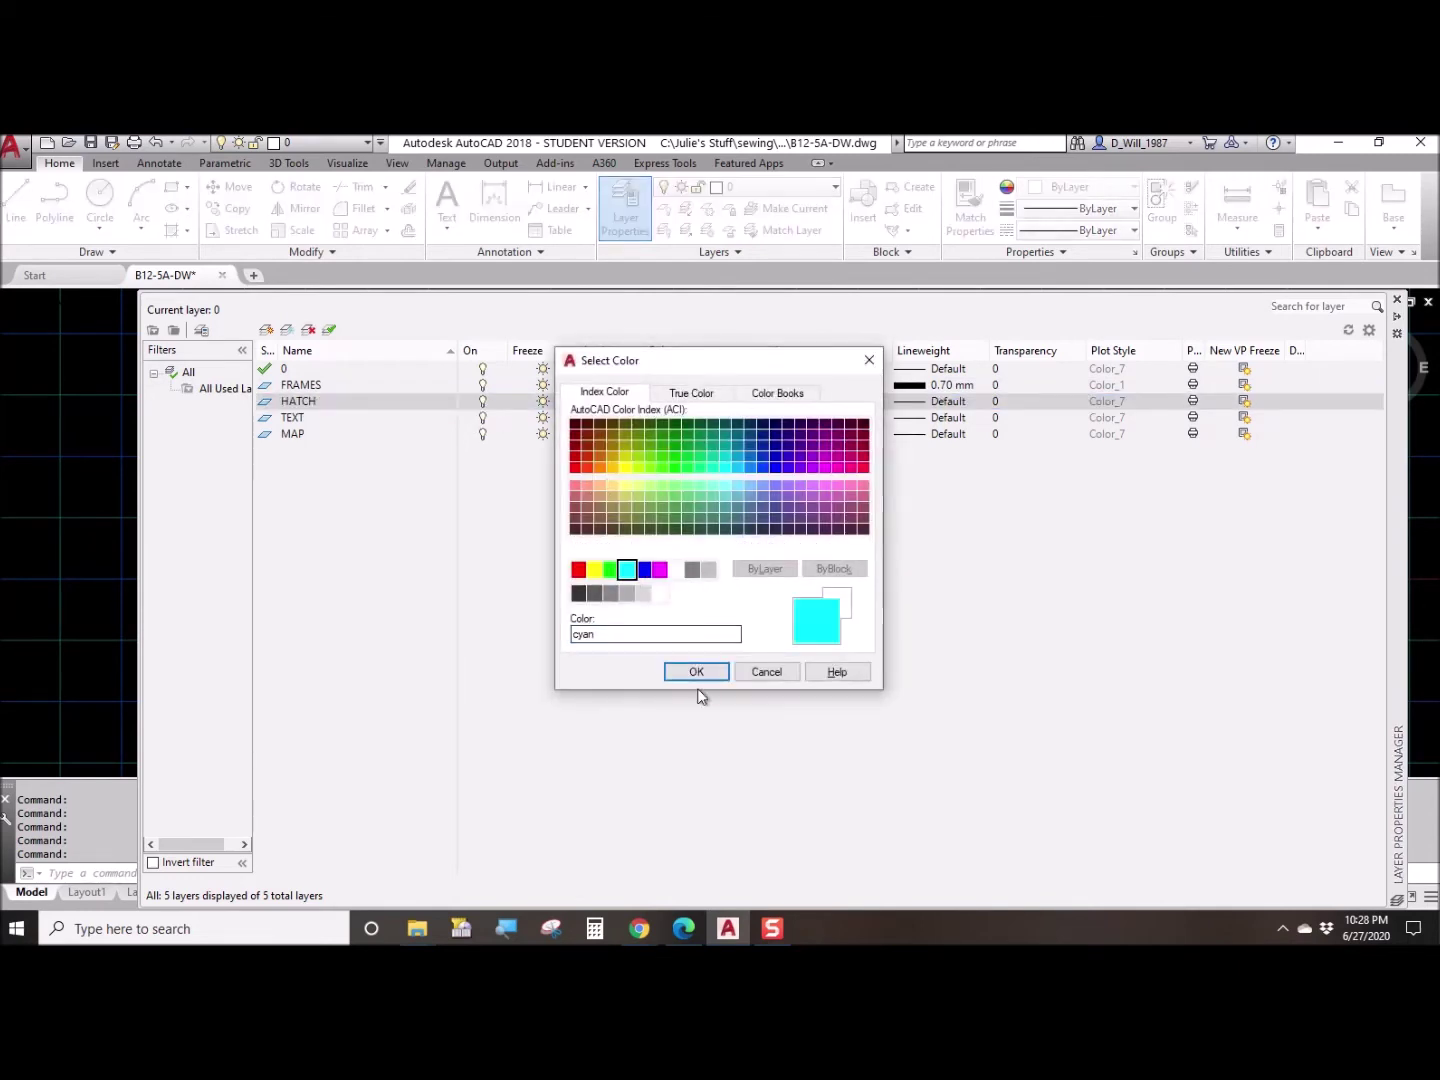
click(690, 668)
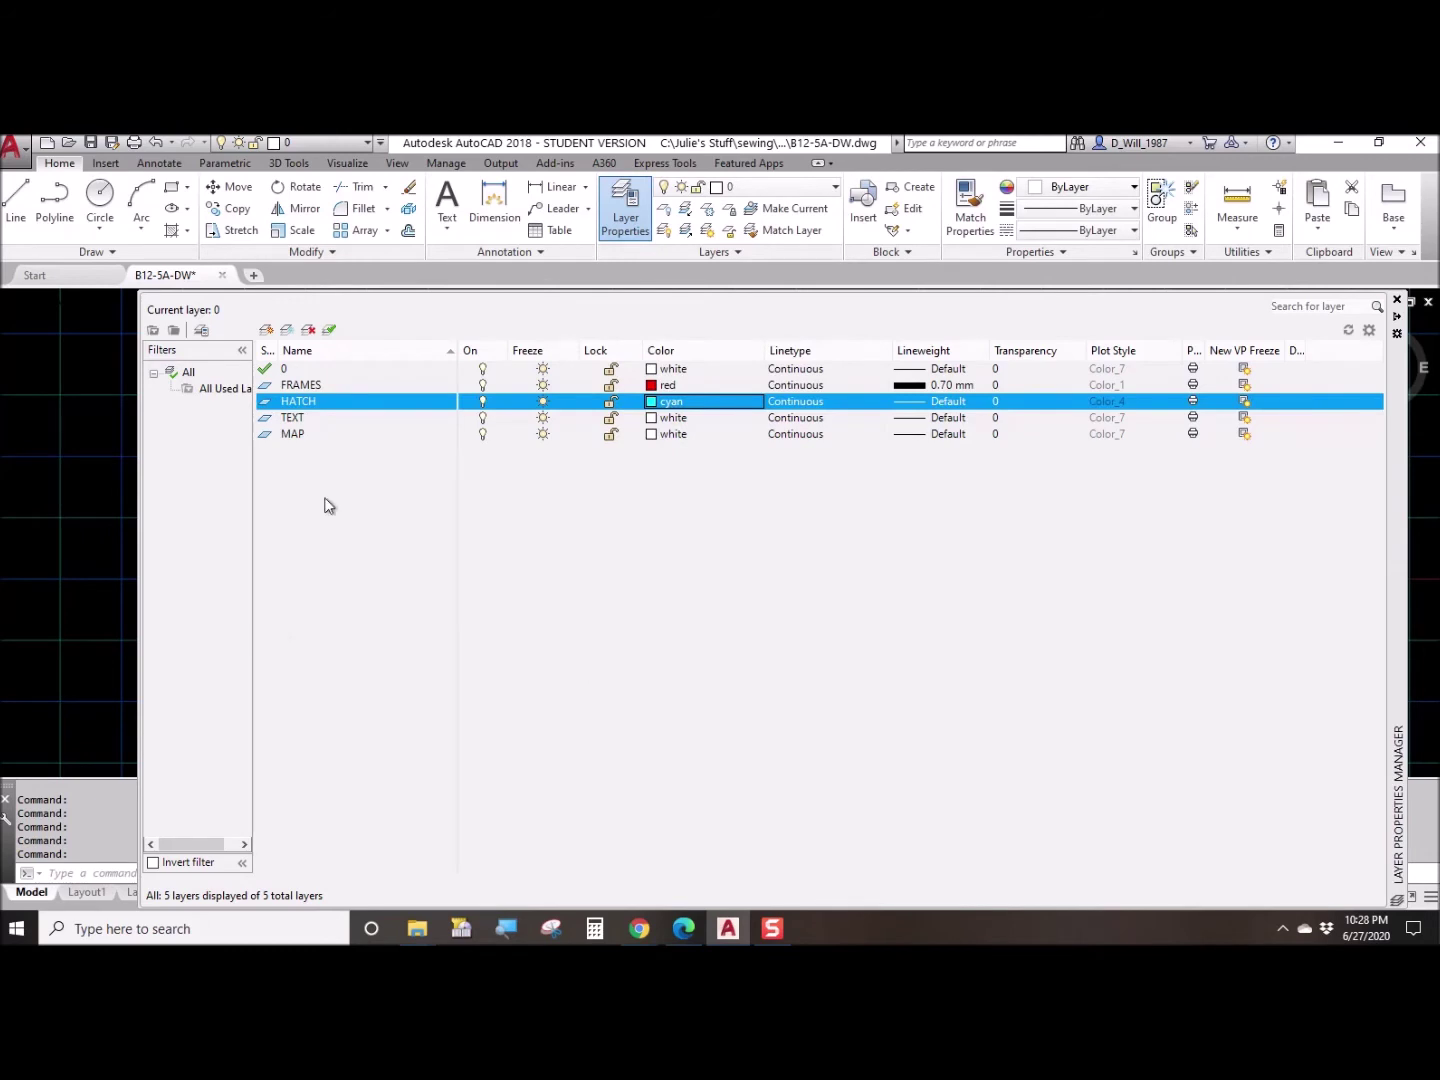
click(337, 421)
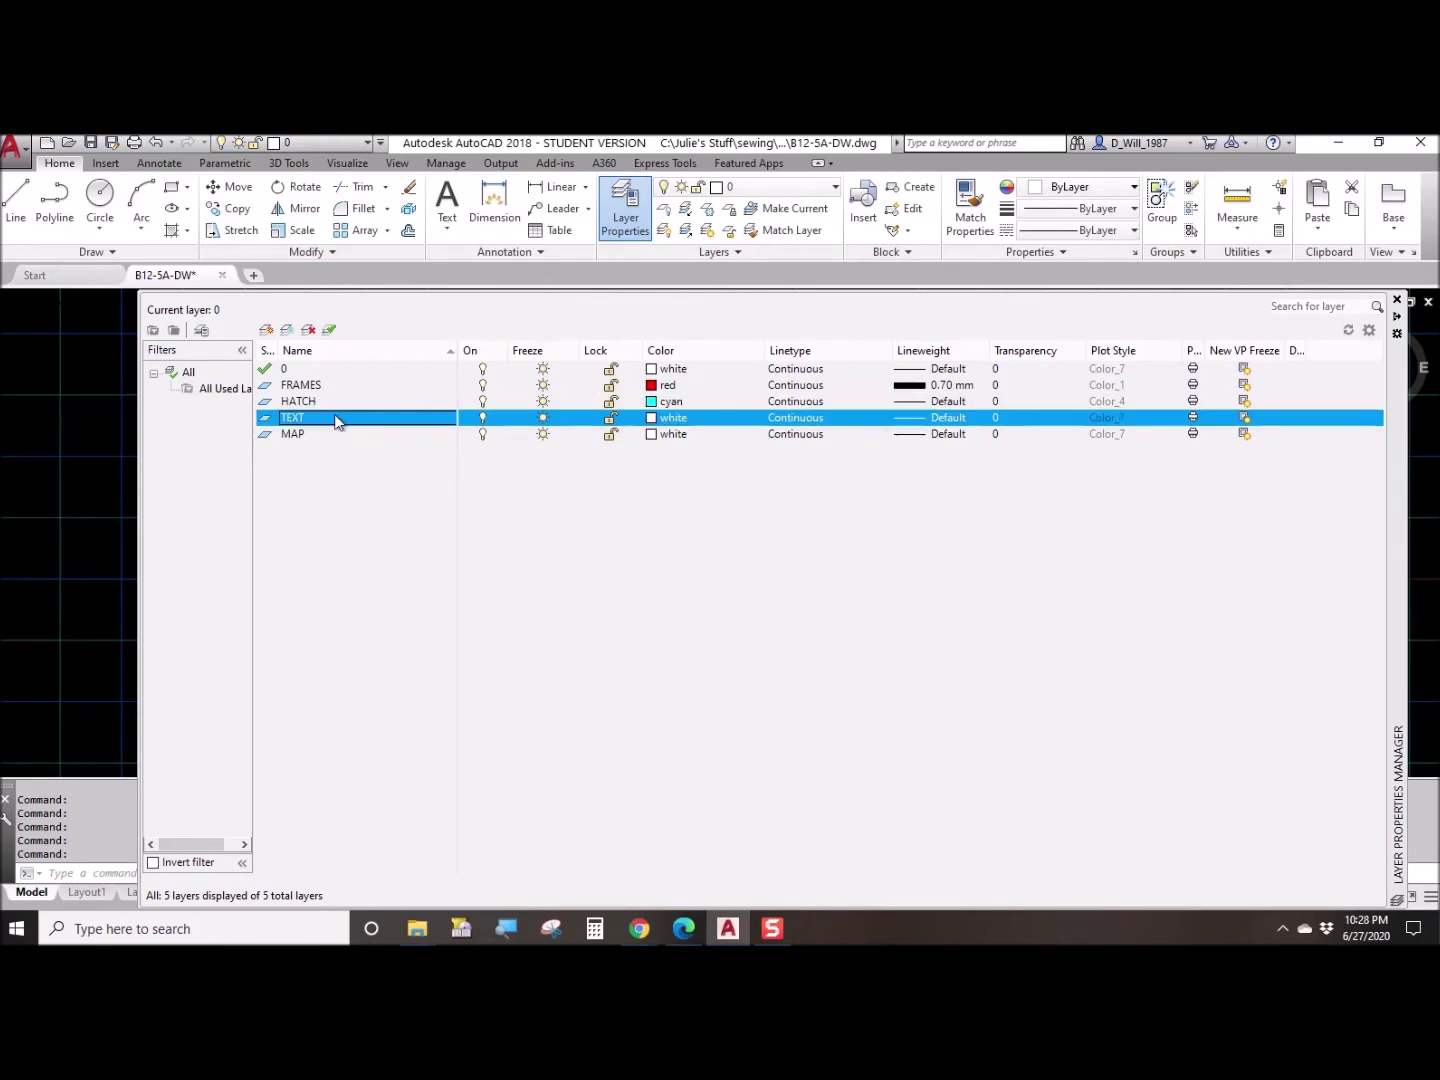
click(652, 418)
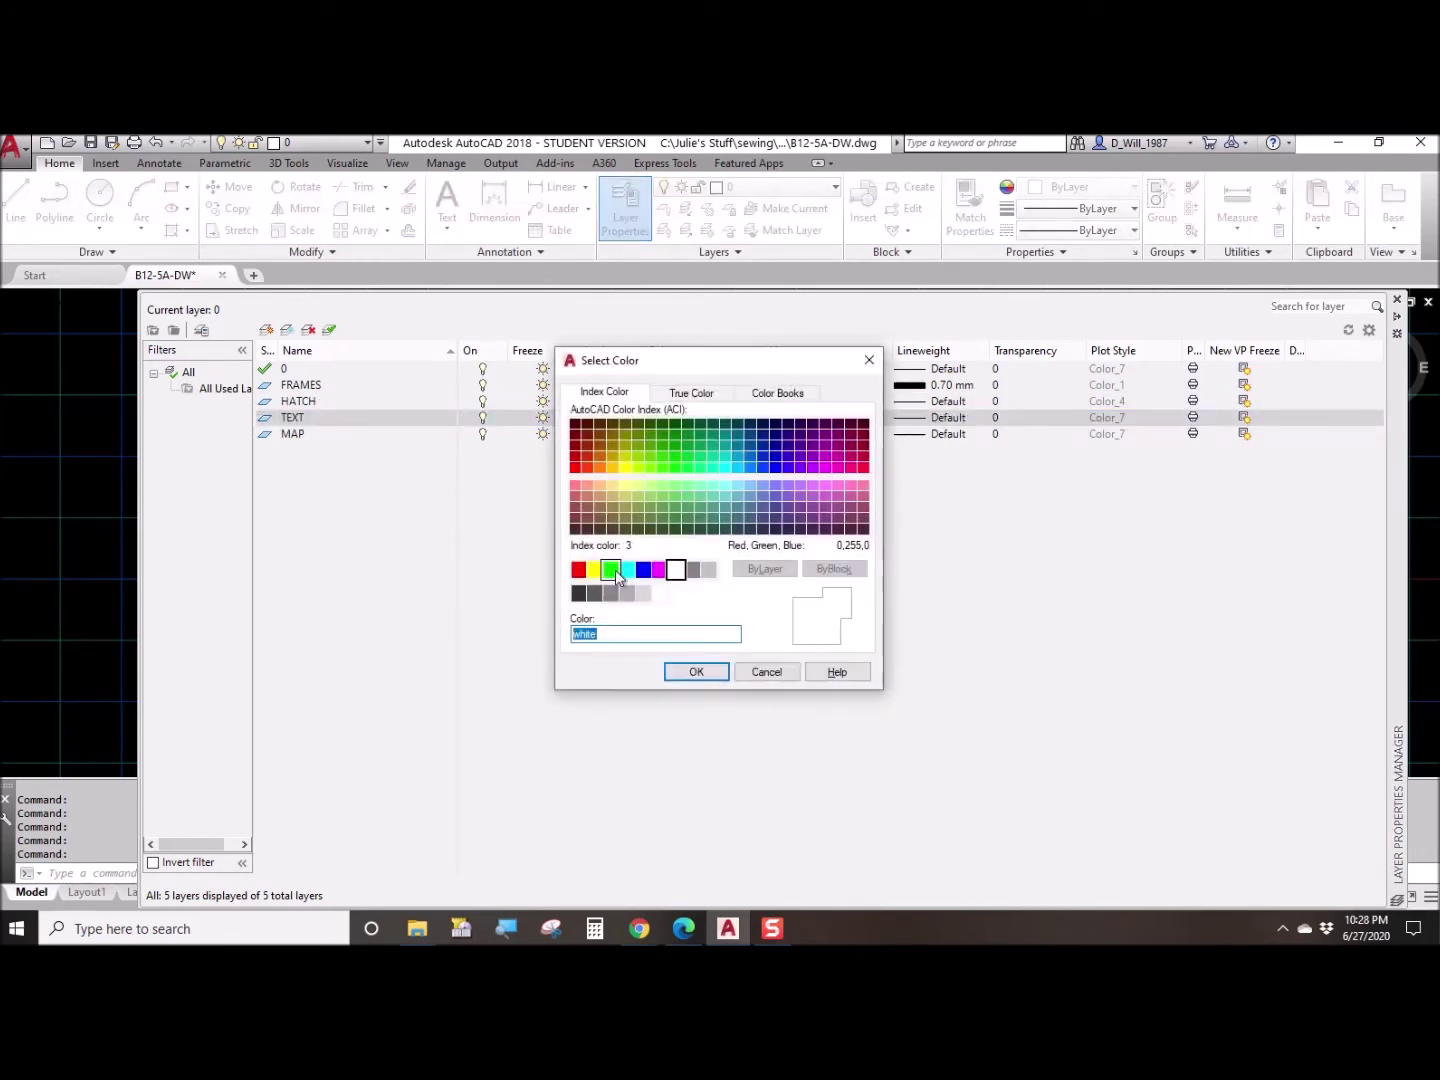
click(659, 570)
click(696, 674)
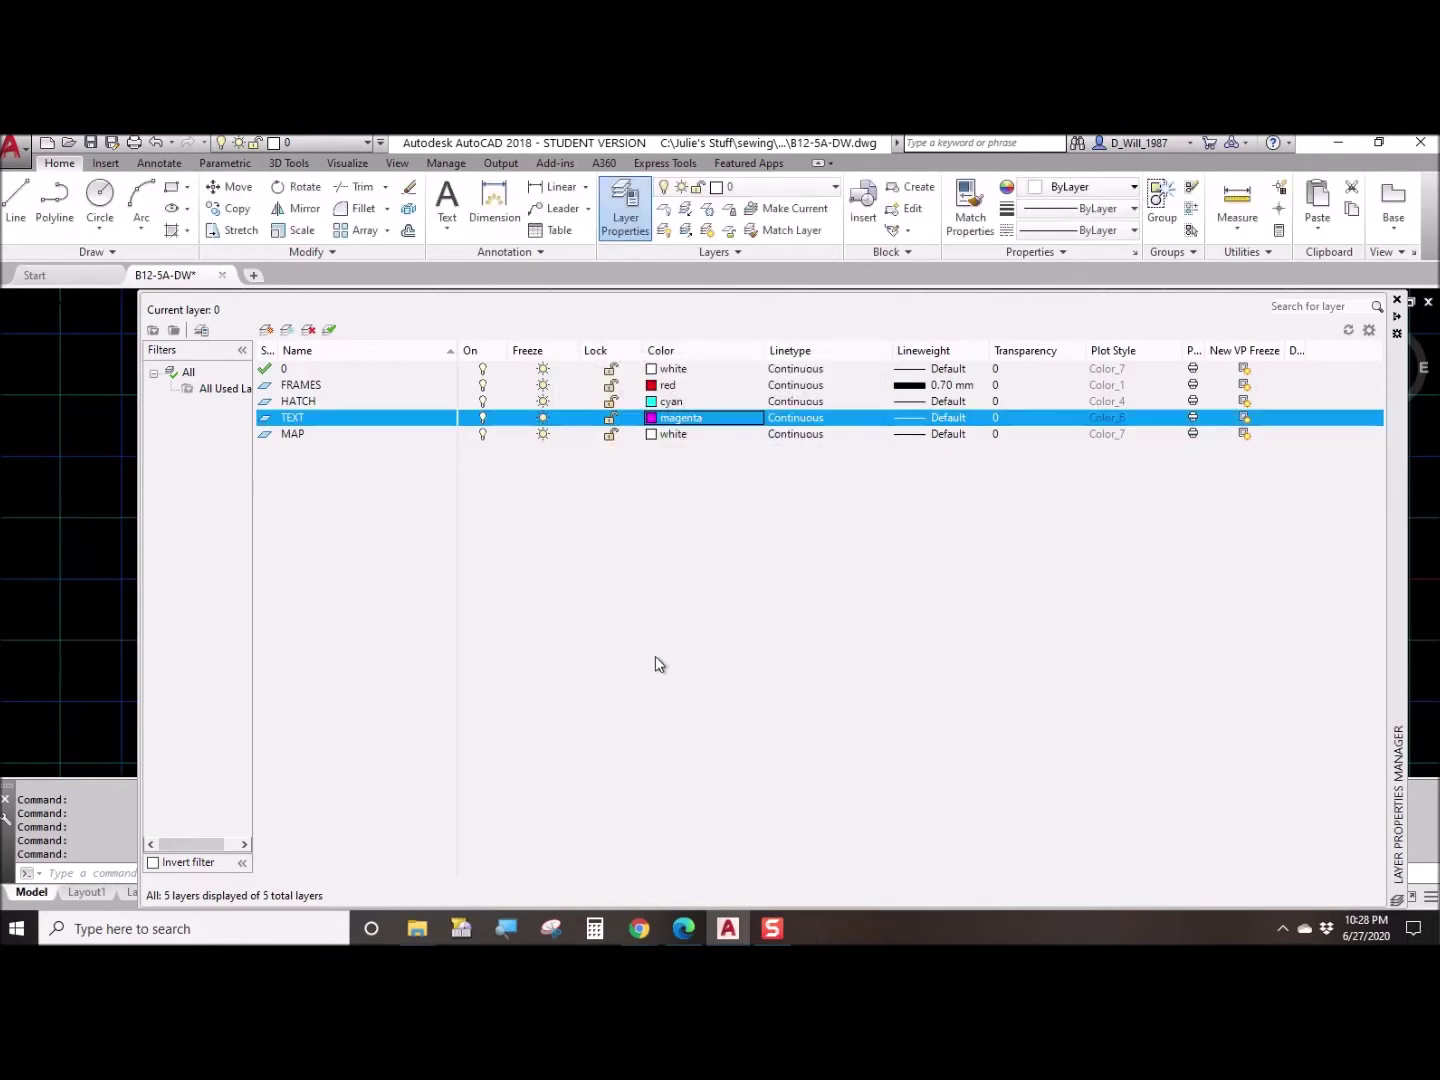
- Colour the MAP layer yellow and close the layer manager
click(311, 435)
click(655, 434)
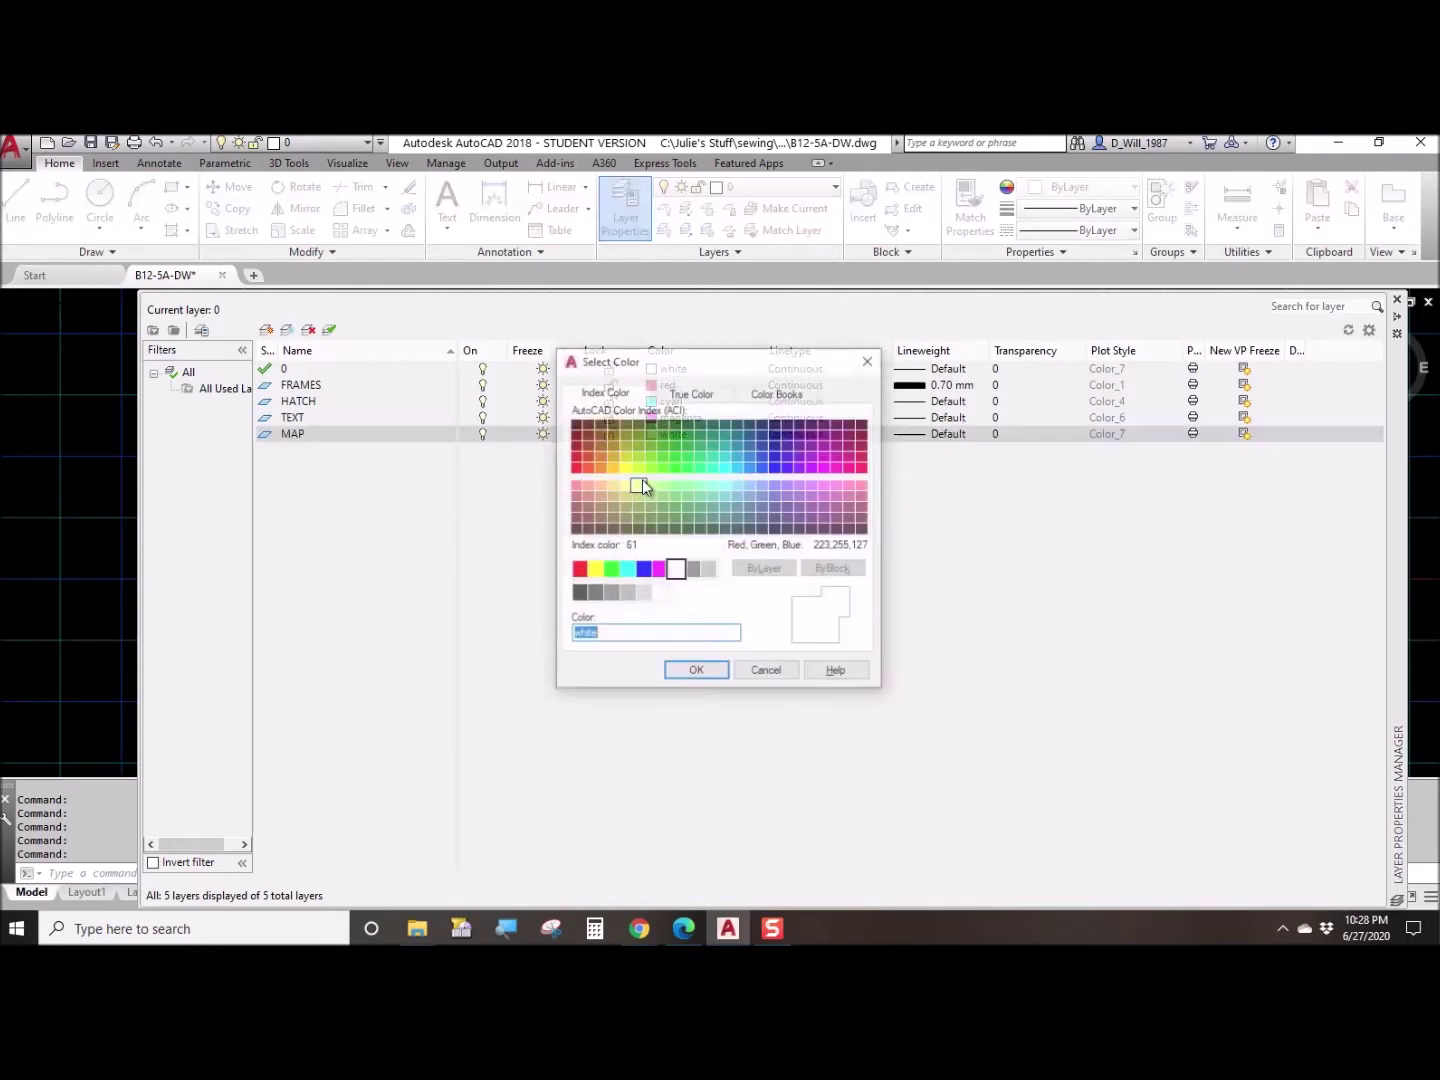
click(595, 569)
click(712, 670)
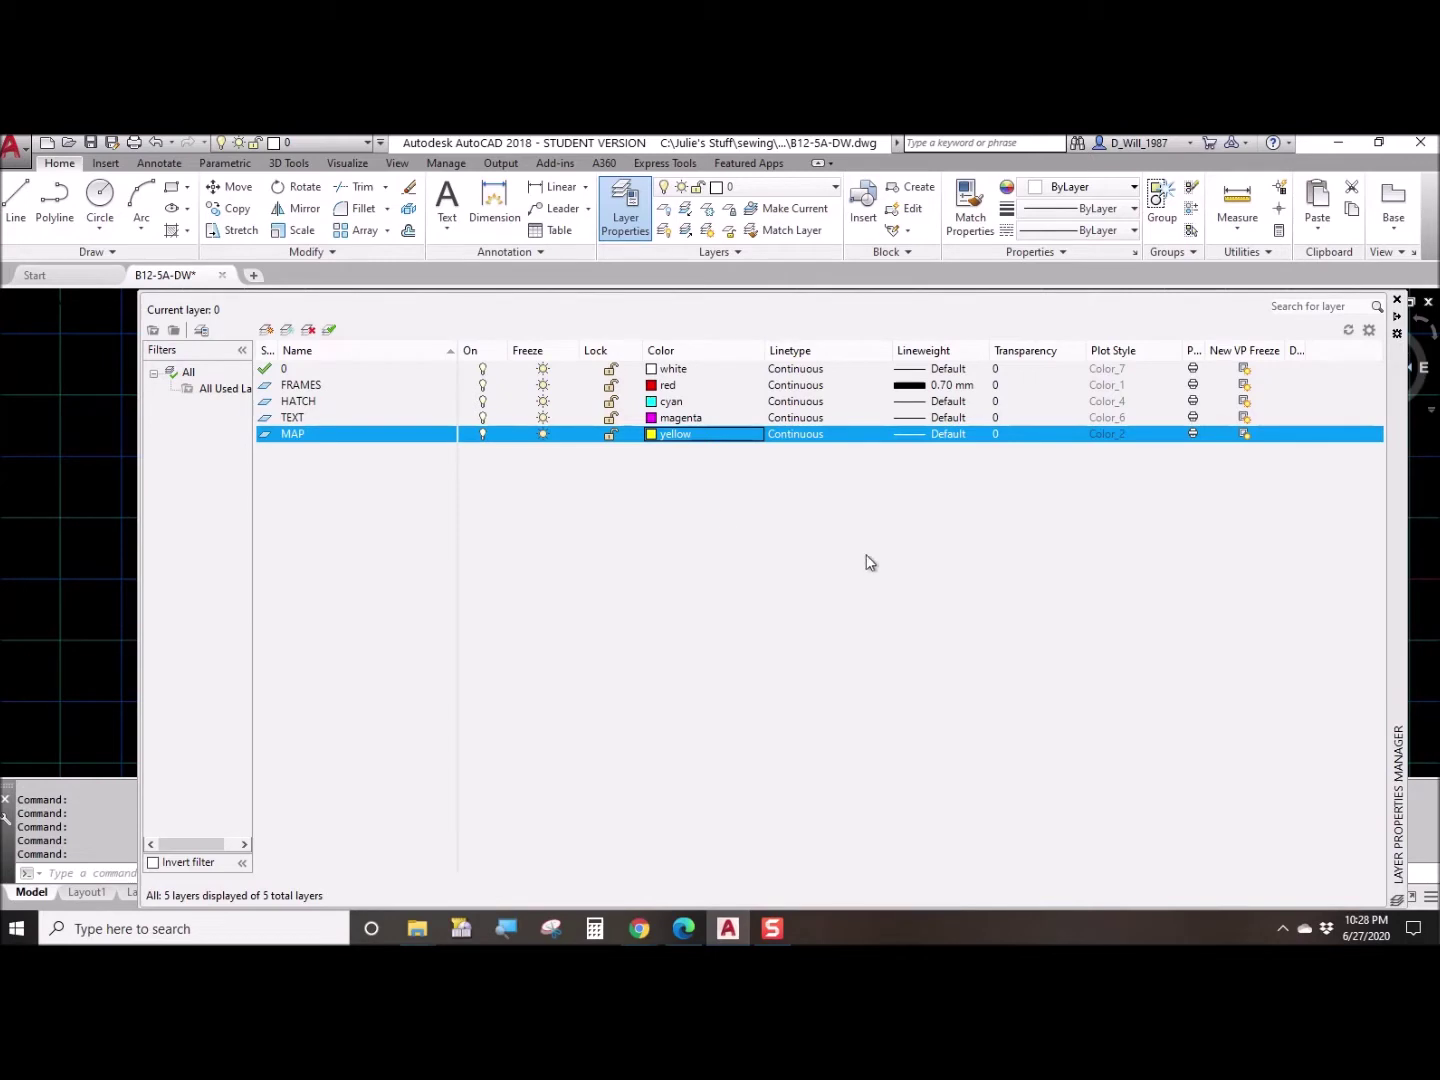
click(1397, 300)
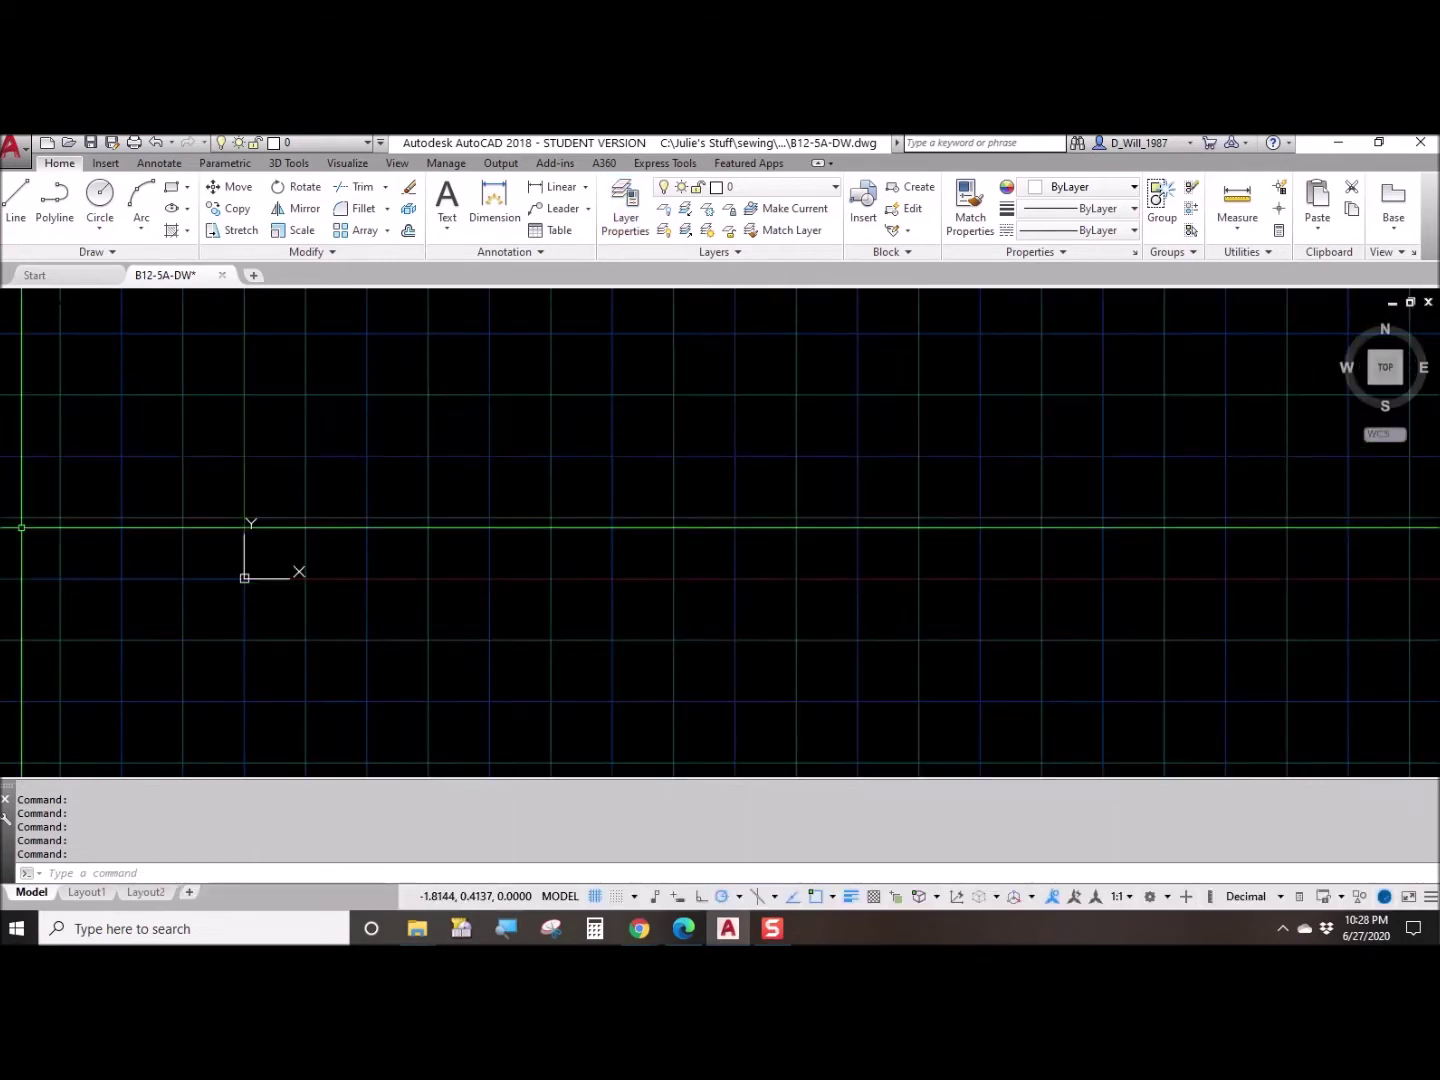
- Open the Text Style dialog from the expanded Annotation panel on the Home tab
middle_drag(348, 513, 339, 463)
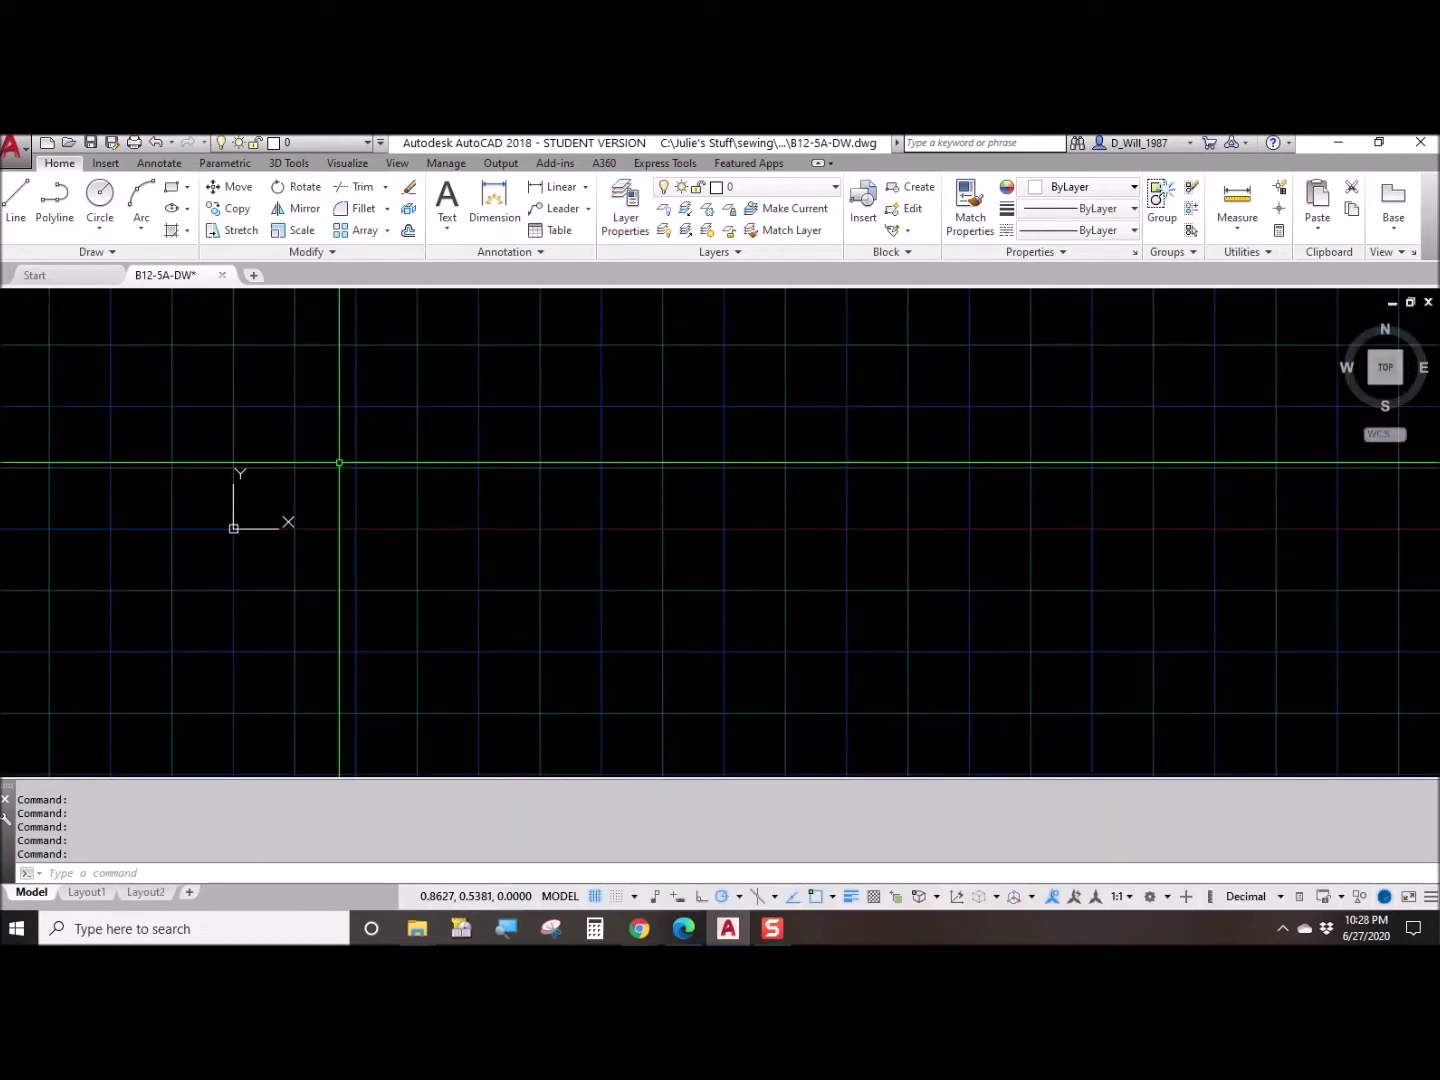
click(504, 253)
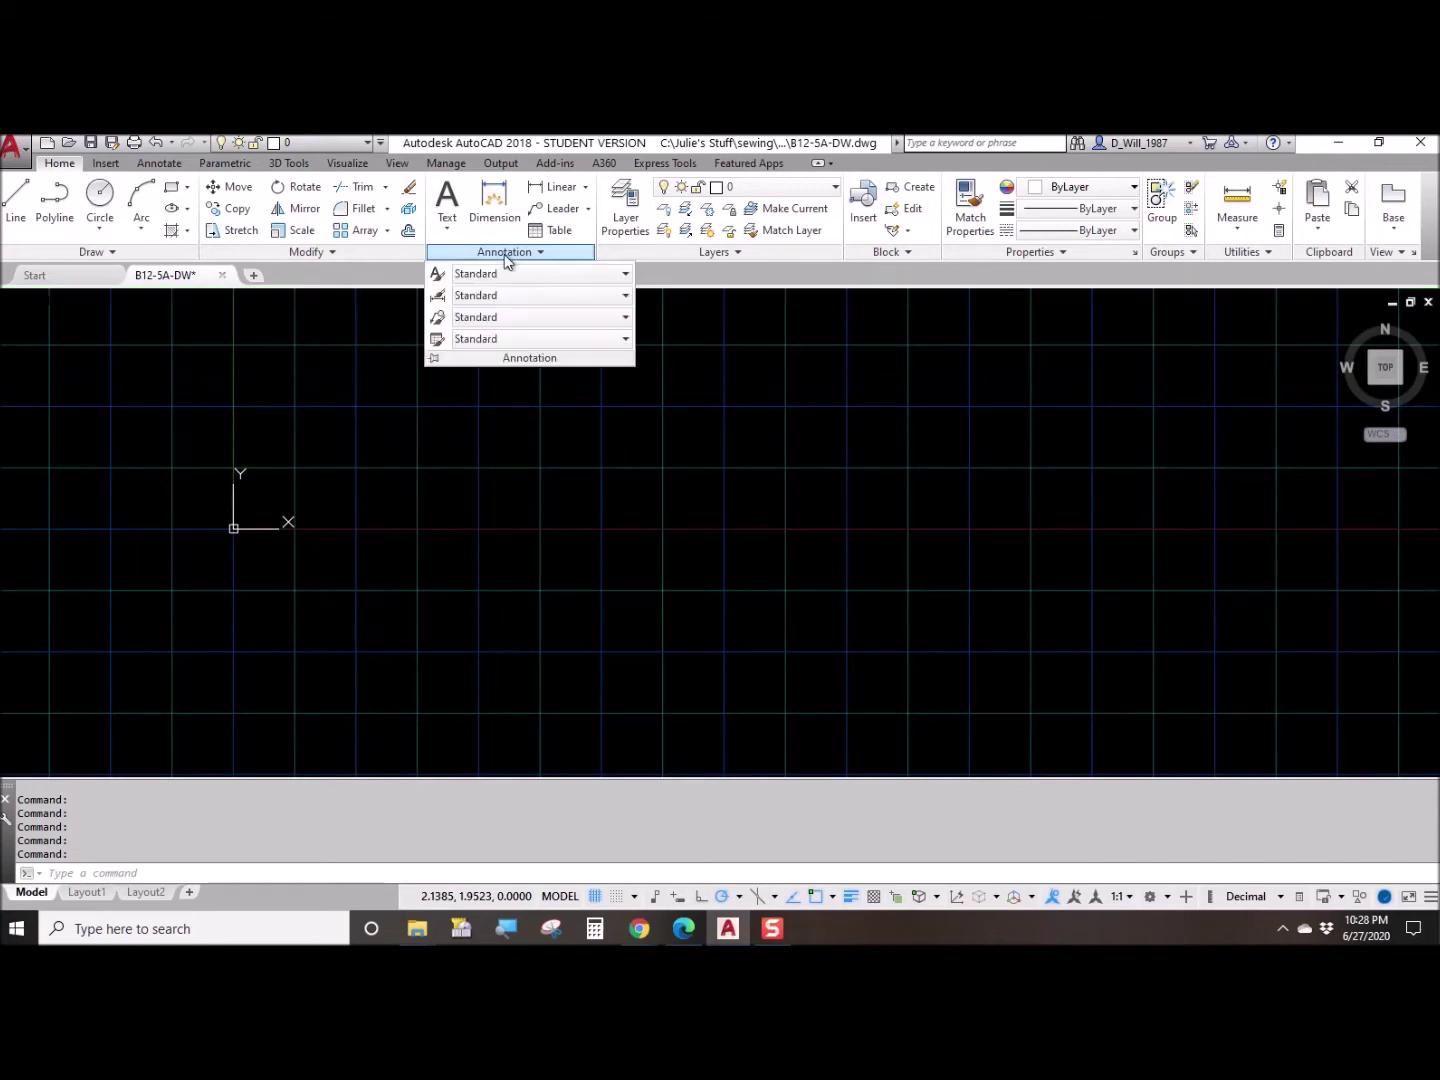
click(437, 276)
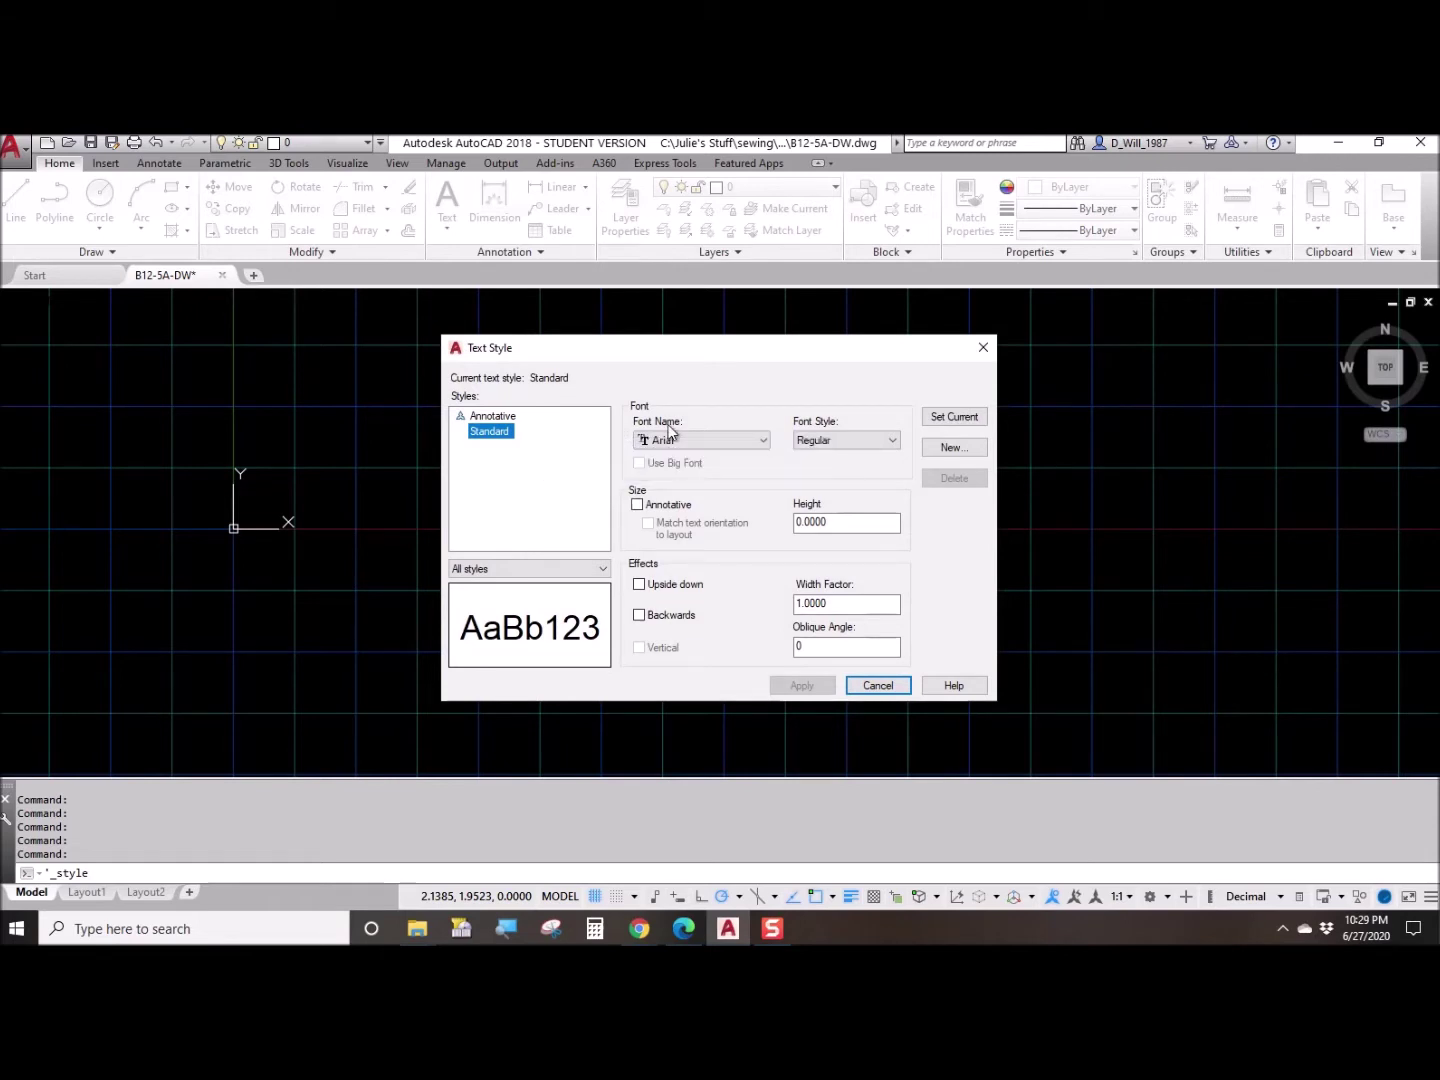
- Create a ROMANS text style using the romans.shx font
click(946, 447)
text(ROMANS)
key(Return)
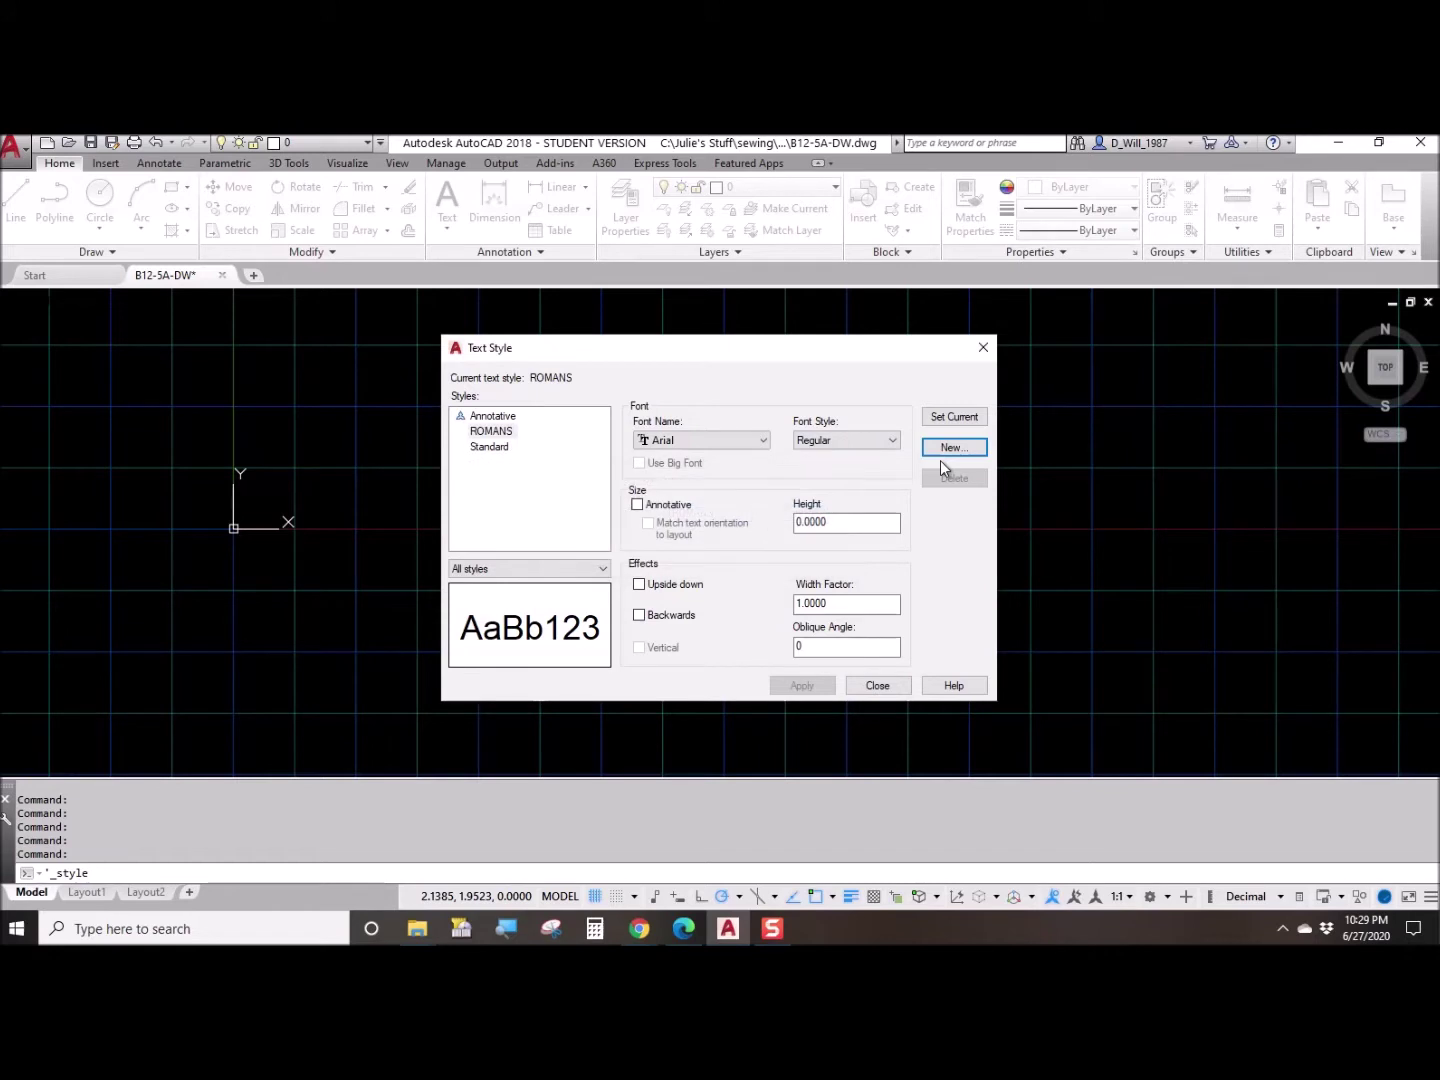
click(722, 438)
text(romans.shx)
click(687, 460)
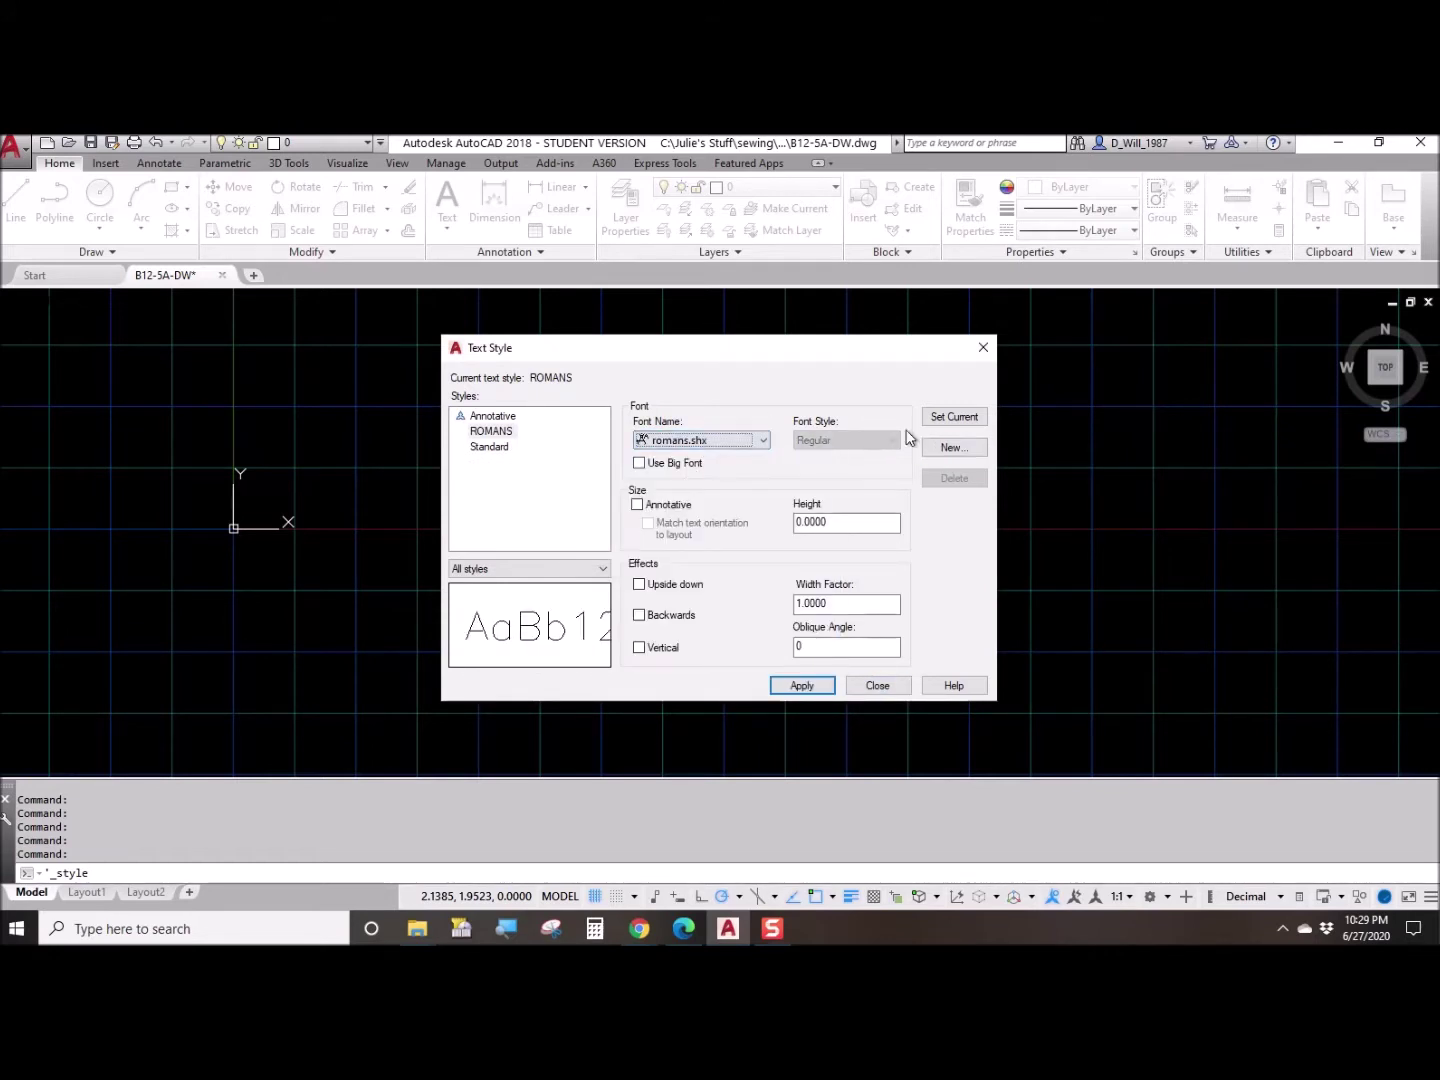
- Save the ROMANS change, add a POOR RICHARD style, and close the dialog
click(961, 449)
click(737, 568)
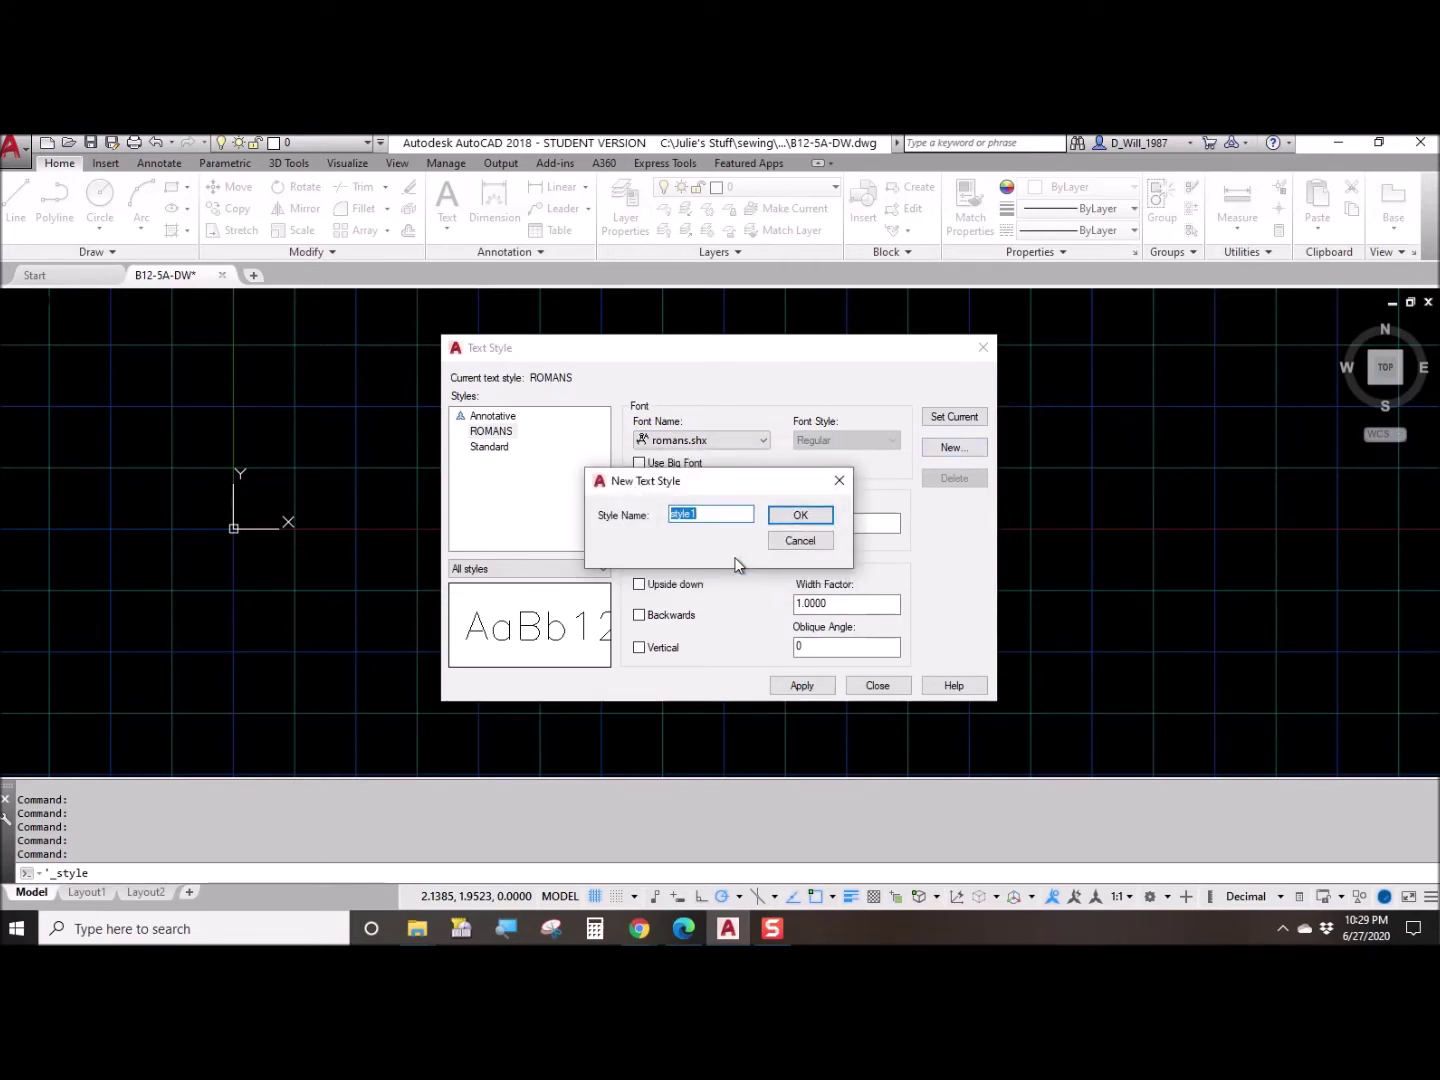
text(POOR RICHARD)
key(Return)
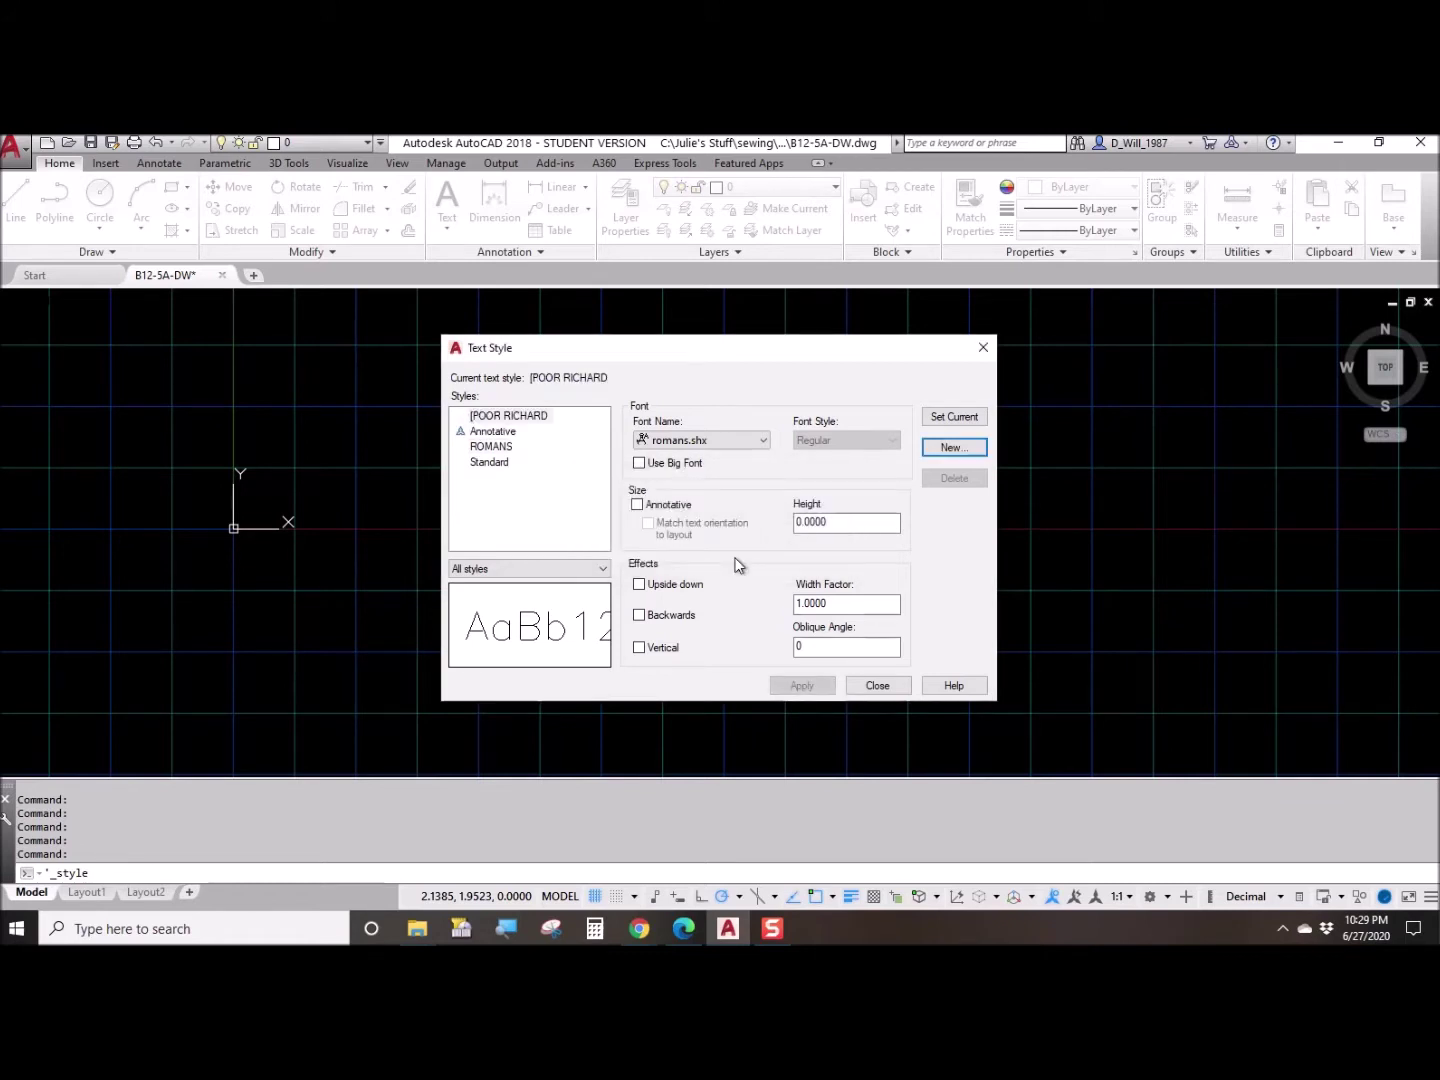
click(877, 685)
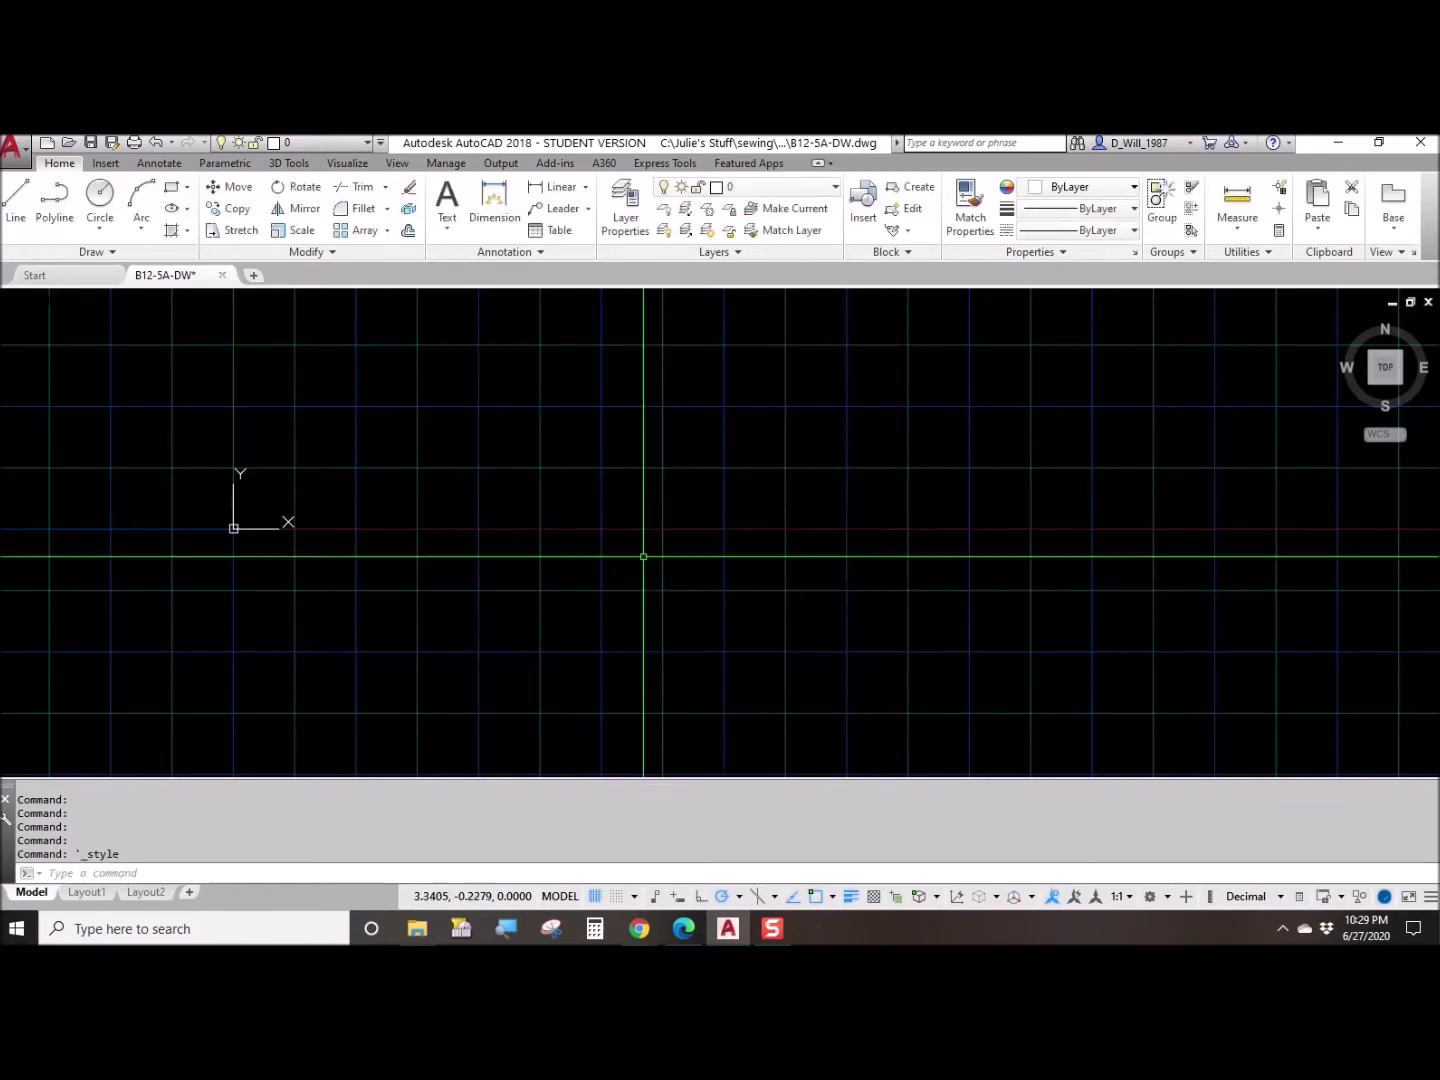
- Rename the style to POOR RICHARD and apply the Poor Richard font
key(Return)
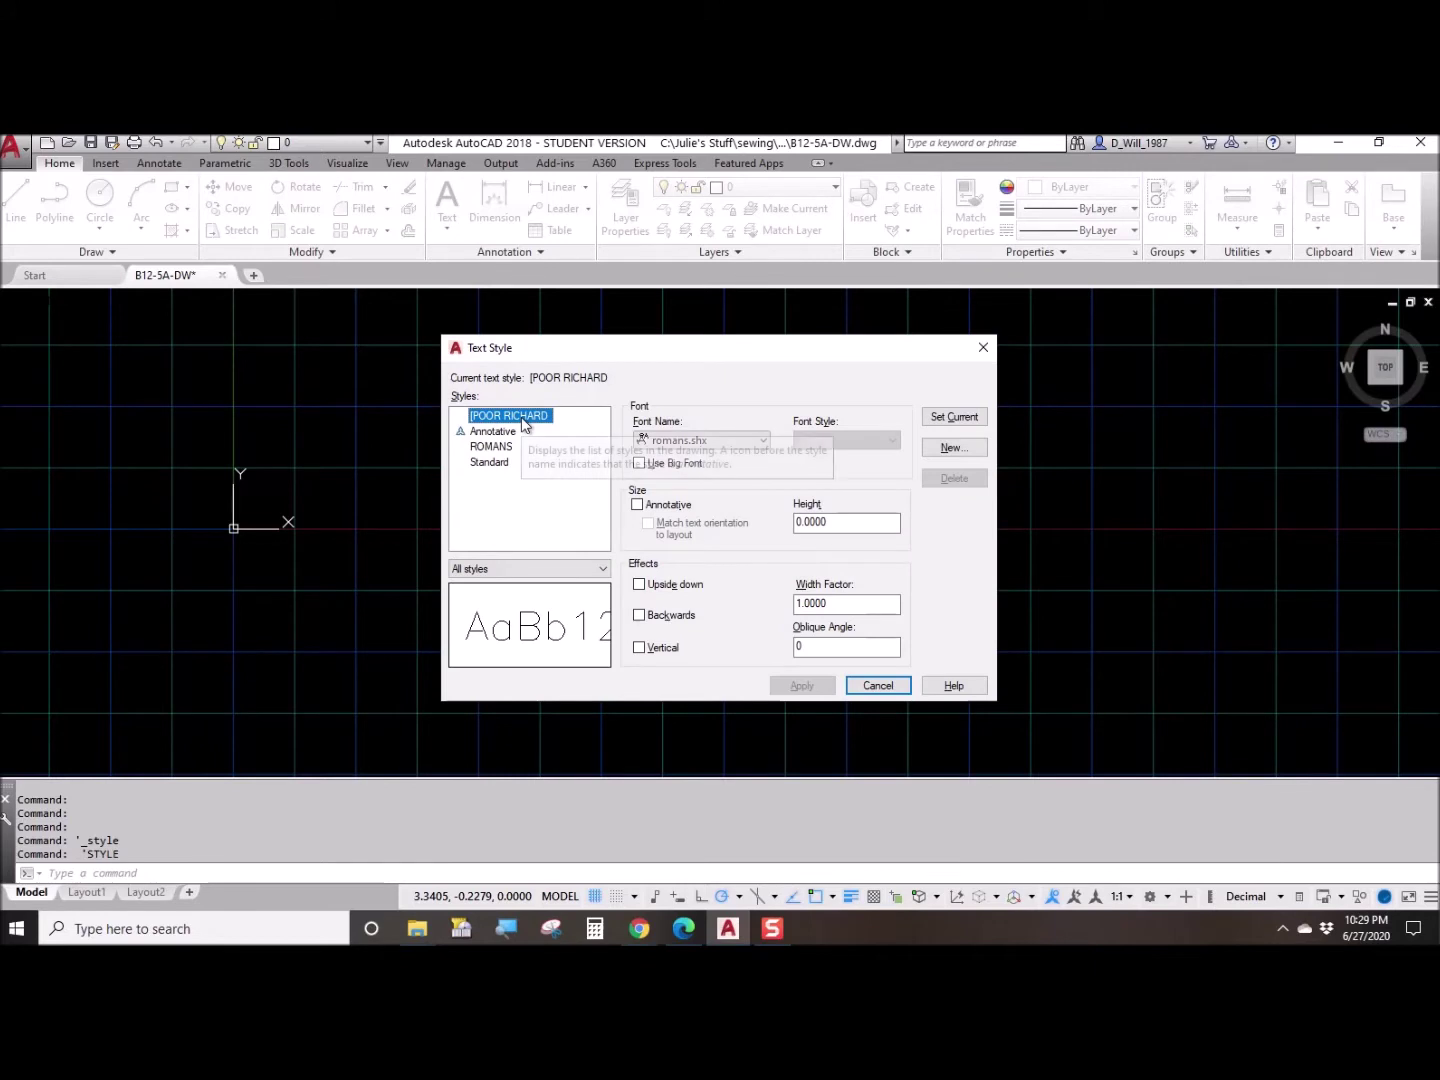
click(516, 416)
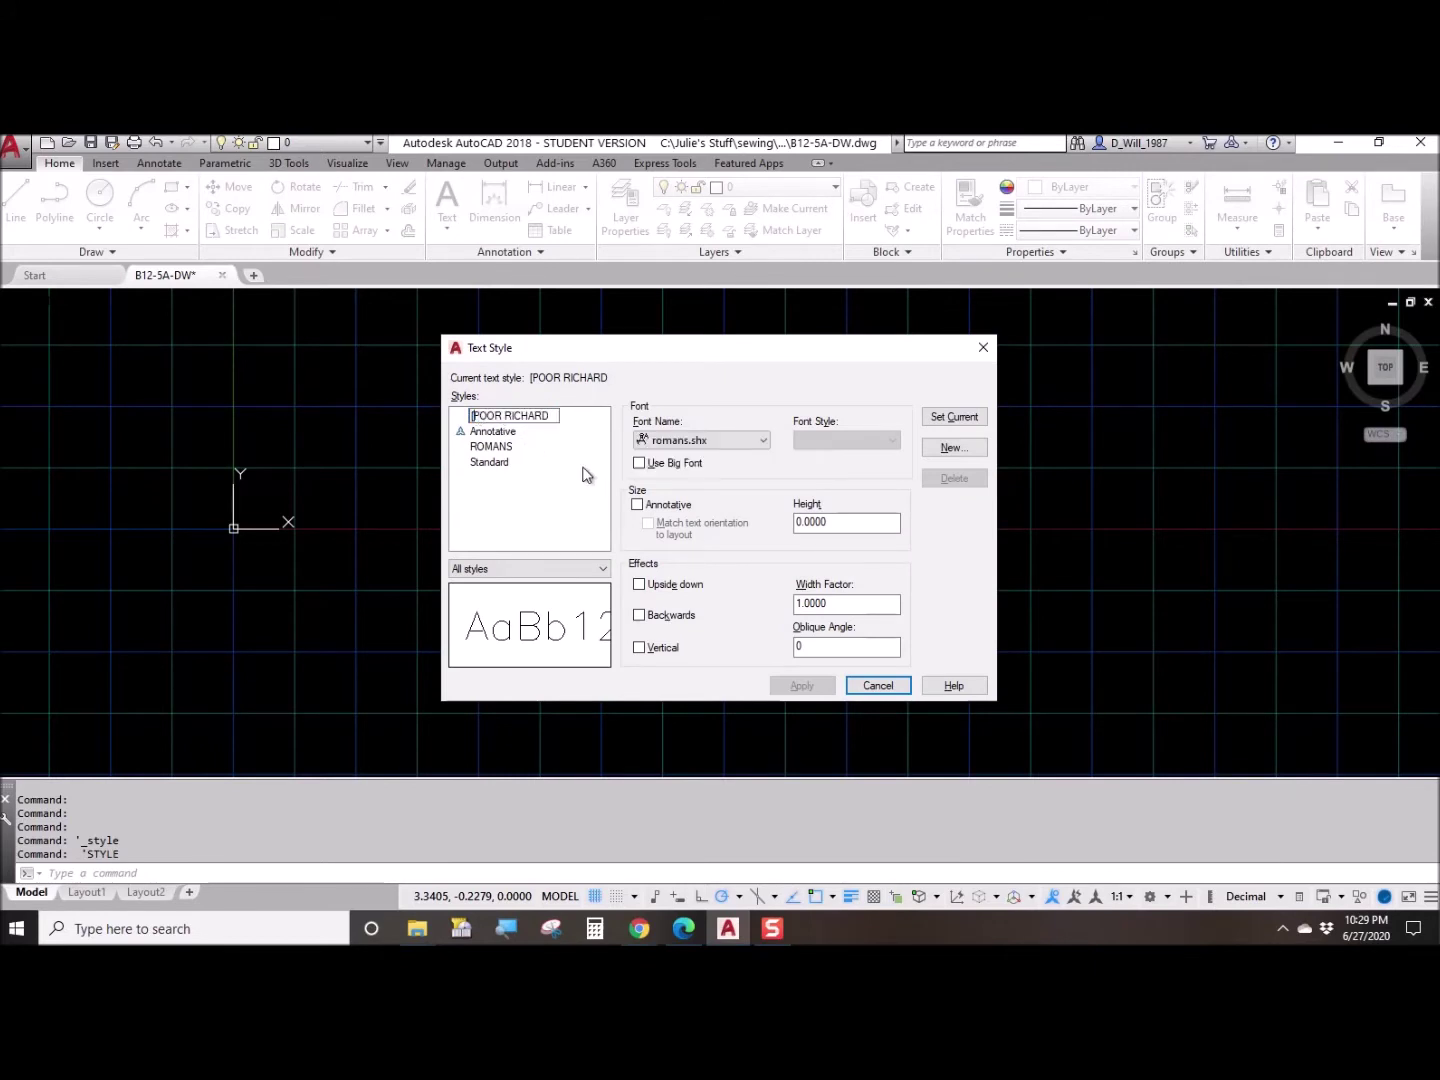
key(Delete)
key(Return)
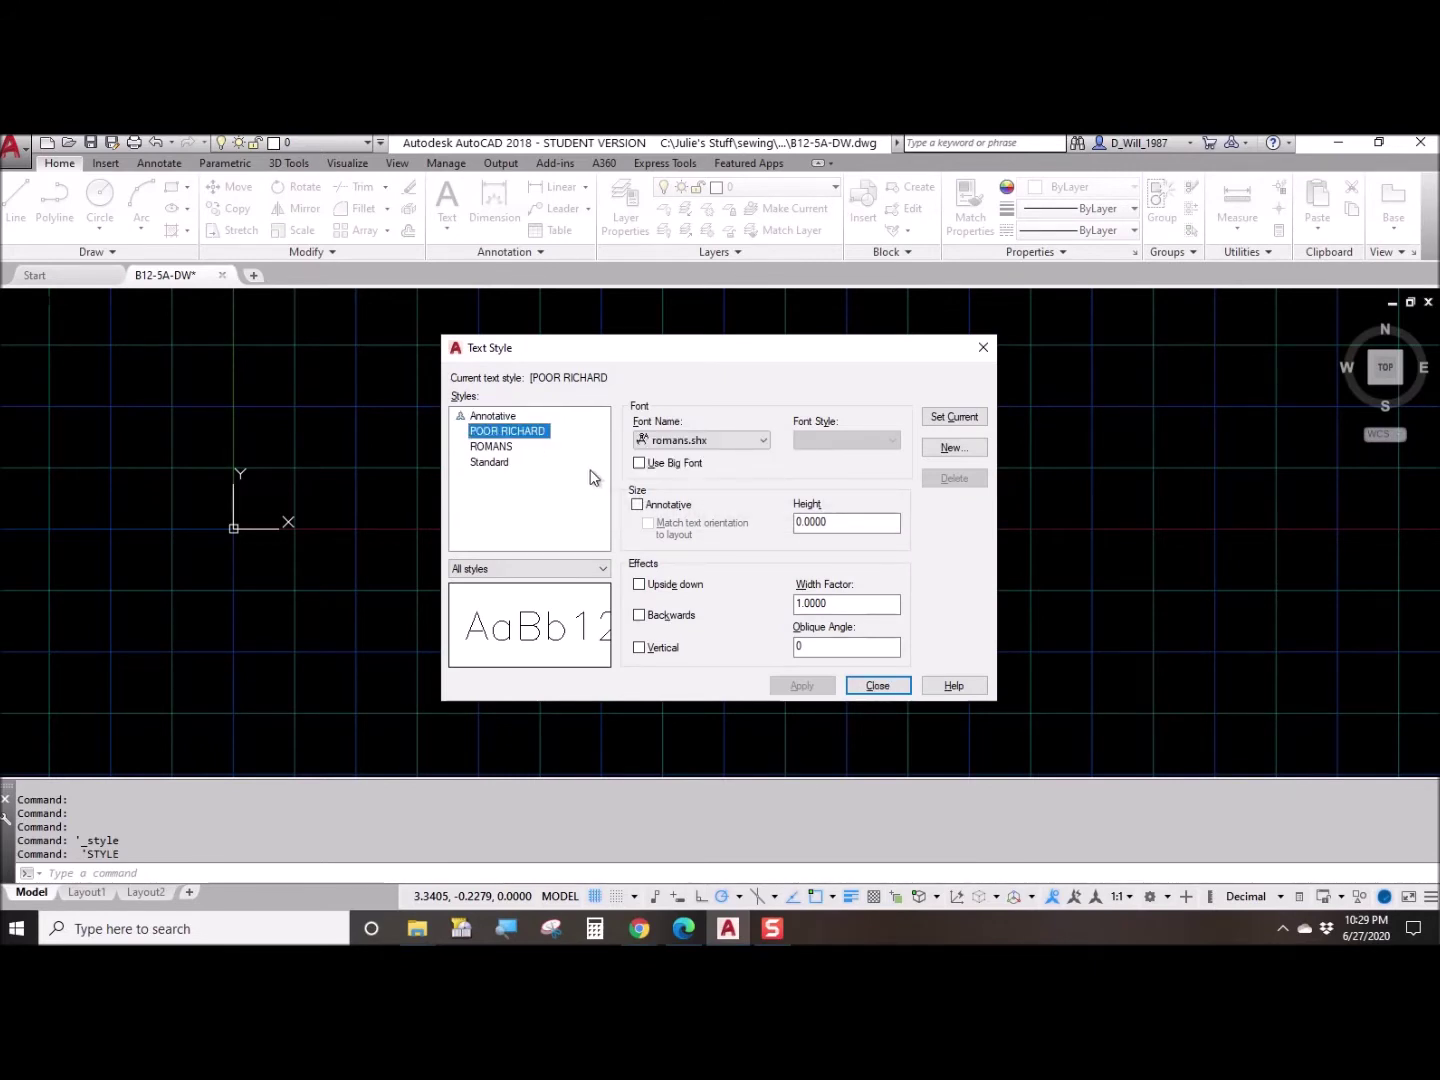
click(707, 442)
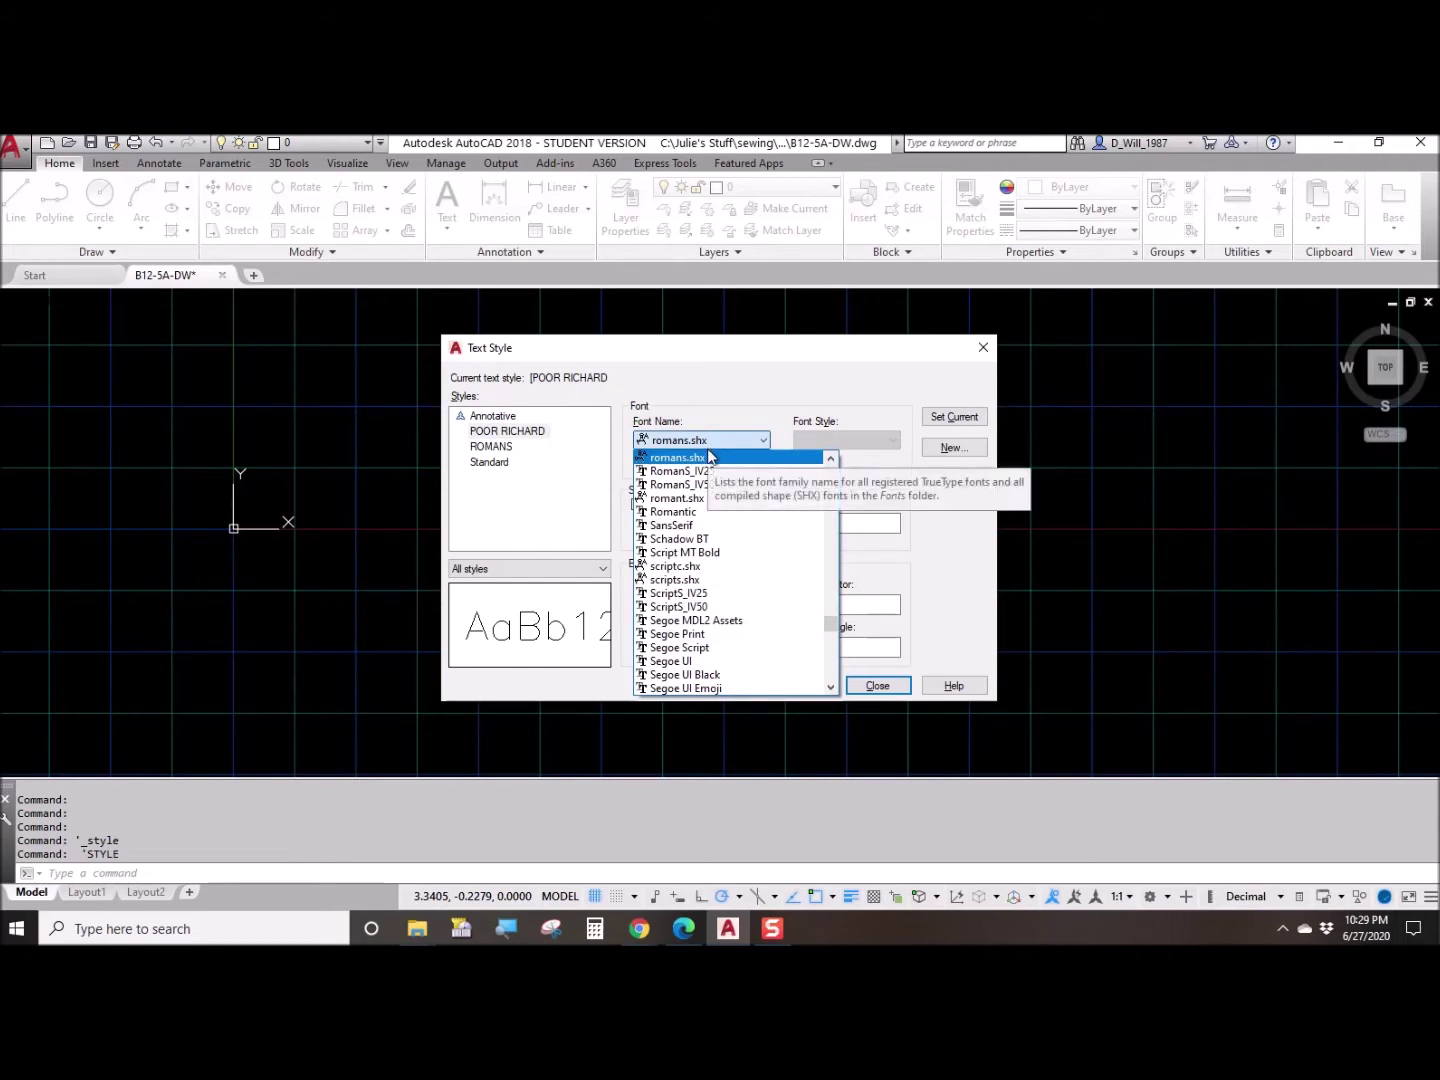
scroll(707, 456, up, 4)
click(709, 456)
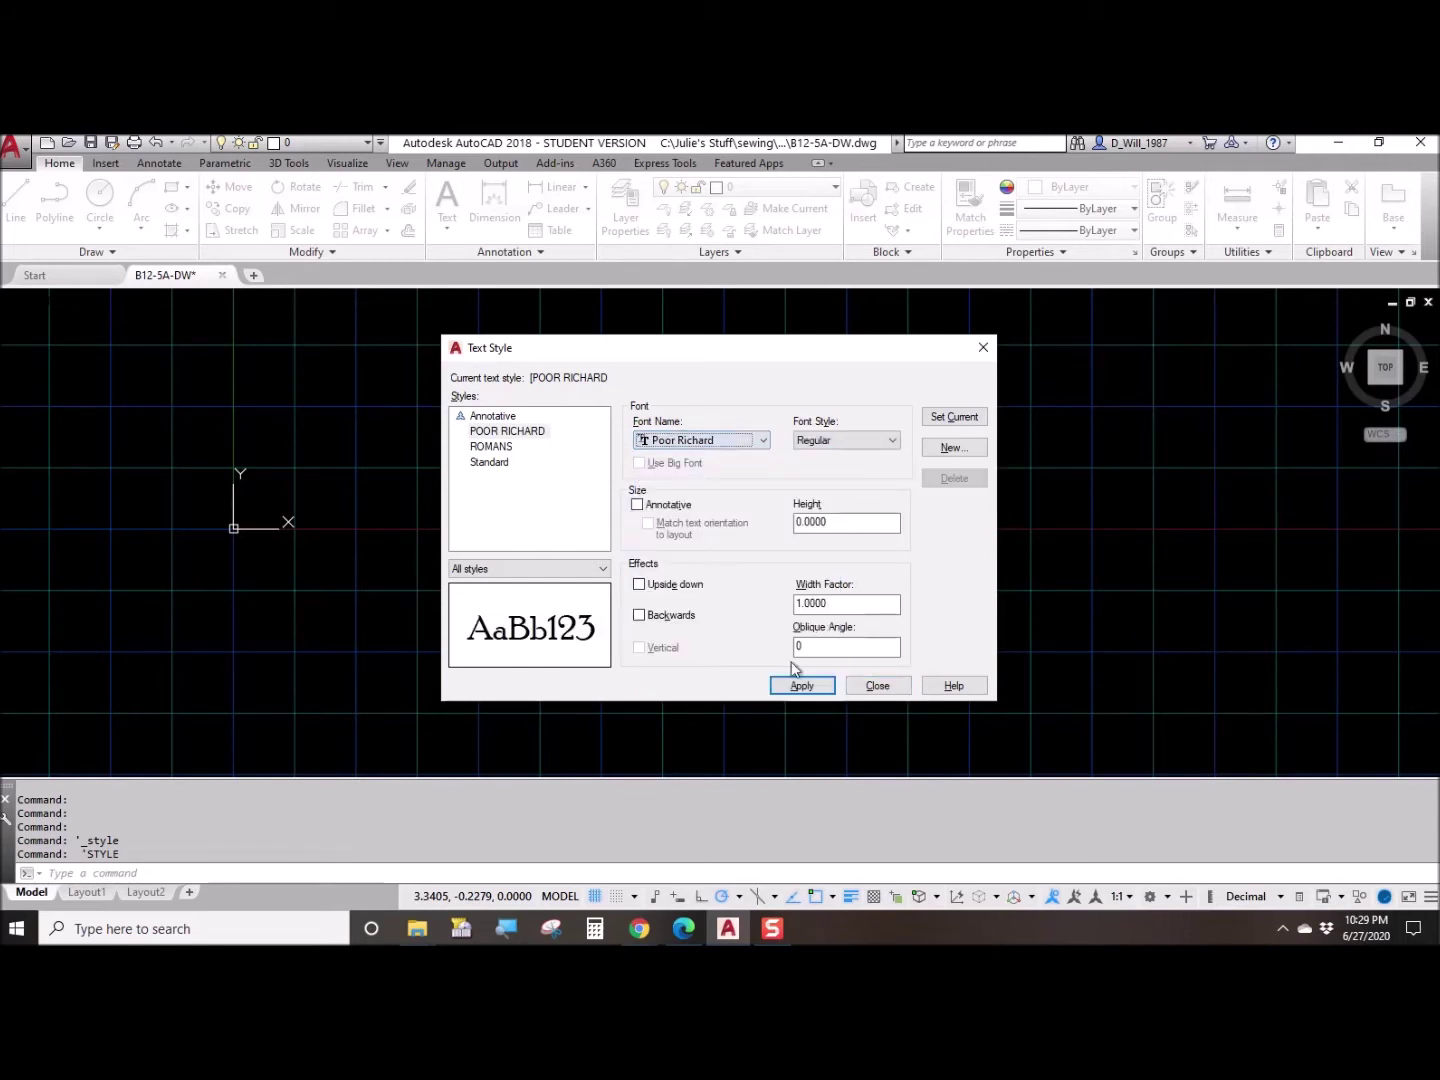
click(802, 686)
- Add a FREESTYLE SCRIPT style using the Freestyle Script font and apply it
click(955, 448)
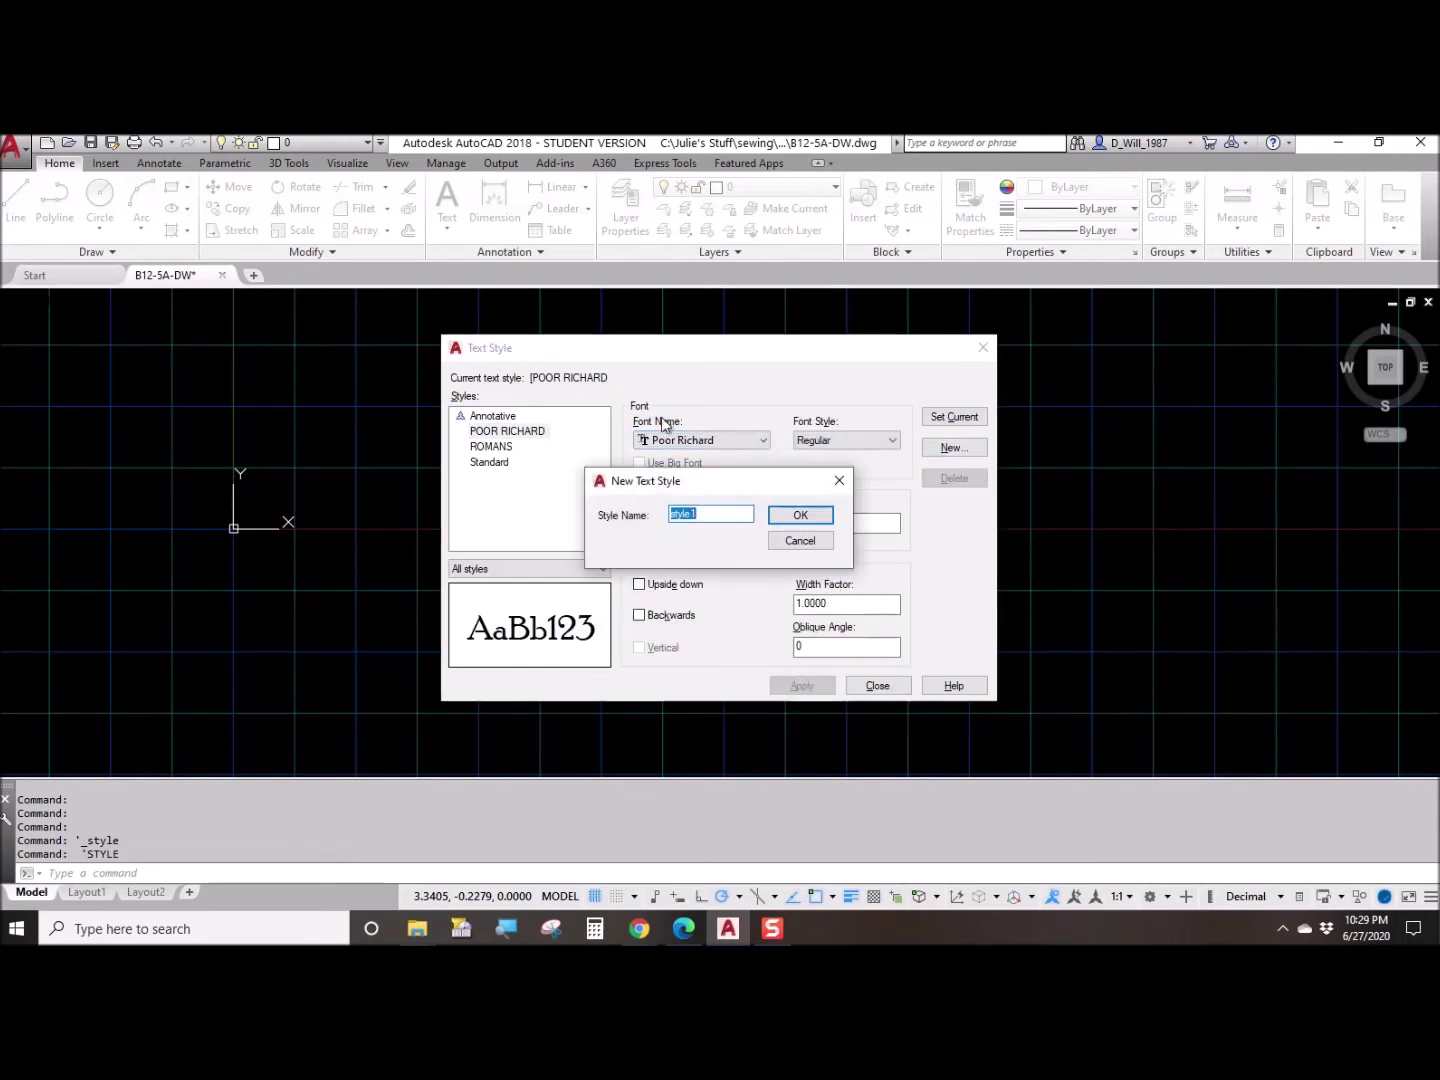
text(FREESTYLE SCRIPT)
key(Return)
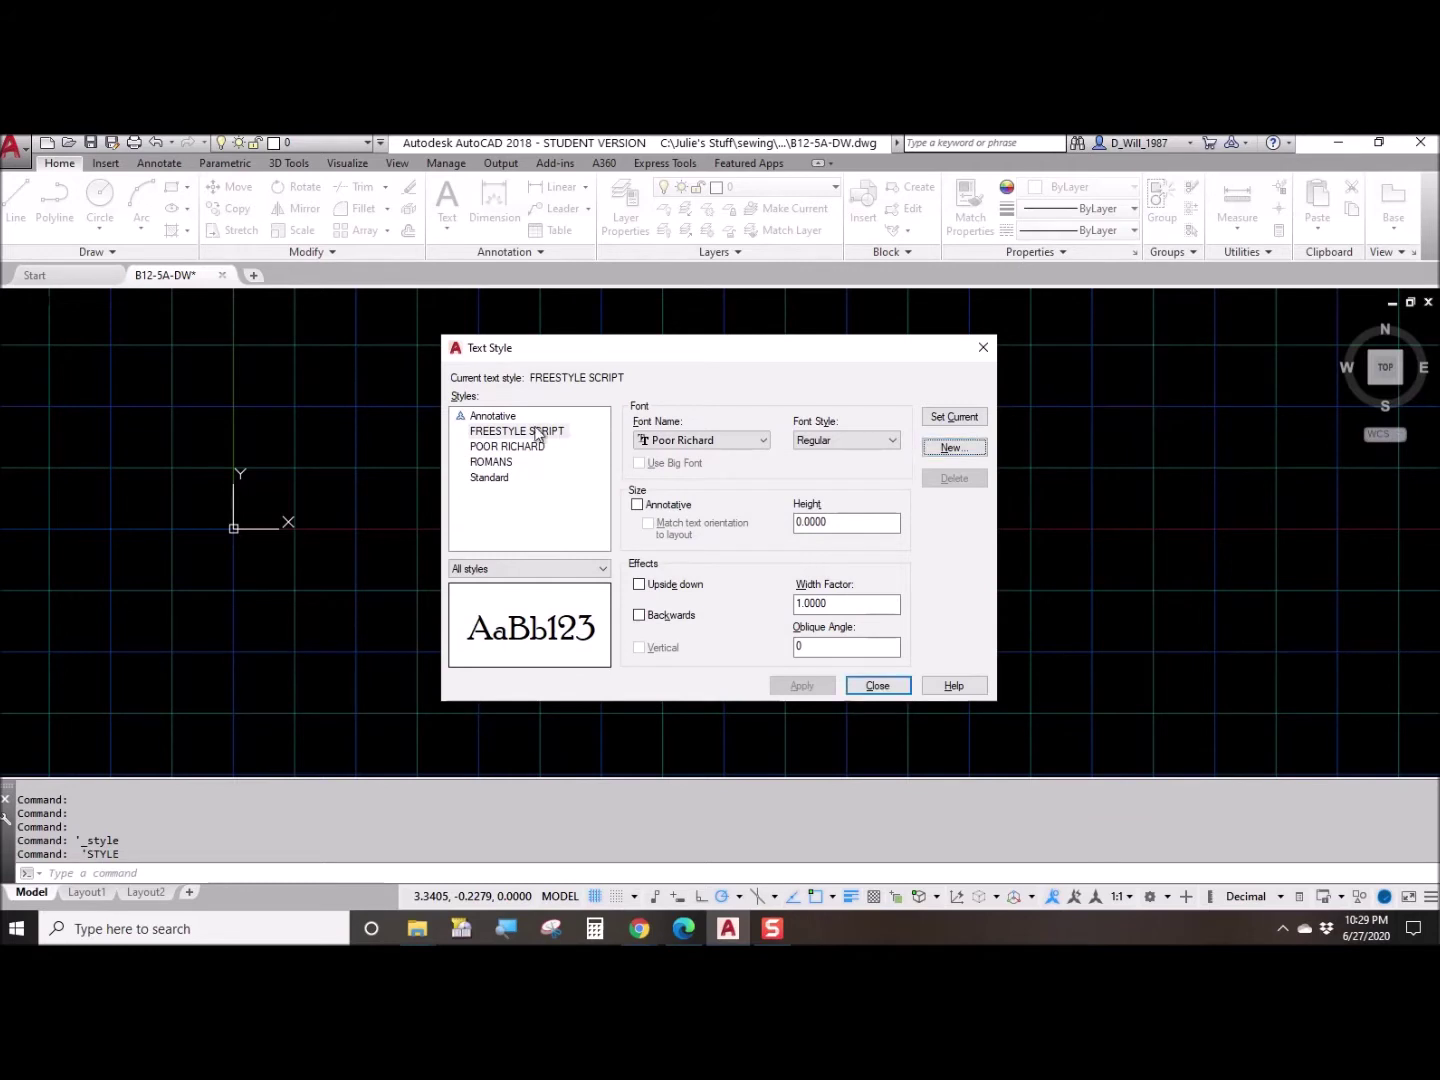
click(689, 443)
text(fr)
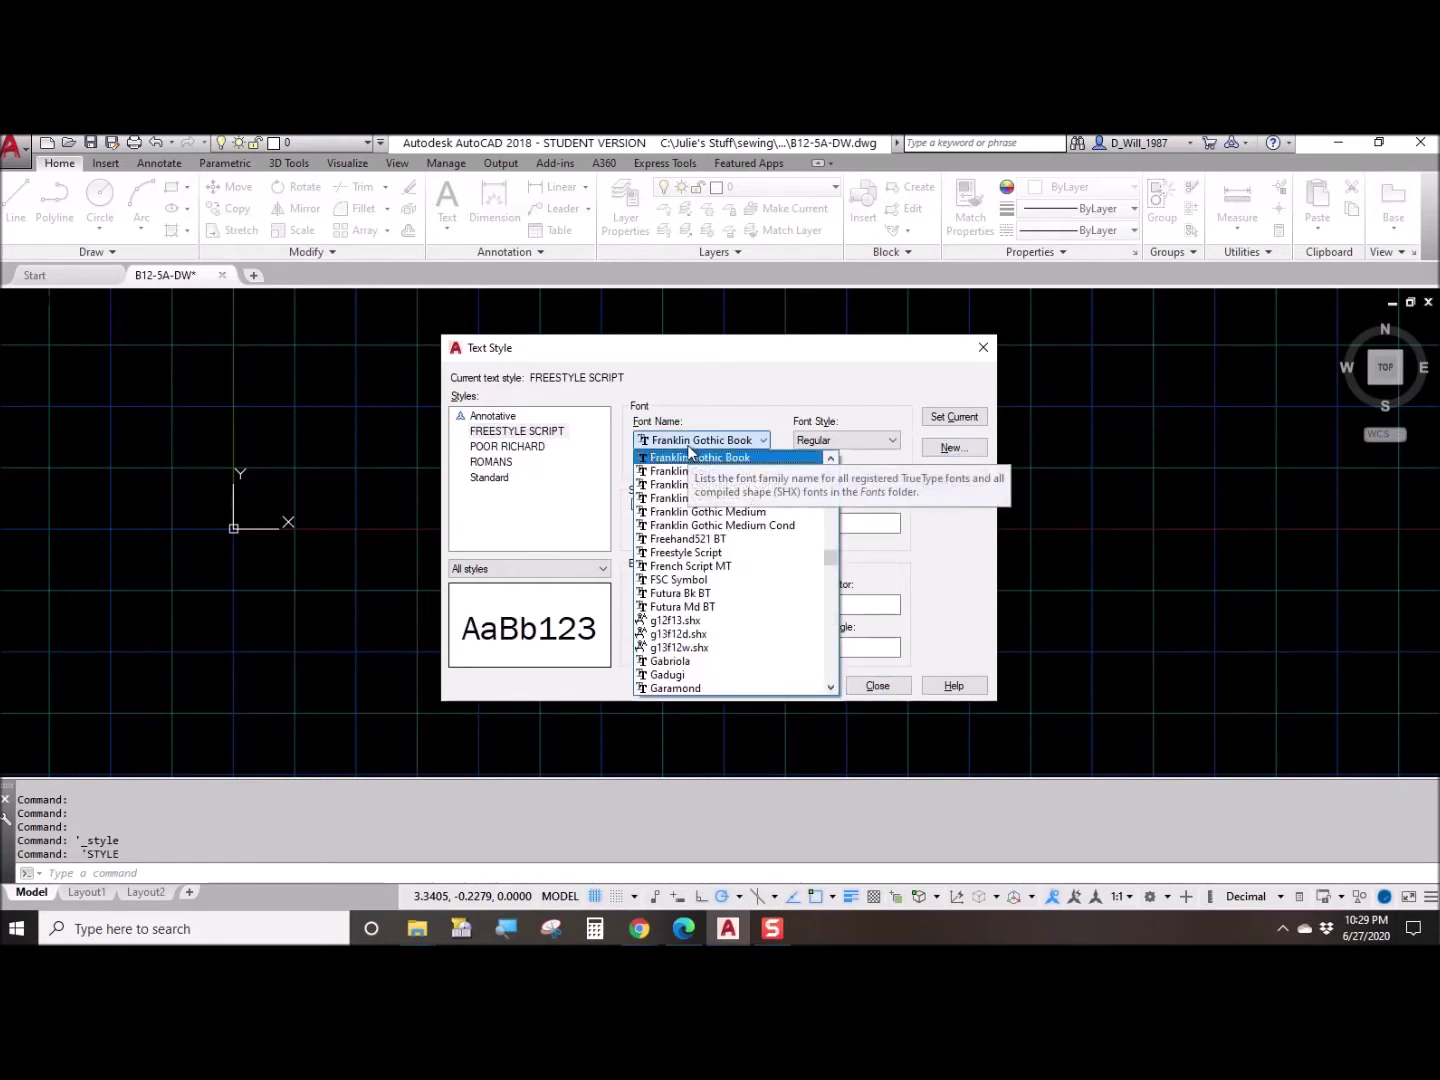
click(707, 553)
click(805, 685)
- Review the FREESTYLE SCRIPT, POOR RICHARD and ROMANS style settings
click(510, 432)
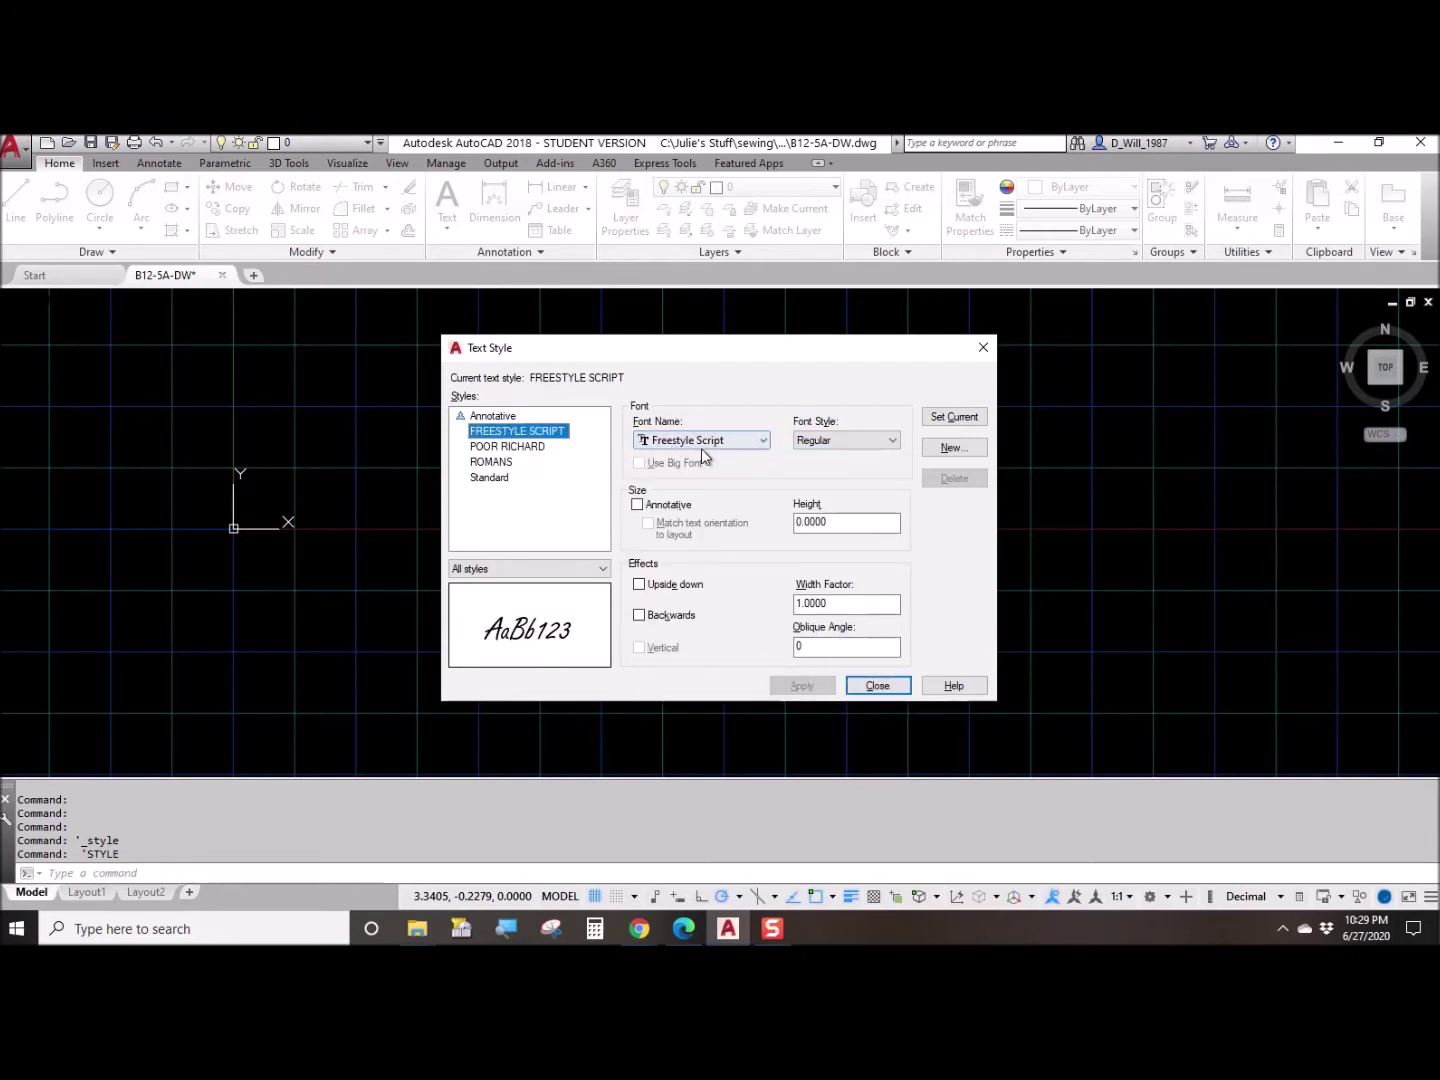
click(525, 446)
click(538, 461)
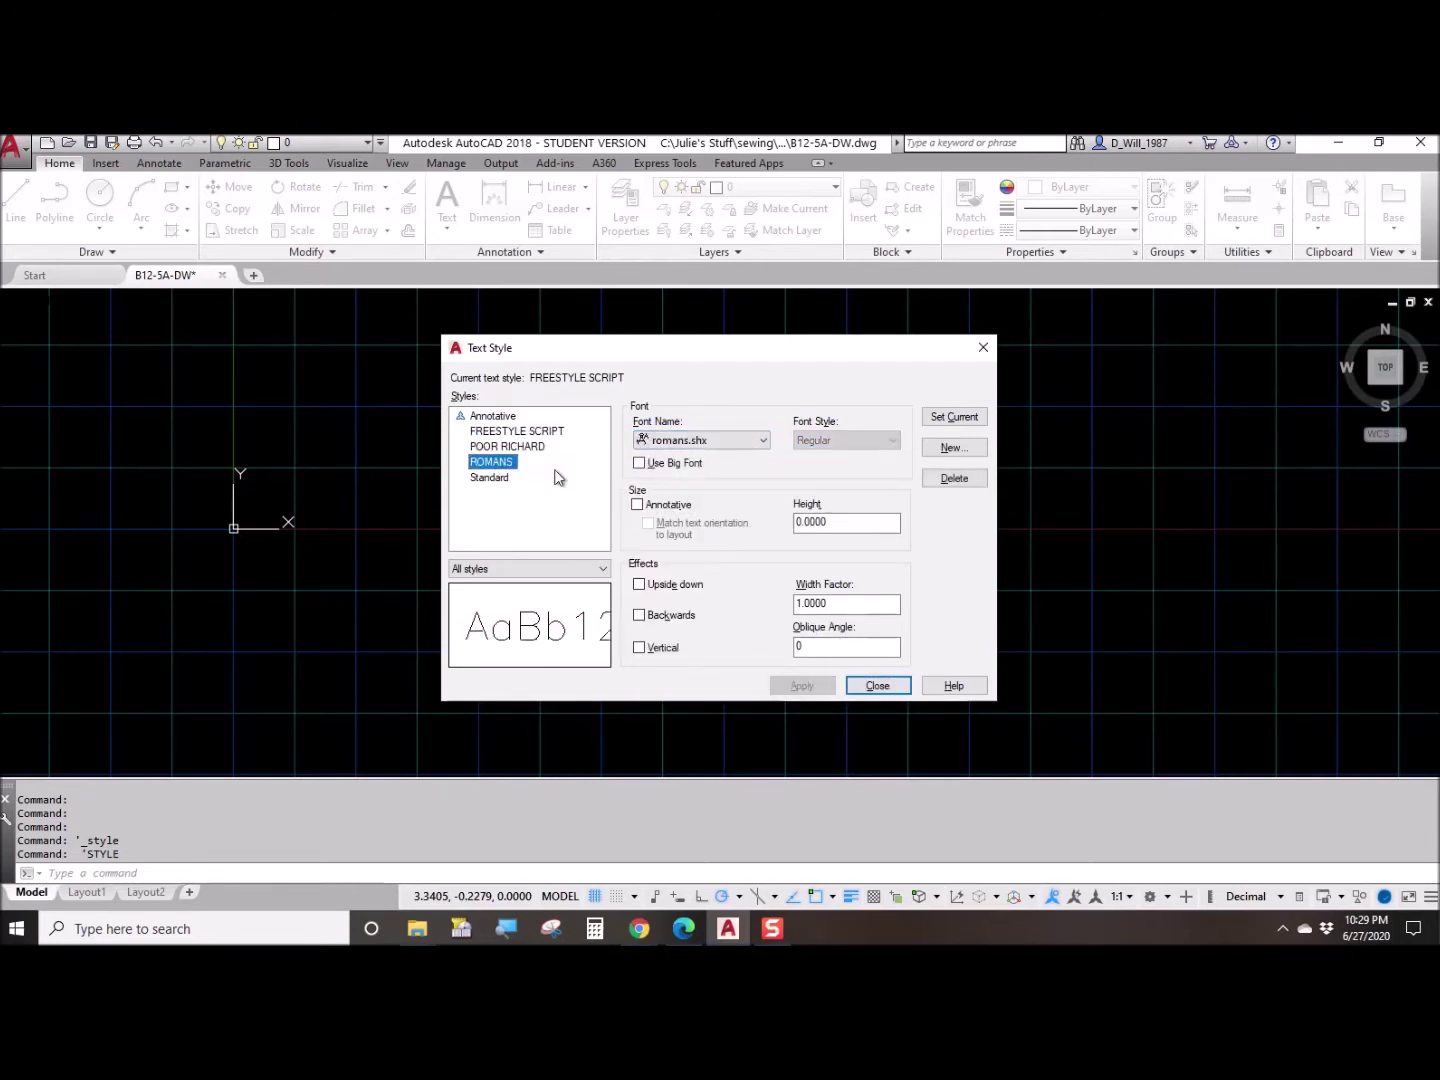
- Create a SWISS 721 BT text style using the Swis721 BT font
click(943, 450)
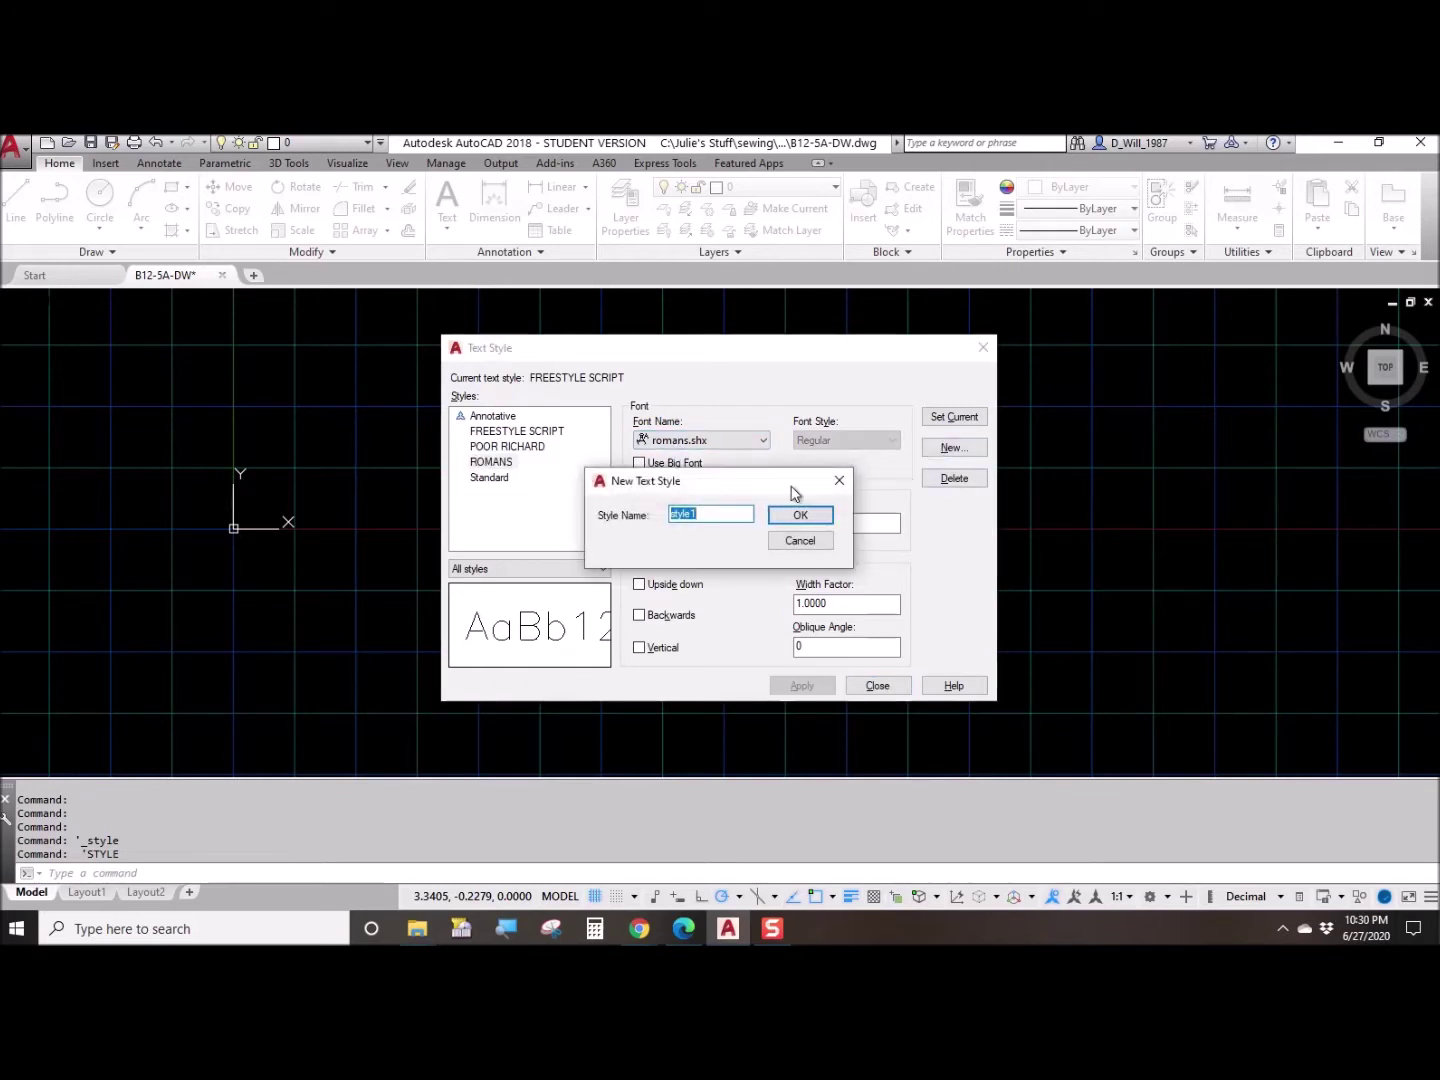
text(SWISS )
text(721 BT)
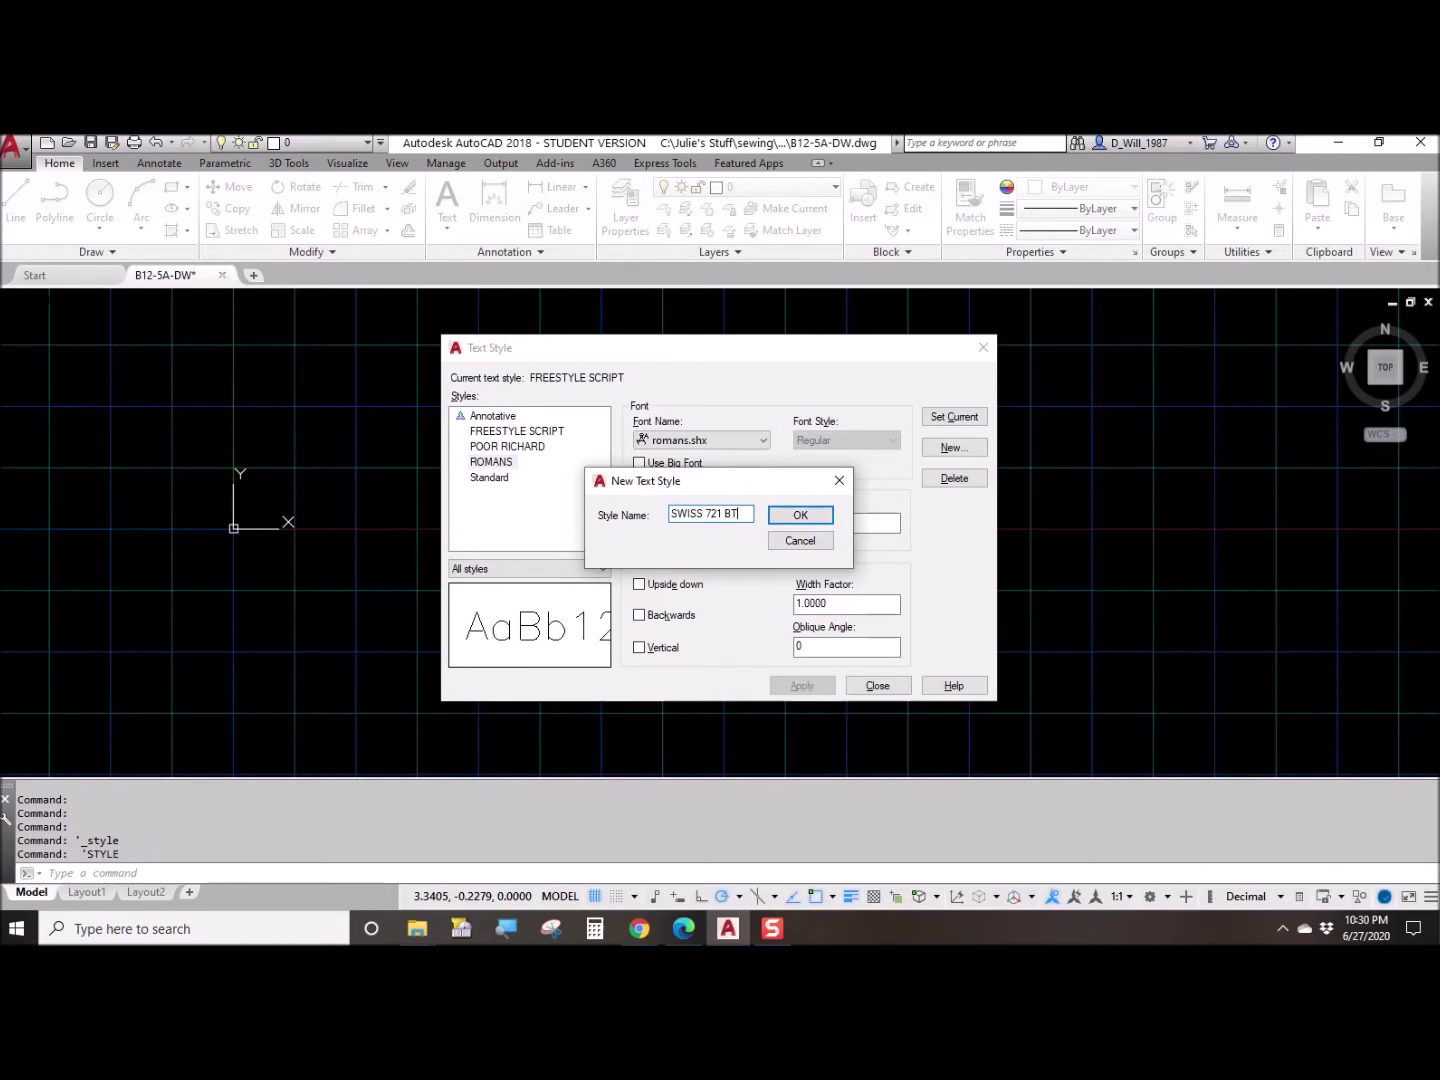
key(Return)
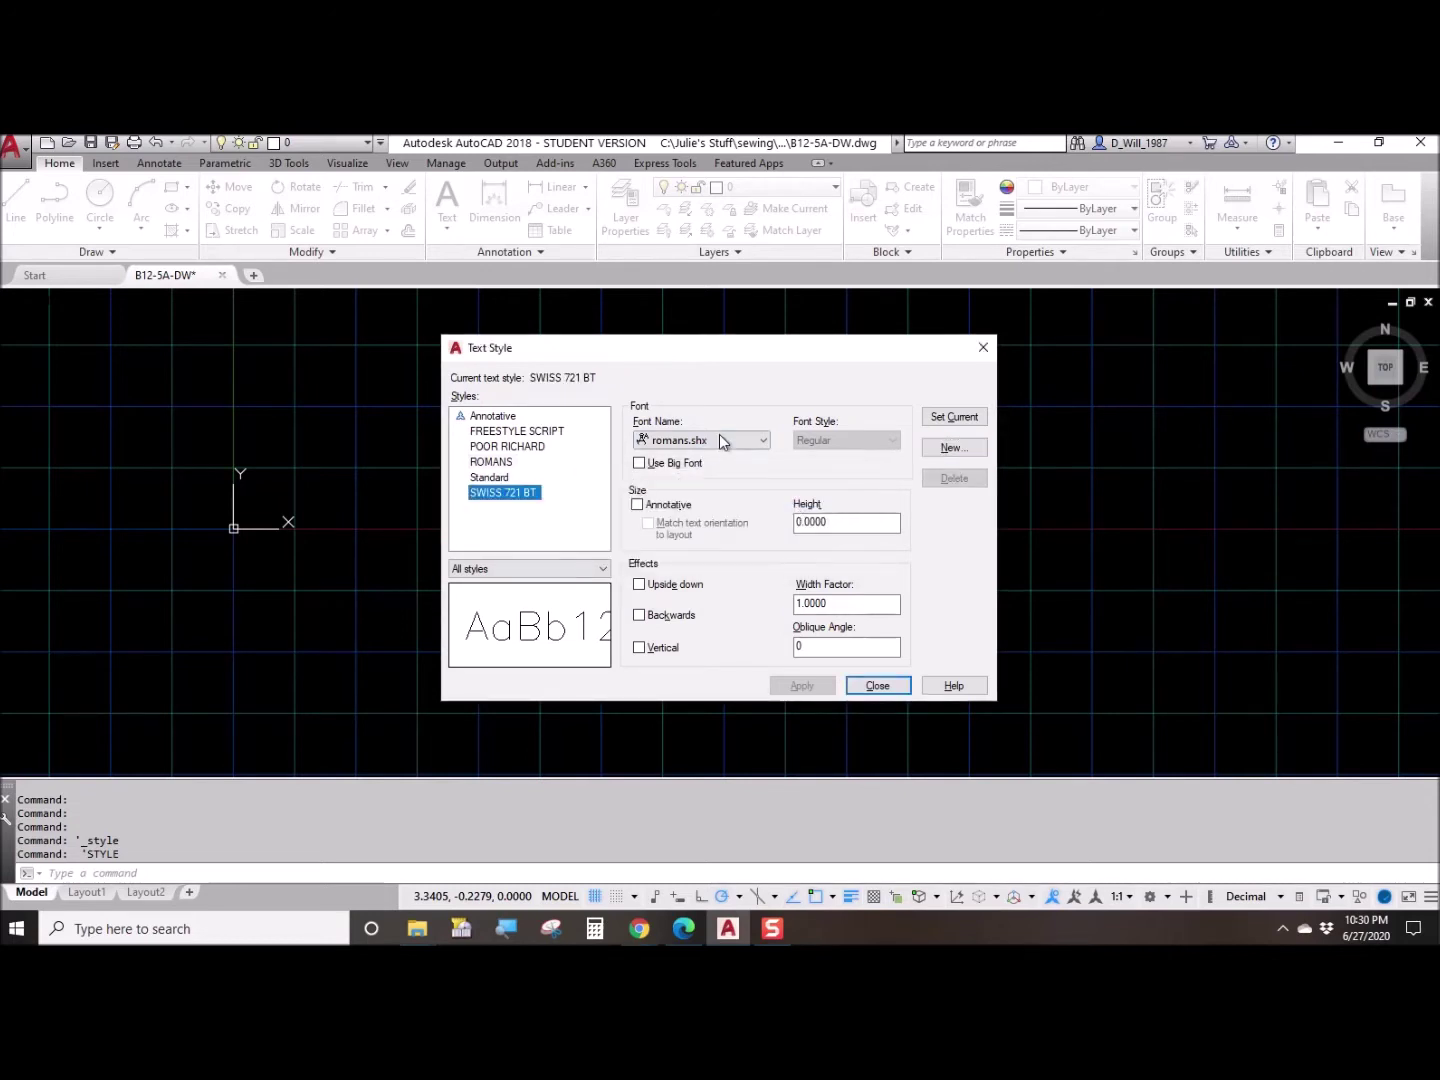
click(719, 440)
key(s)
key(w)
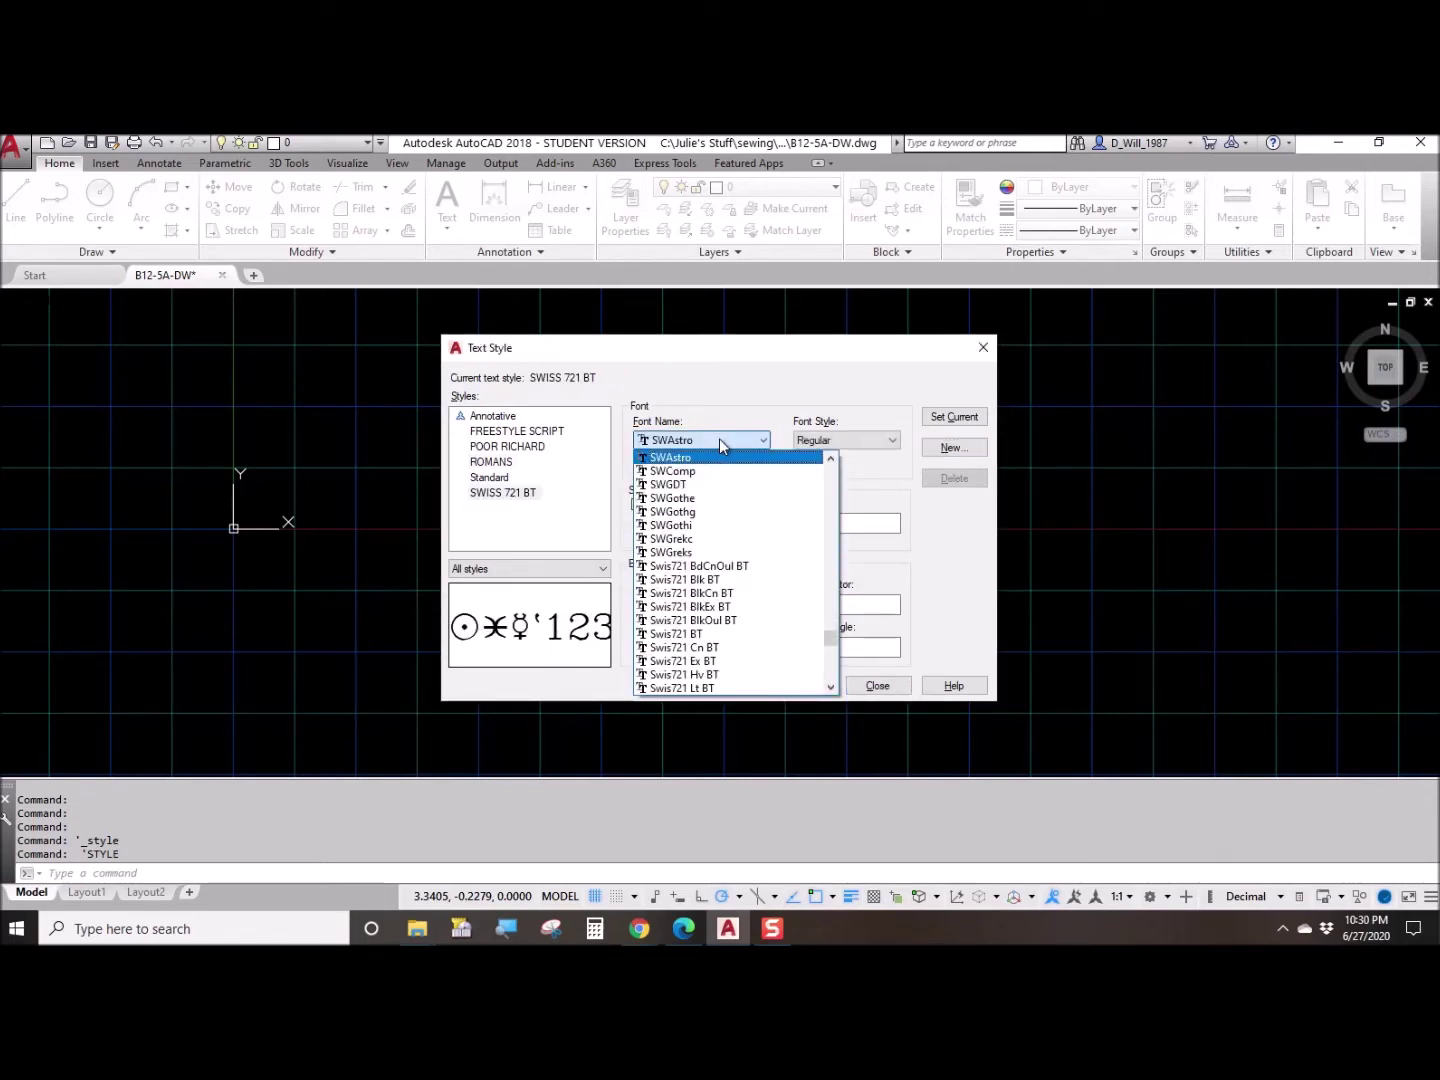
click(701, 634)
click(787, 685)
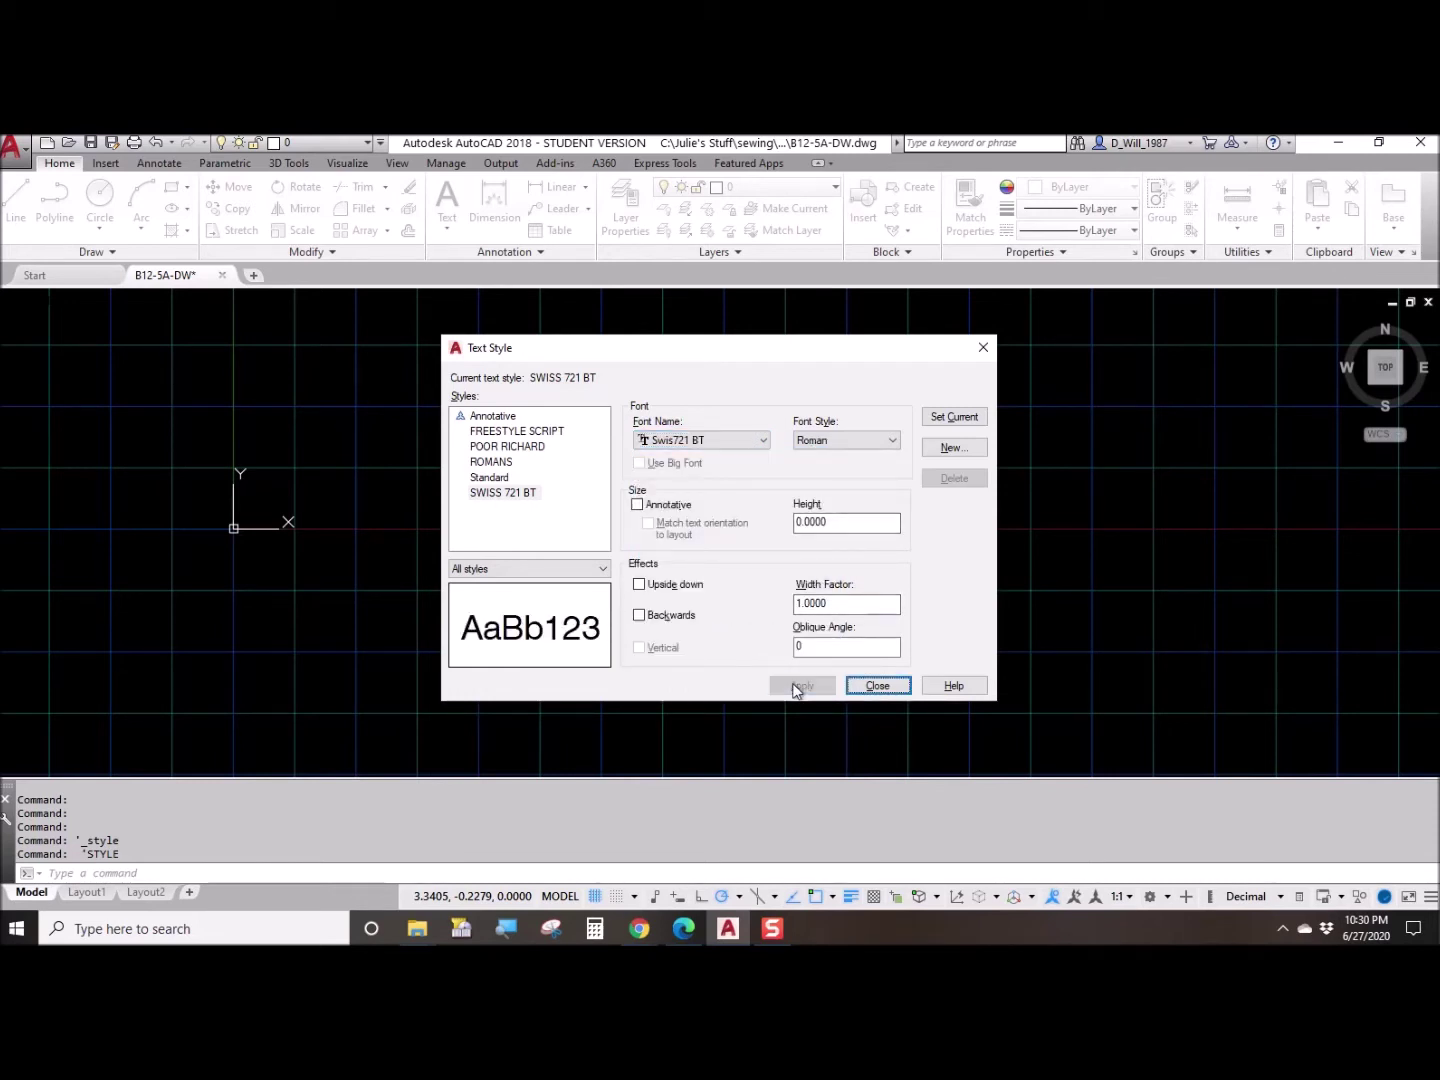
- Add another new text style named SWISS 721 BdOulBT
click(950, 450)
text(SWI)
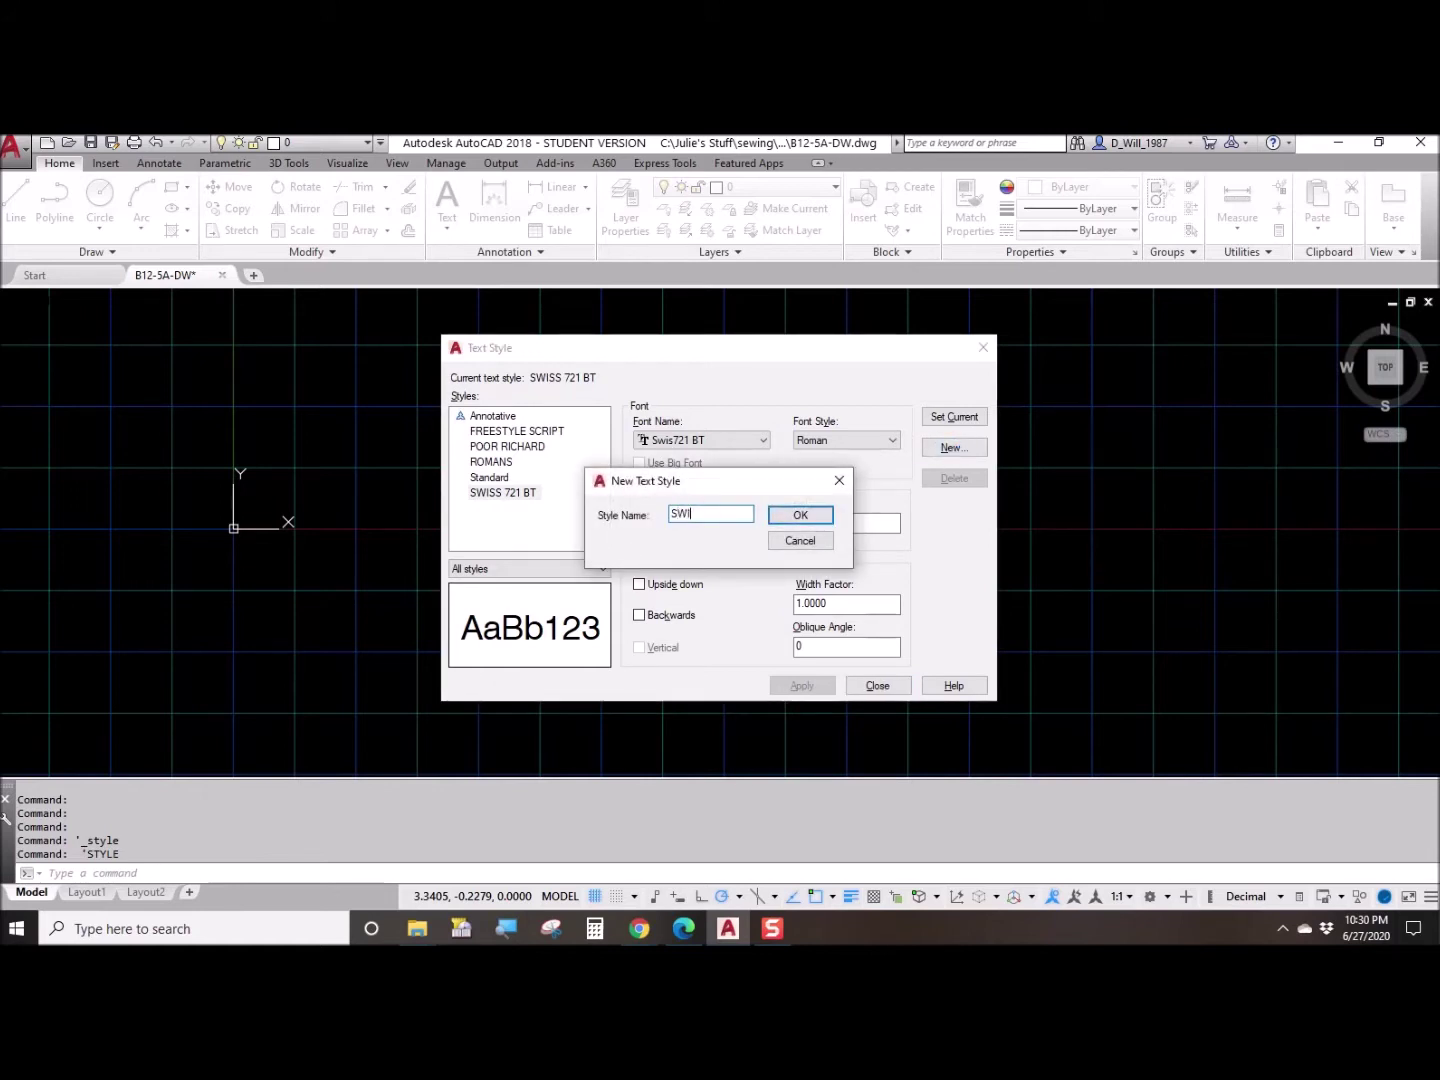
text(1 B)
text(BT)
key(Return)
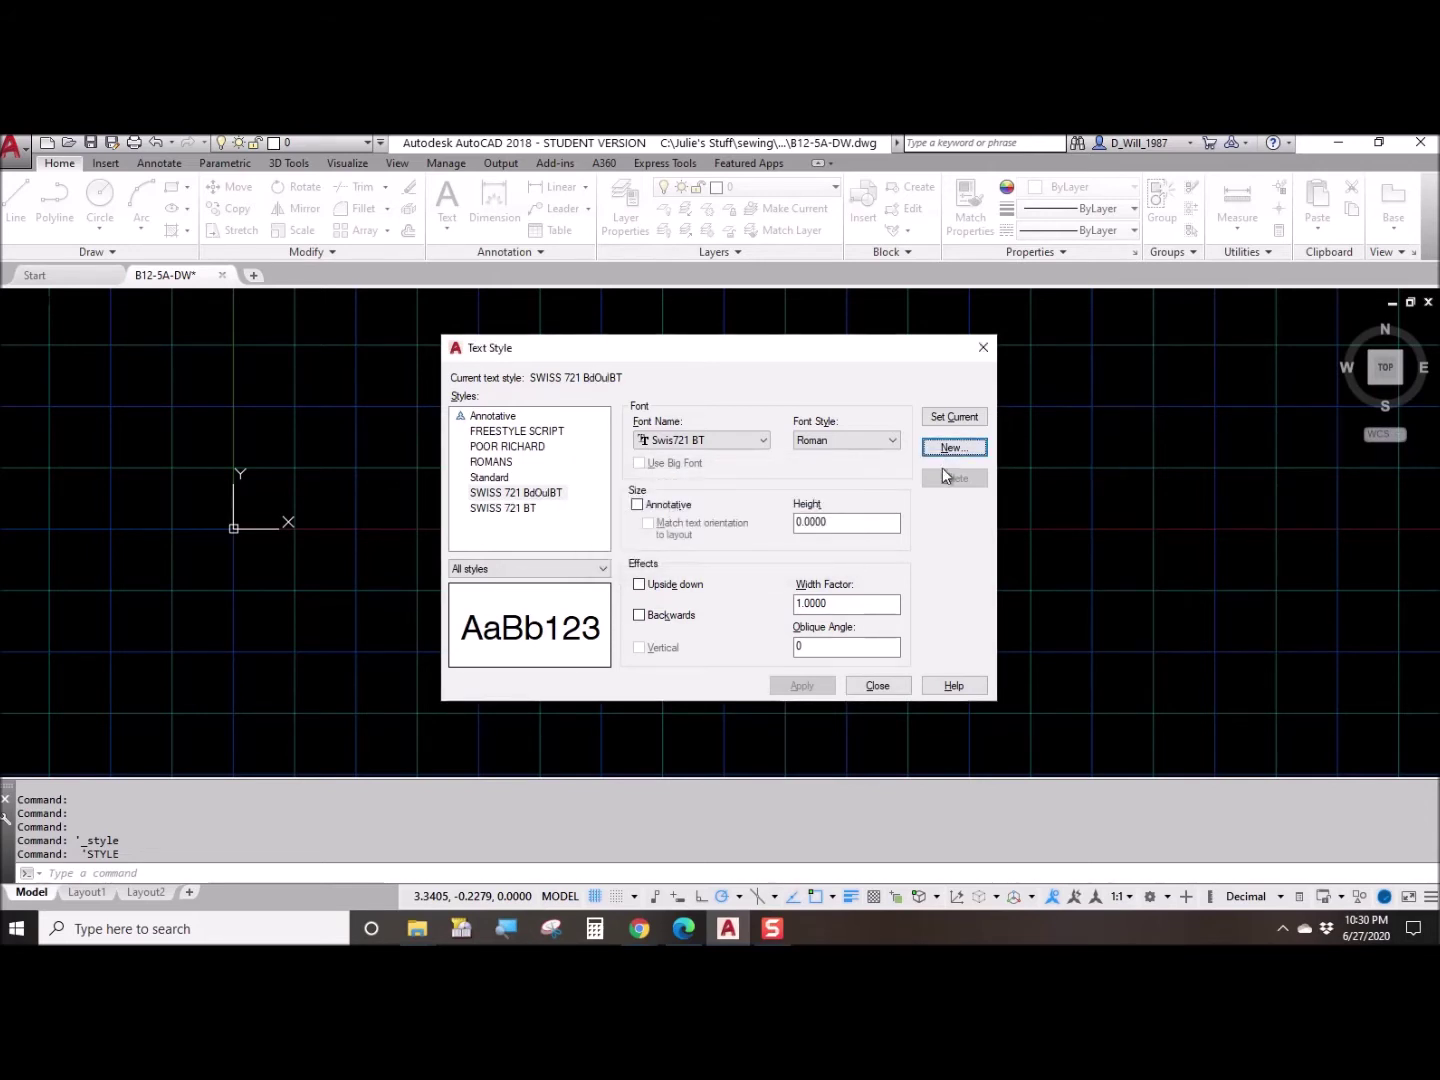
click(714, 438)
- Give SWISS 721 BdOulBT the Swis721 BlkOul BT font and create a NORTH ARROW style
scroll(735, 520, up, 2)
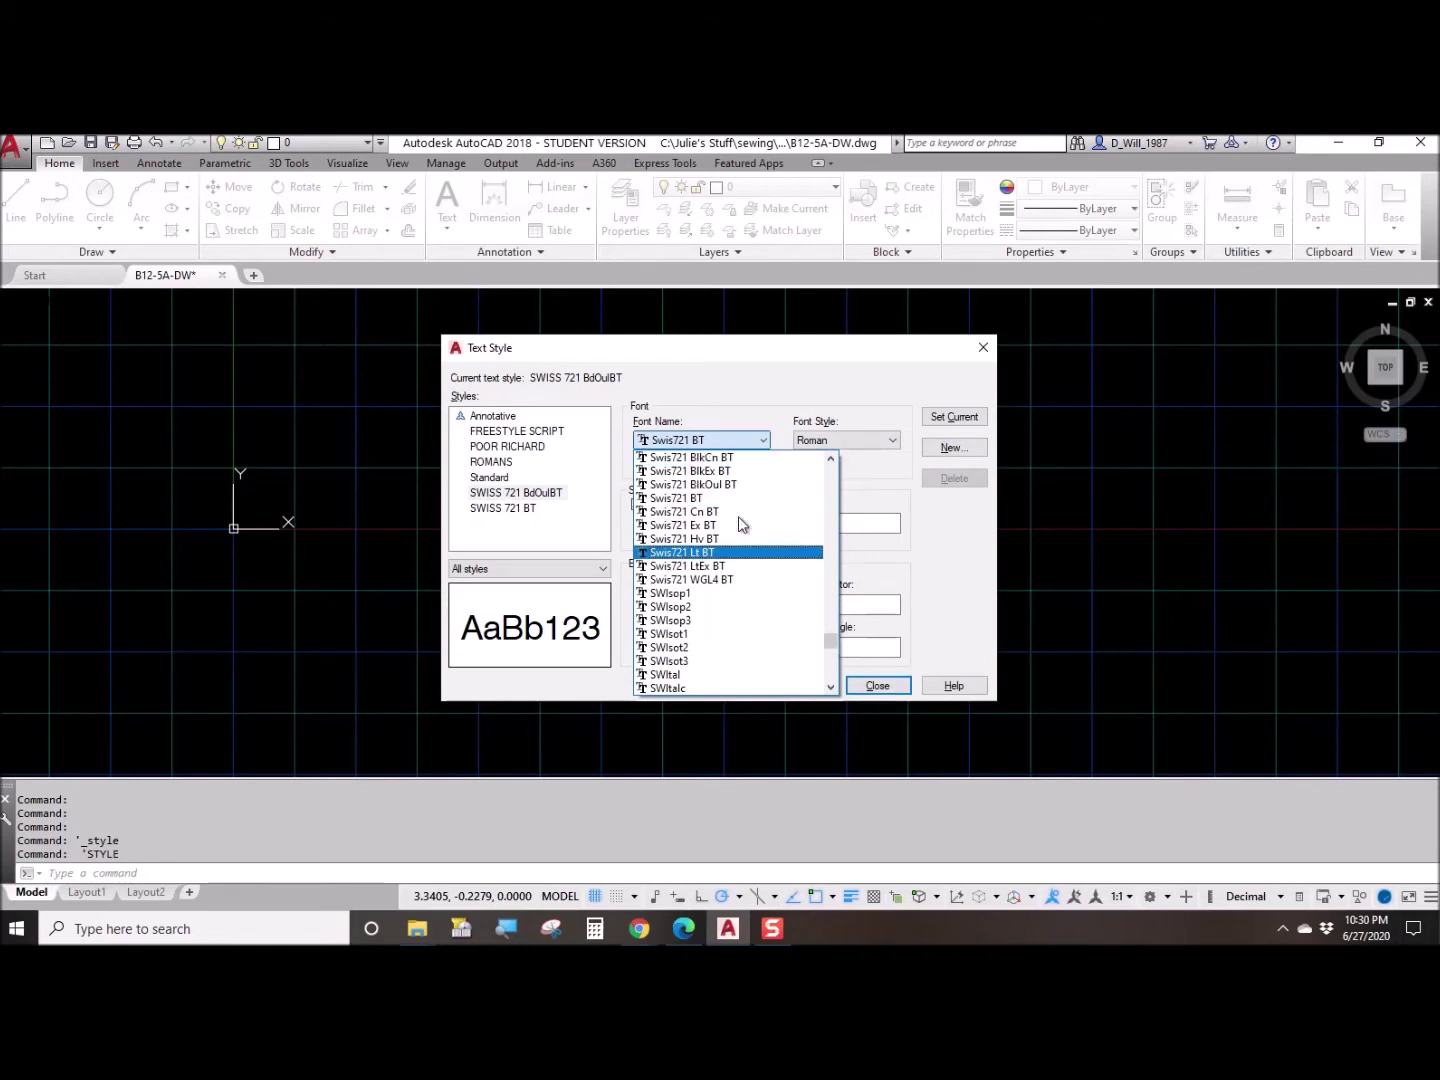
scroll(745, 505, up, 1)
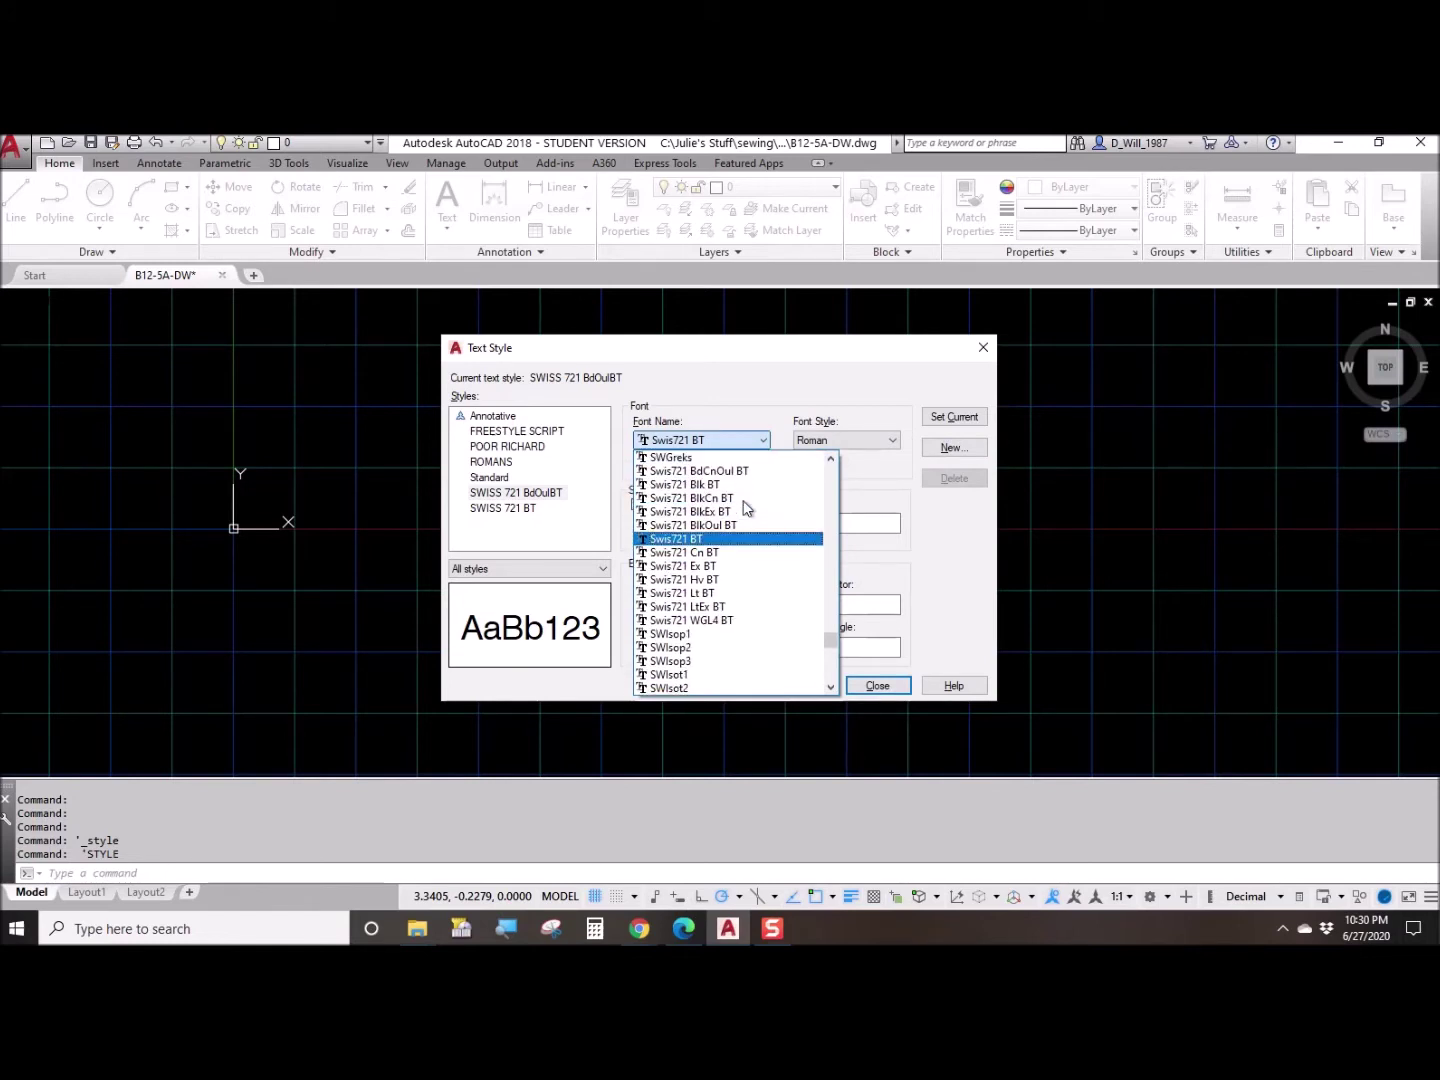
scroll(752, 491, up, 1)
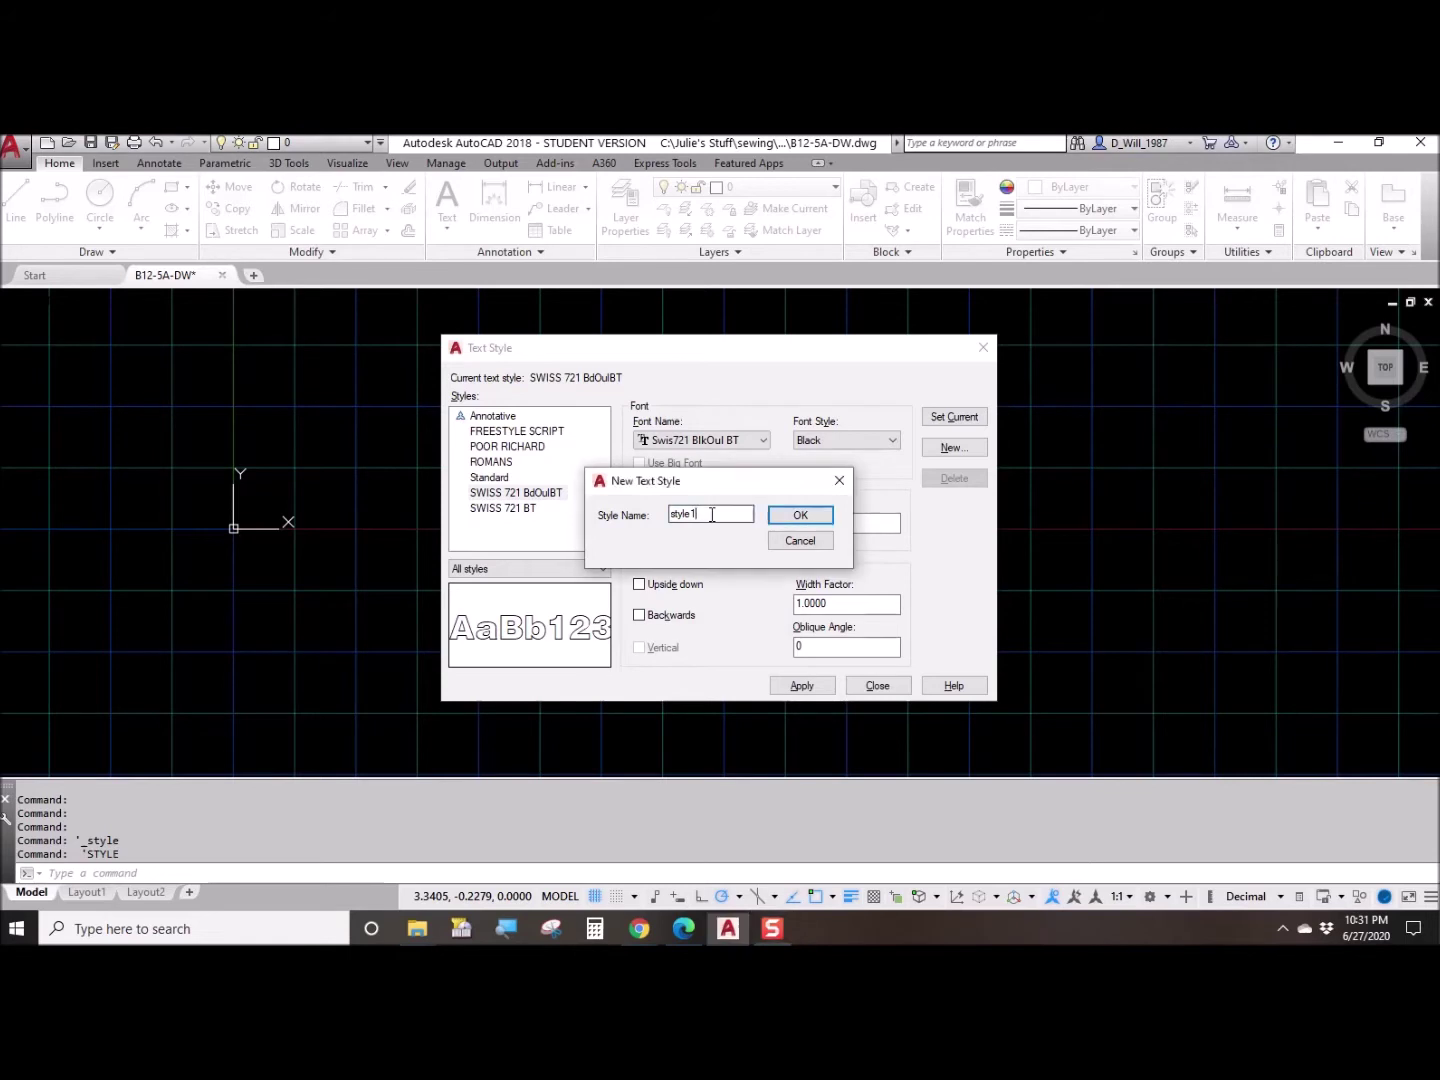
text(NORTH ARROW)
click(796, 528)
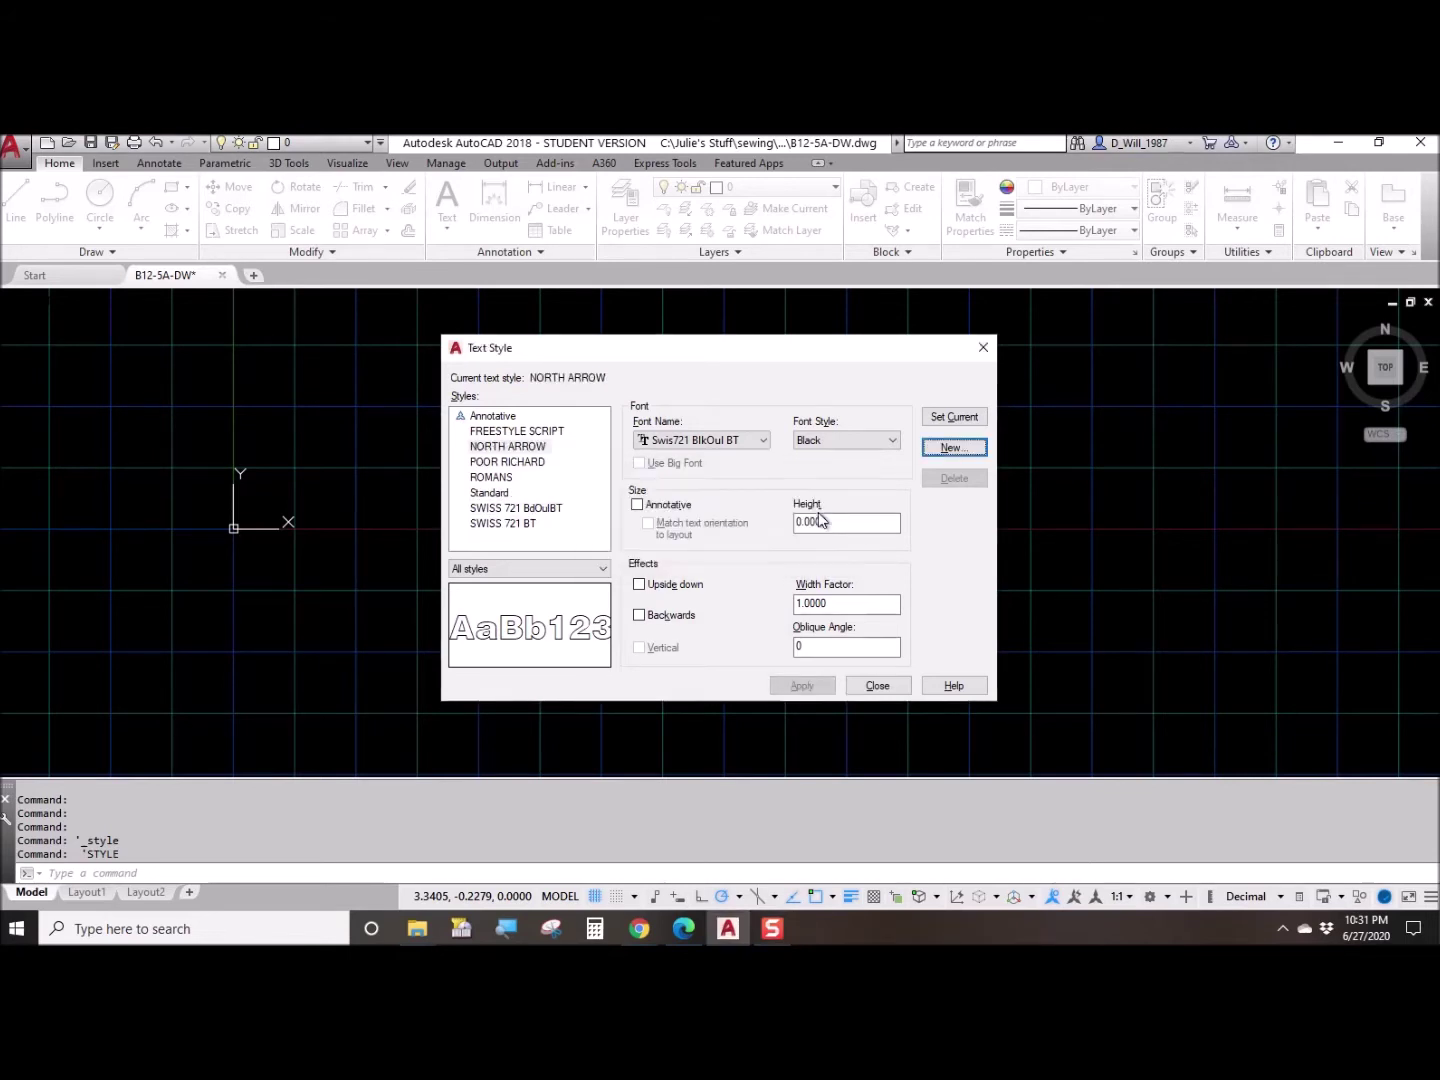
- Set the NORTH ARROW style's font to Chief Blueprint, apply it, and close Text Style
click(509, 431)
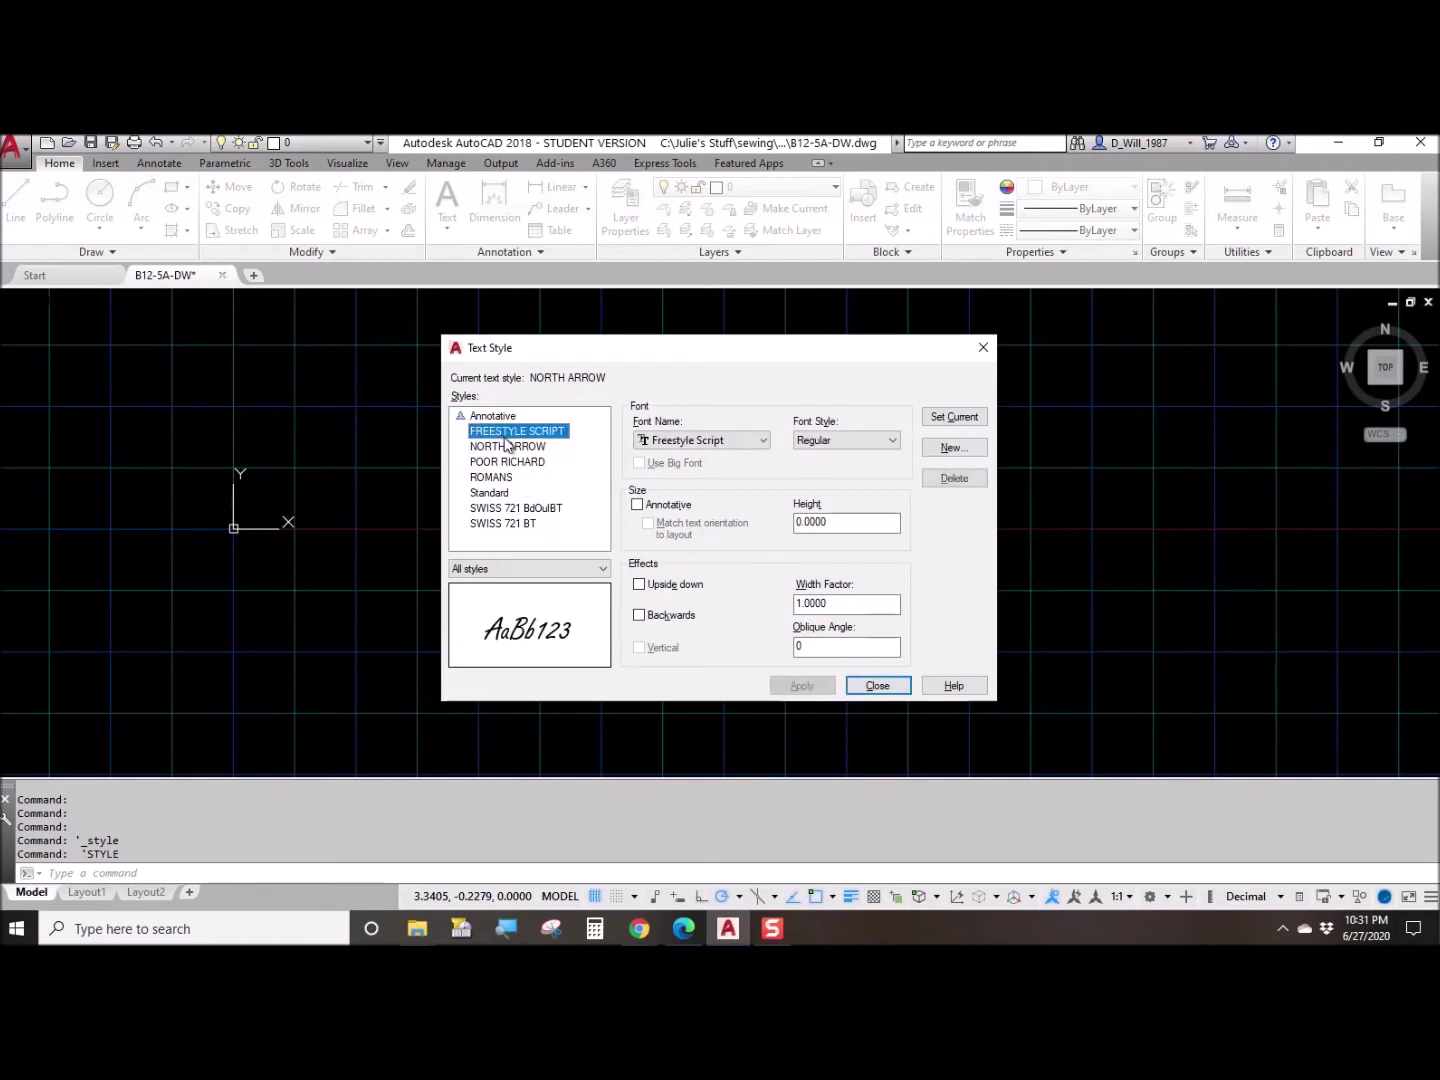
click(716, 444)
key(a)
key(r)
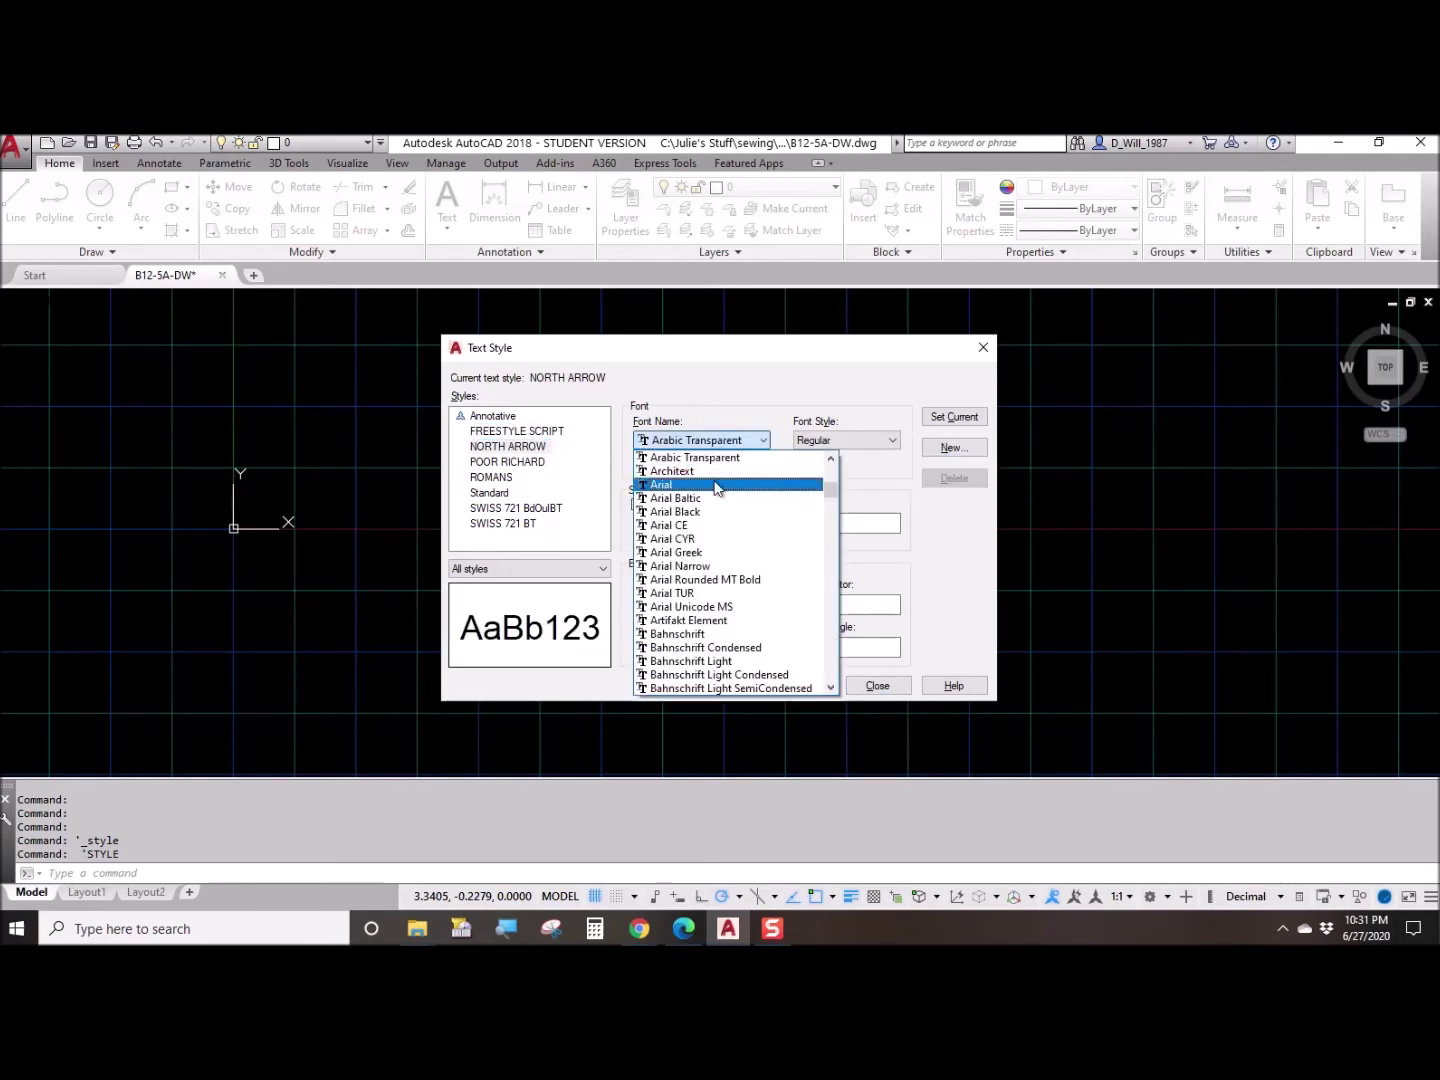
click(714, 472)
click(697, 446)
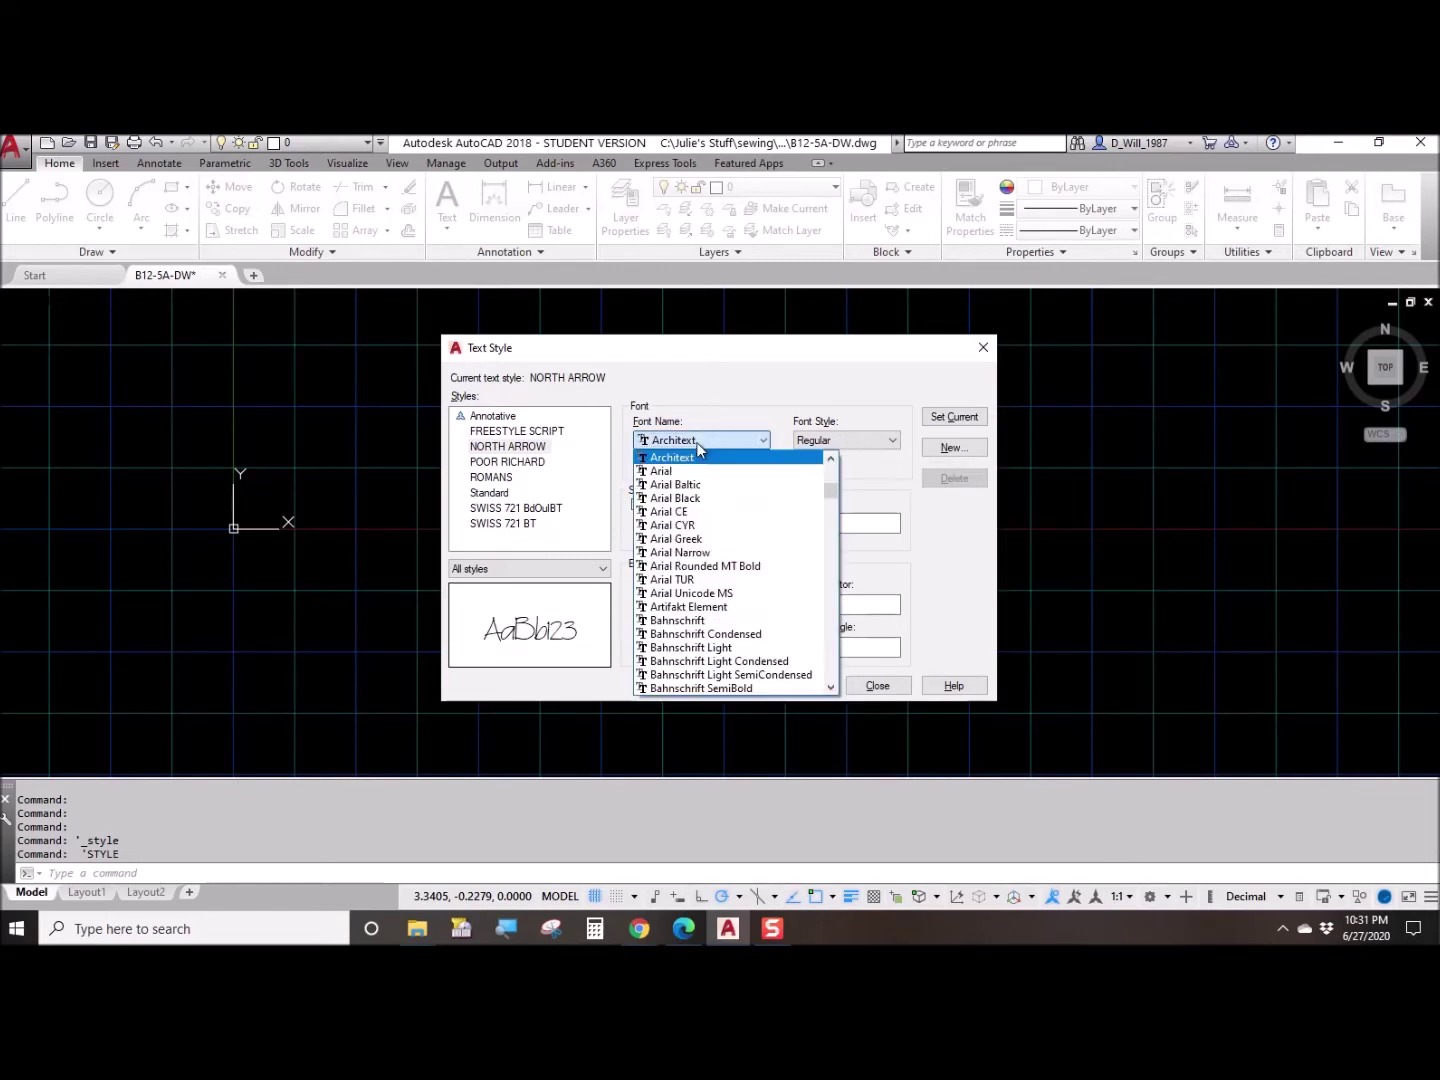
key(c)
key(h)
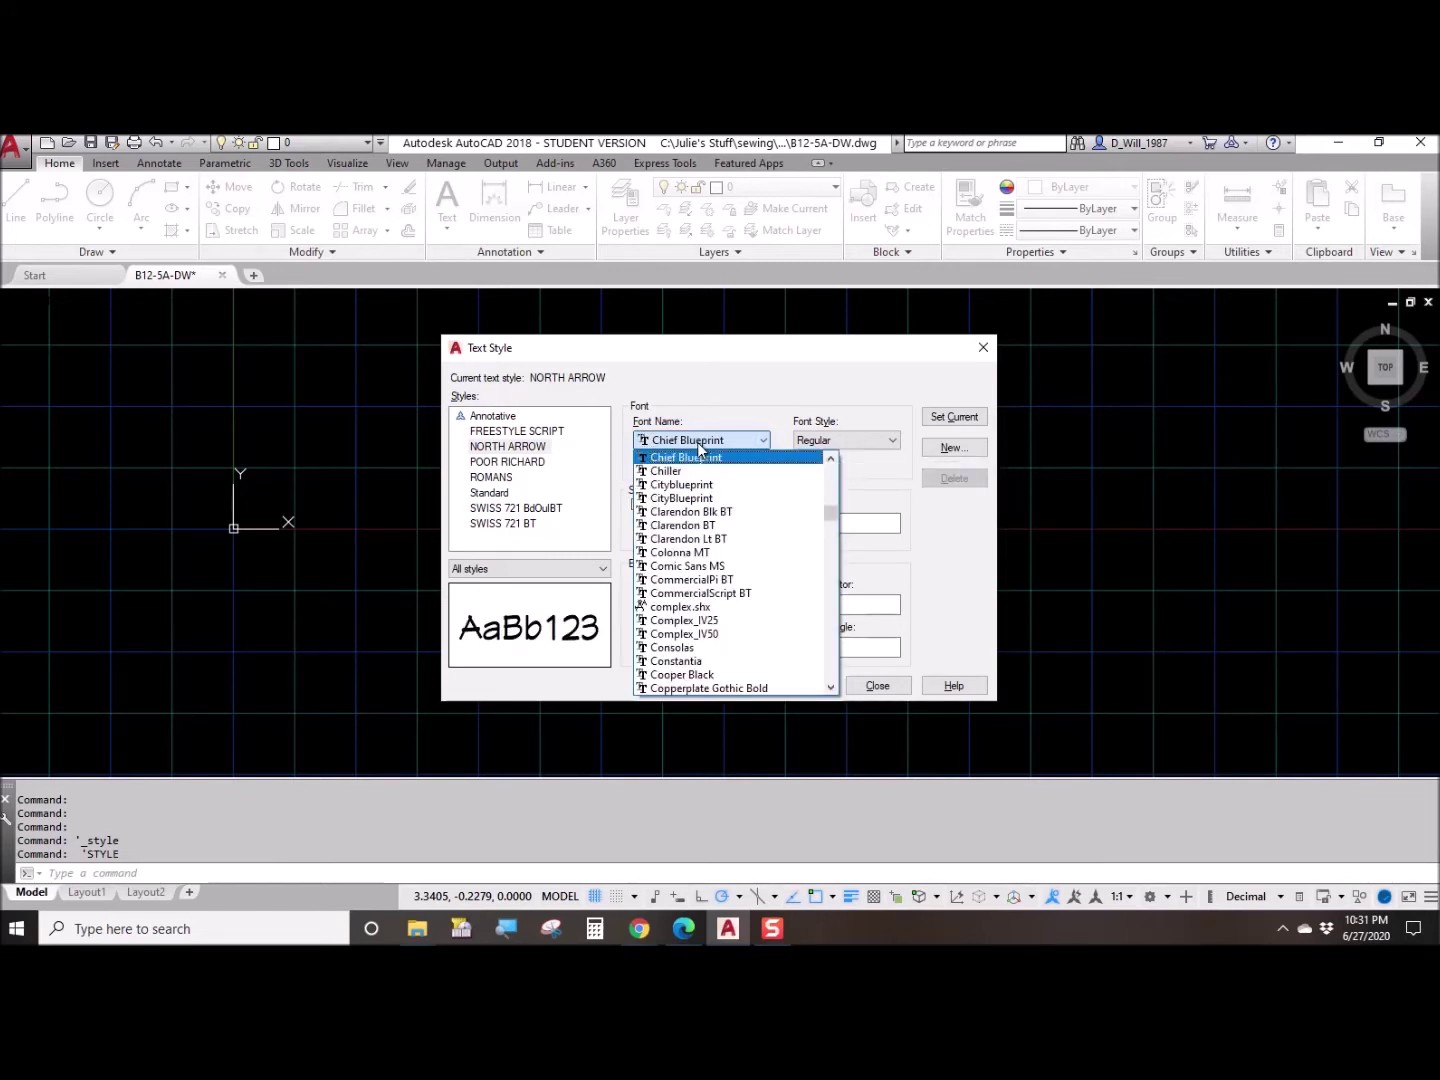
key(Return)
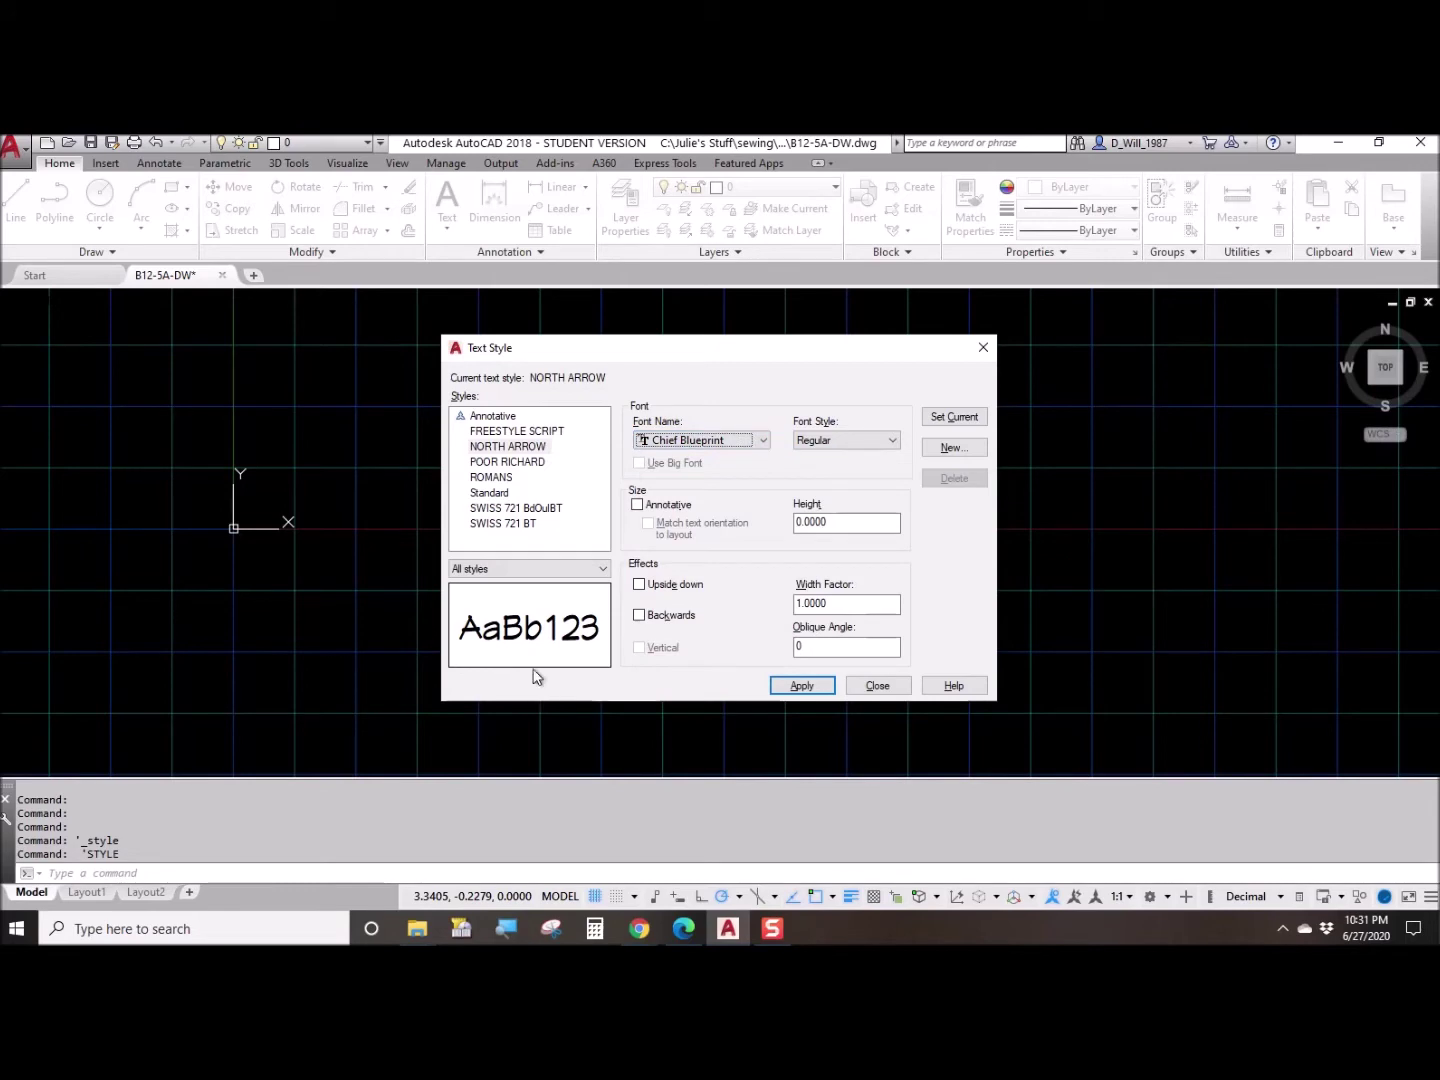
click(823, 686)
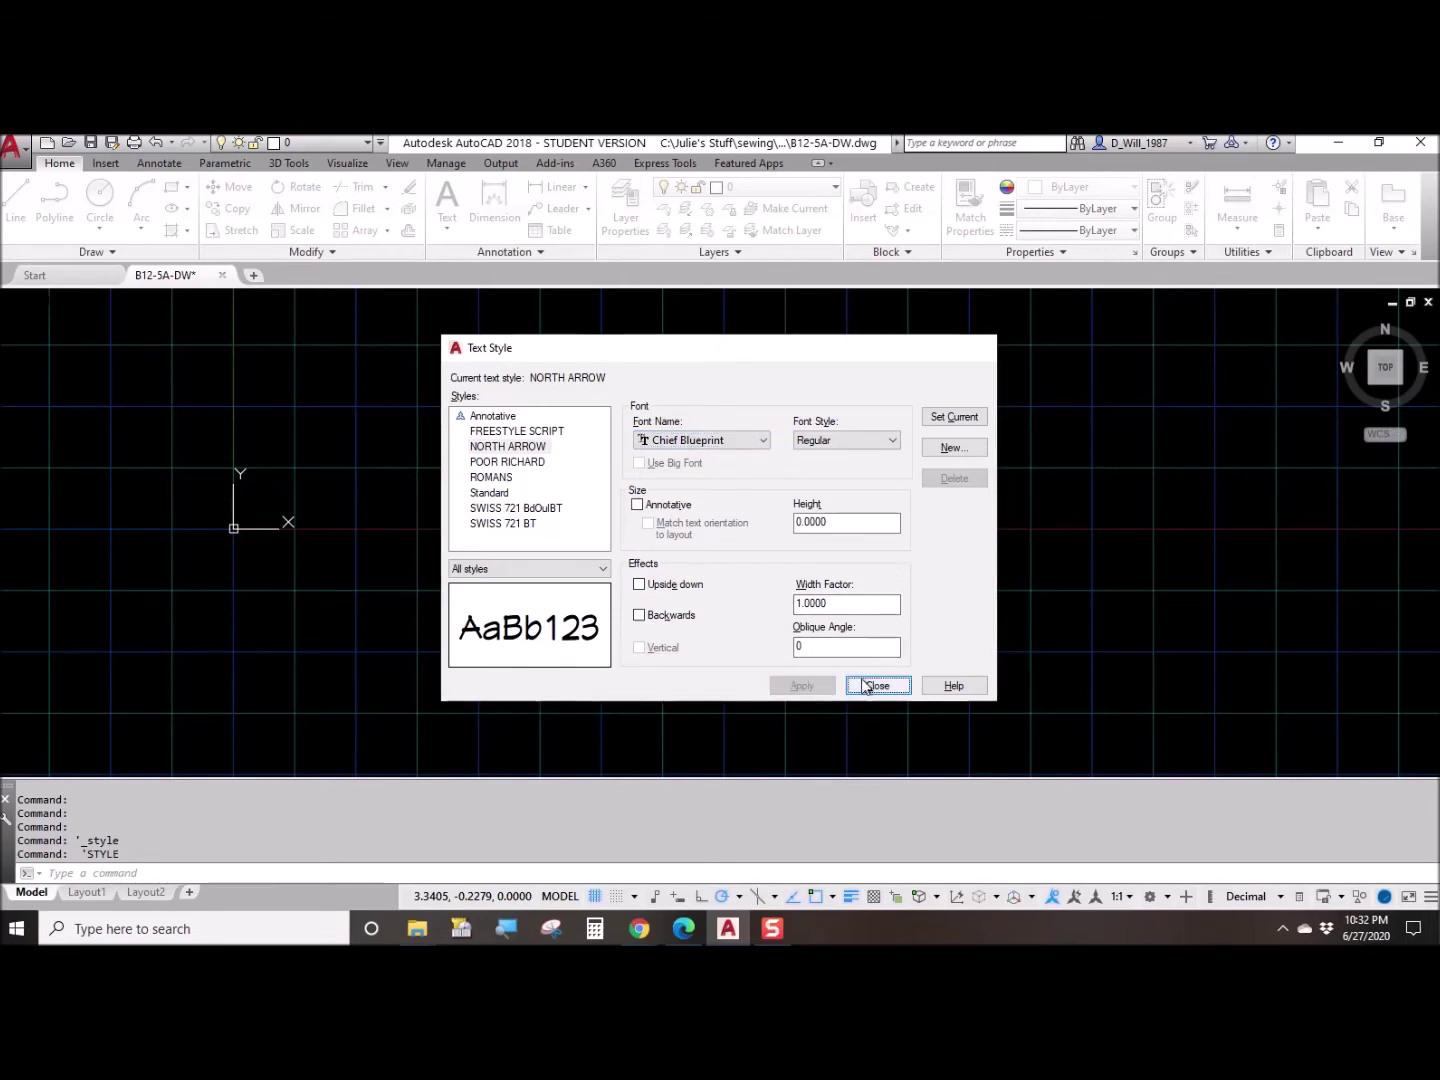
click(870, 687)
scroll(671, 474, down, 3)
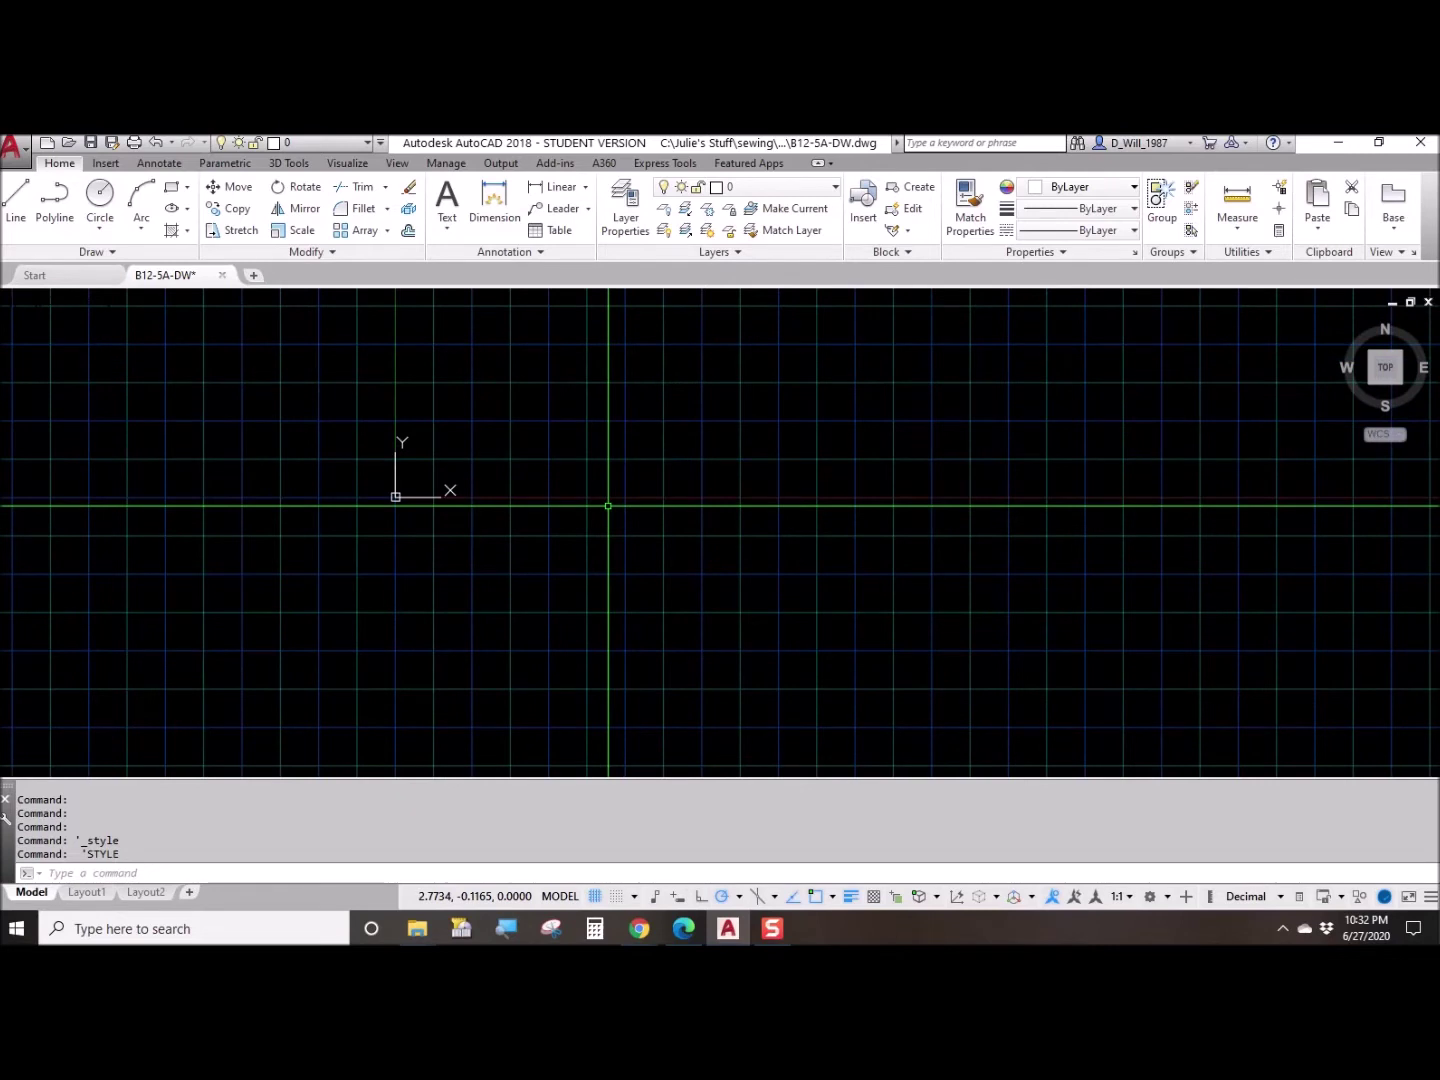
middle_drag(395, 460, 412, 562)
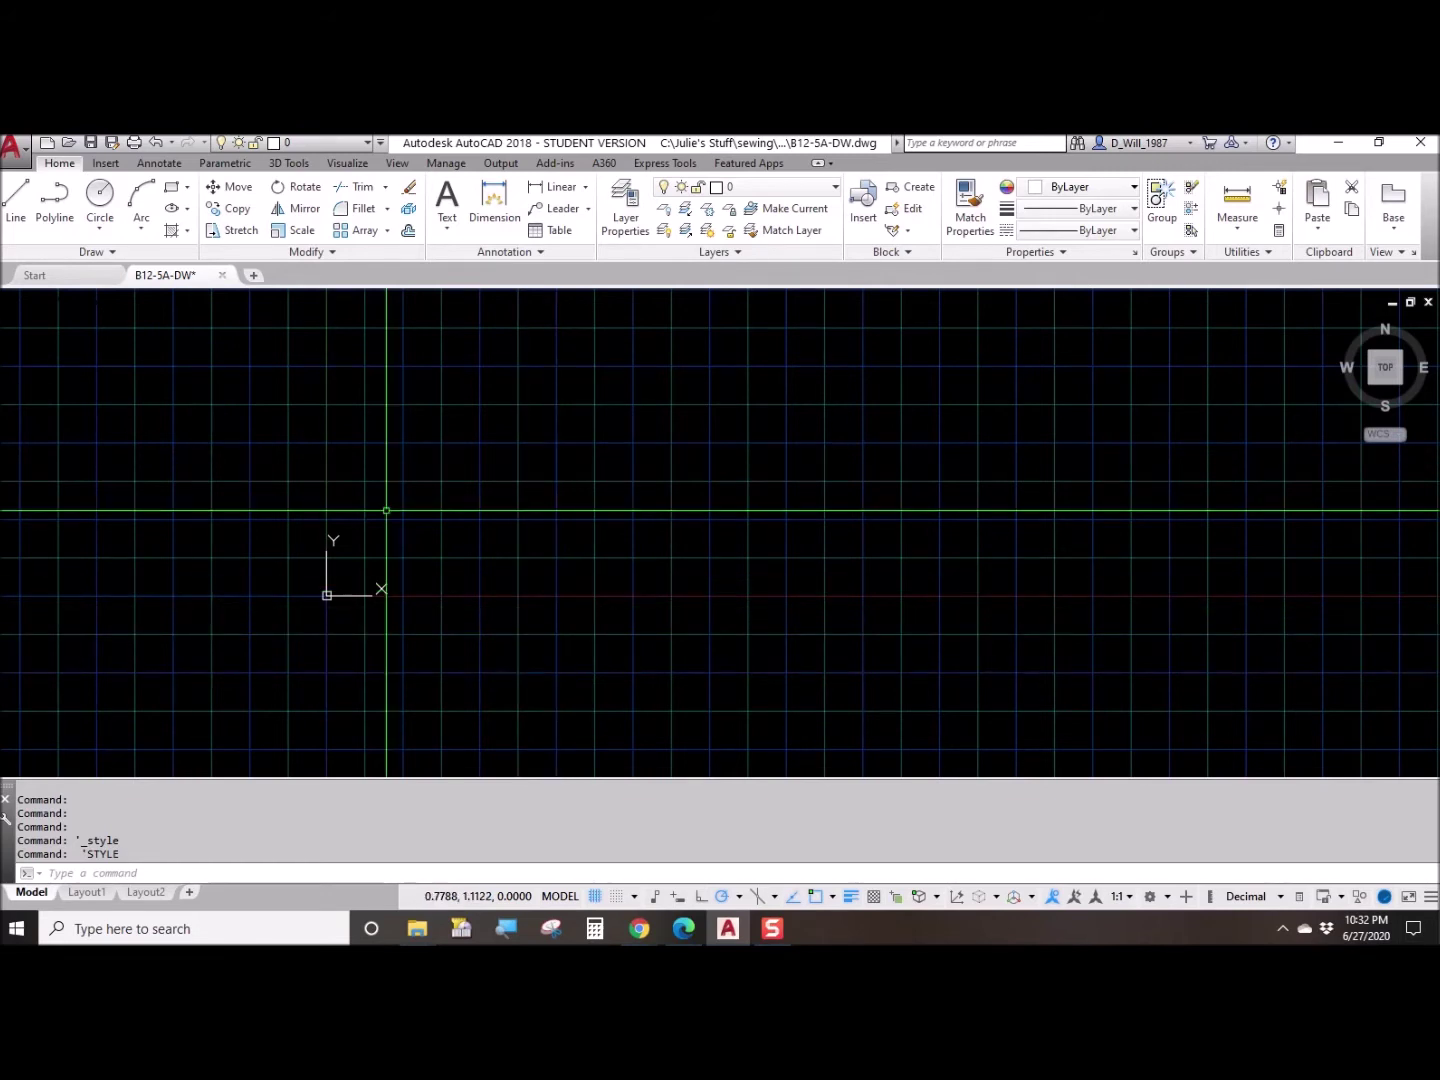
click(625, 214)
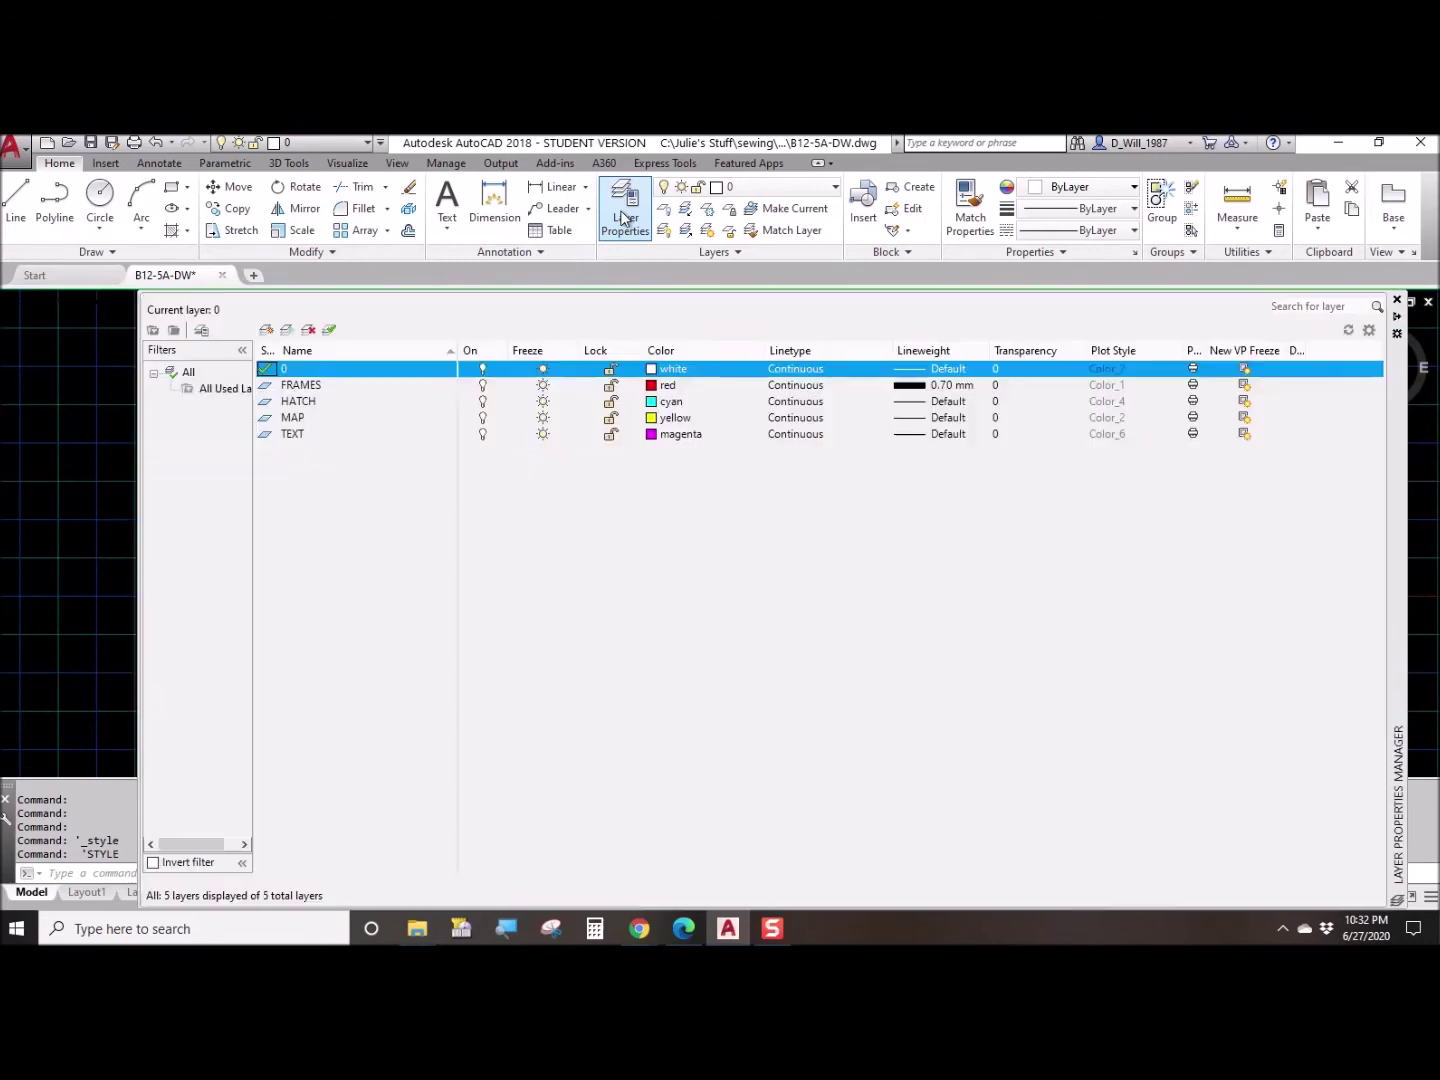
click(1397, 300)
text(st)
key(Return)
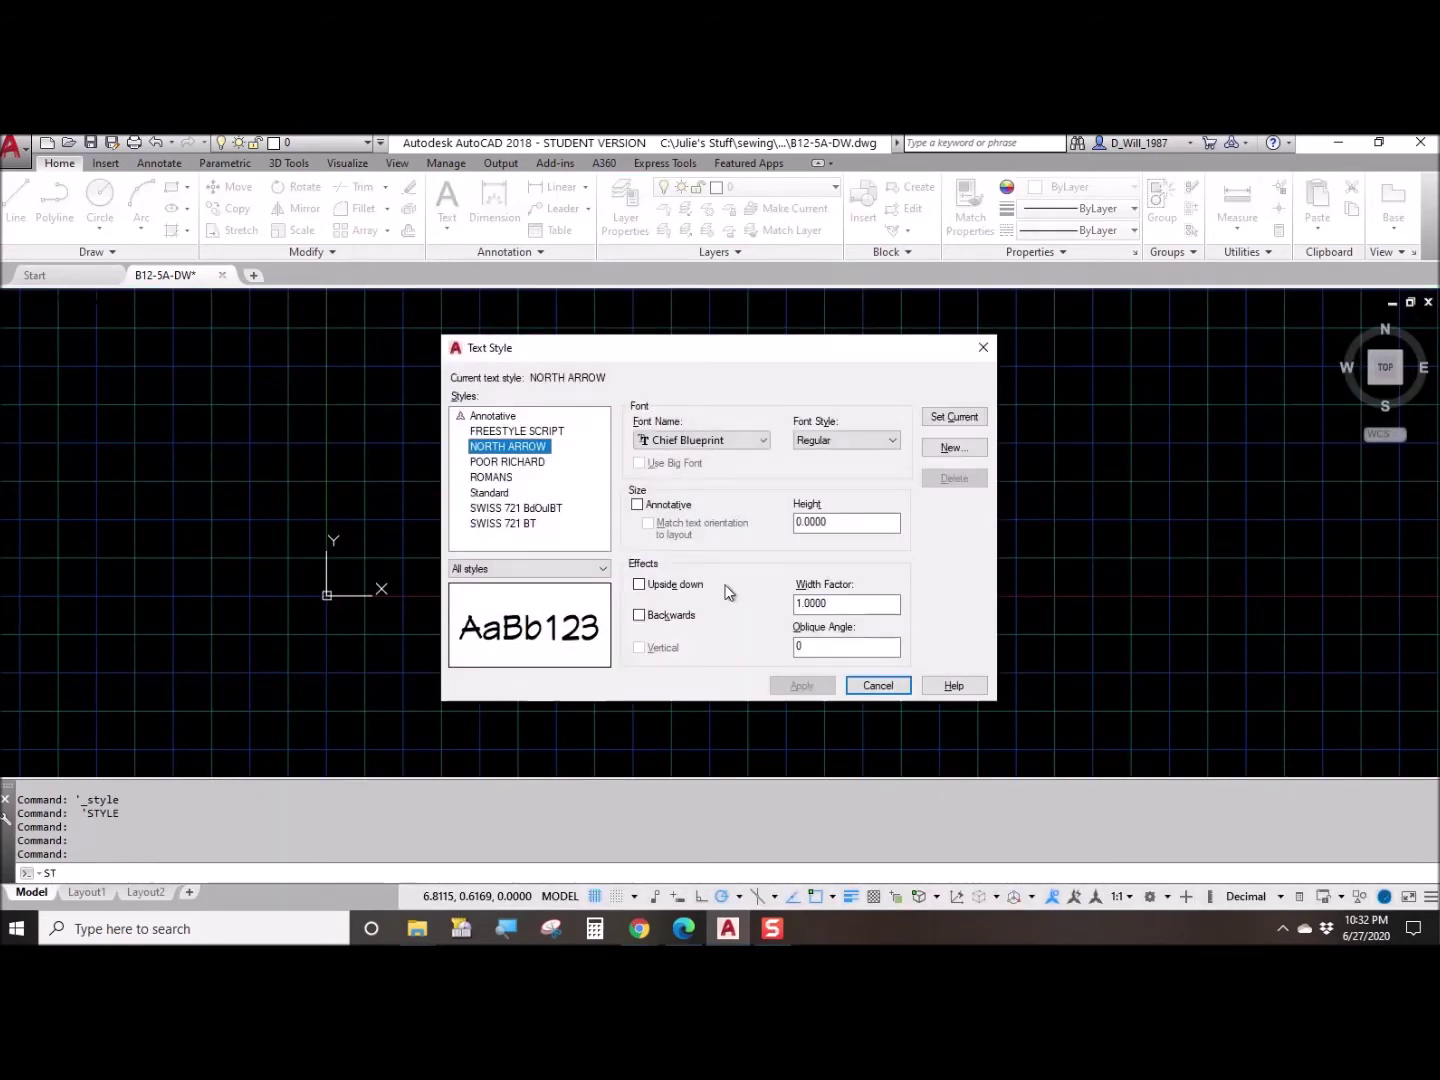
click(872, 686)
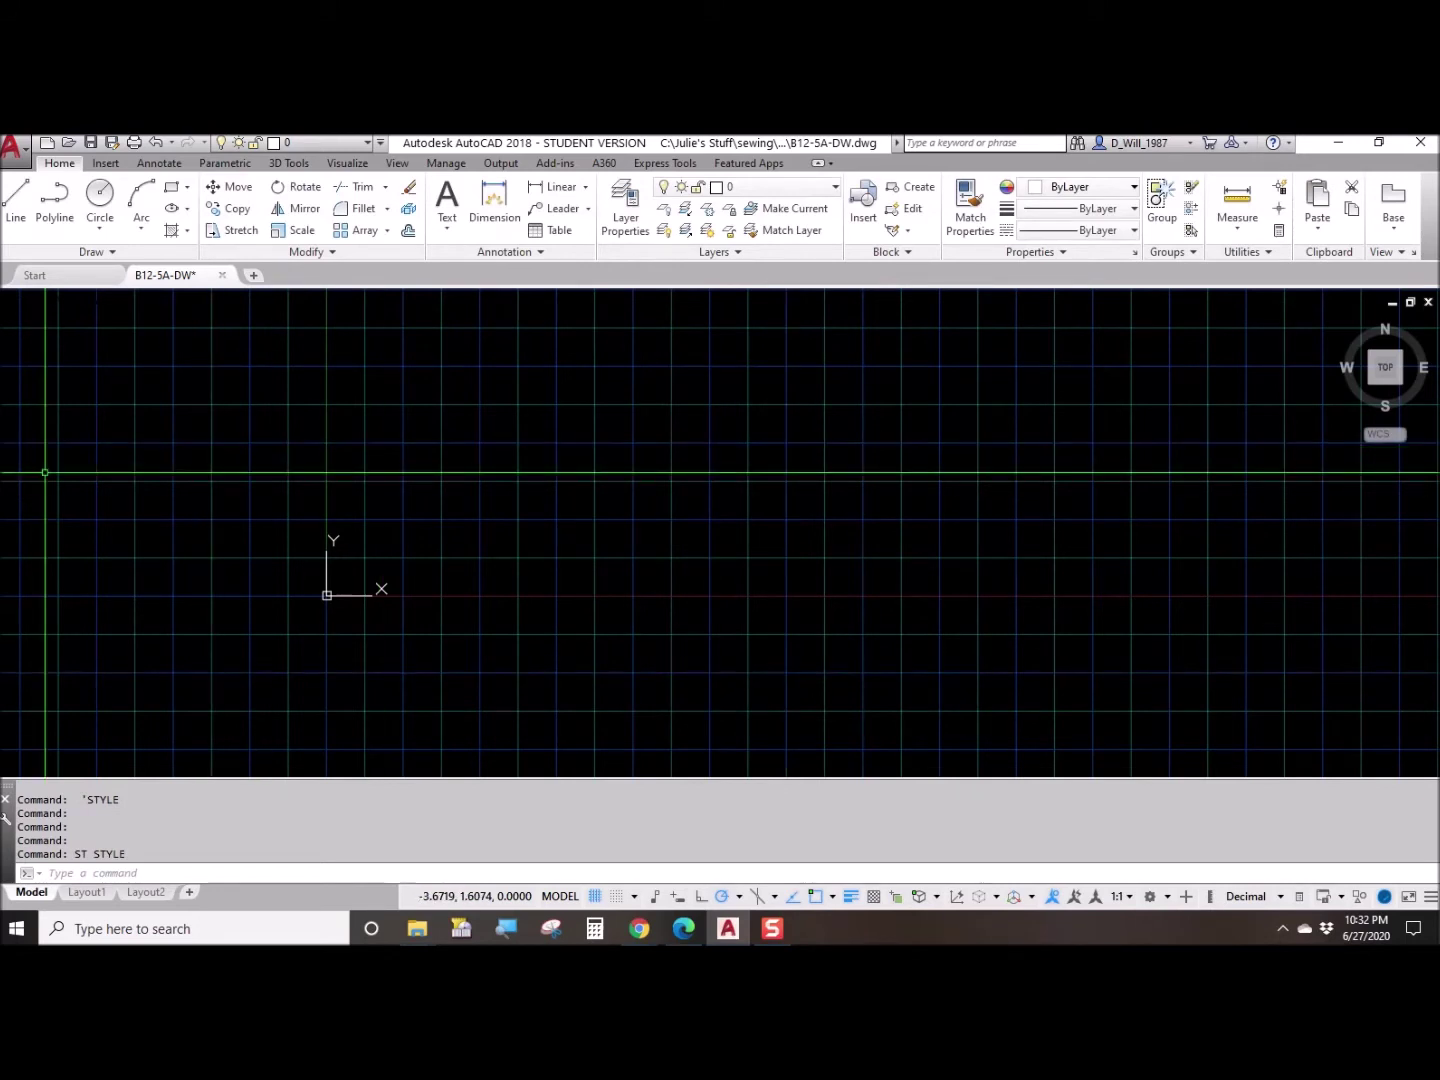
click(443, 532)
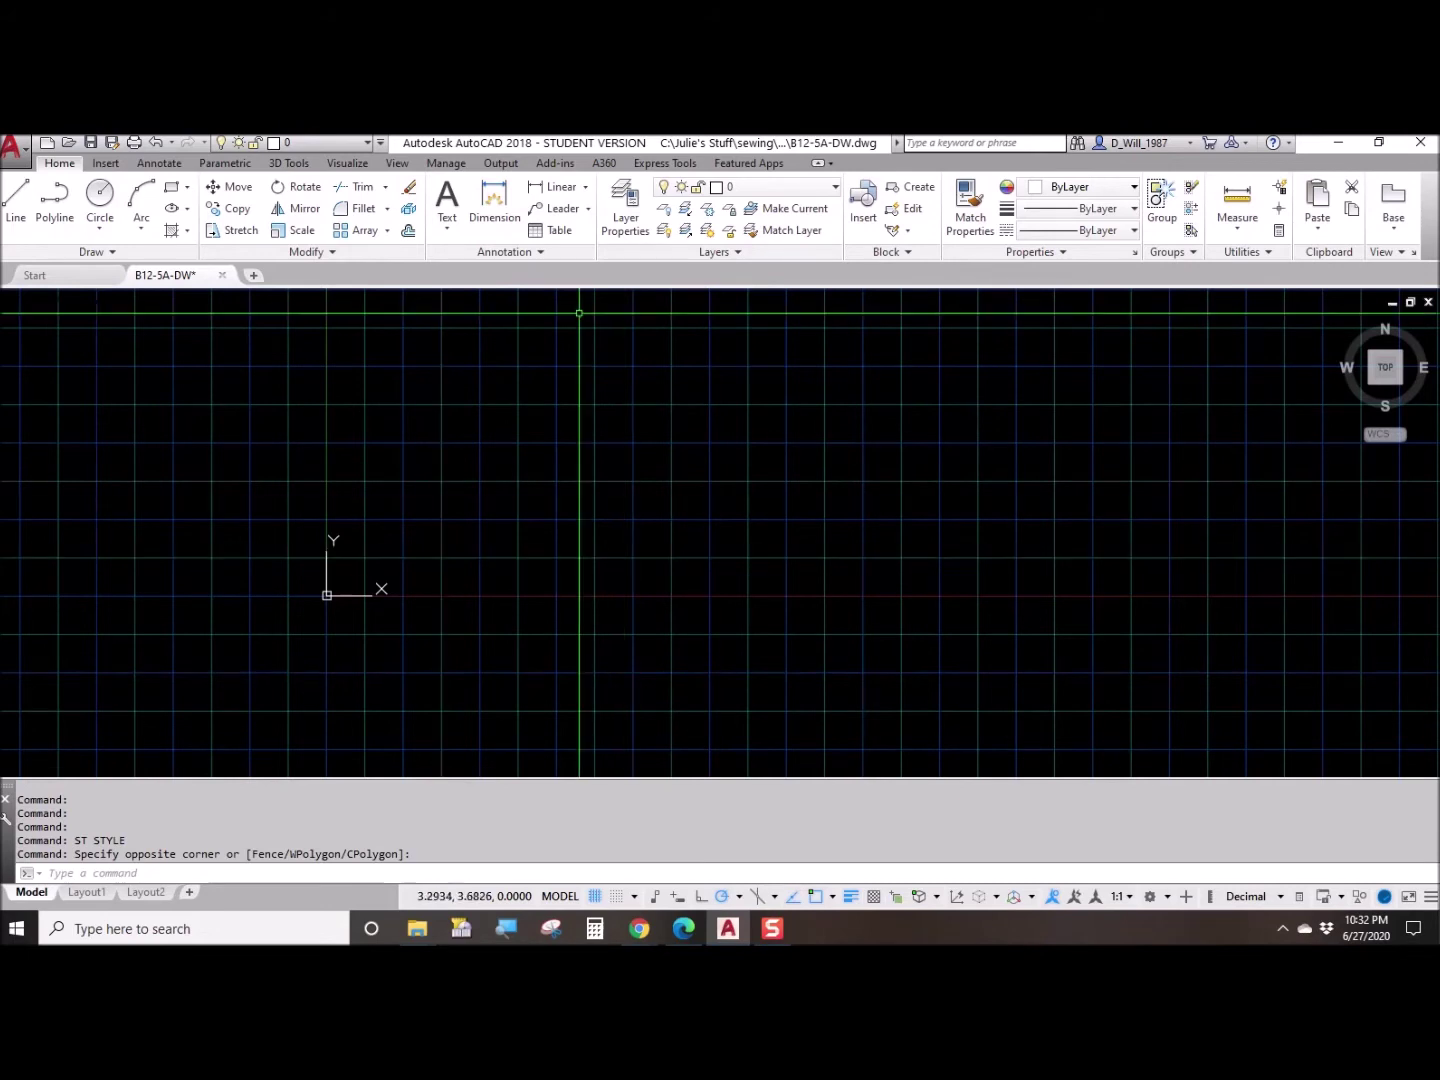
click(751, 187)
click(749, 236)
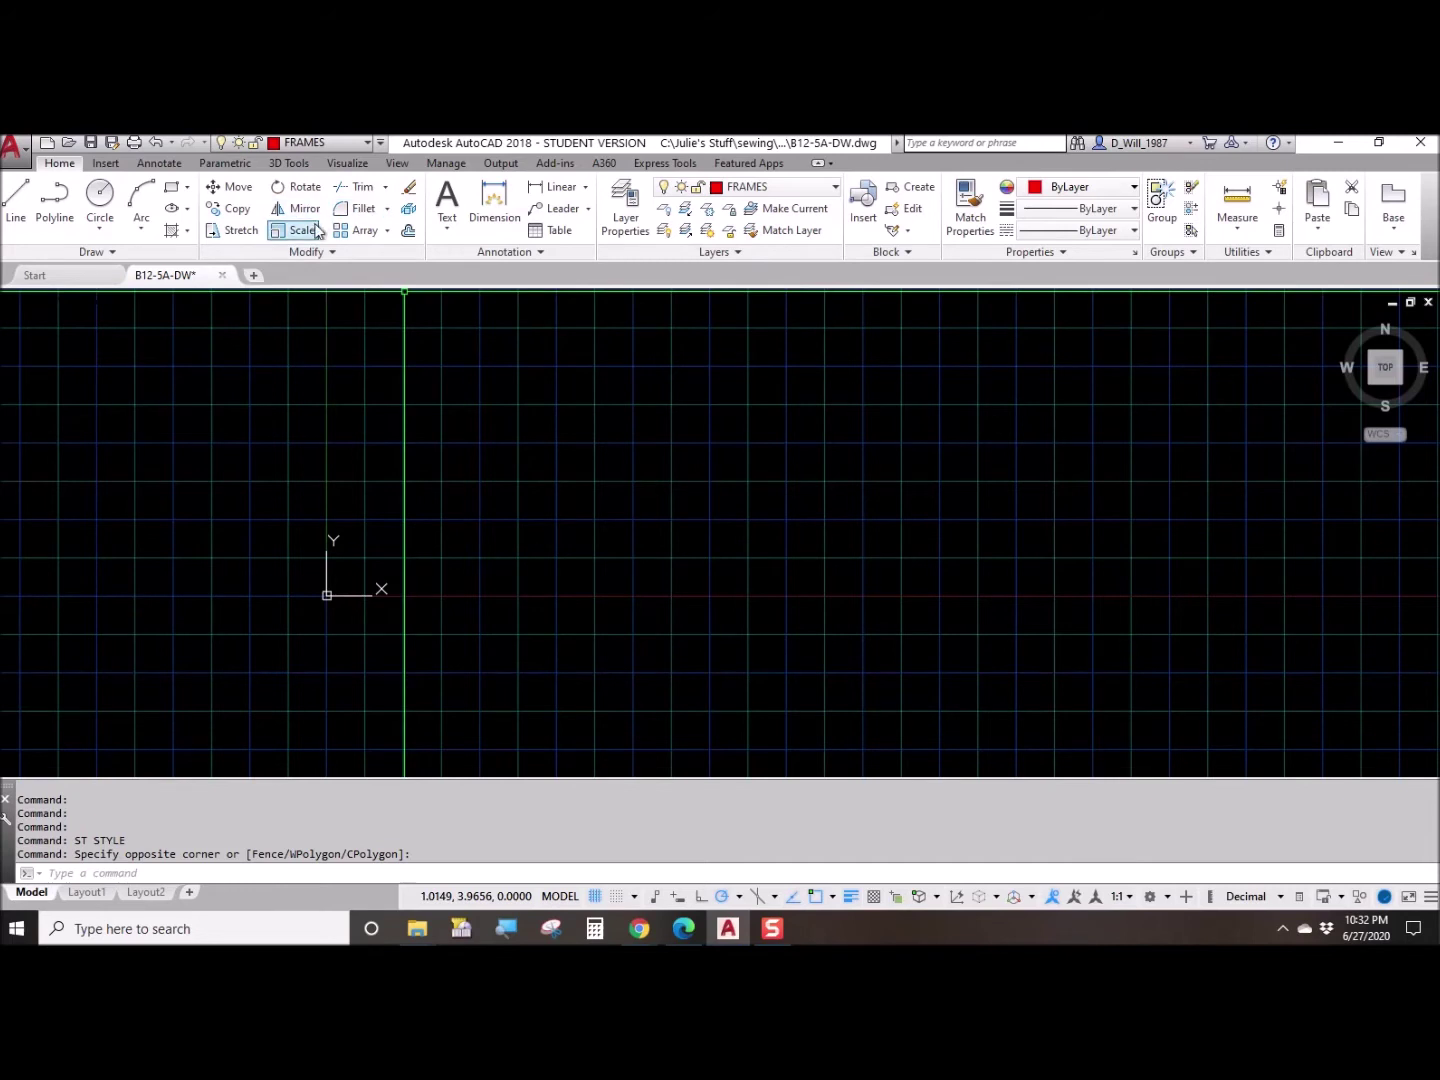
- Draw the first red frame, 4.5 by 4.75, from the origin 0,0
click(173, 187)
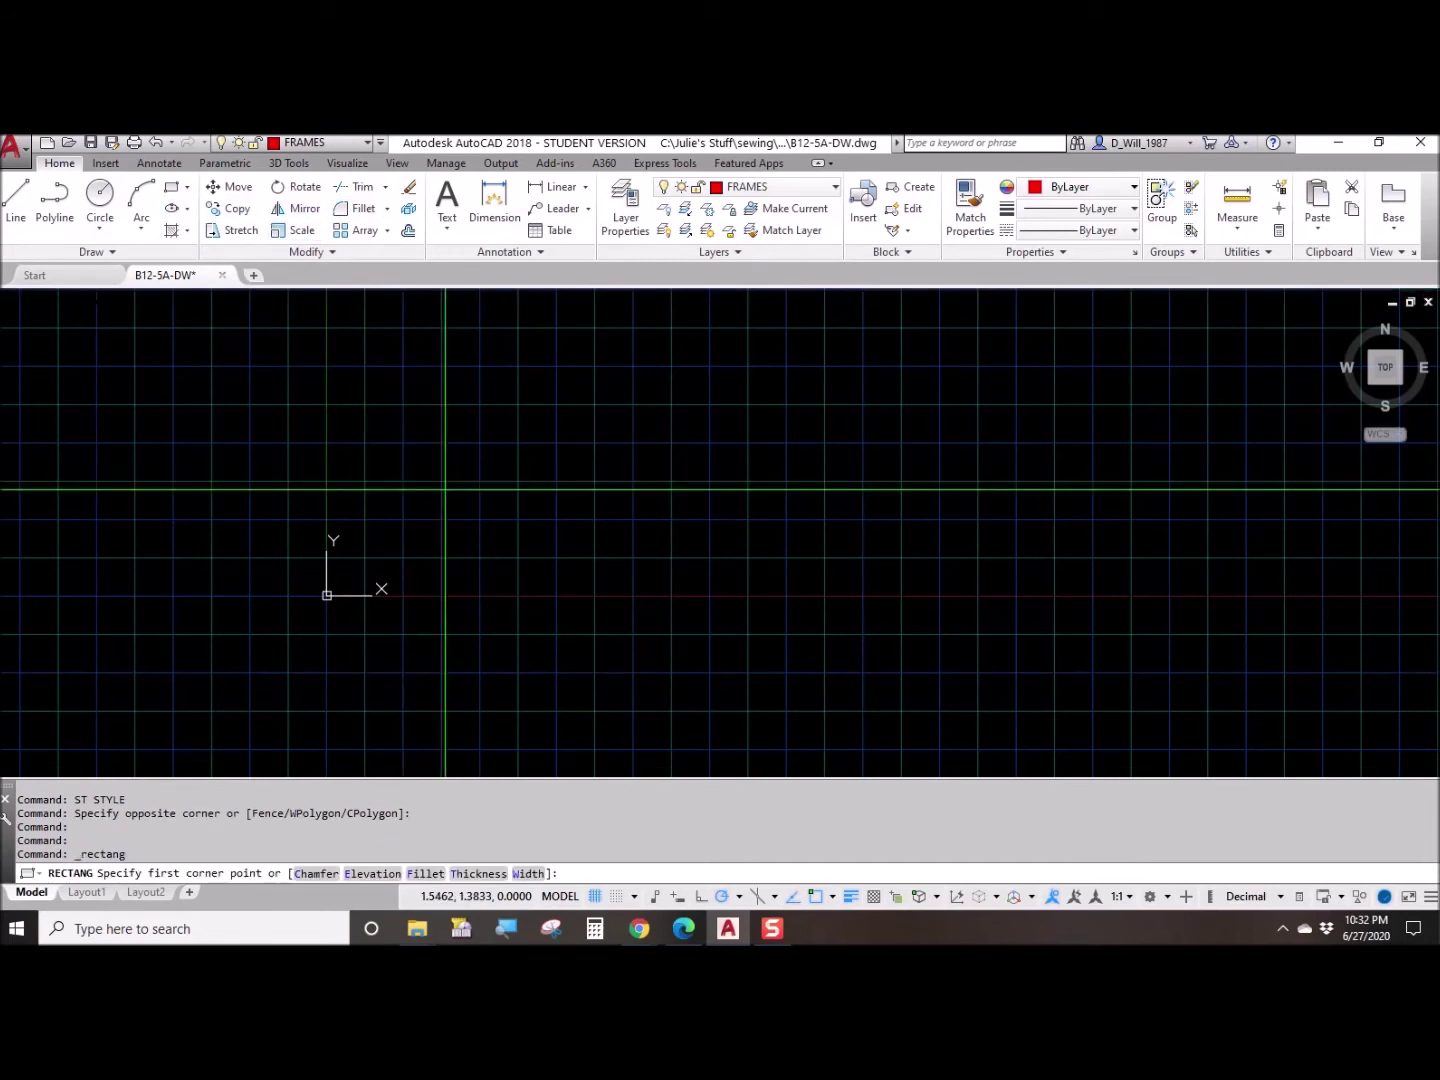
text(0,0)
key(Return)
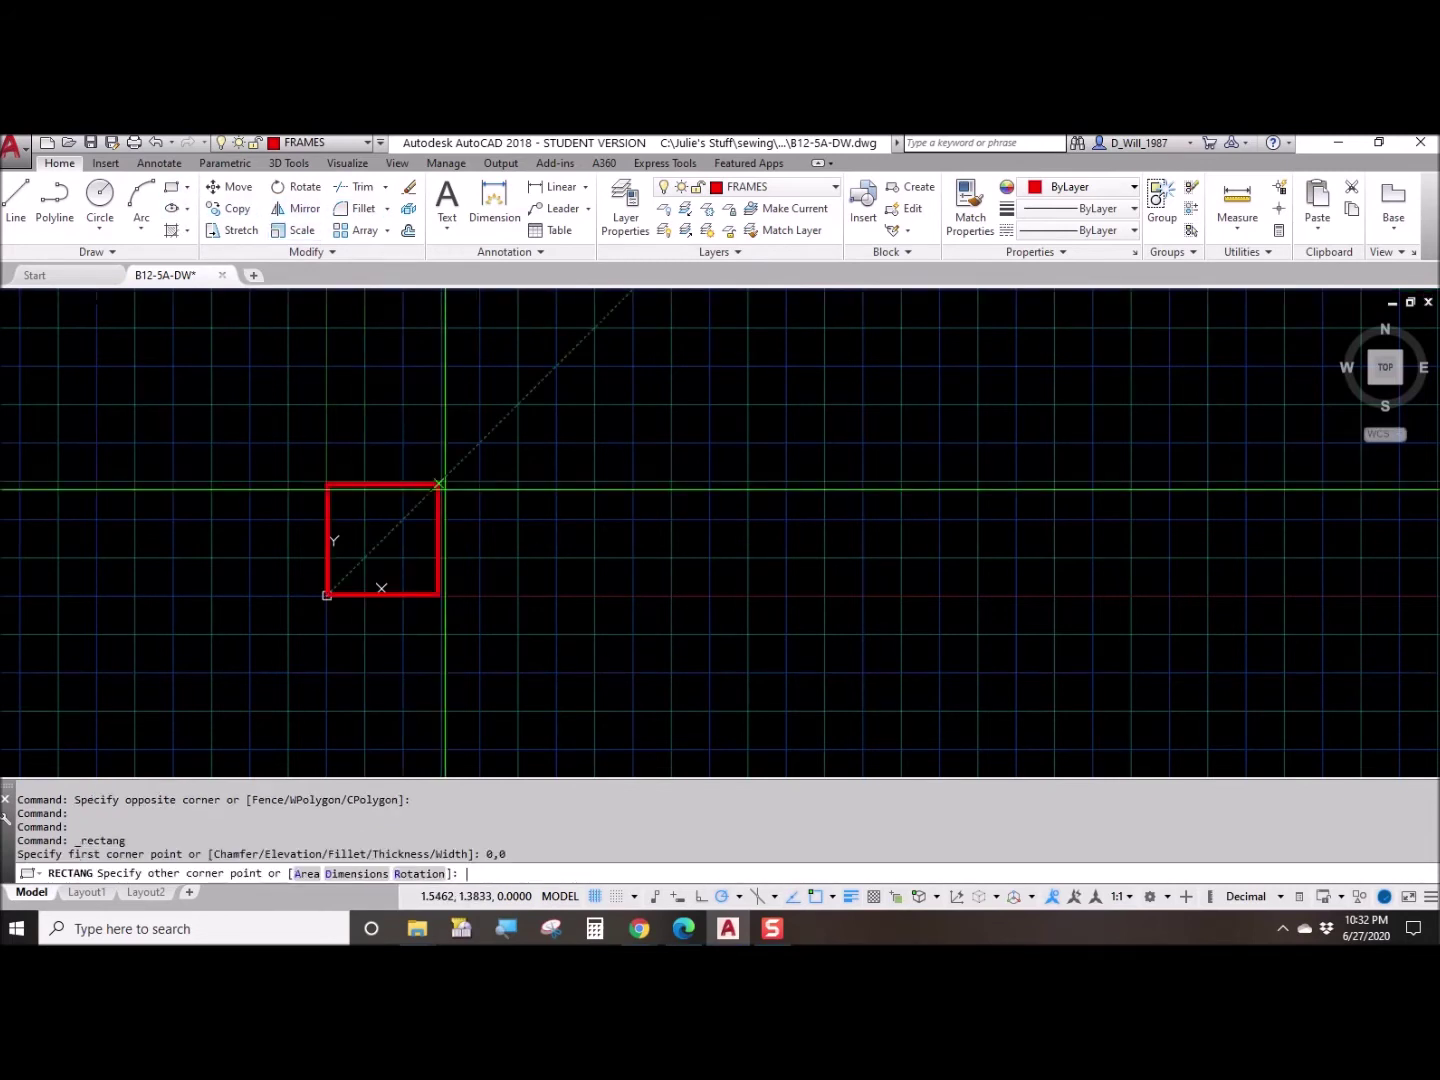
middle_drag(329, 594, 255, 620)
text(@4.5,4.)
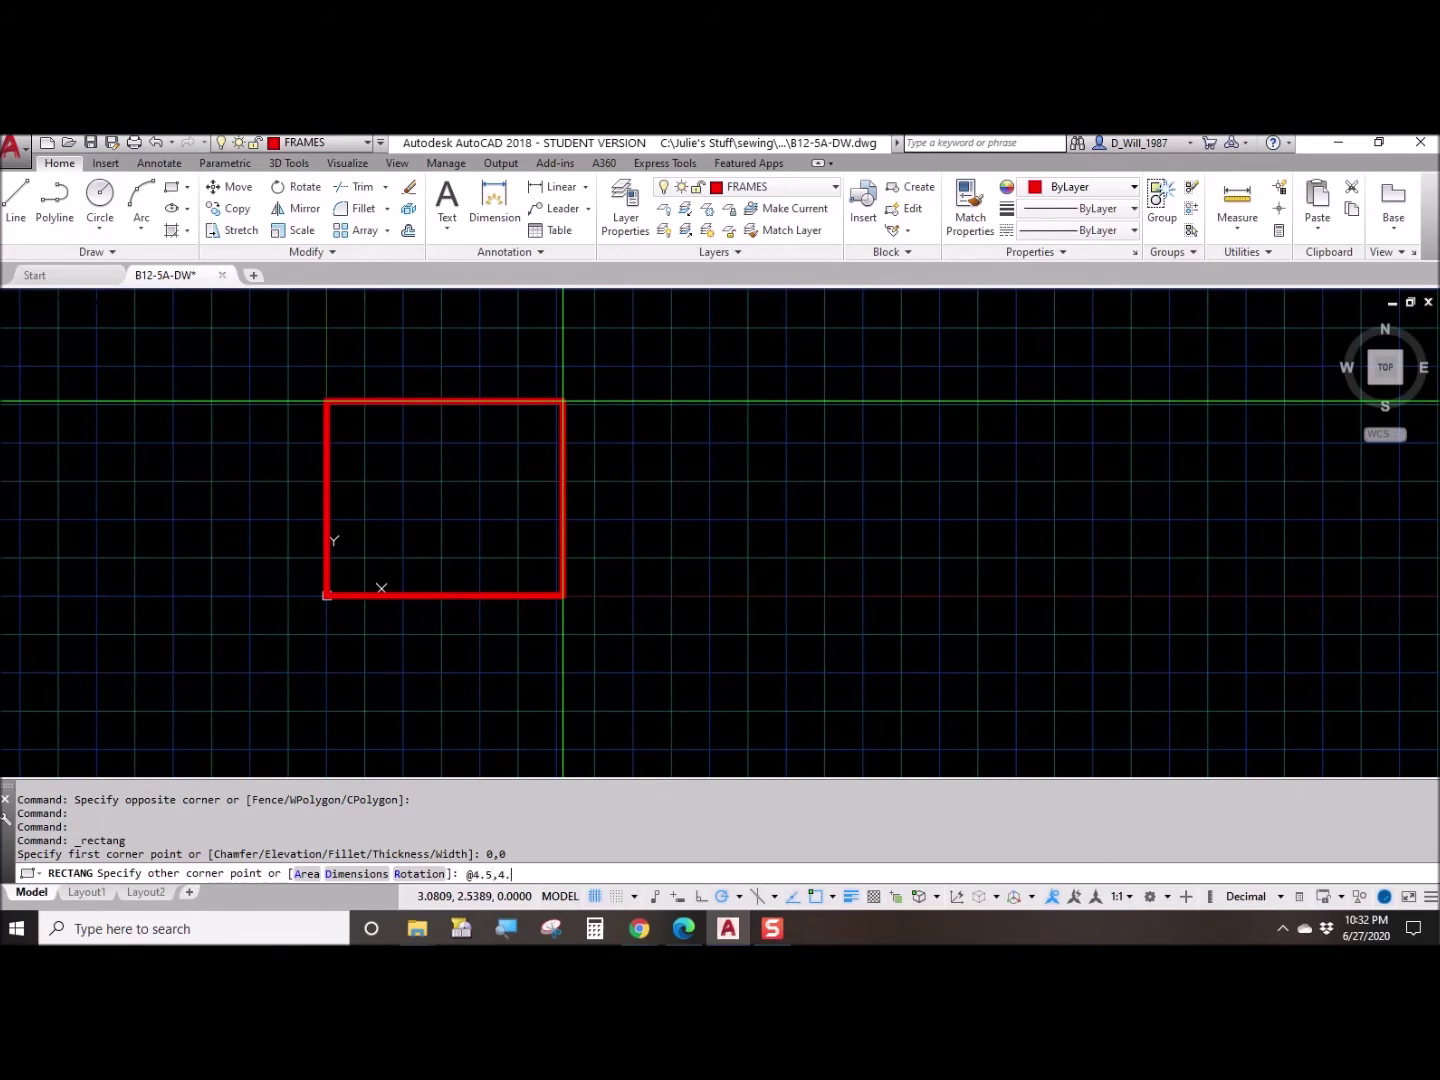
text(75)
key(Return)
scroll(506, 581, down, 2)
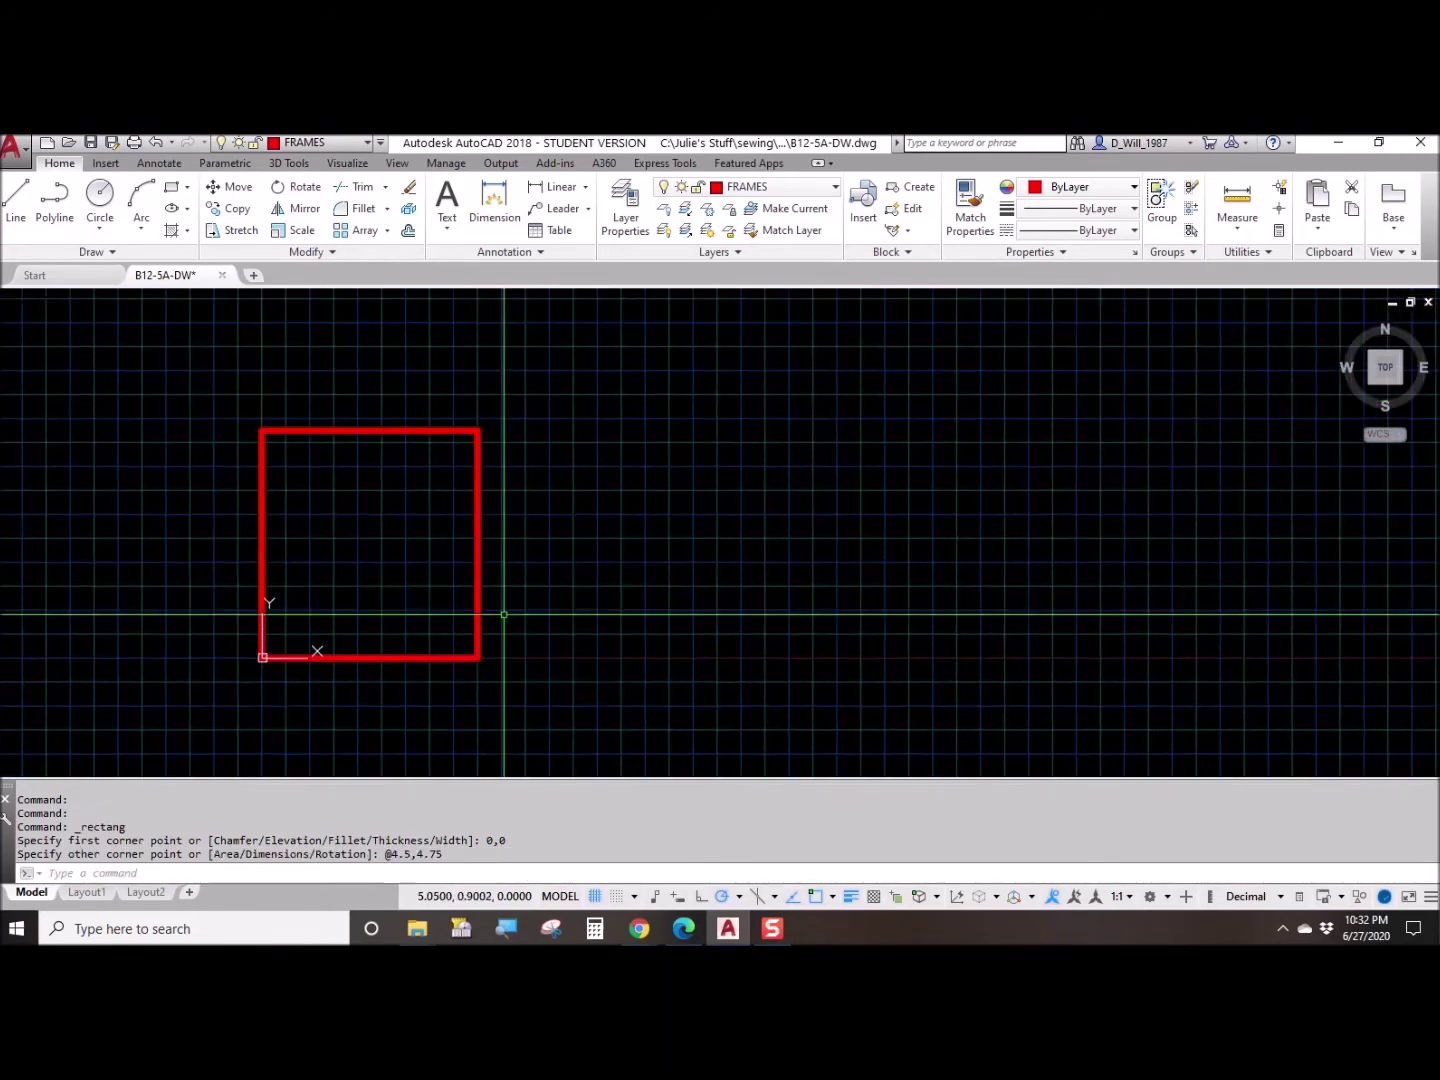
- Draw a 6 by 4.75 frame starting 0.5 right of the first frame
click(172, 186)
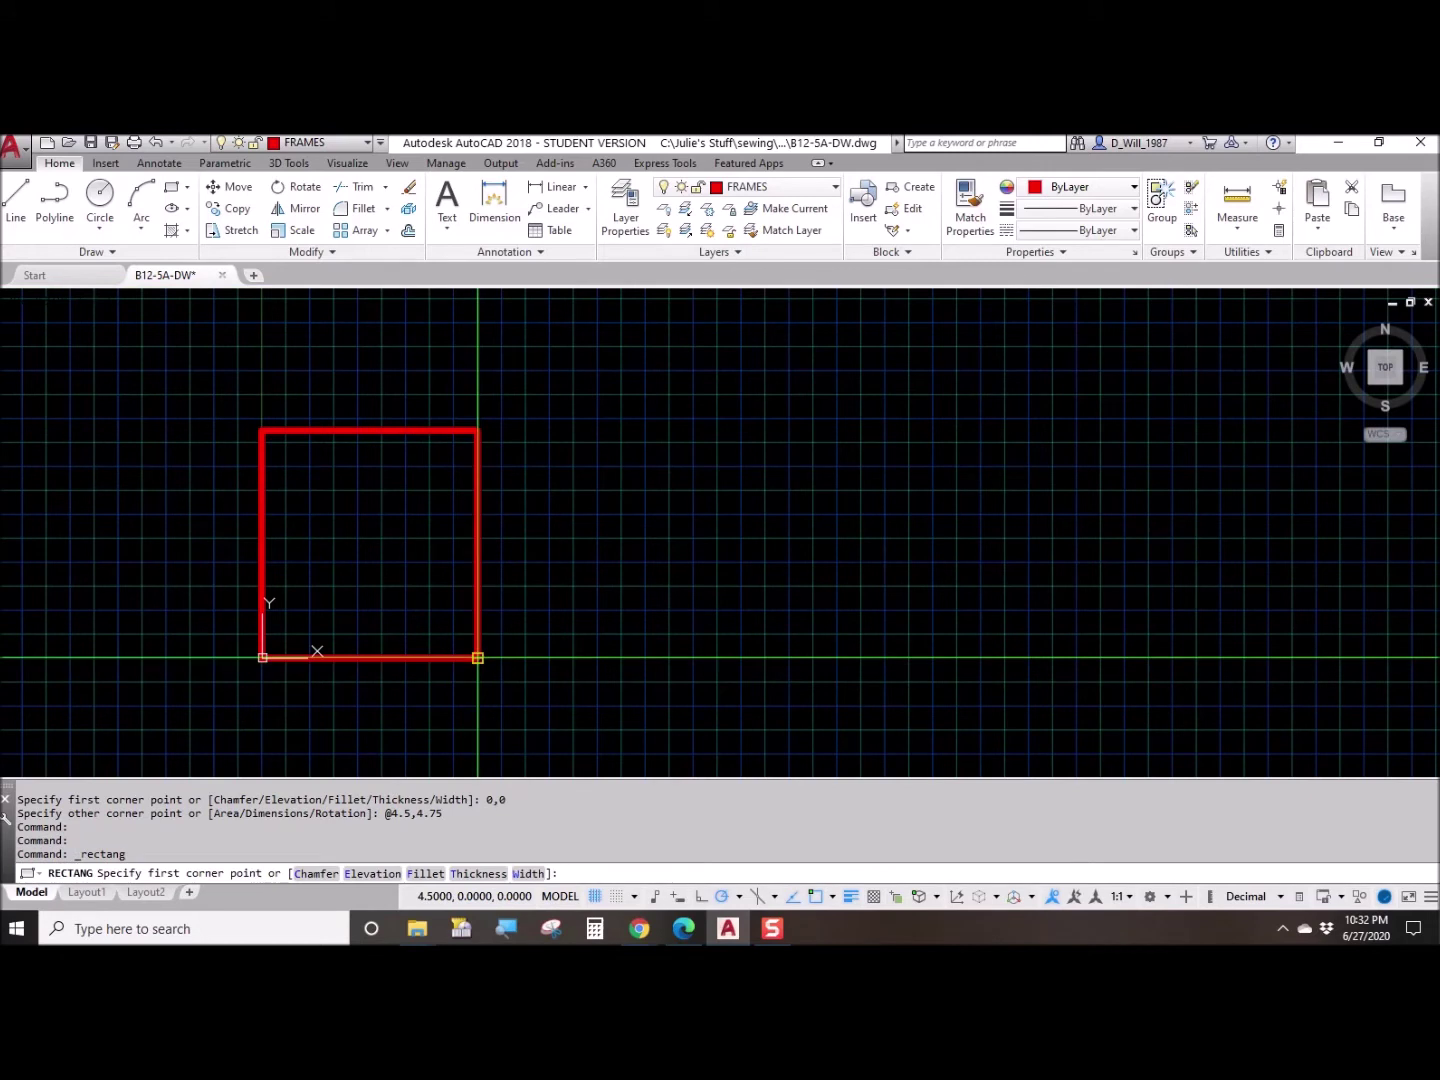
text(.5)
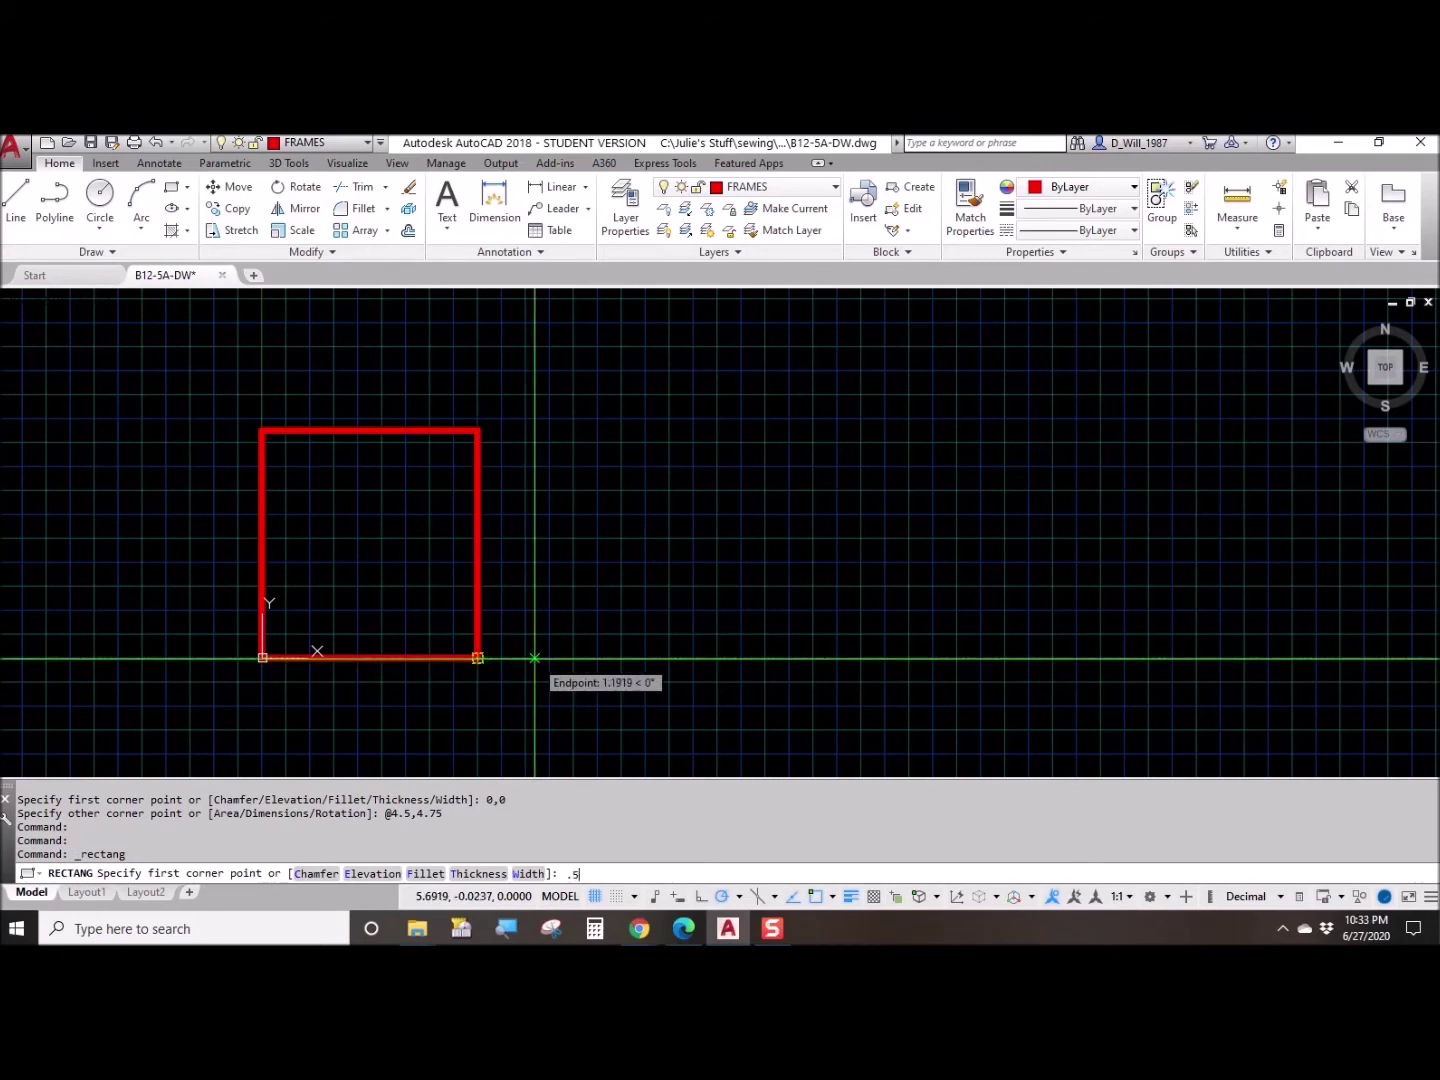
key(Return)
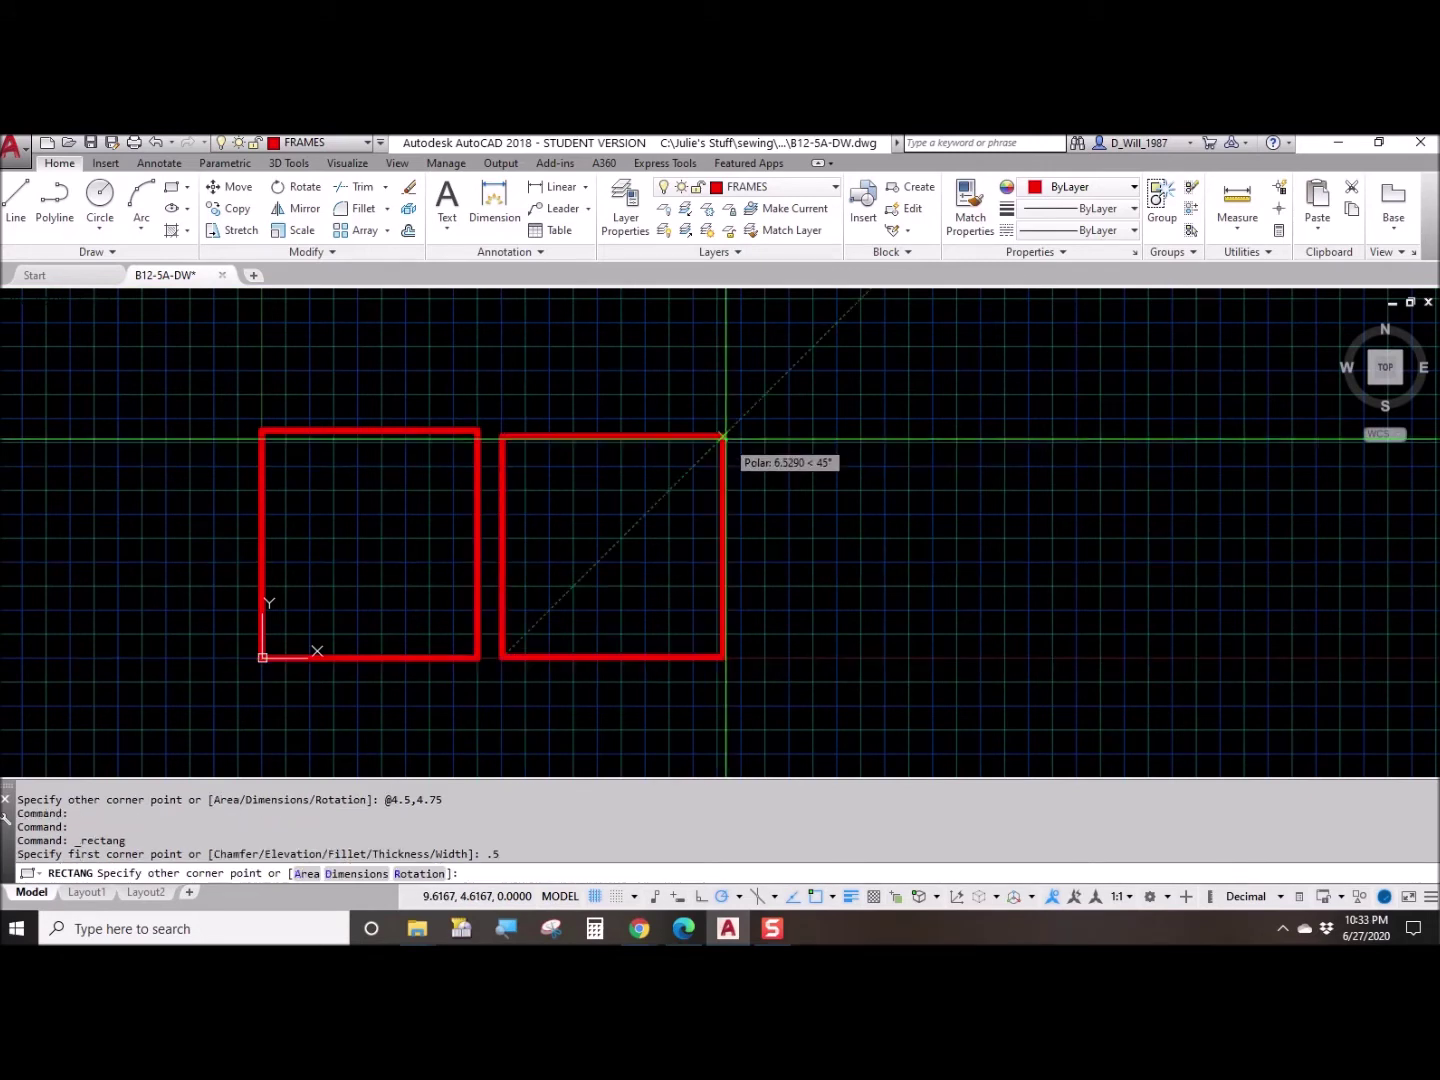
text(@6,4.75)
key(Return)
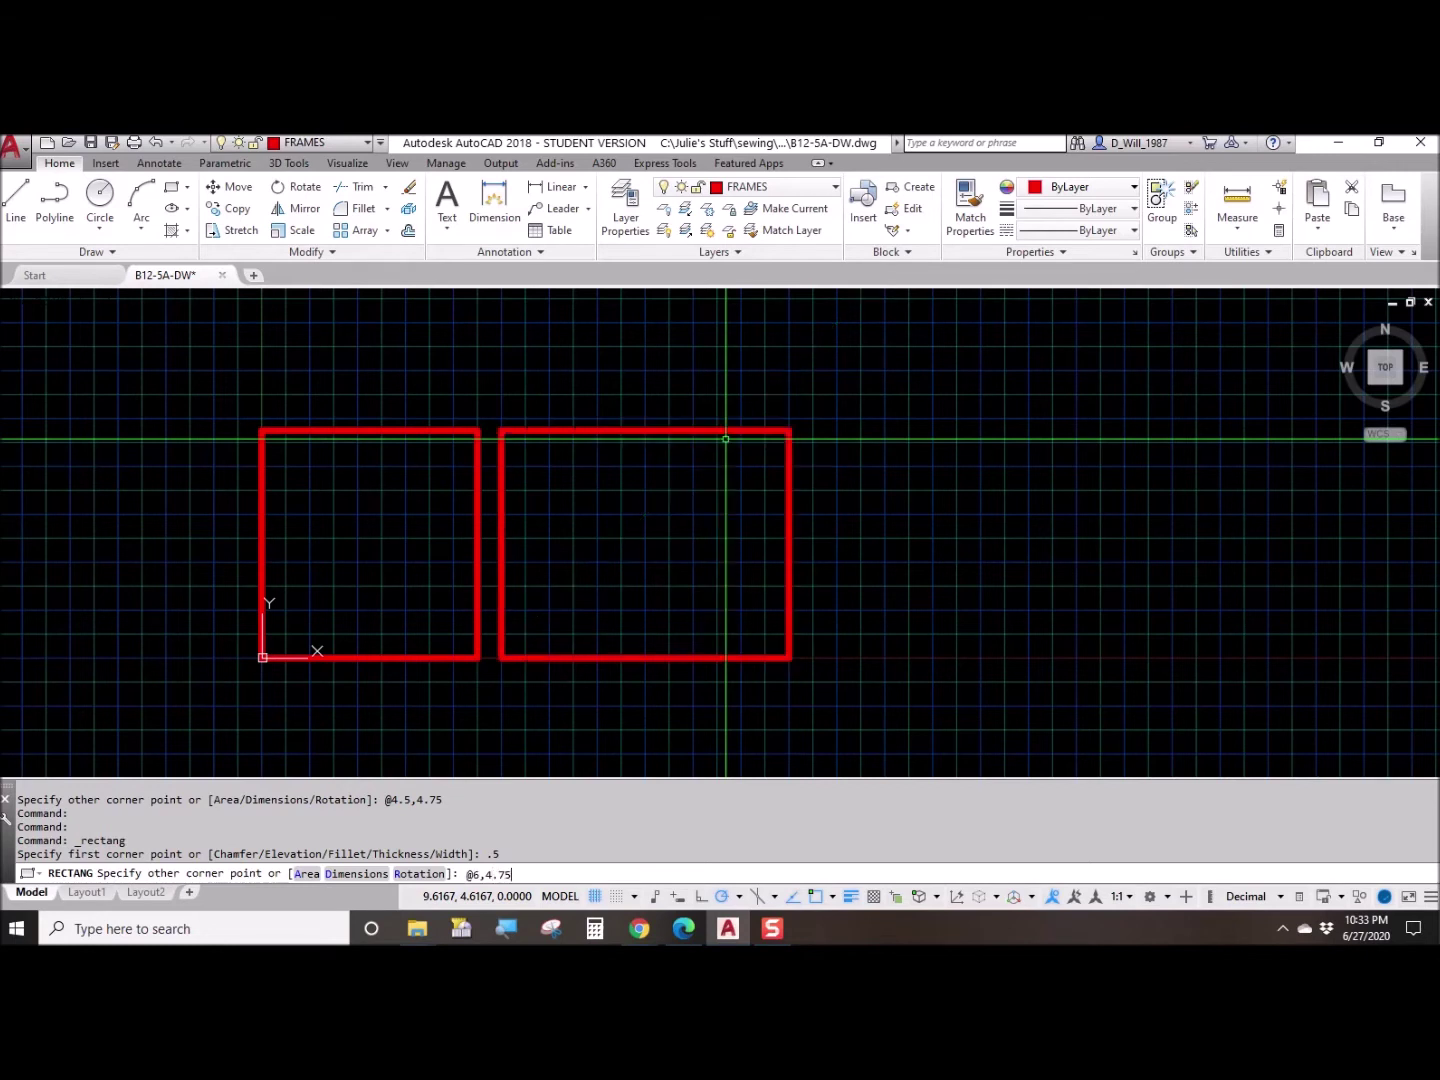
- Draw a 3.75 by 4.75 frame 0.5 right of the middle frame
key(Return)
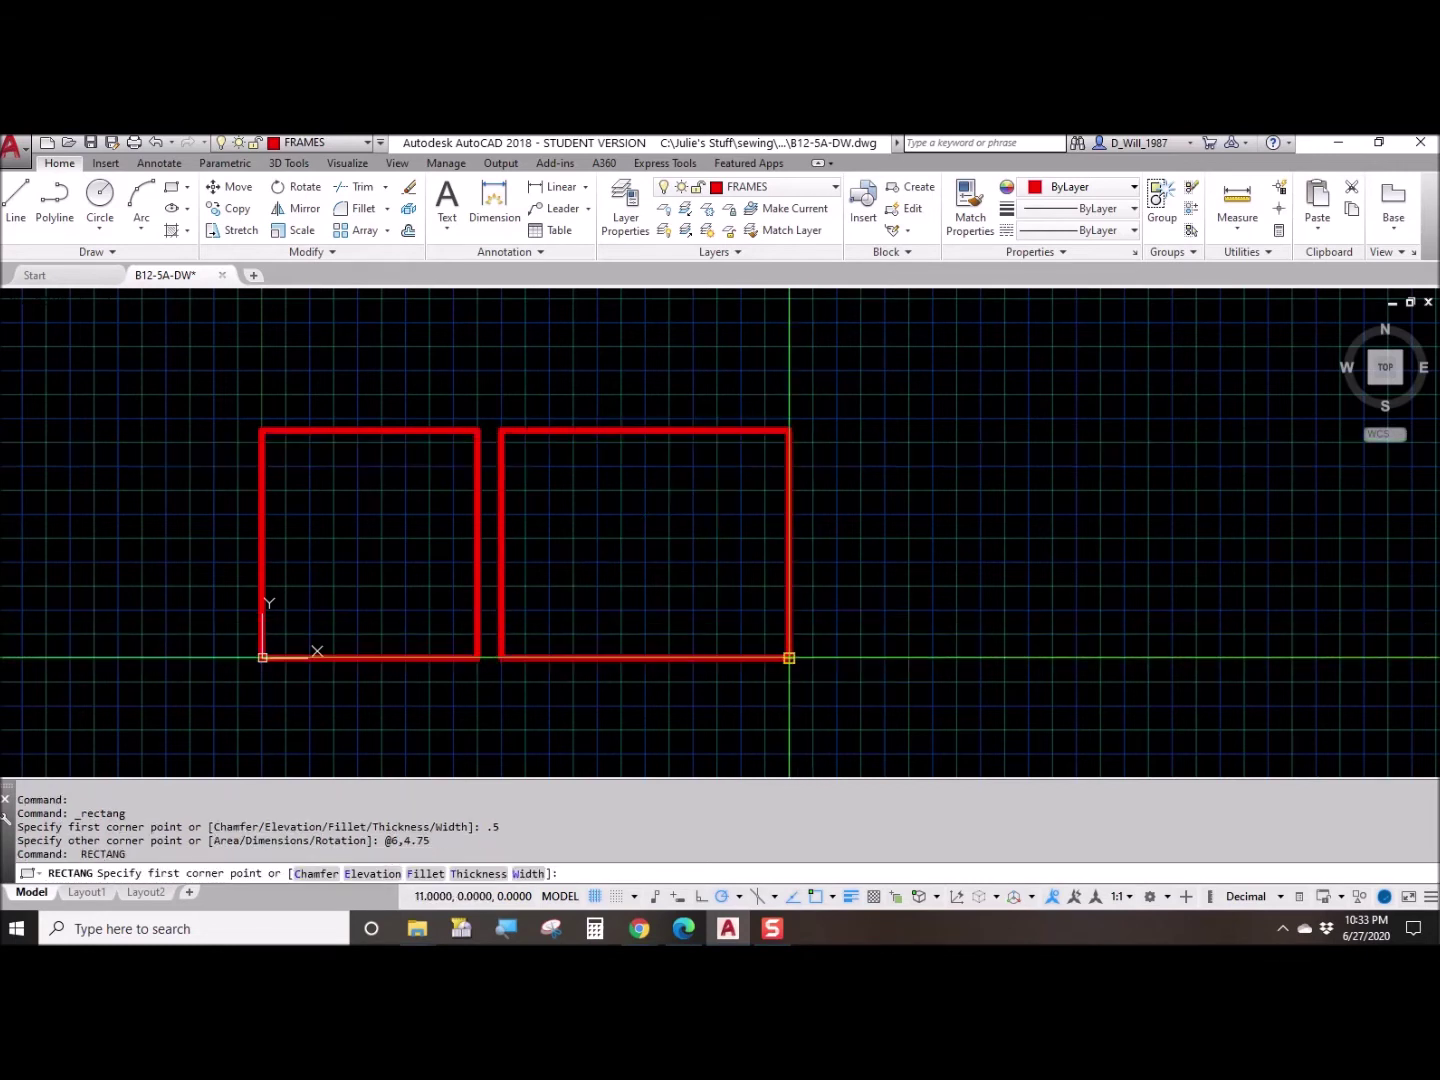
text(.5)
key(Return)
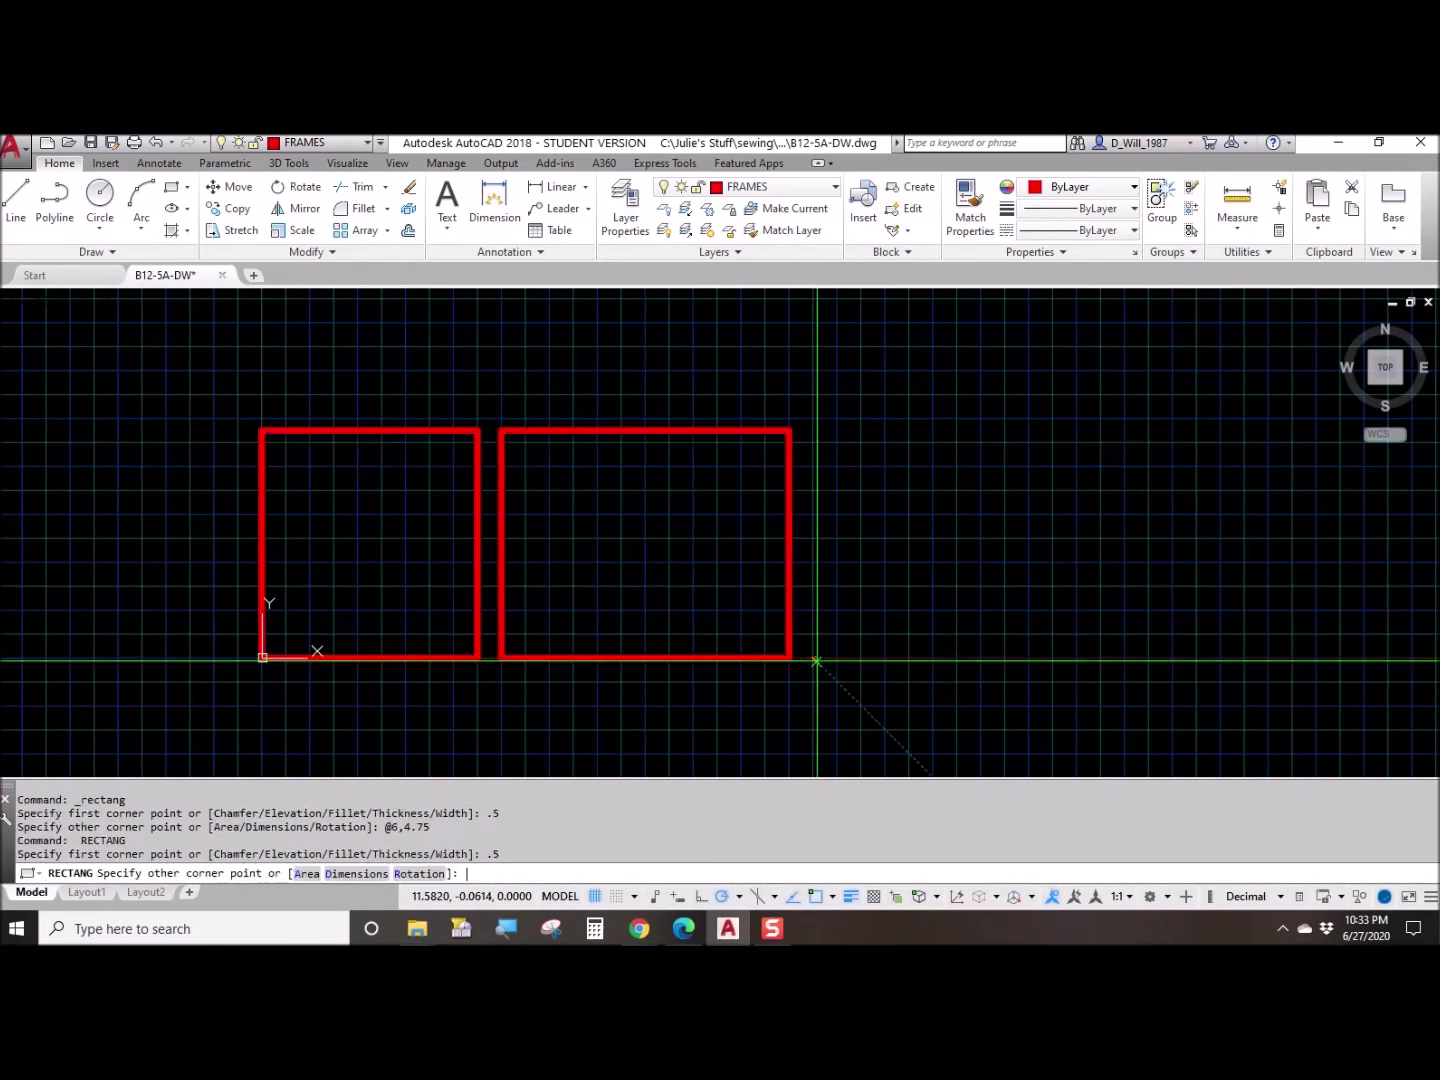
key(F8)
text(@3.)
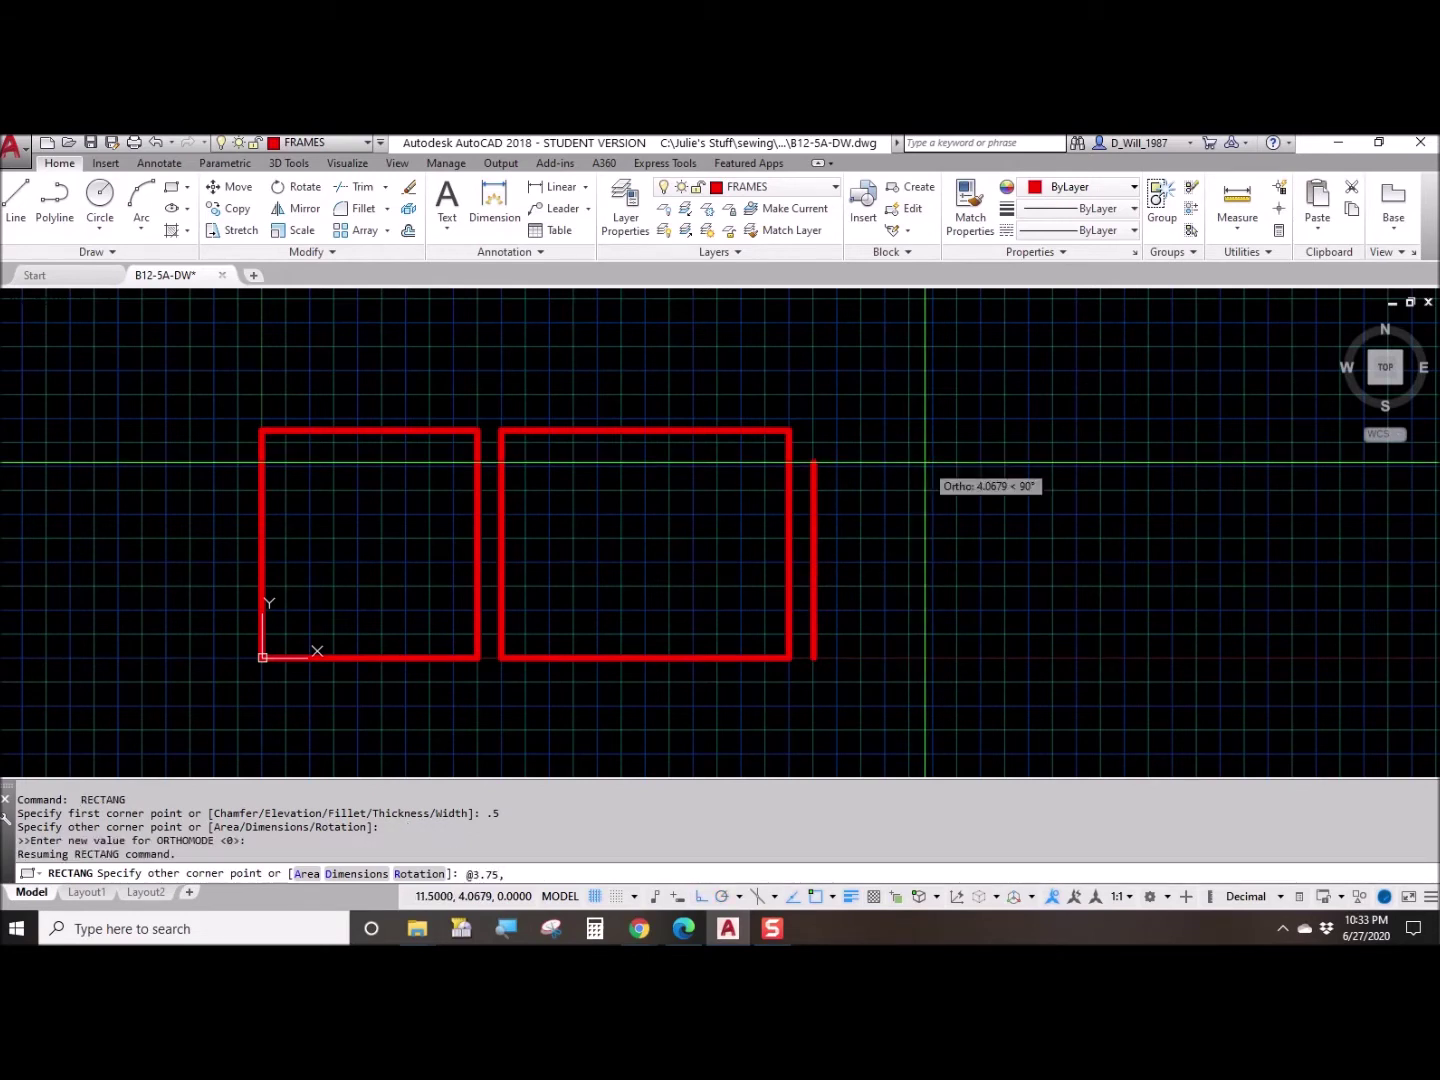
text(75)
key(Return)
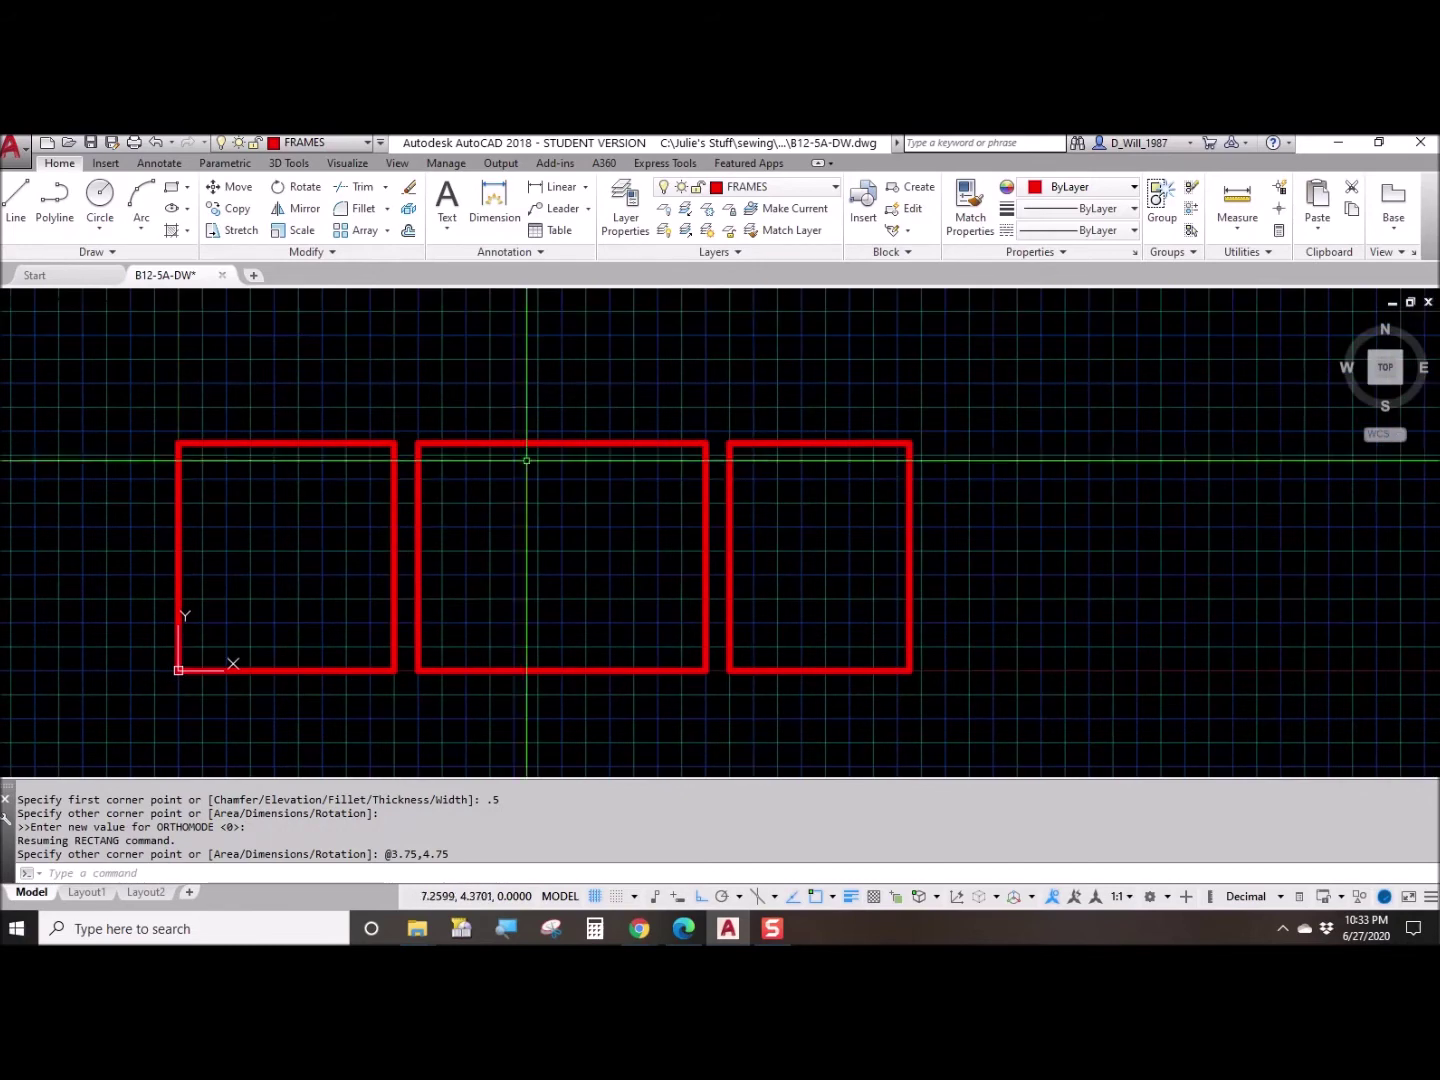
scroll(315, 444, up, 2)
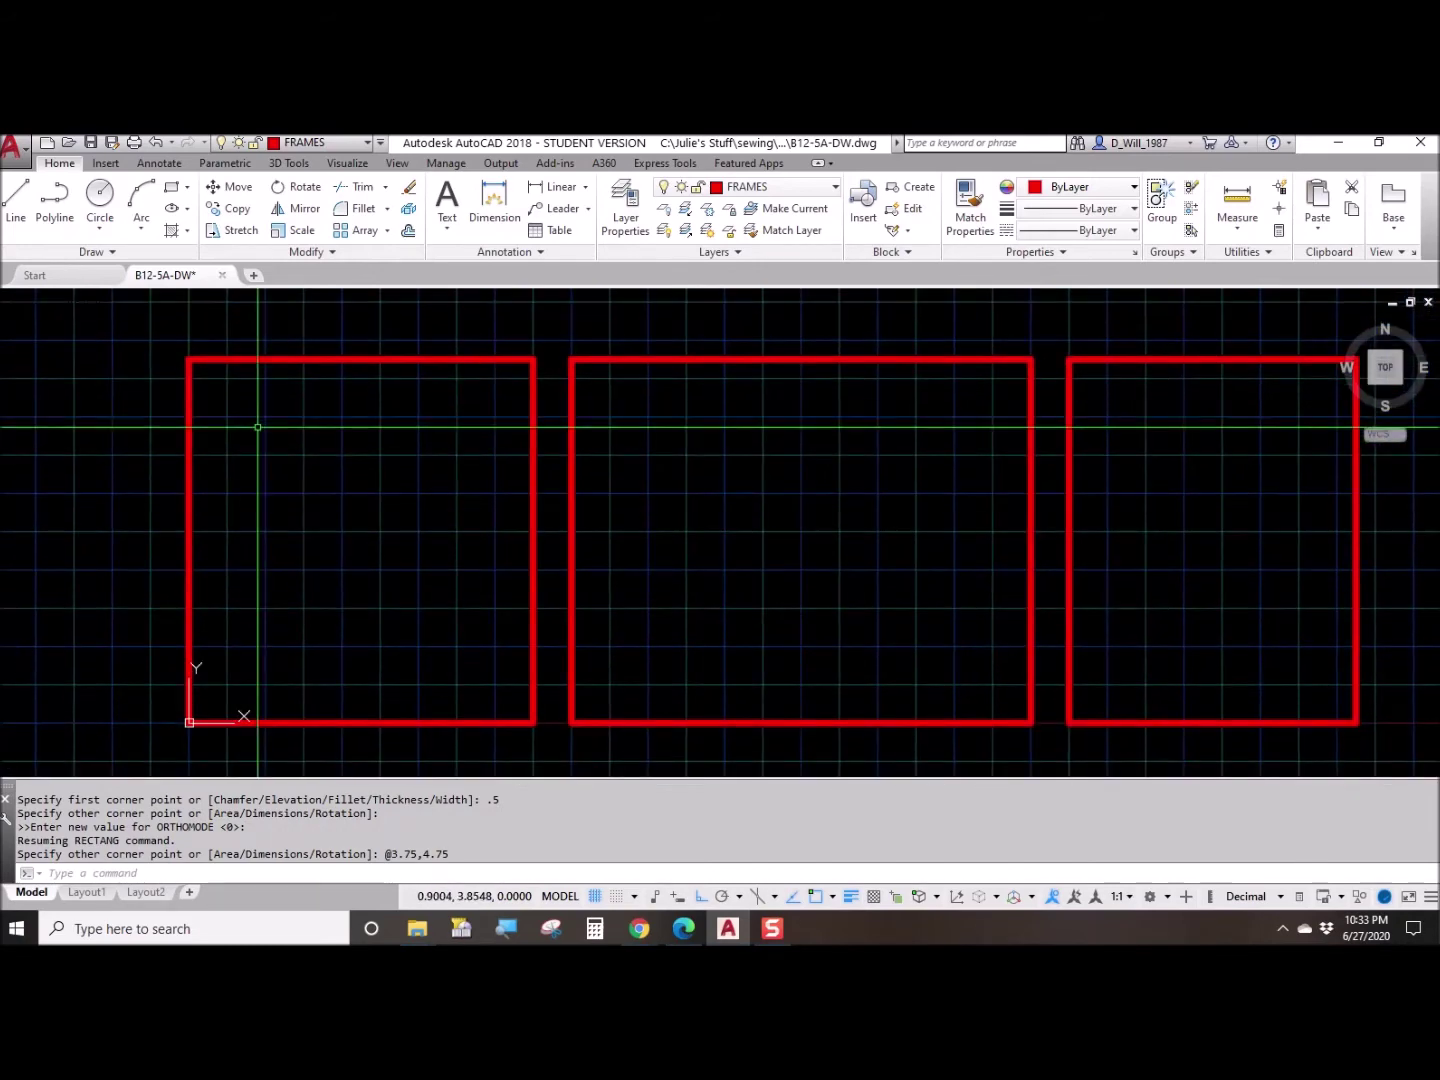
text(rec)
key(Return)
key(Escape)
key(Escape)
- Set the fillet radius to 0.5 and round every corner of the left frame
text(f)
key(Return)
text(r)
key(Return)
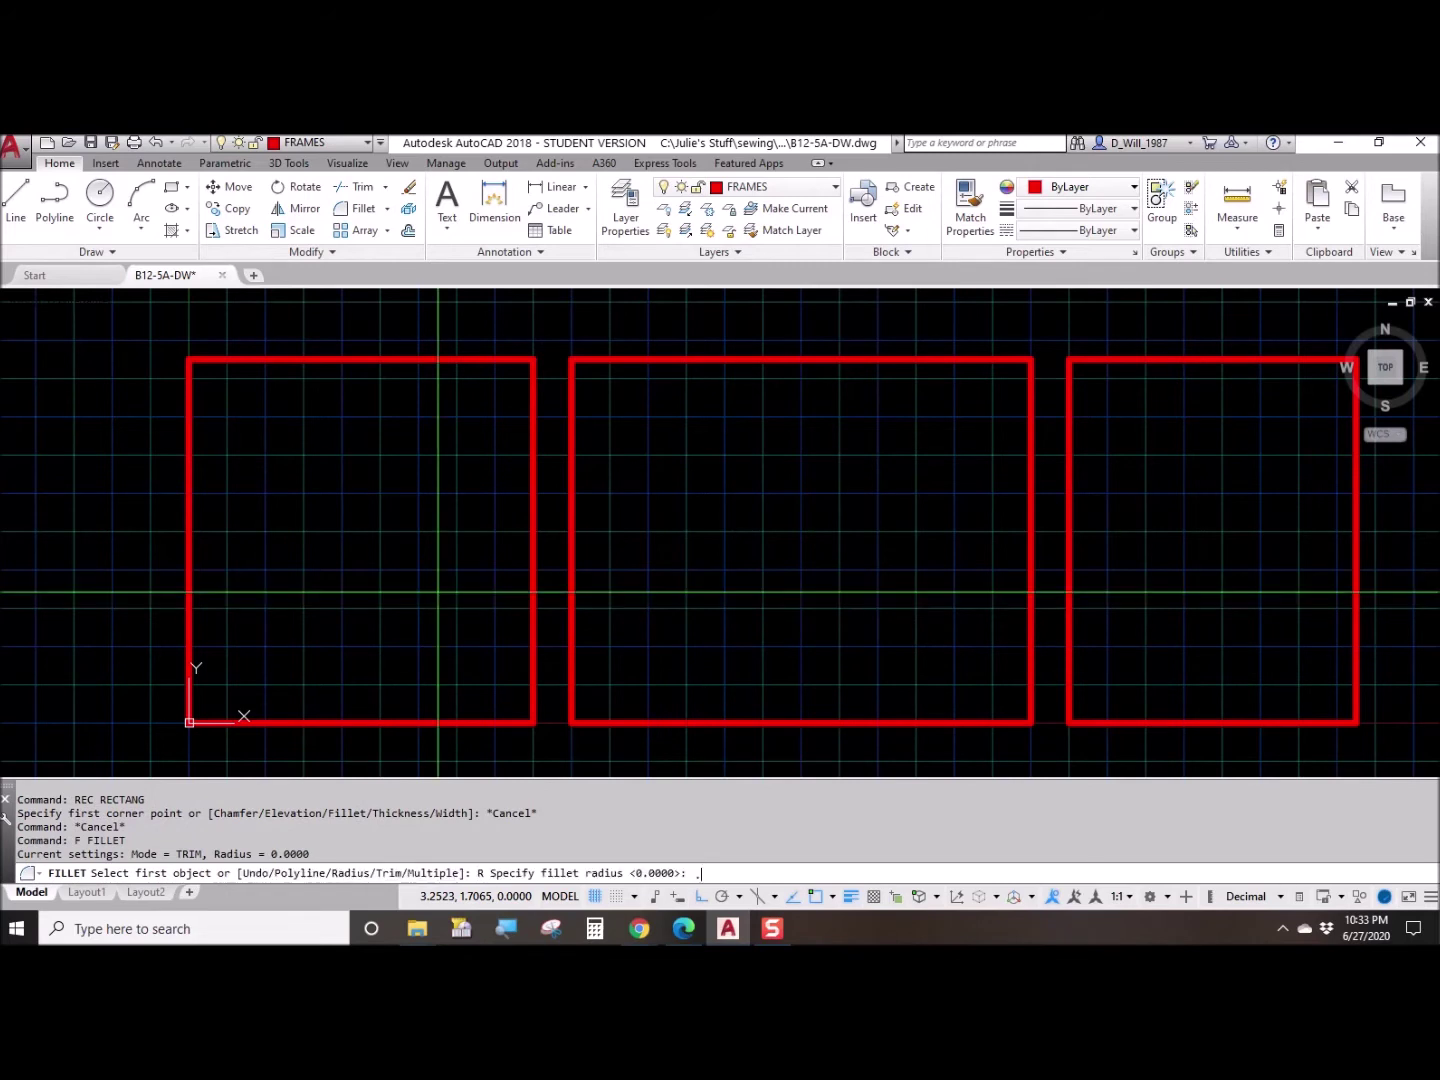
text(5)
key(Return)
text(p)
key(Return)
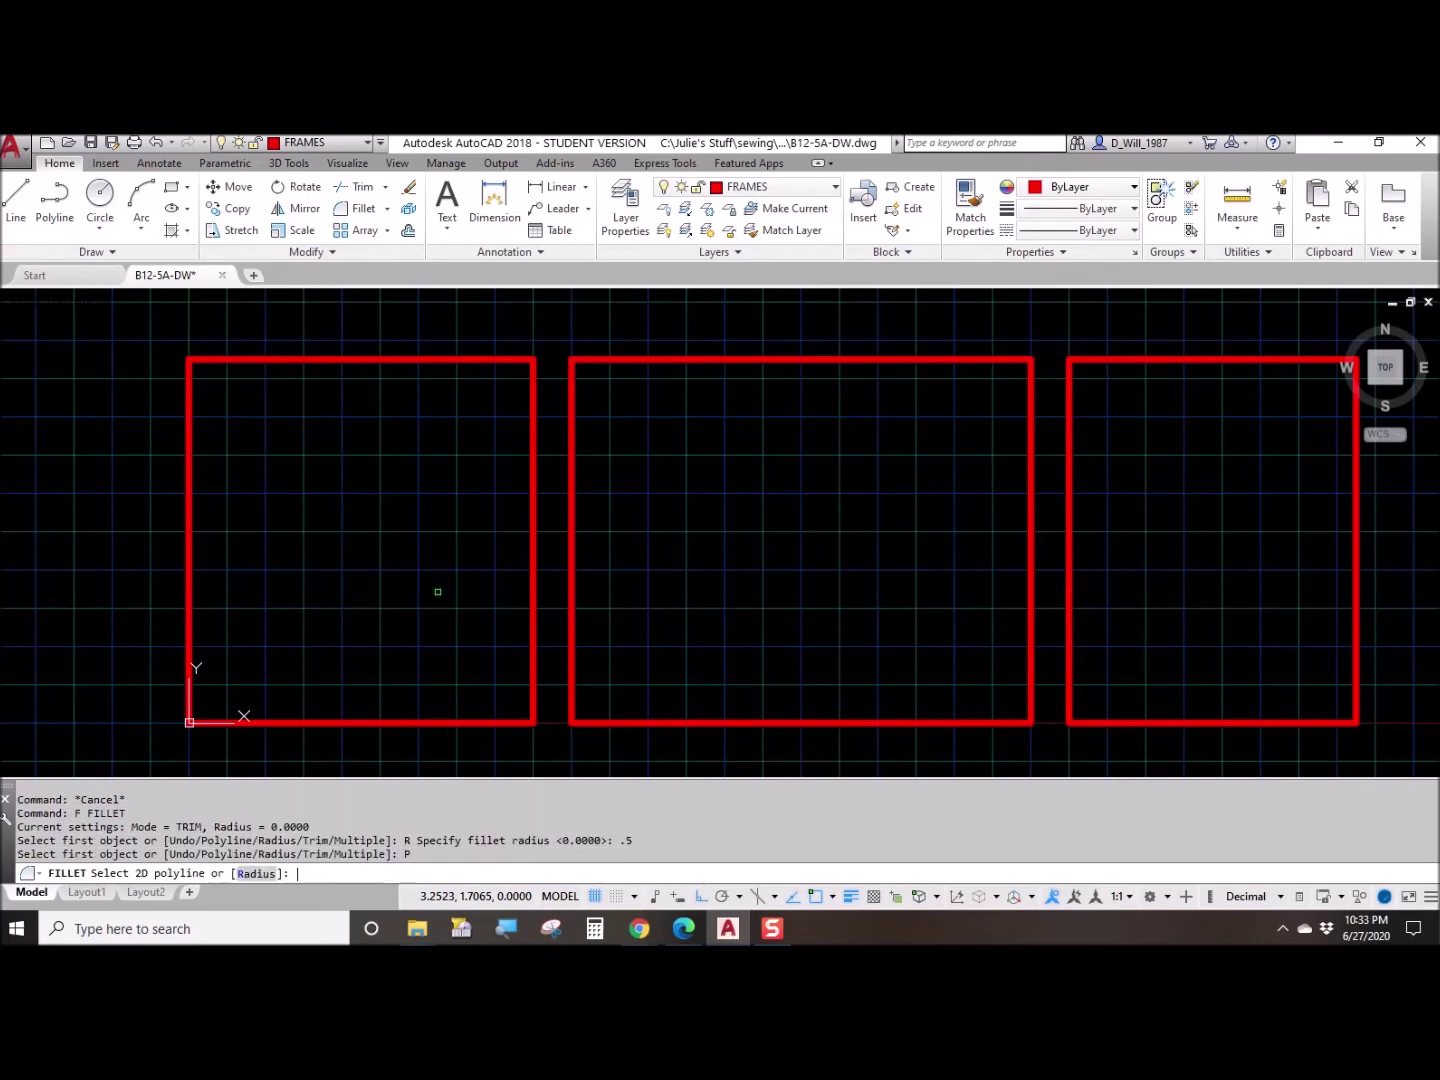
click(459, 361)
key(Return)
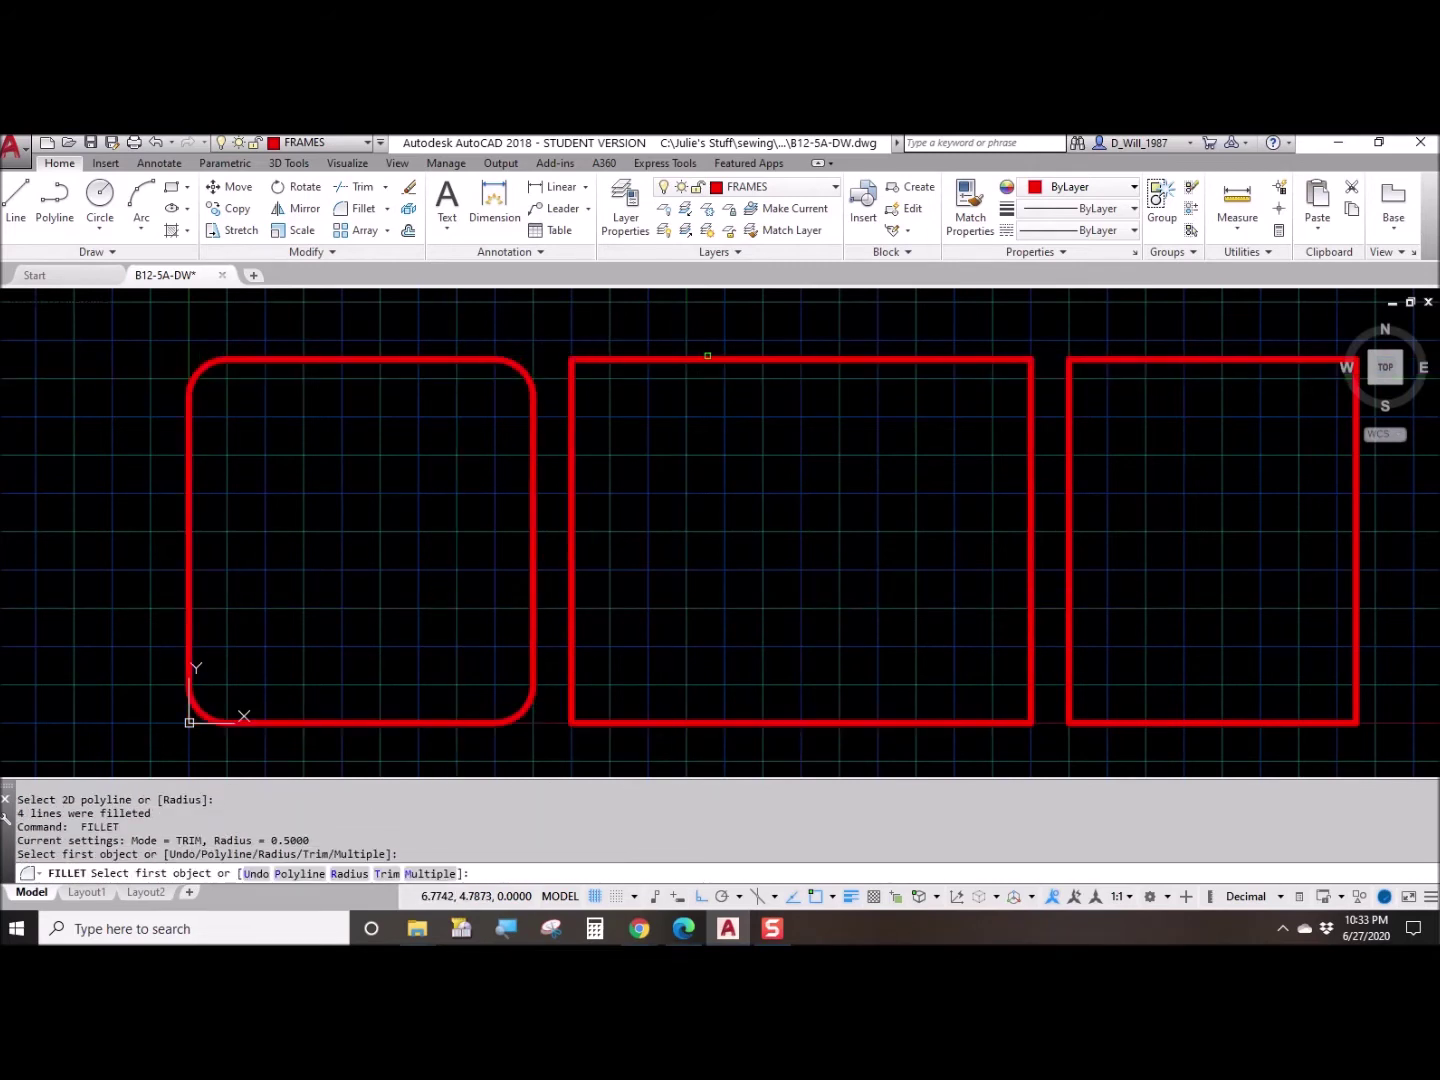
click(700, 359)
key(Escape)
- Round all corners of the middle frame with the Polyline fillet option
text(f)
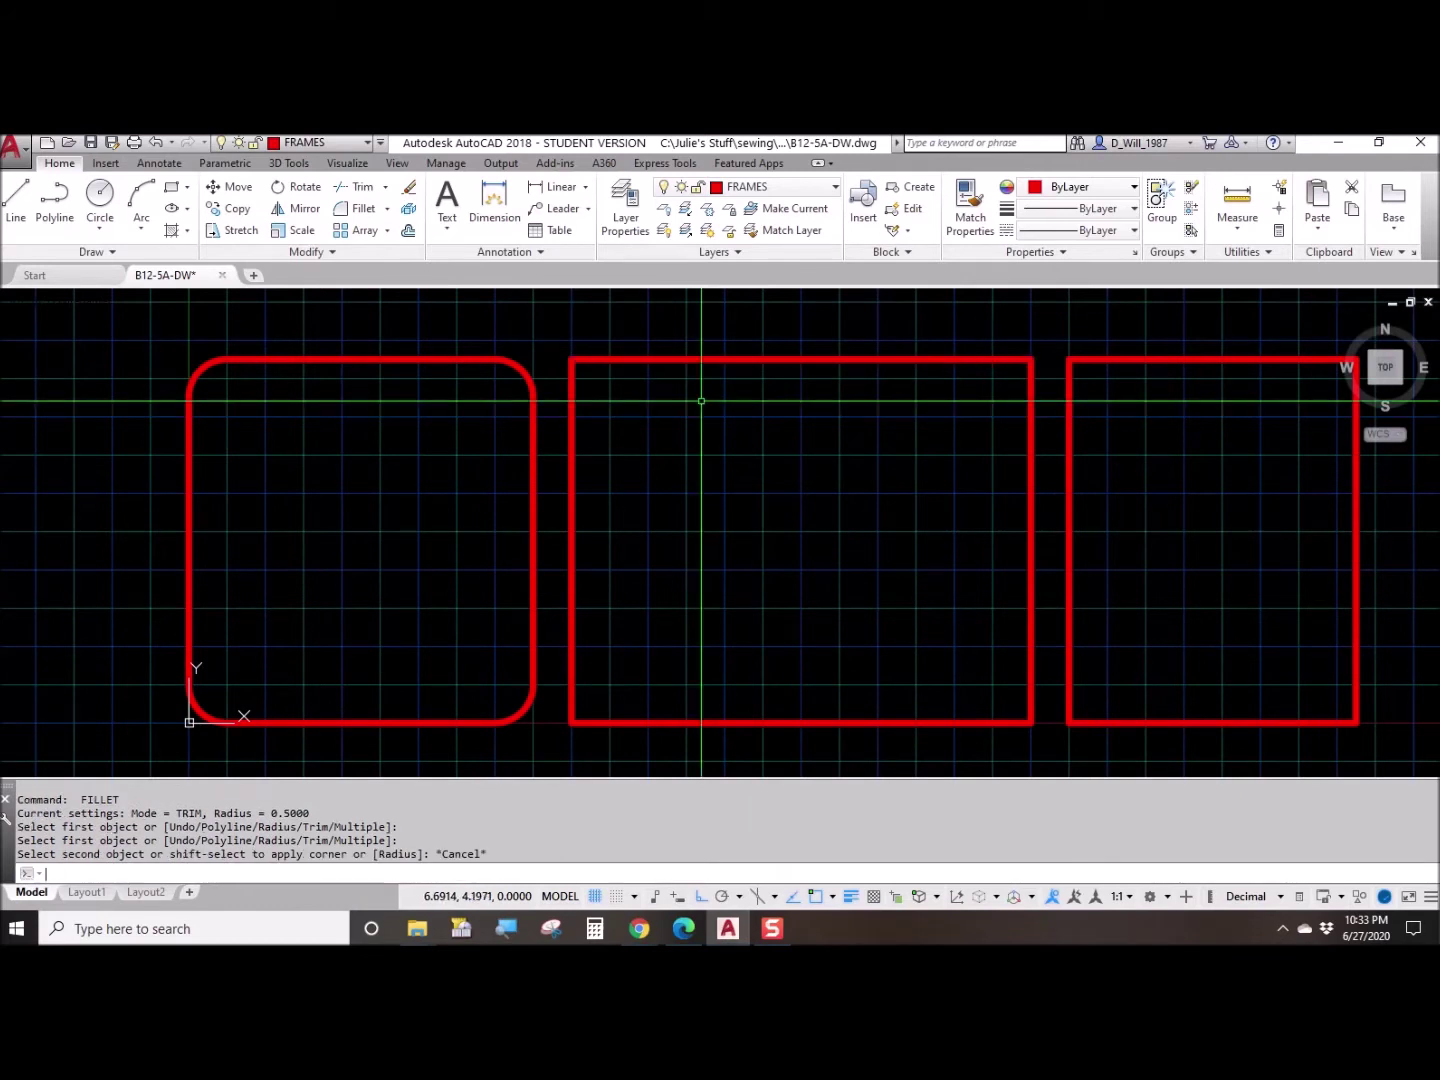
key(Return)
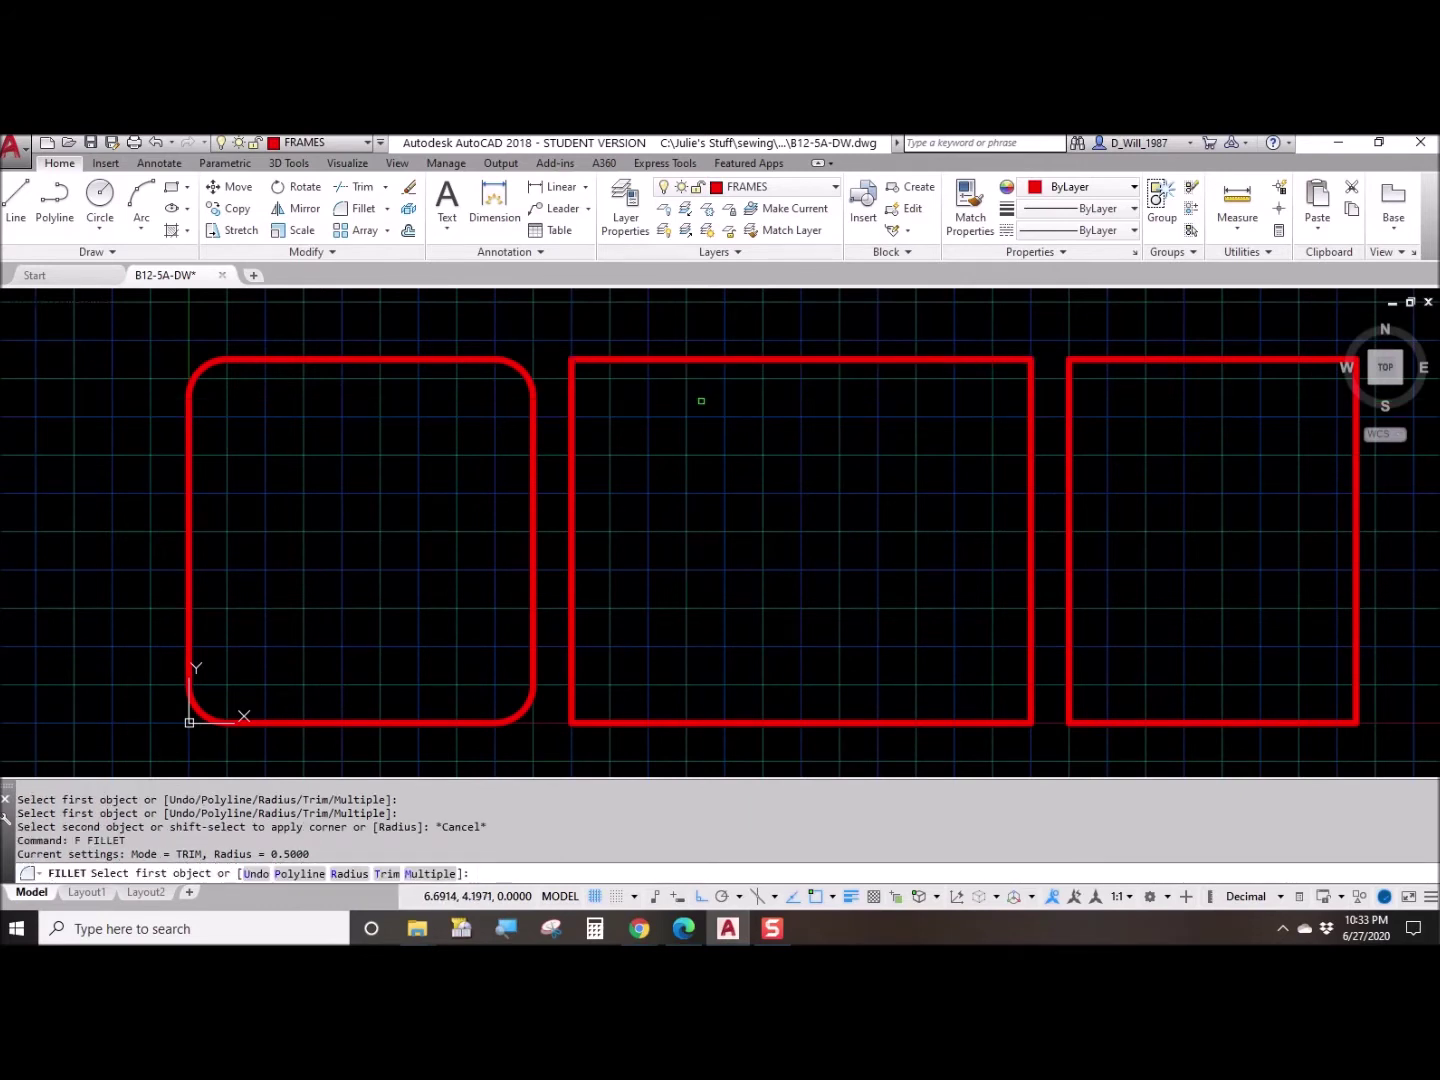
text(m)
key(Return)
text(p)
key(Return)
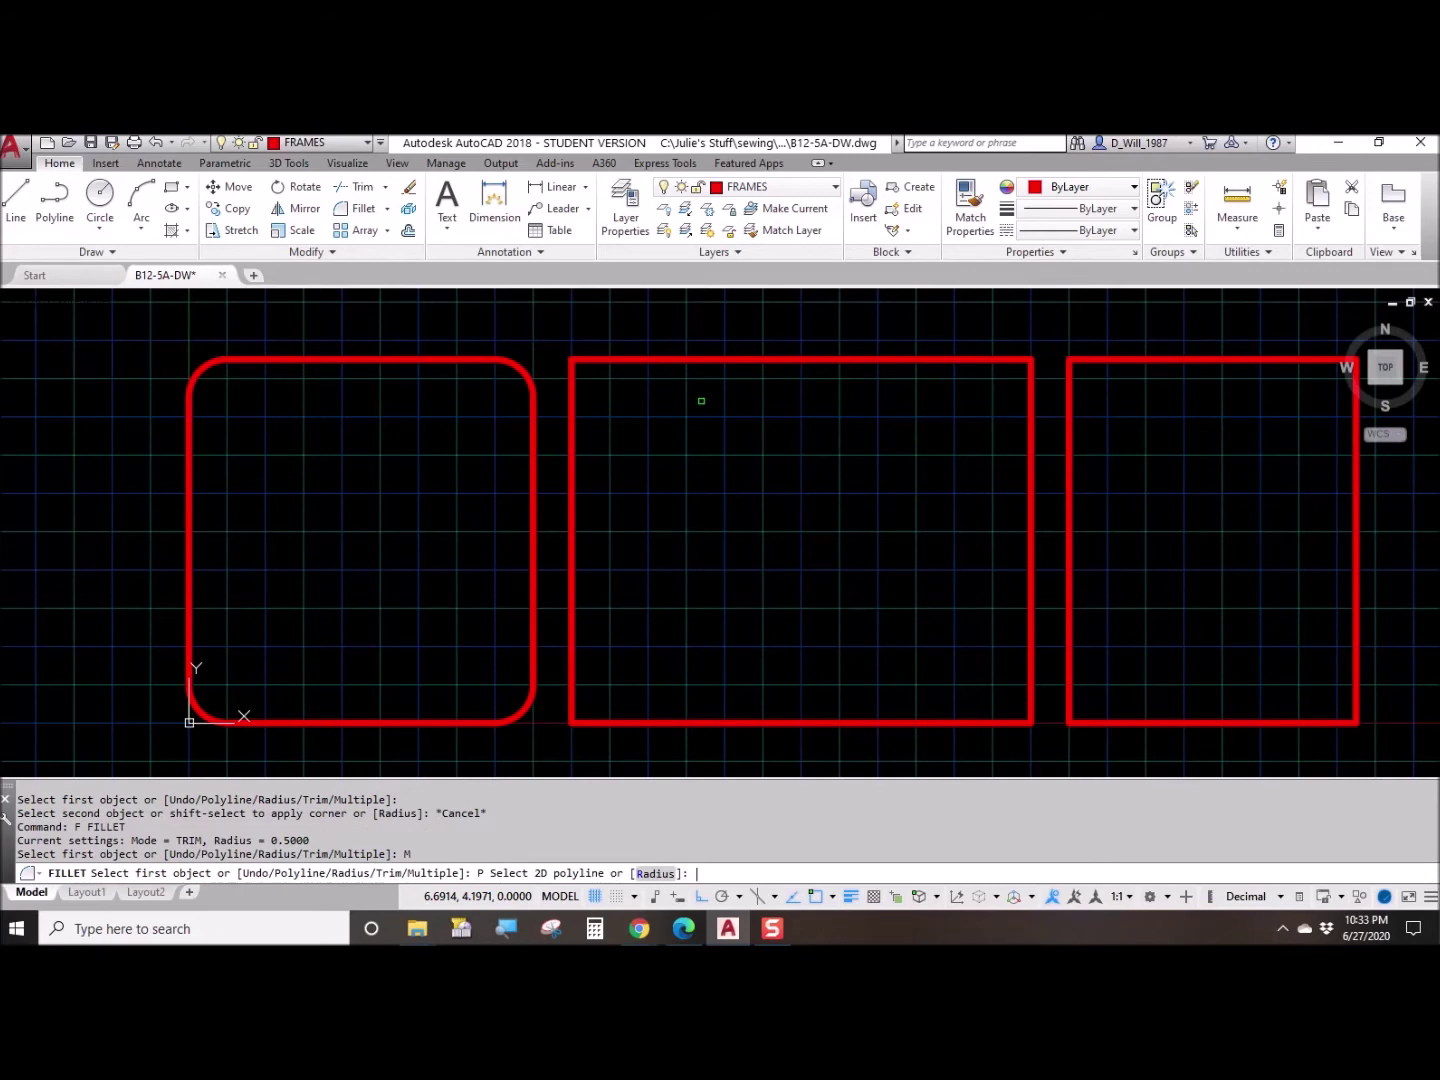
click(749, 359)
click(1100, 360)
key(Escape)
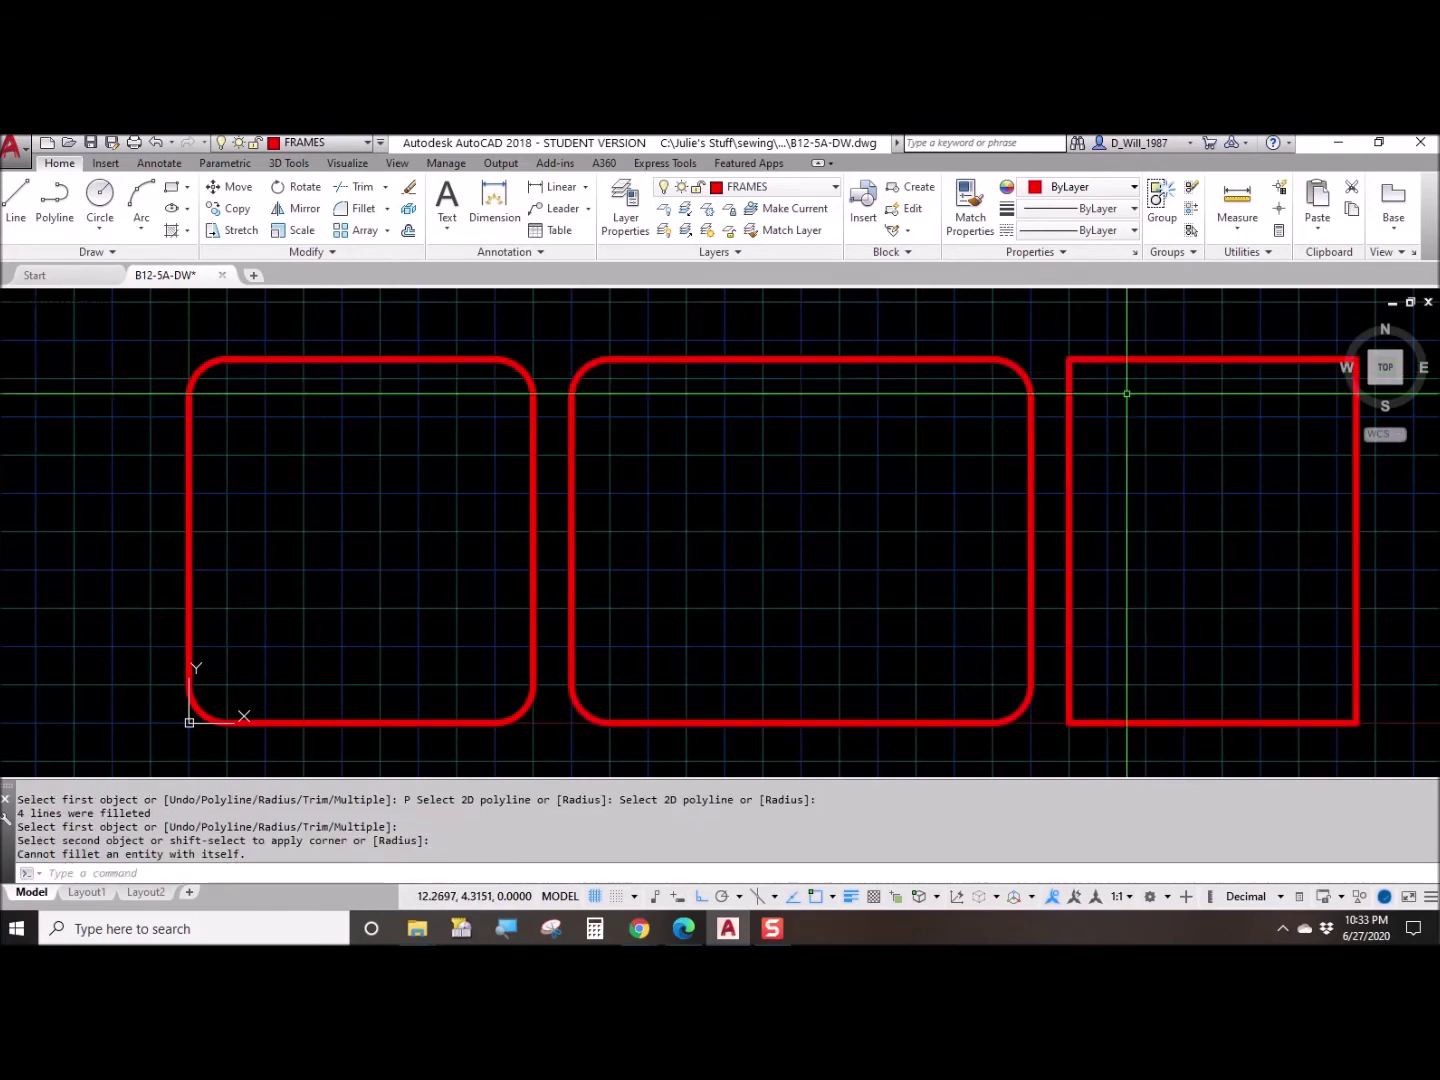
- Round all corners of the right frame with a 0.5 polyline fillet
key(Return)
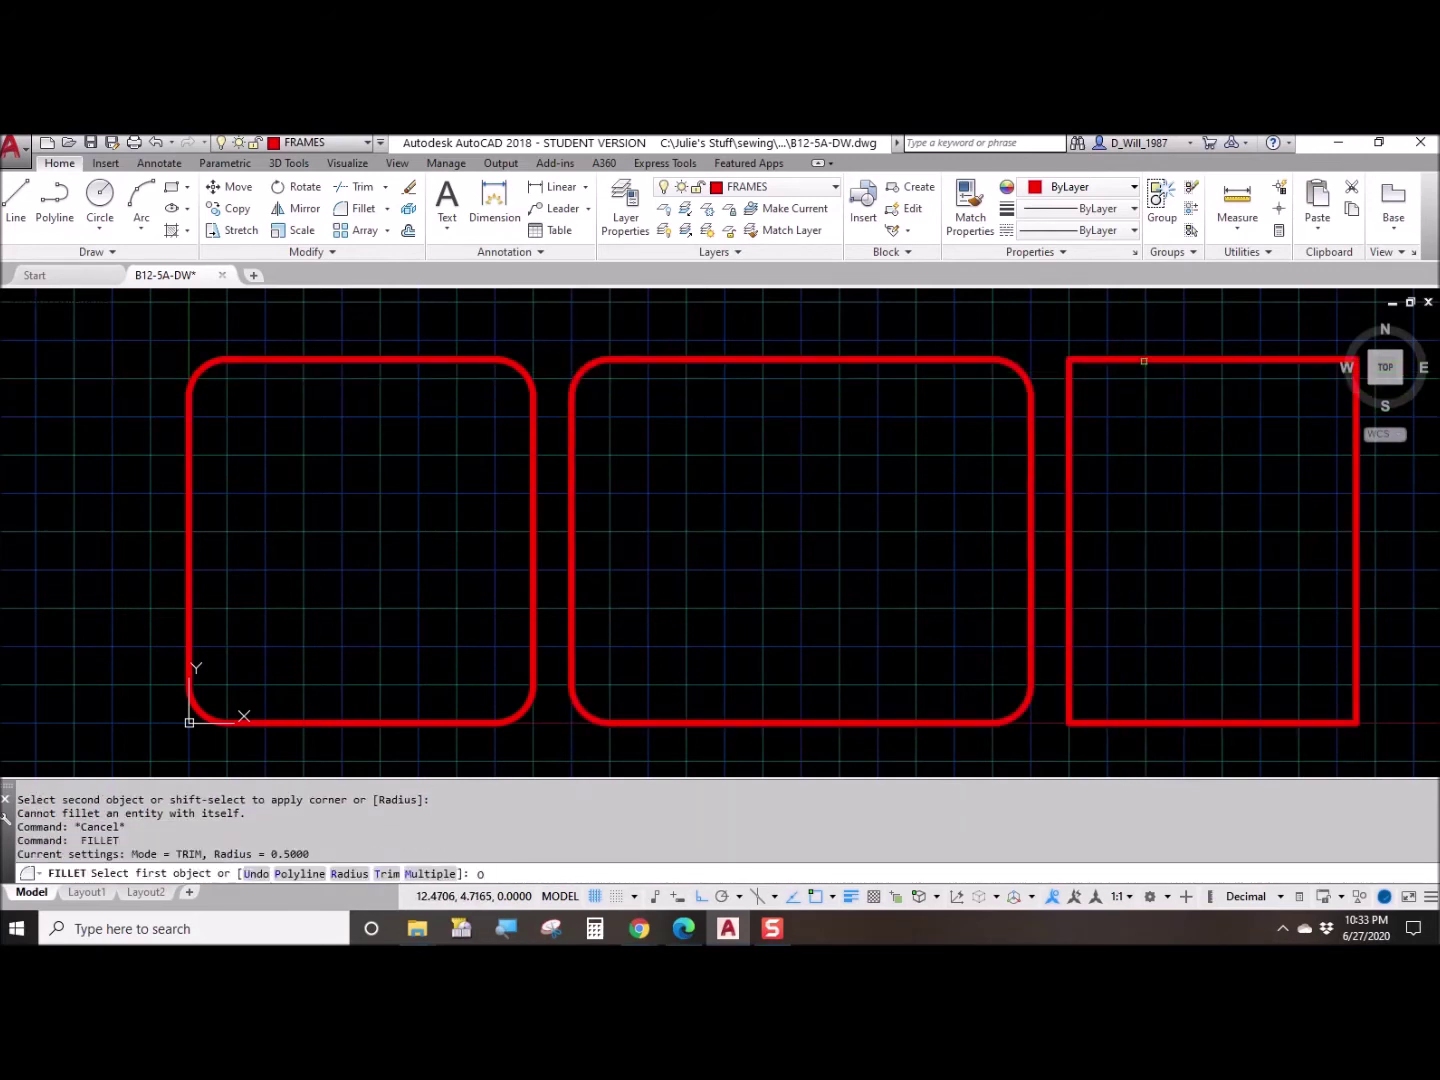
text(p)
key(Return)
click(1143, 361)
key(Escape)
scroll(752, 541, down, 2)
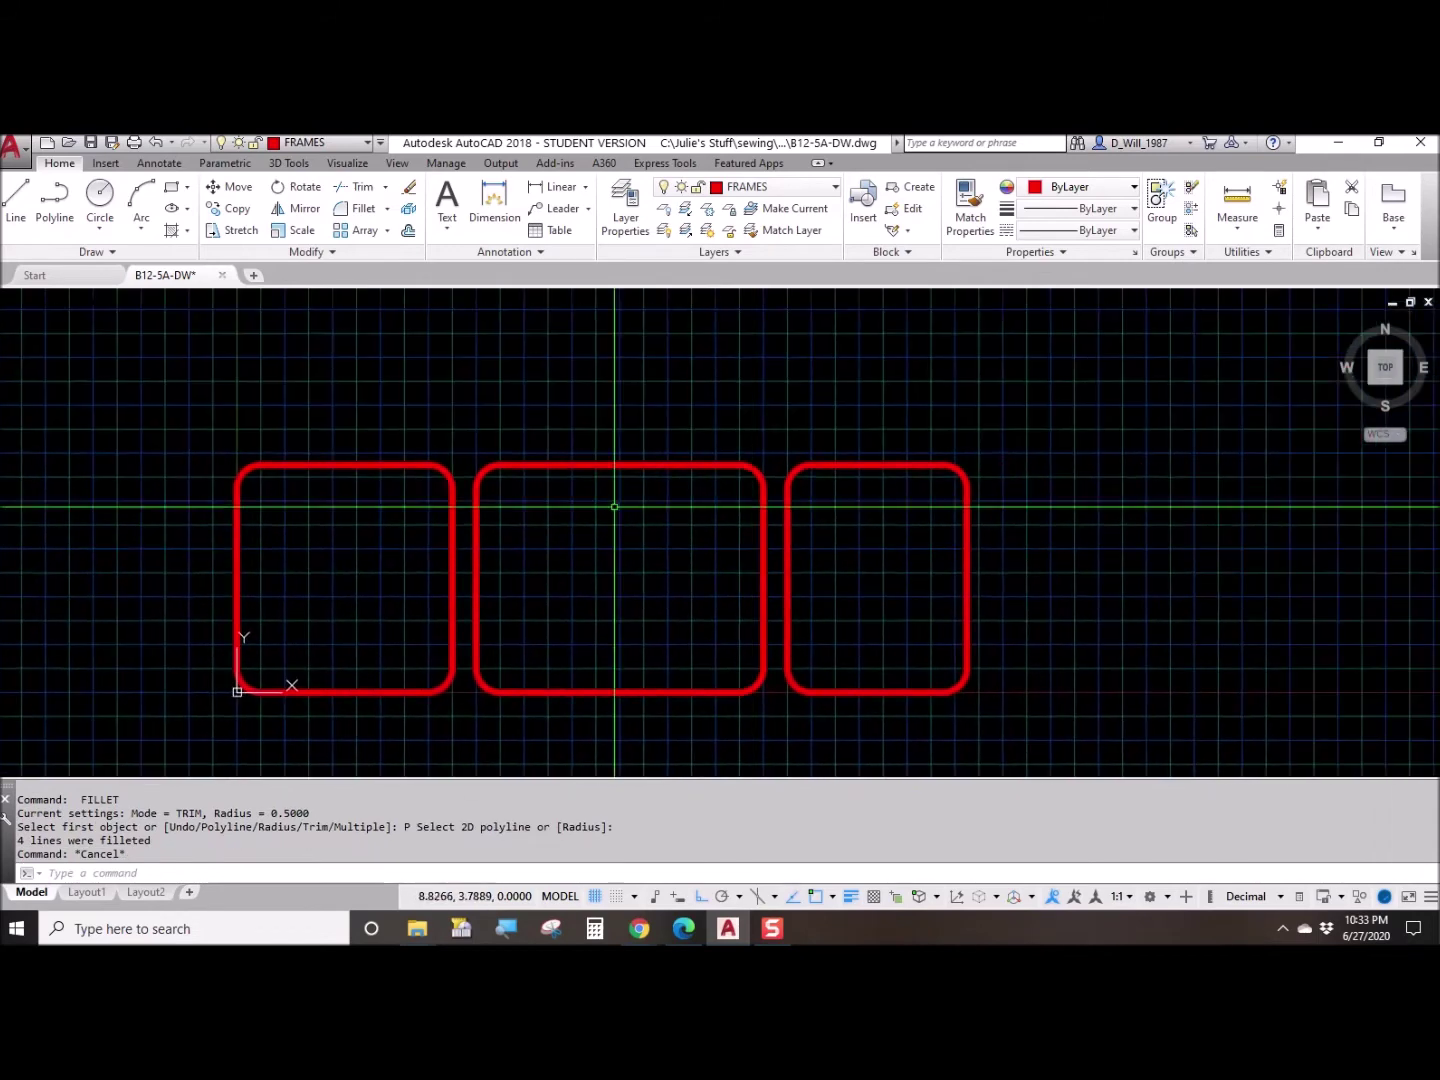
scroll(293, 458, up, 2)
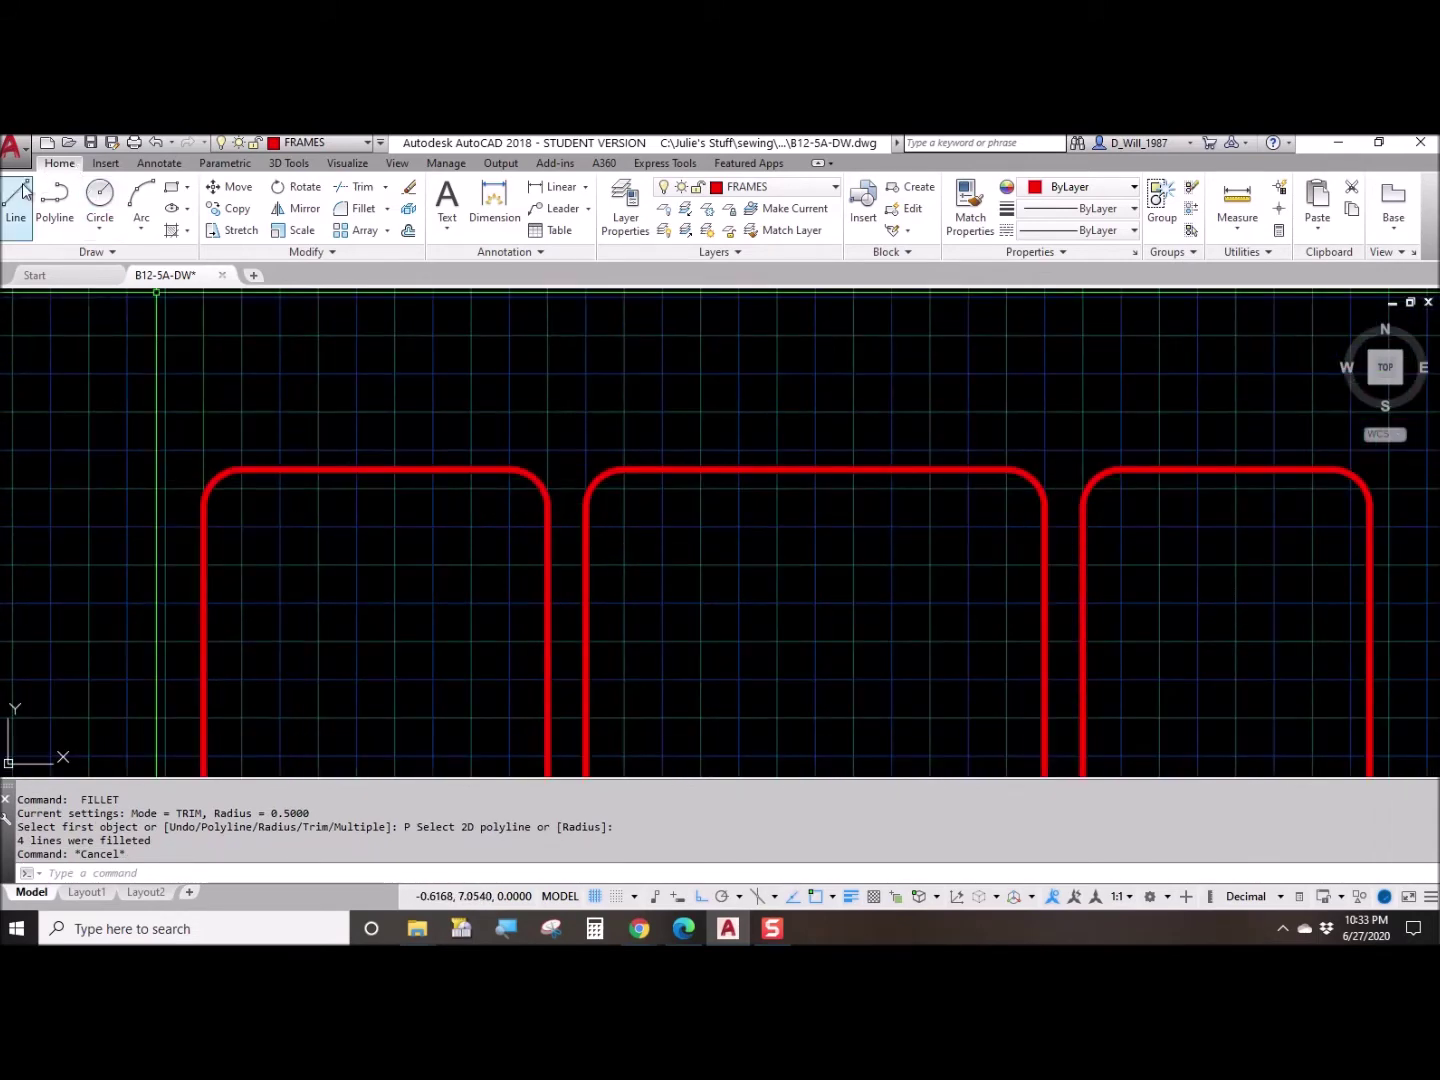
mouse_move(54, 203)
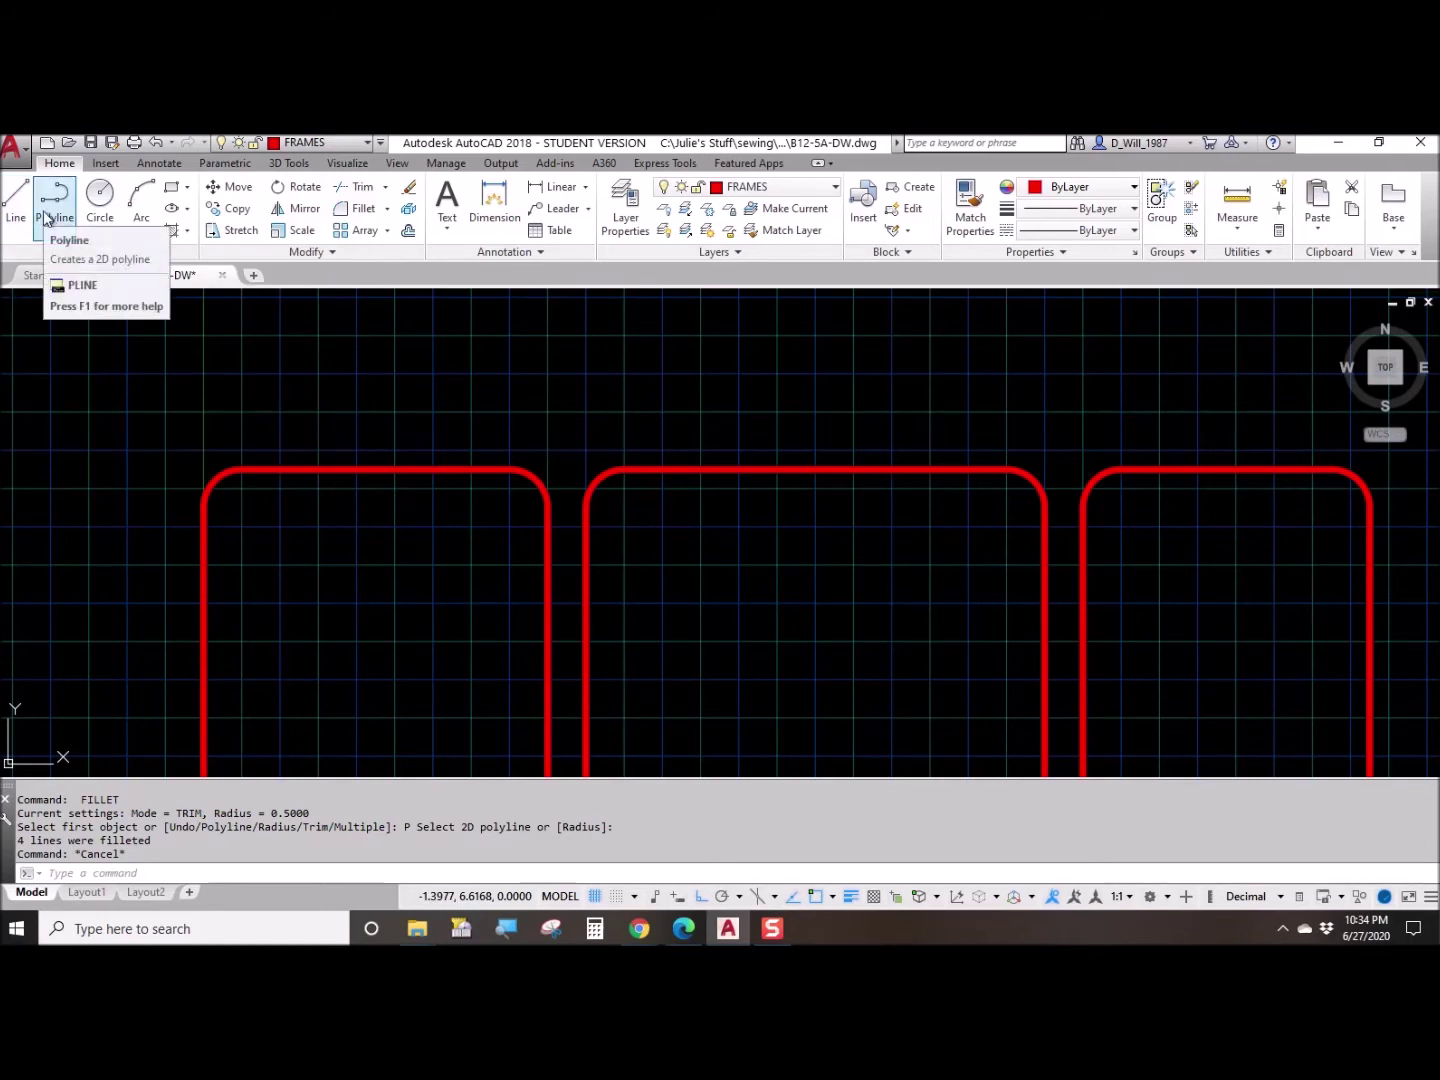
- Draw a 3.5 by 0.5 label strip 0.5 above the left frame
click(172, 186)
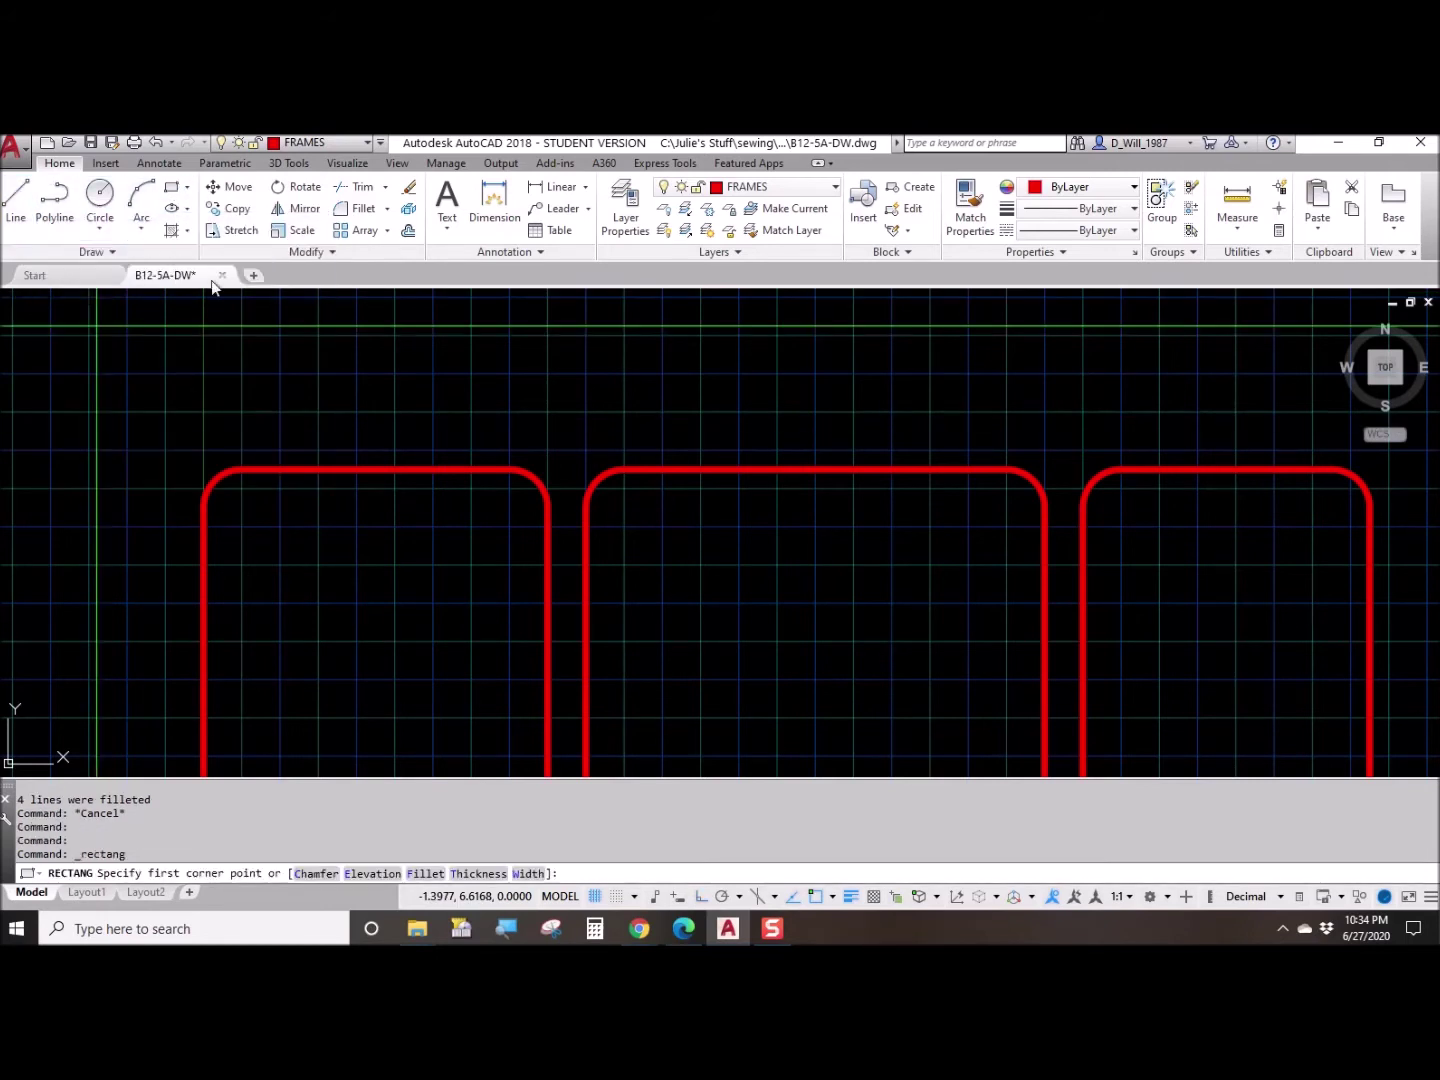
text(.5)
key(Return)
text(@3.)
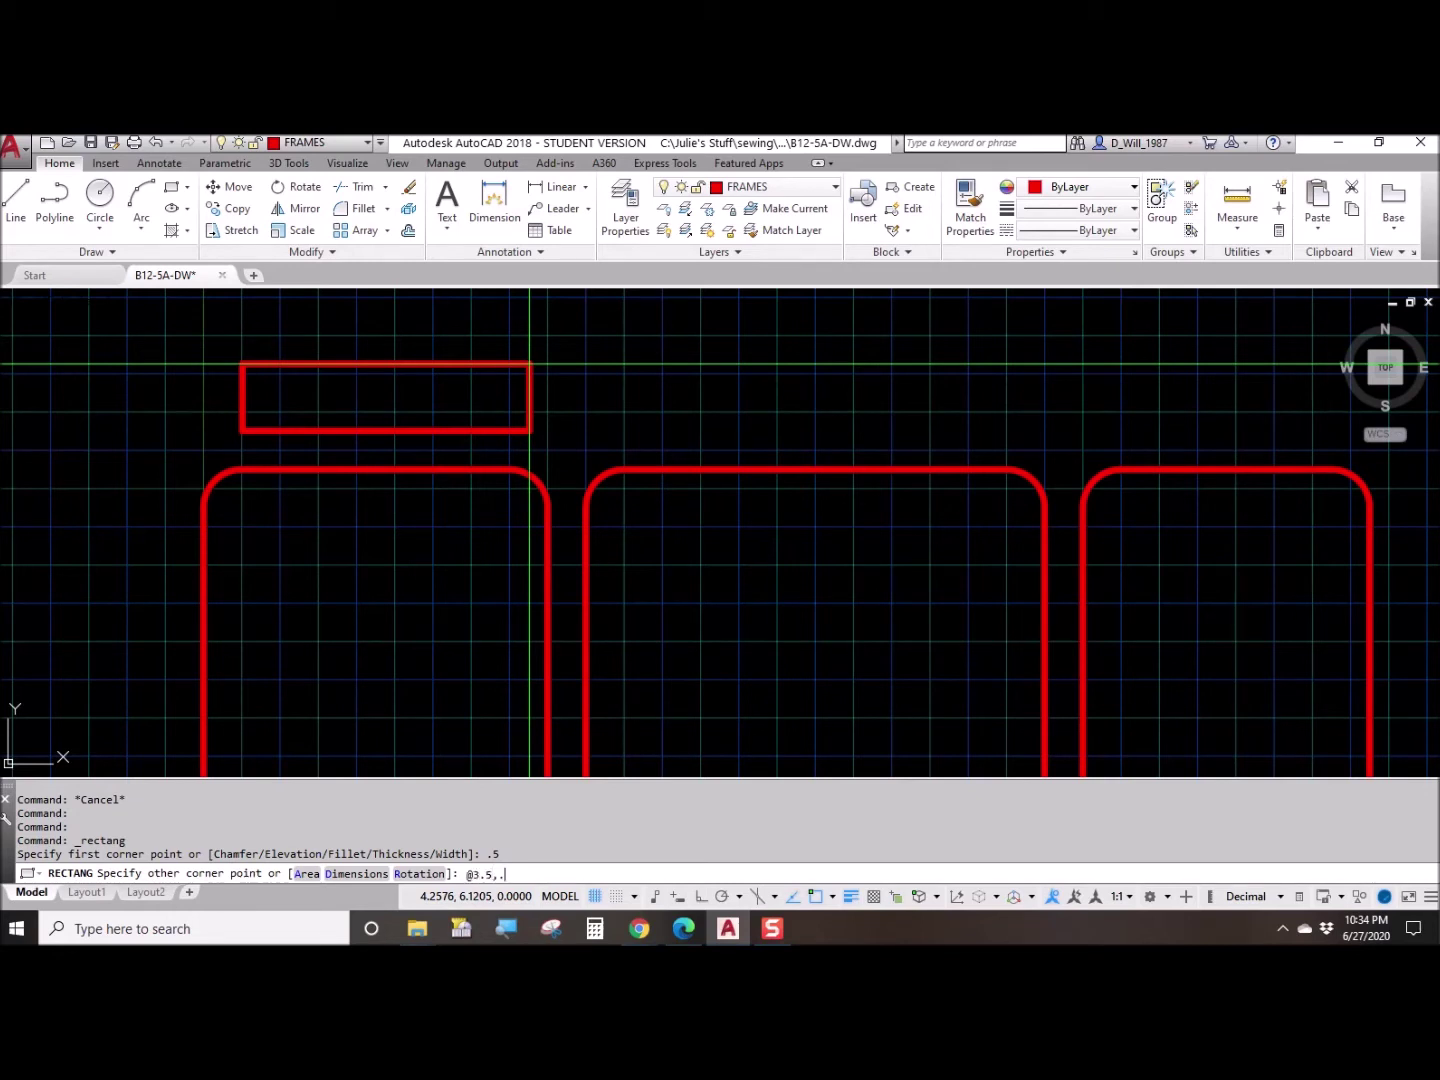
text(5,.)
key(Return)
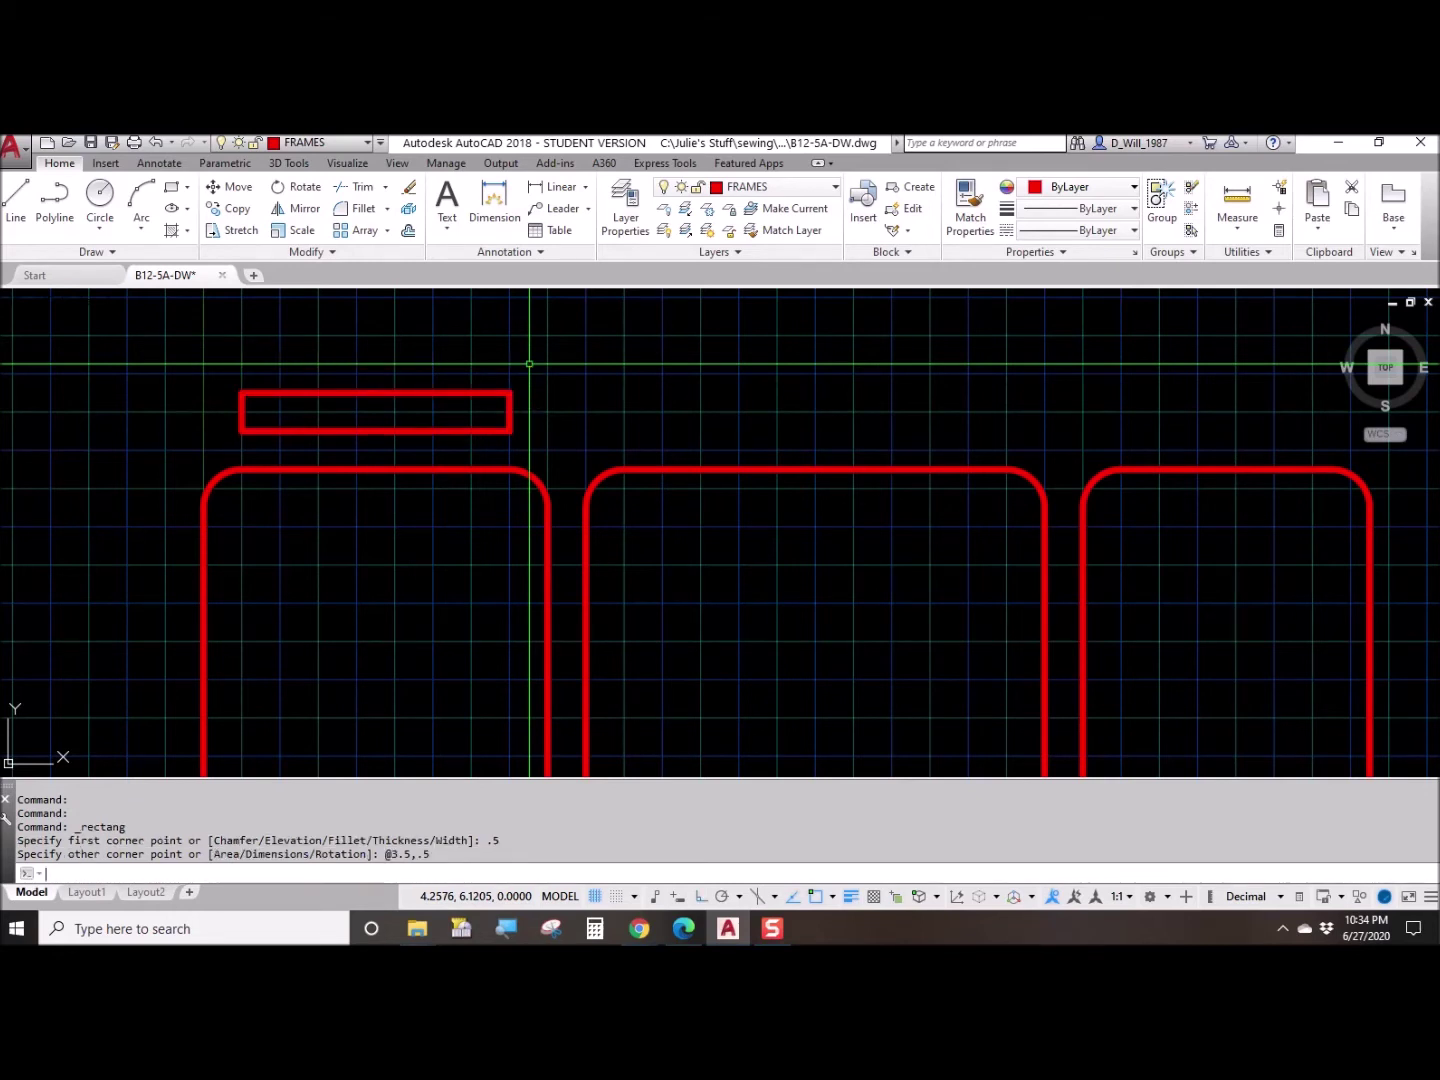
click(241, 470)
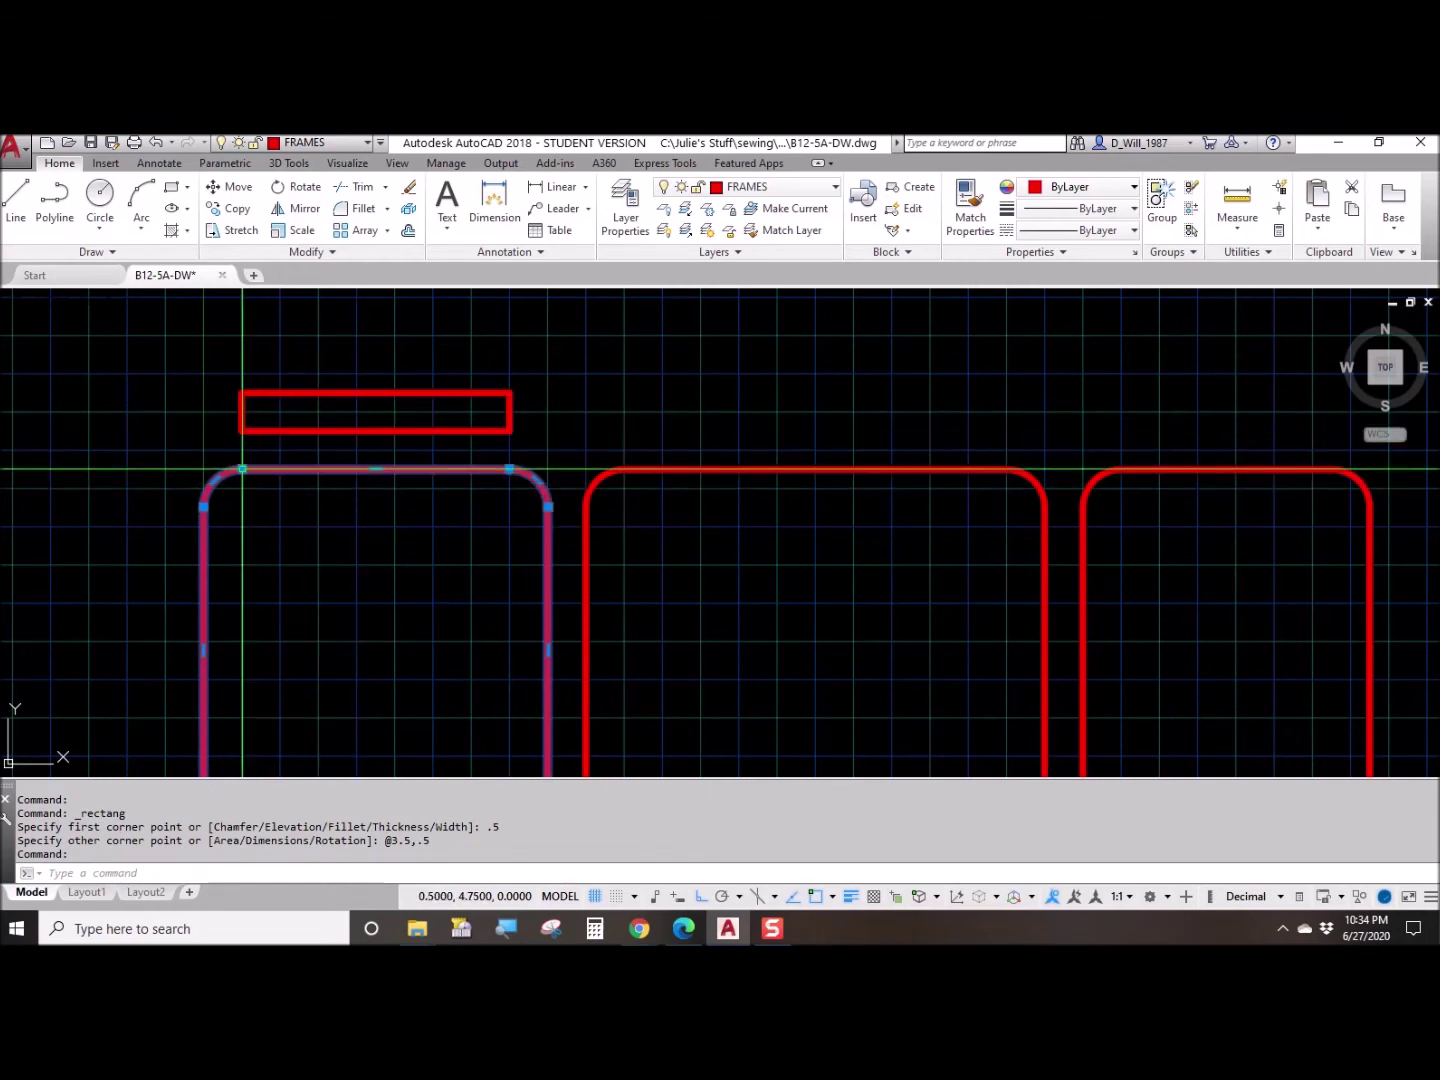
key(Escape)
- Draw a 5 by 0.5 label strip above the middle frame
click(184, 195)
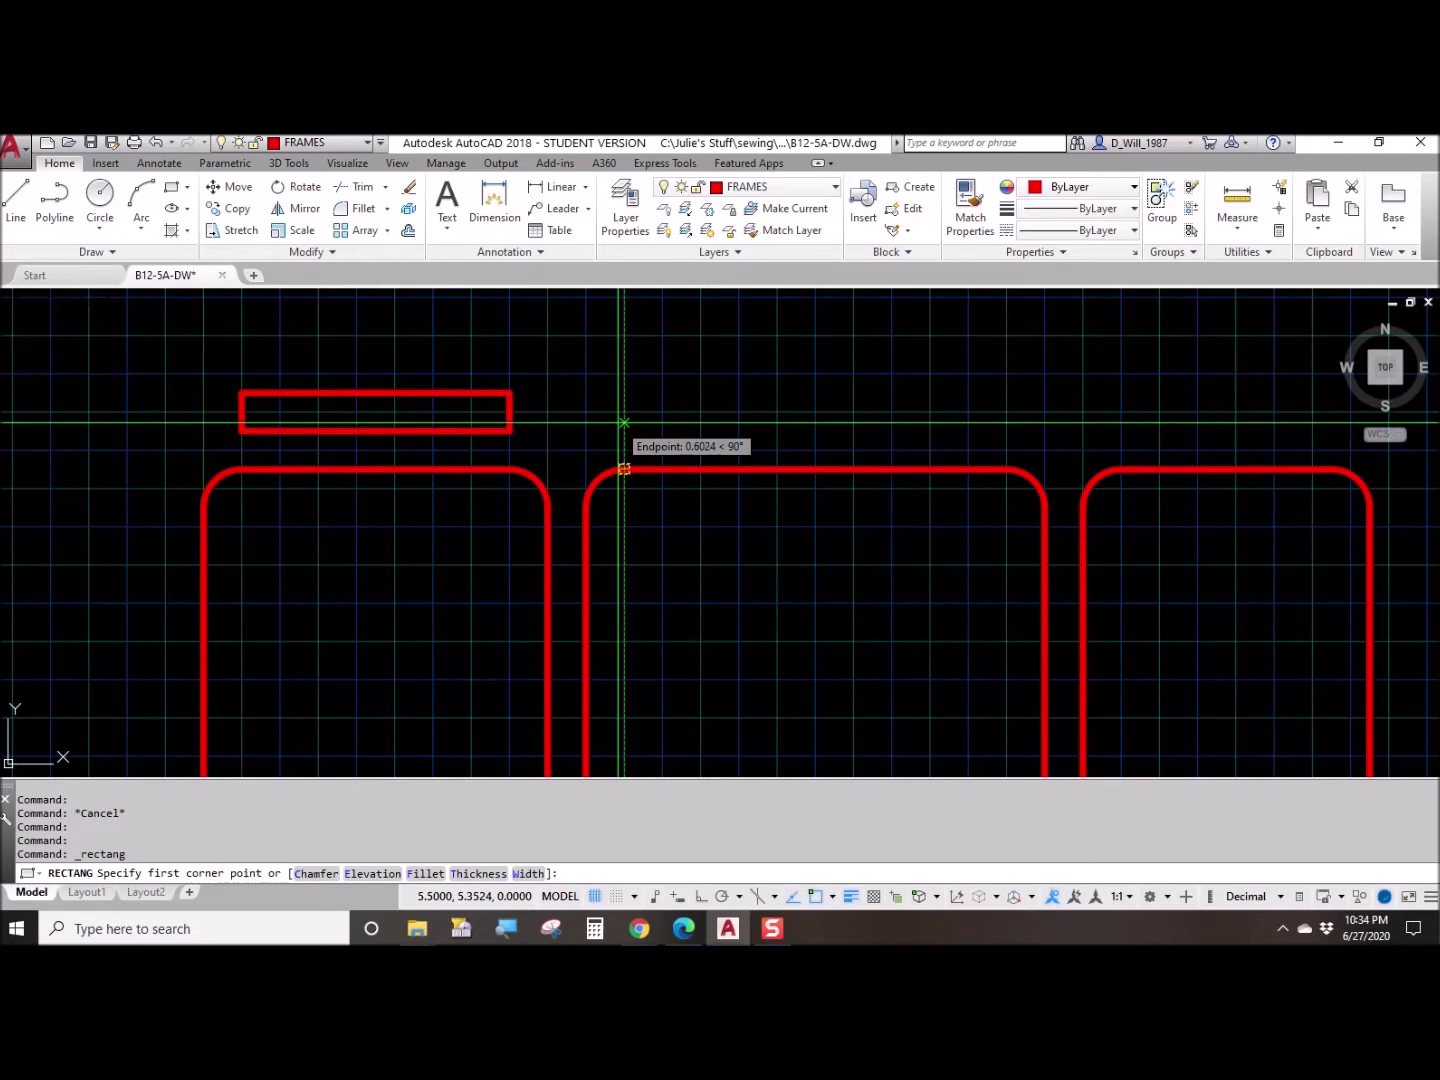
text(.5)
key(Return)
text(@5,)
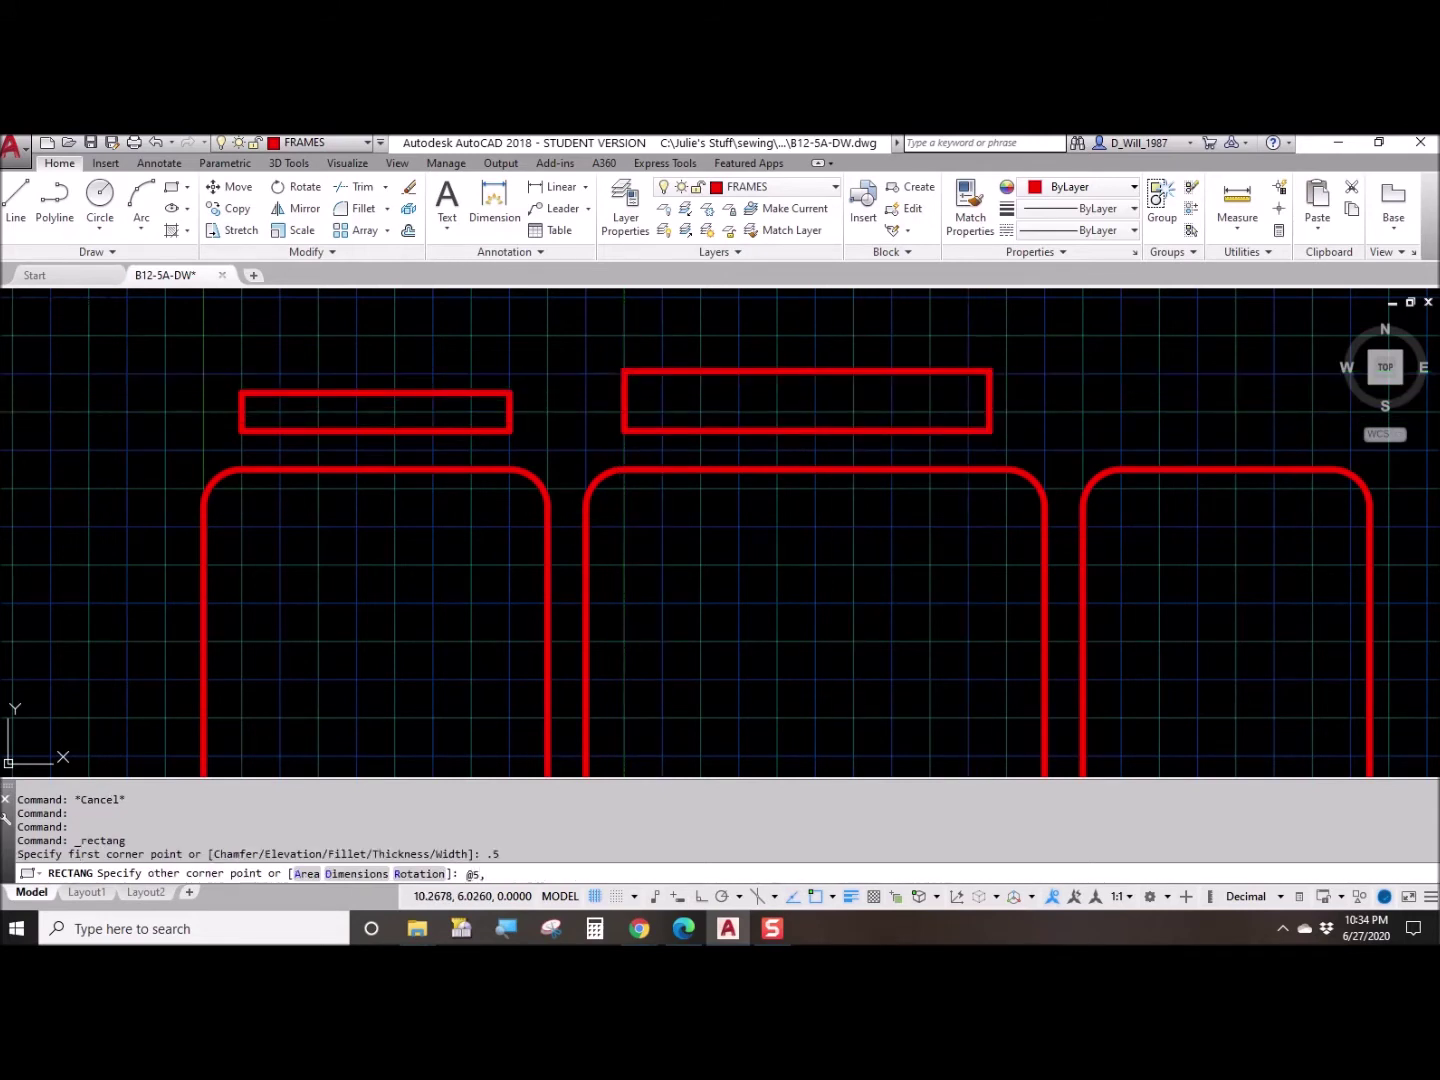
text(.5)
key(Return)
- Draw a 2.75 by 0.5 label strip above the right frame
middle_drag(1059, 454, 901, 460)
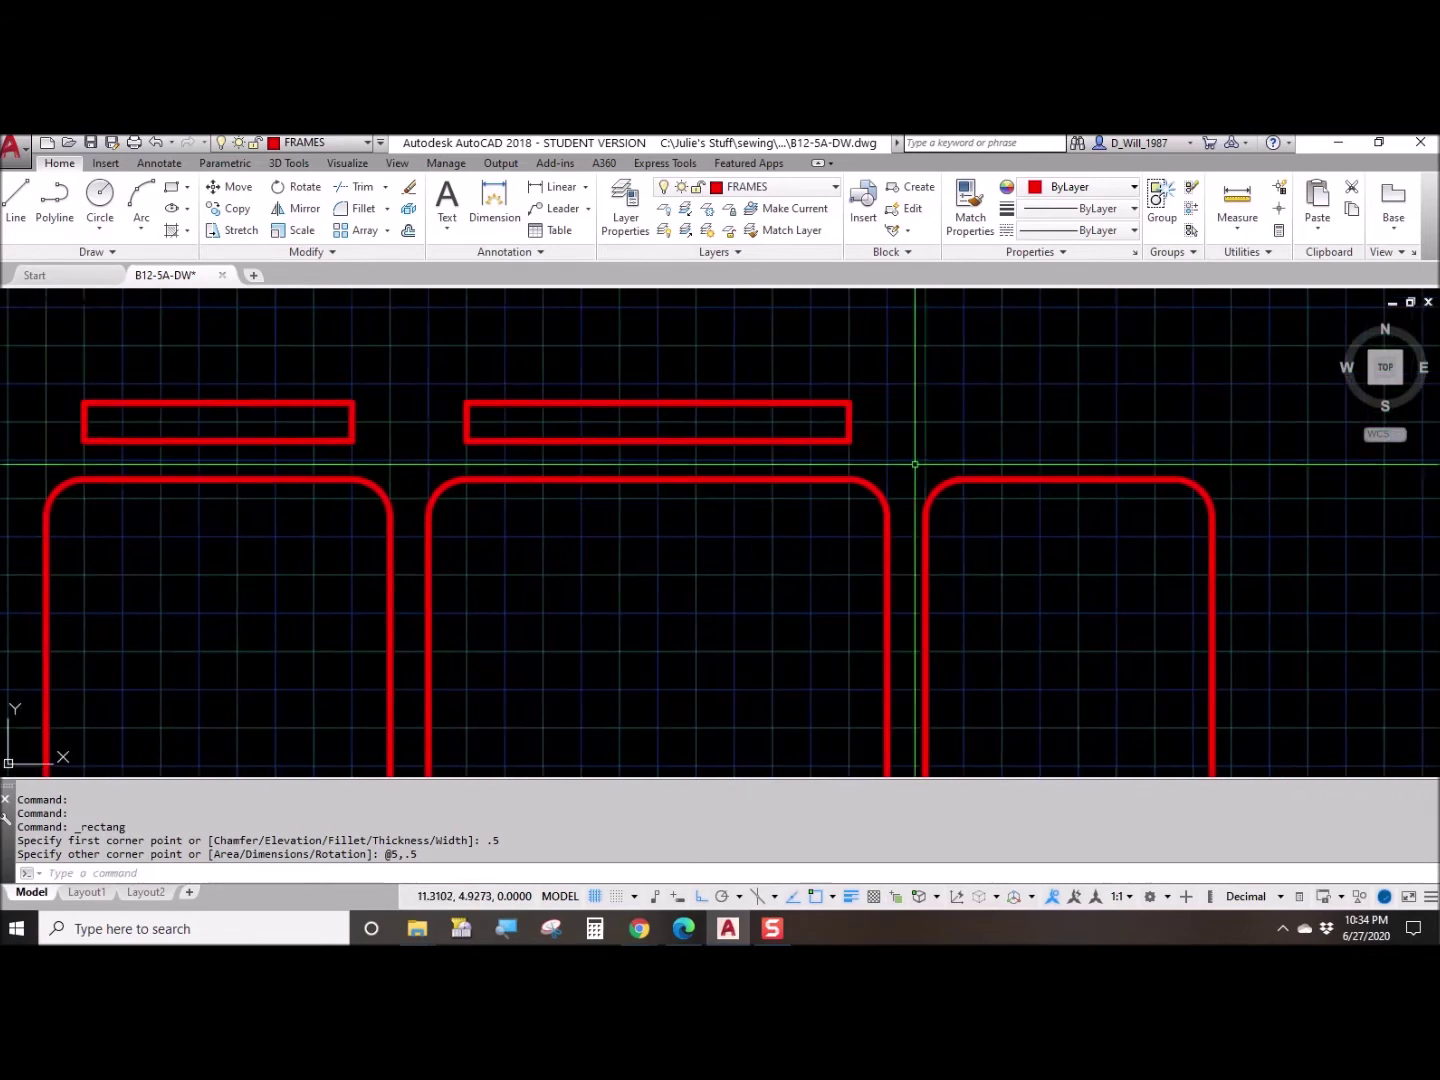
key(Return)
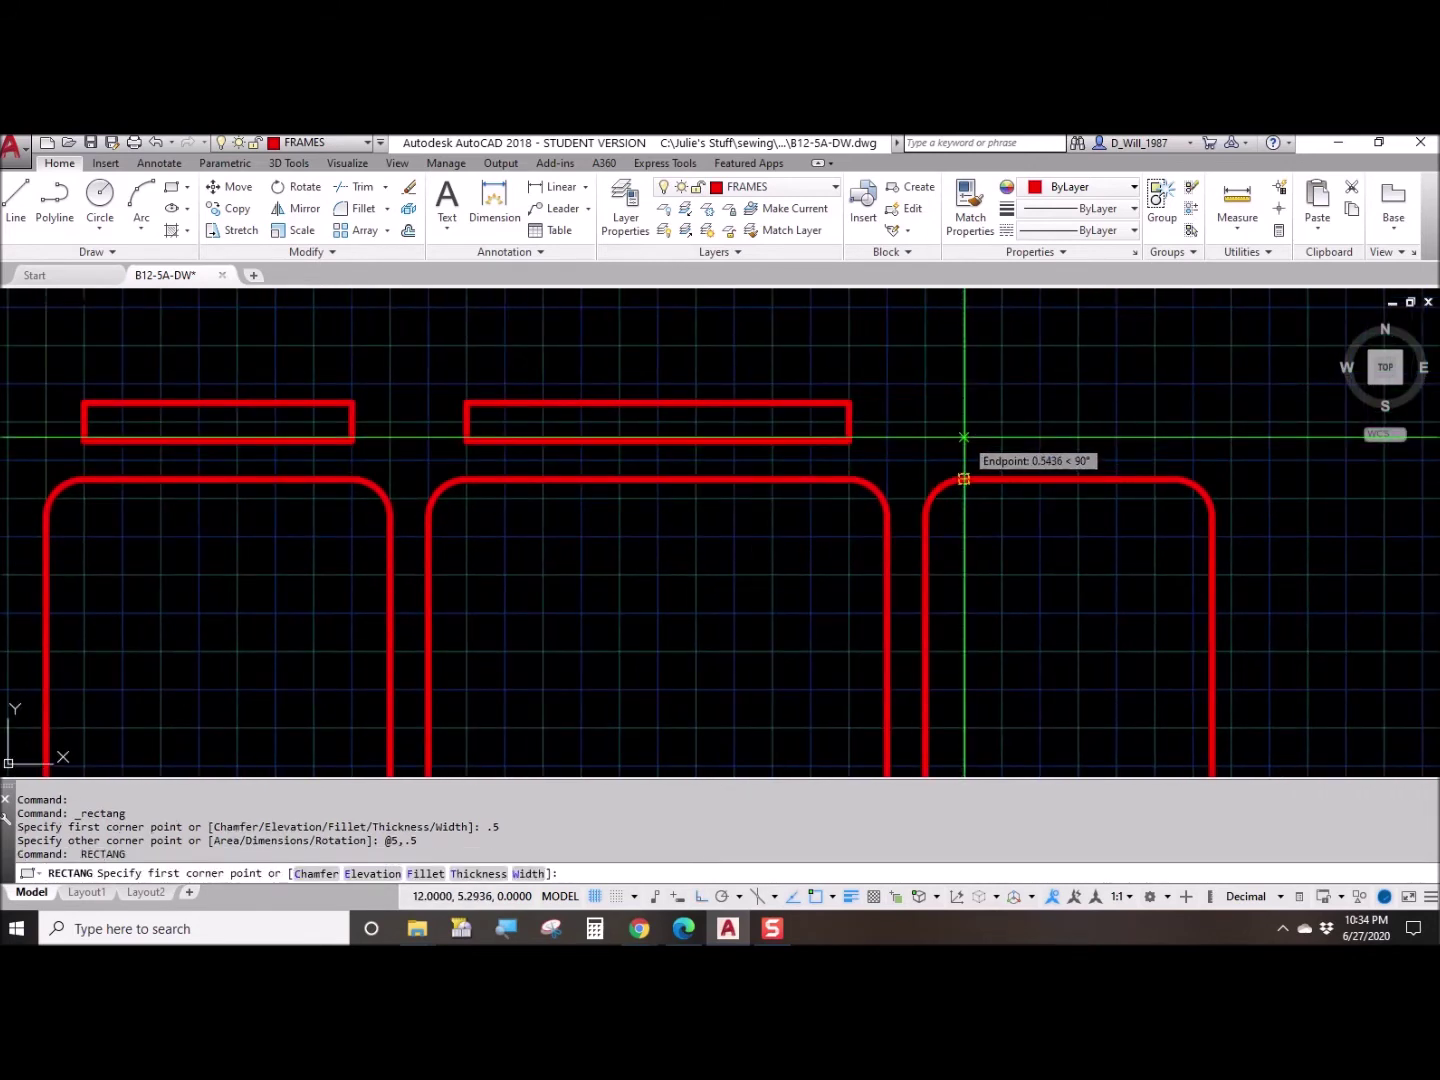
text(.5)
key(Return)
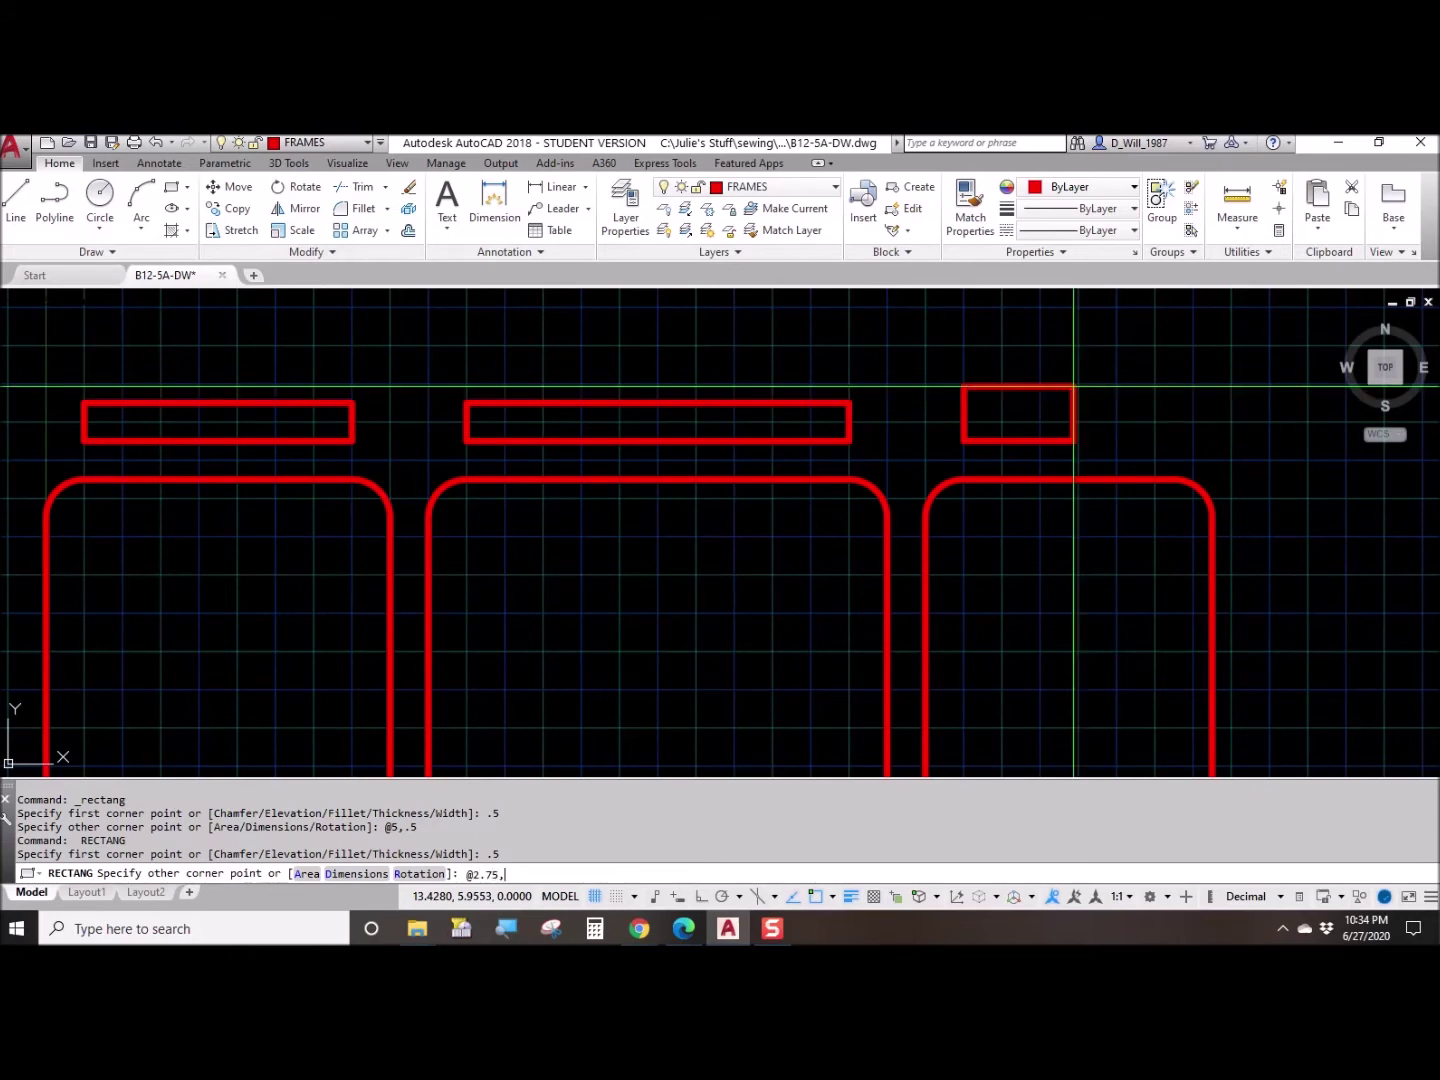
text(.5)
key(Return)
- Recentre the drawing and turn on grid snap
middle_drag(800, 454, 849, 509)
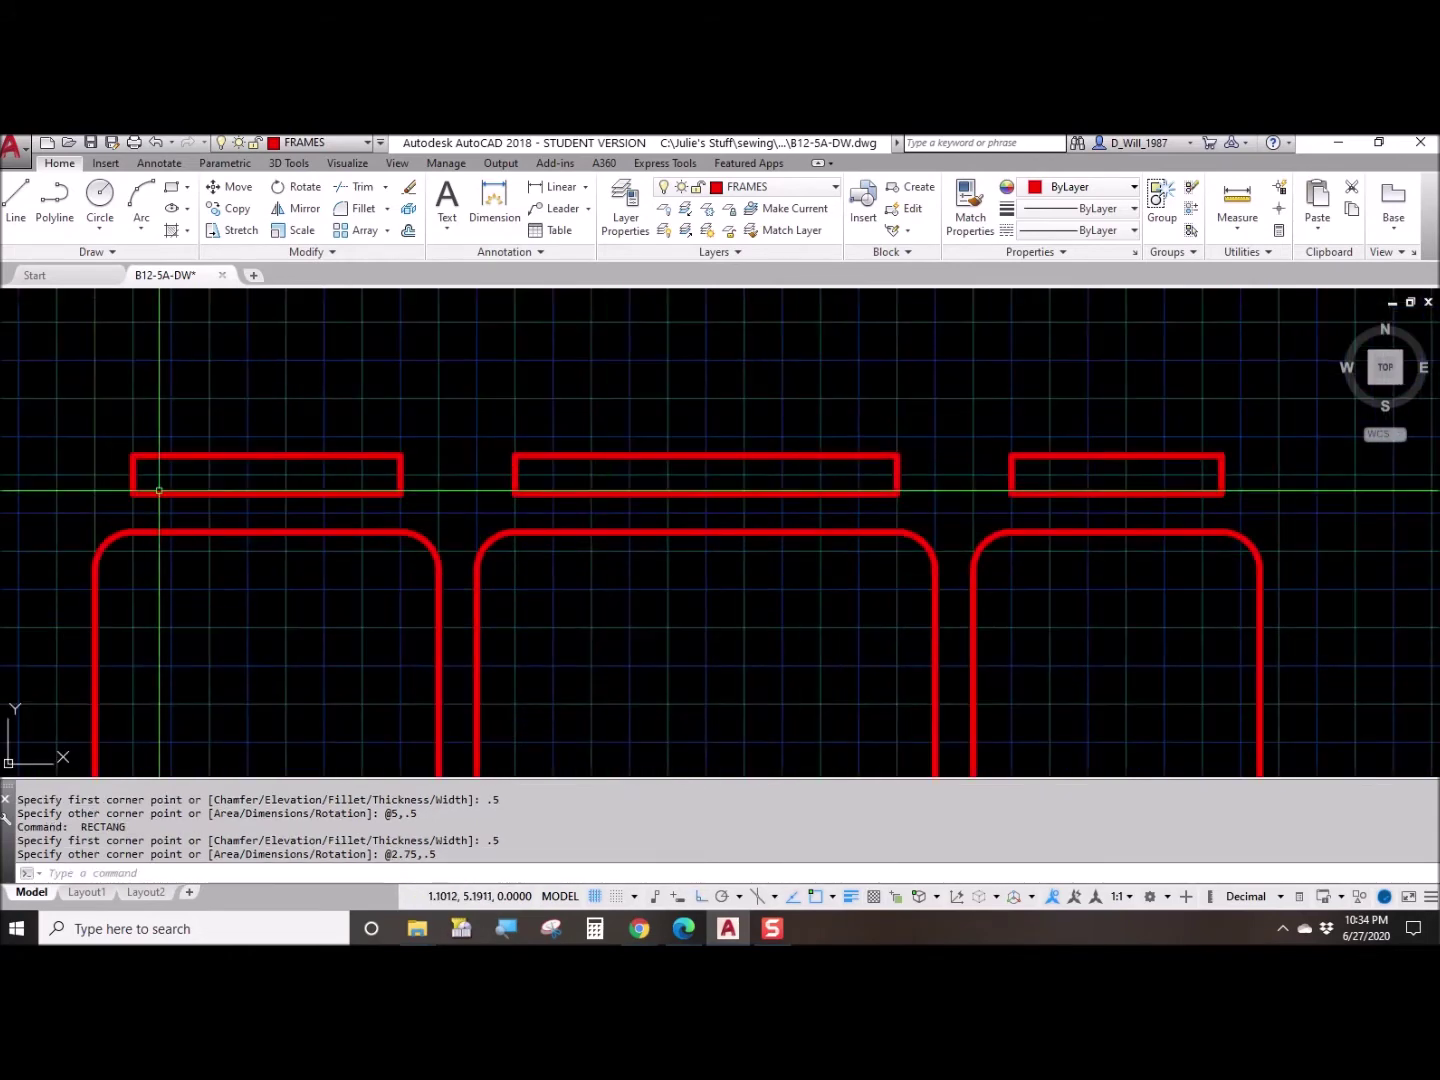
middle_drag(159, 491, 219, 495)
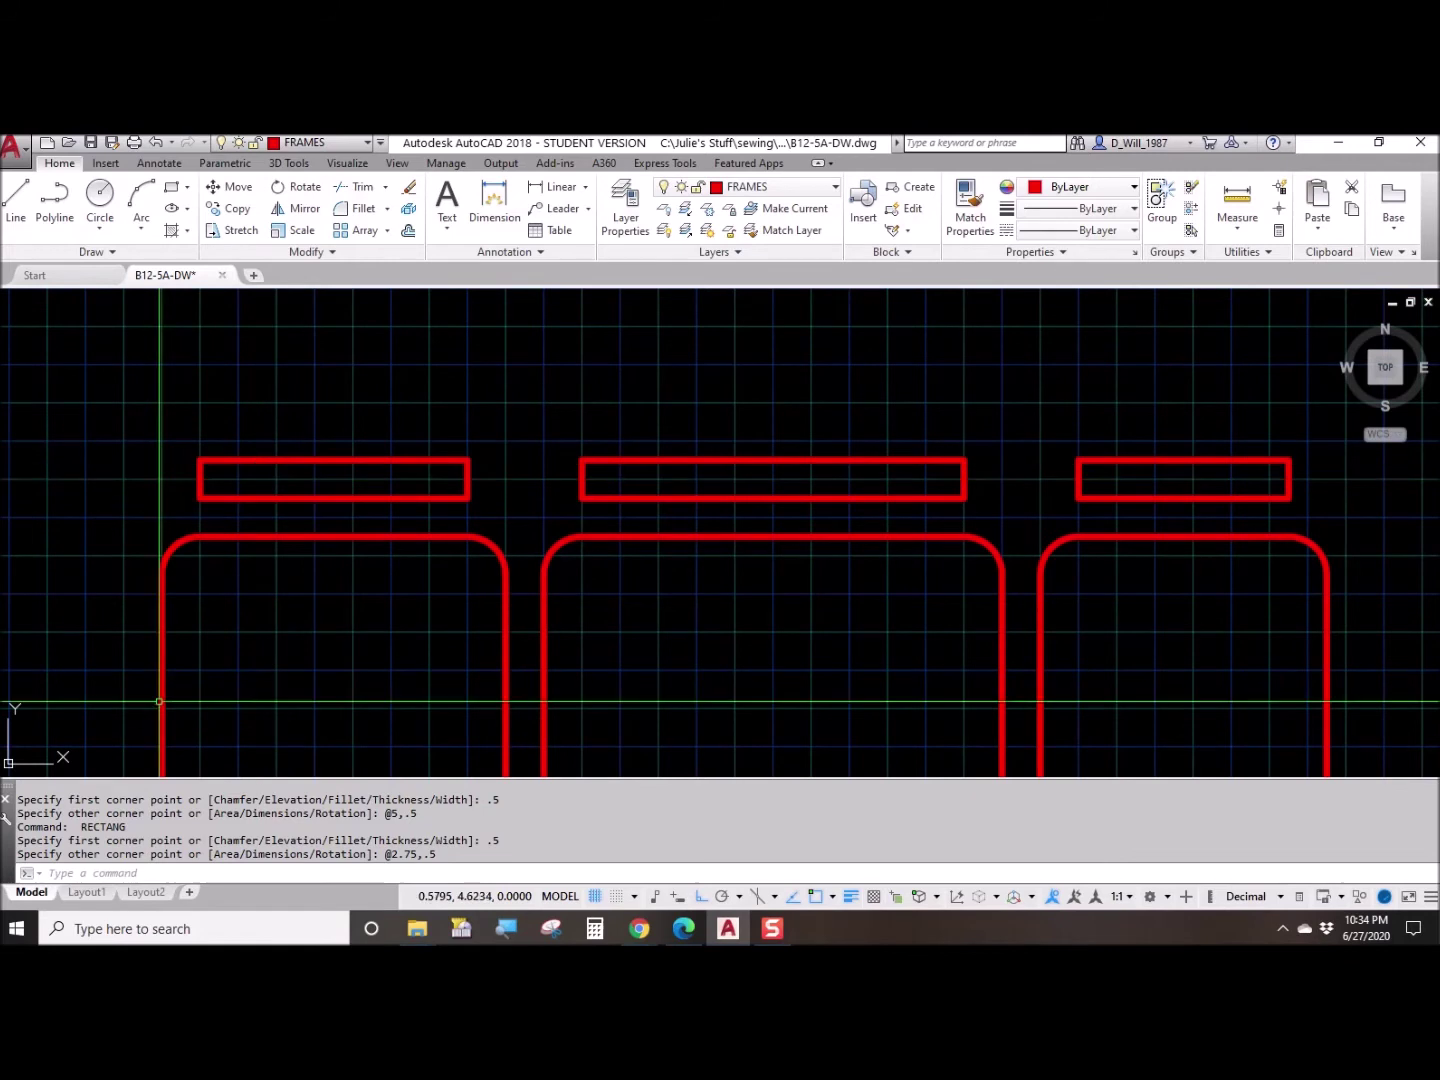
click(614, 899)
click(172, 187)
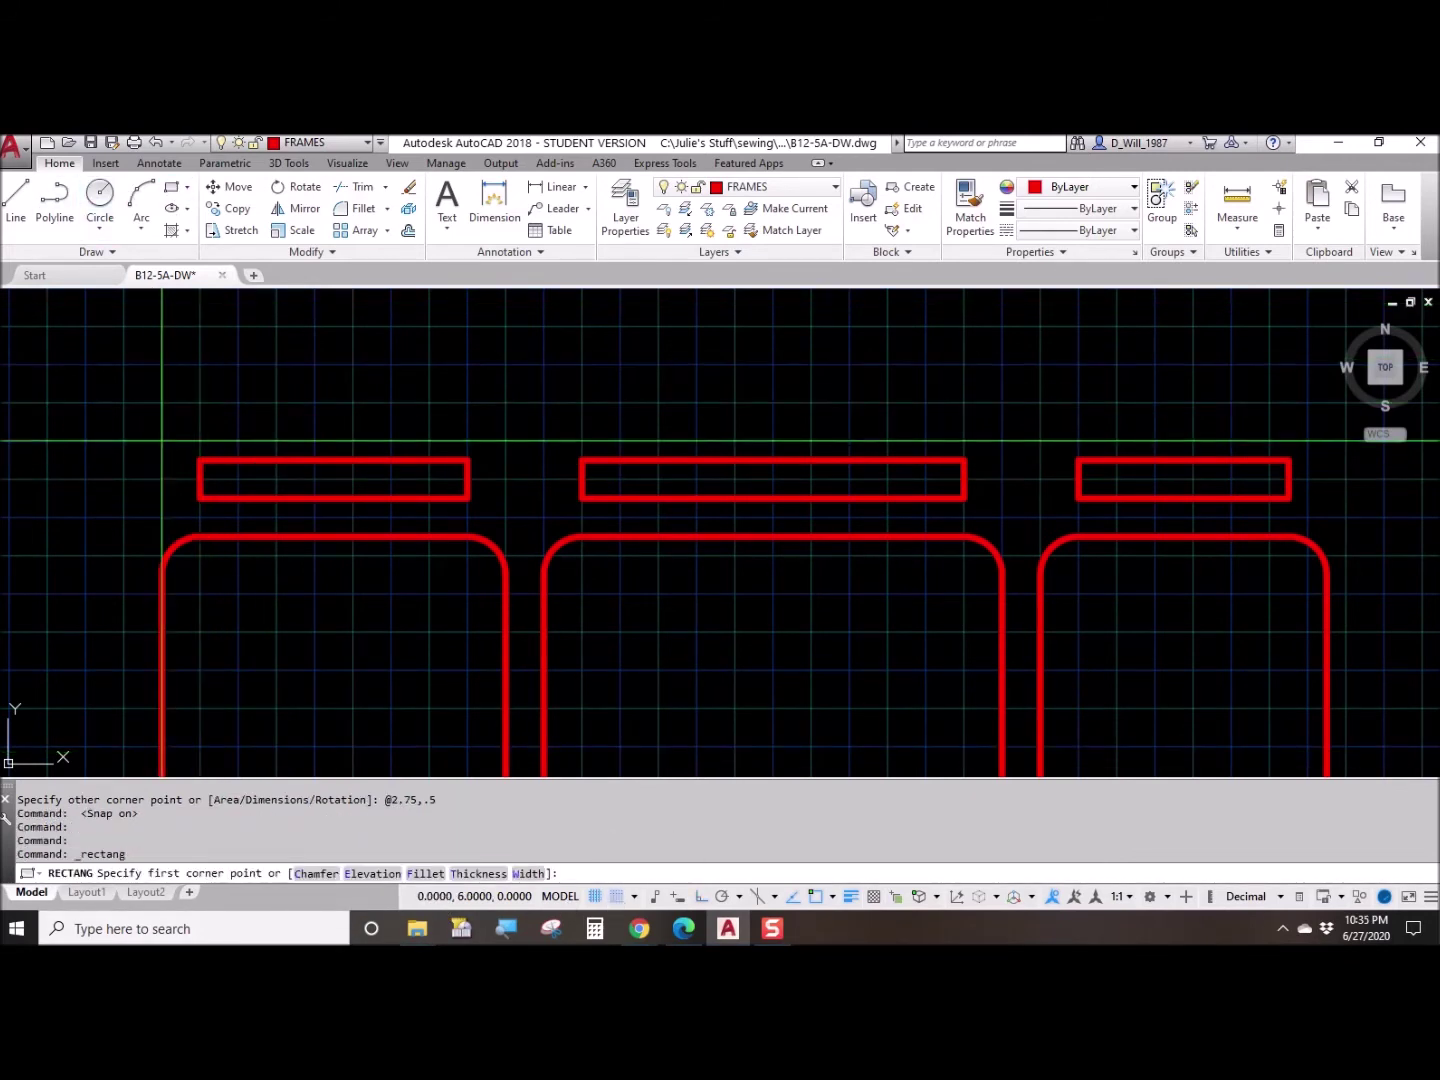
- Set the snap X spacing to .2 in Drafting Settings
click(634, 896)
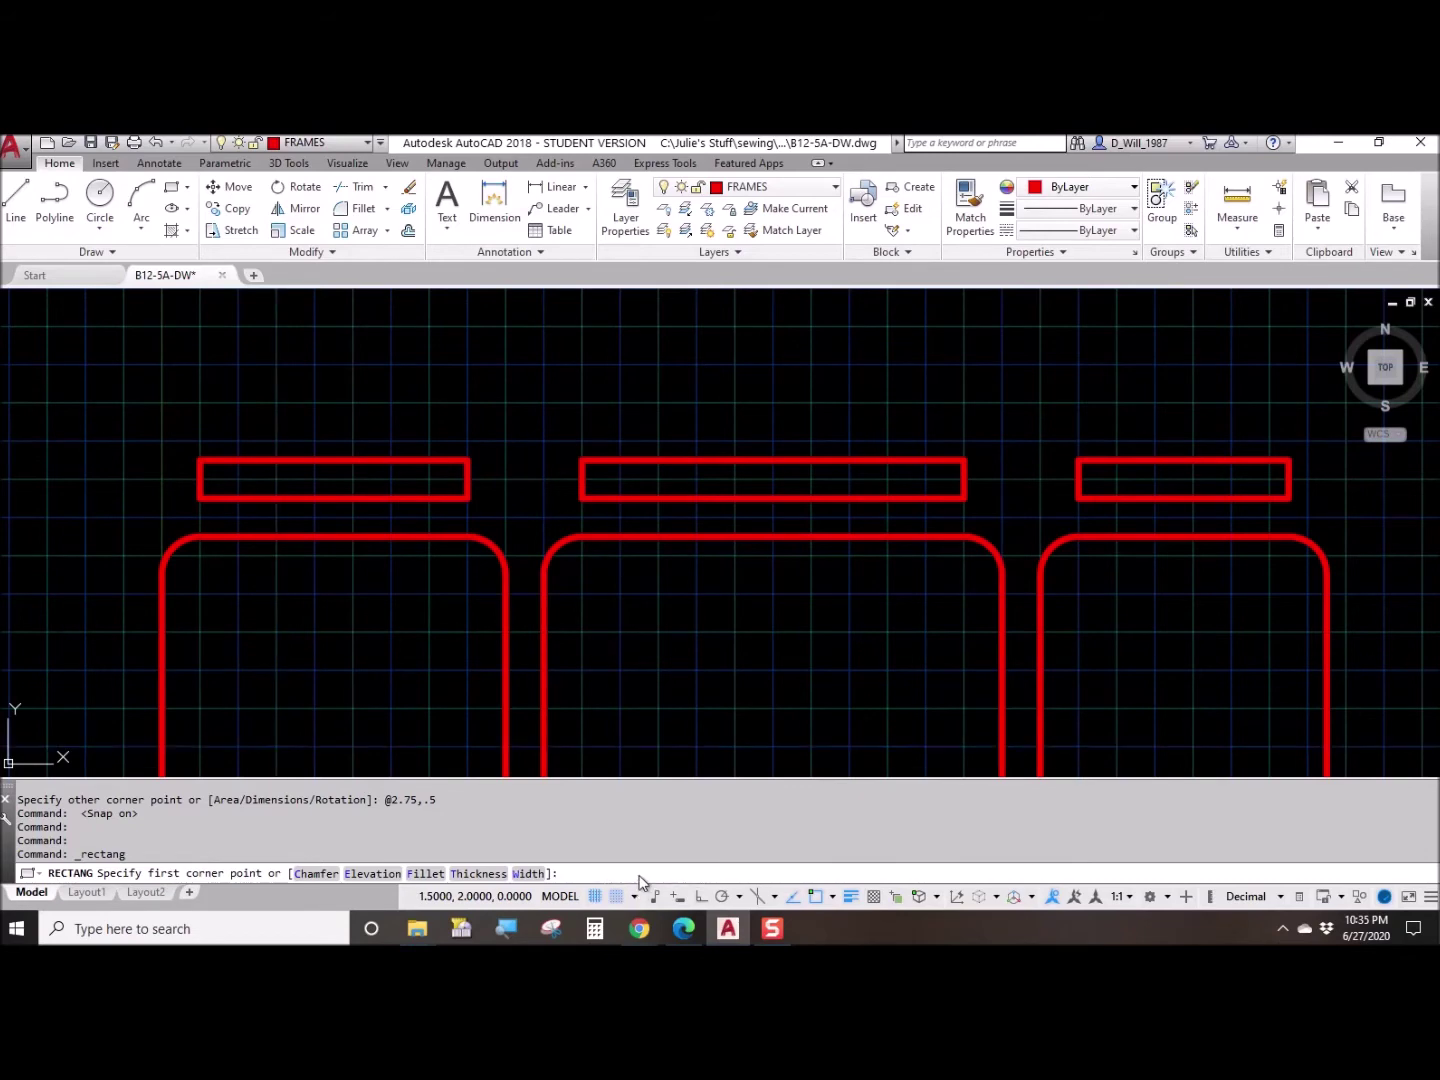
double_click(660, 422)
text(.2500)
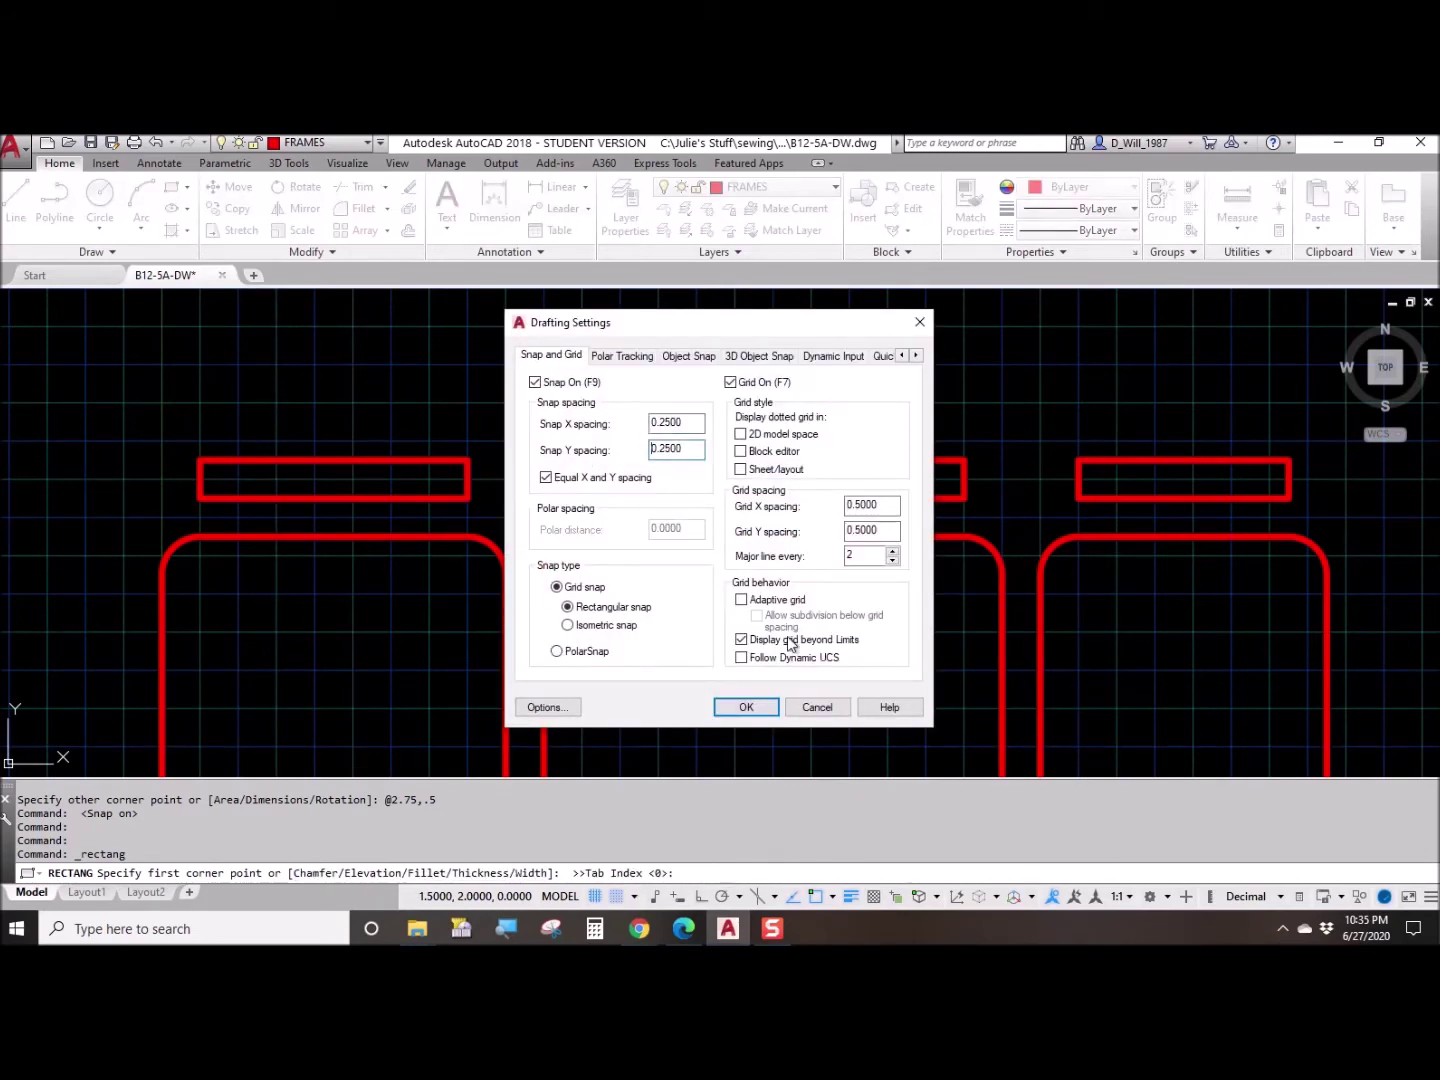
click(746, 707)
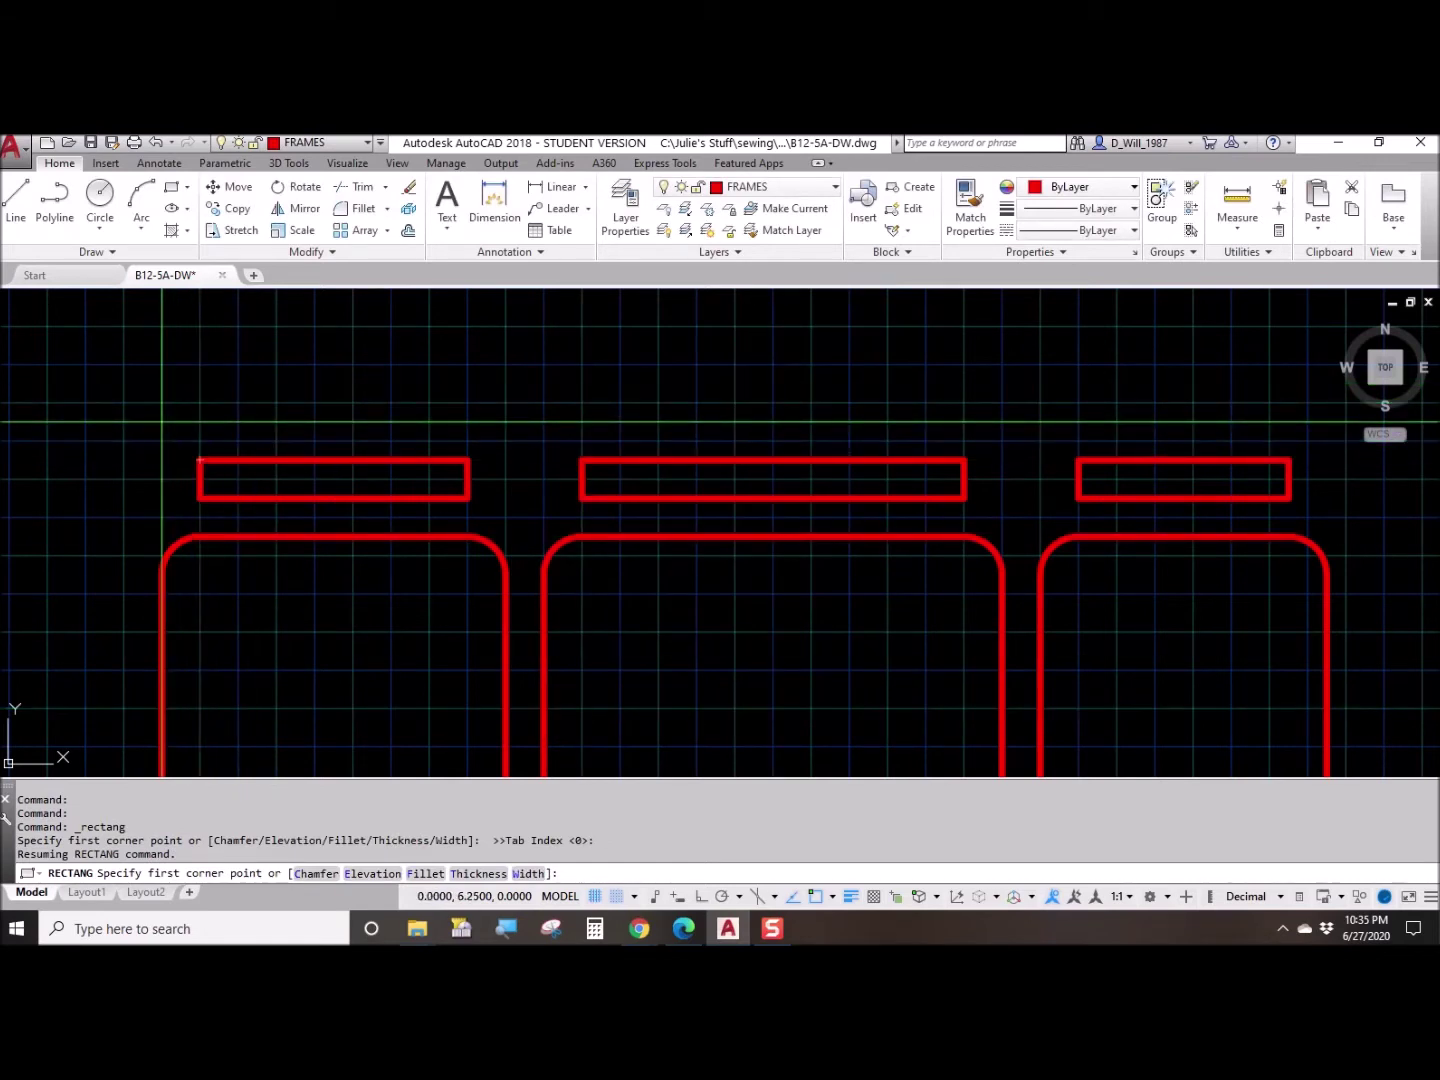
- Draw the 15.25 by 3.25 title rectangle above the label strips
click(162, 422)
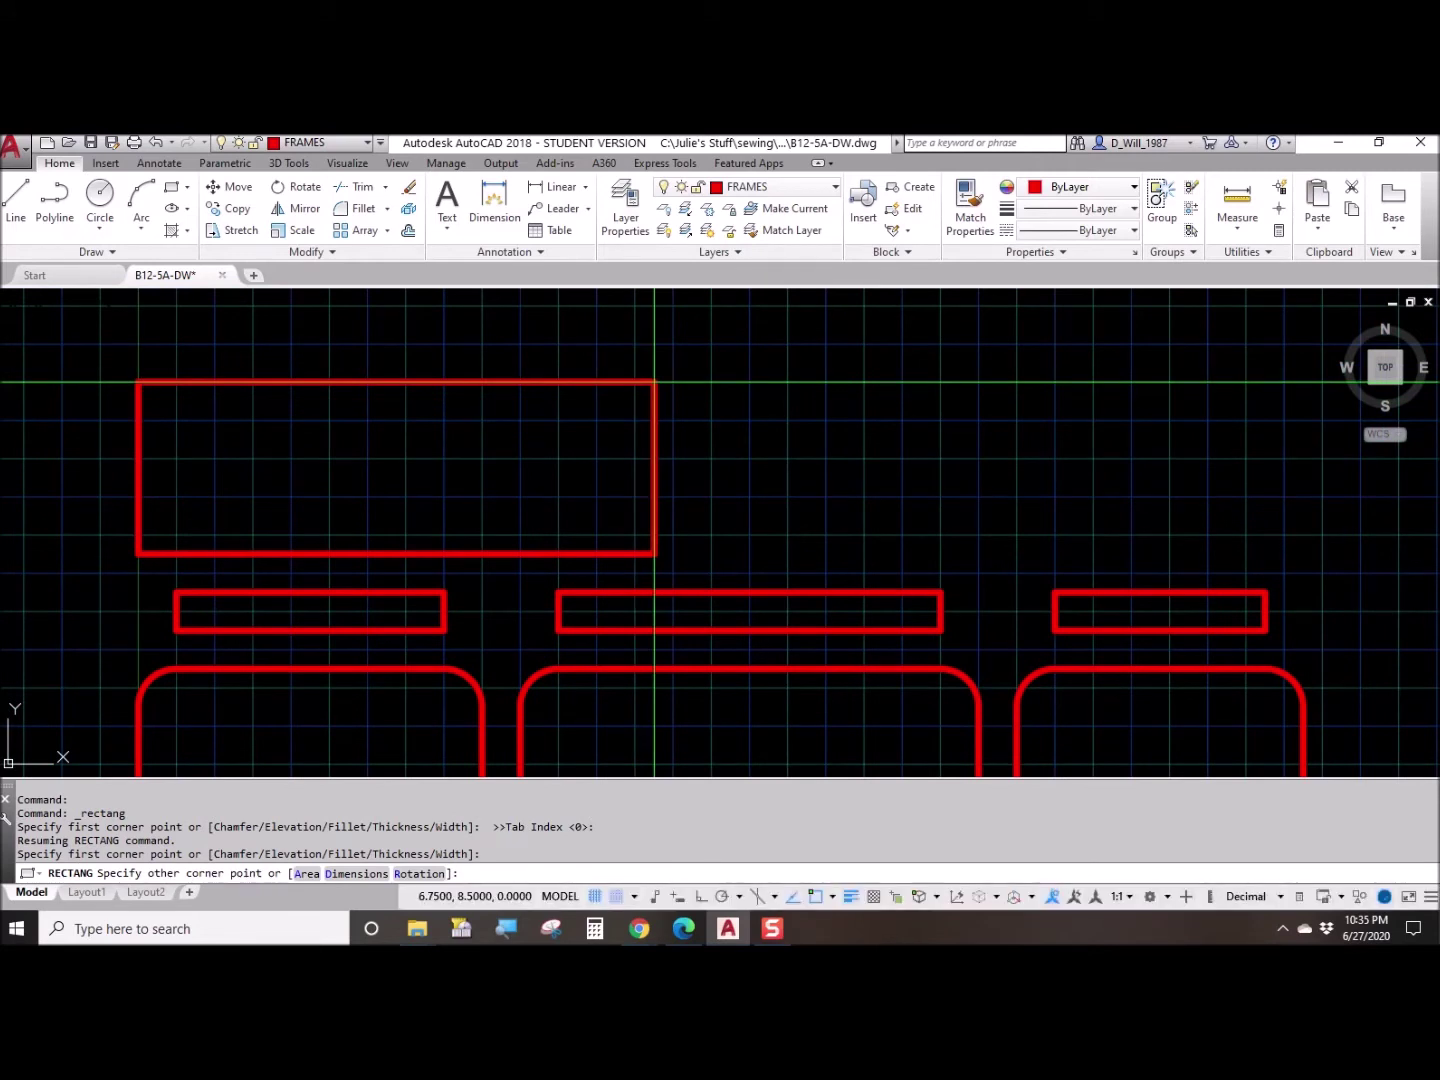
text(@15.25,3.25)
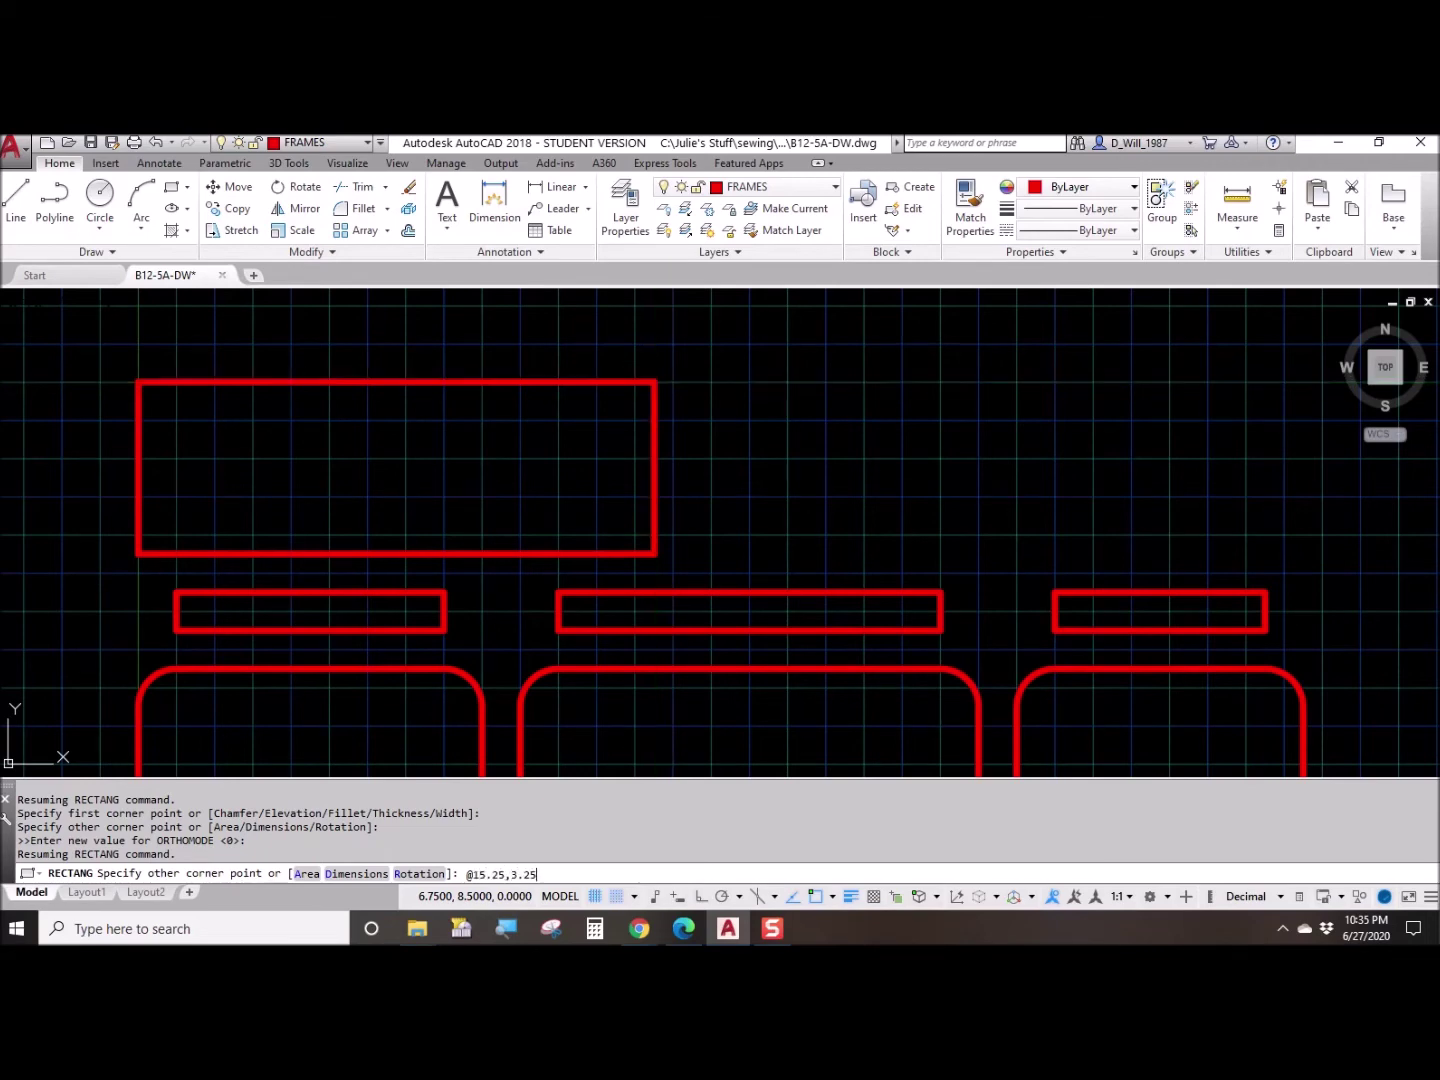
key(Return)
scroll(423, 370, down, 1)
scroll(423, 370, down, 1)
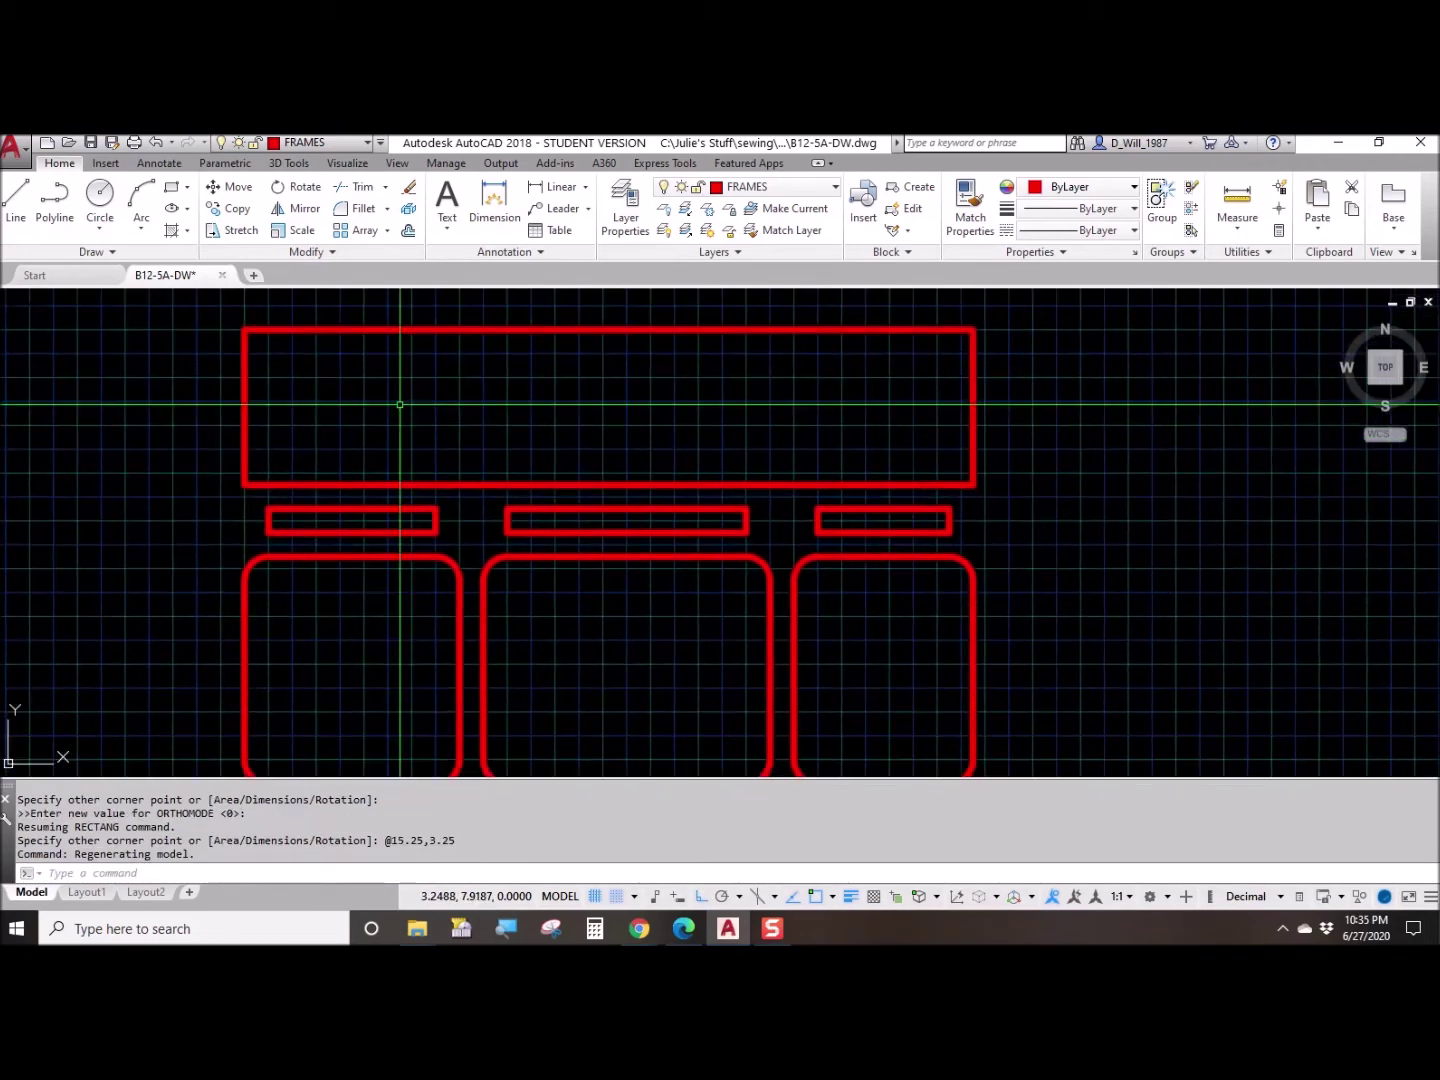
- Round all corners of the title rectangle with a polyline fillet
text(f)
key(Return)
text(p)
key(Return)
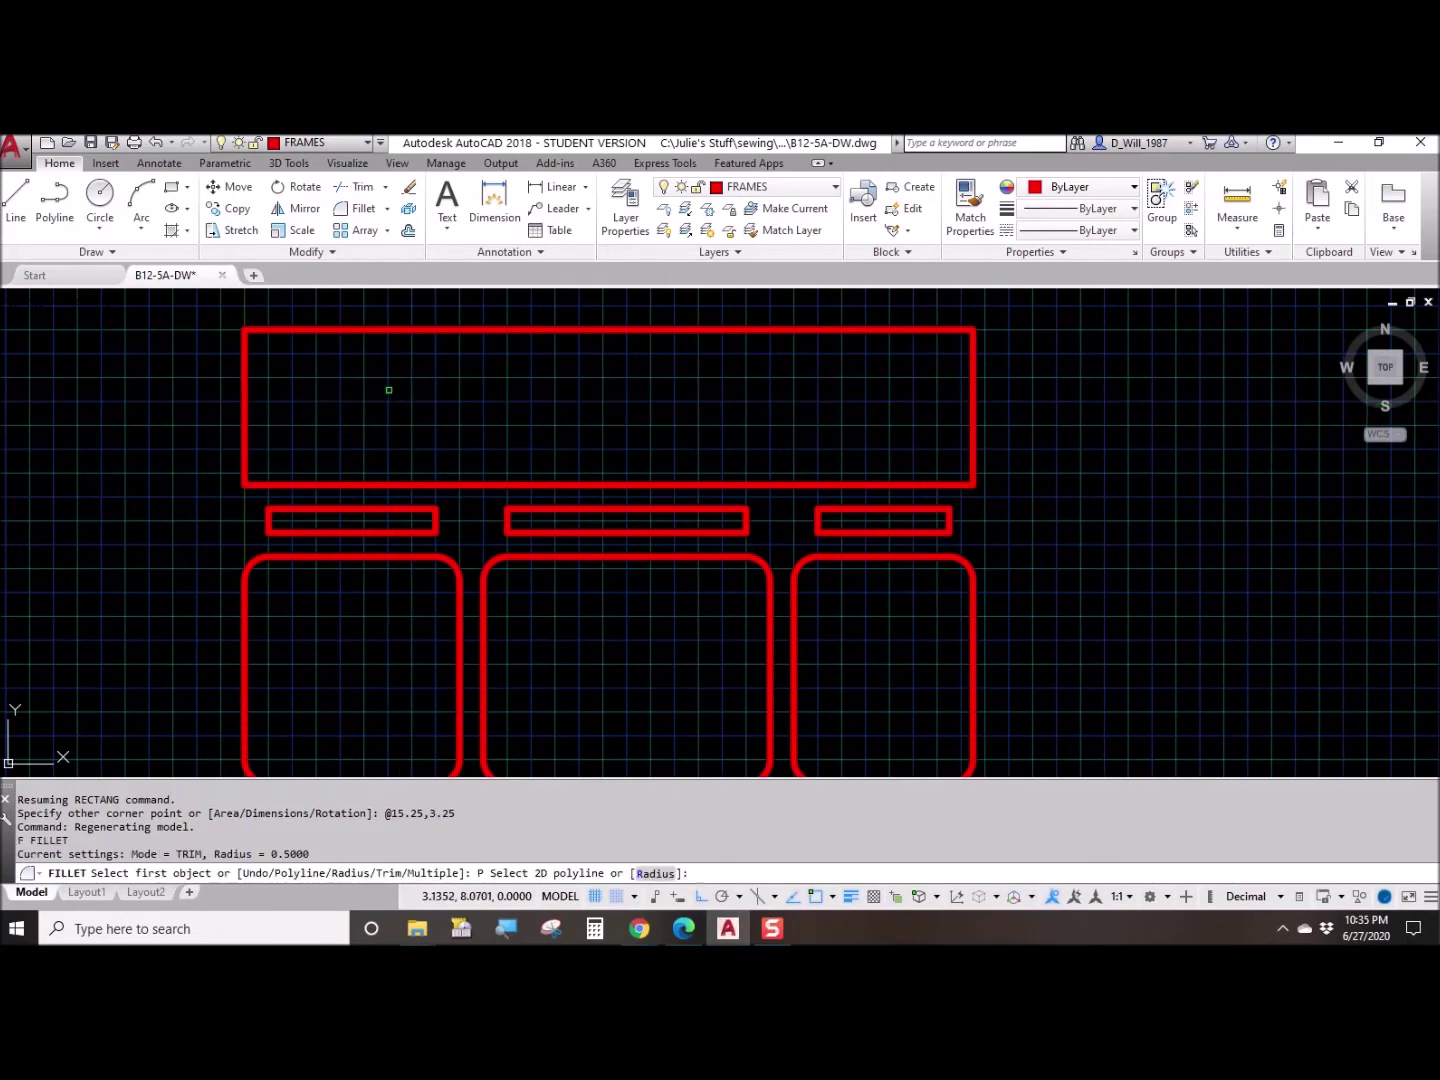
click(399, 328)
key(Escape)
mouse_move(436, 472)
middle_down()
mouse_move(464, 425)
mouse_move(548, 437)
middle_up()
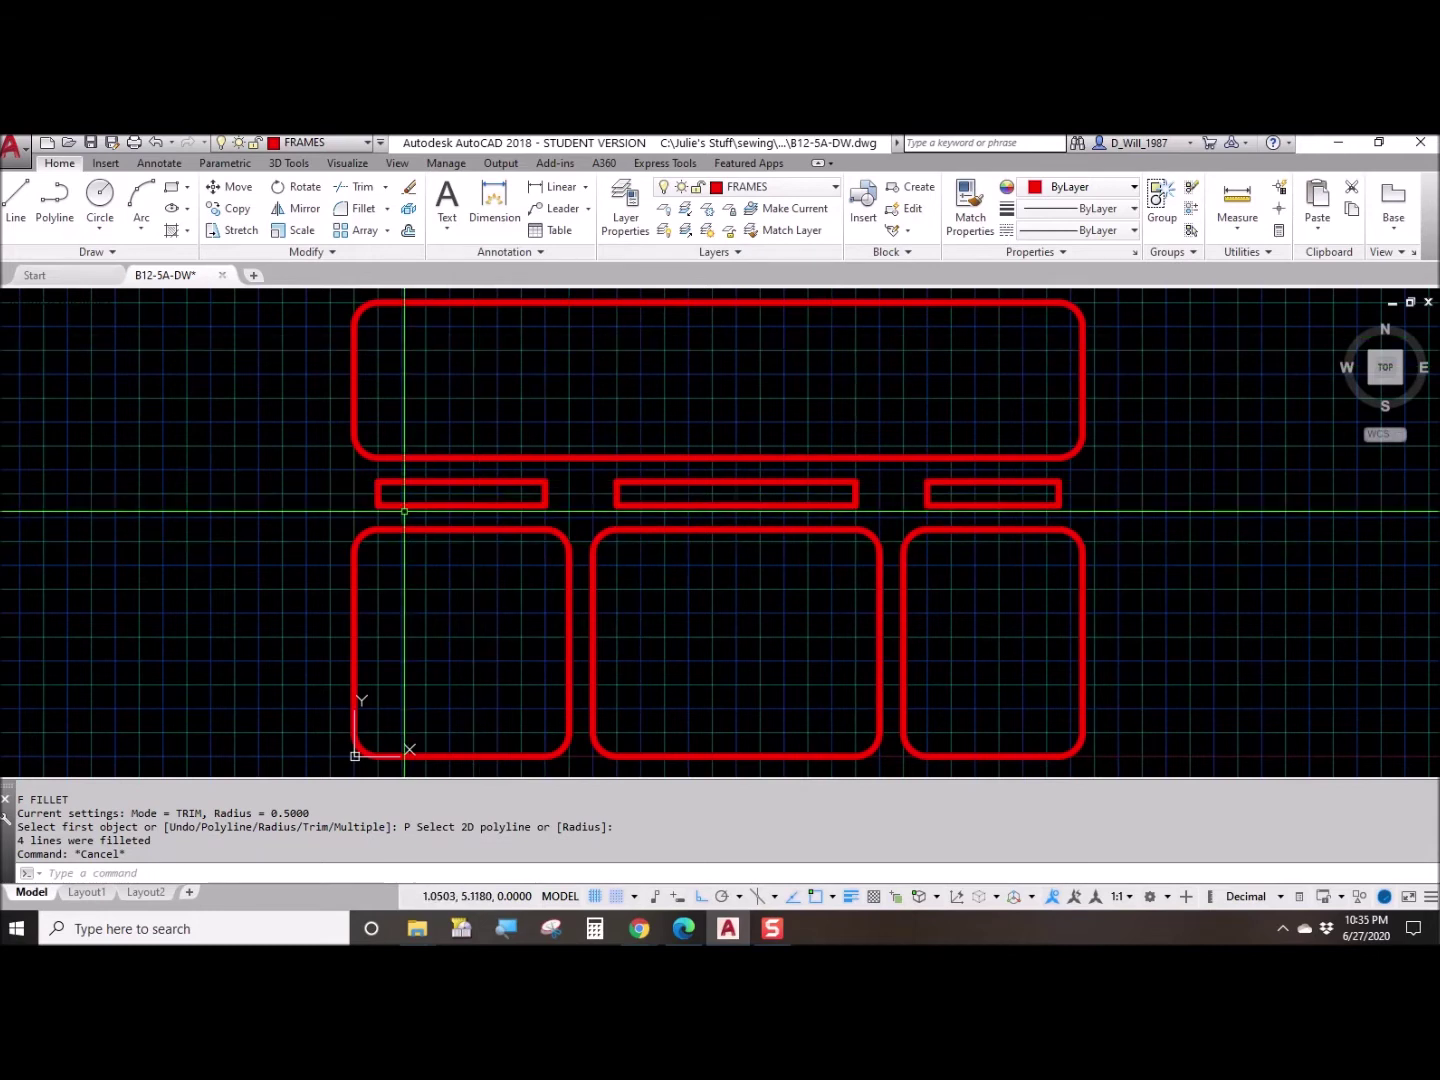
middle_drag(657, 310, 660, 321)
click(616, 216)
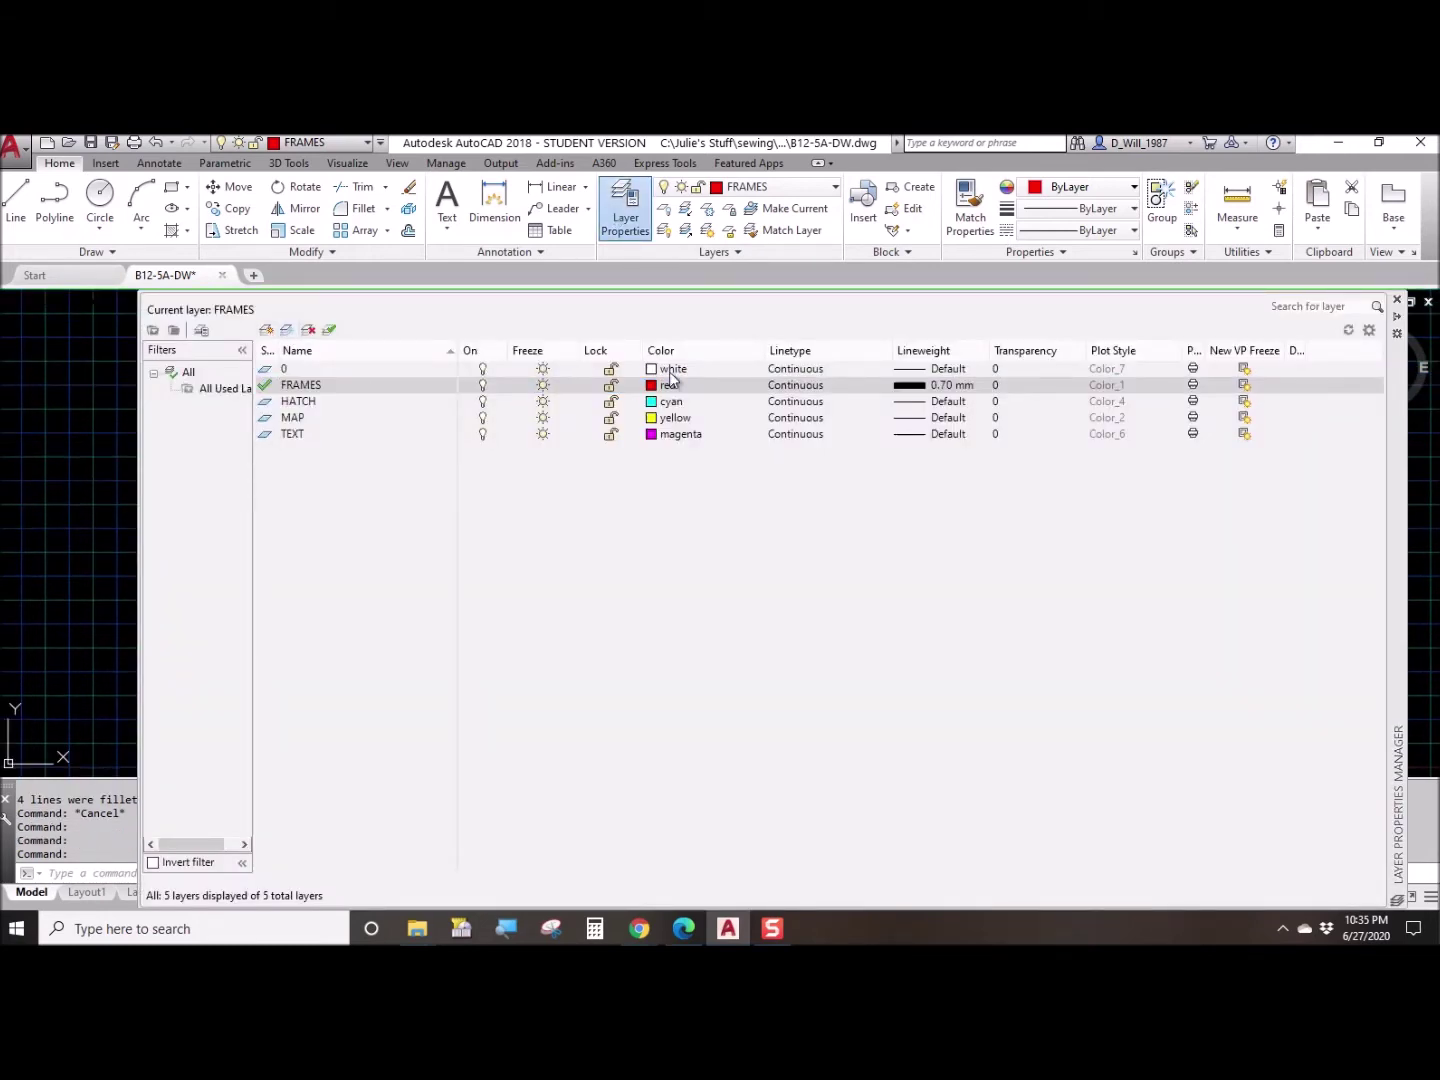
- Make layer 0 current and close the Layer Properties palette
click(331, 369)
double_click(331, 369)
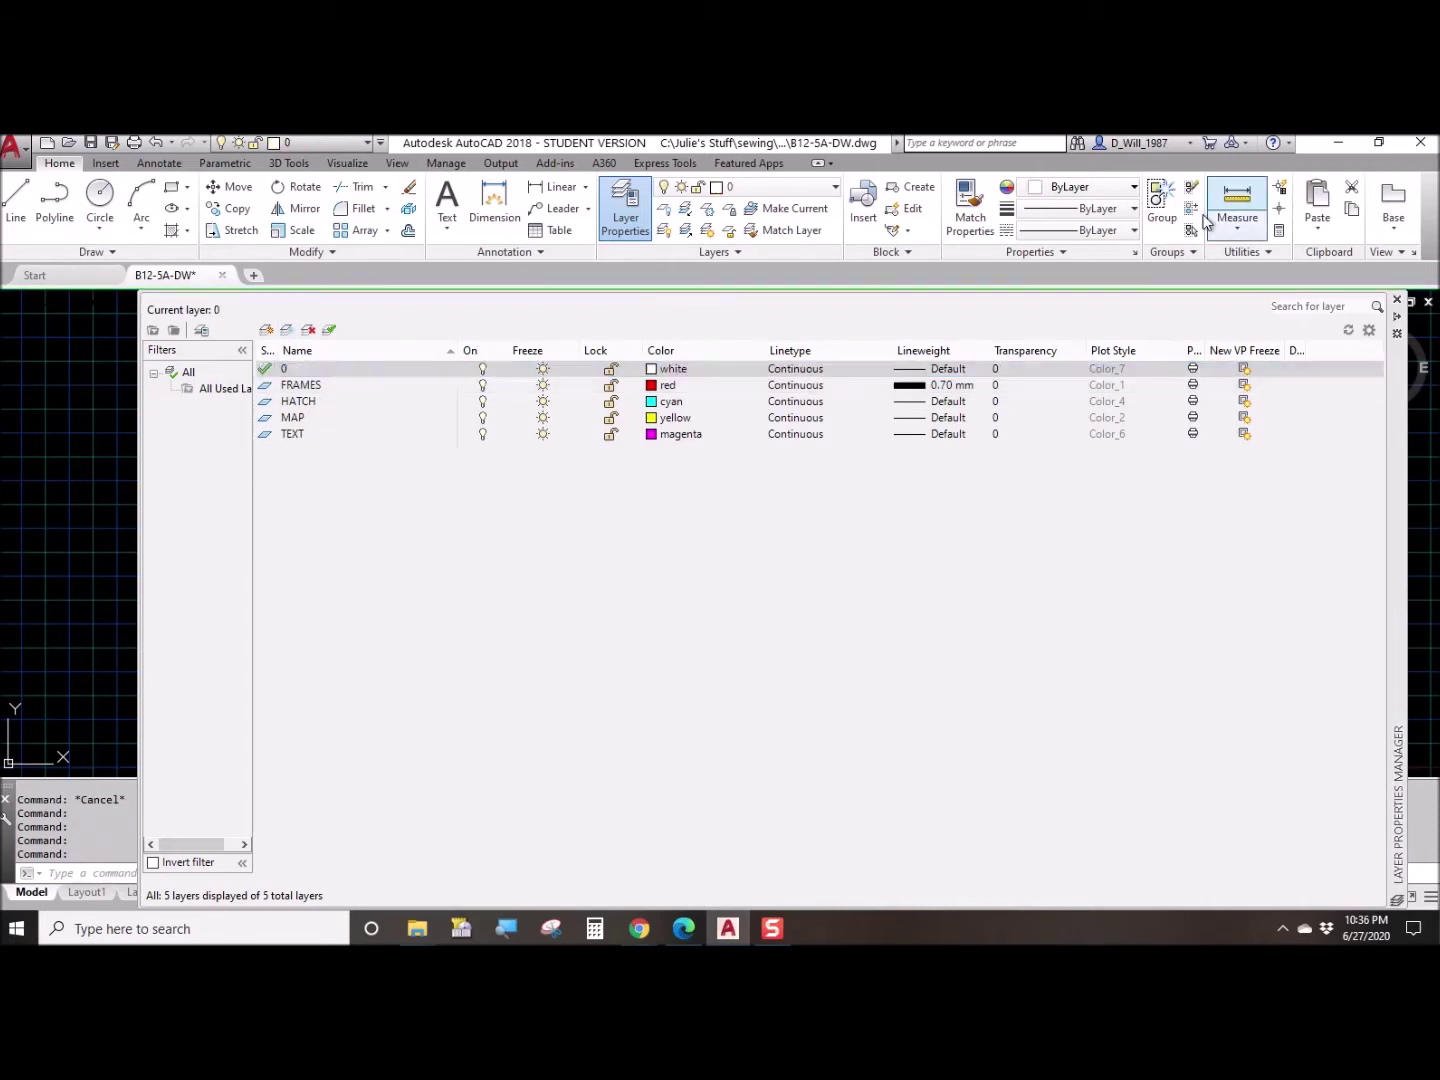
click(1397, 297)
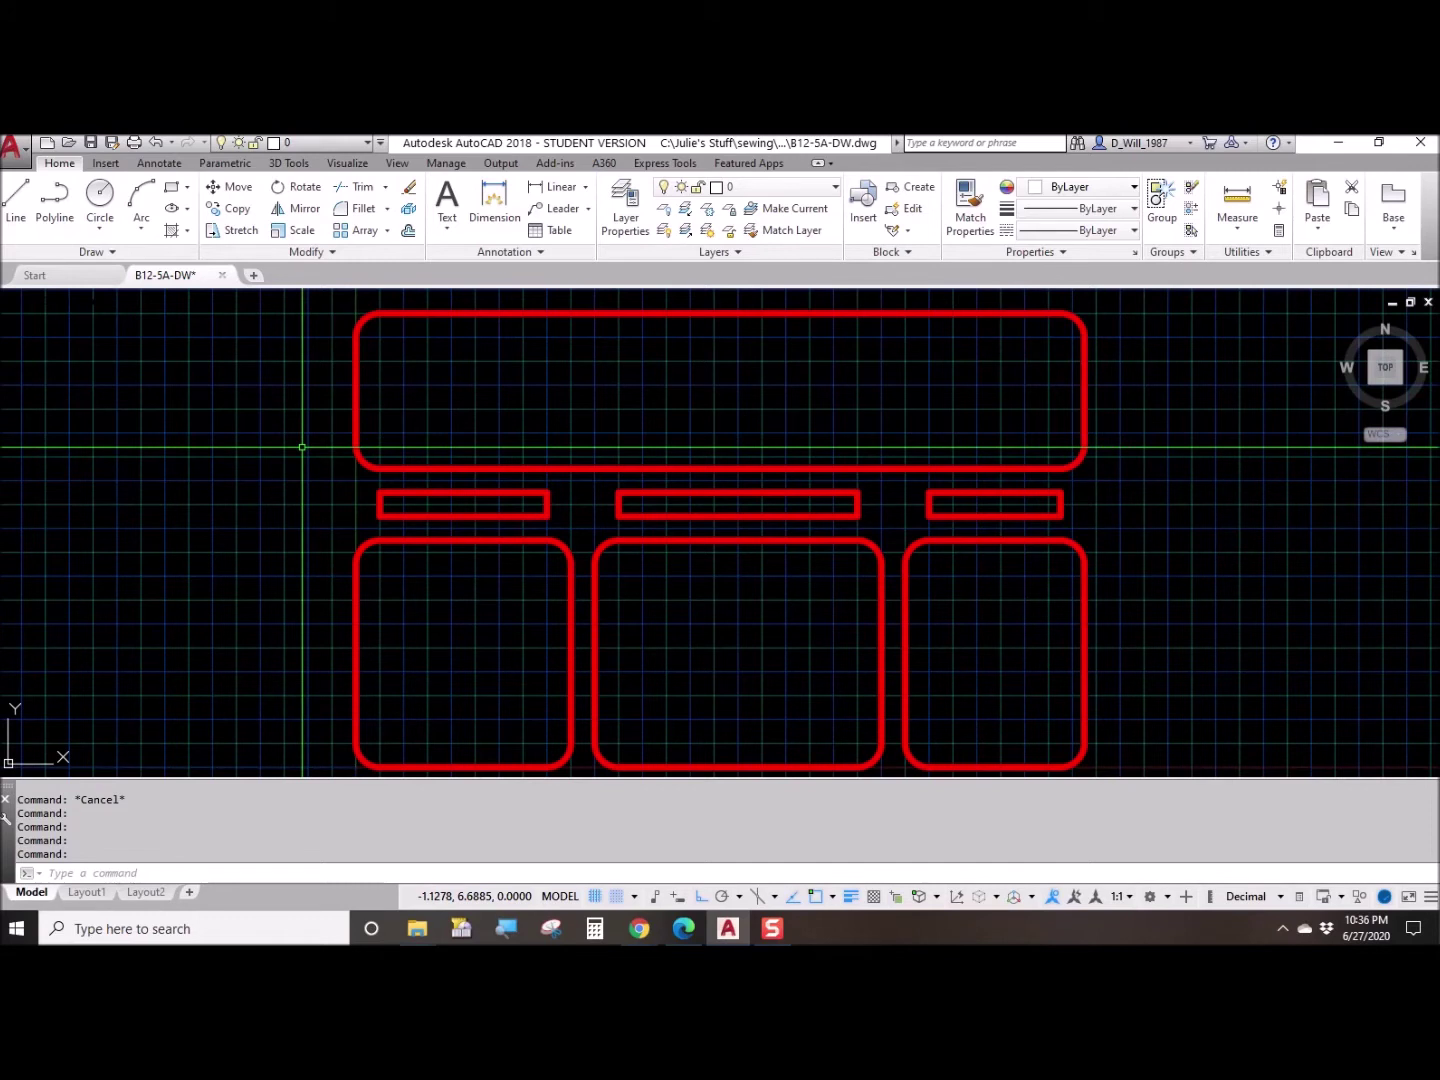
click(16, 194)
- Draw two horizontal guide lines spanning the title frame
click(356, 337)
click(1084, 336)
key(Return)
key(Return)
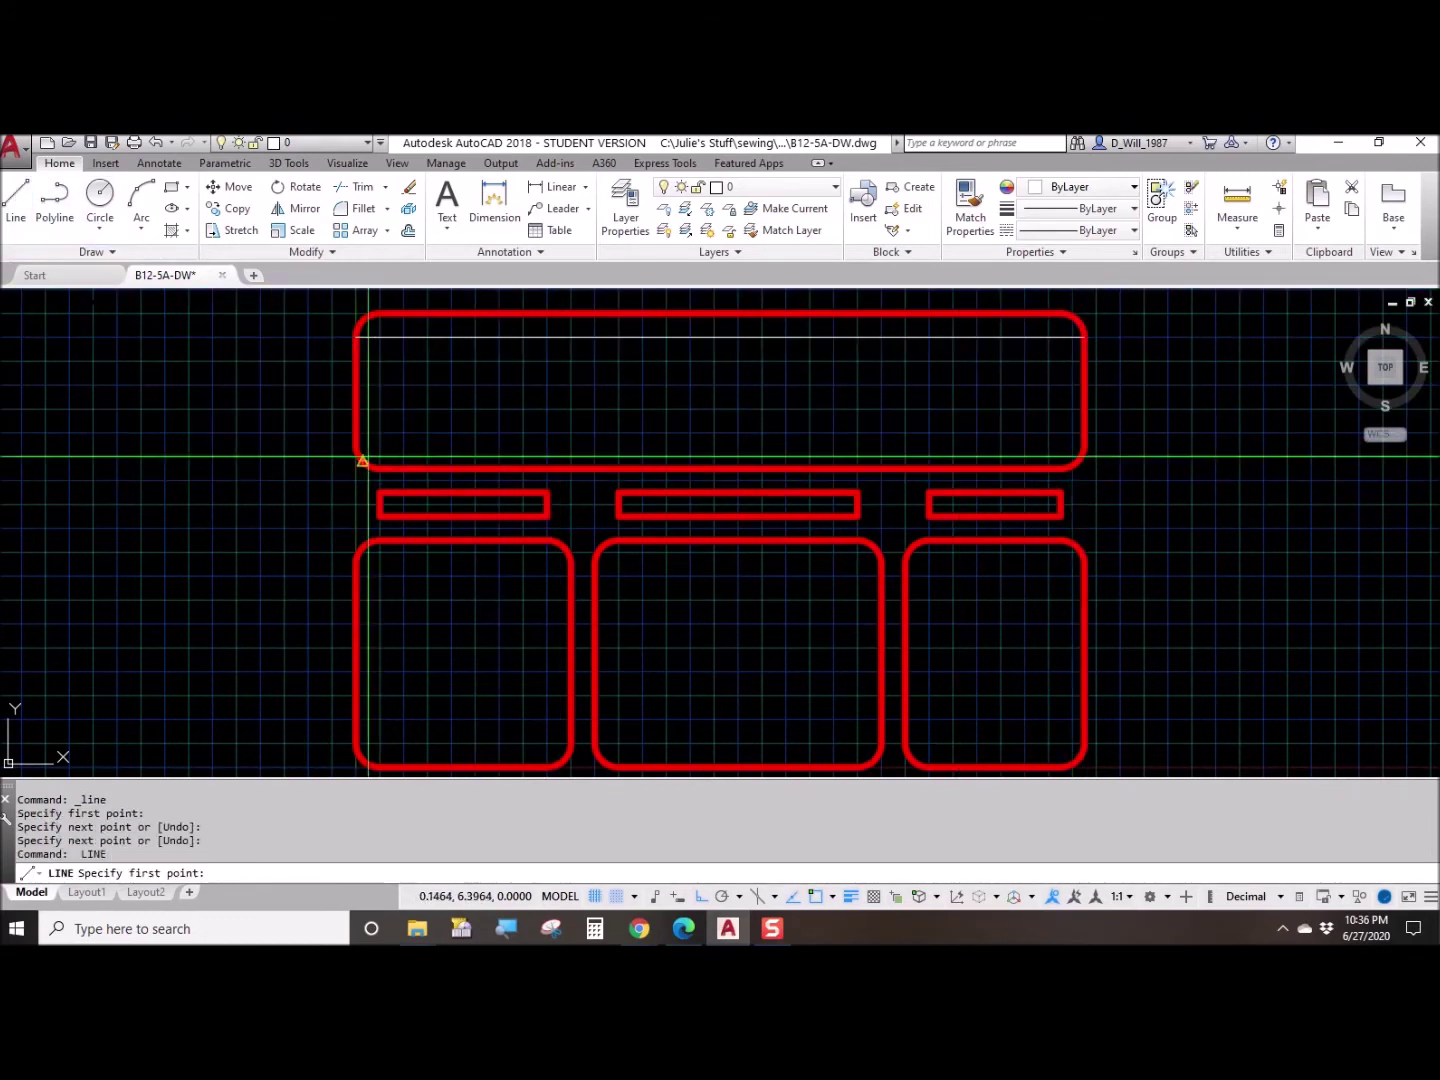
click(356, 444)
click(1085, 444)
key(Return)
key(Return)
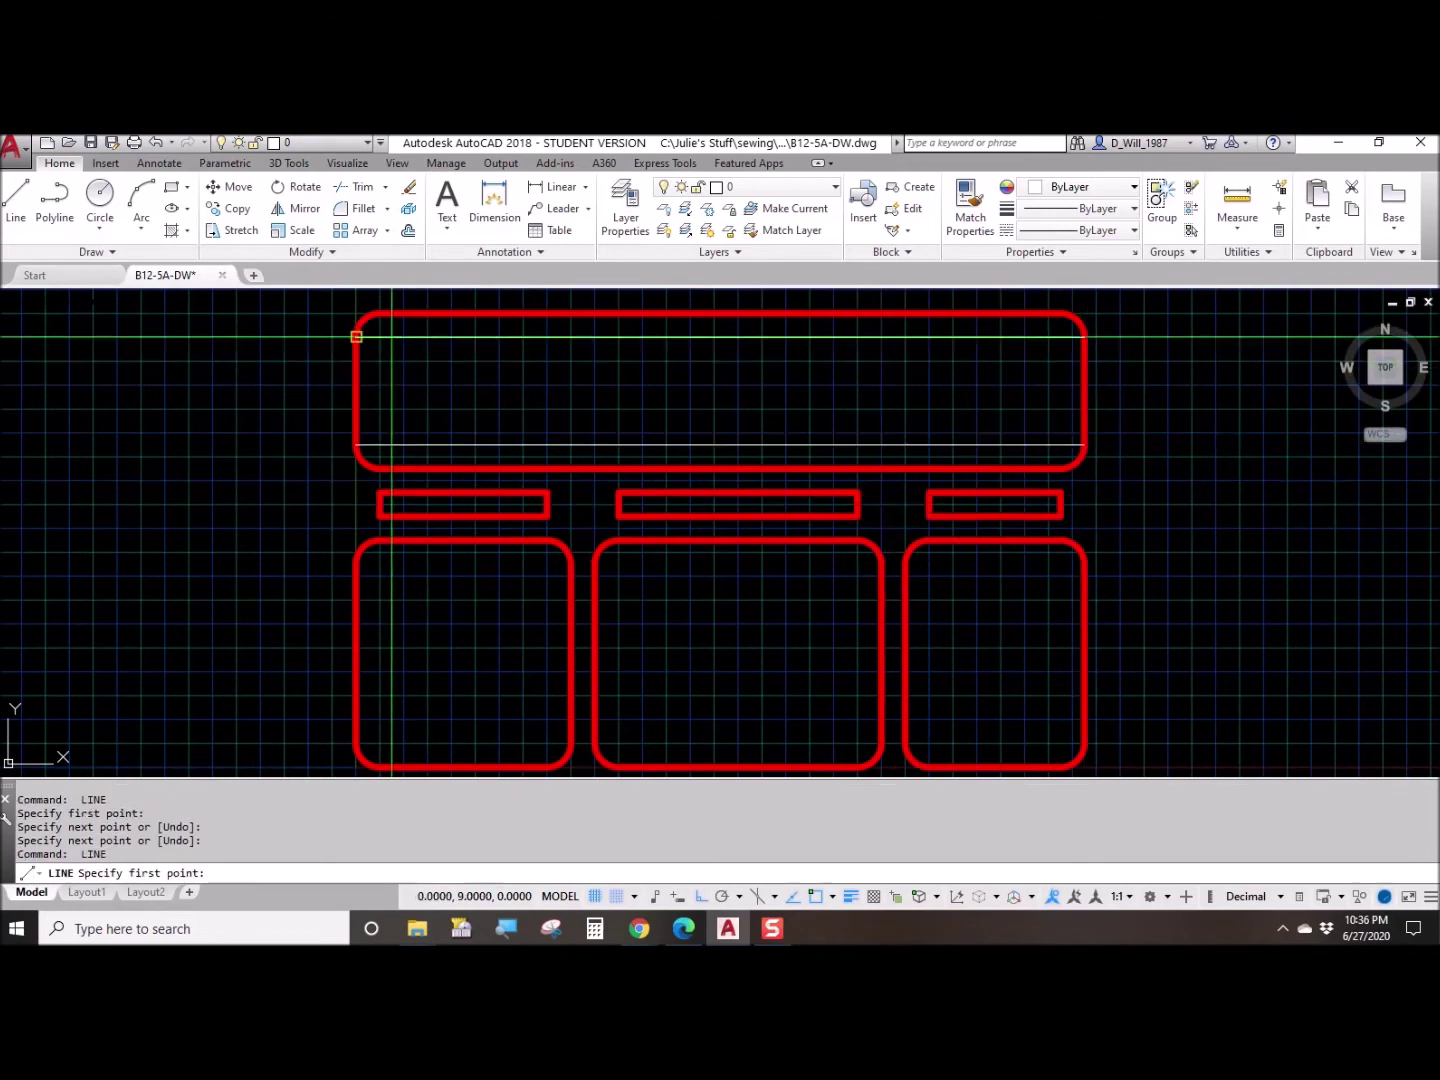
- Add a vertical centre line and a middle horizontal line in the title frame
click(381, 312)
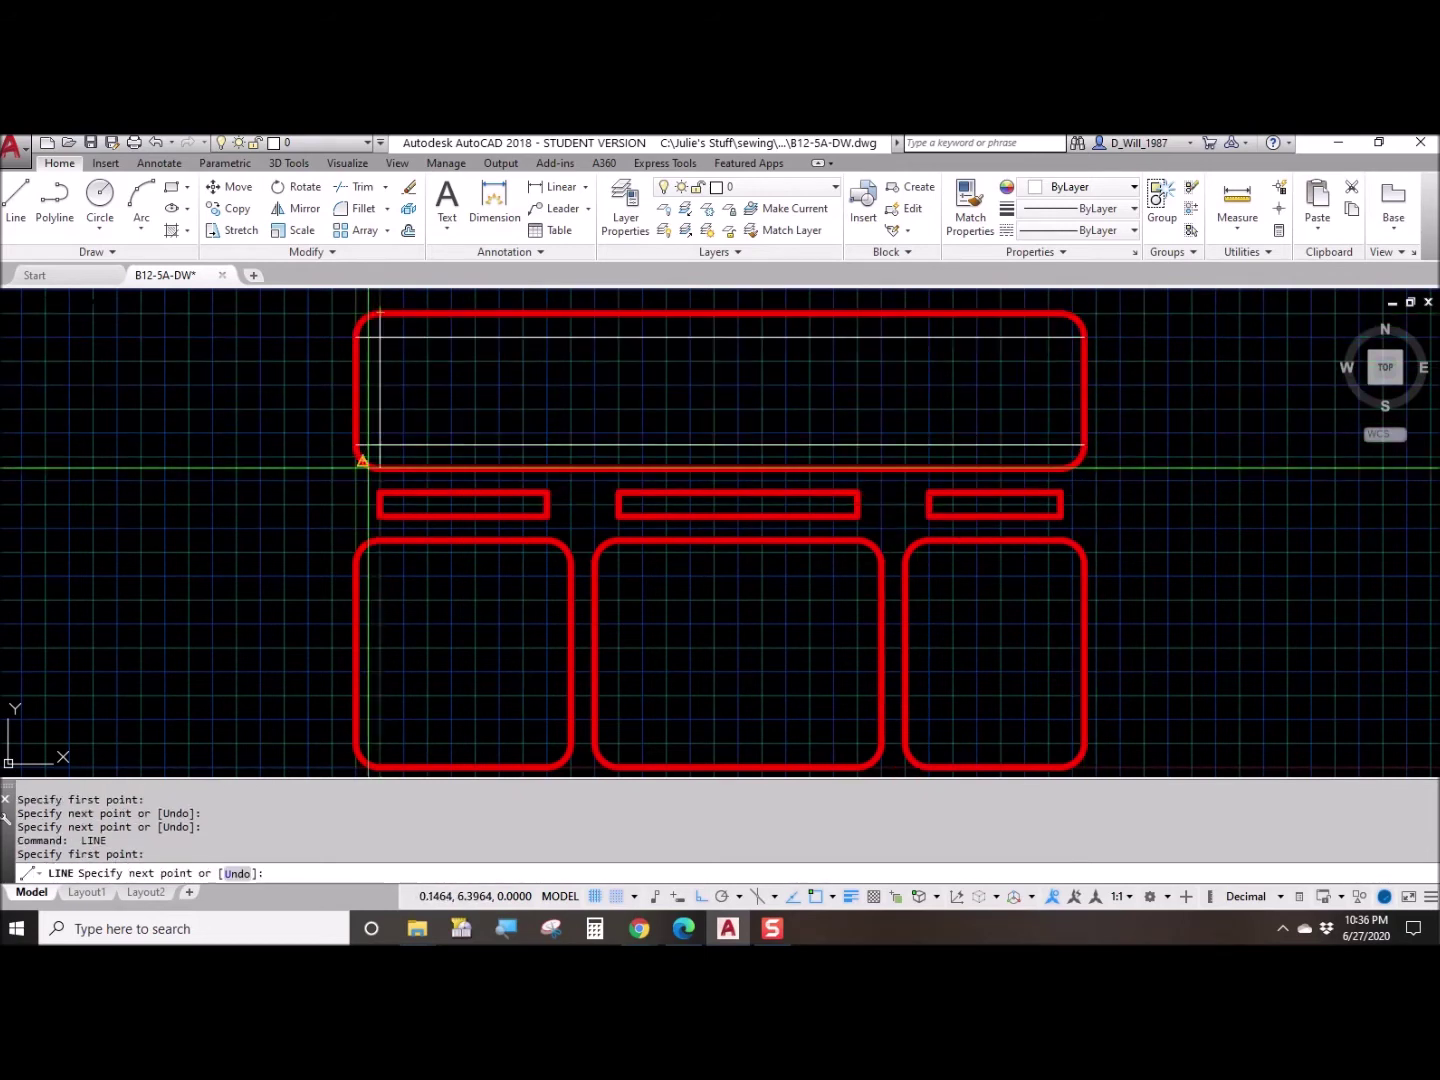
key(Escape)
key(Return)
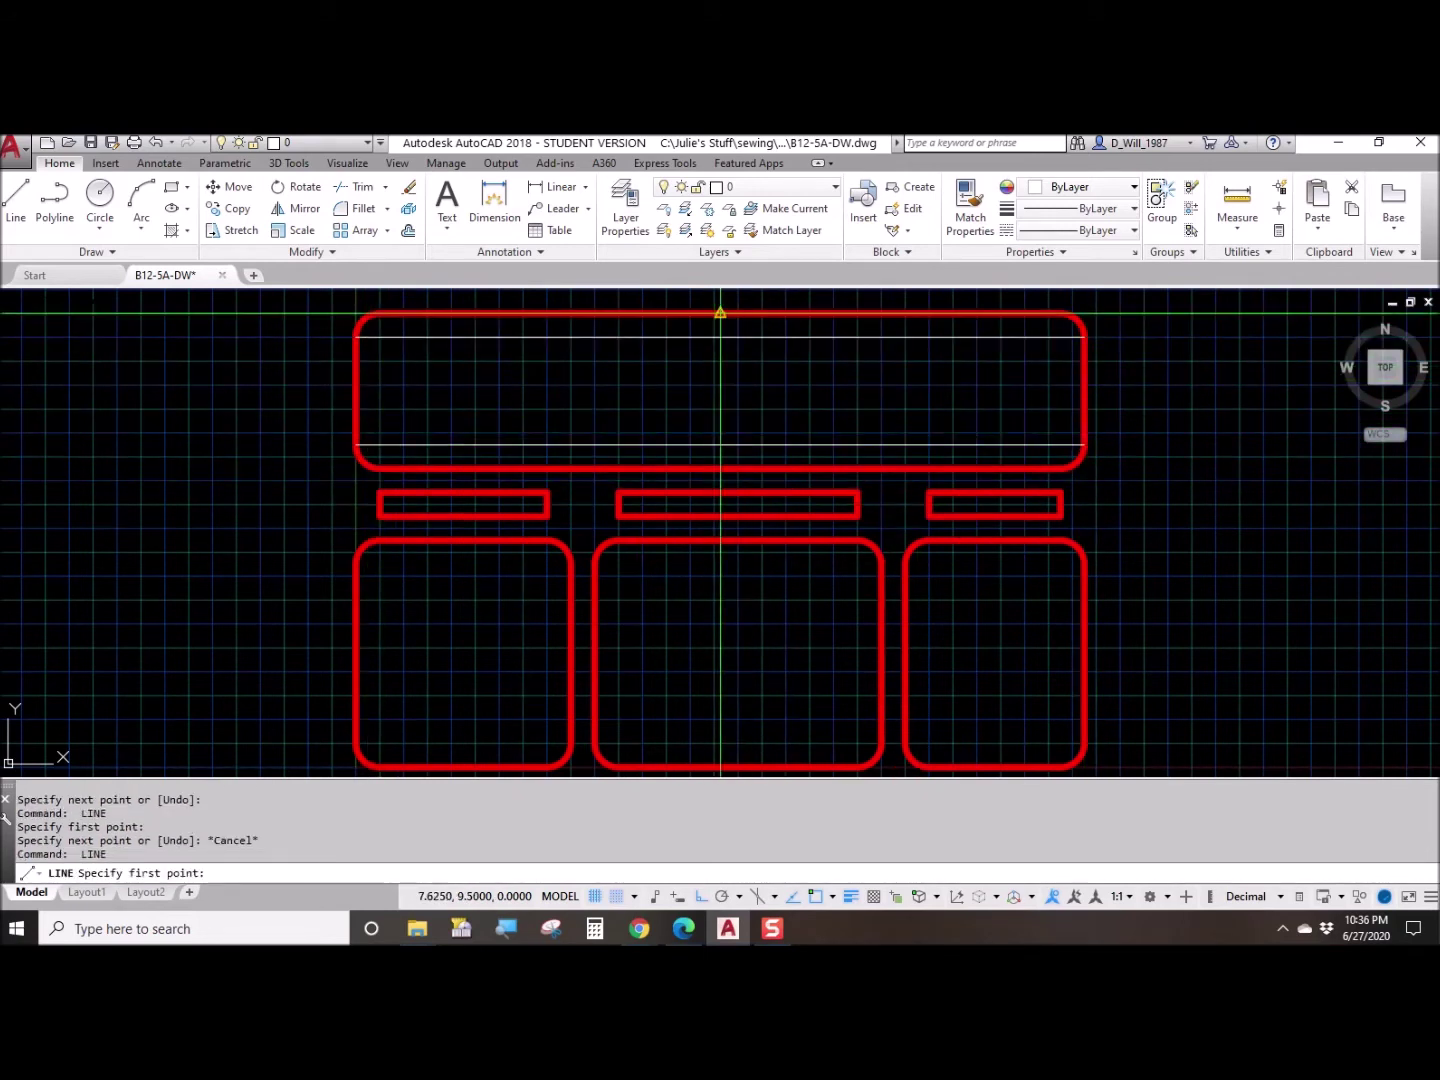
click(720, 313)
click(720, 466)
key(Return)
key(Return)
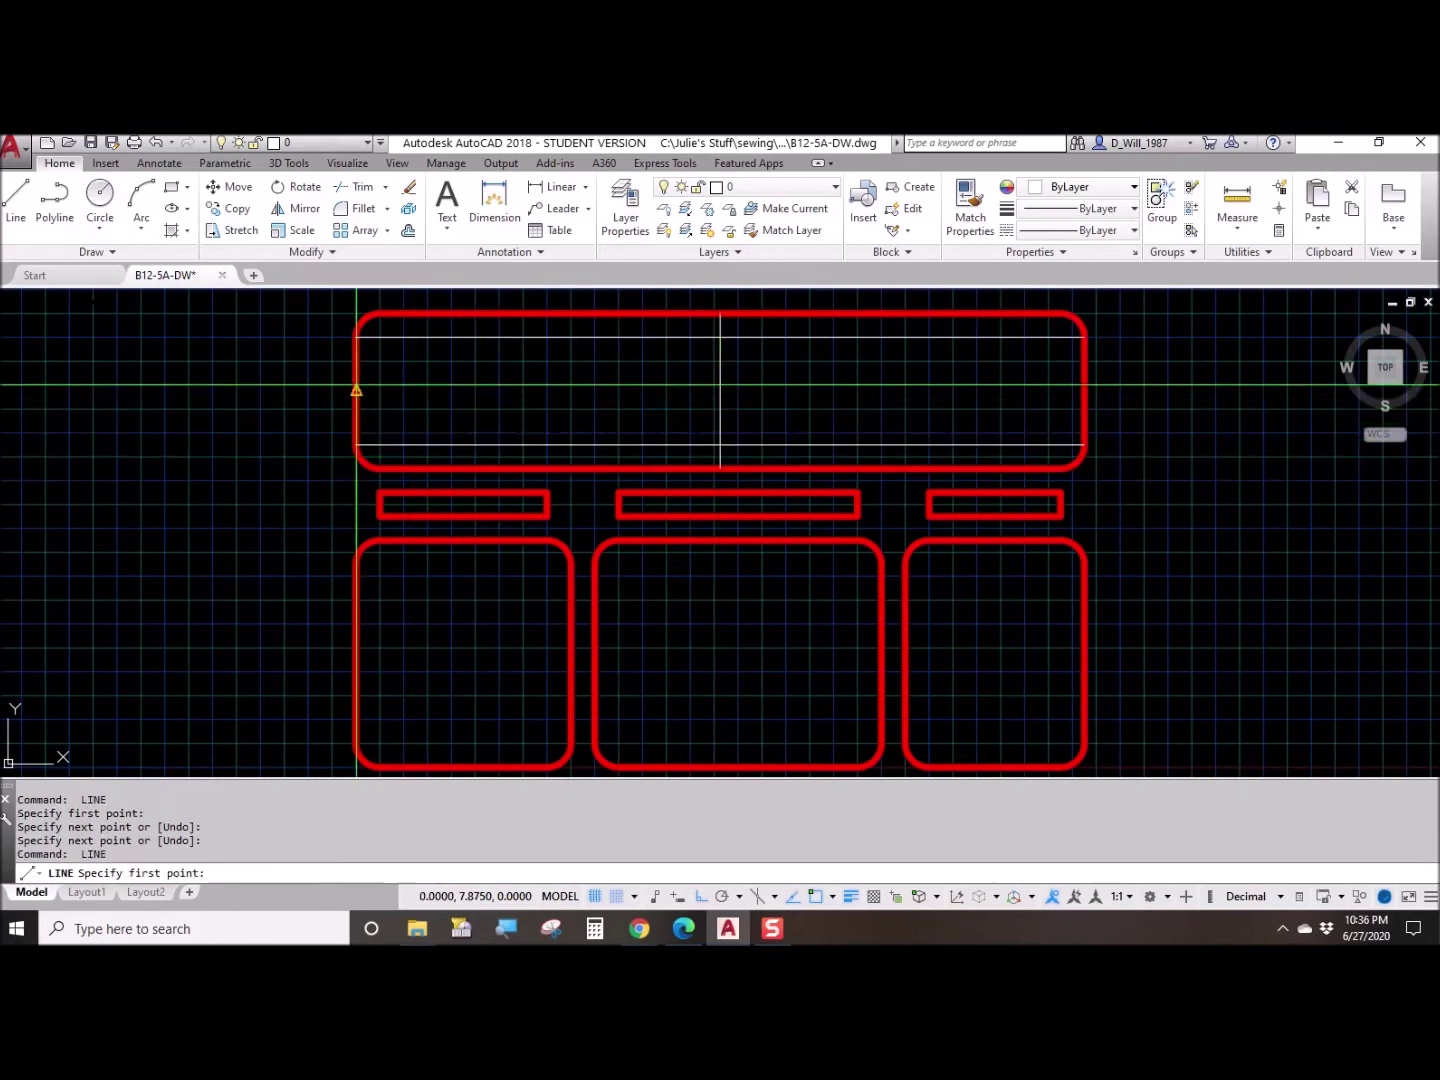
click(356, 390)
click(1084, 390)
key(Return)
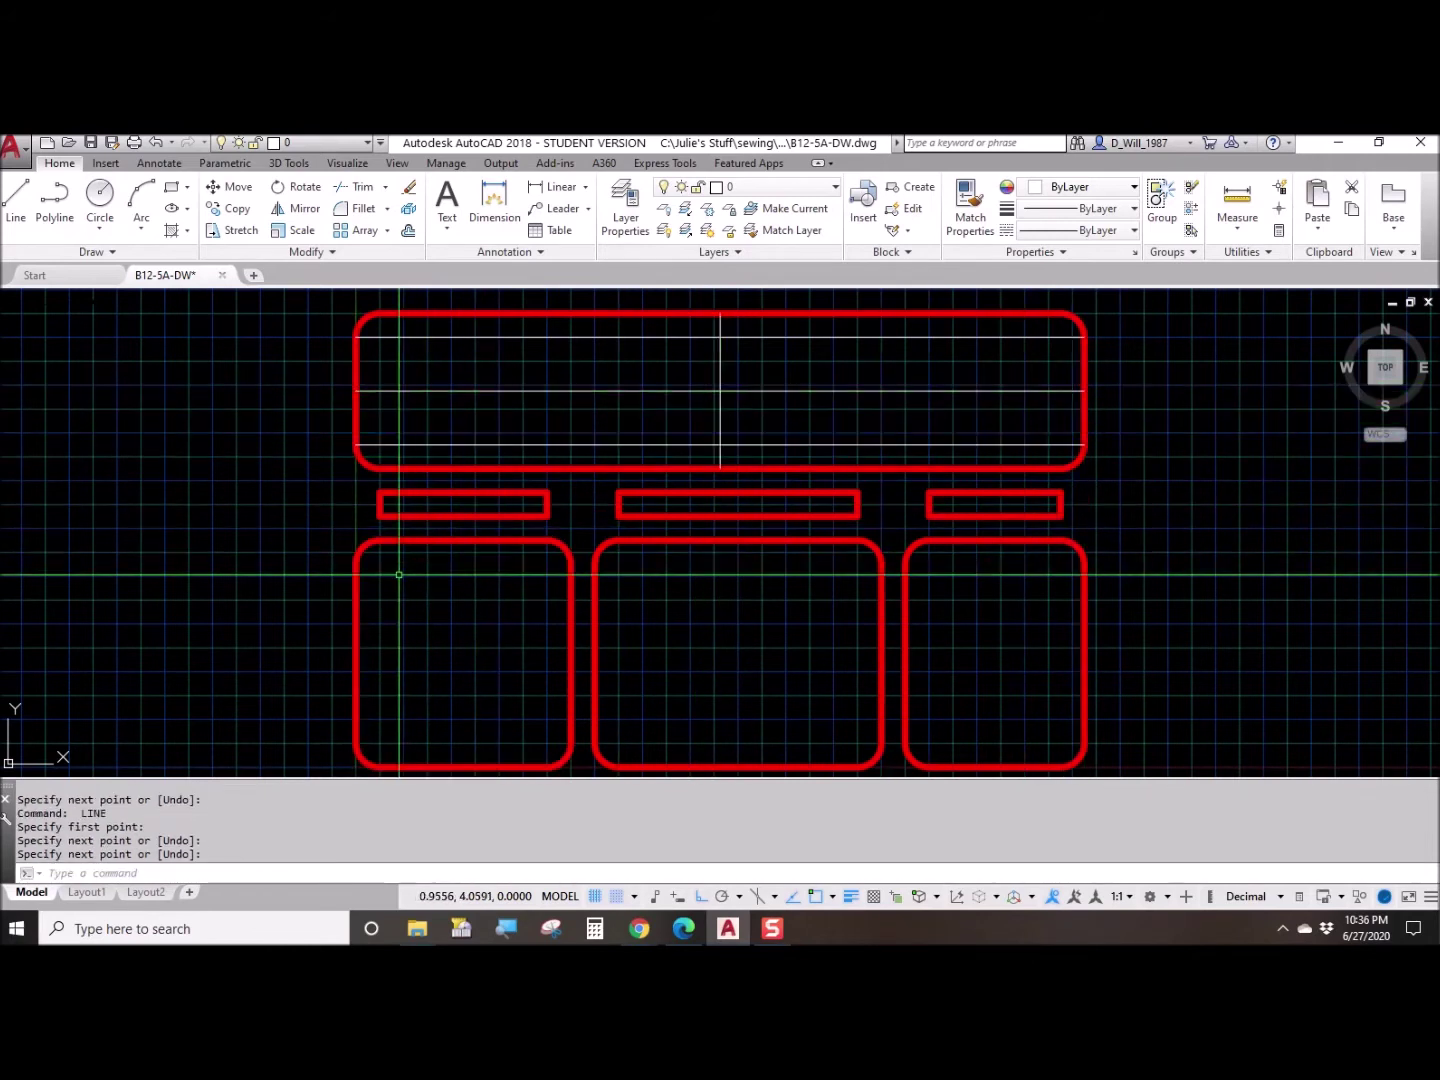
- Draw a vertical margin line and a horizontal line in the middle frame
middle_drag(403, 572, 401, 537)
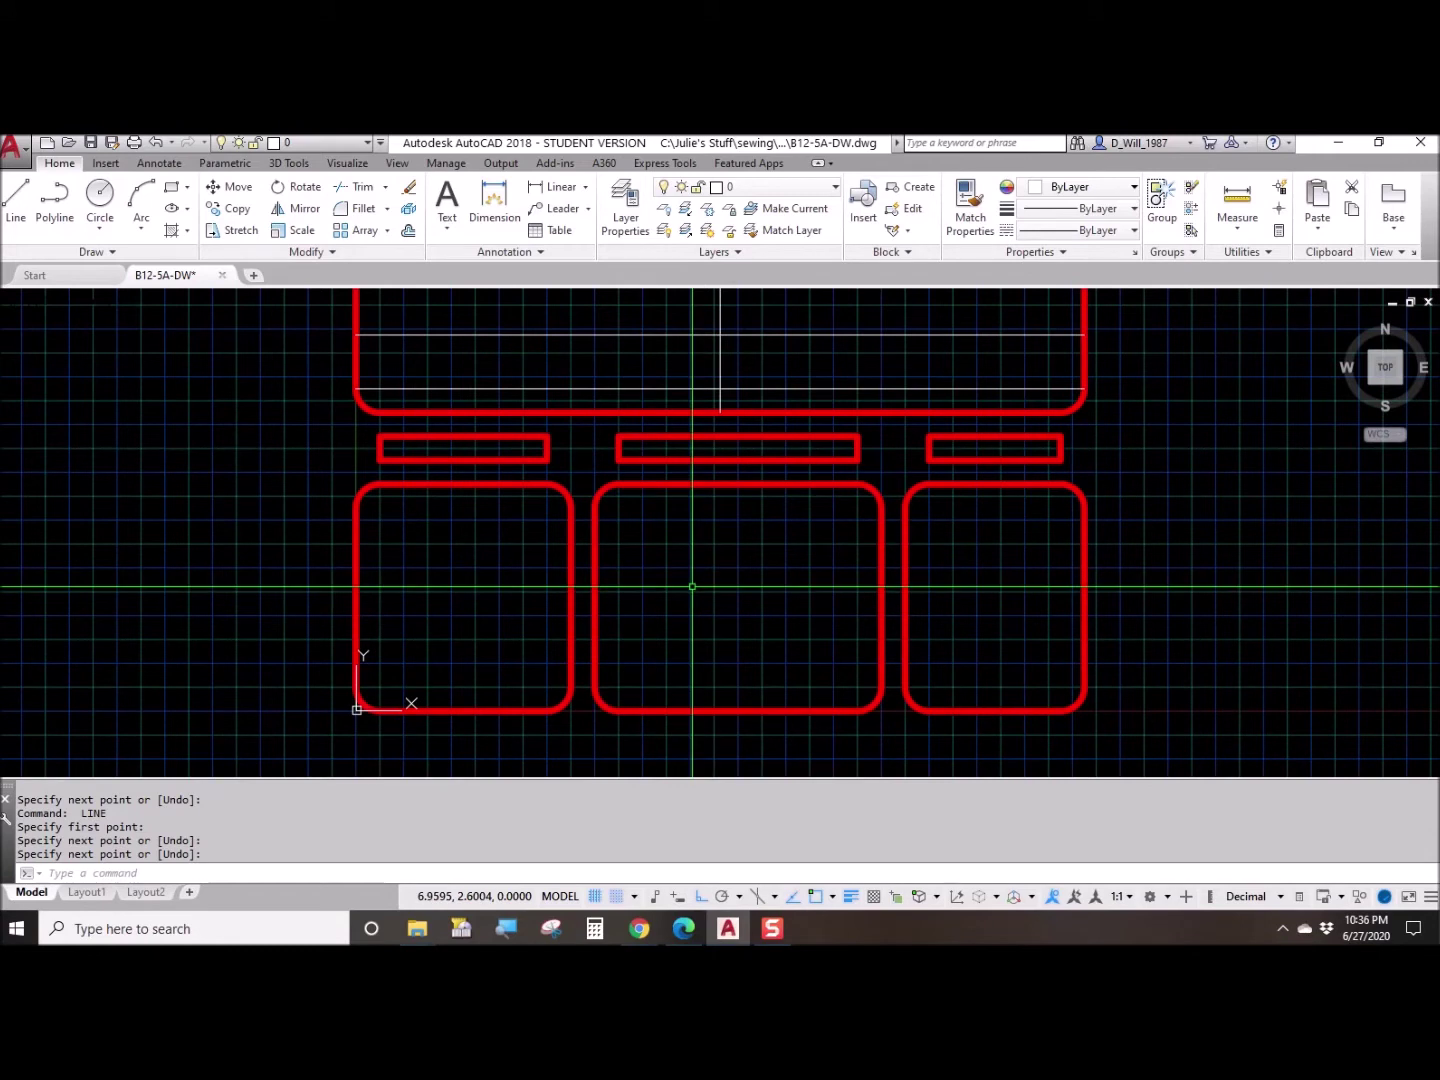
key(Return)
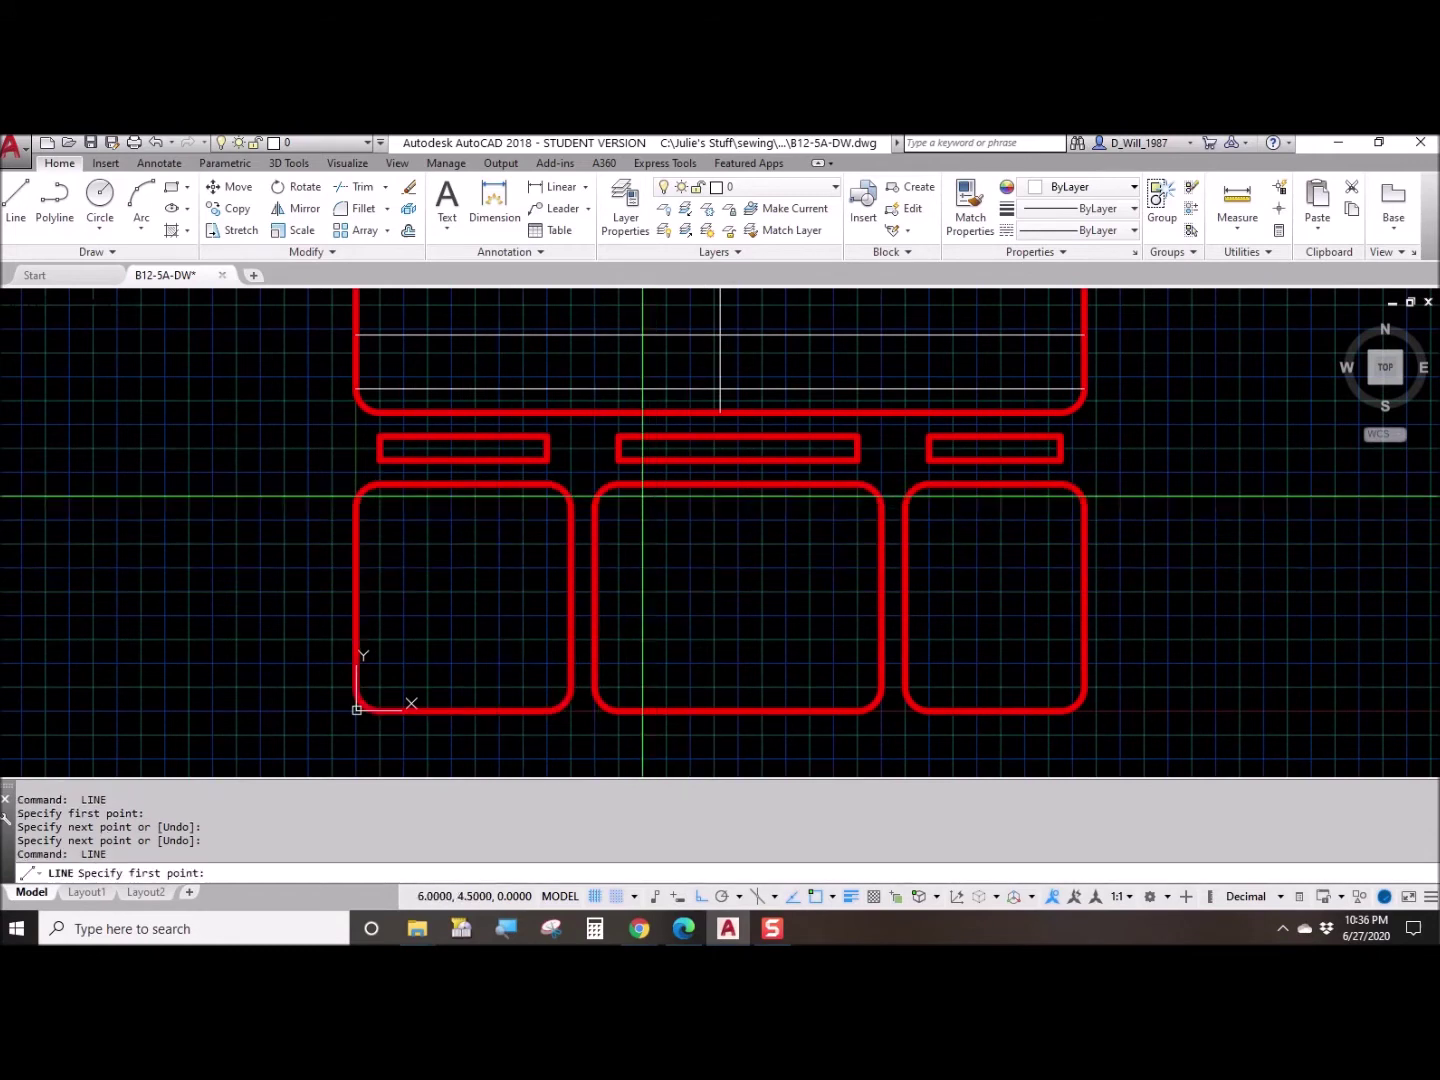
click(618, 718)
click(655, 580)
key(Return)
key(Return)
click(595, 507)
key(Return)
- Draw two vertical margin lines down the right frame
key(Return)
click(922, 484)
key(Escape)
key(Return)
click(929, 484)
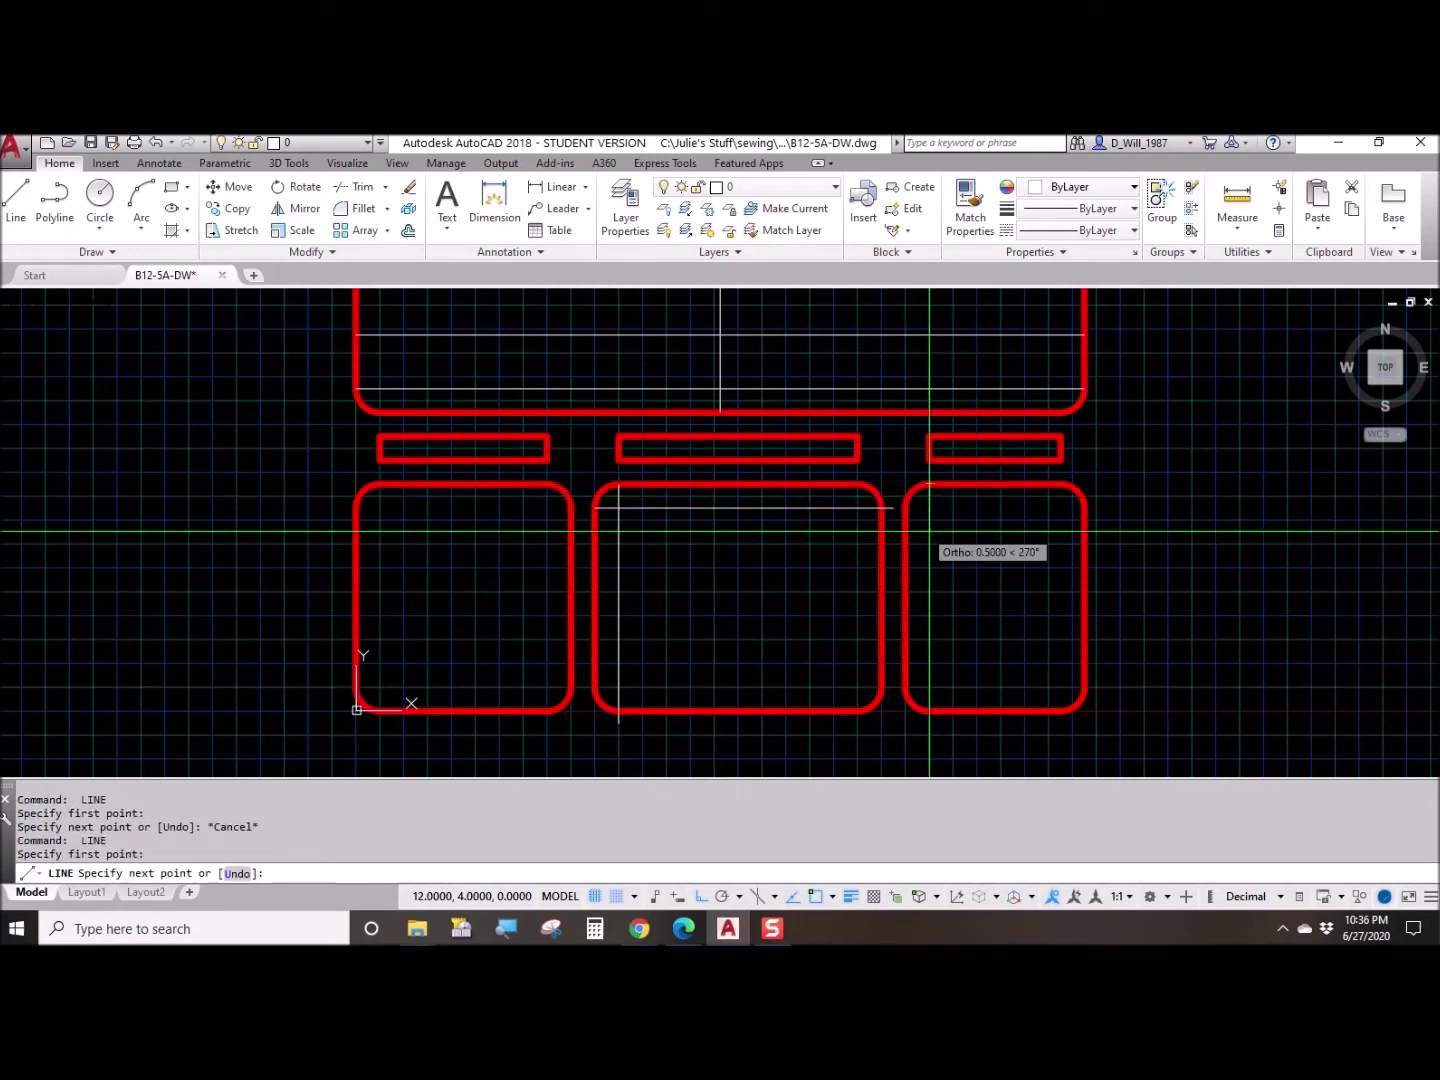
click(929, 710)
key(Return)
key(Return)
click(1060, 483)
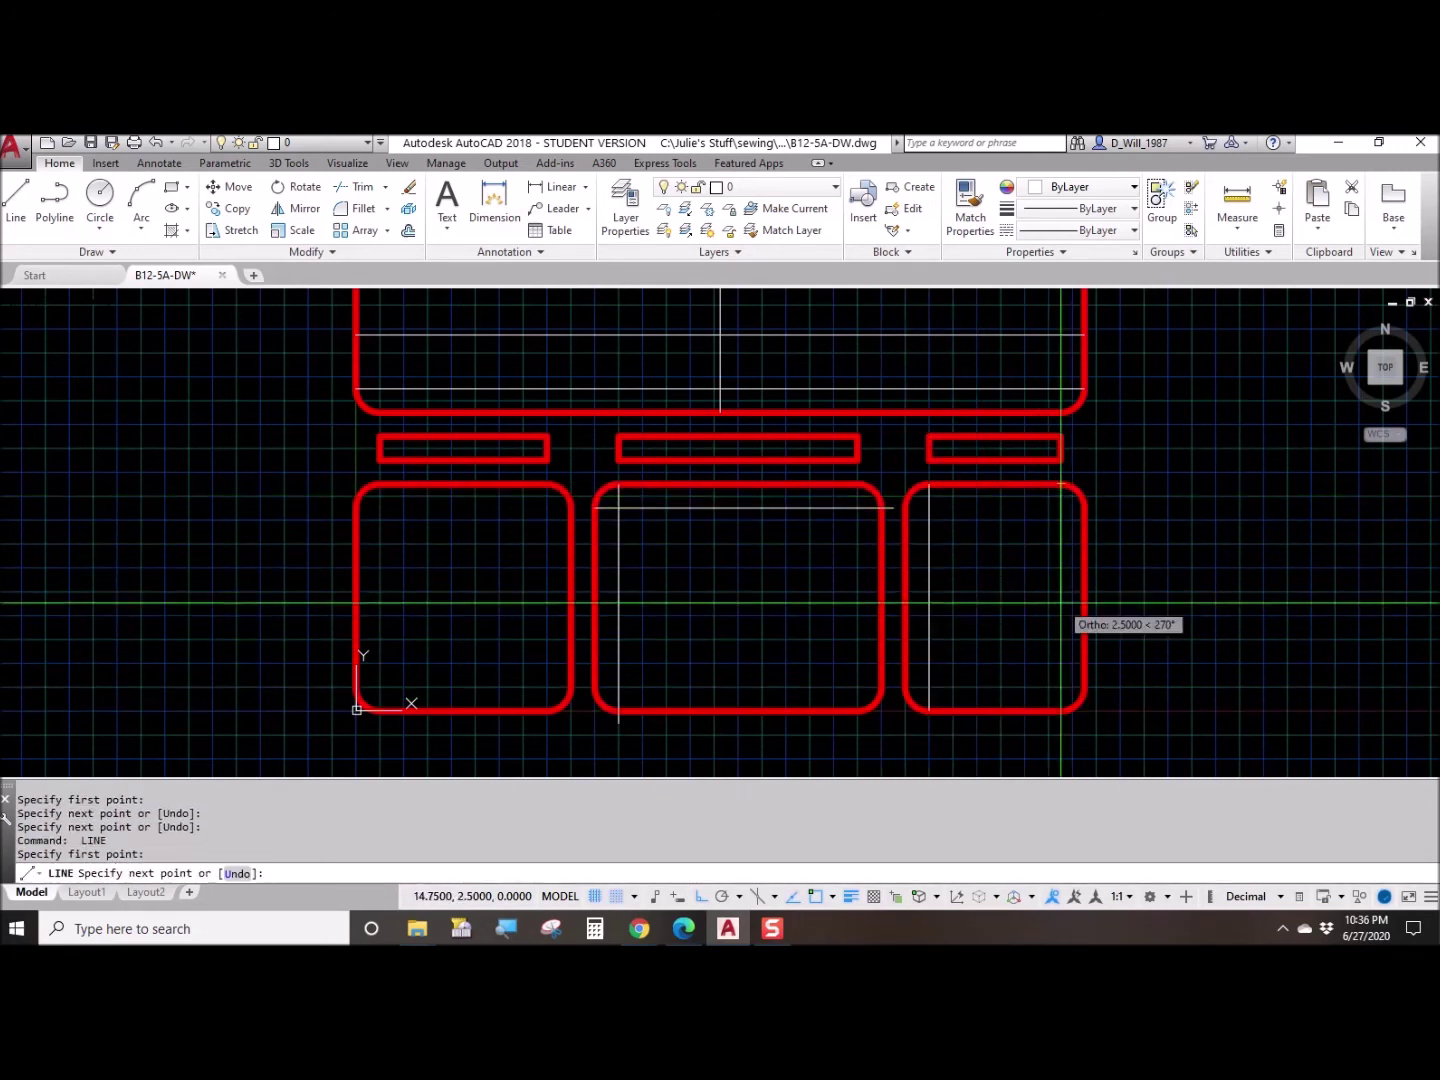
click(1060, 709)
key(Return)
scroll(1012, 530, up, 4)
key(Return)
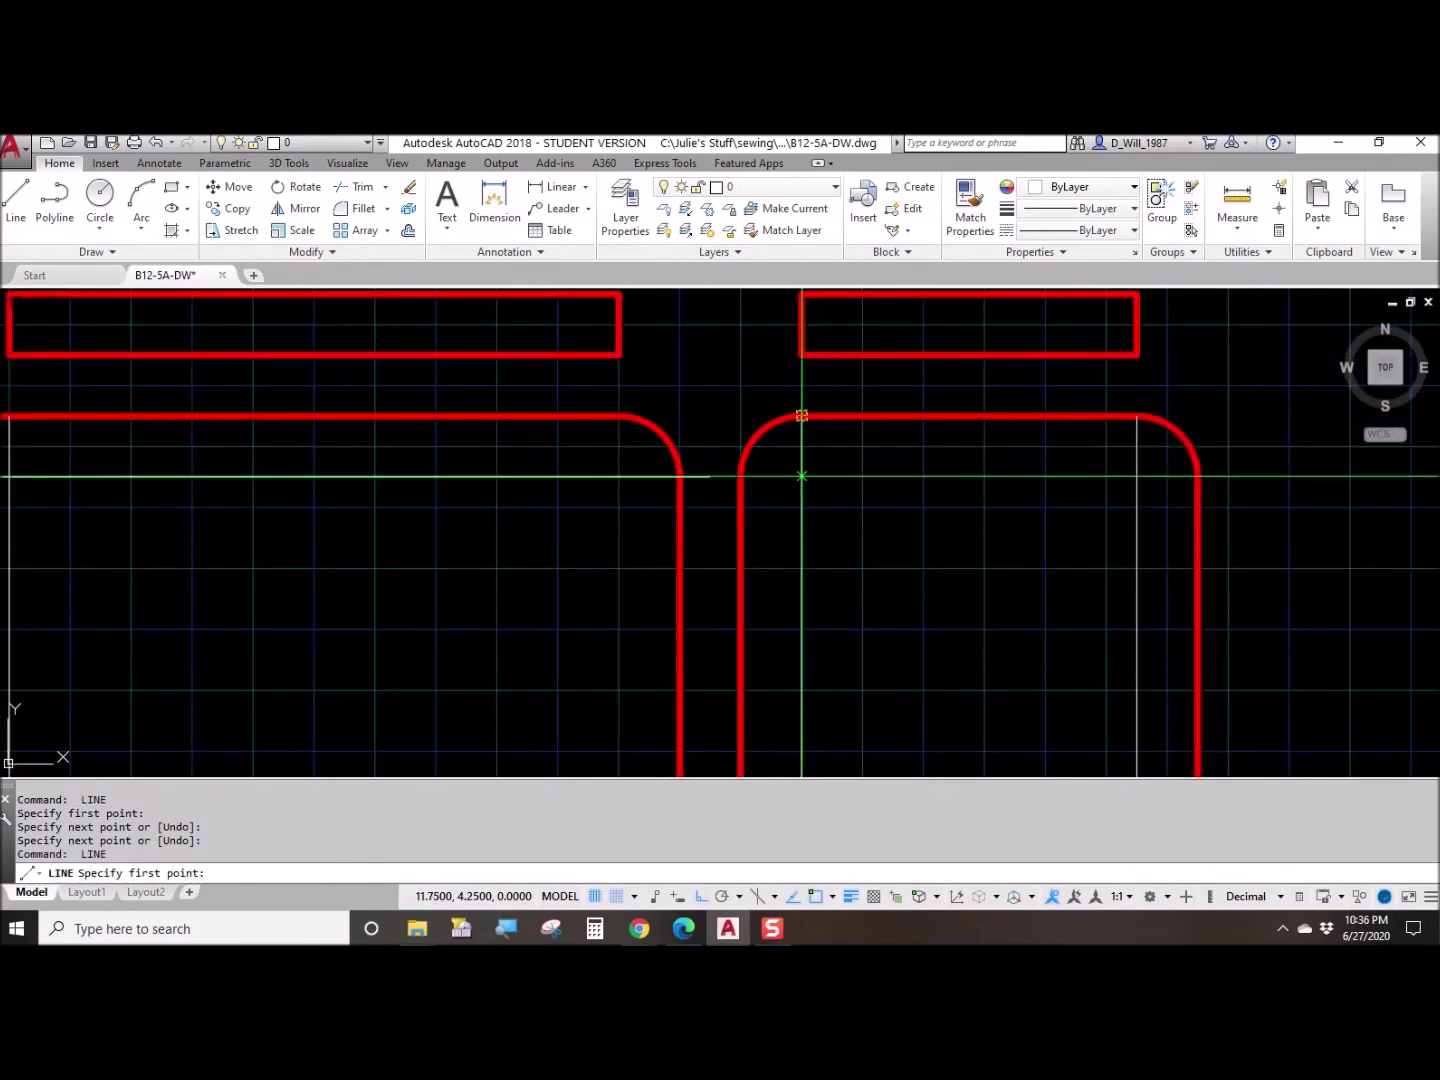
- Draw a horizontal guide line across the right frame near its top
click(739, 478)
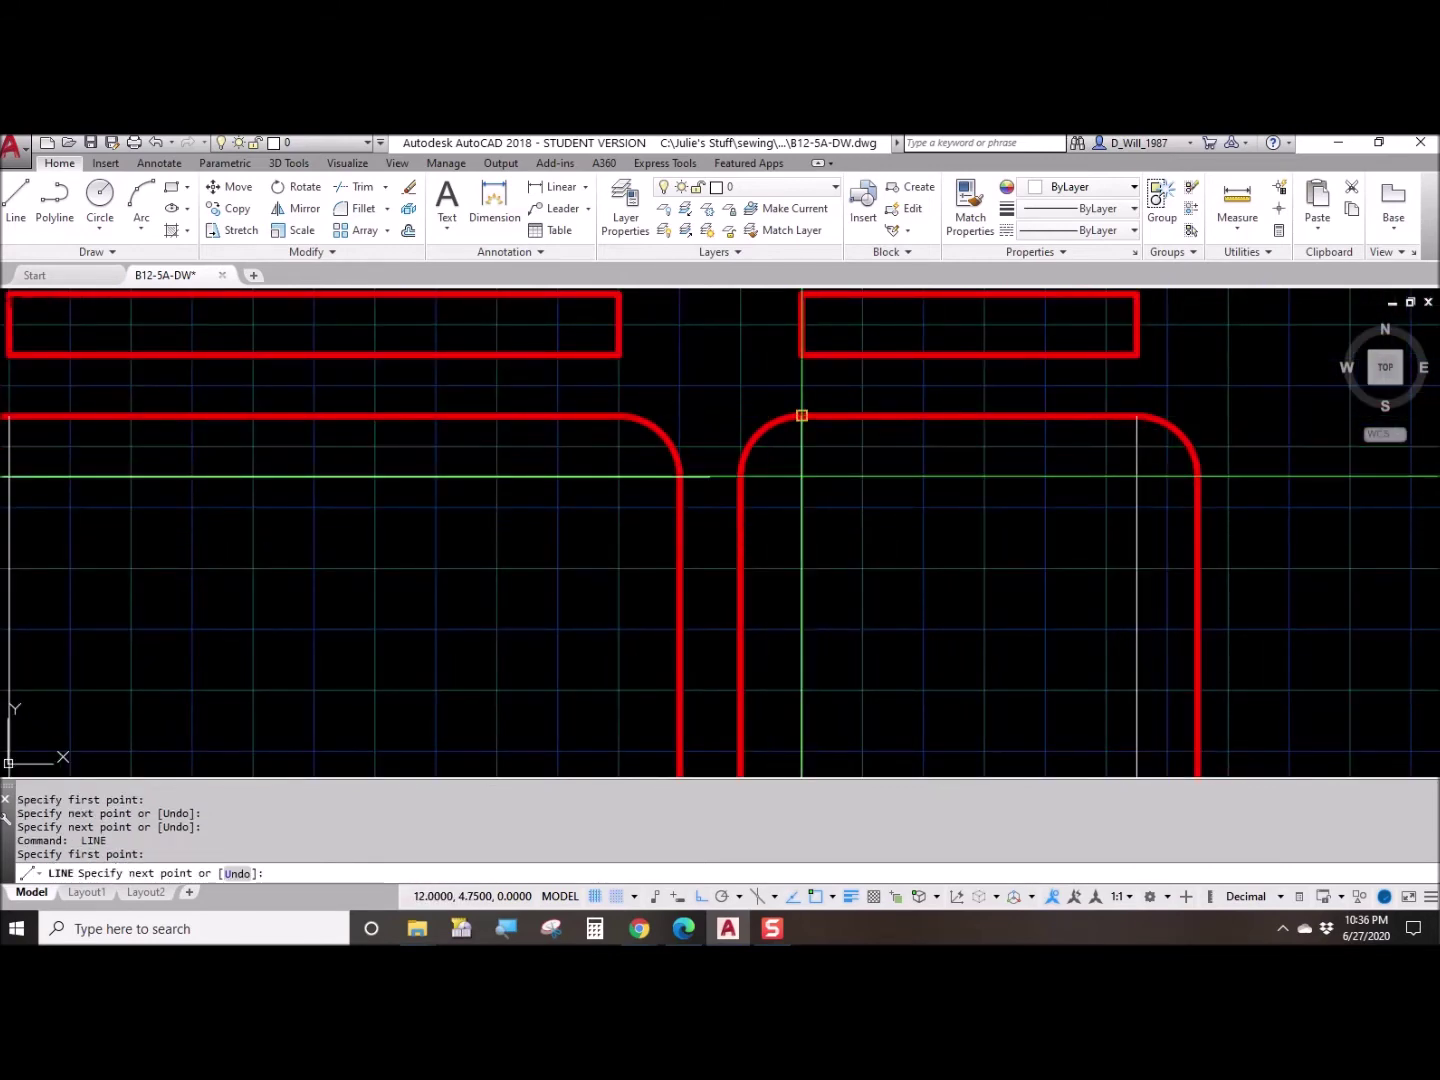
click(1200, 477)
key(Escape)
click(802, 477)
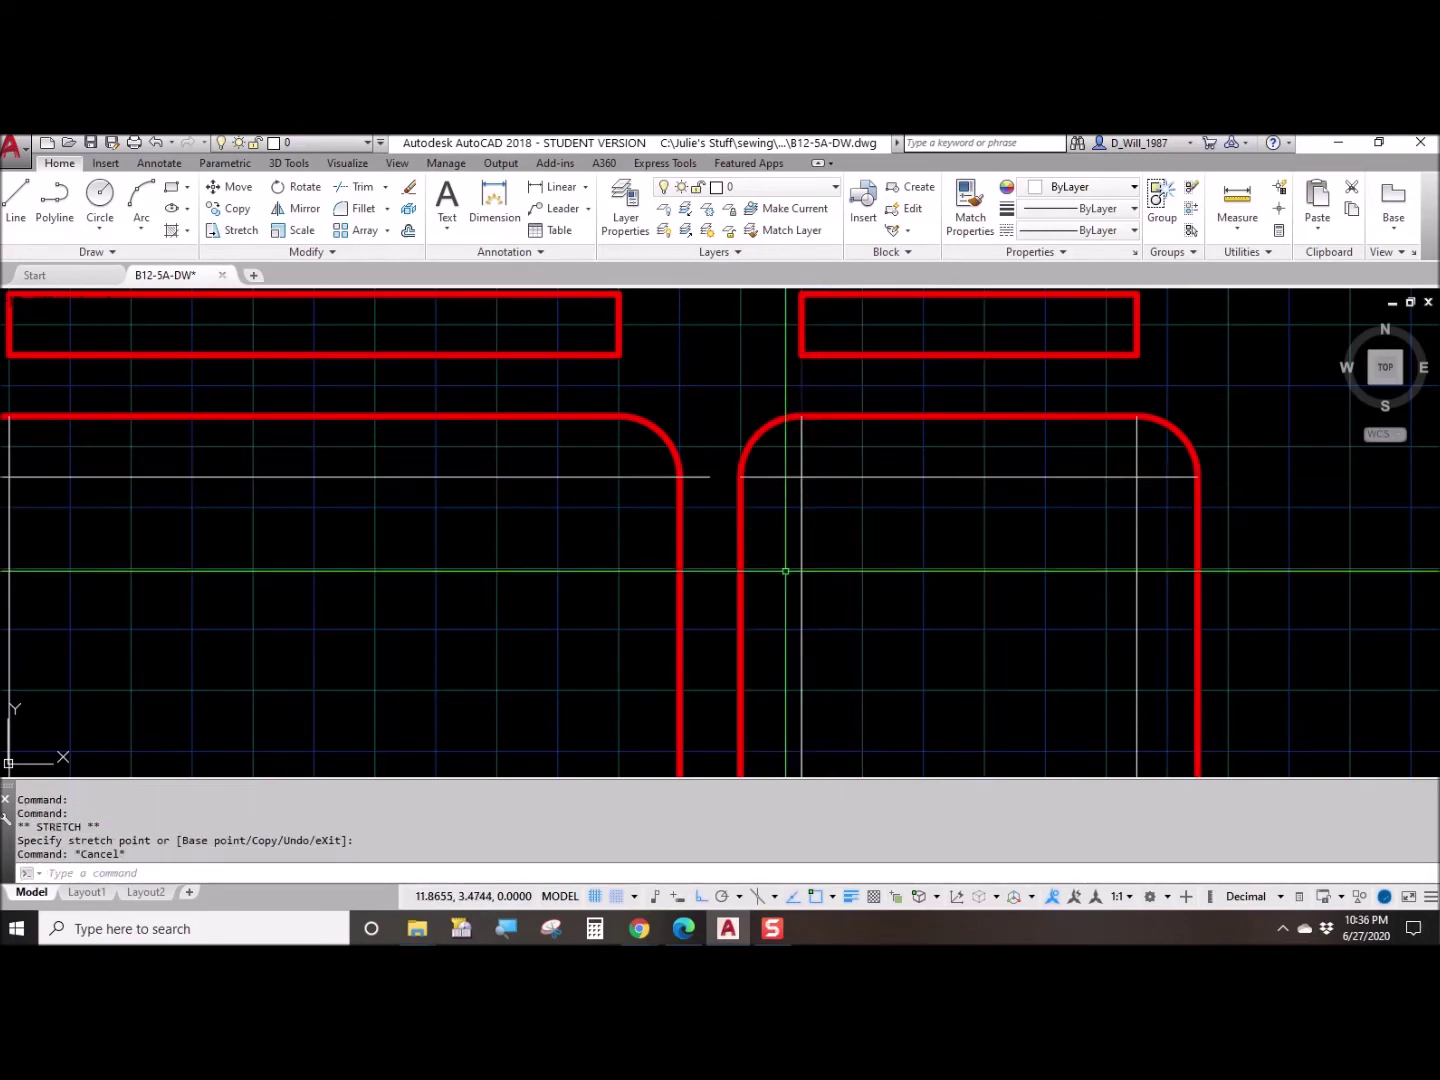
key(Escape)
text(o)
key(Return)
- Offset the right frame's top horizontal line downward twice at 0.5 spacing
text(.5)
key(Return)
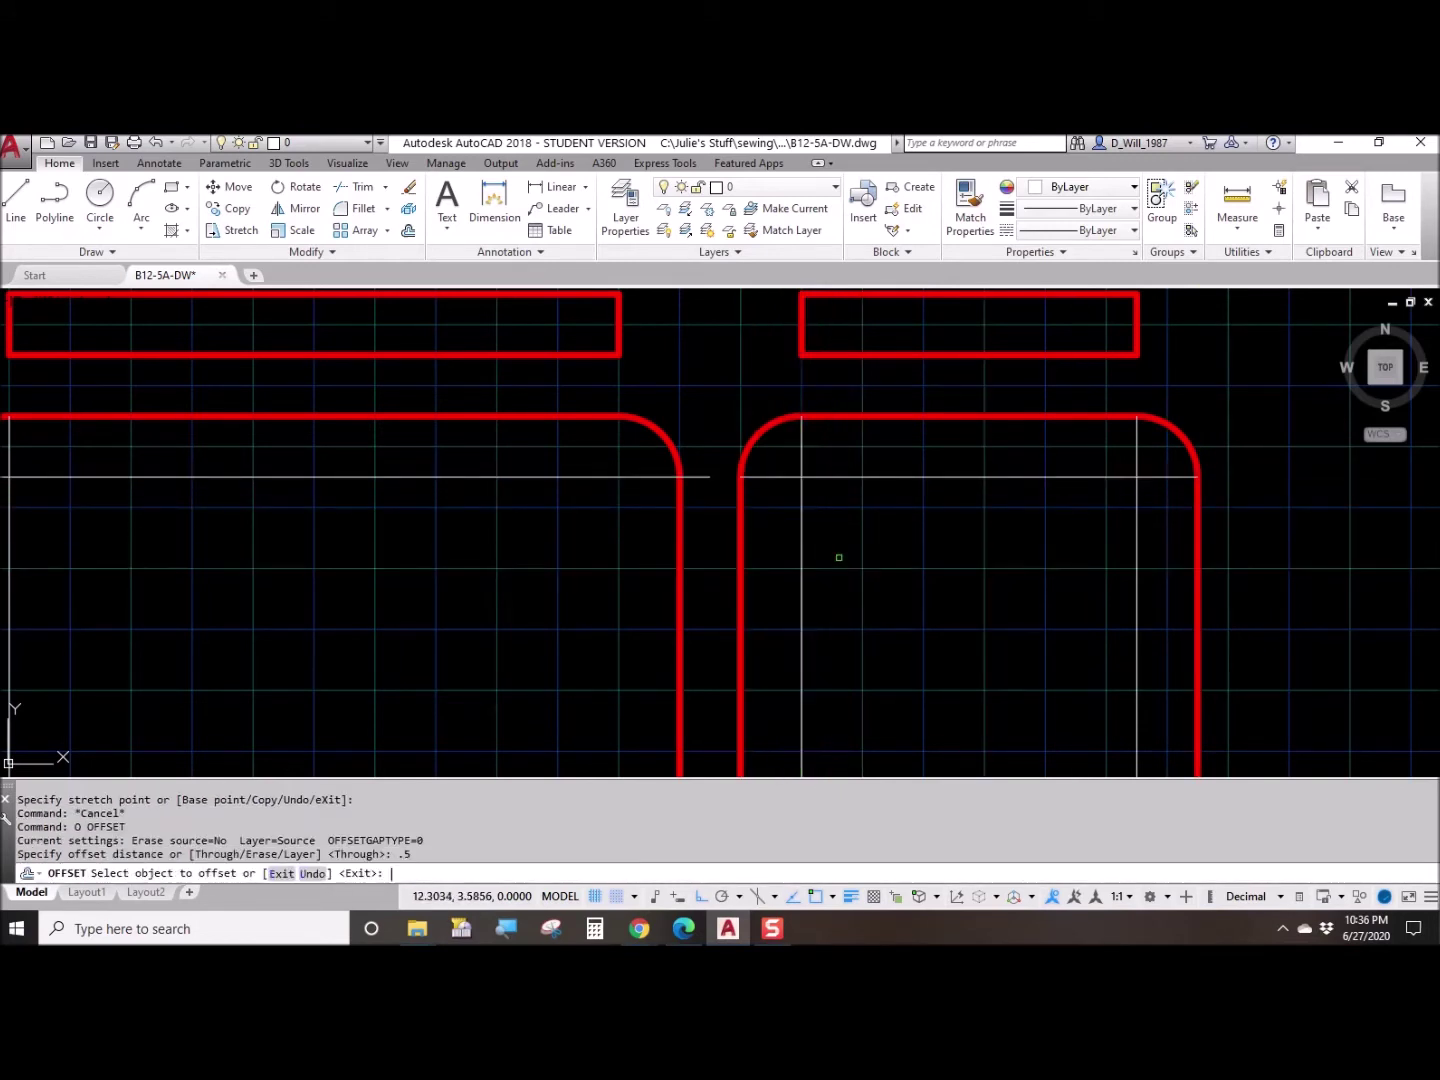
click(911, 481)
click(910, 655)
click(922, 538)
click(923, 665)
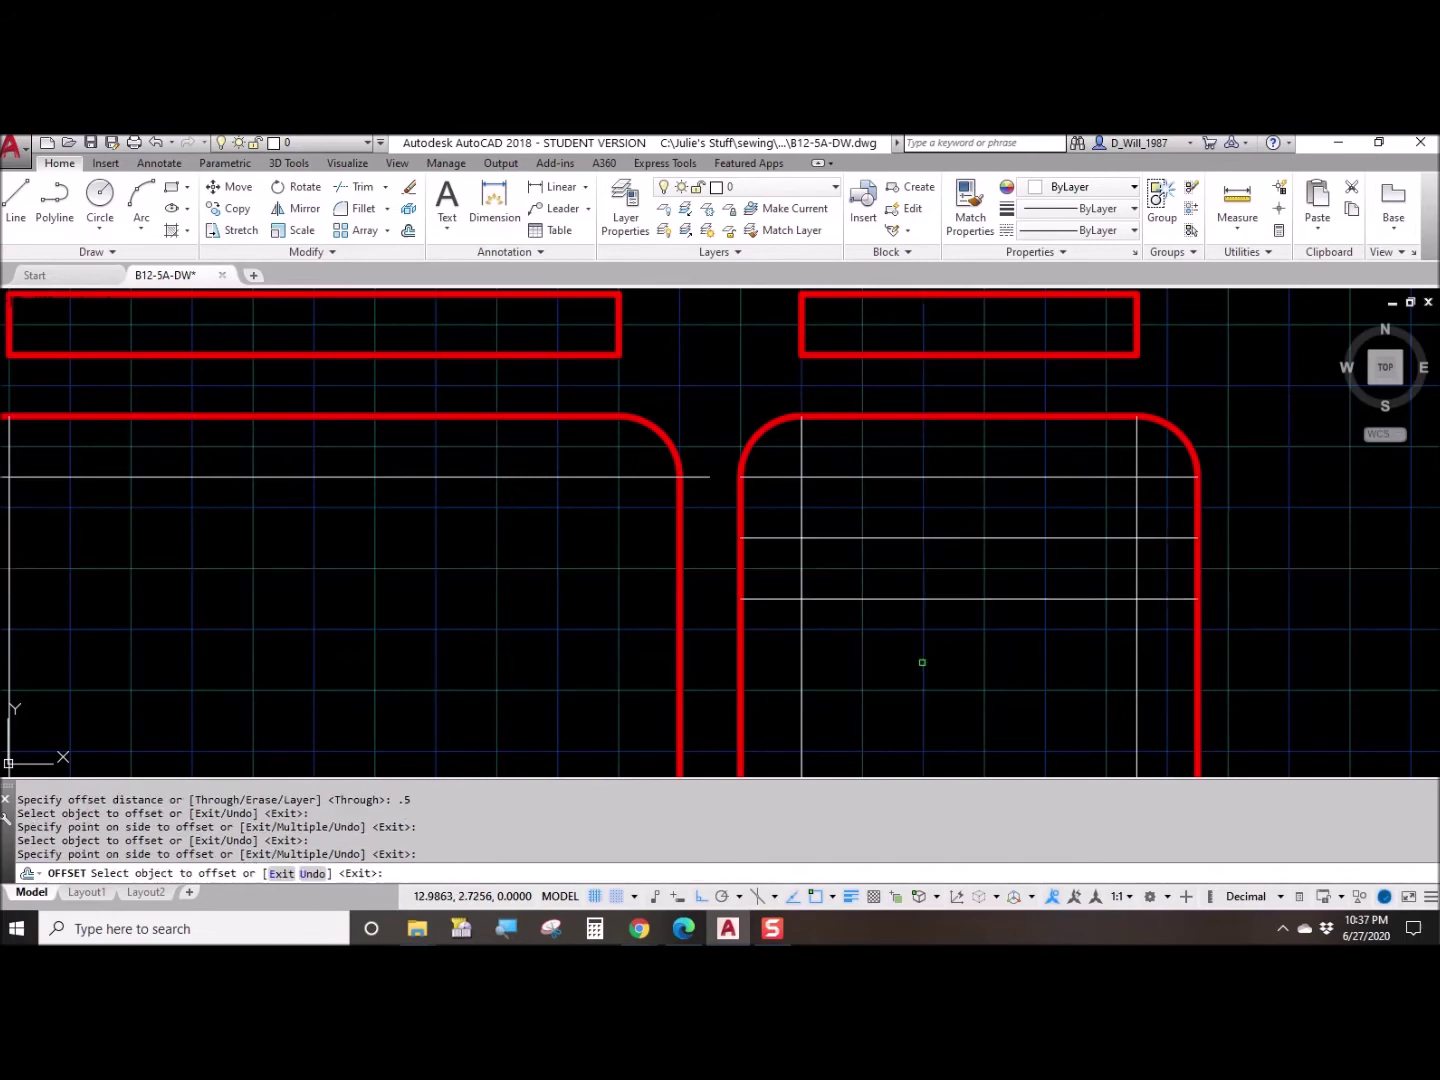
key(Return)
key(Return)
- Add a stack of five more horizontal lines below, each offset 0.25
text(5)
key(Return)
scroll(861, 540, down, 4)
scroll(950, 579, up, 2)
click(925, 452)
click(919, 476)
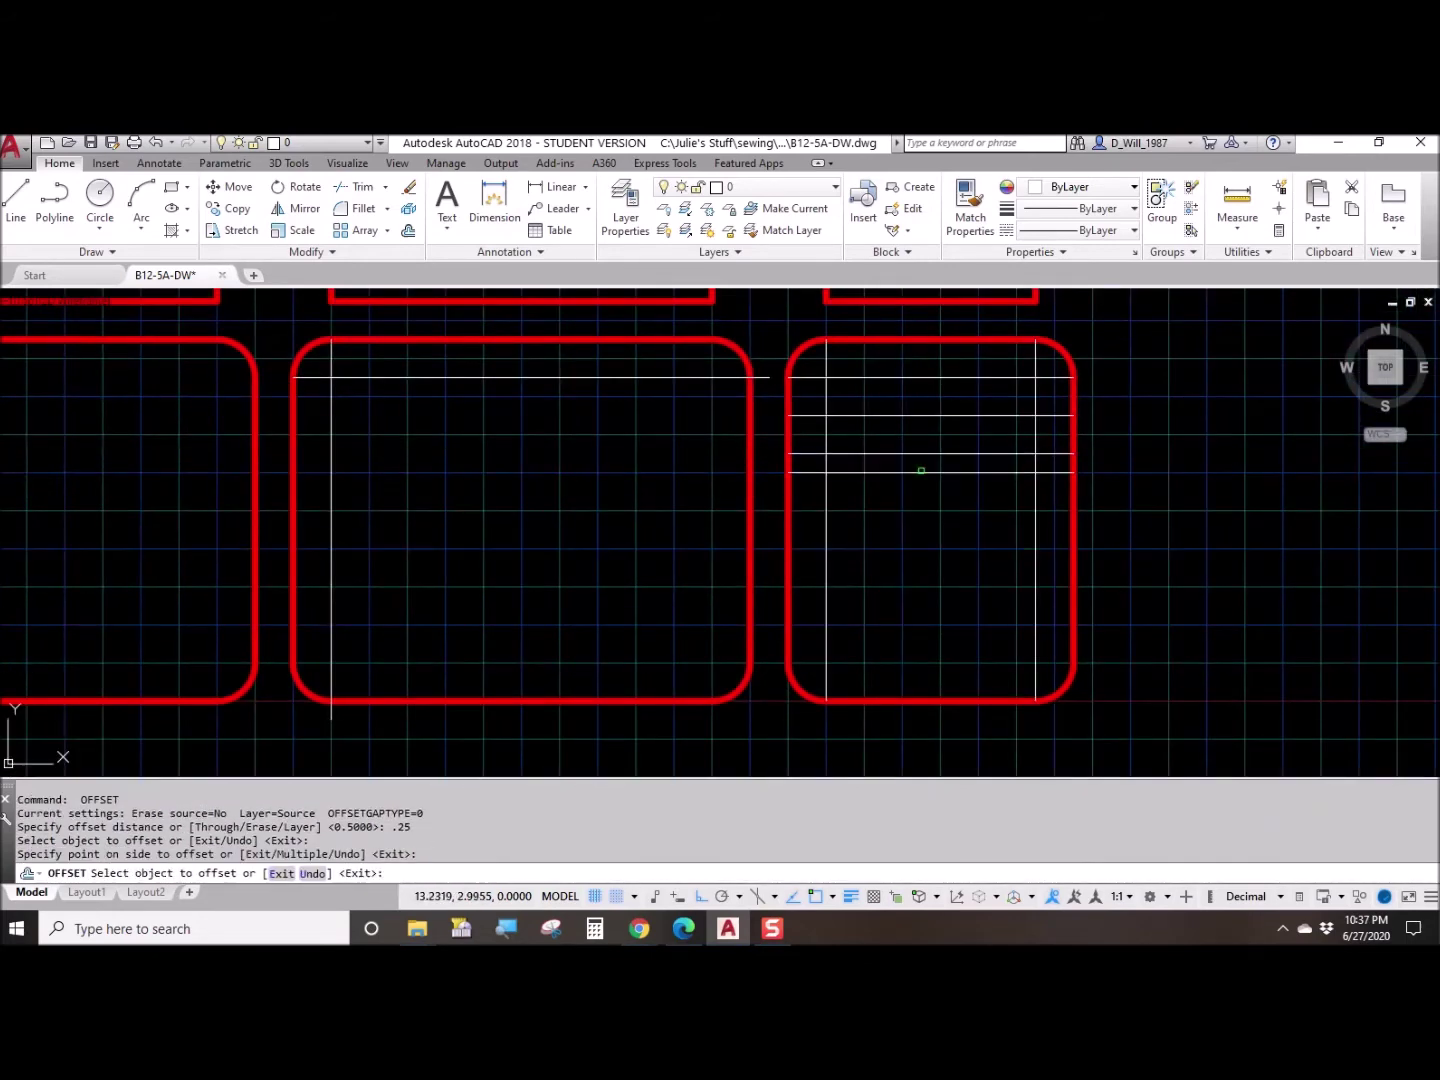
click(911, 512)
click(906, 494)
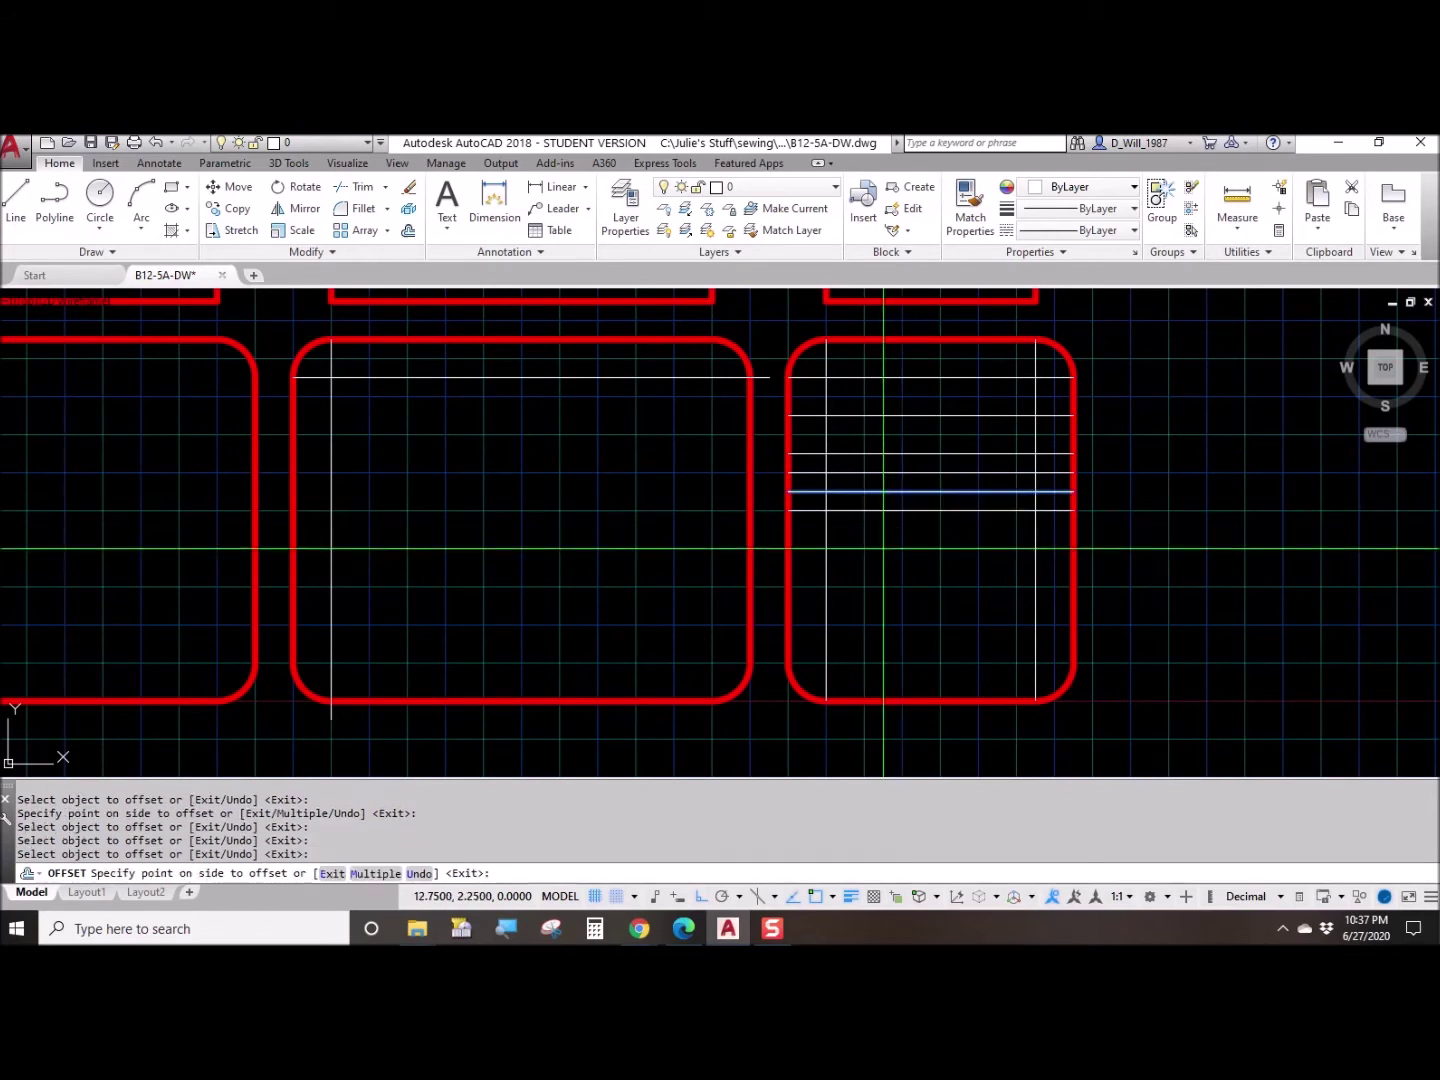
click(884, 510)
click(864, 559)
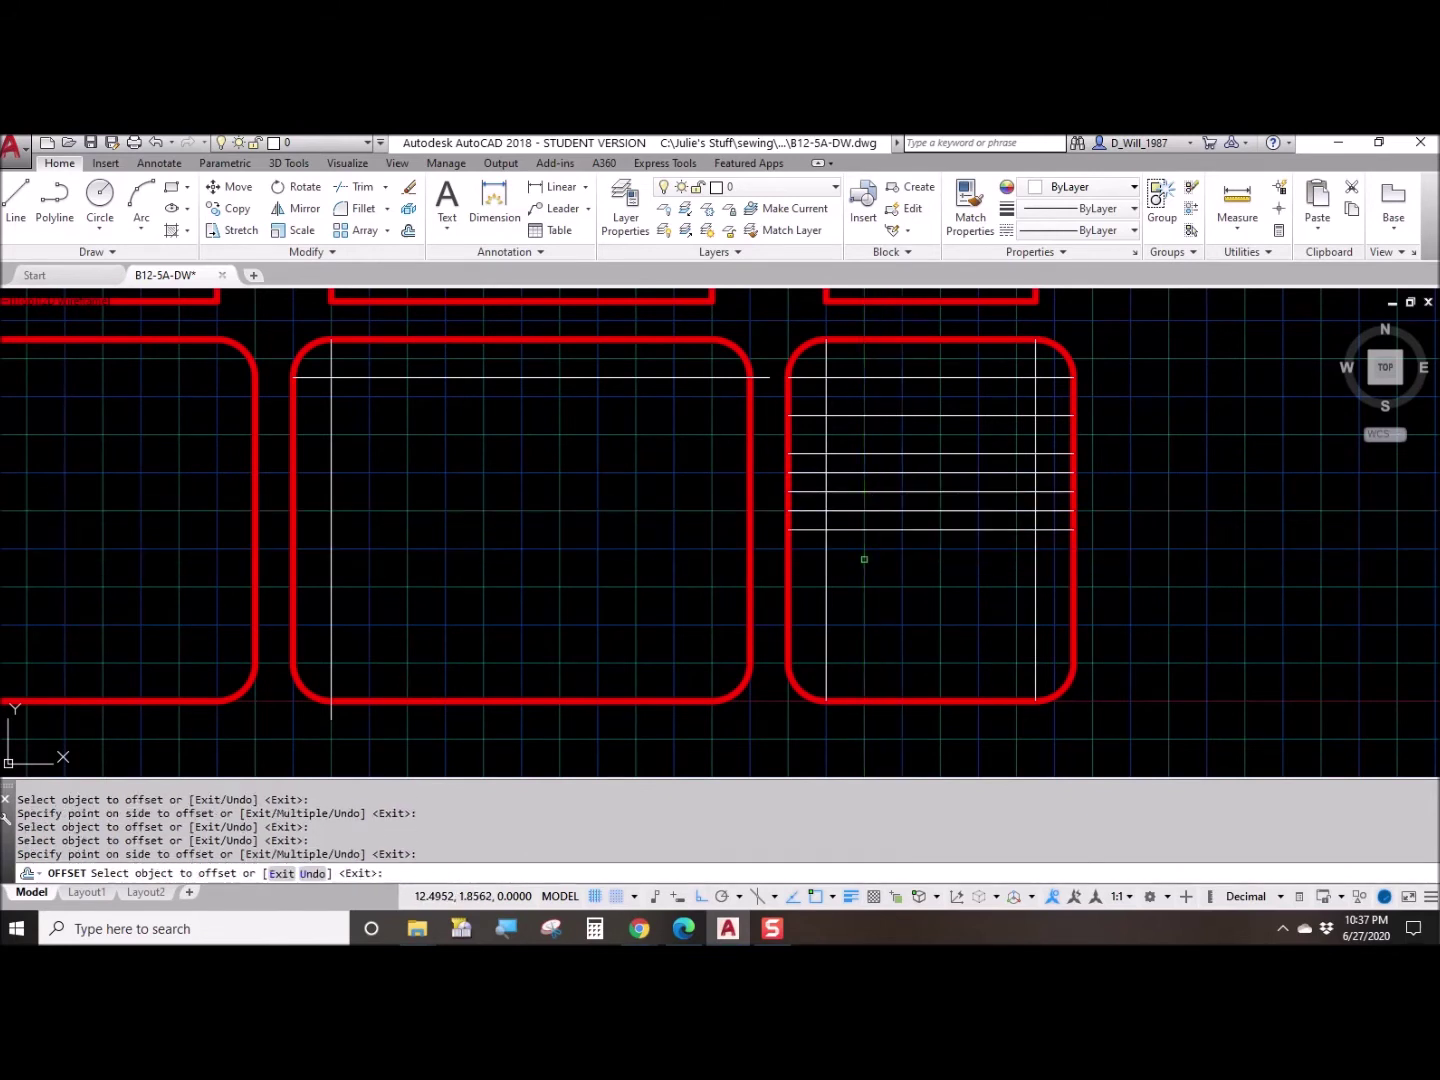
click(875, 529)
click(870, 544)
click(870, 548)
click(862, 608)
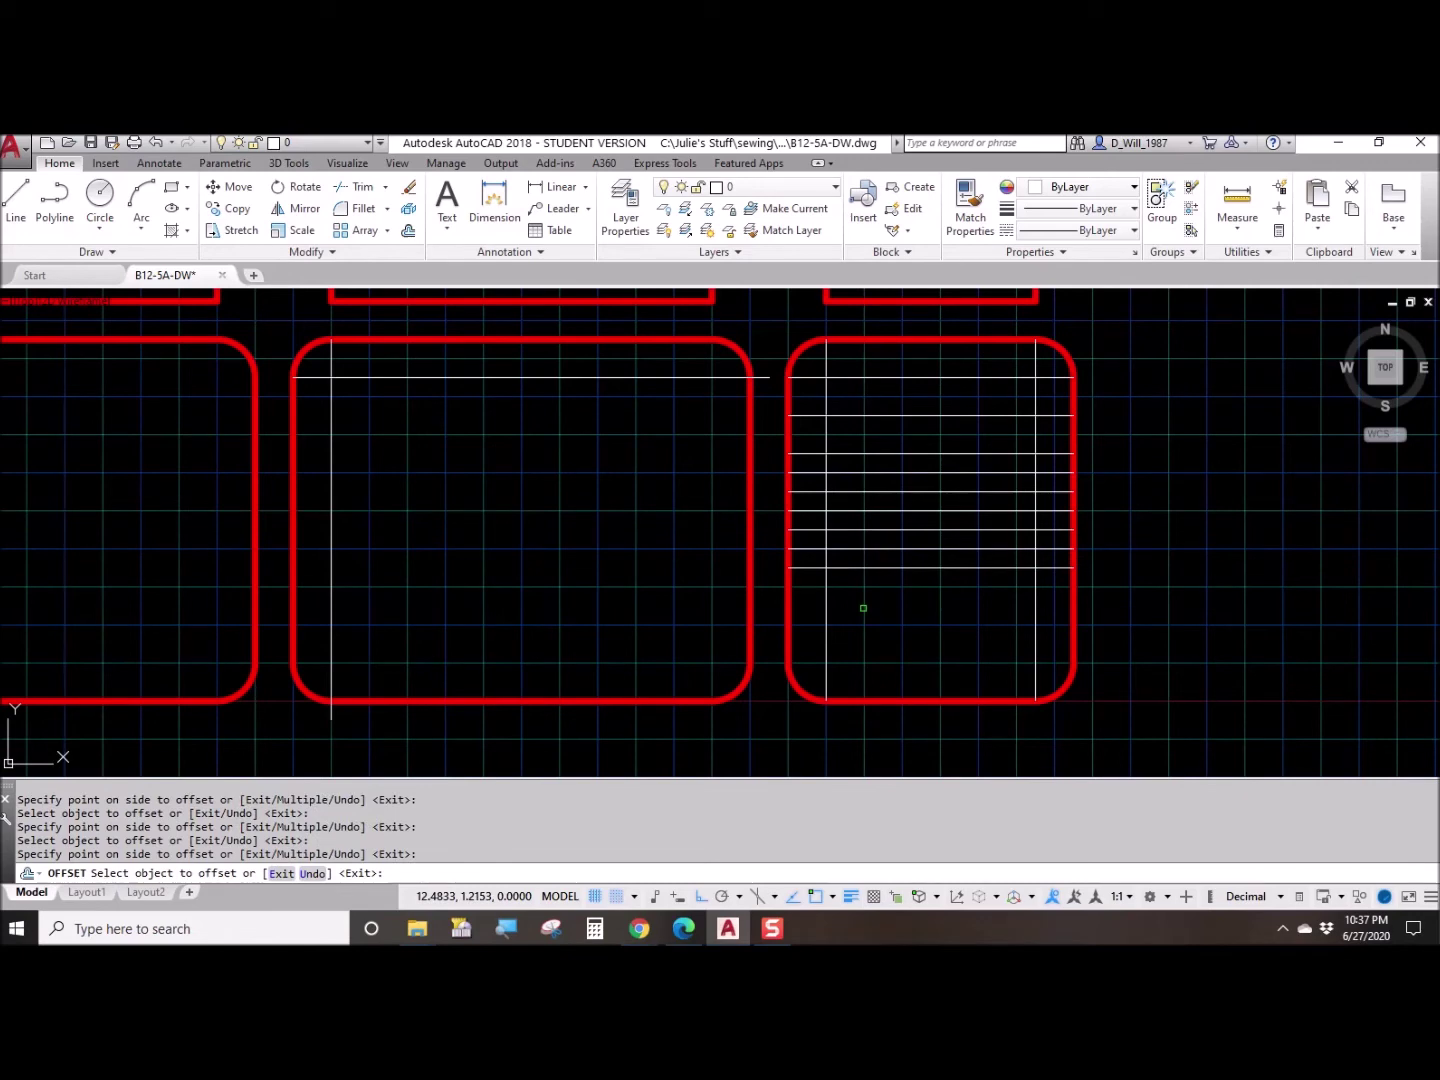
key(Escape)
scroll(863, 608, down, 3)
middle_drag(749, 697, 418, 479)
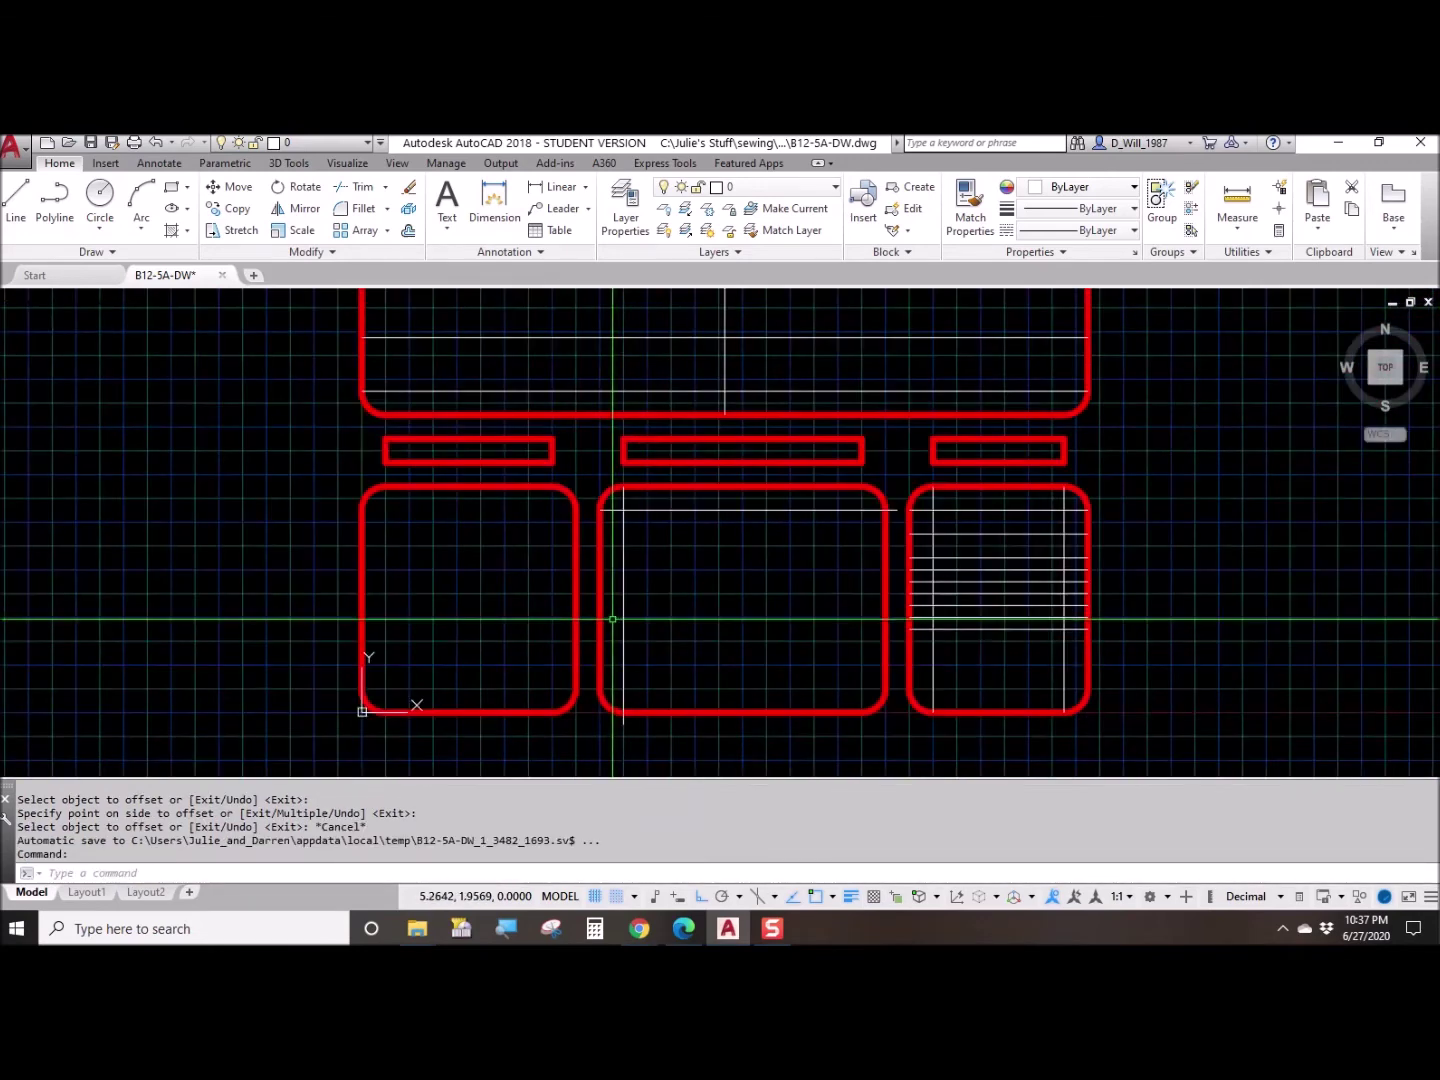
- Draw vertical and horizontal midpoint centre lines across the left label box
text(l)
key(Return)
scroll(349, 413, up, 5)
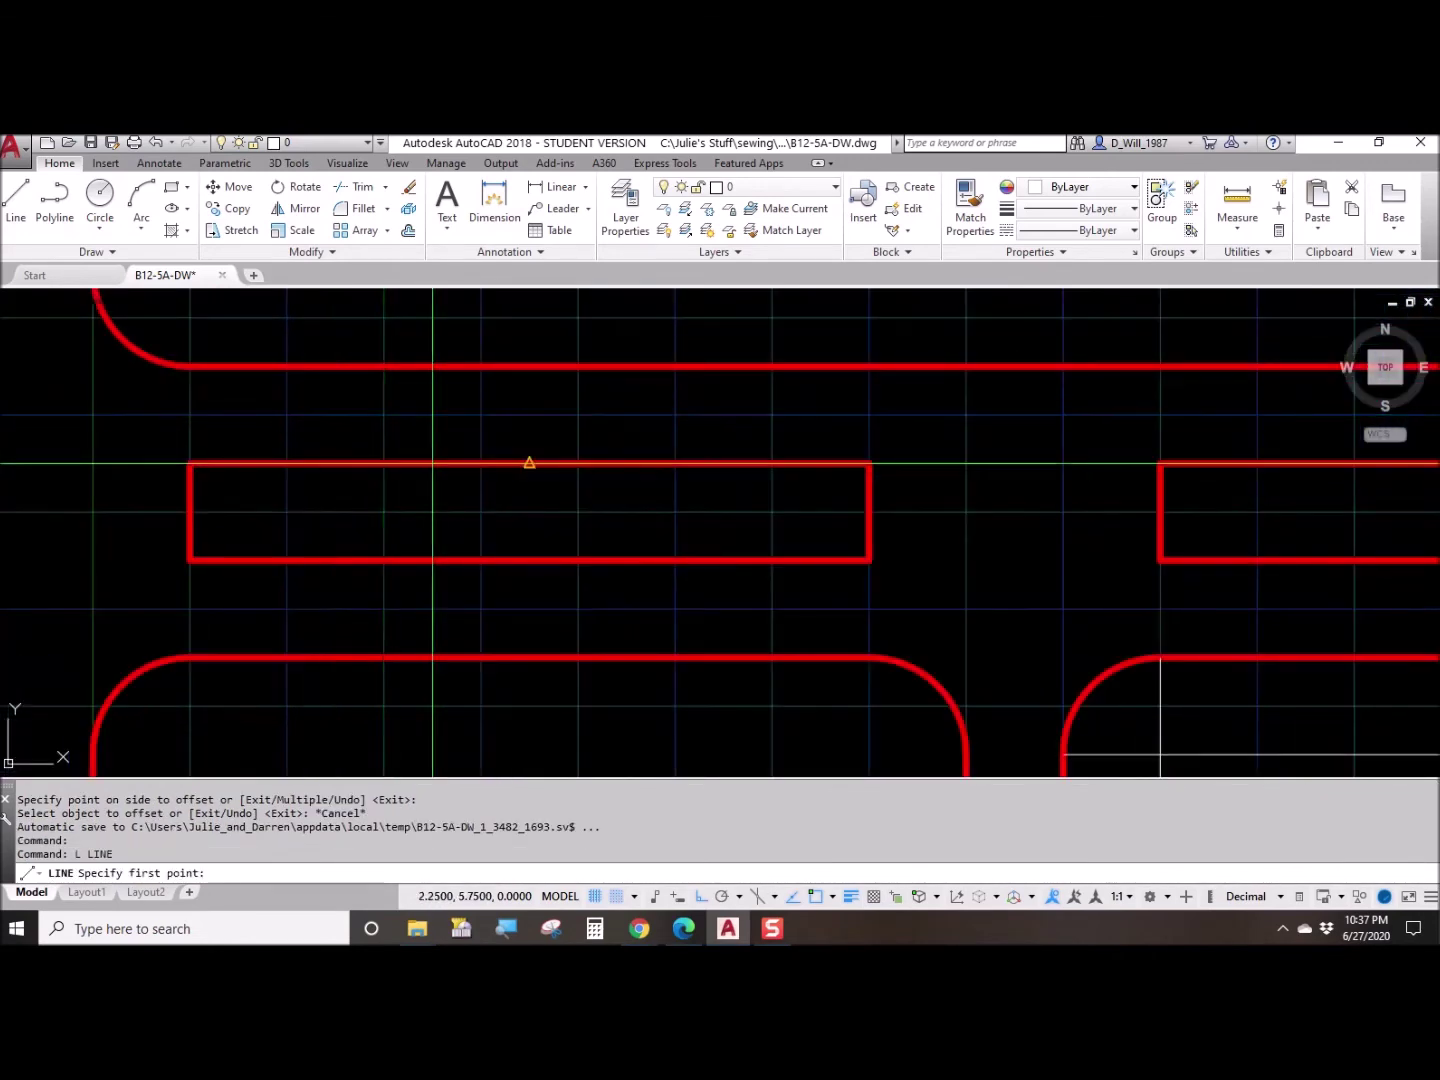
click(530, 463)
click(530, 560)
key(Return)
key(Return)
click(190, 511)
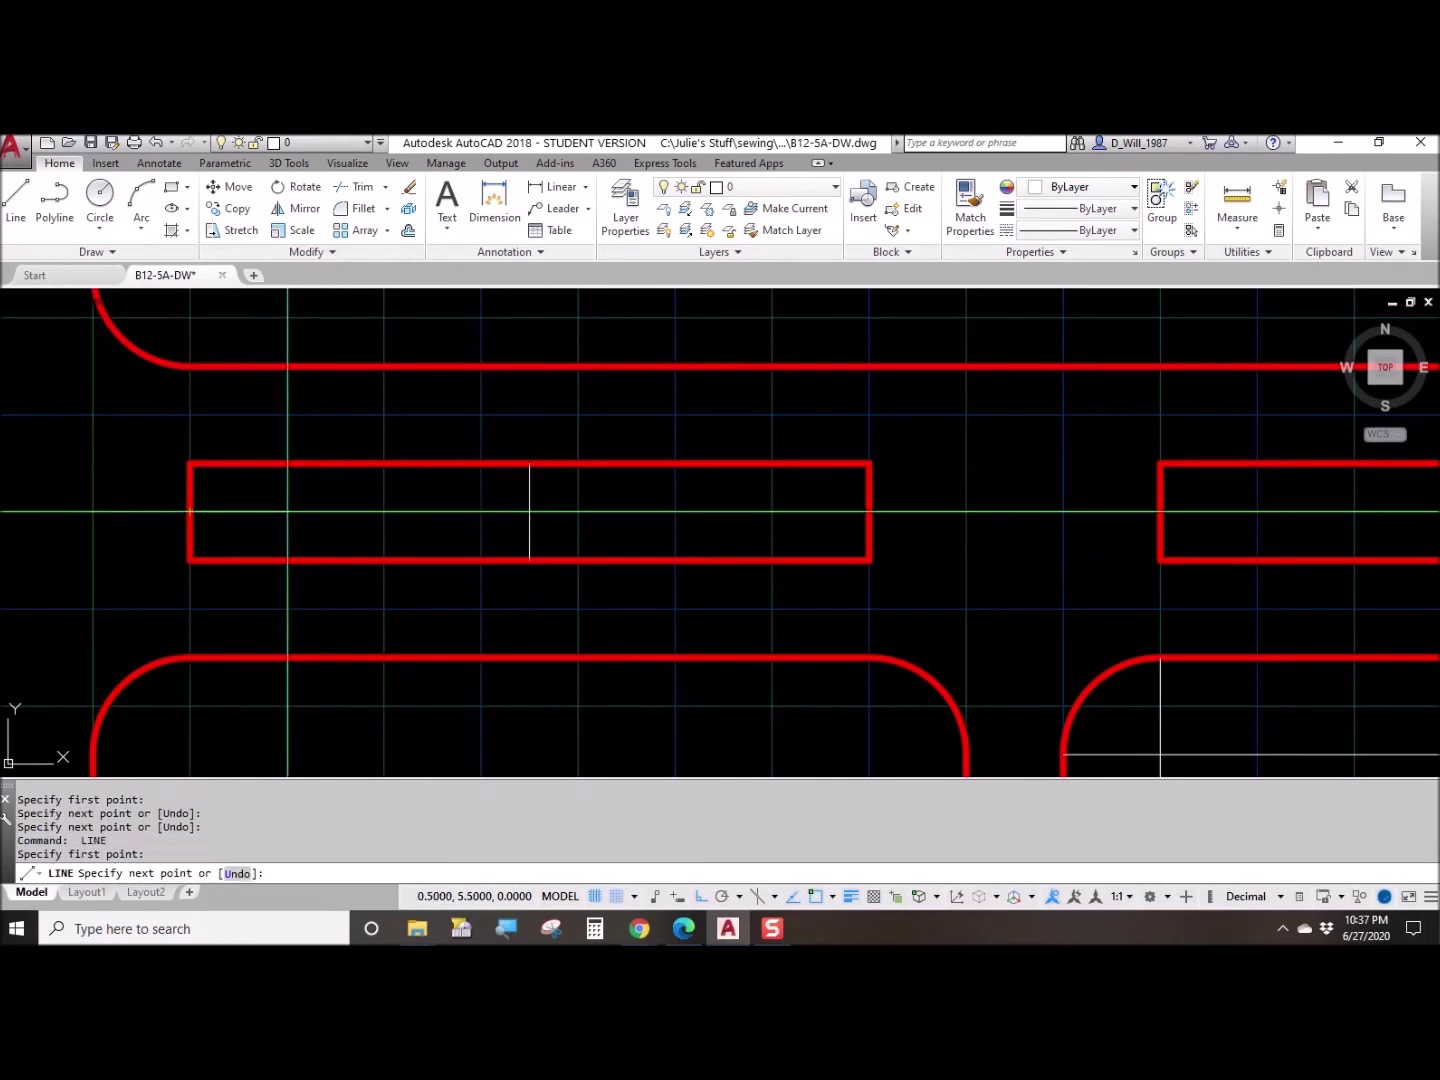
click(868, 510)
key(Escape)
- Draw a corner-to-corner diagonal line across the middle label box
scroll(352, 445, down, 2)
middle_drag(880, 456, 623, 432)
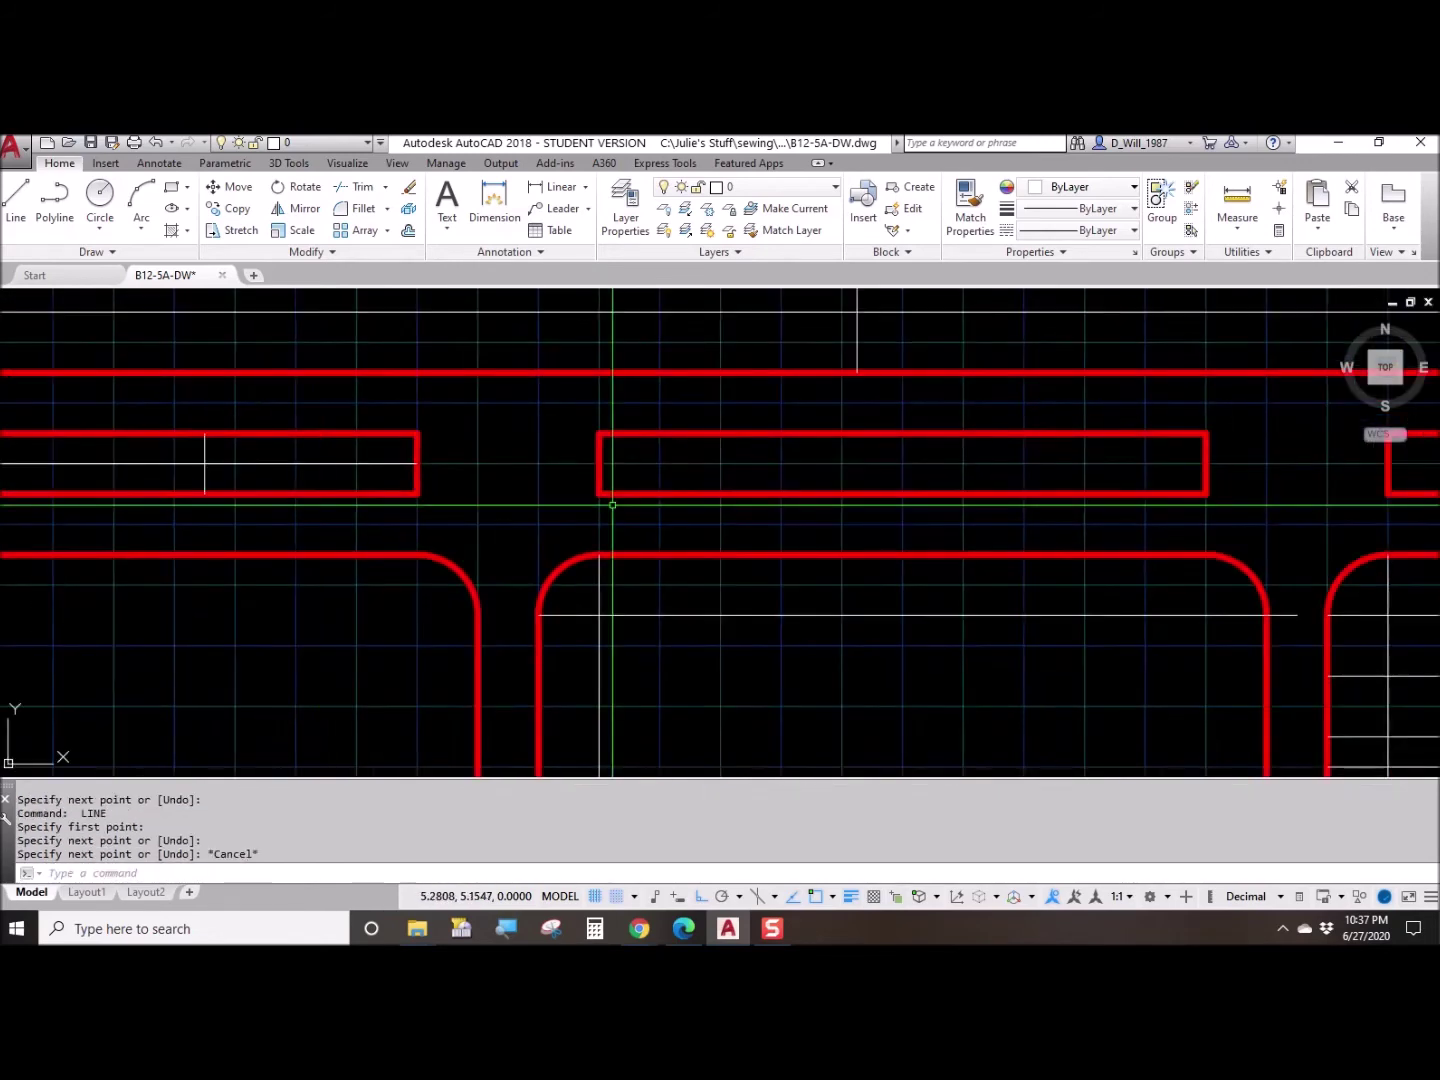
key(Return)
click(598, 432)
click(1206, 492)
key(Escape)
- Pan and zoom so the full advertisement layout is in view
scroll(340, 449, down, 2)
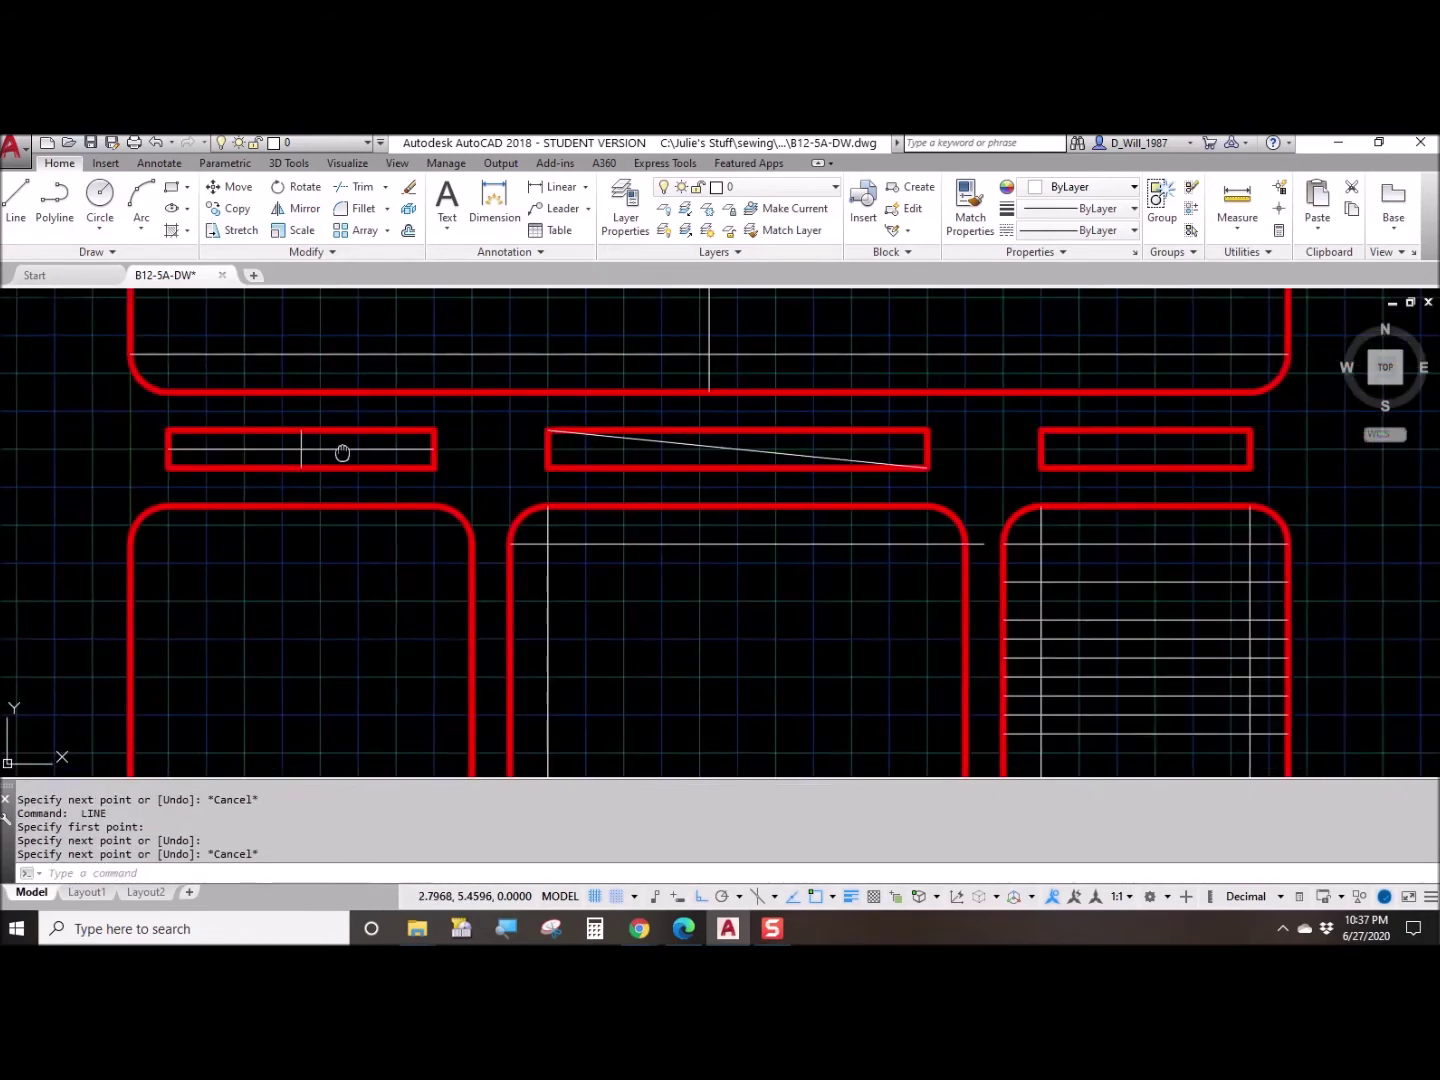
middle_drag(339, 448, 353, 490)
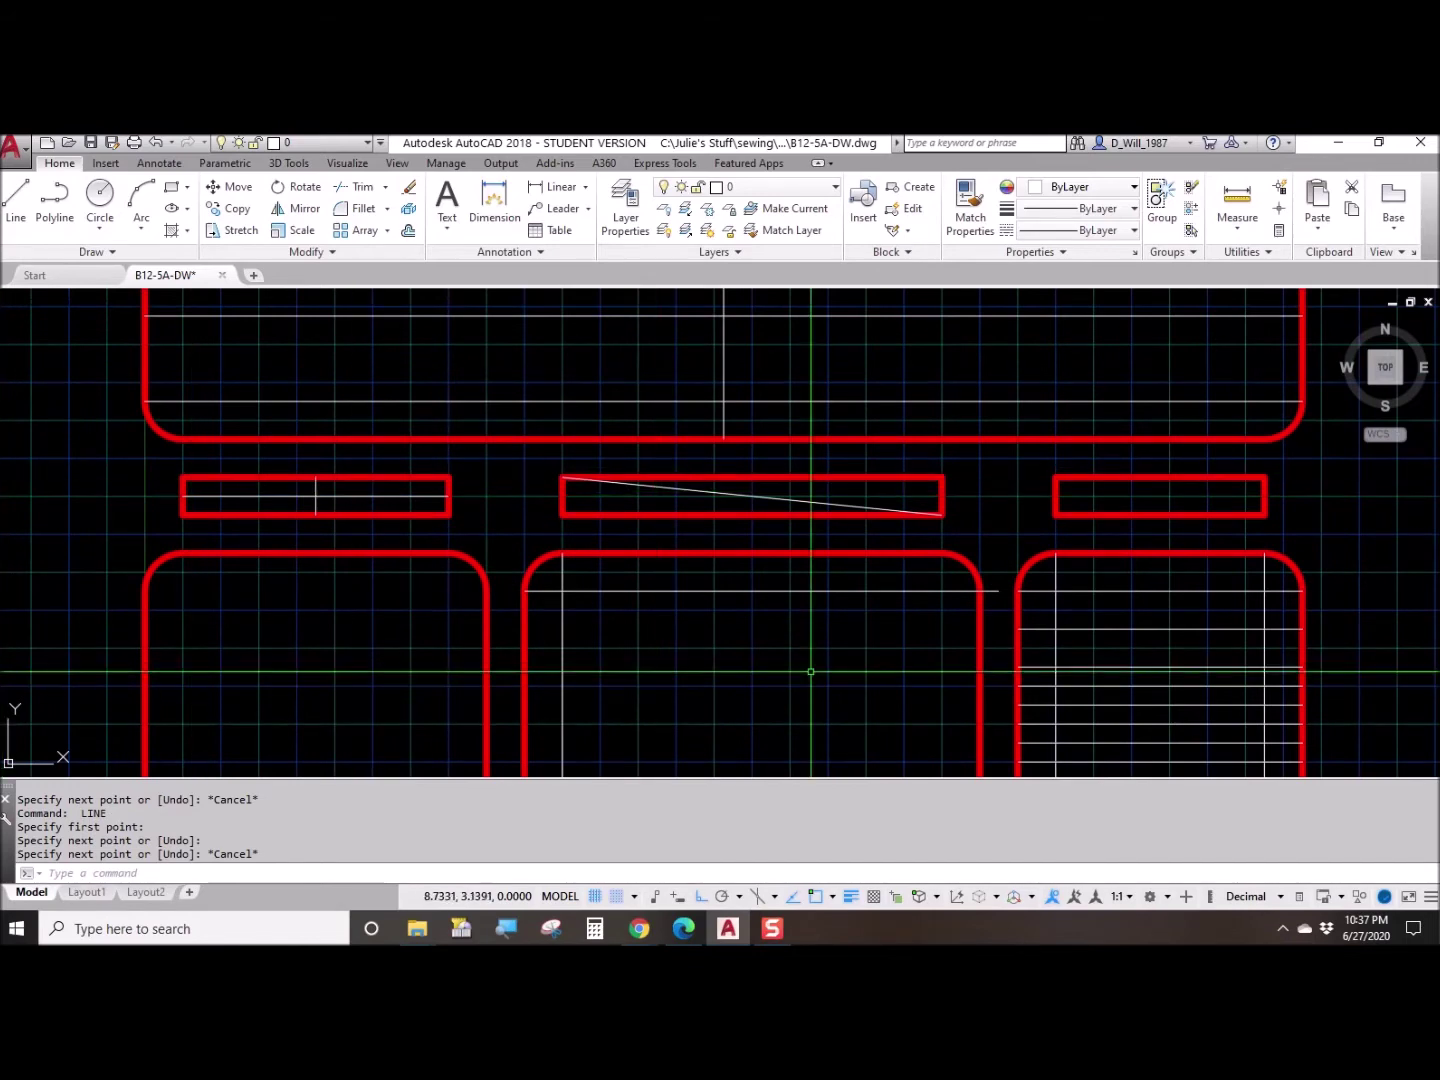
scroll(734, 484, down, 2)
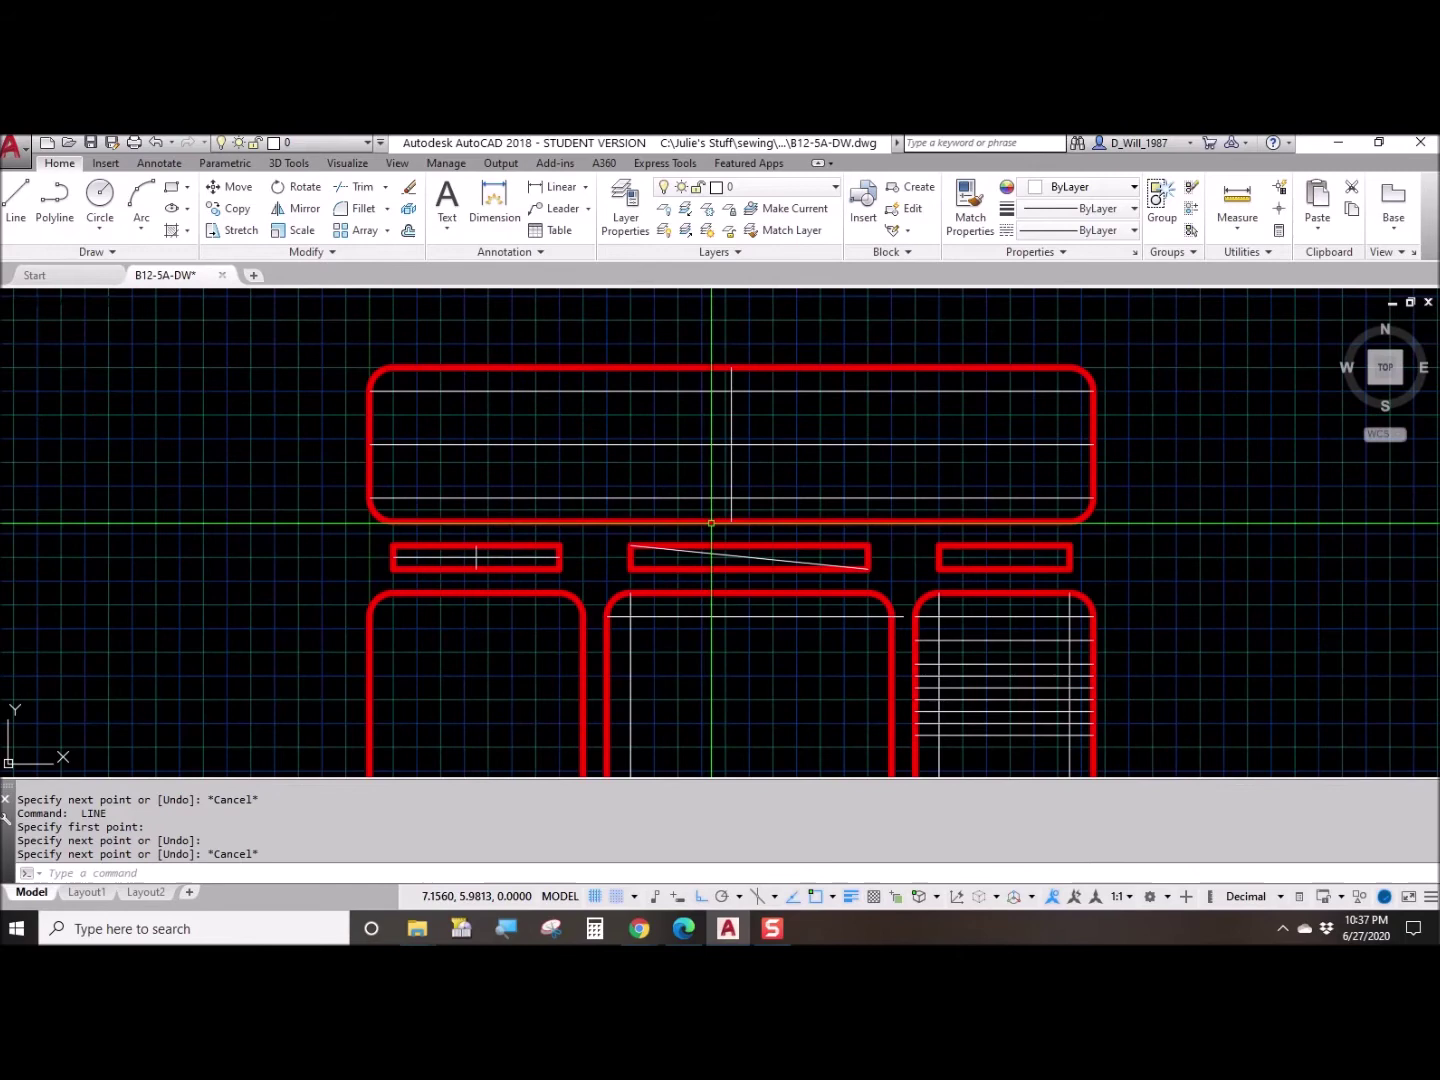
middle_drag(752, 554, 743, 490)
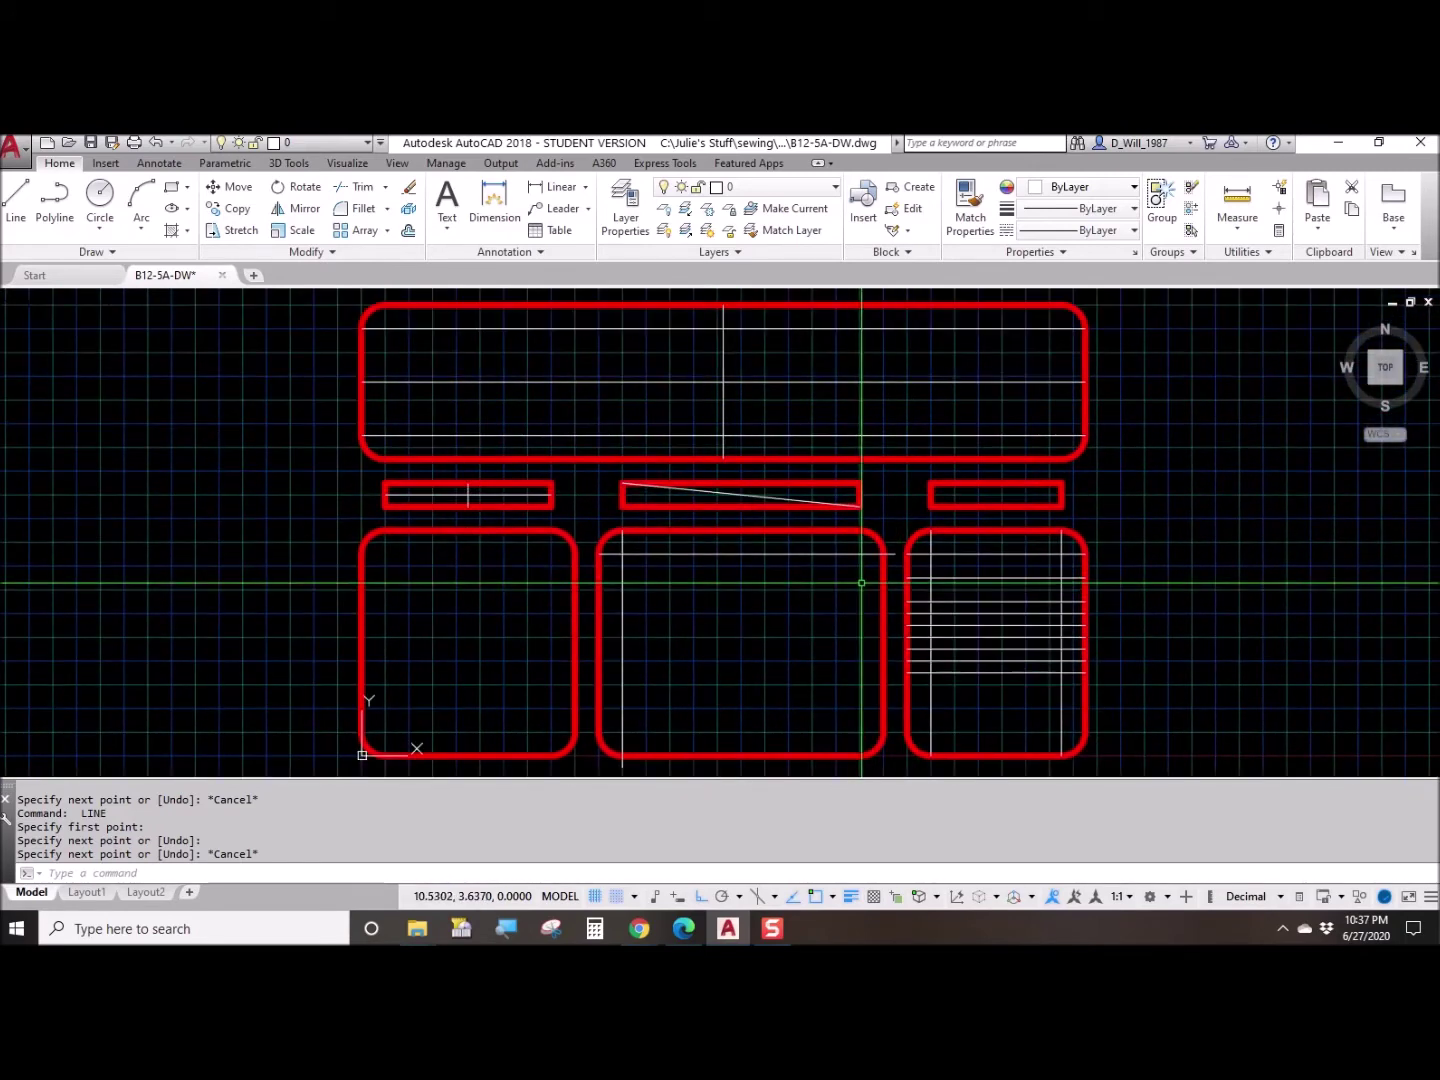
click(757, 185)
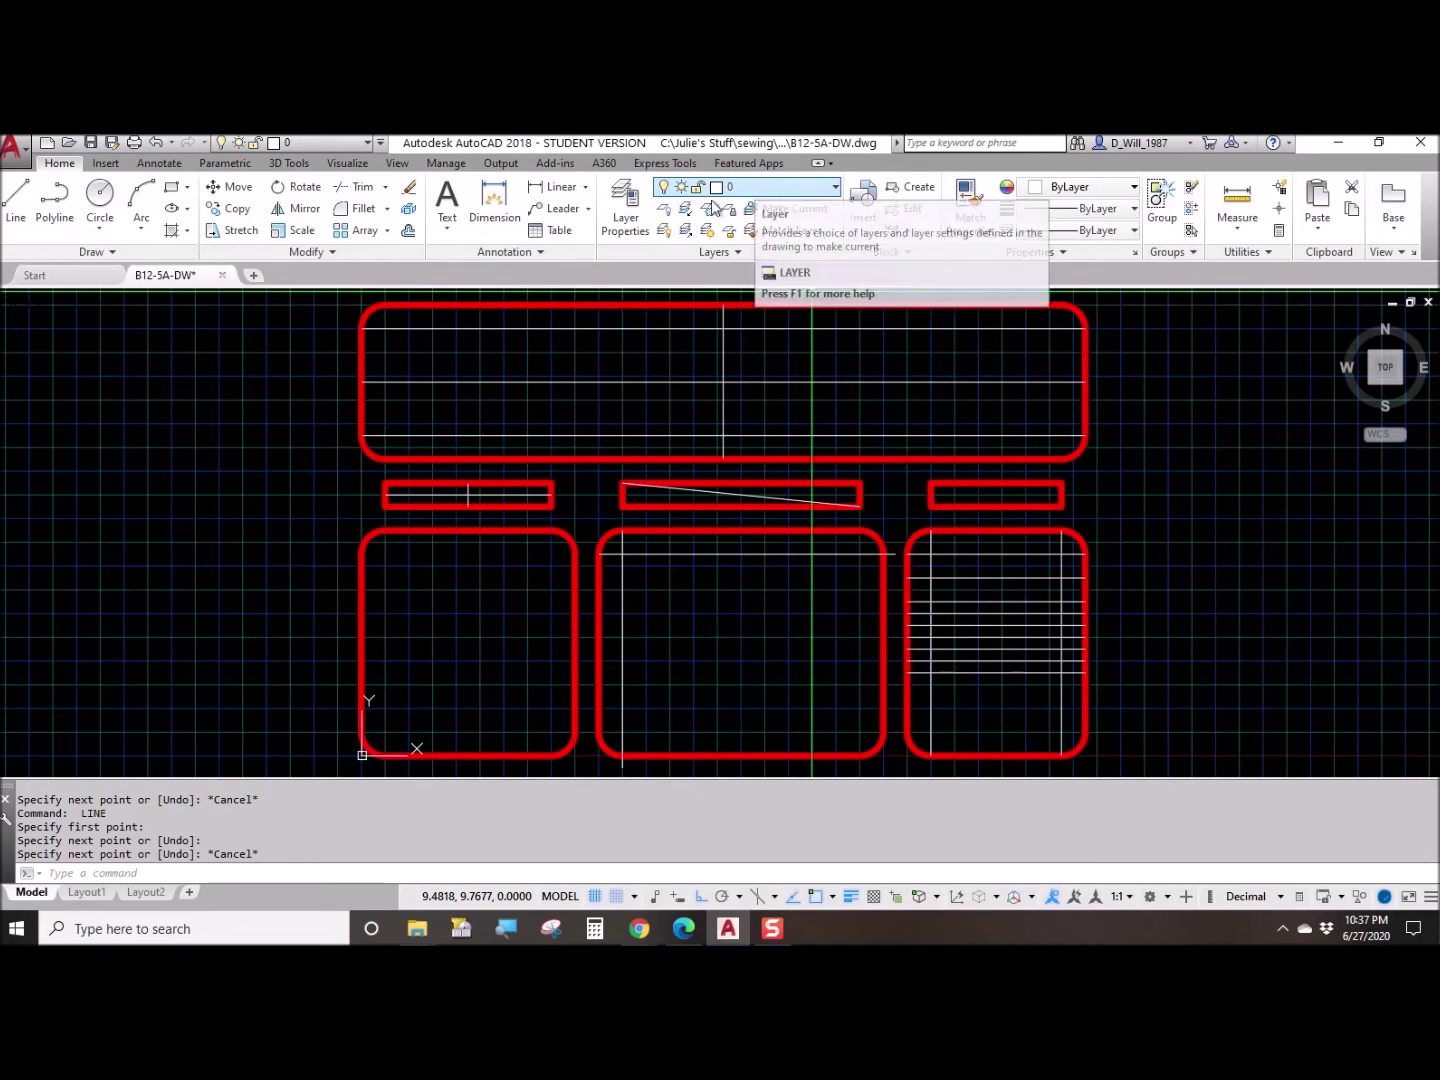
- Make TEXT the current layer and SWISS 721 BdOulBT the current text style
click(799, 274)
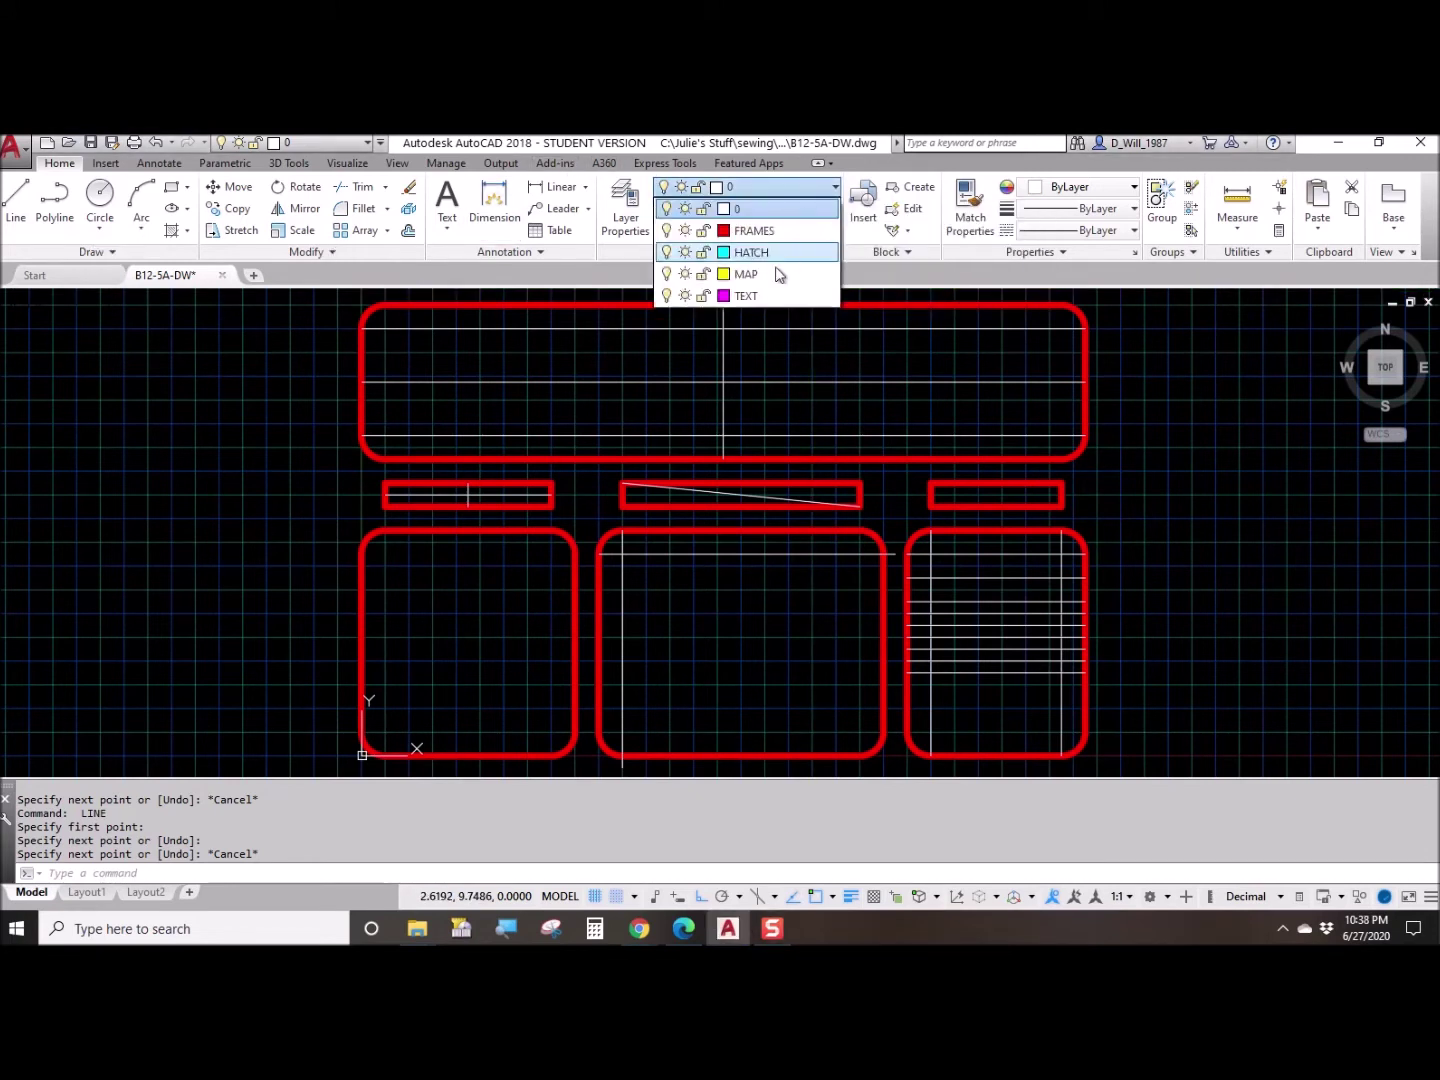
click(771, 292)
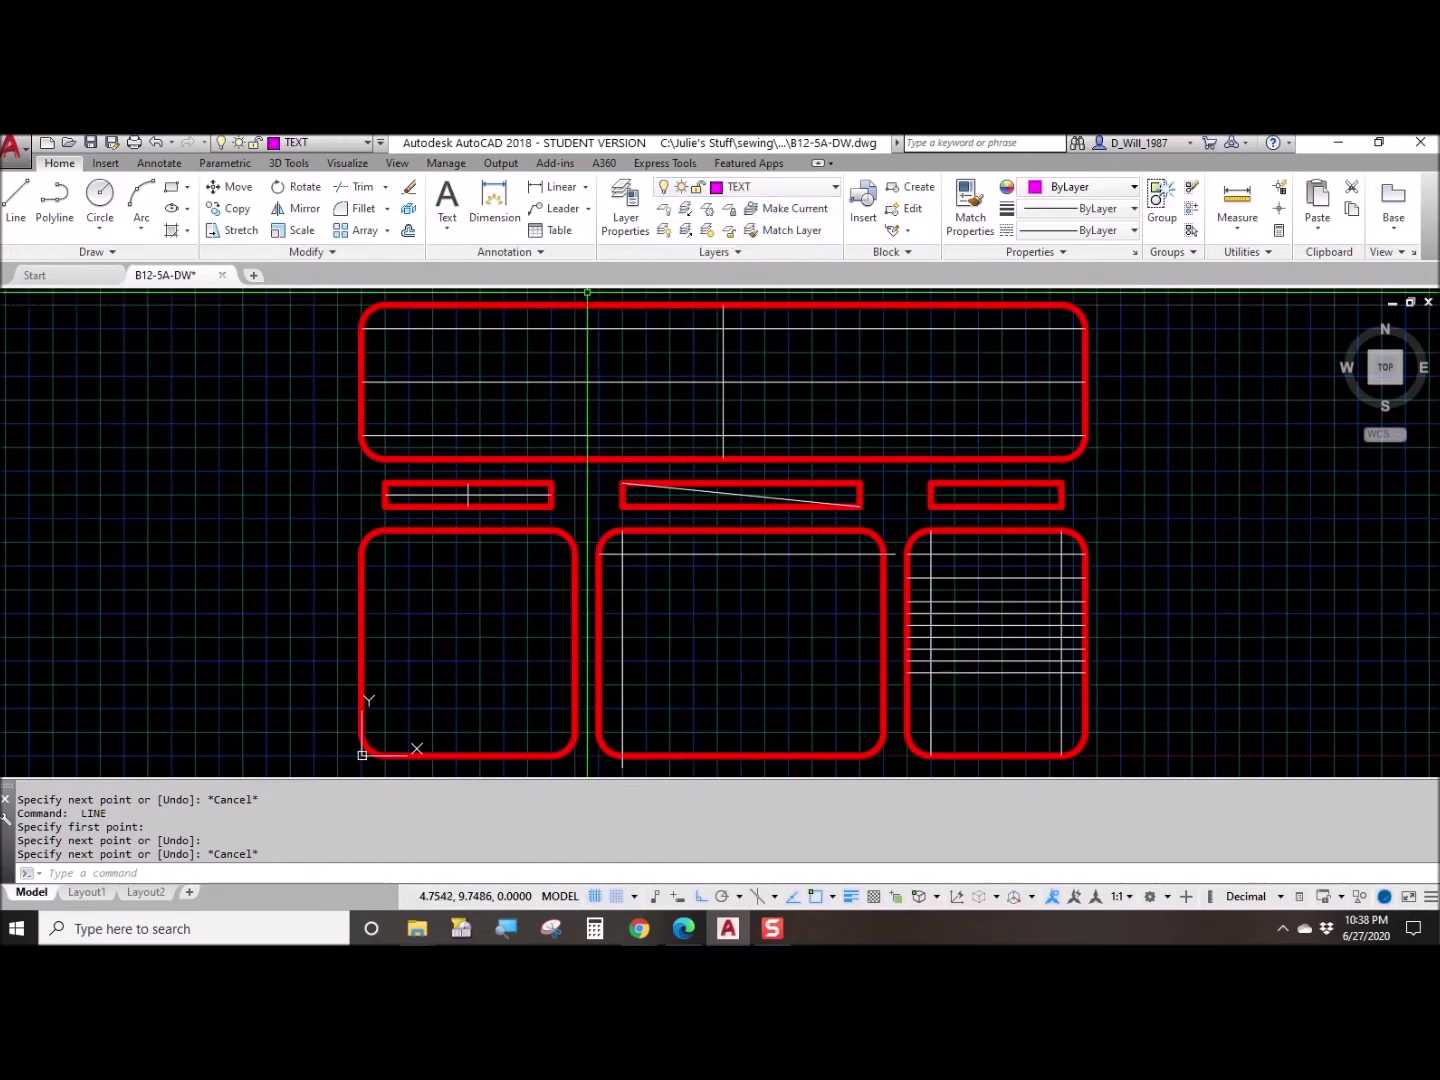
click(455, 233)
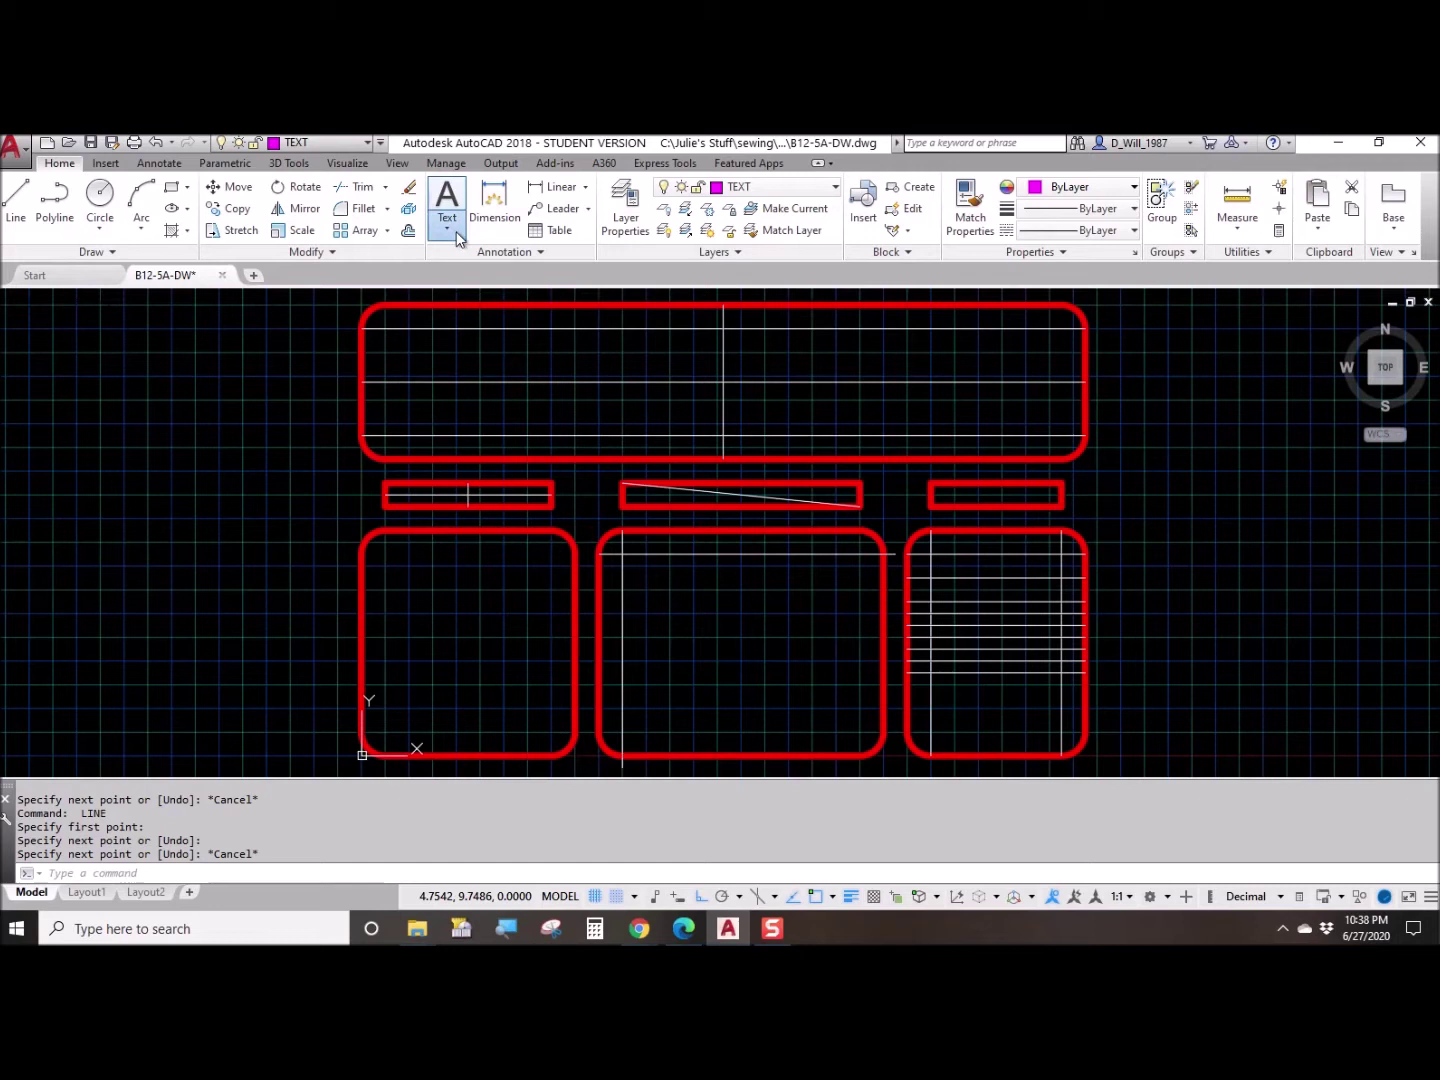
click(470, 293)
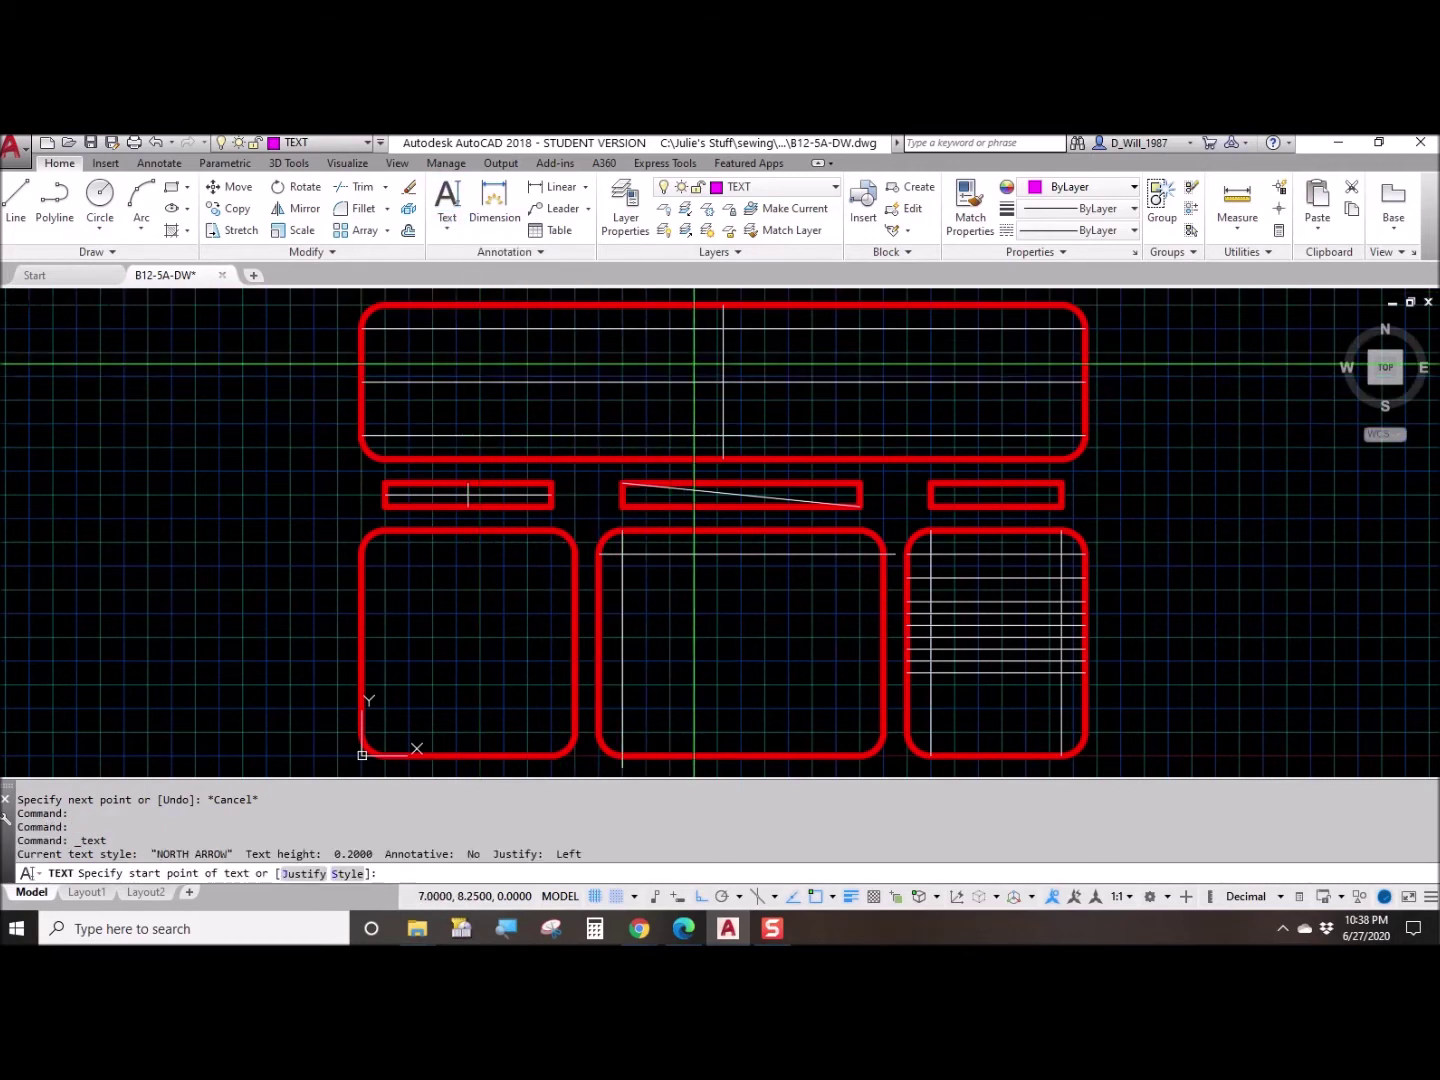
key(Escape)
click(520, 252)
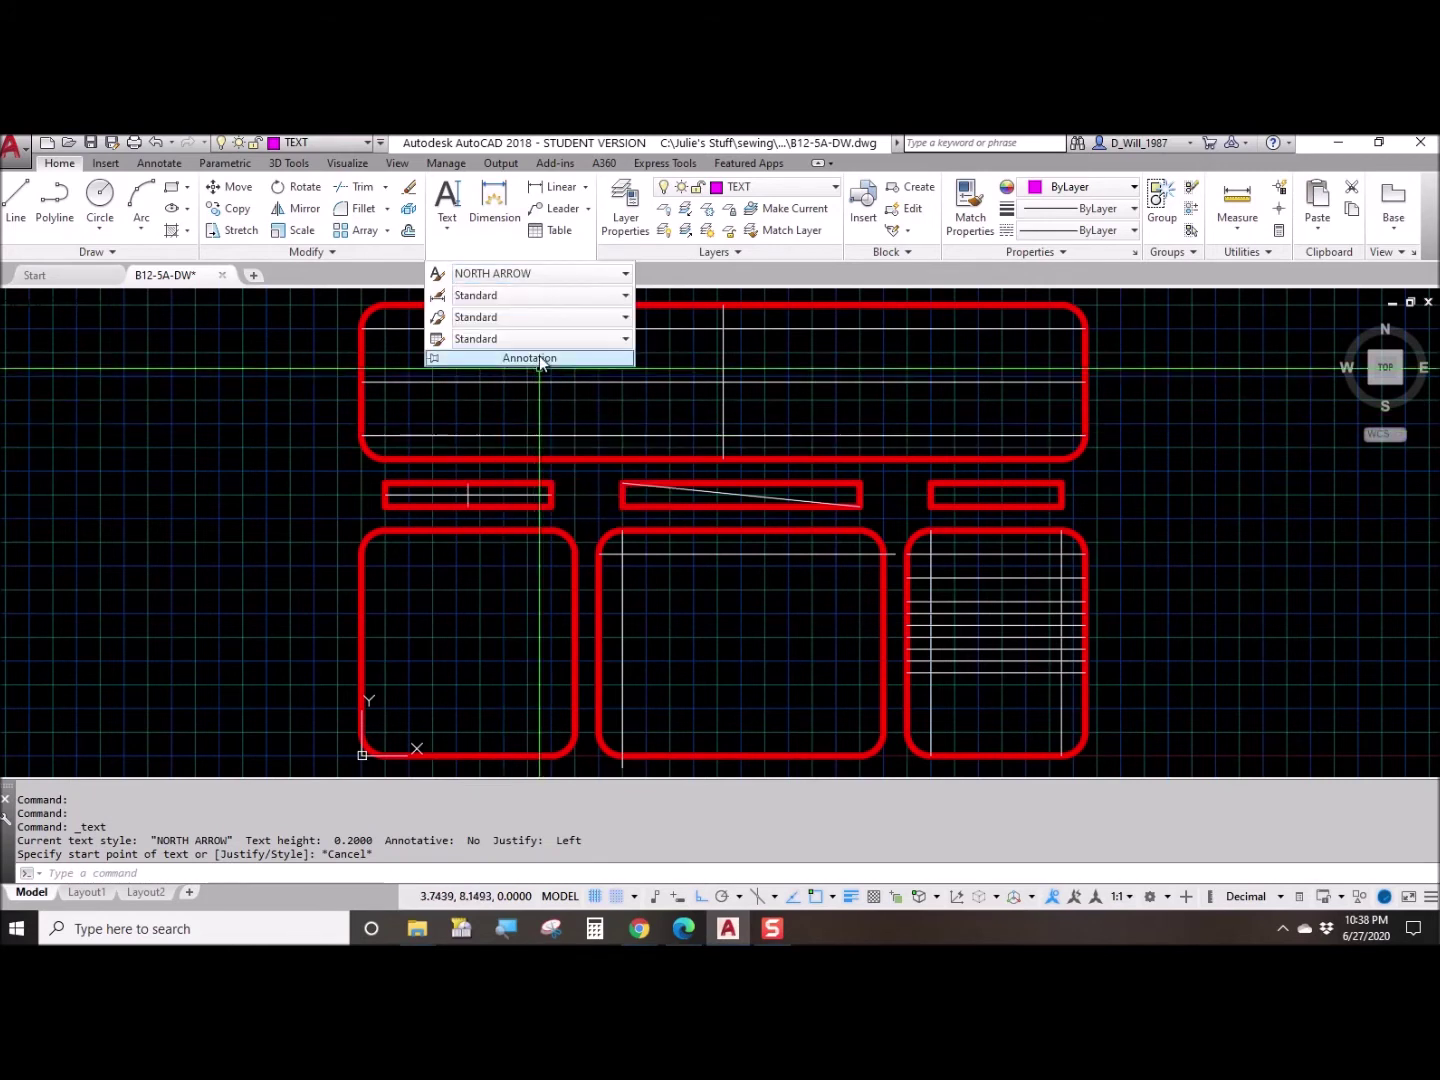
click(540, 360)
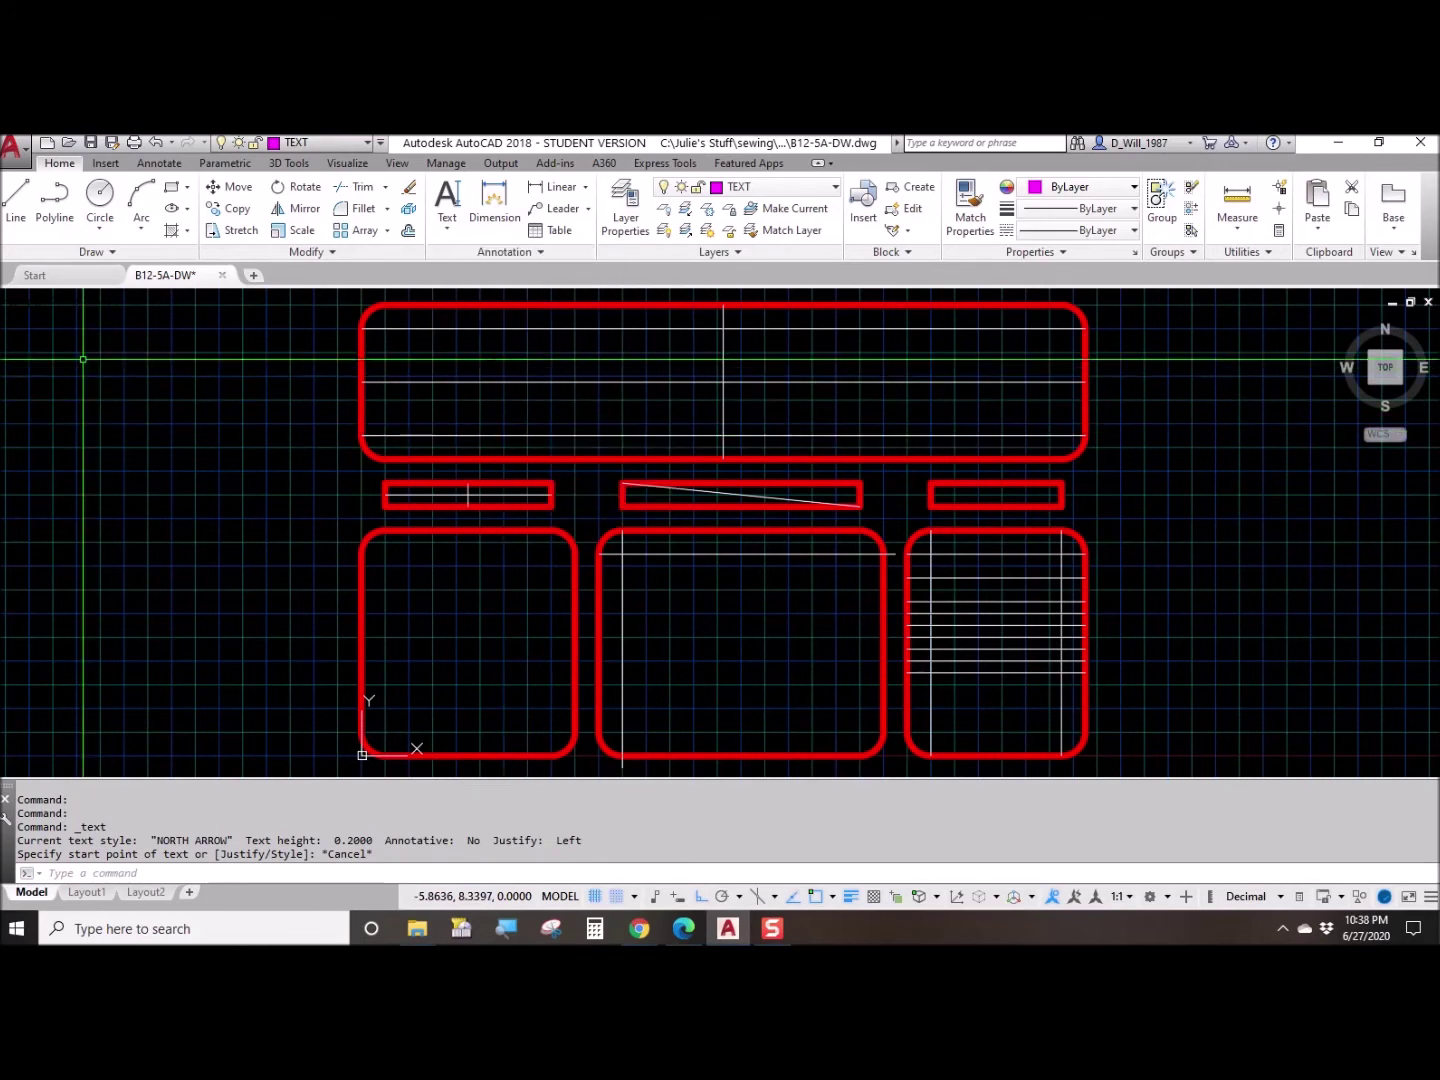
click(446, 232)
click(536, 253)
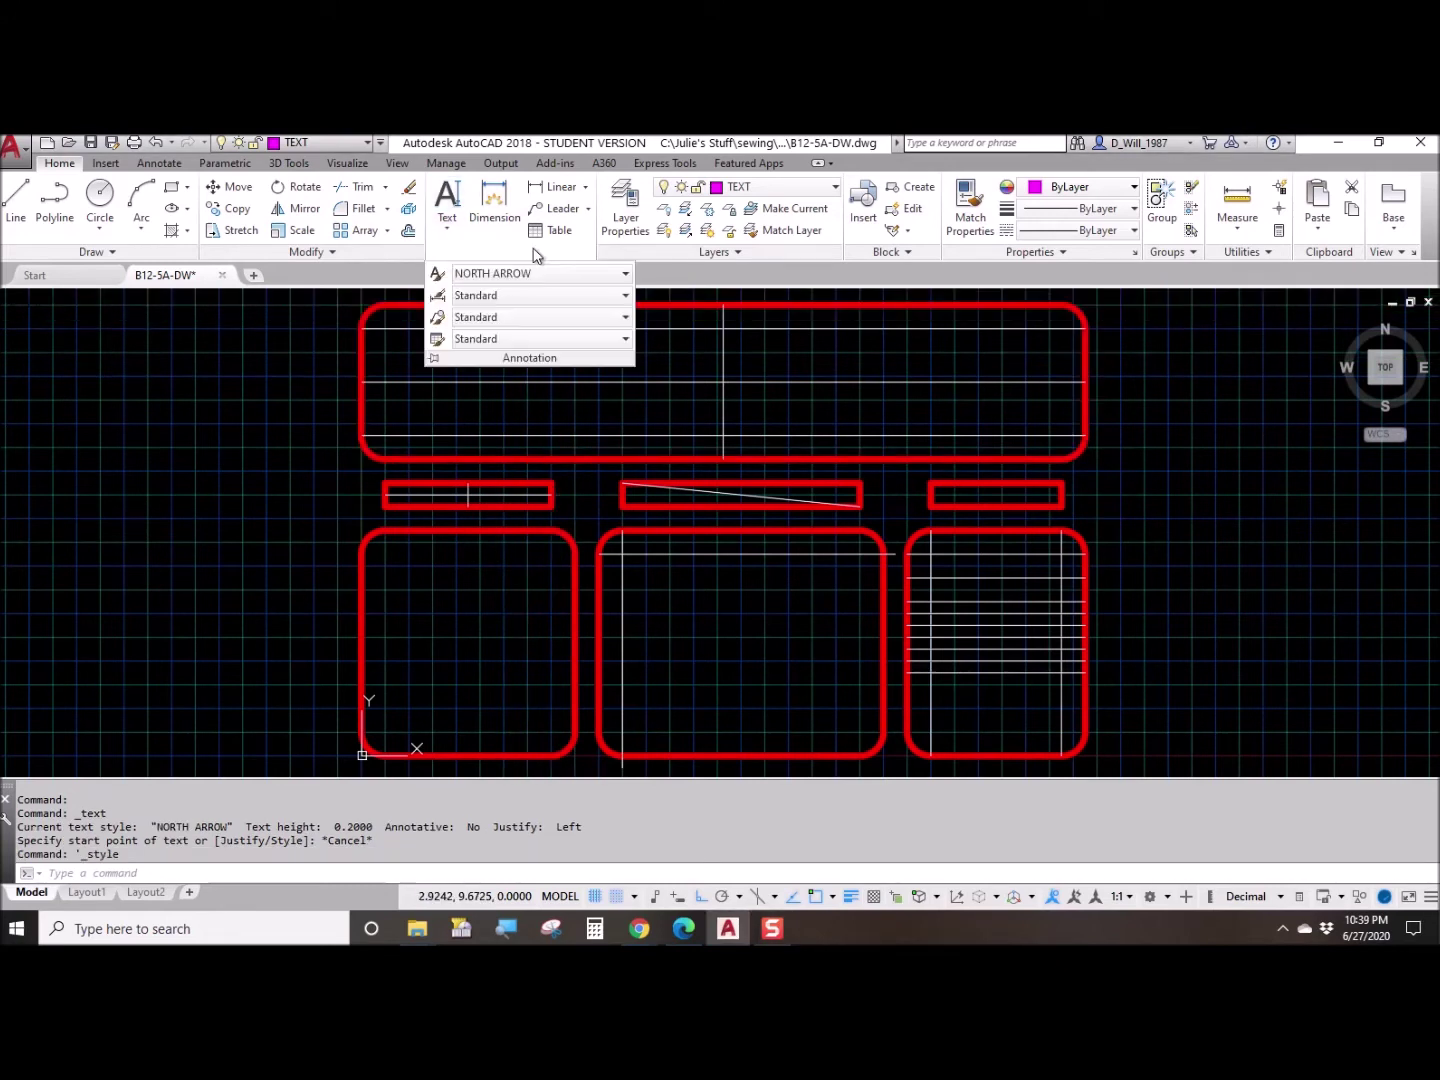
click(509, 281)
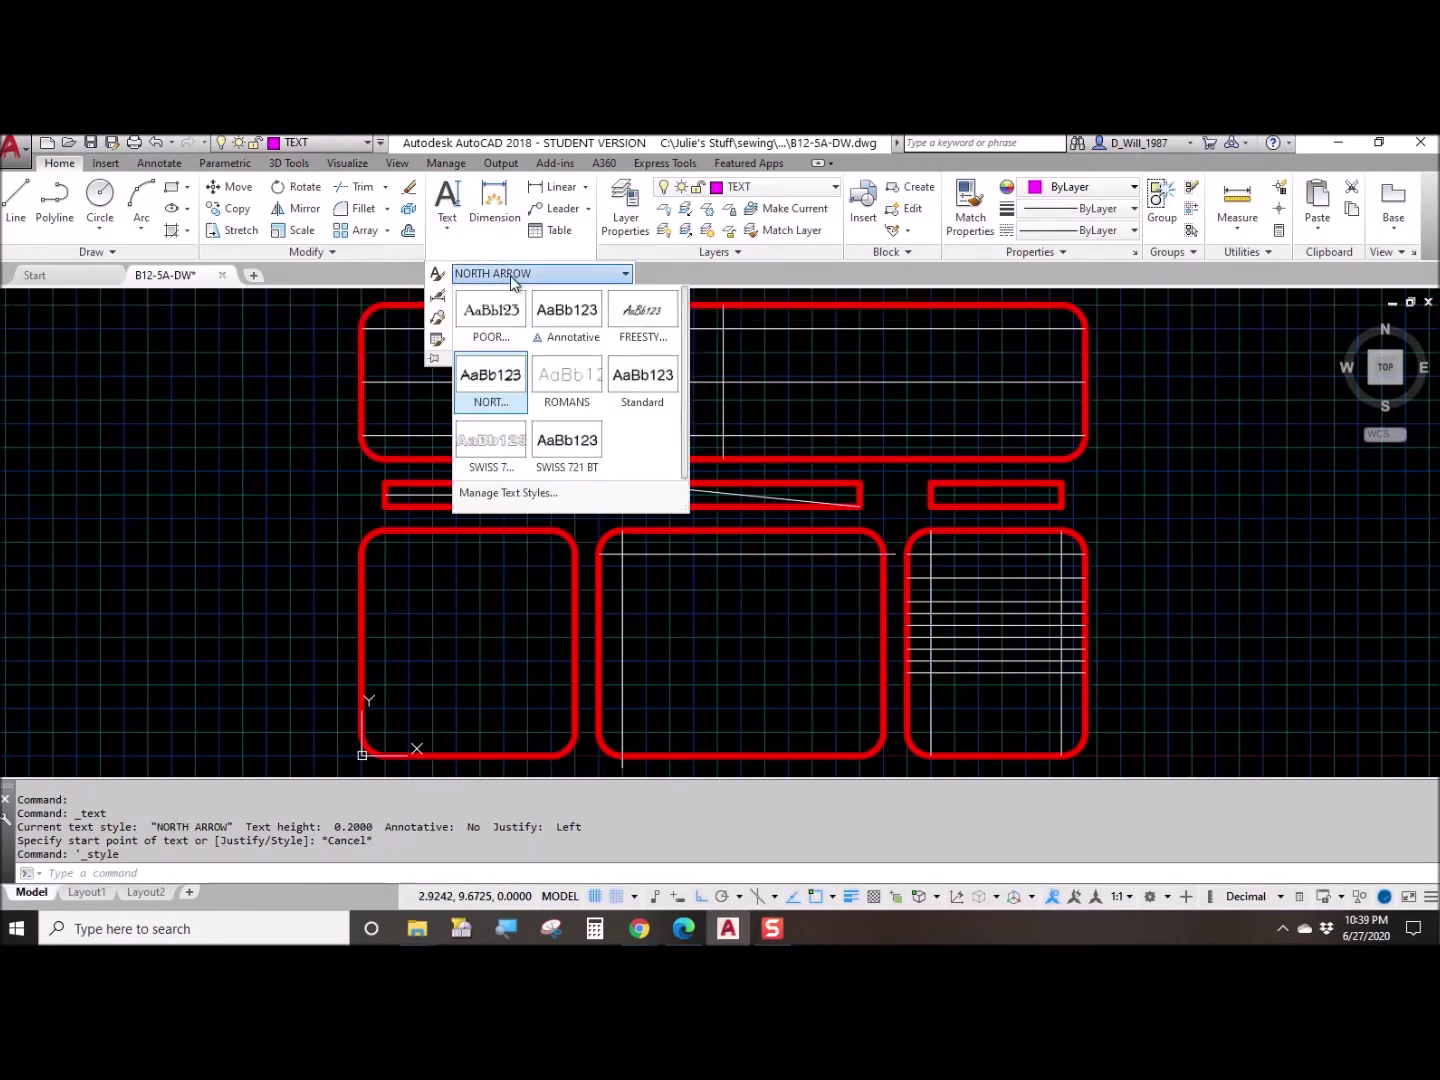
click(506, 437)
middle_drag(495, 402, 478, 415)
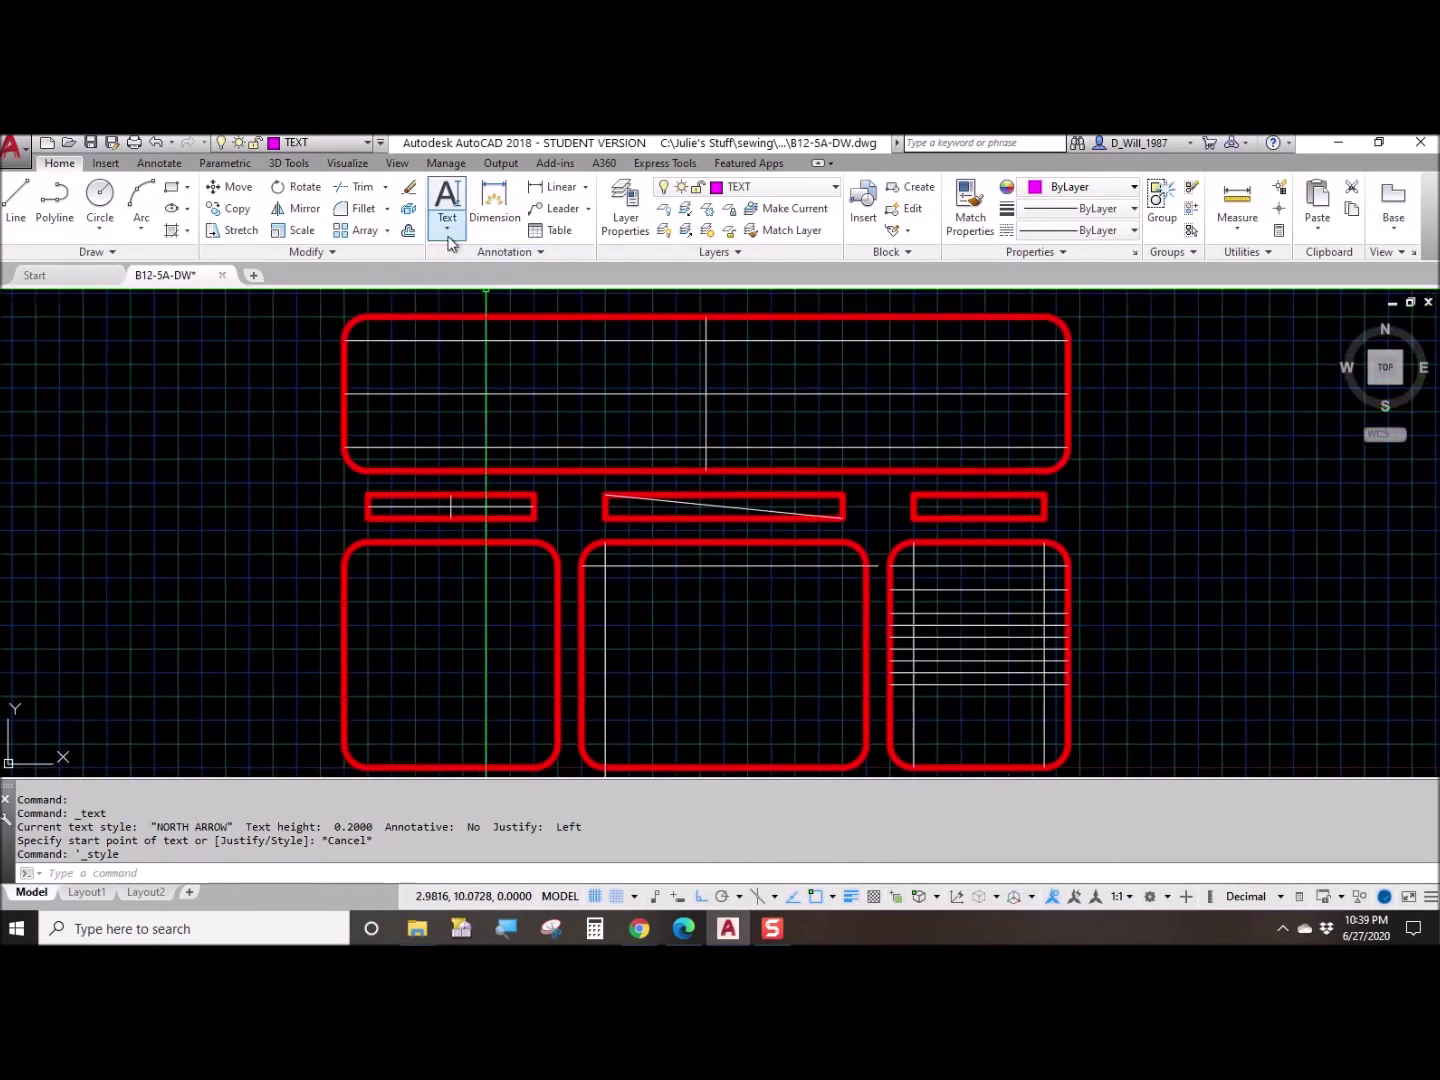
- Add 'BAKERSFIELD COLLEGE' top-centre justified at 0.650 height at the frame's top midpoint
click(446, 230)
click(488, 296)
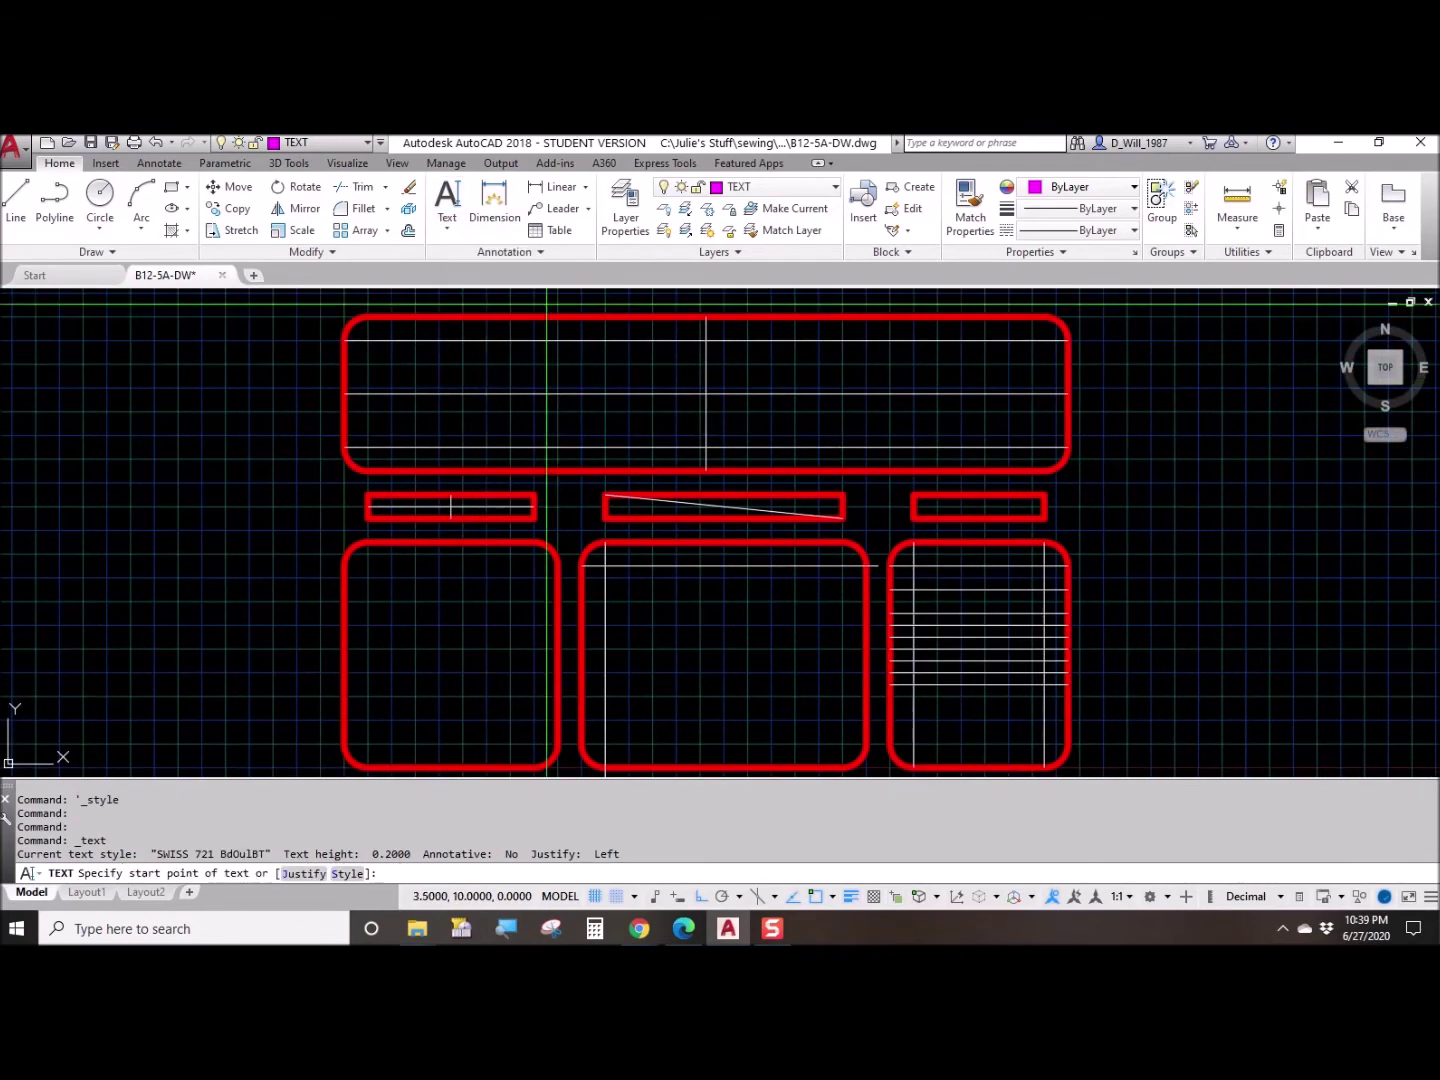
click(307, 874)
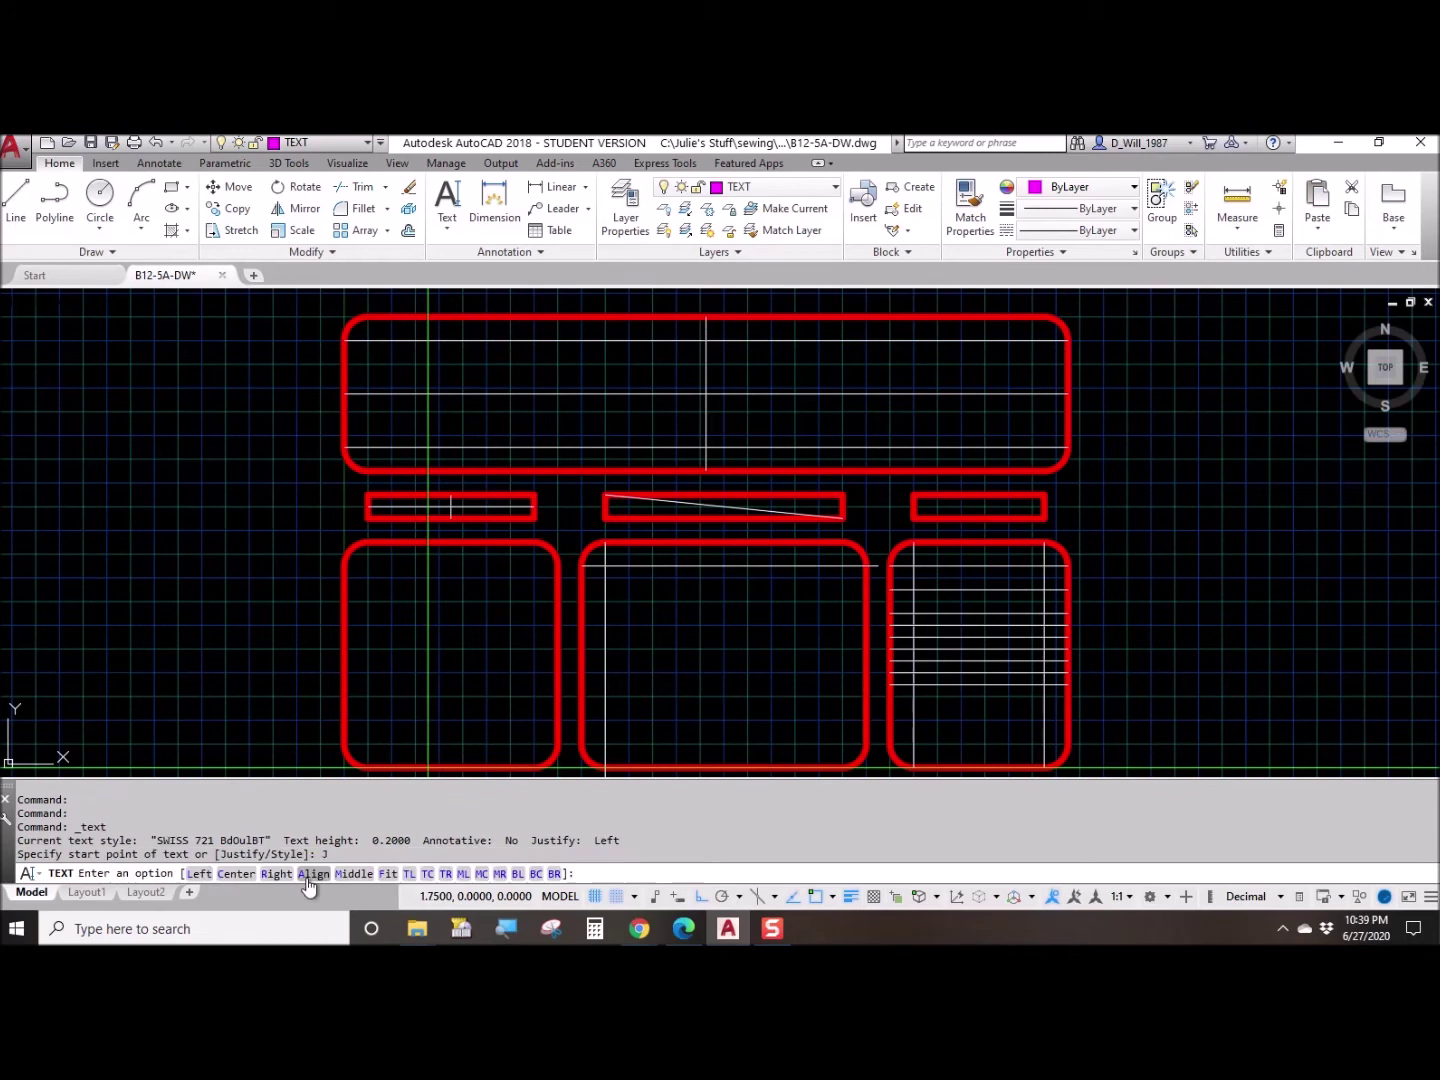
click(427, 874)
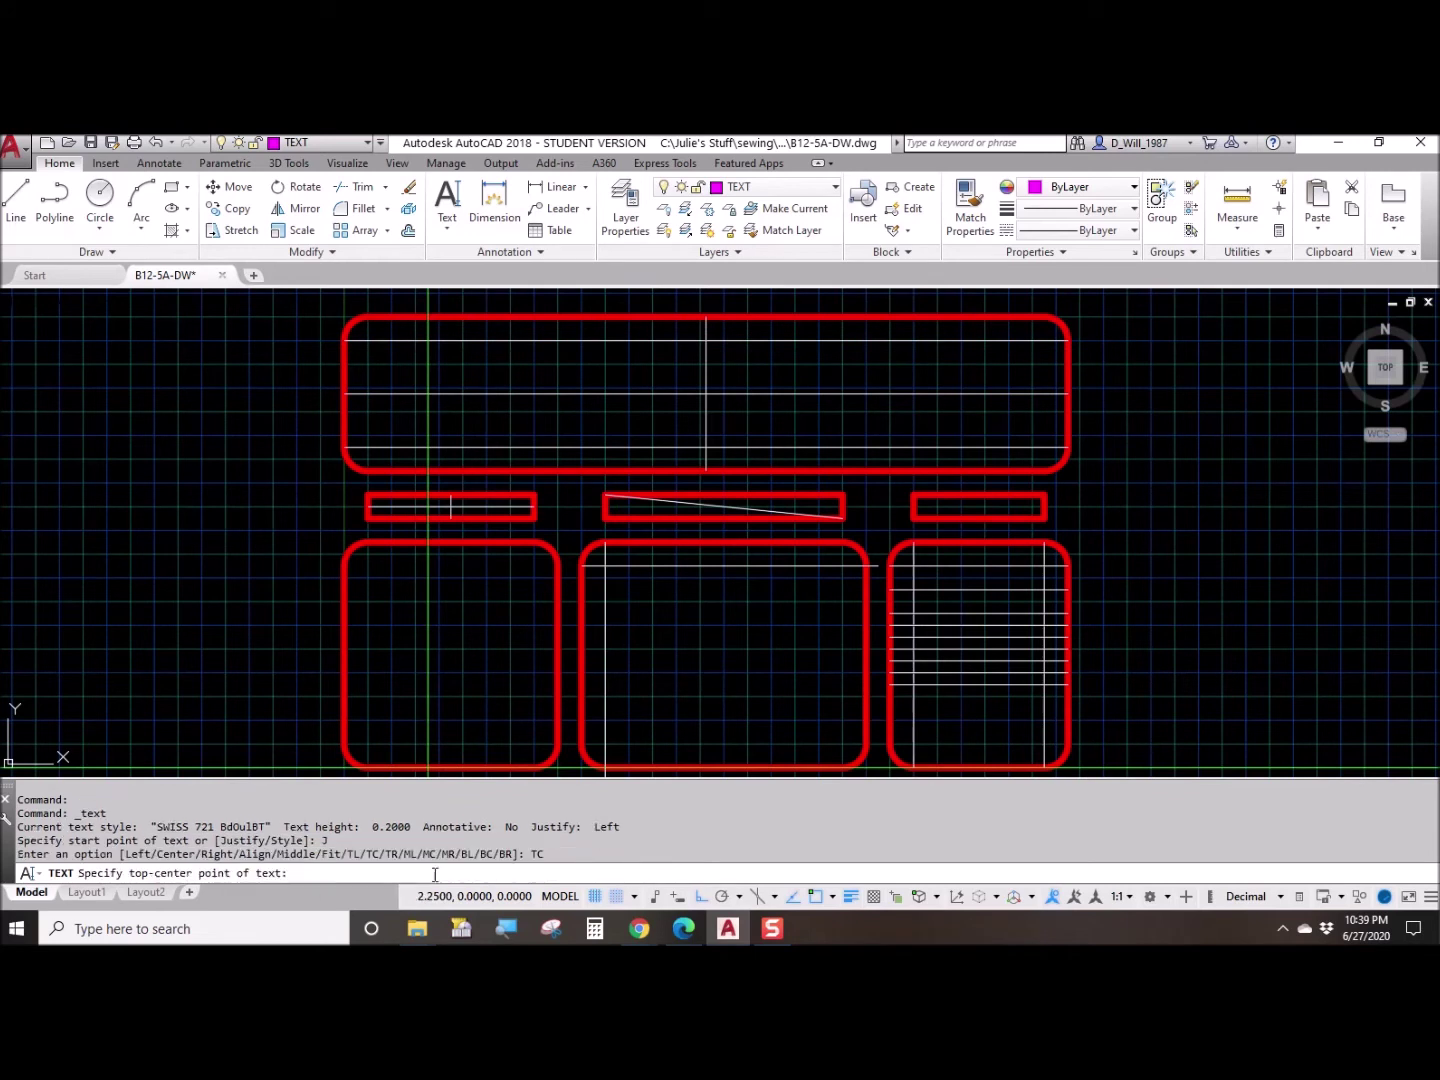
click(707, 339)
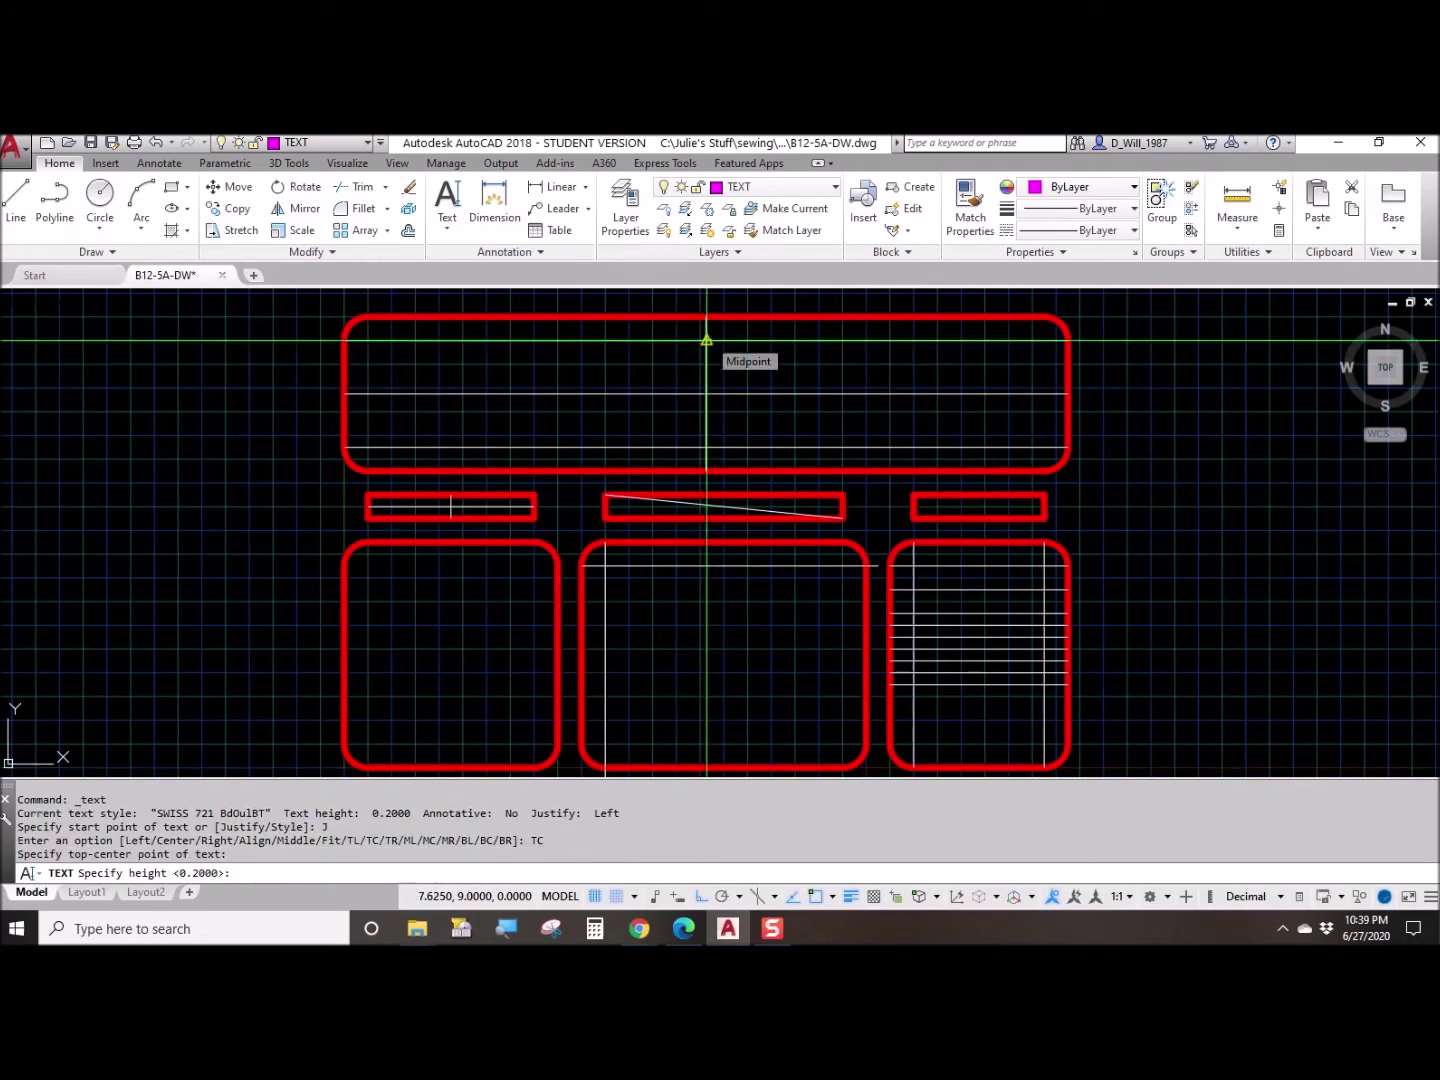
text(.650)
key(Return)
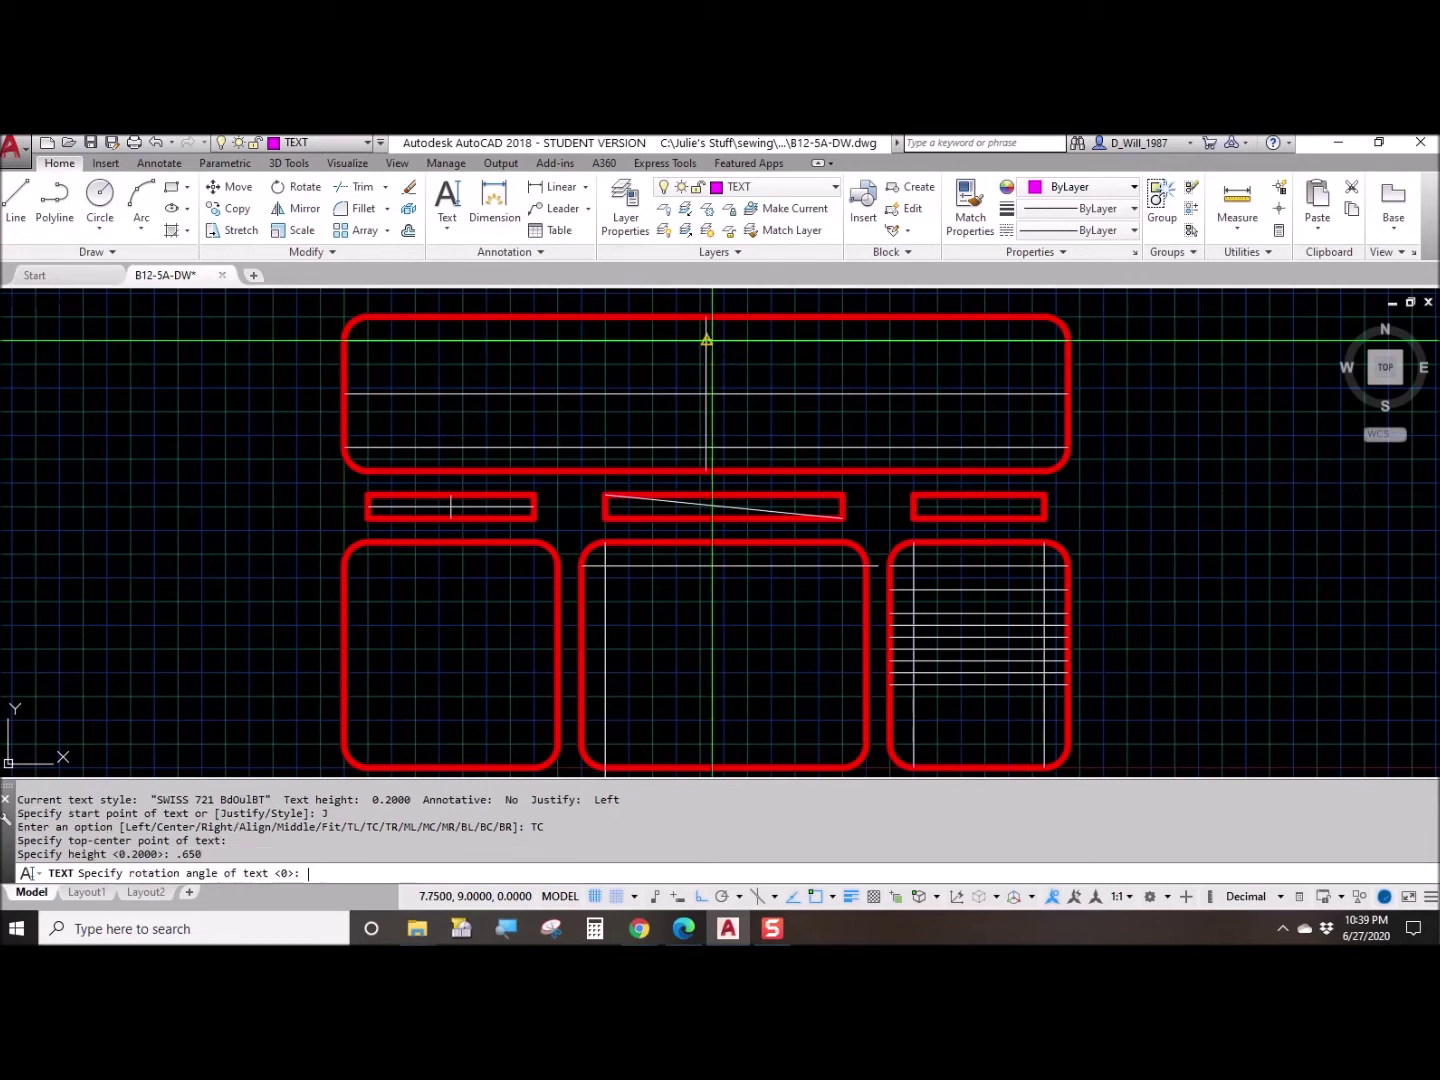
key(Return)
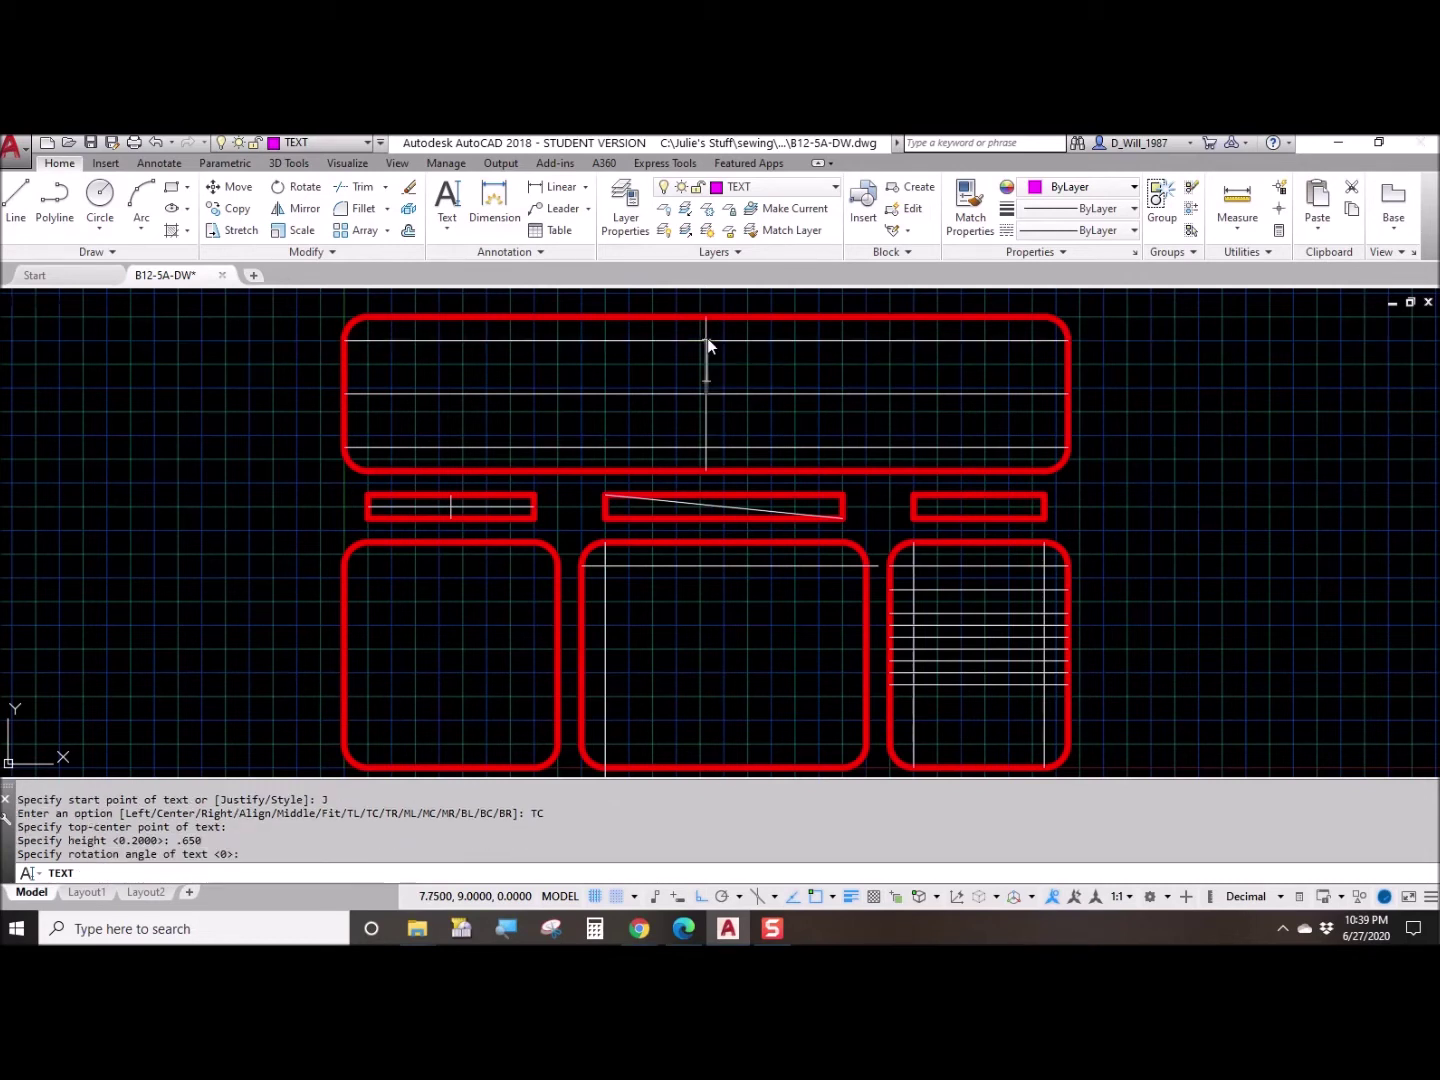
text(BAKE)
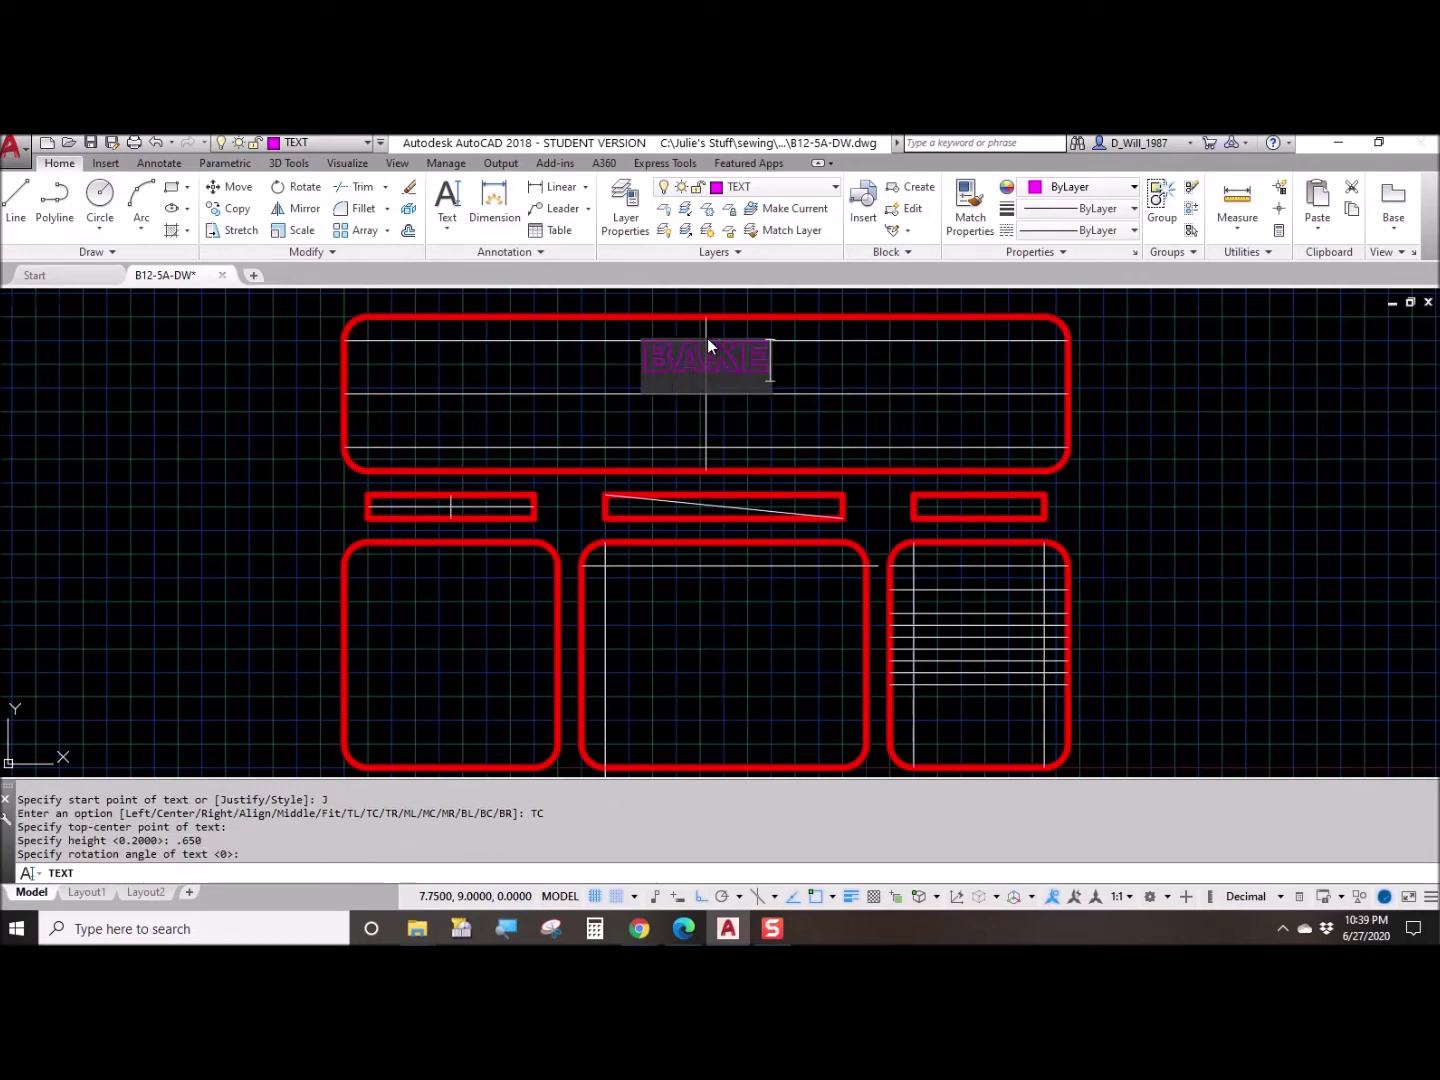
text(RSFIELD COLLEGE)
key(Return)
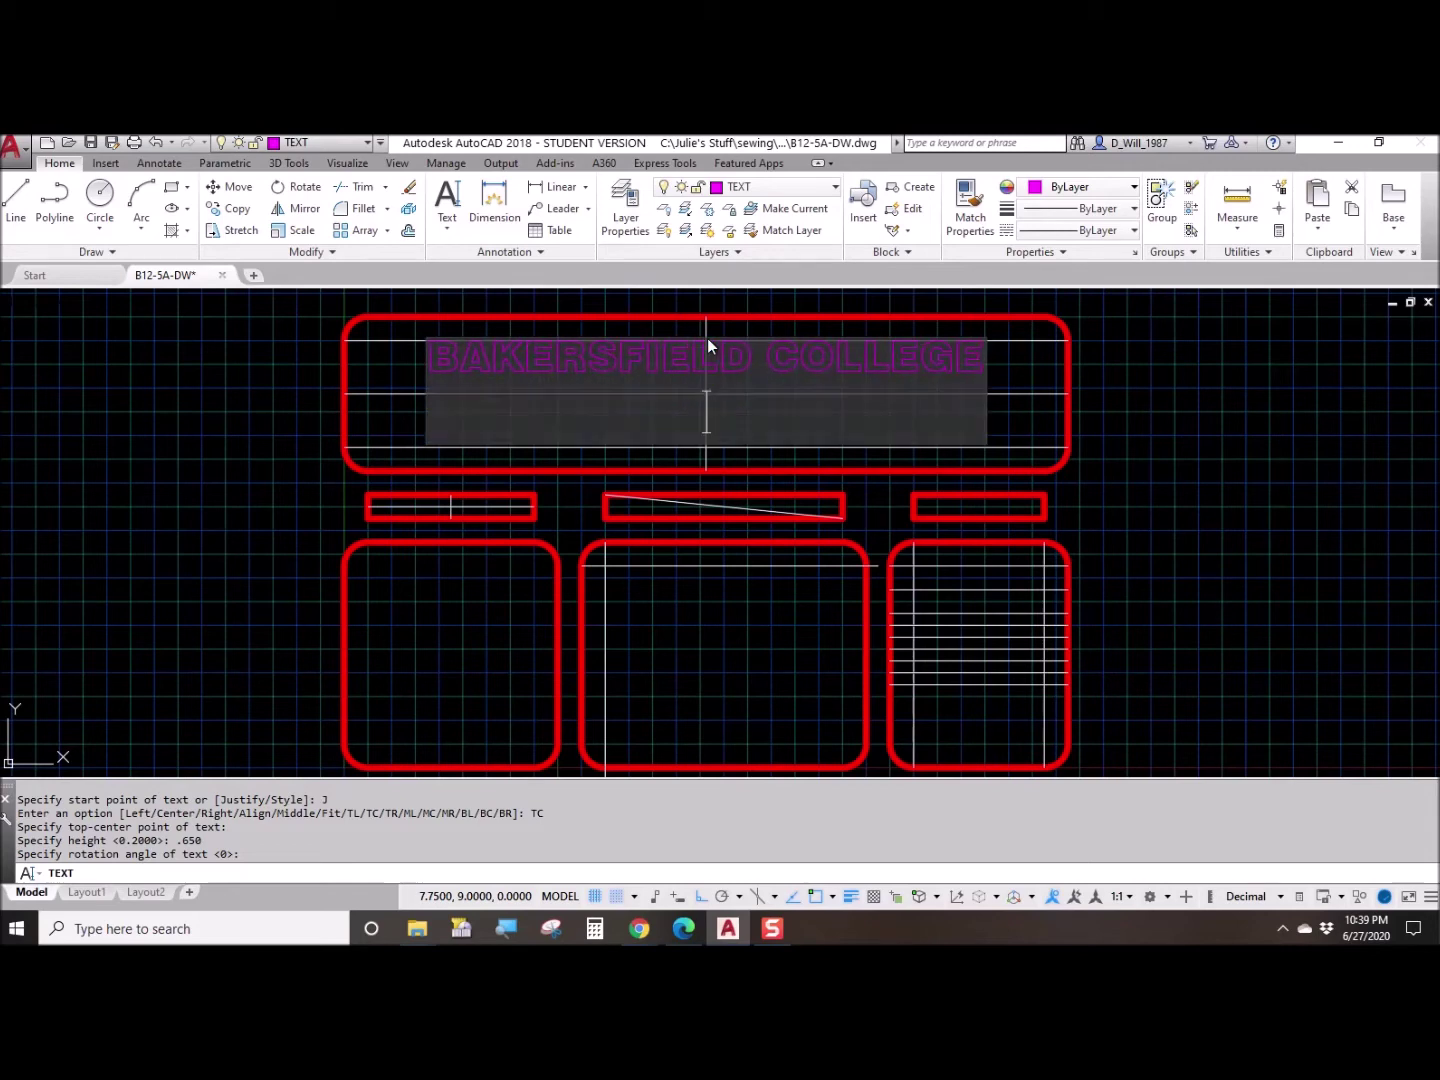
key(Return)
- Add 'INDUSTRIAL TECHNOLOGY & ENGINEERING' bottom-centre justified at 0.4 height below the title
scroll(720, 375, up, 1)
scroll(700, 401, up, 1)
scroll(625, 433, up, 1)
key(Return)
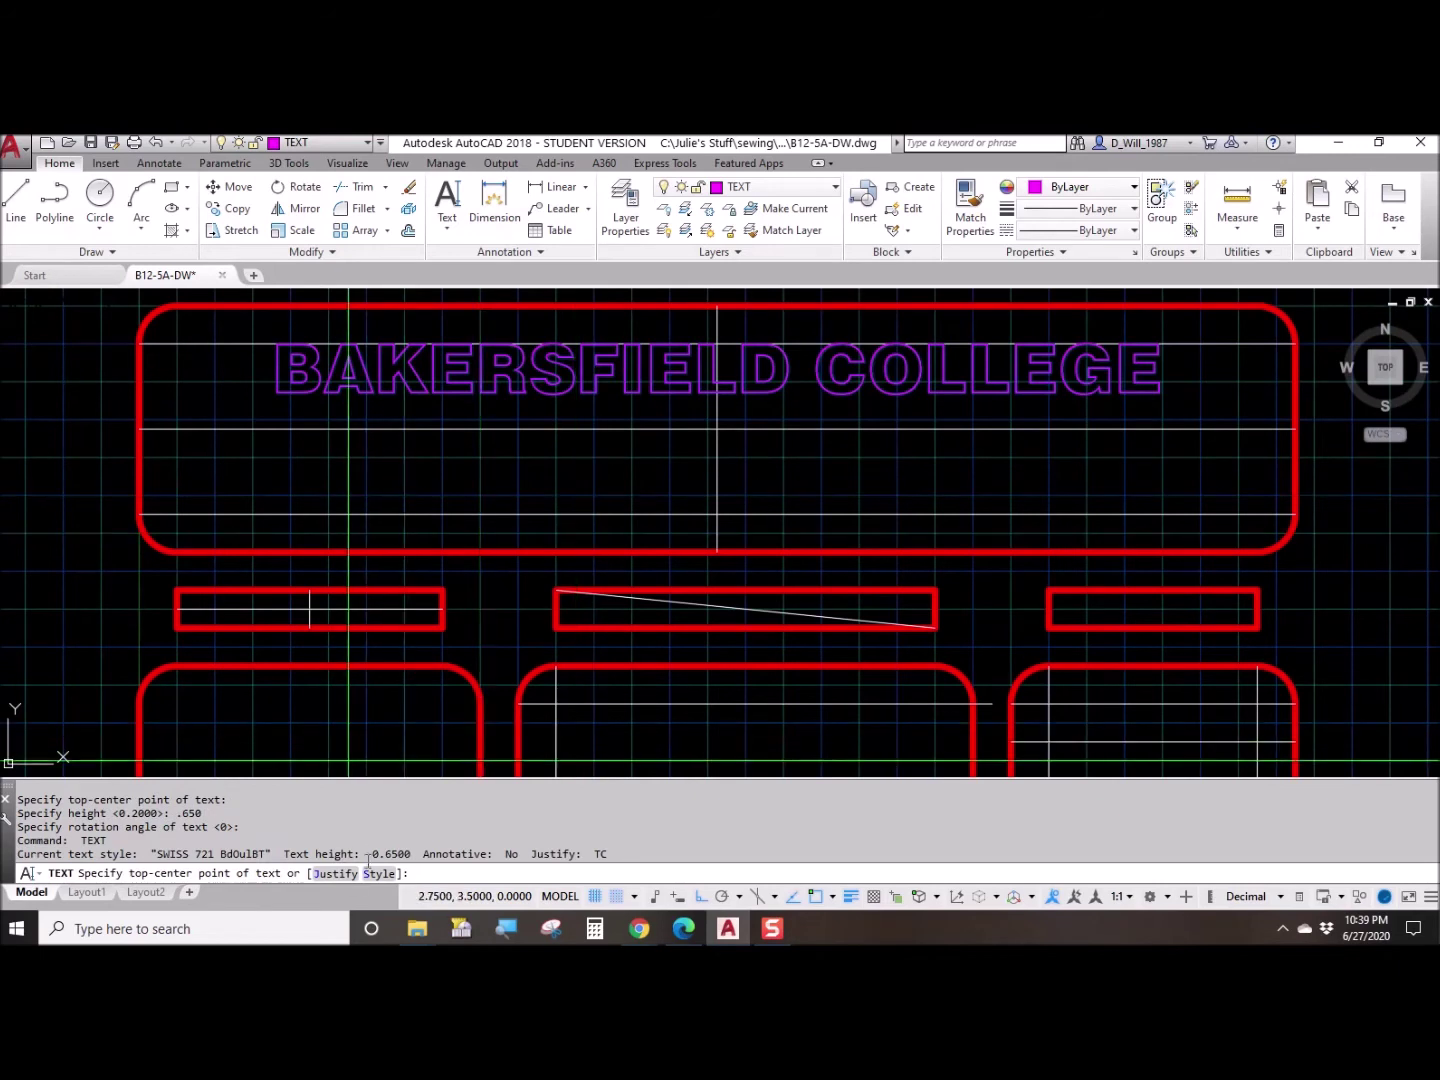
click(338, 875)
click(532, 874)
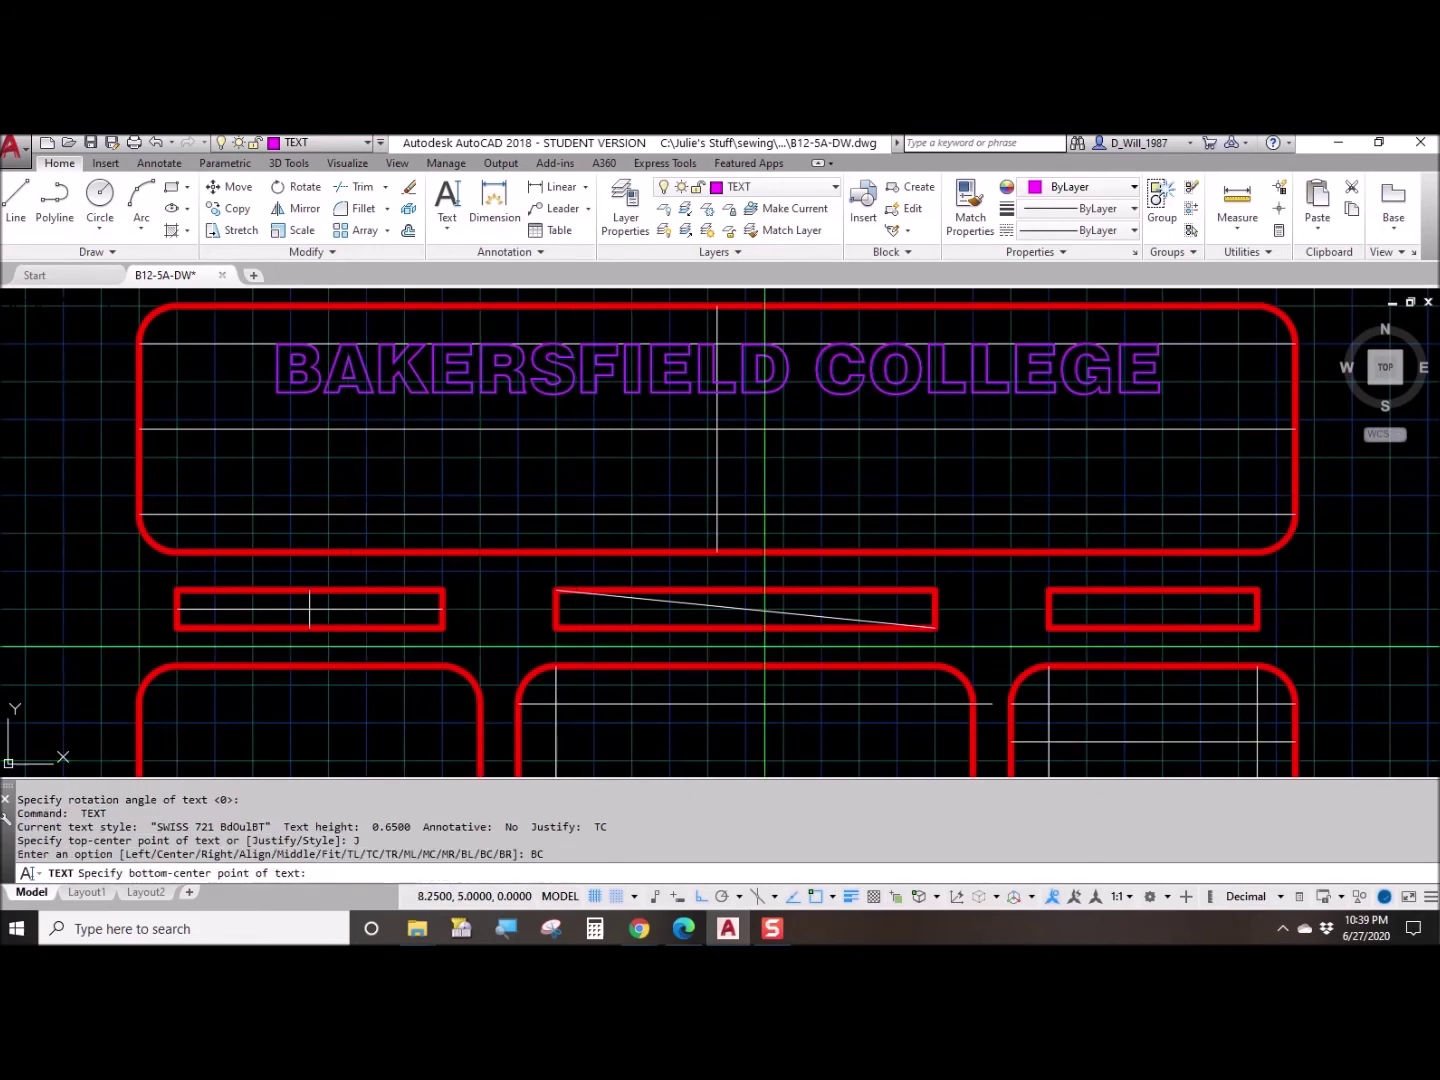
key(F9)
click(716, 516)
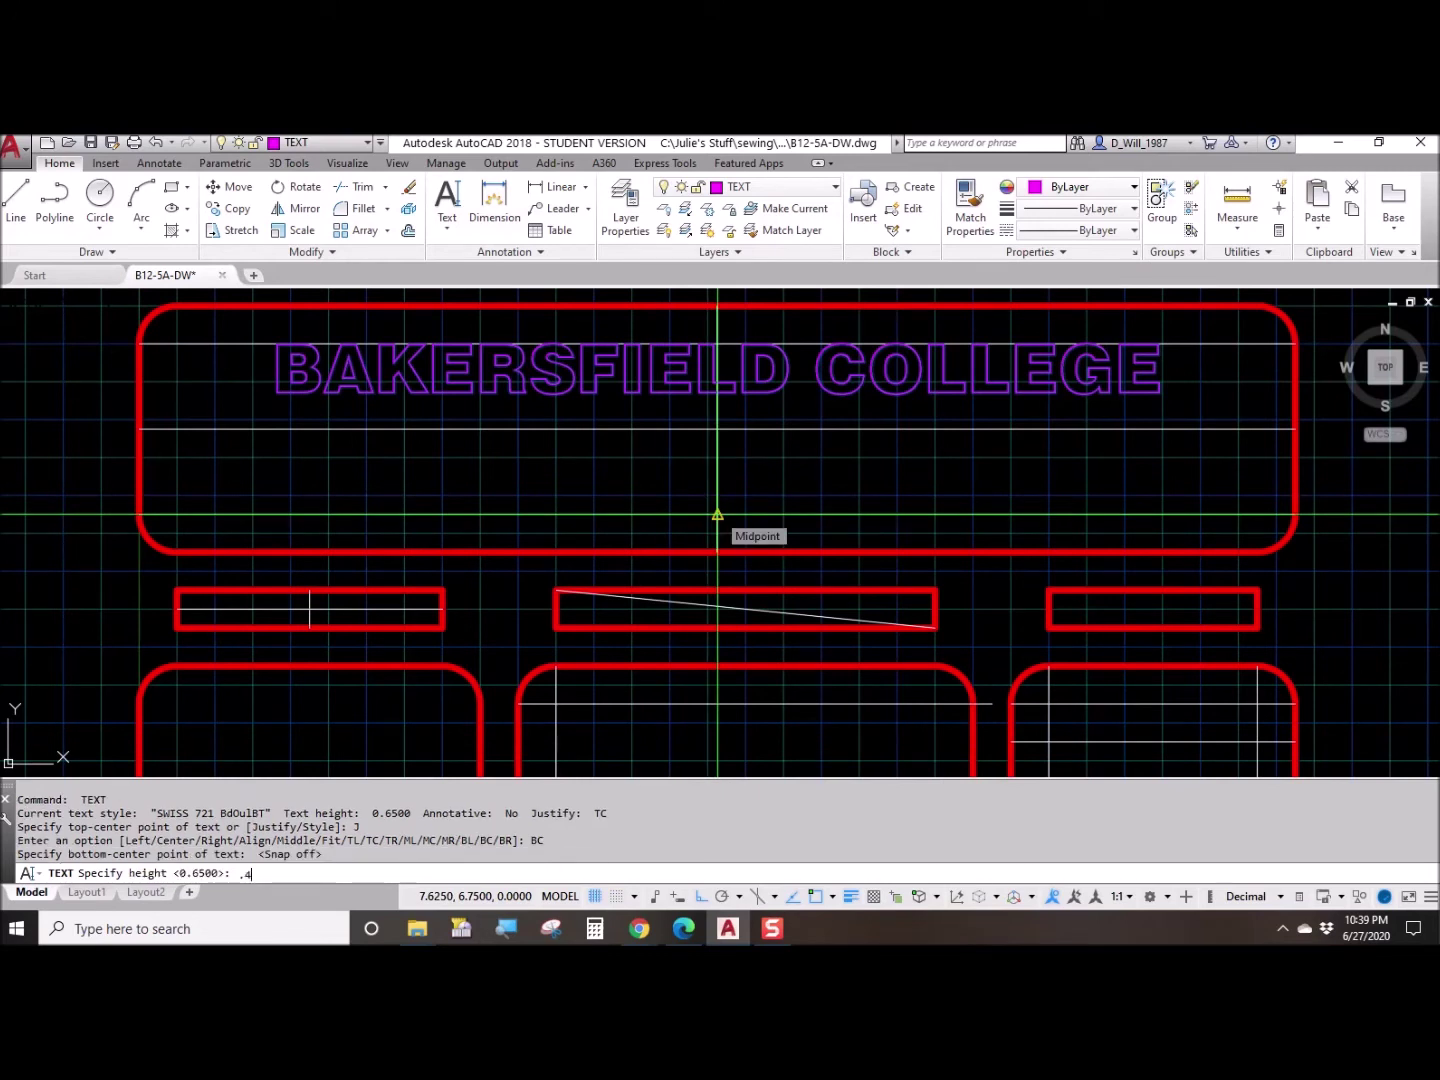
key(Return)
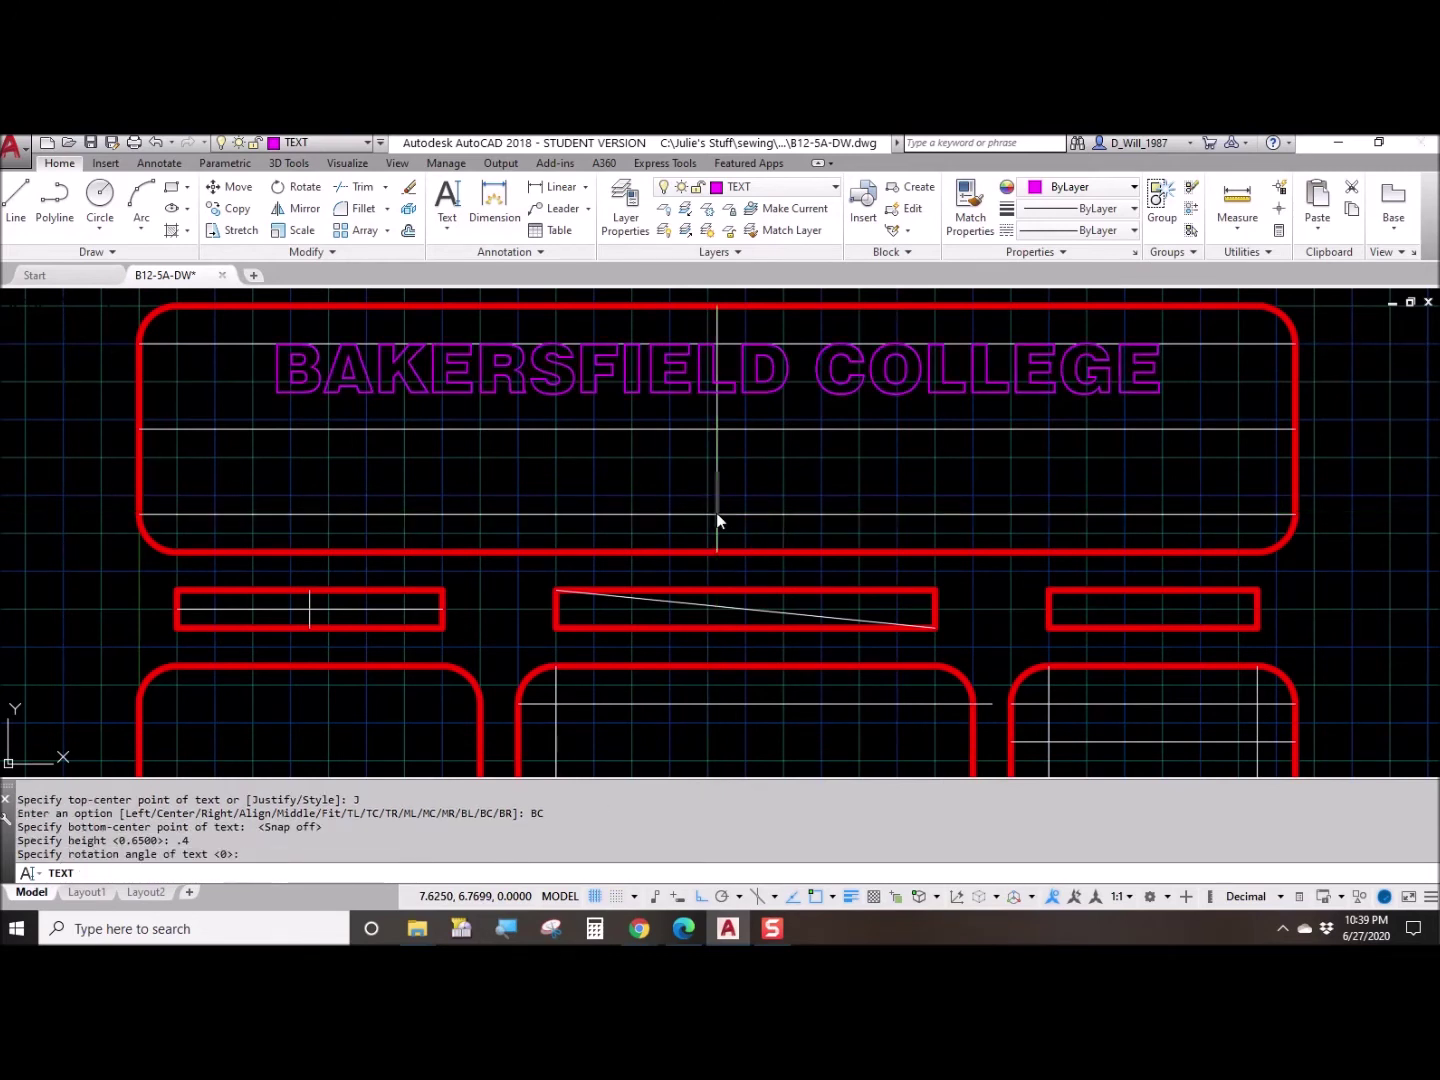
key(Return)
text(INDUSTRIAL)
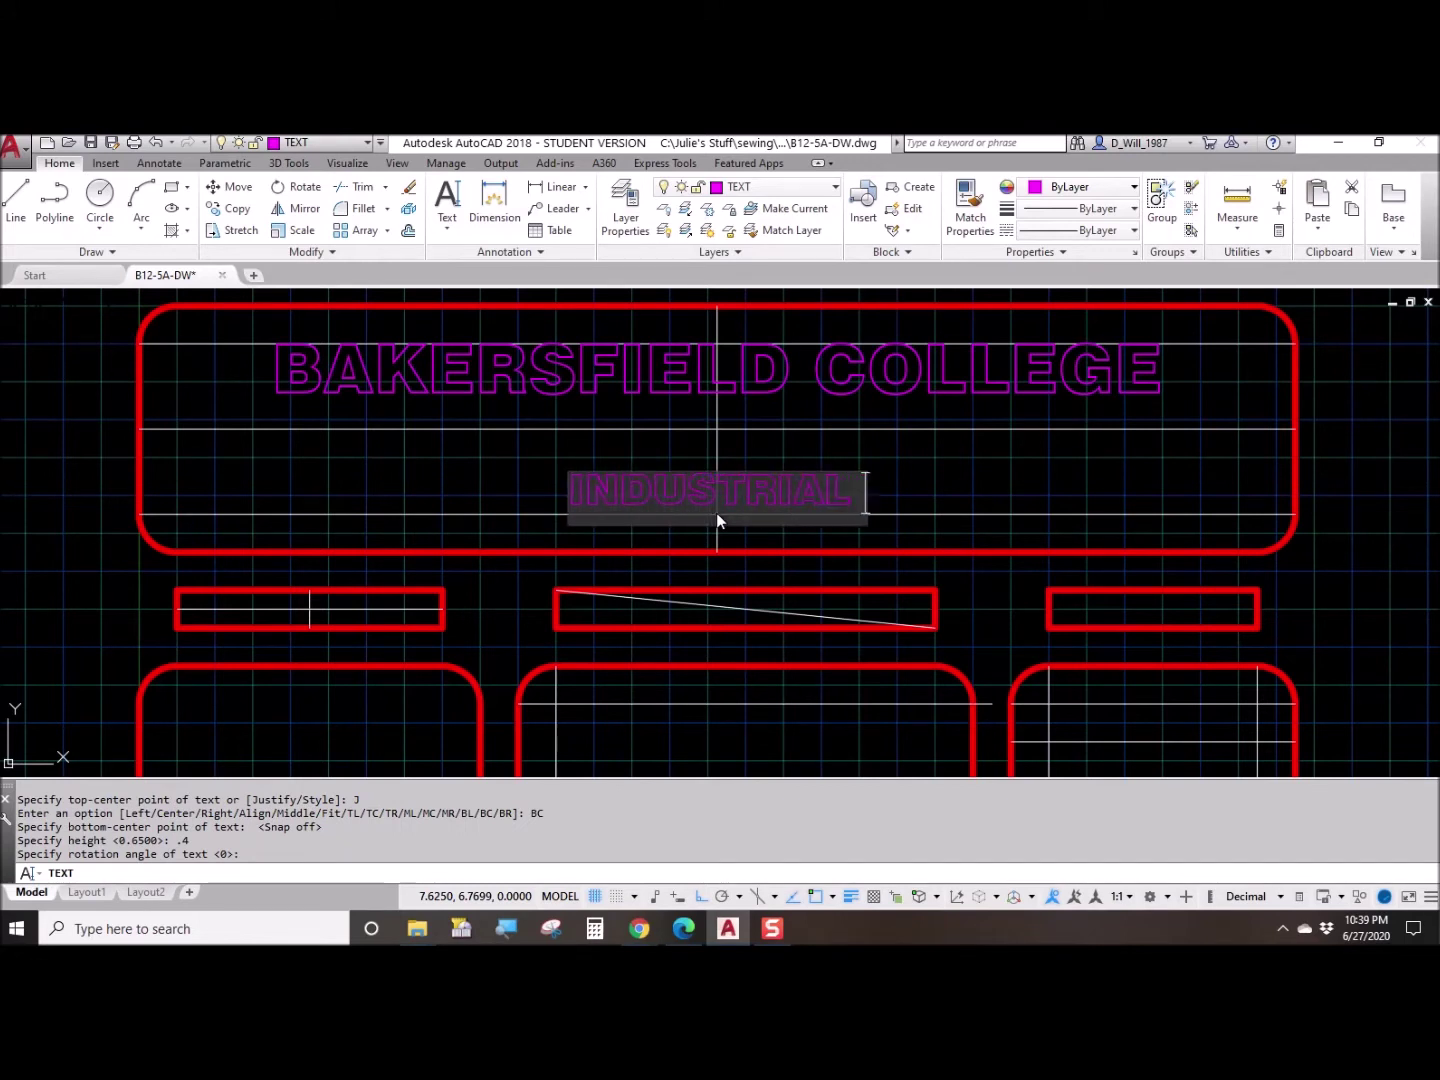
text( TECHNOLOGY &)
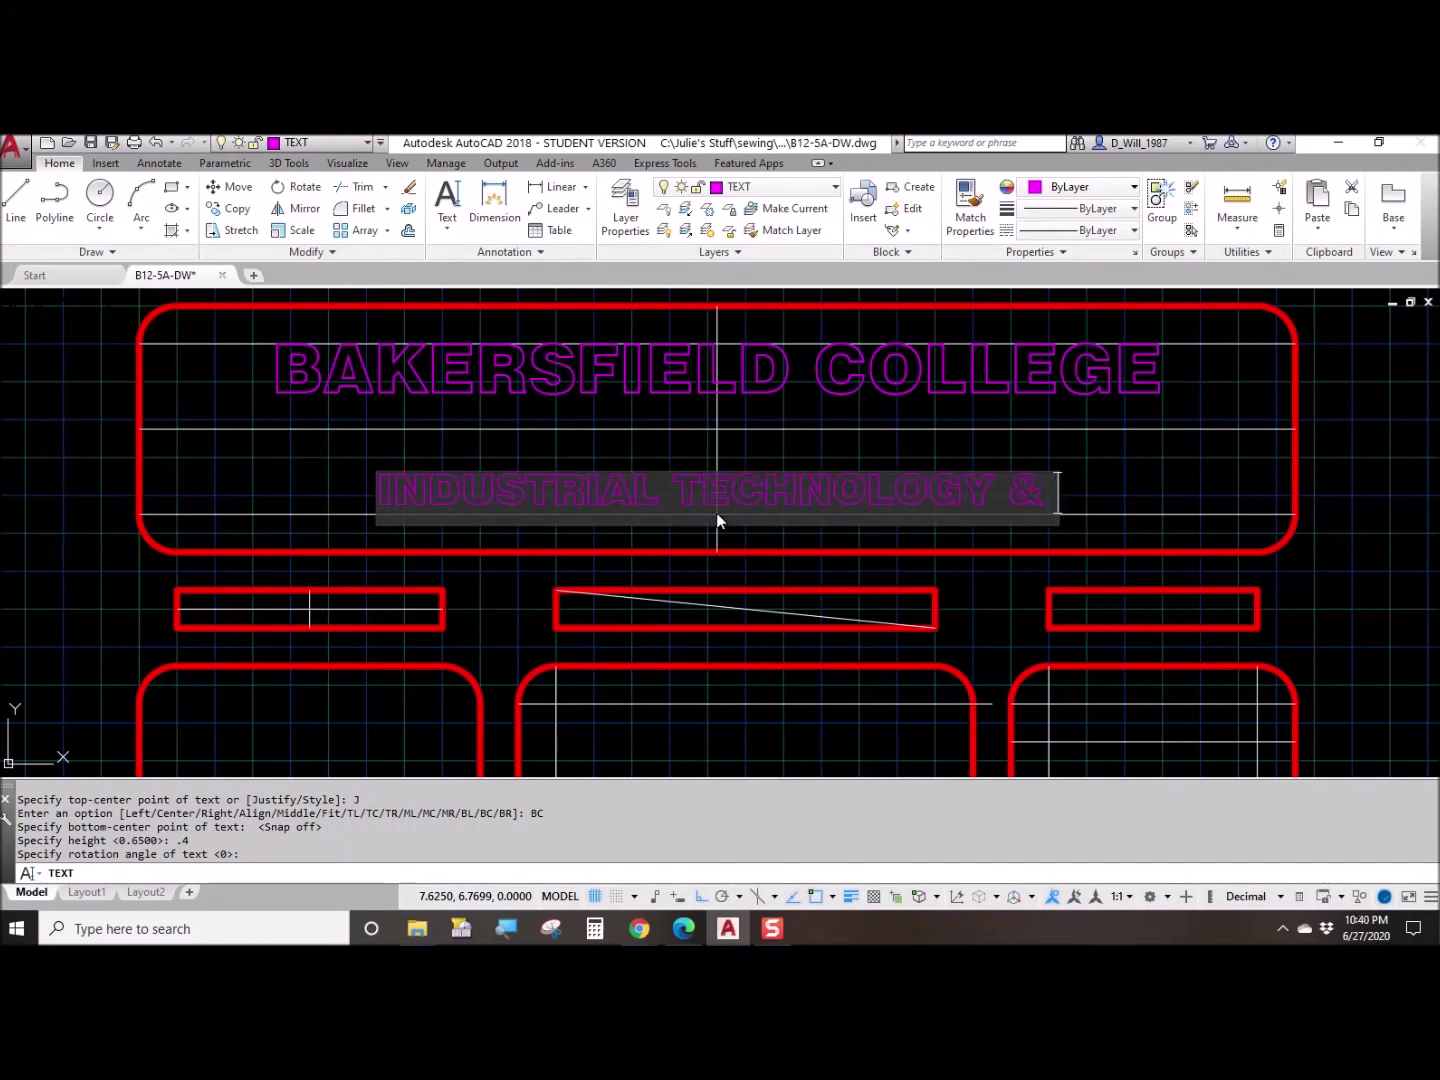
text( ENGINEERING)
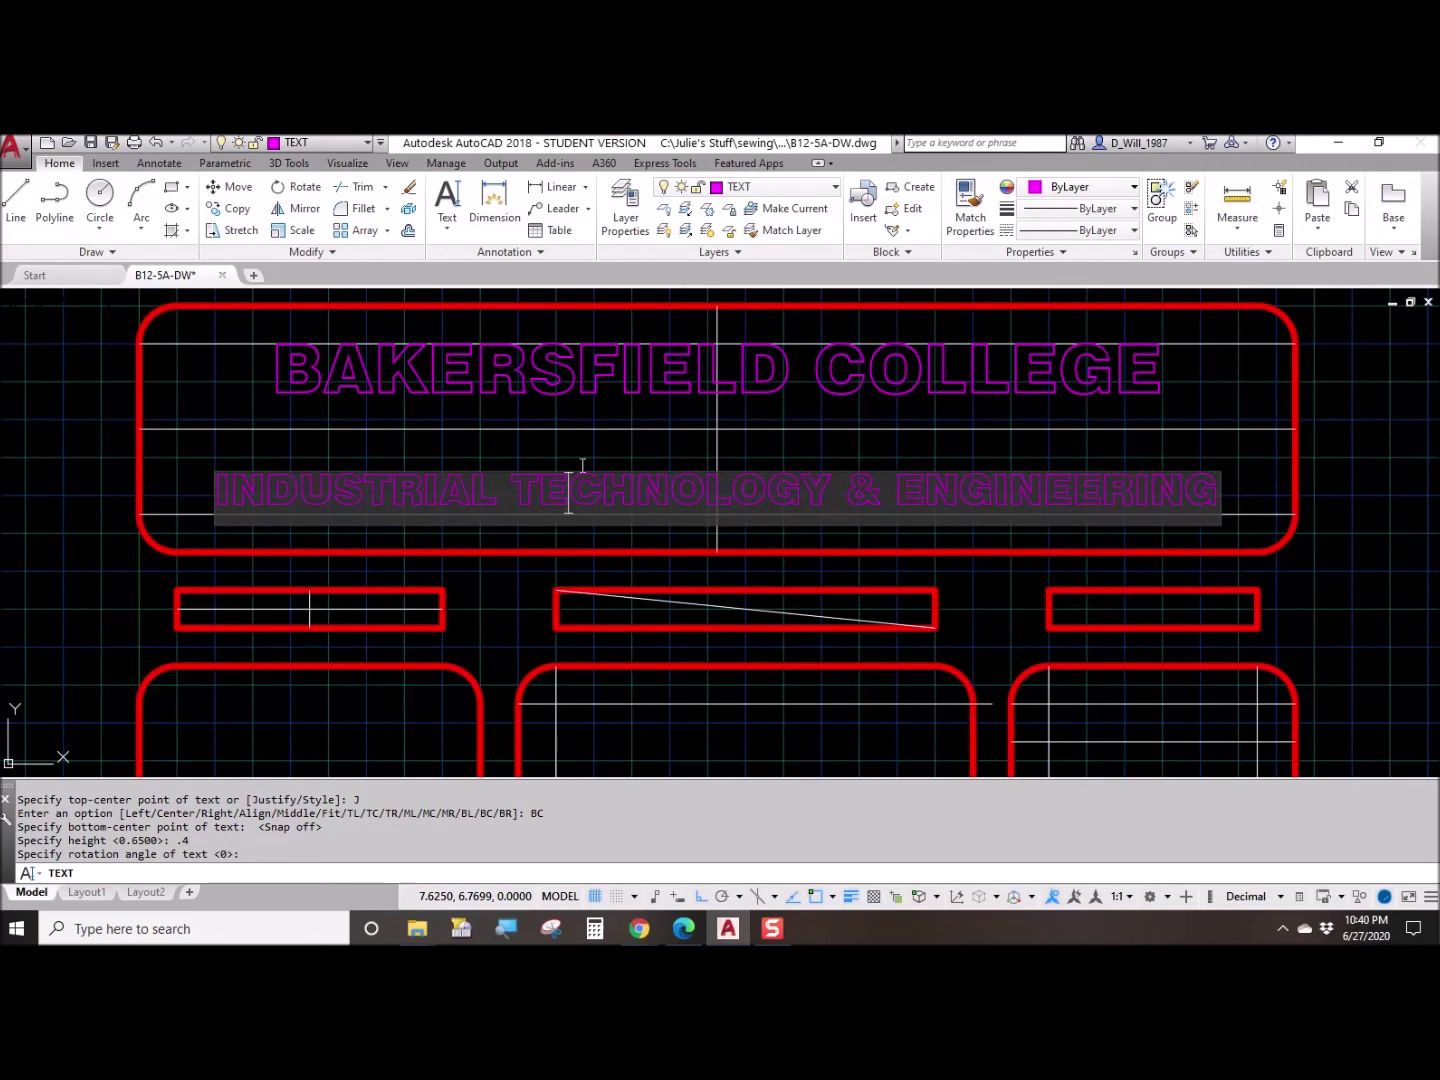
key(Return)
key(Return)
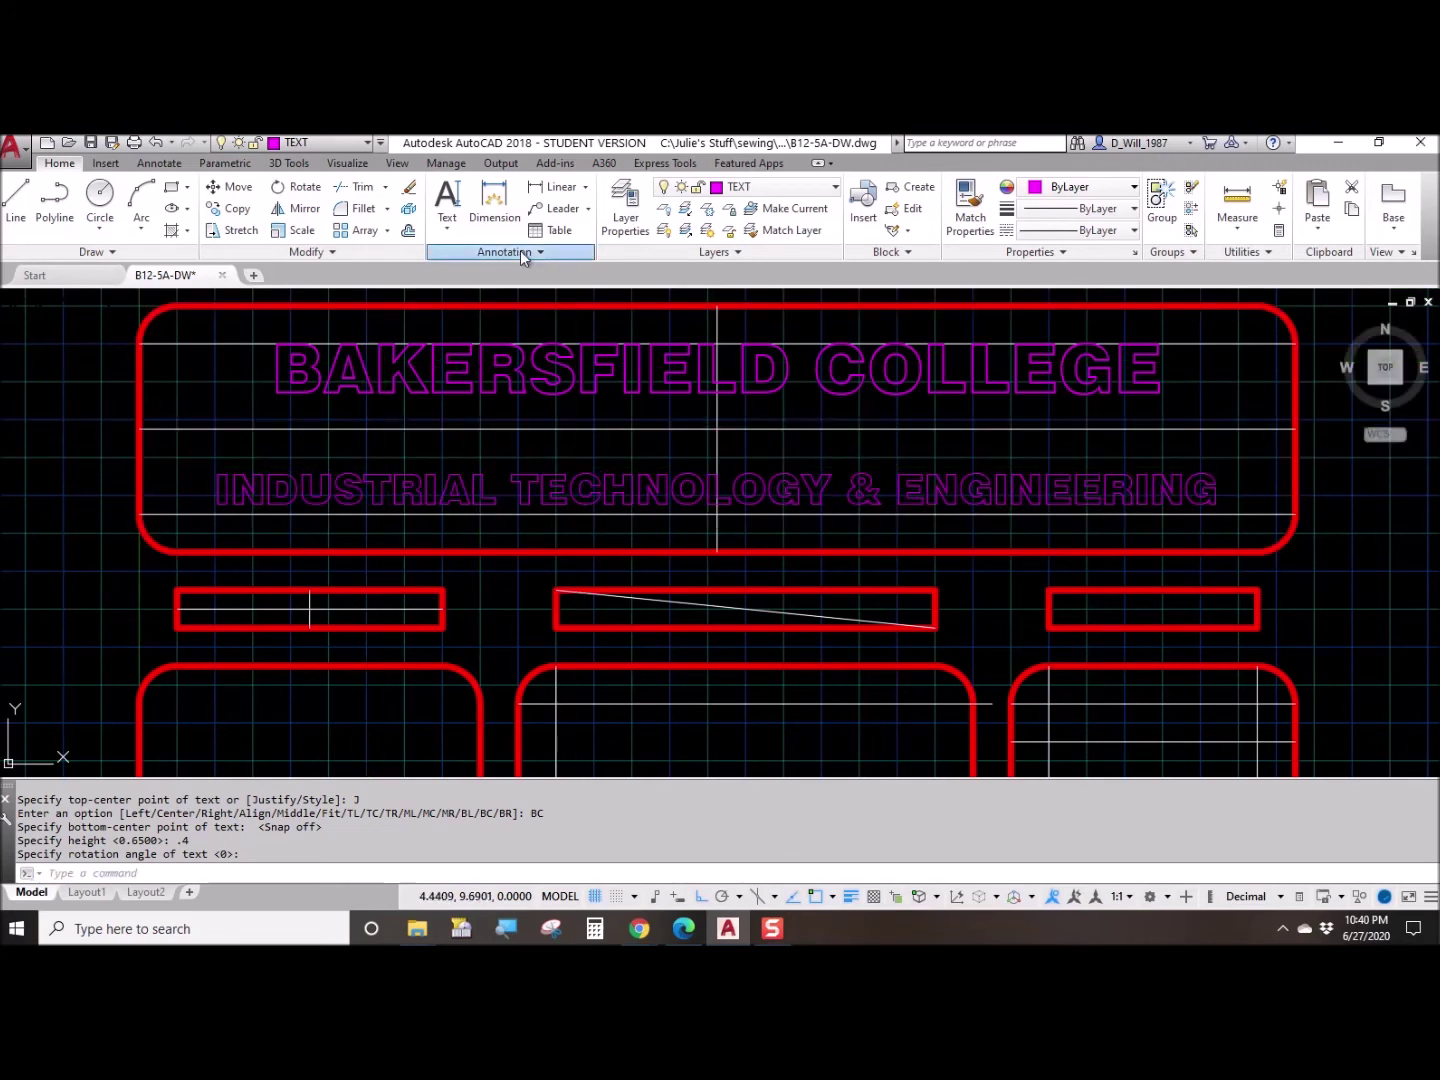
- Add the Freestyle Script tagline 'Serving Our Community Since 1913', middle-centred at 0.4 height
click(519, 252)
click(630, 328)
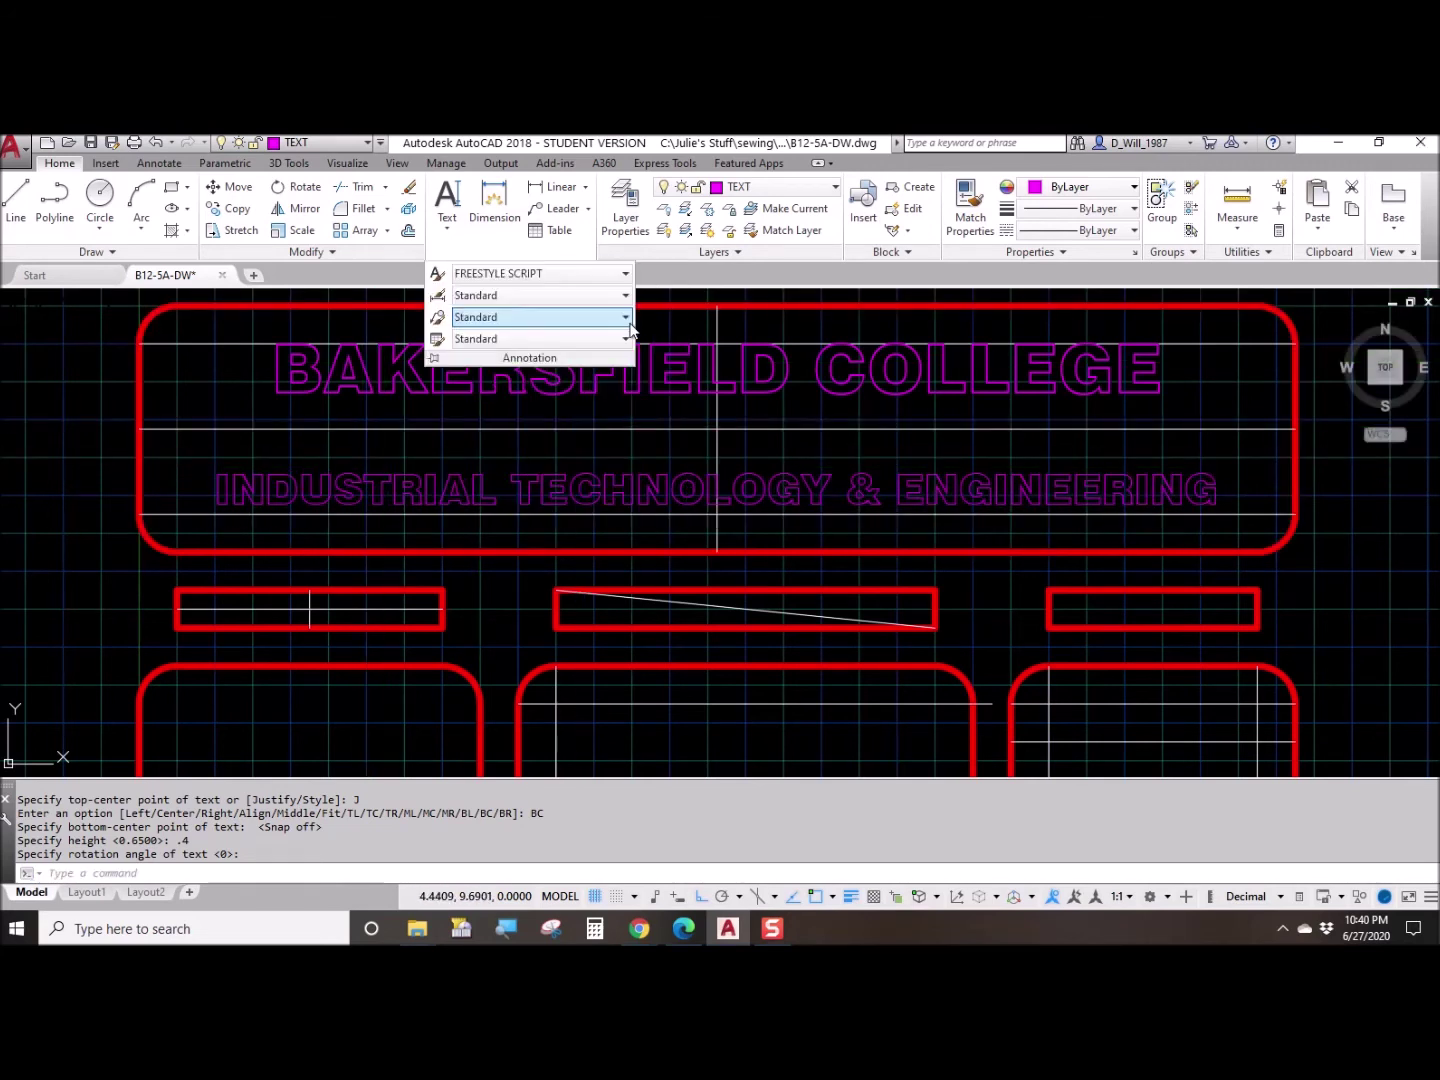
key(Escape)
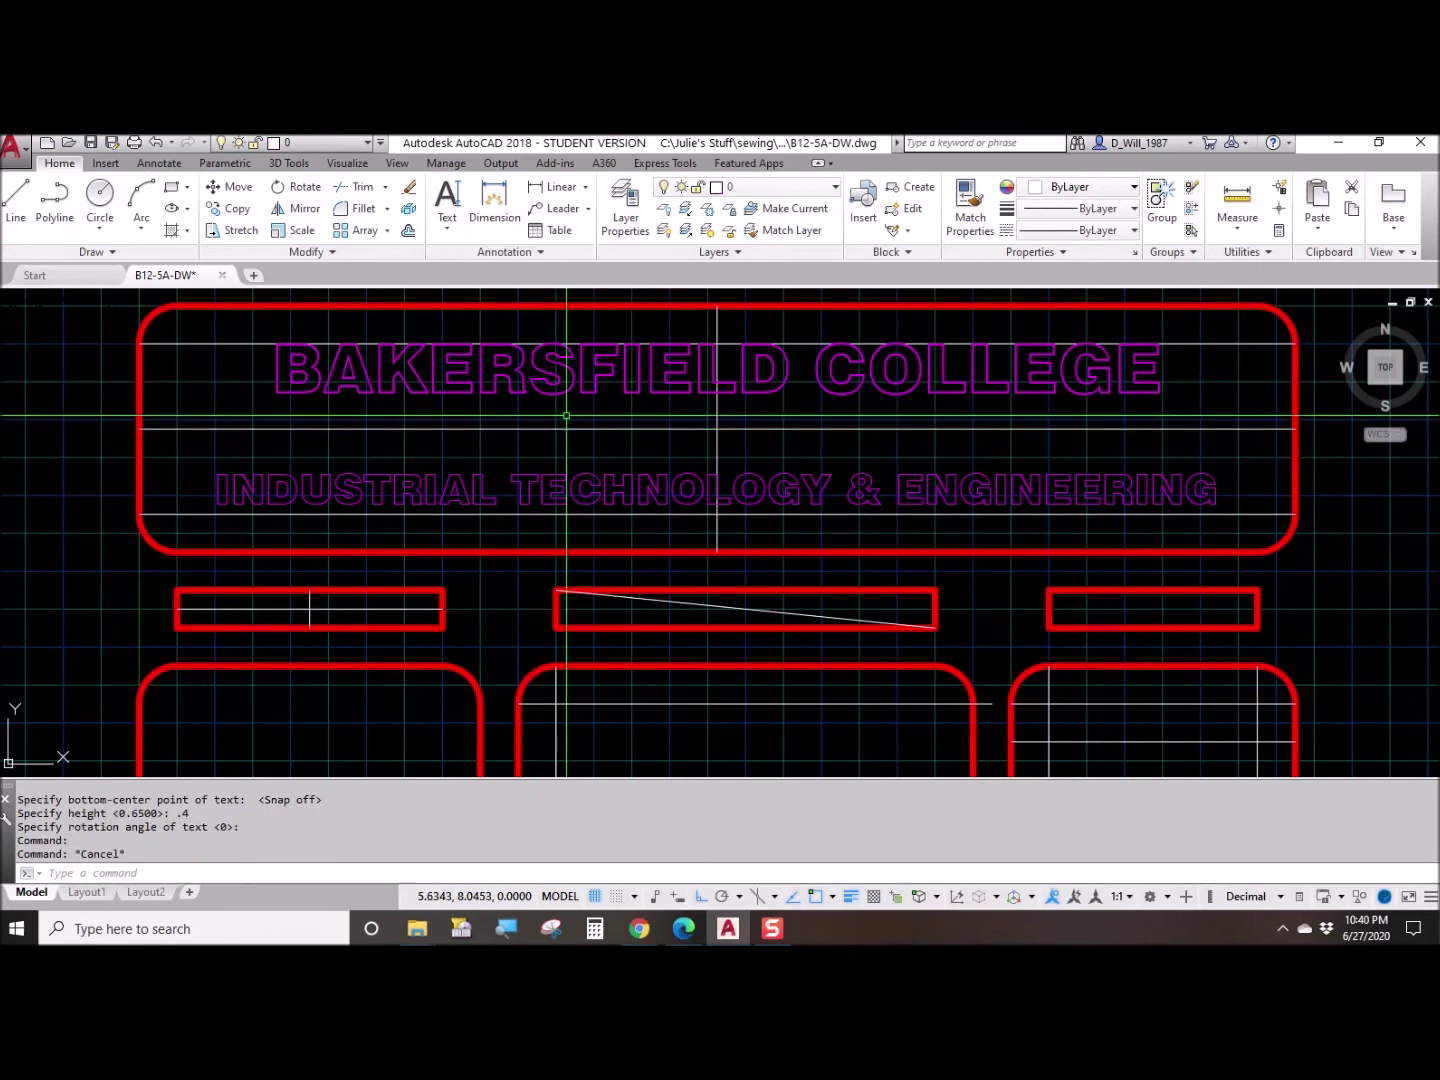
click(447, 201)
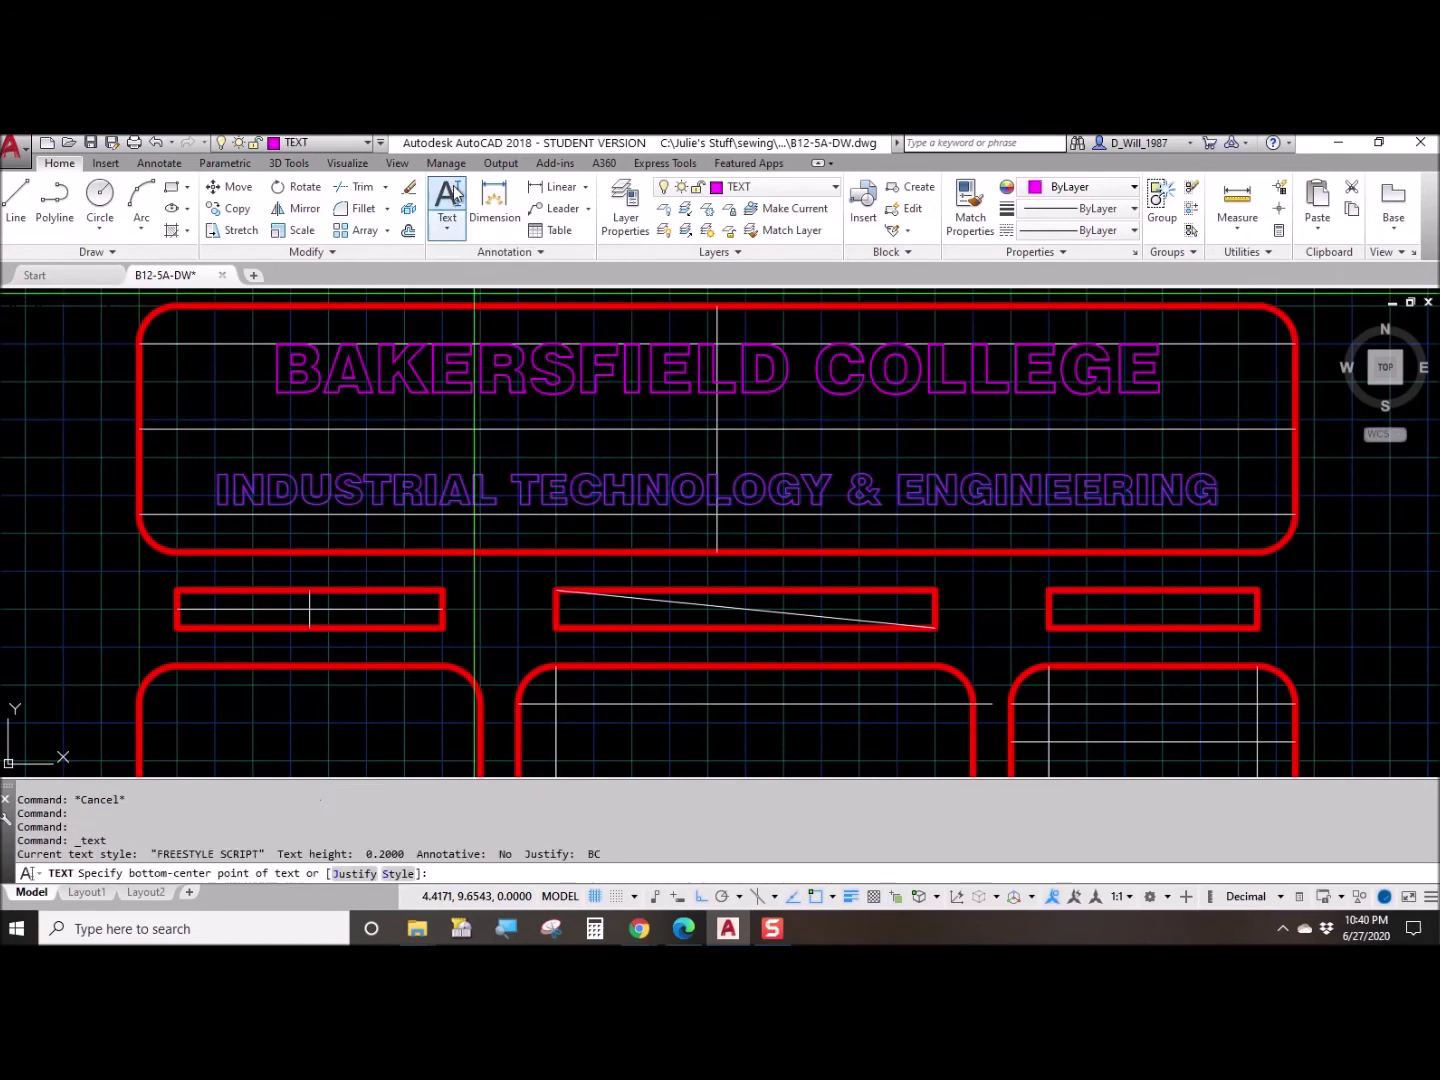
click(357, 874)
click(481, 876)
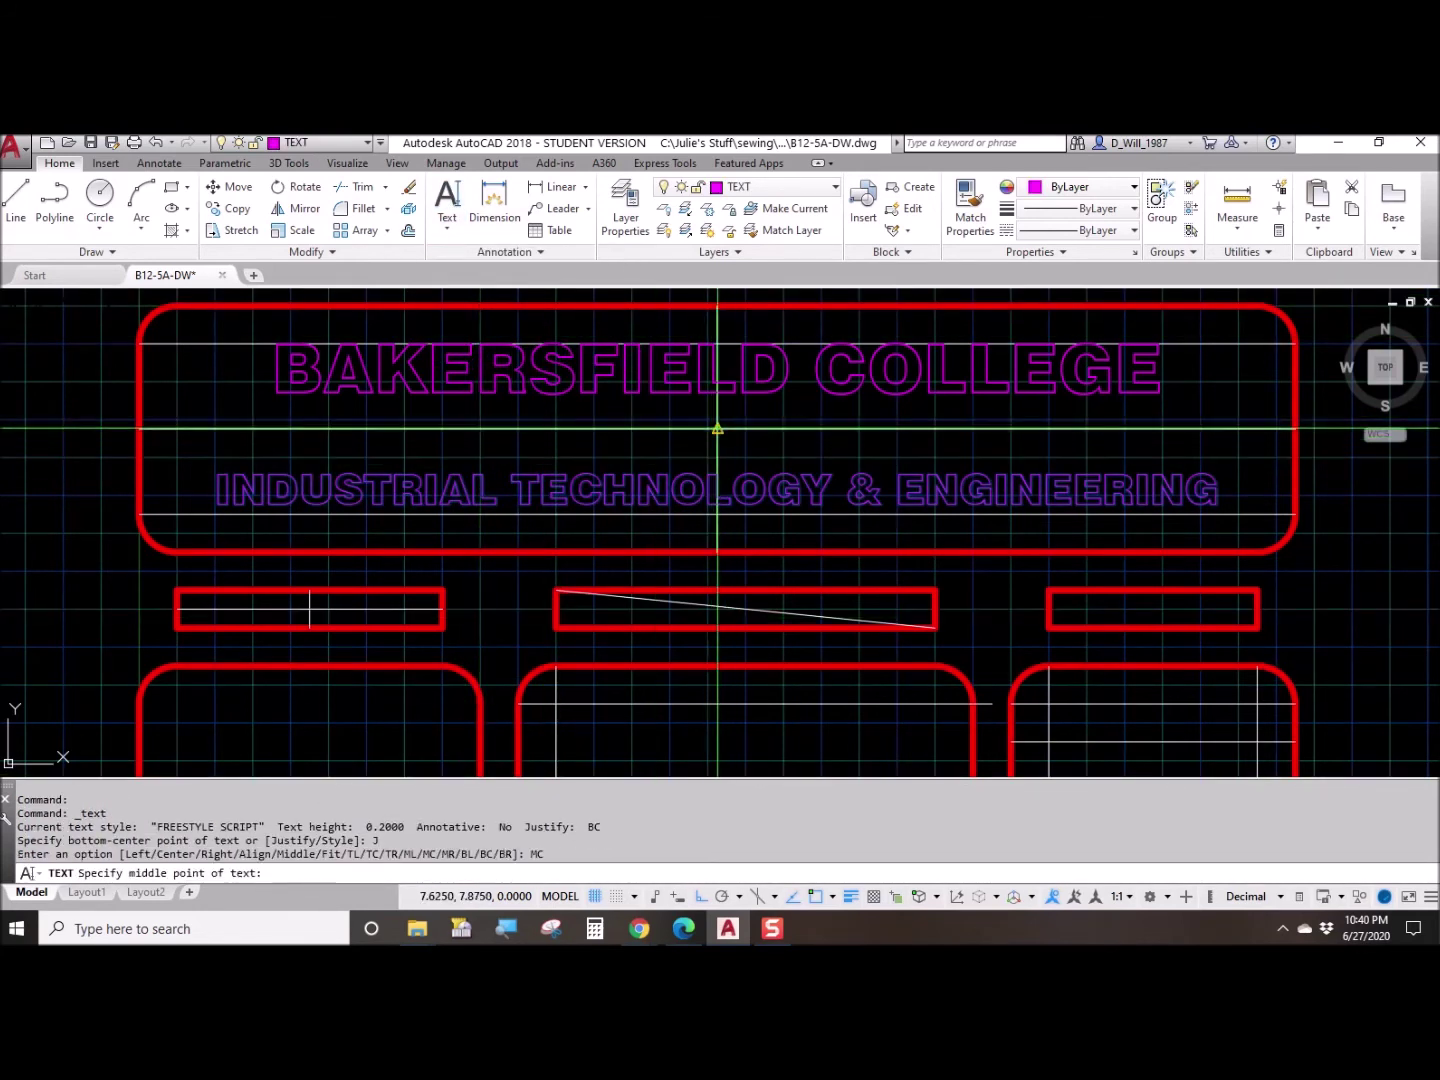
click(718, 429)
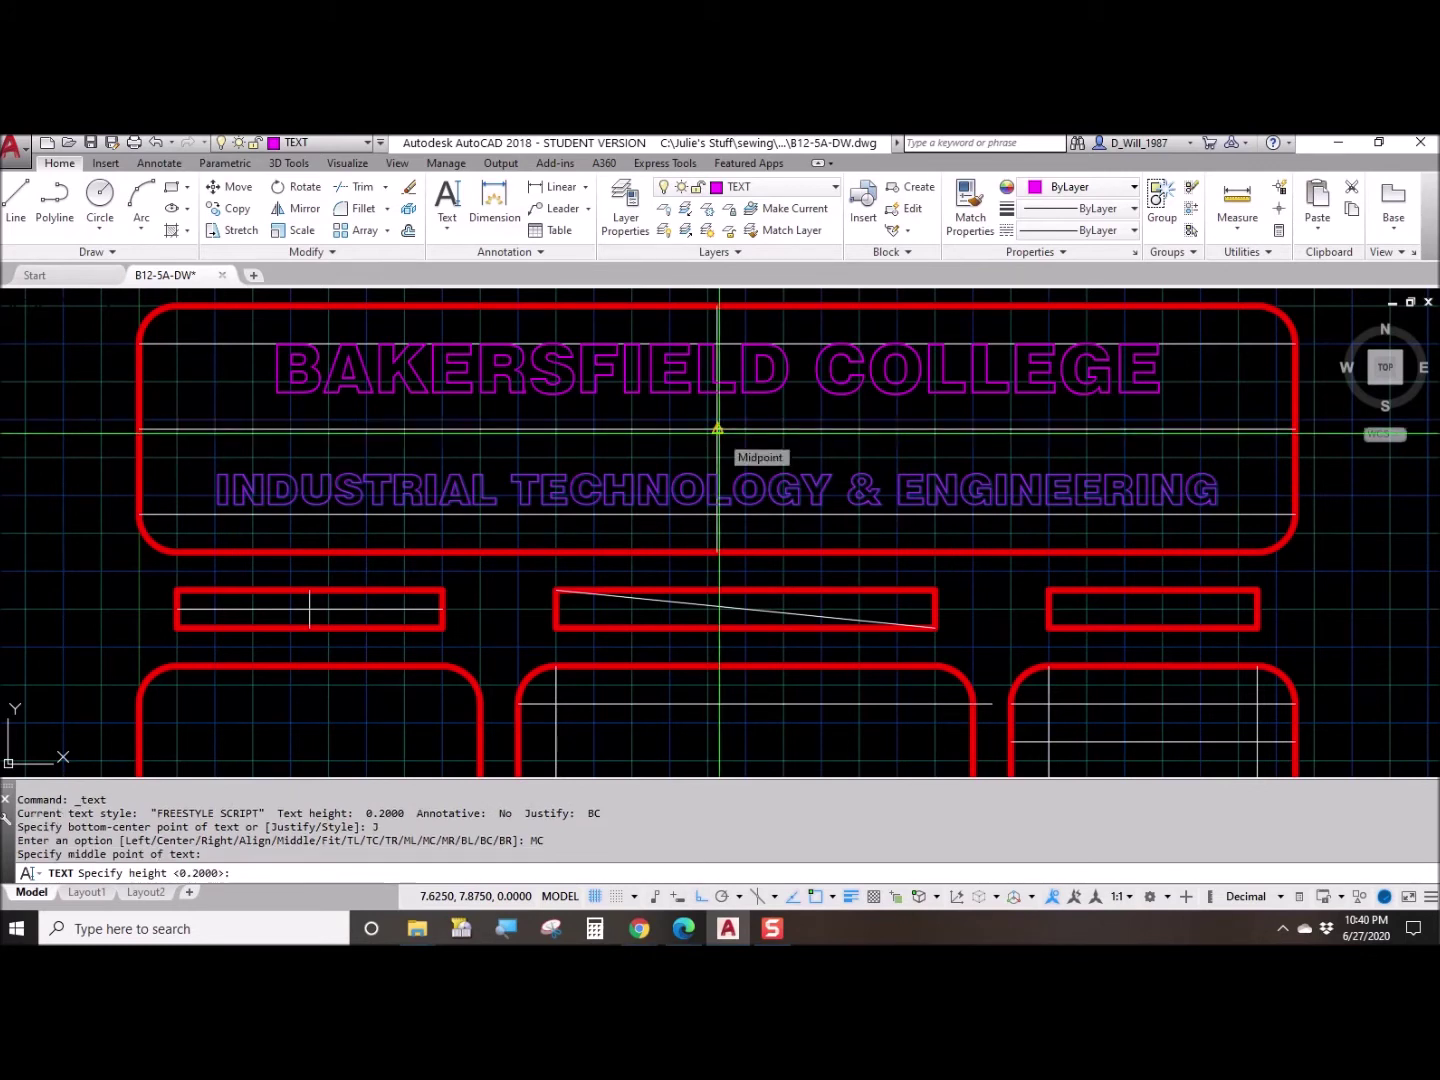
text(.4)
key(Return)
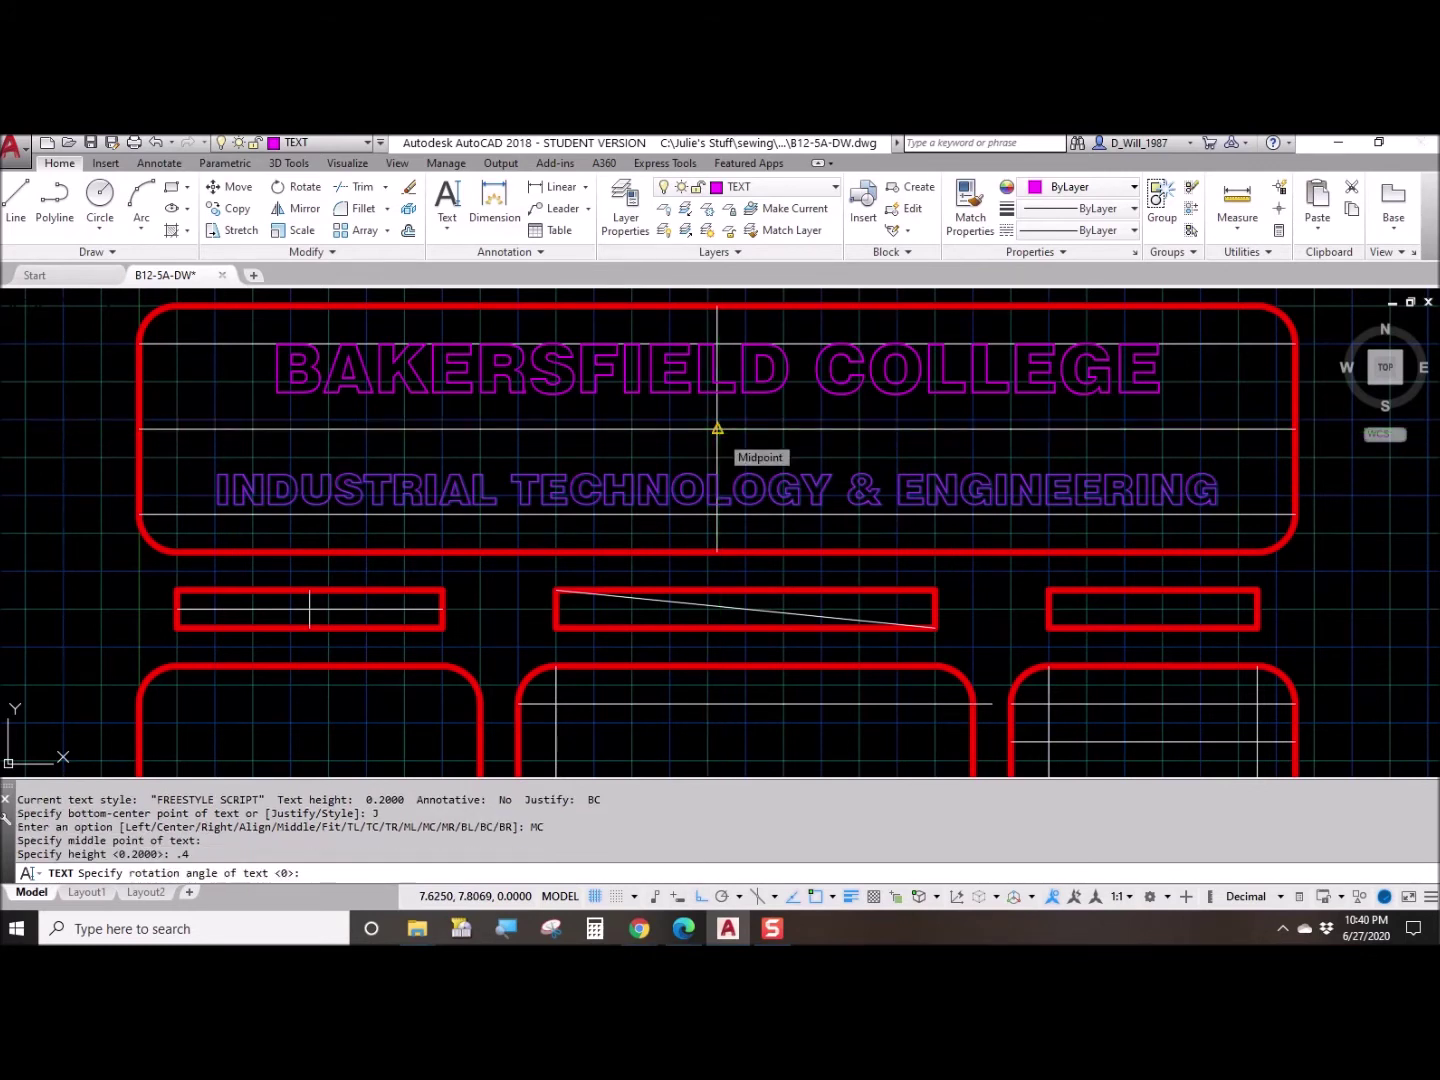
key(Return)
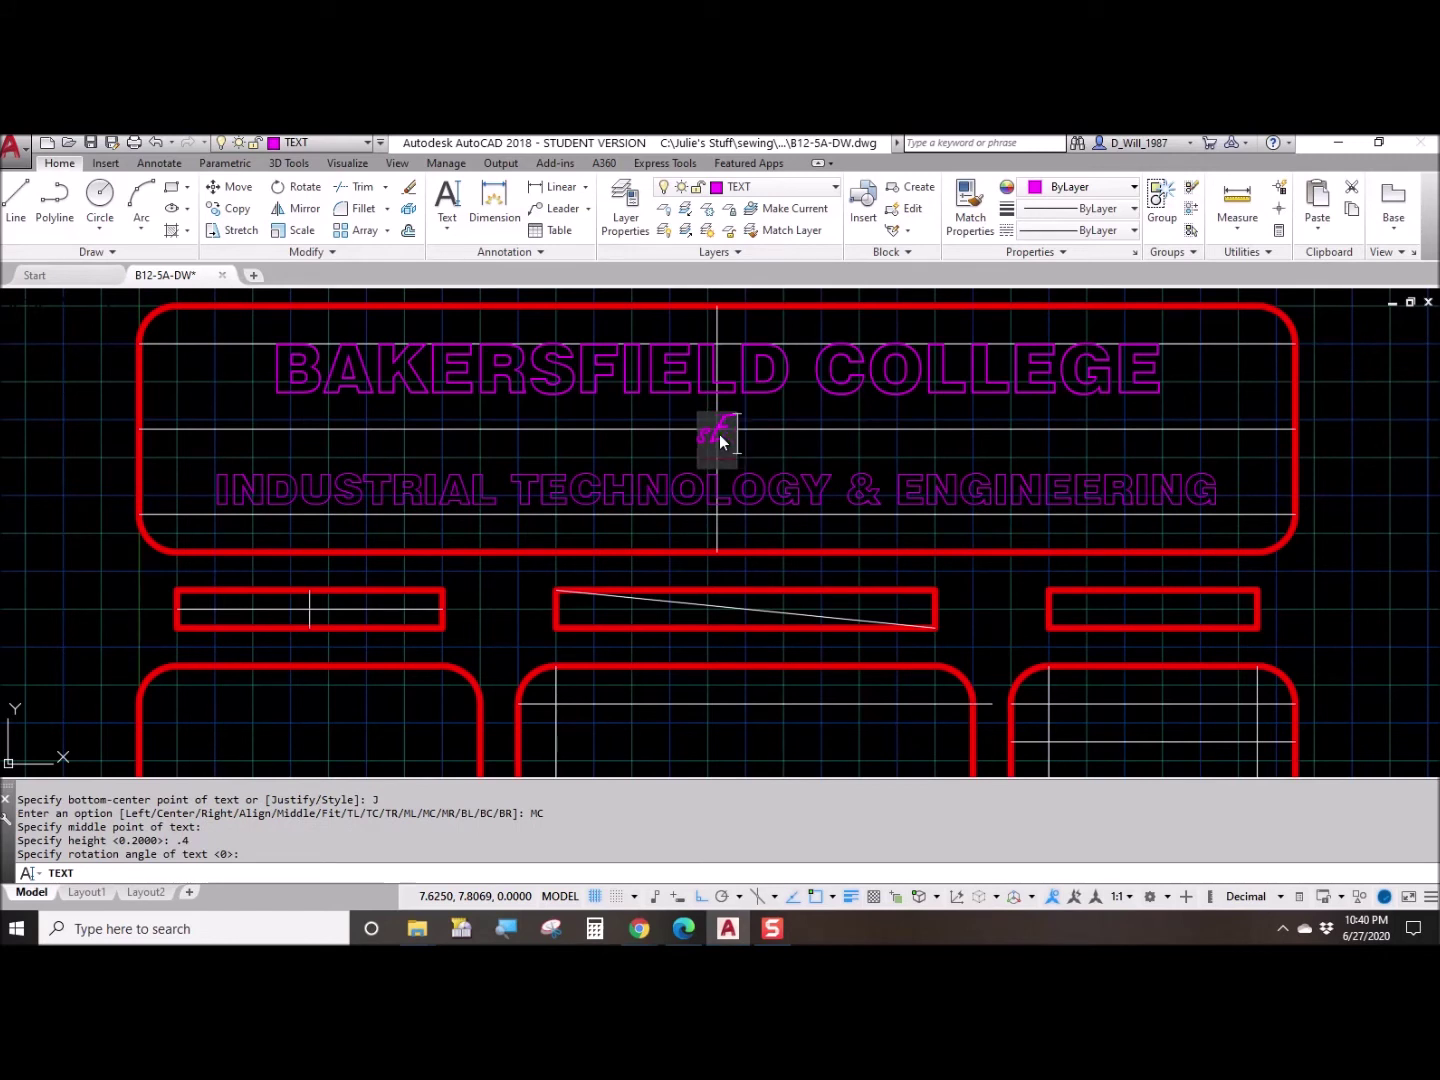
text(rving)
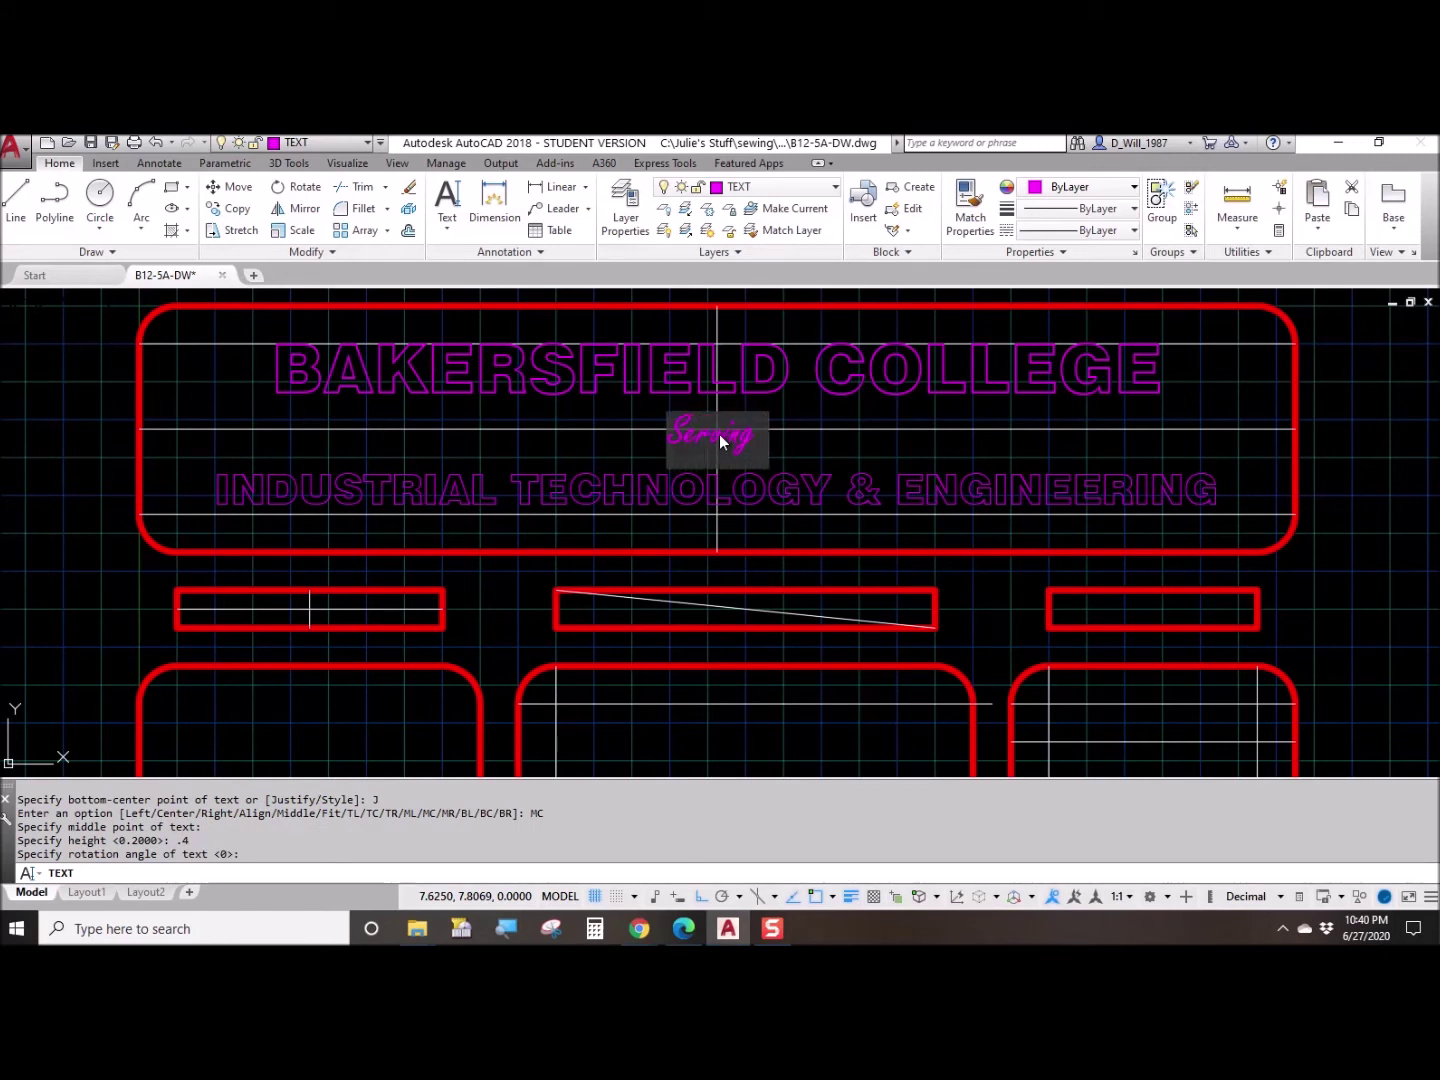
text( Our Community S)
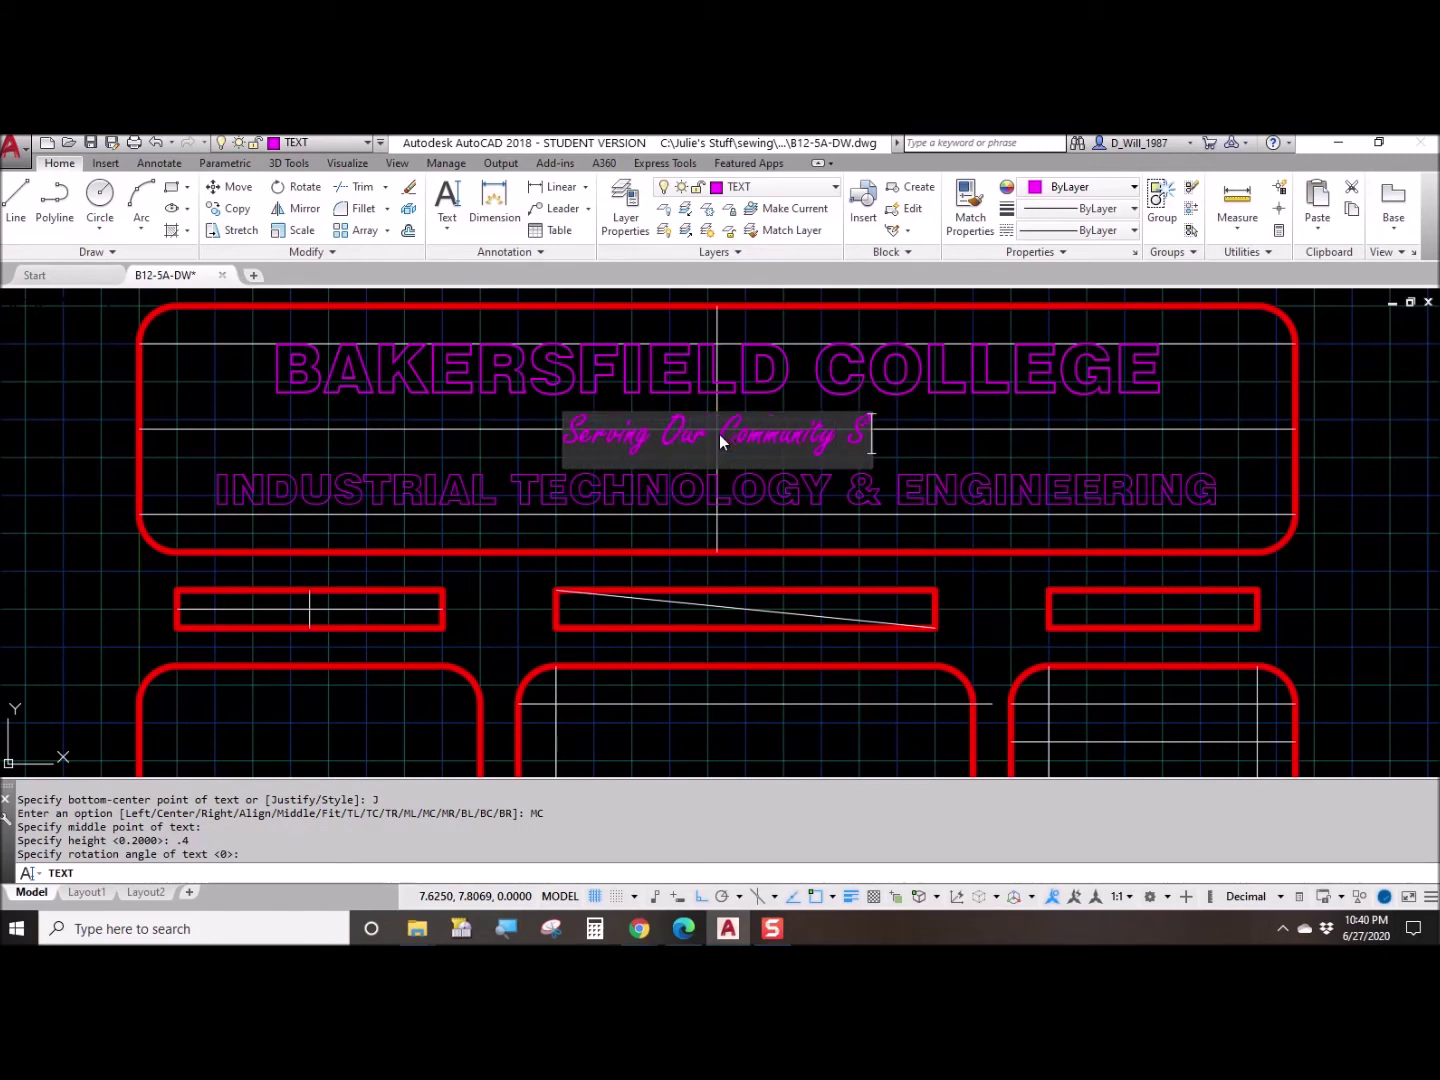
text(ince 1913)
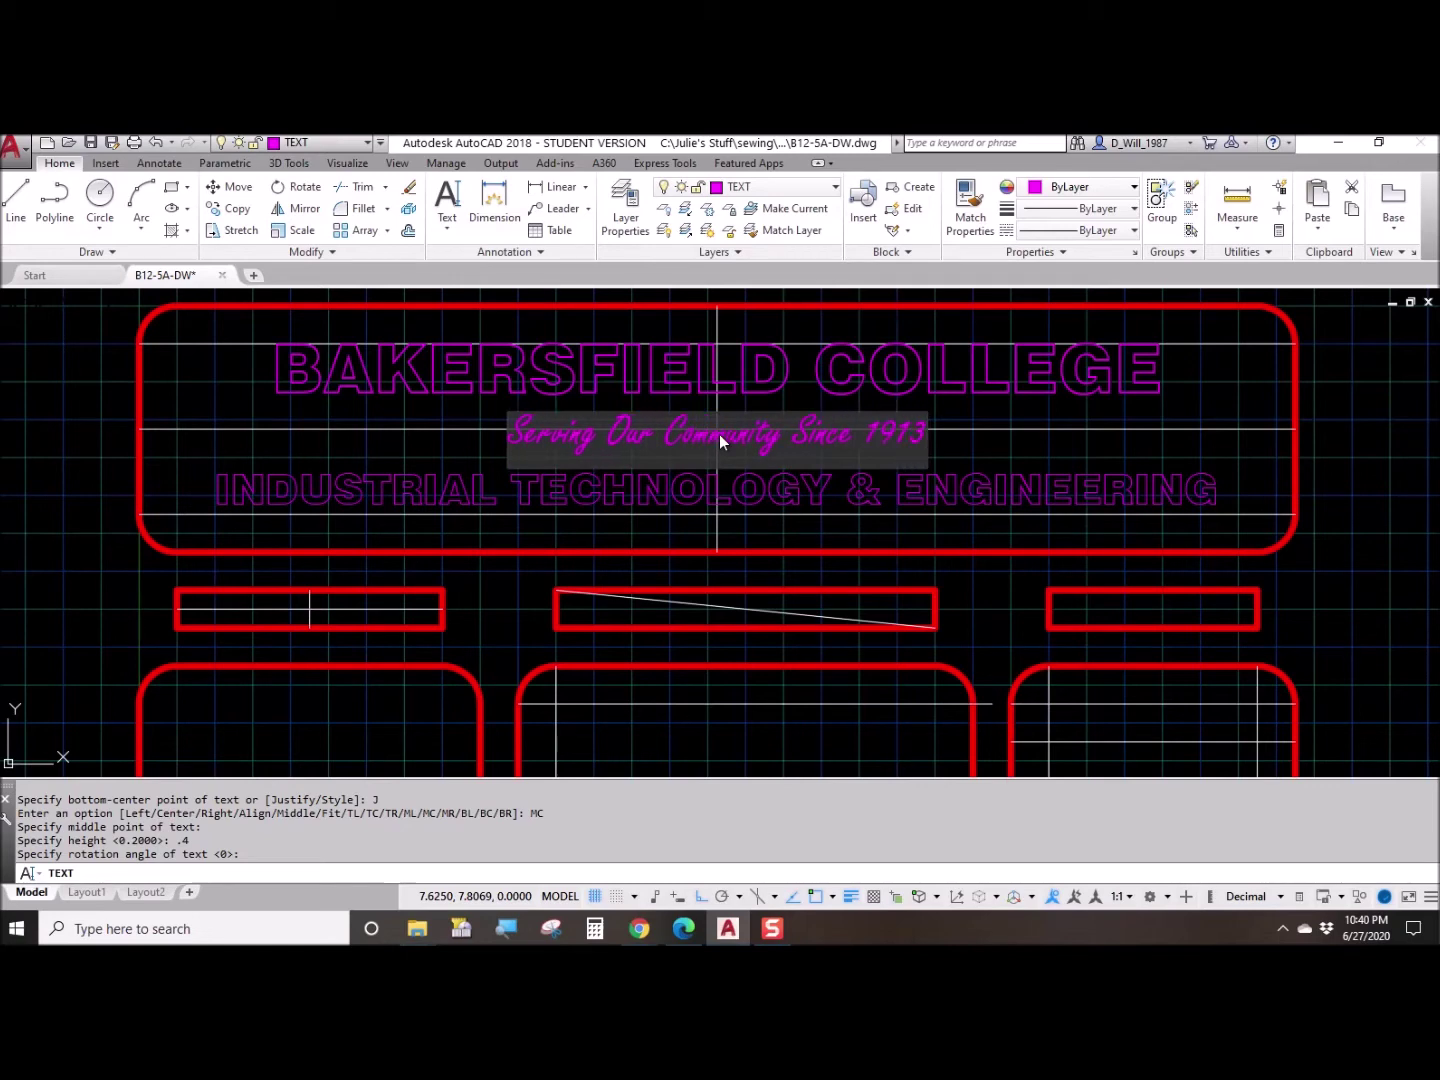
key(Escape)
- Select the engineering line and tagline to check them, then clear the grips
click(650, 368)
click(715, 330)
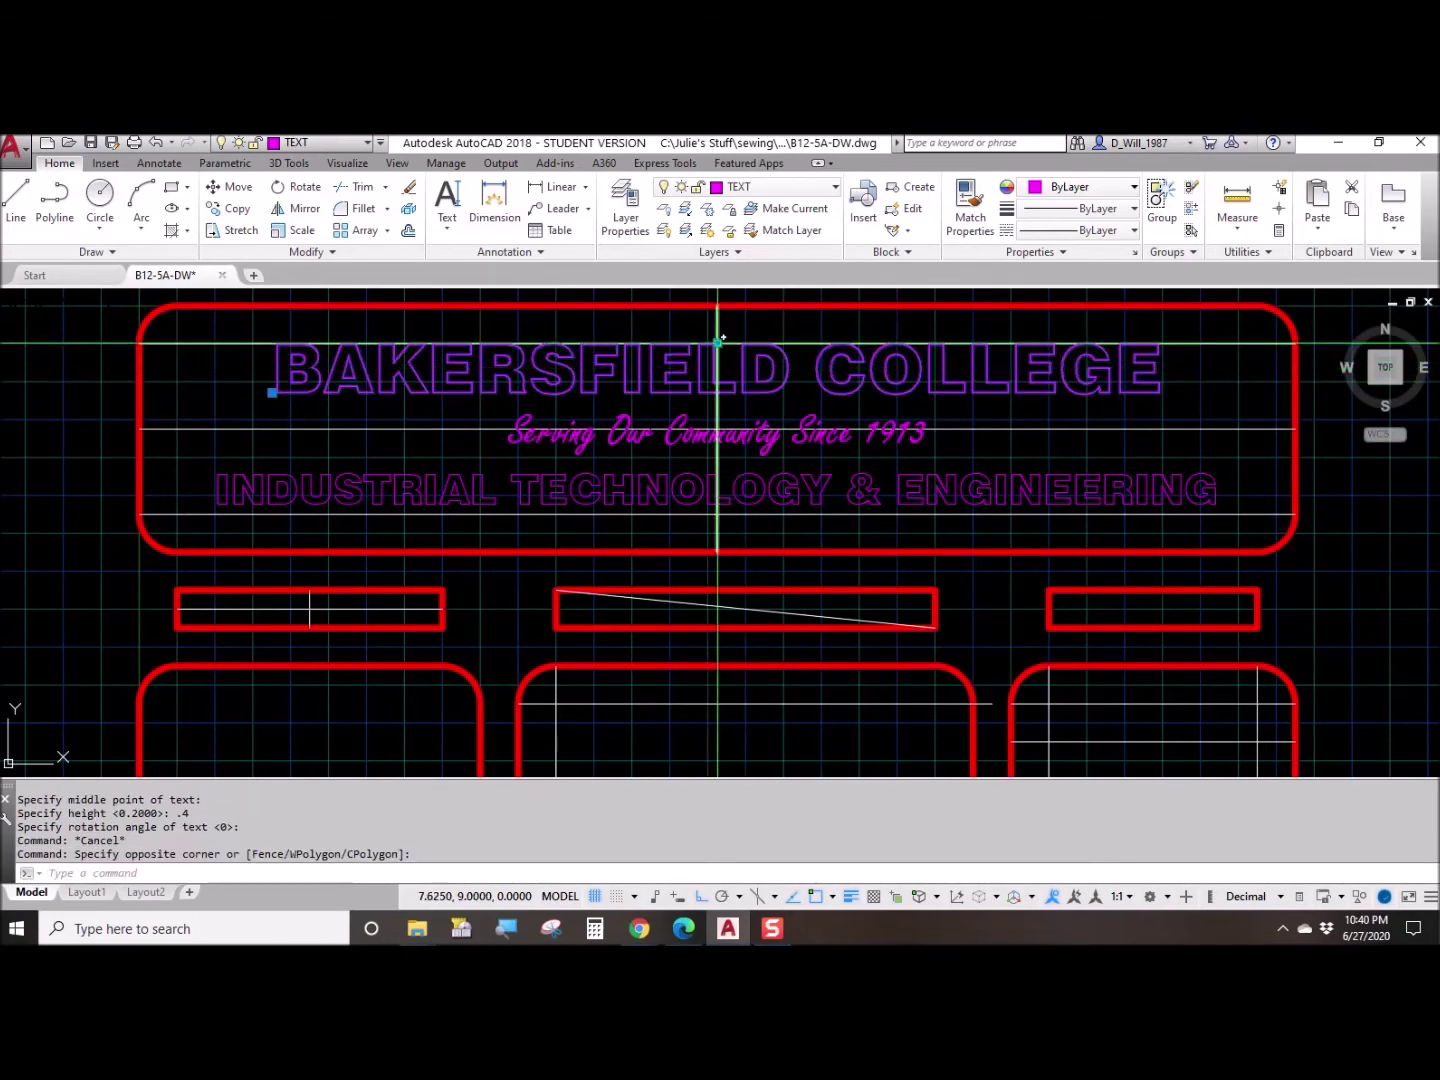
key(Escape)
click(764, 496)
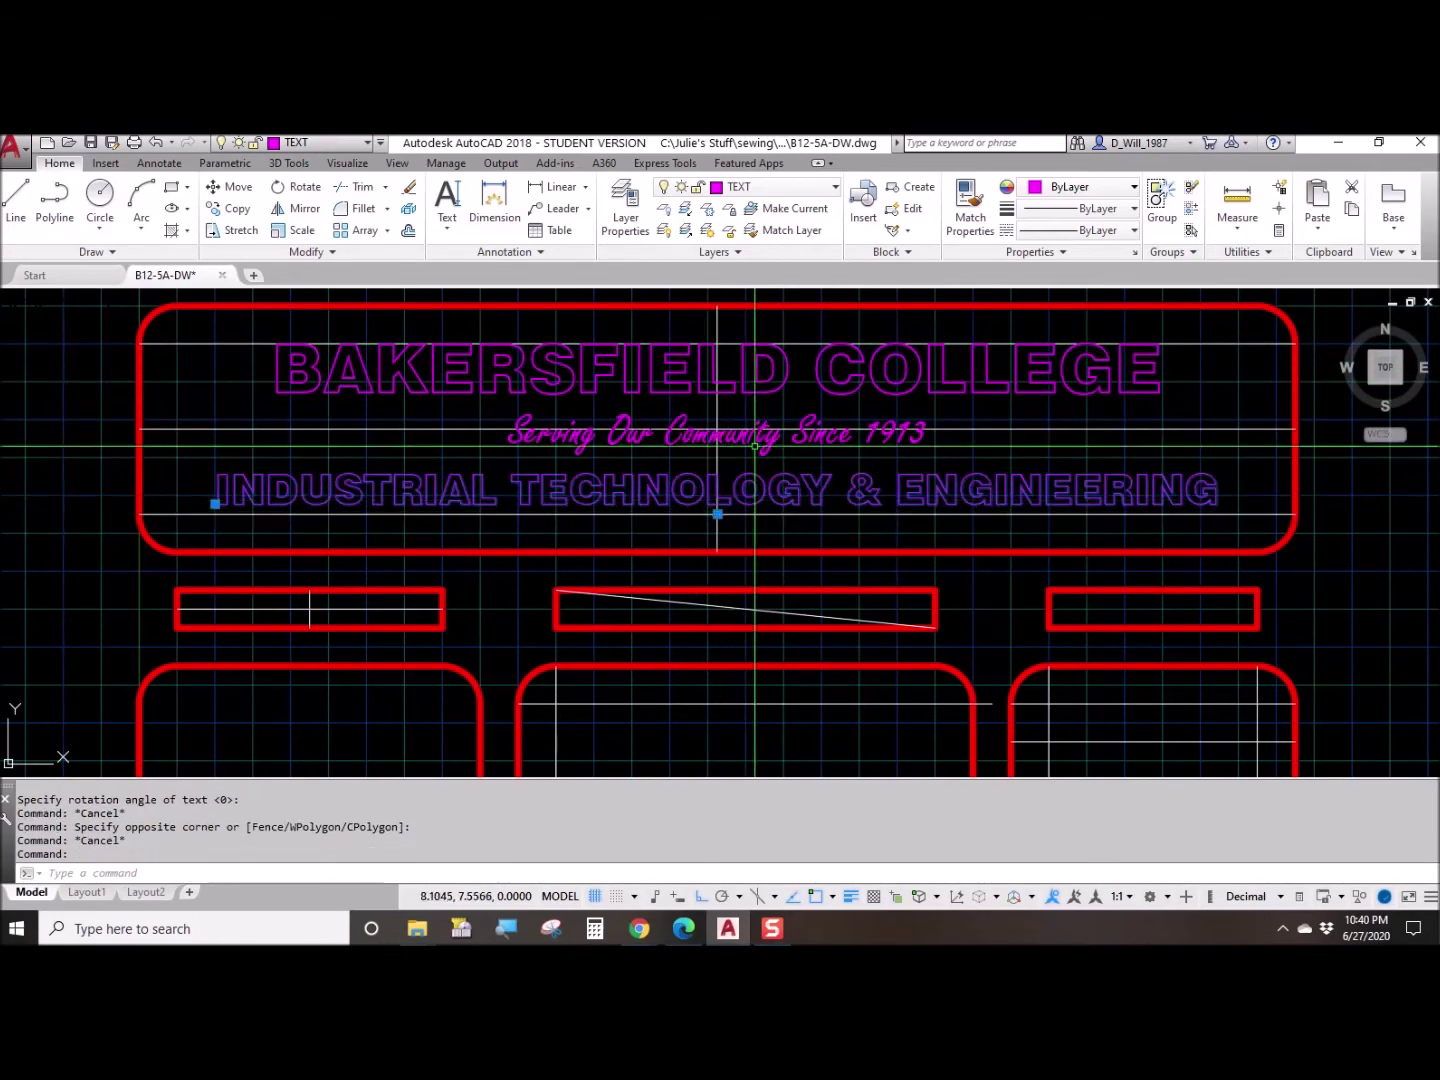
key(Escape)
click(720, 432)
key(Escape)
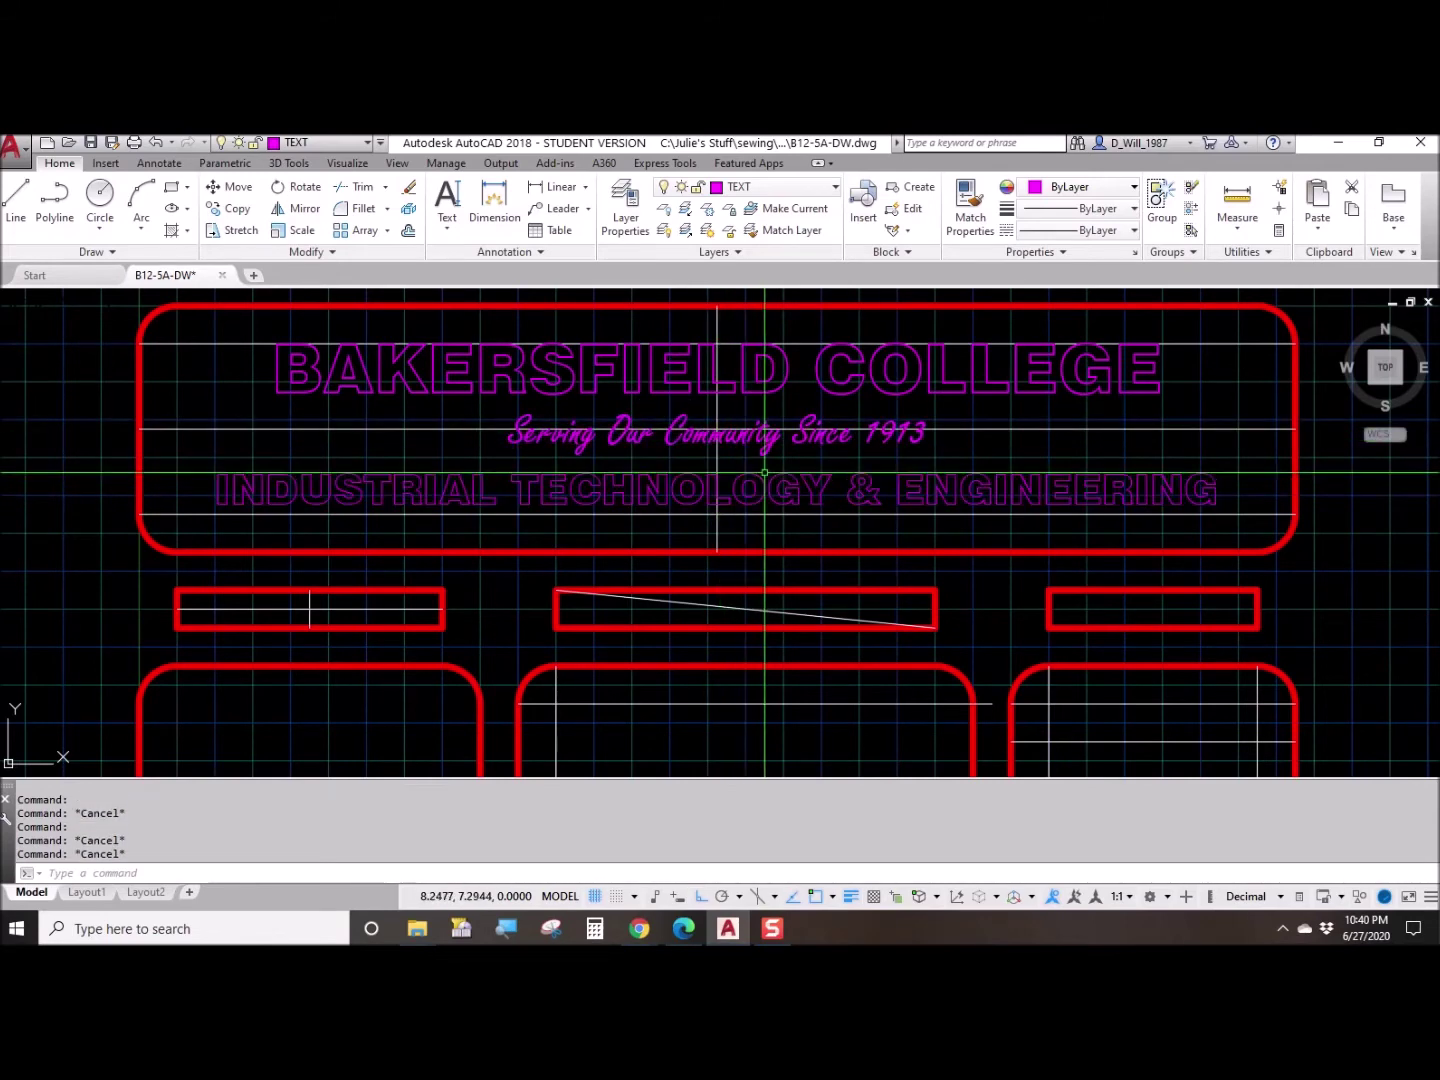
mouse_move(693, 559)
middle_down()
mouse_move(651, 447)
mouse_move(588, 444)
middle_up()
- Make SWISS 721 BT the current text style with the left section box in view
scroll(311, 448, up, 1)
scroll(311, 448, up, 2)
middle_drag(311, 447, 448, 443)
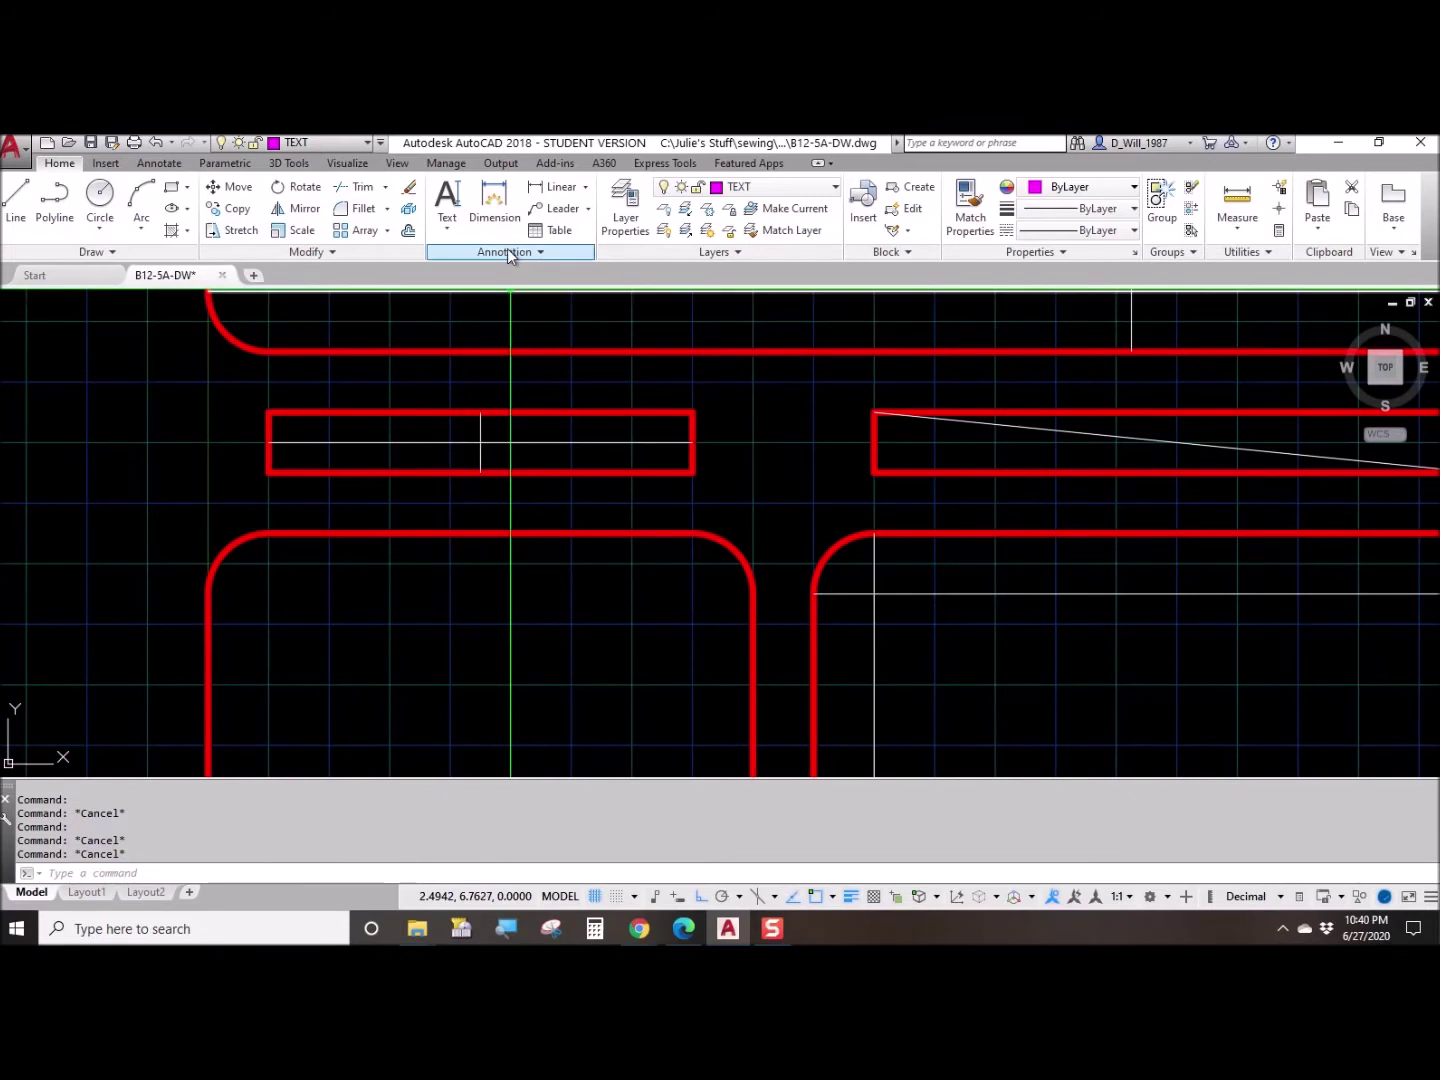
click(505, 252)
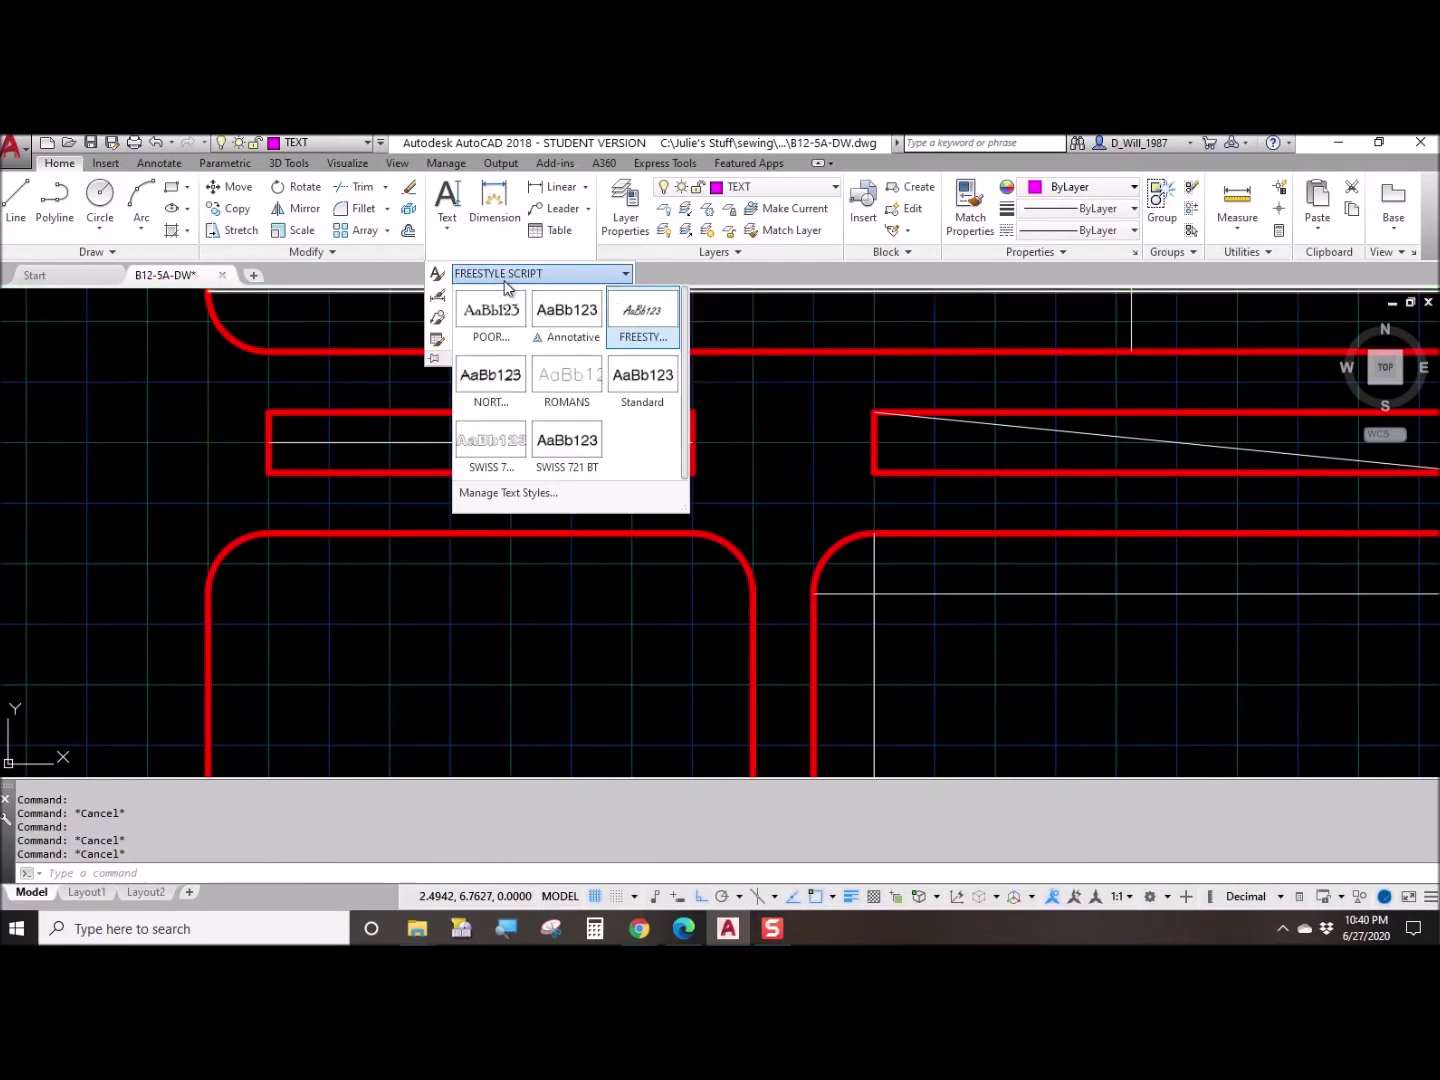
click(565, 439)
key(Escape)
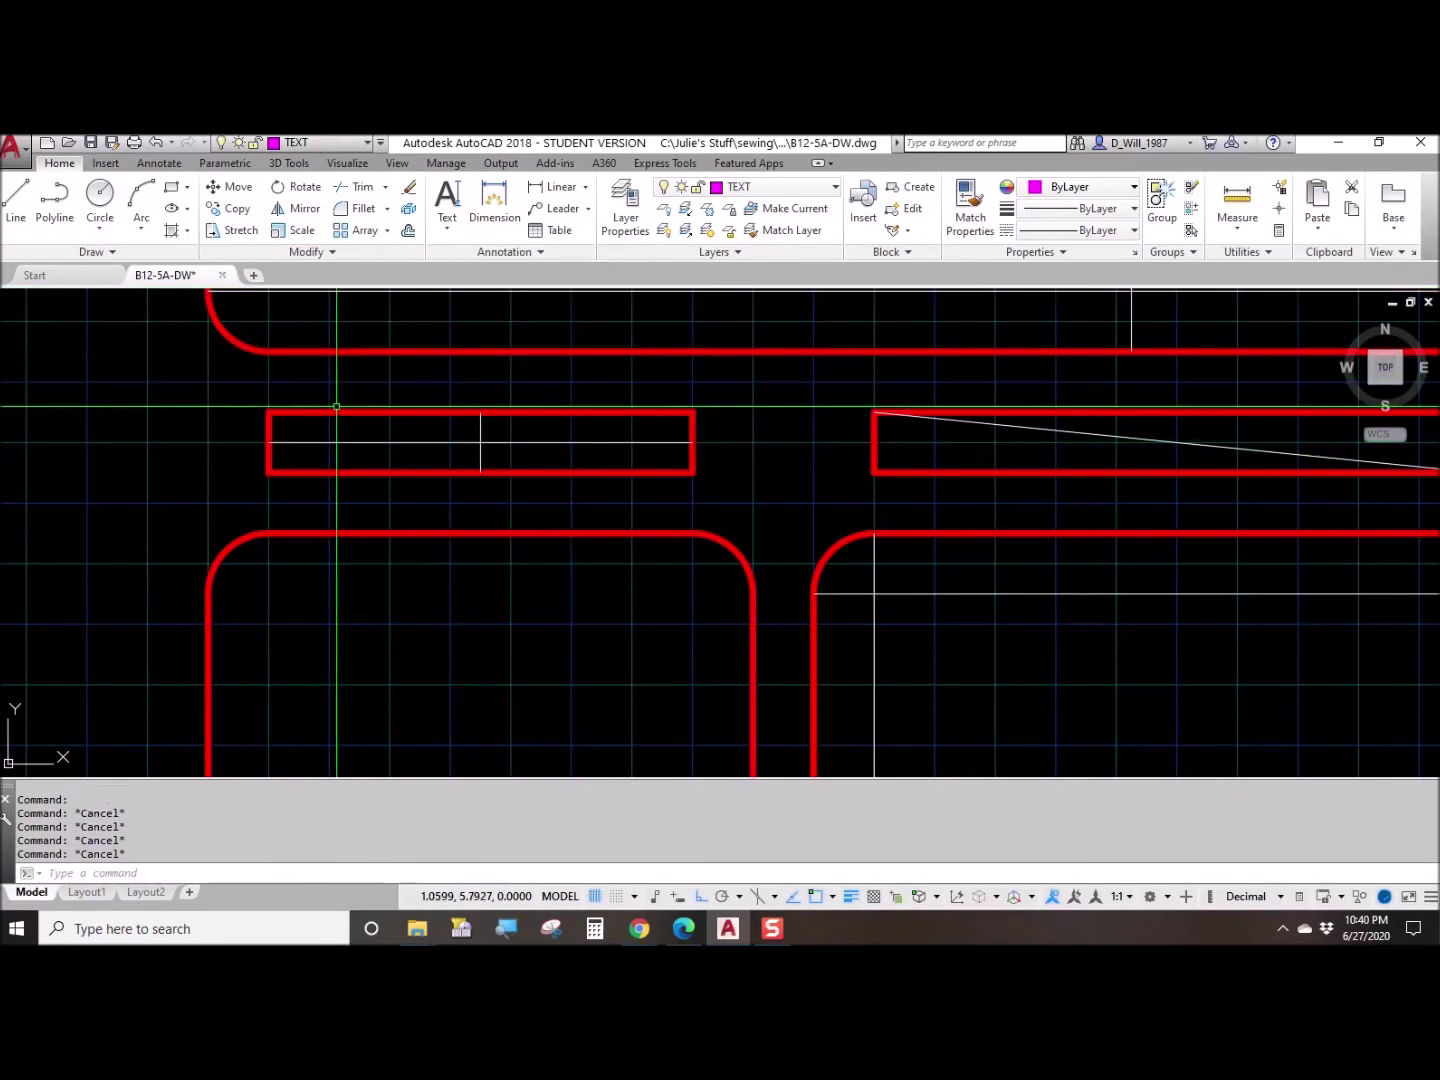
- Label the left box 'AREA MAP', middle-centre justified at 0.25 height
click(446, 205)
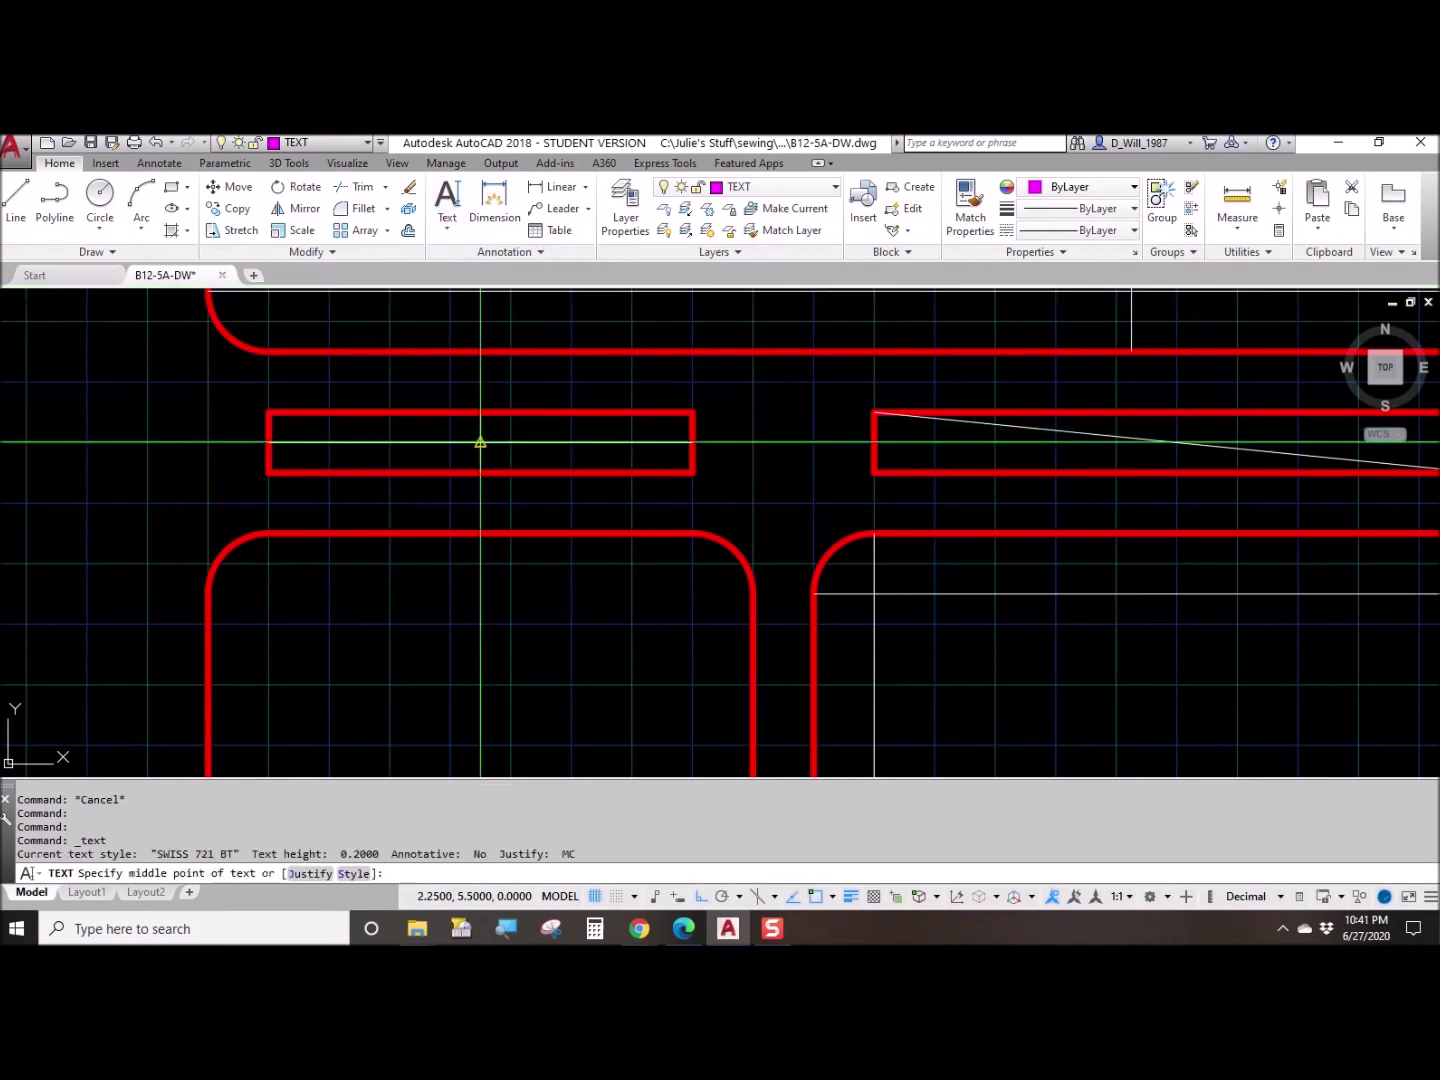
text(j)
key(Return)
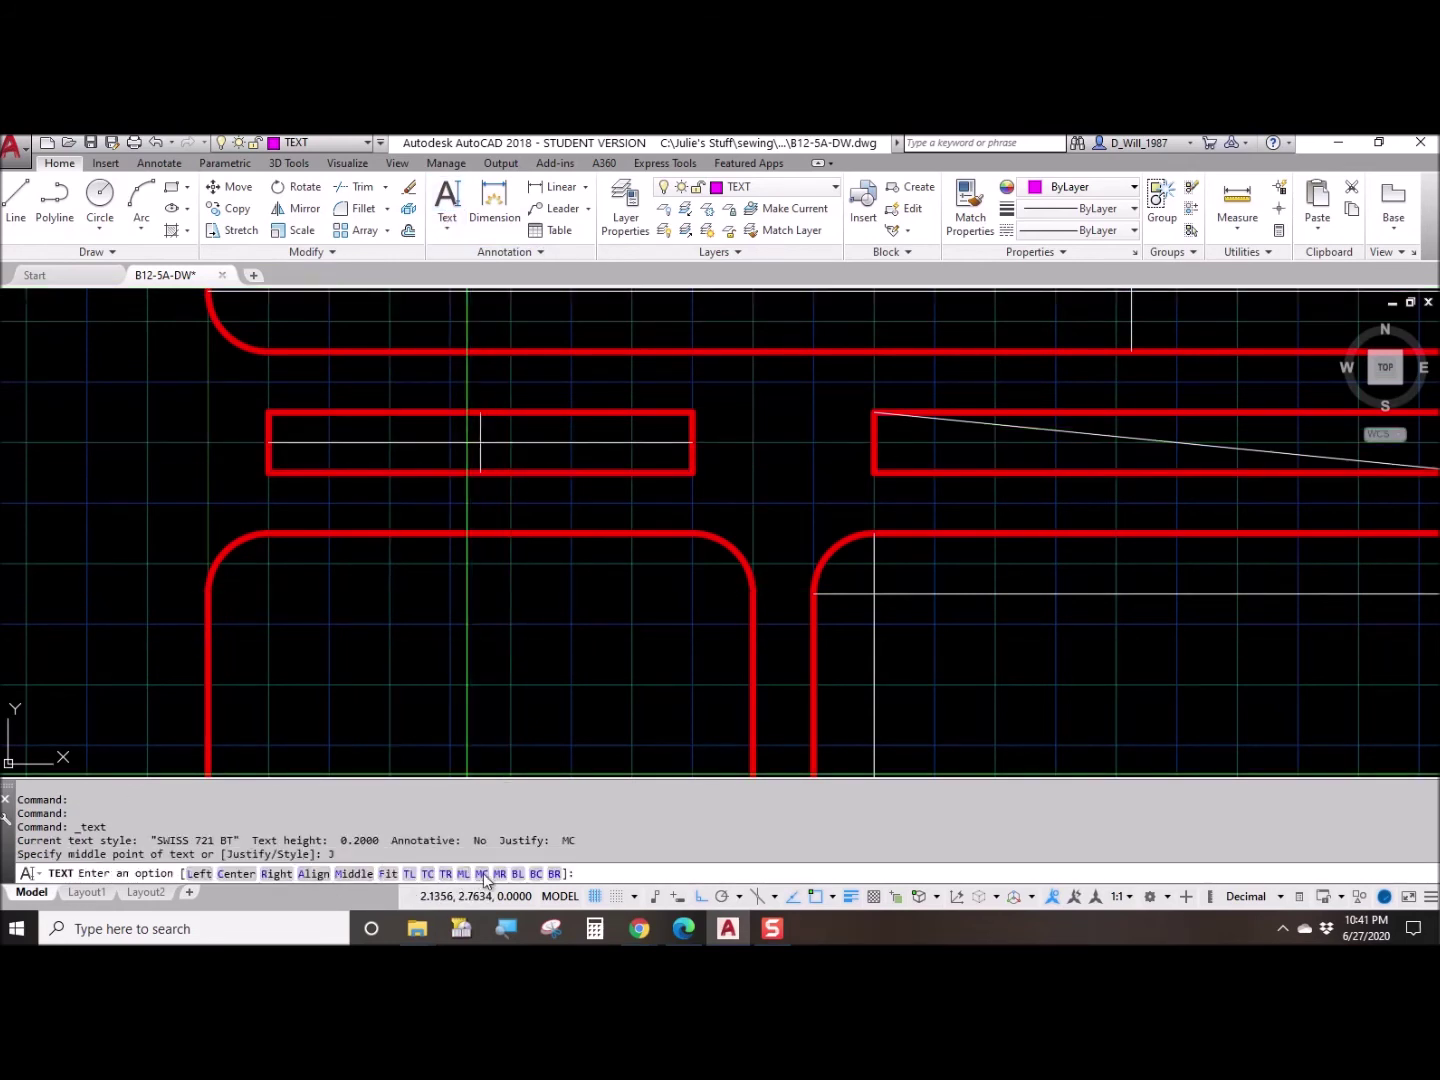
text(mc)
key(Return)
click(481, 441)
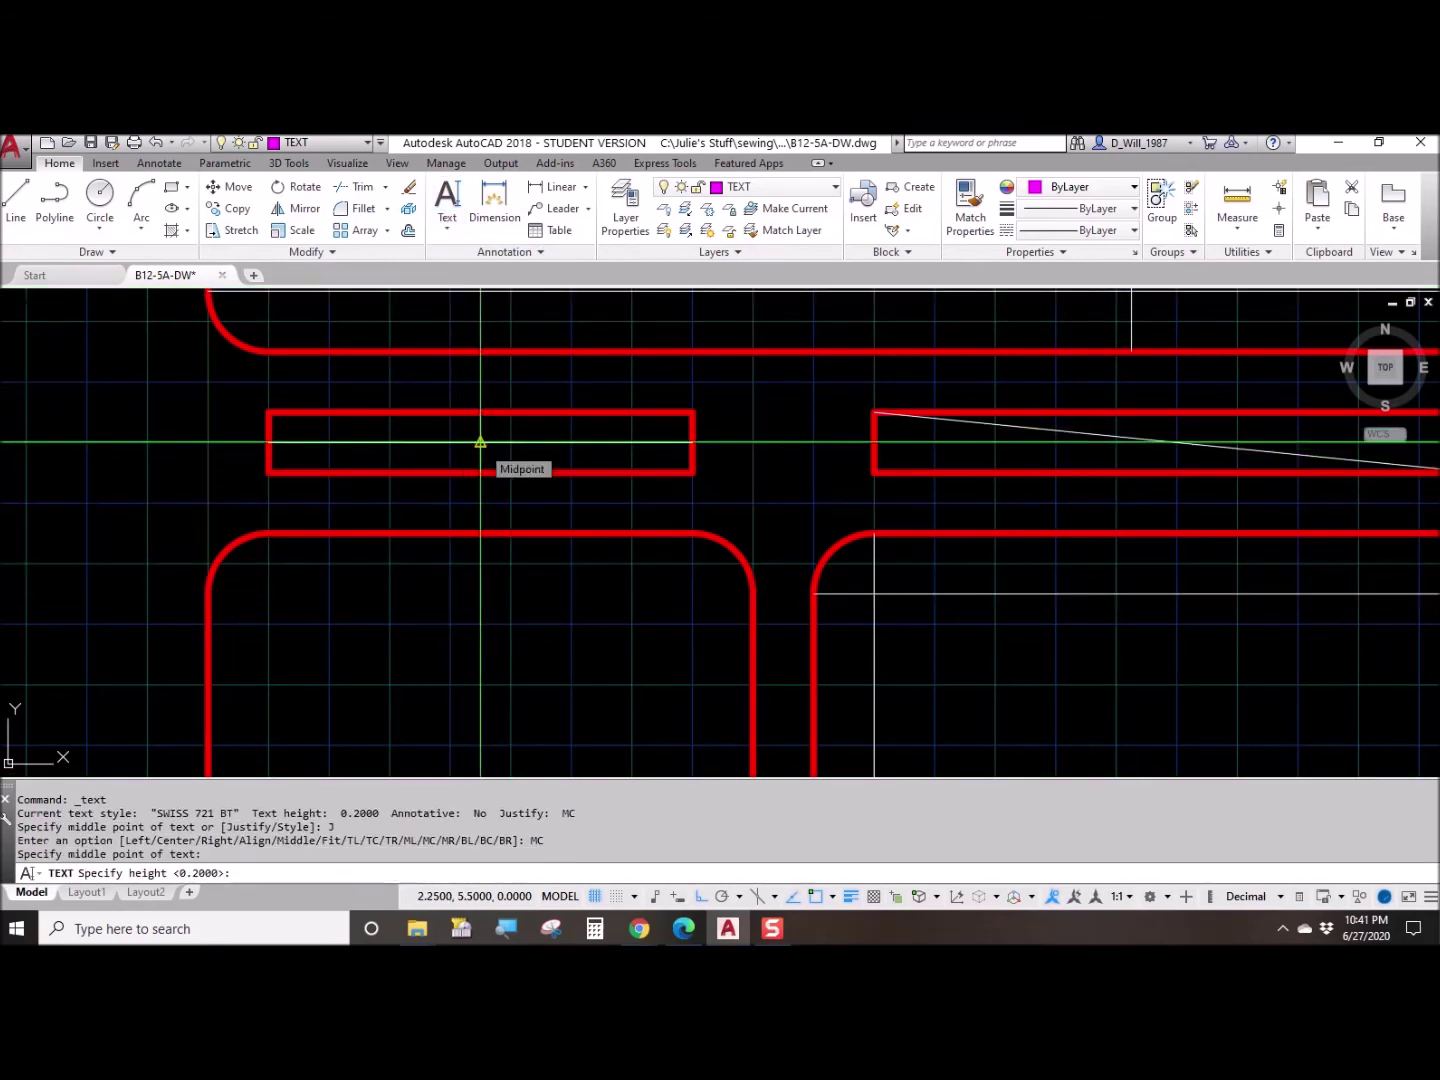
text(25)
key(Return)
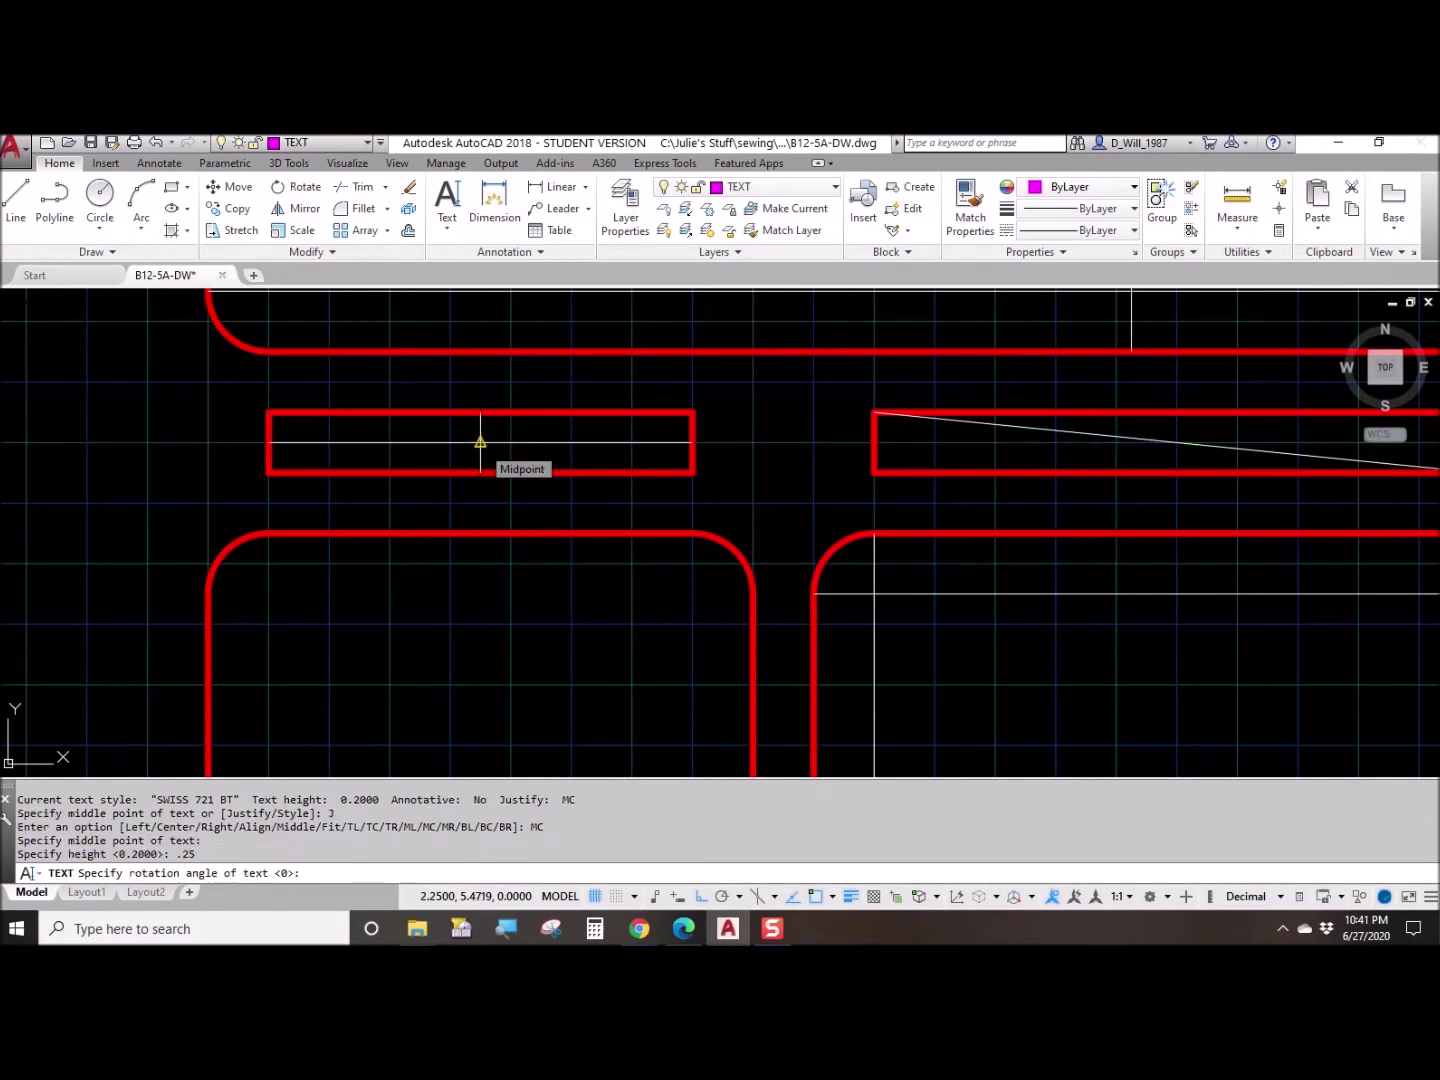
key(Return)
text(AREA MAP)
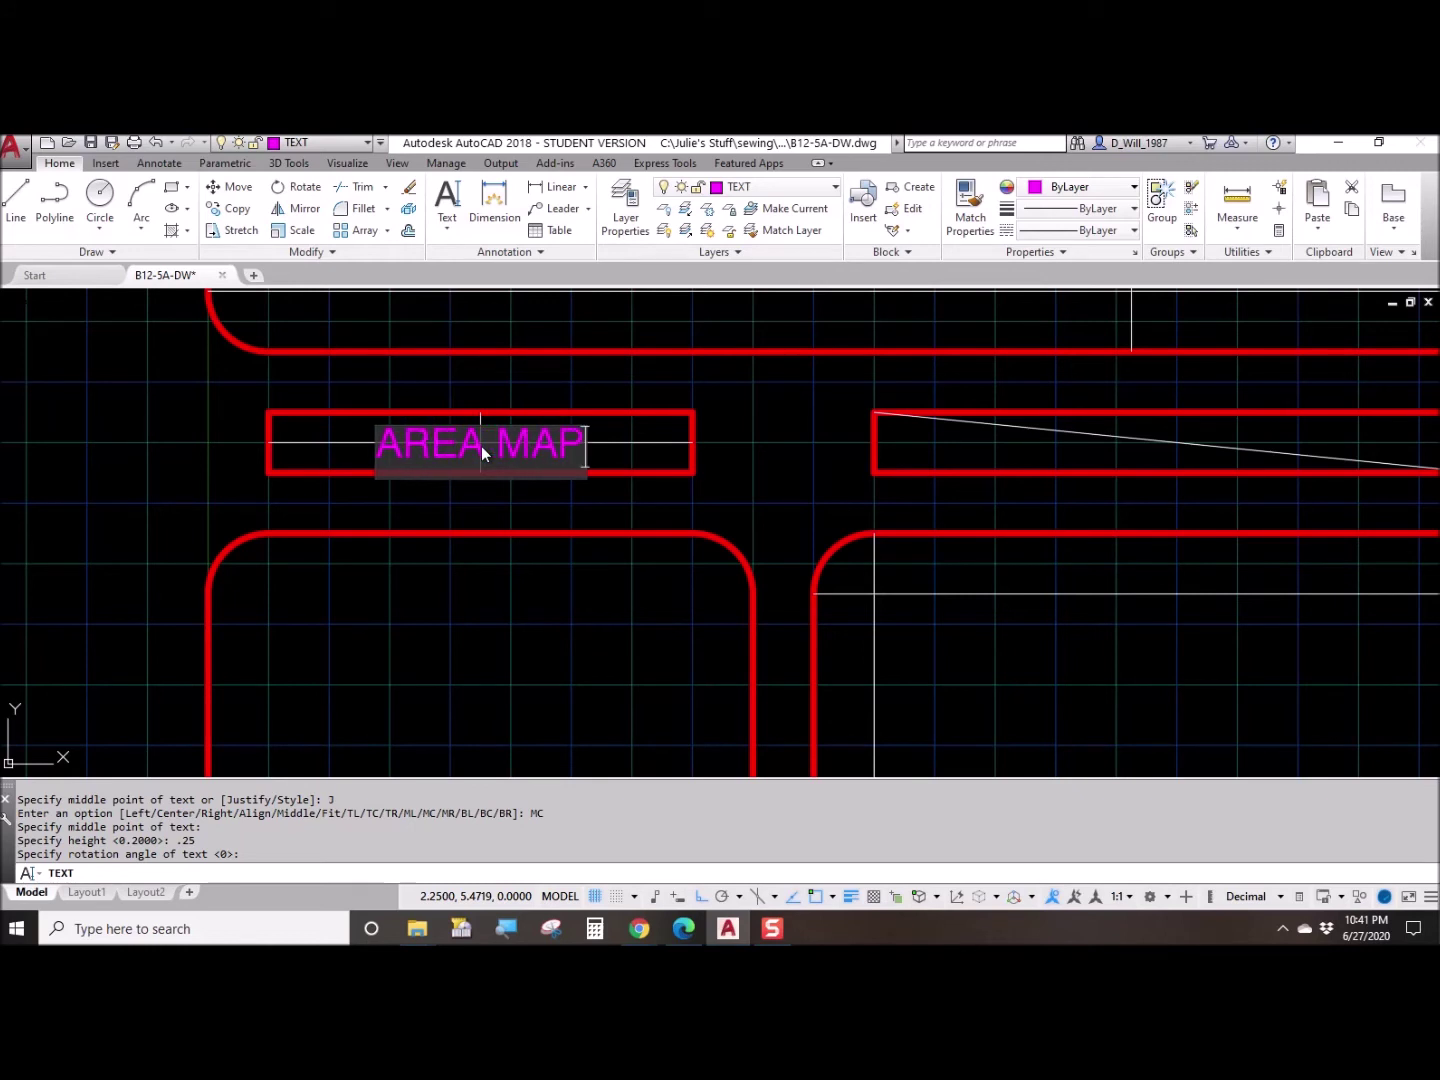
key(Return)
key(Return)
- Label the middle box 'DEGREES & CERTIFICATES' centred at its midpoint
middle_drag(989, 504, 482, 557)
key(Return)
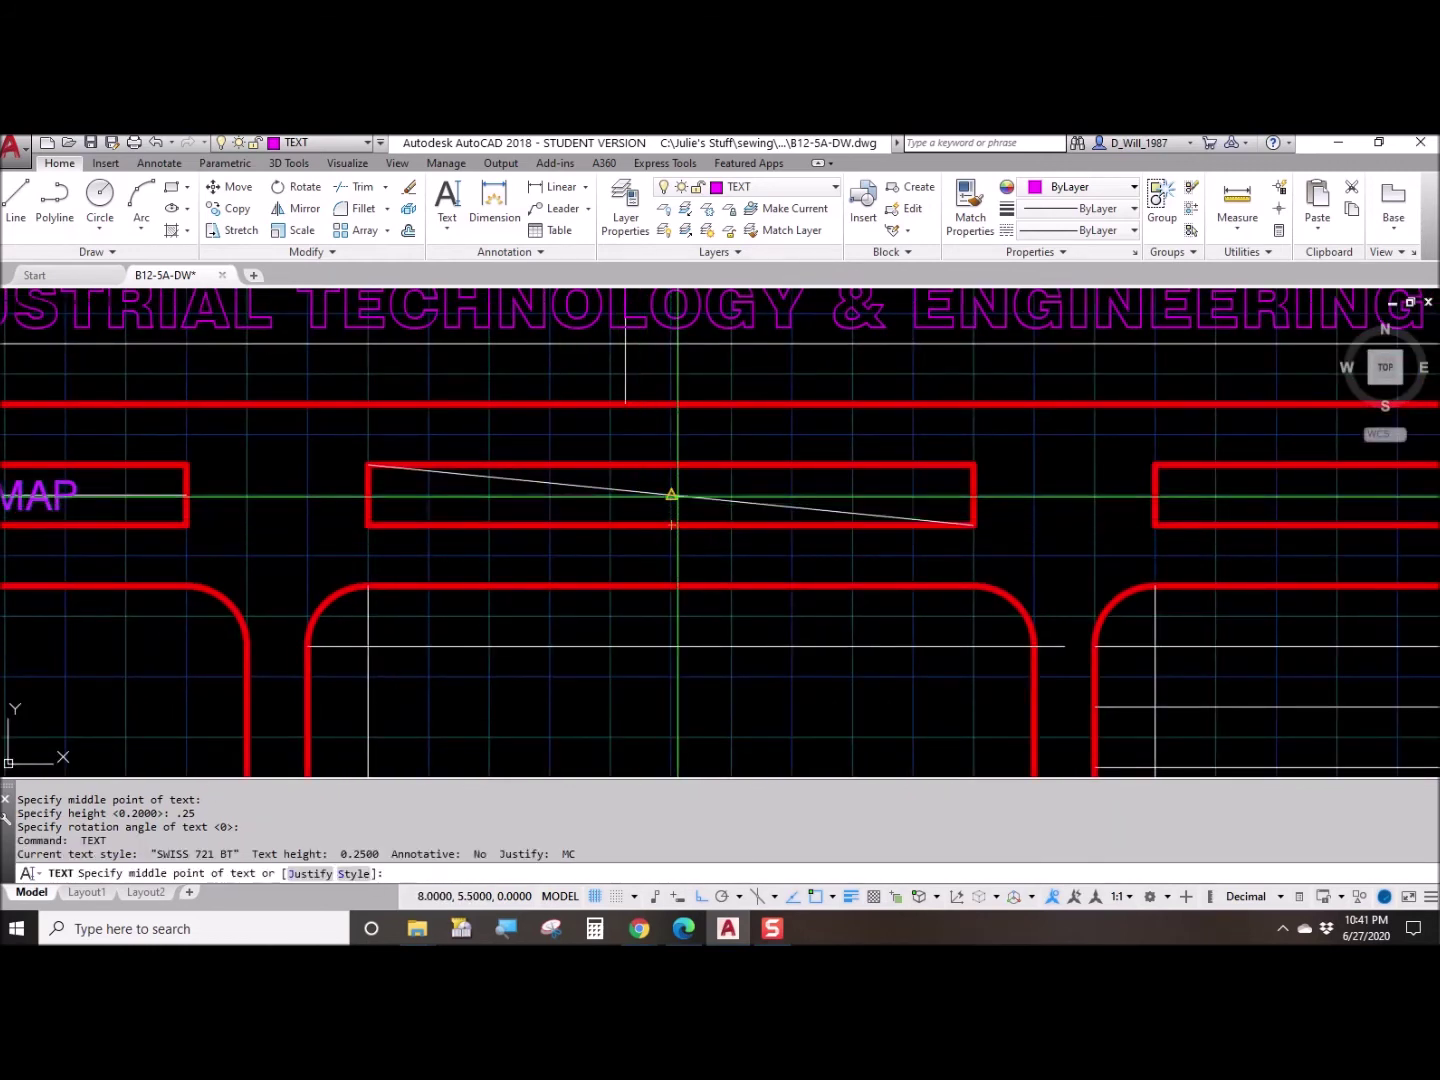
click(671, 494)
key(Return)
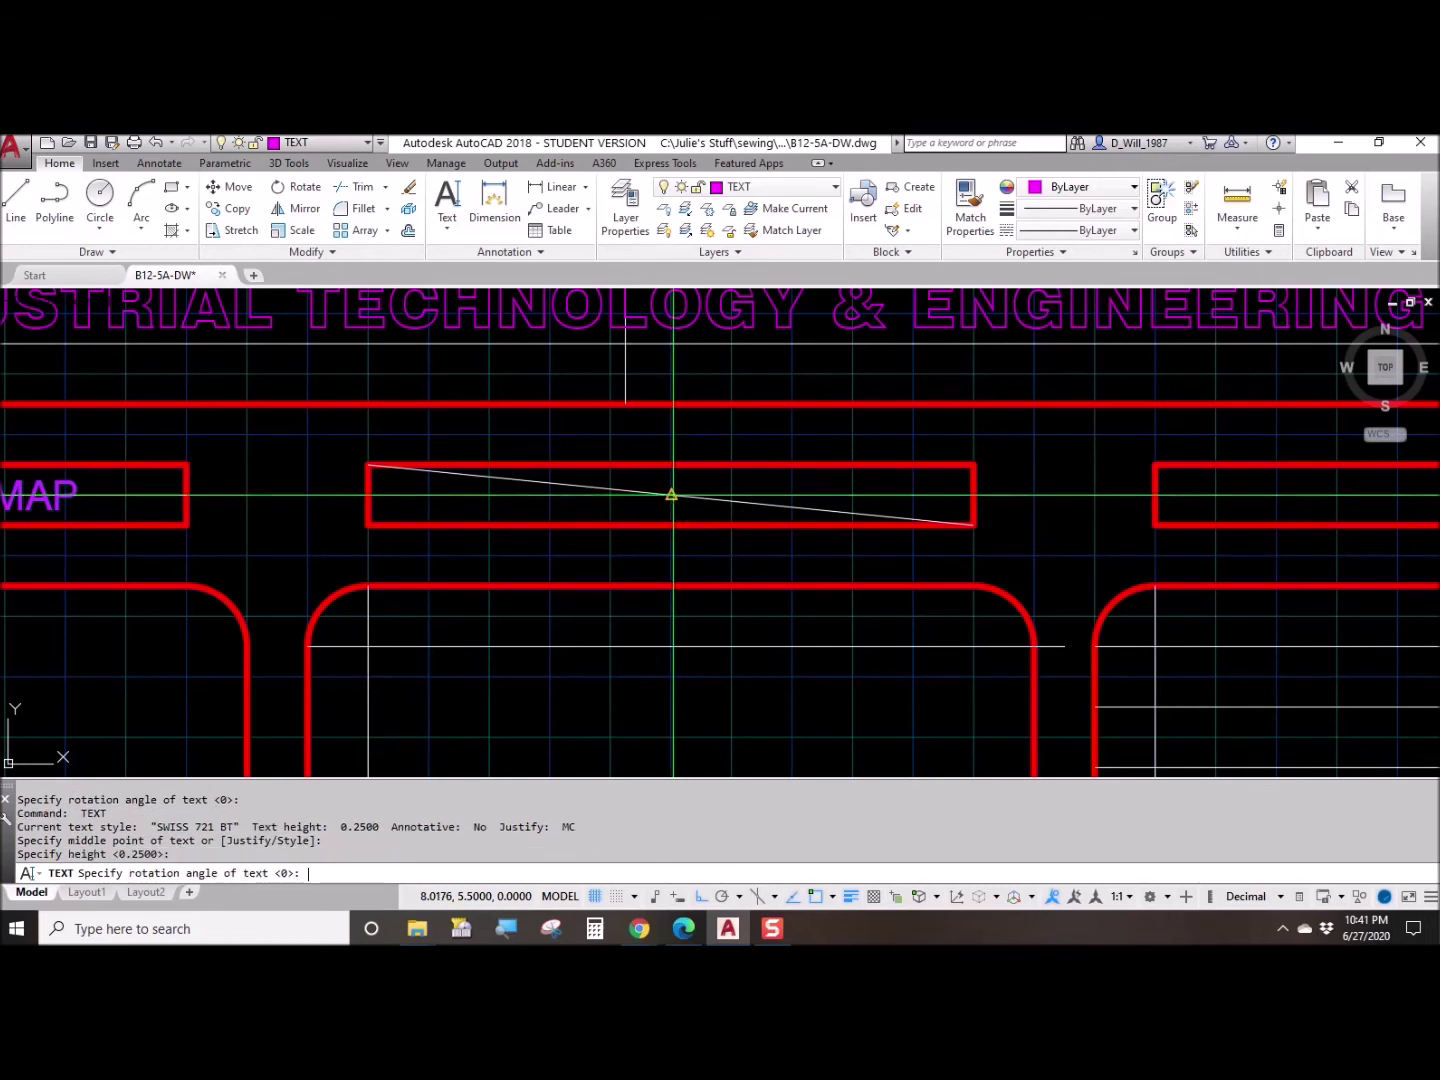
key(Return)
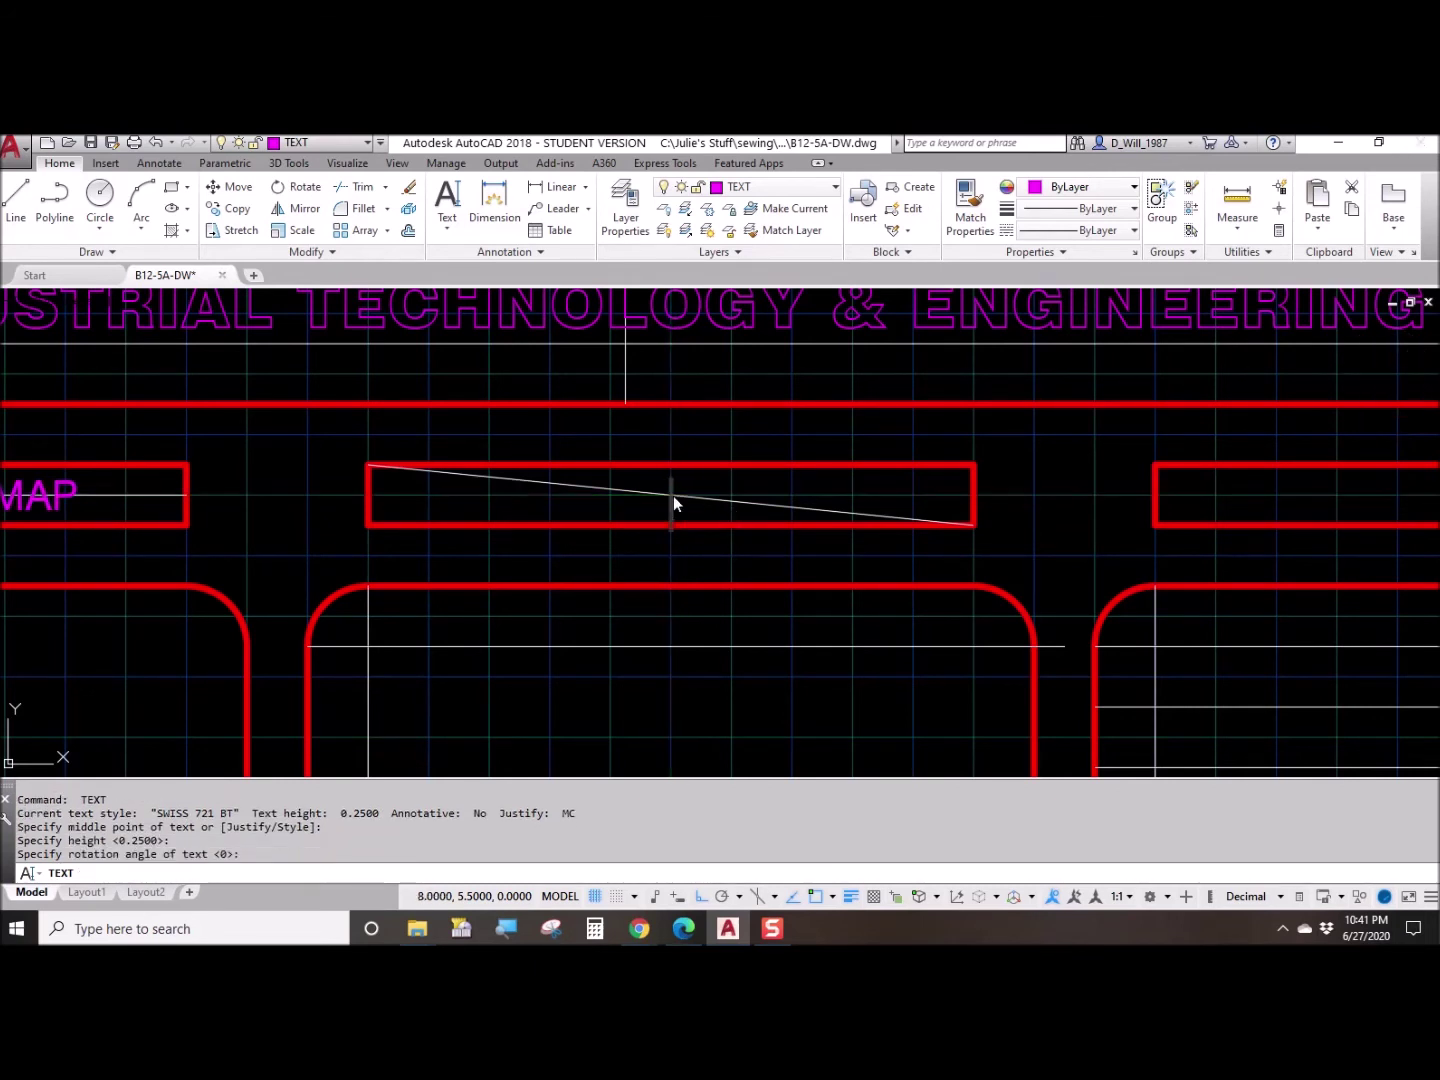
text(DEGREES )
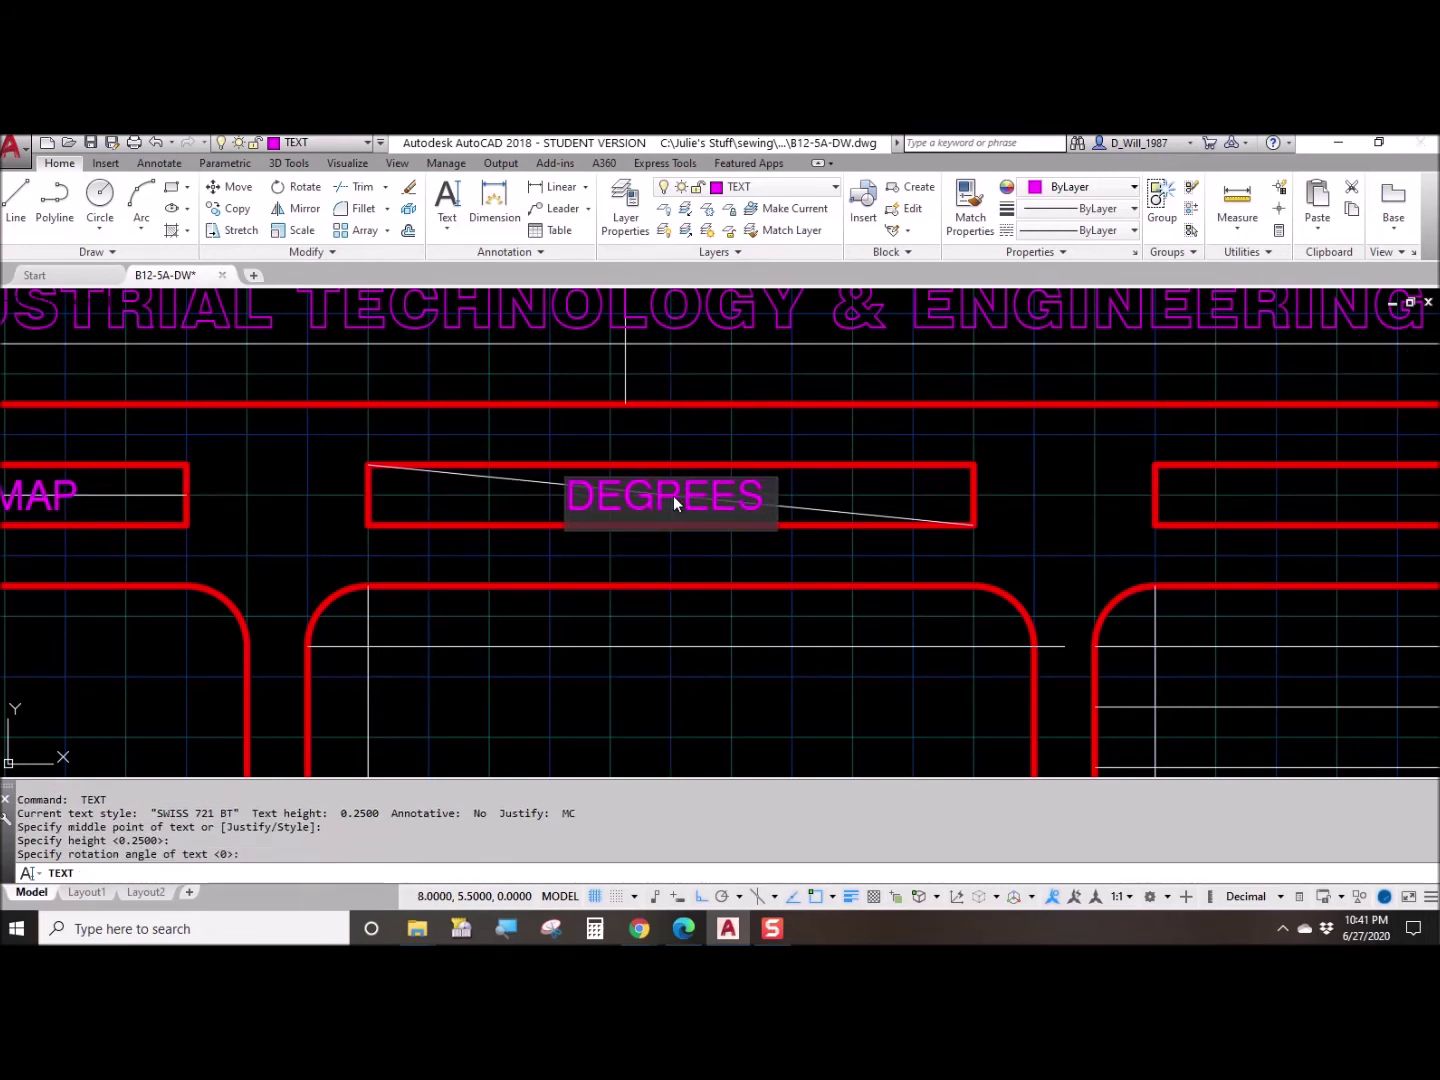
text(& CERTIFICATES)
key(Return)
key(Return)
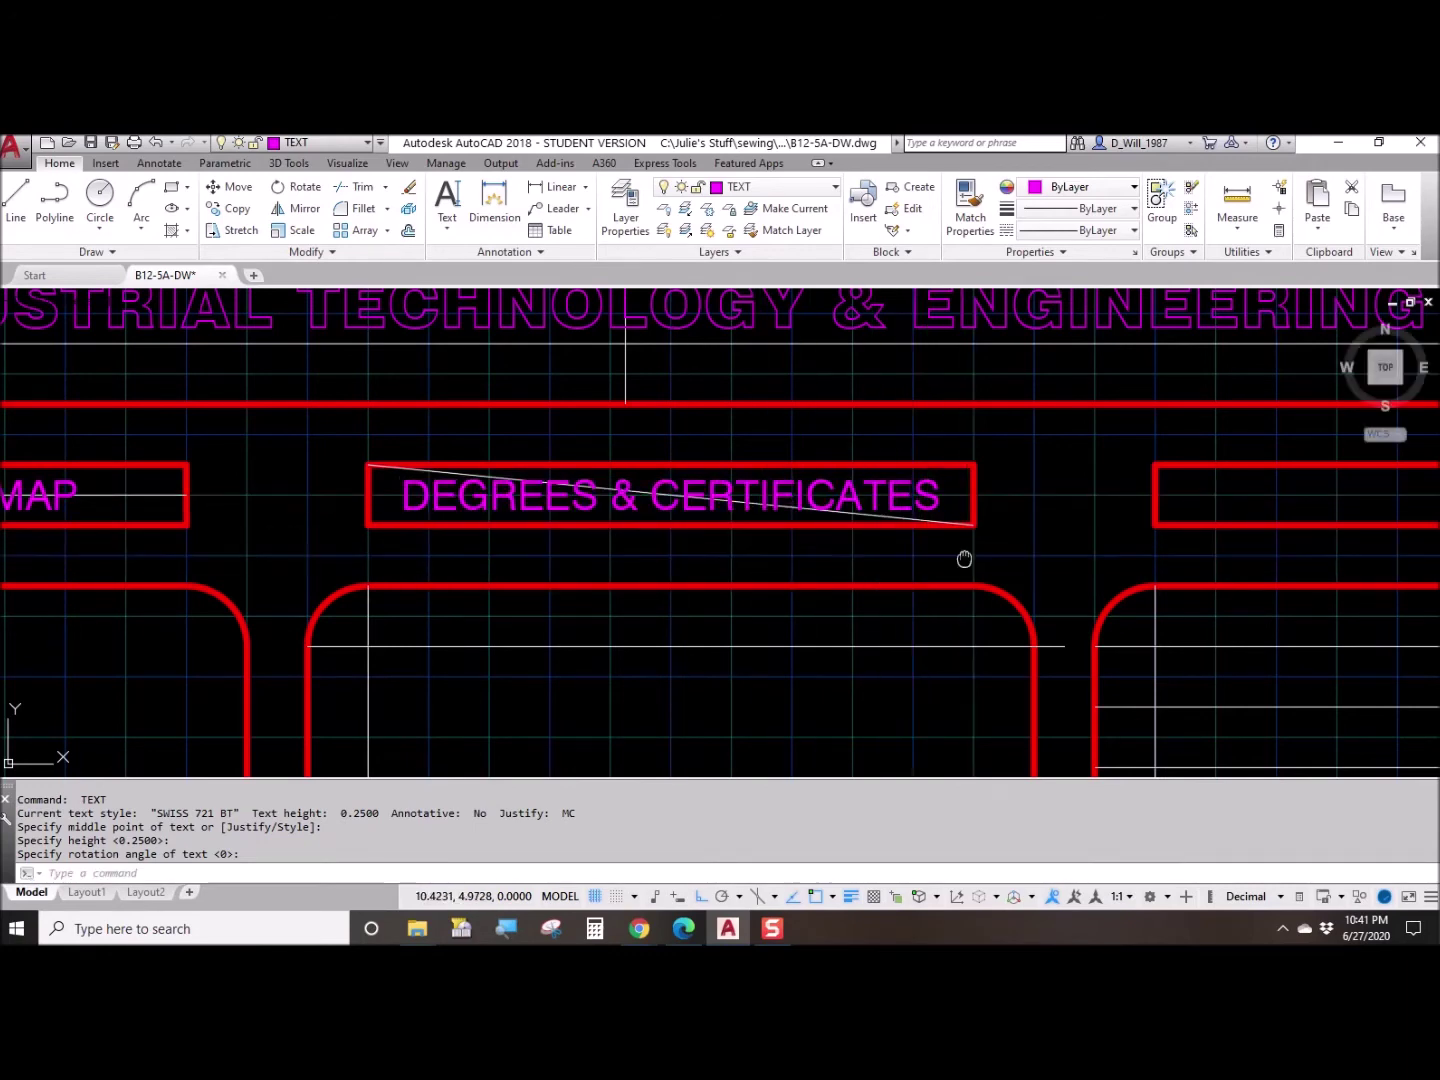
- Label the right box 'CONTACT INFO' centred at its midpoint
middle_drag(965, 559, 450, 582)
key(Return)
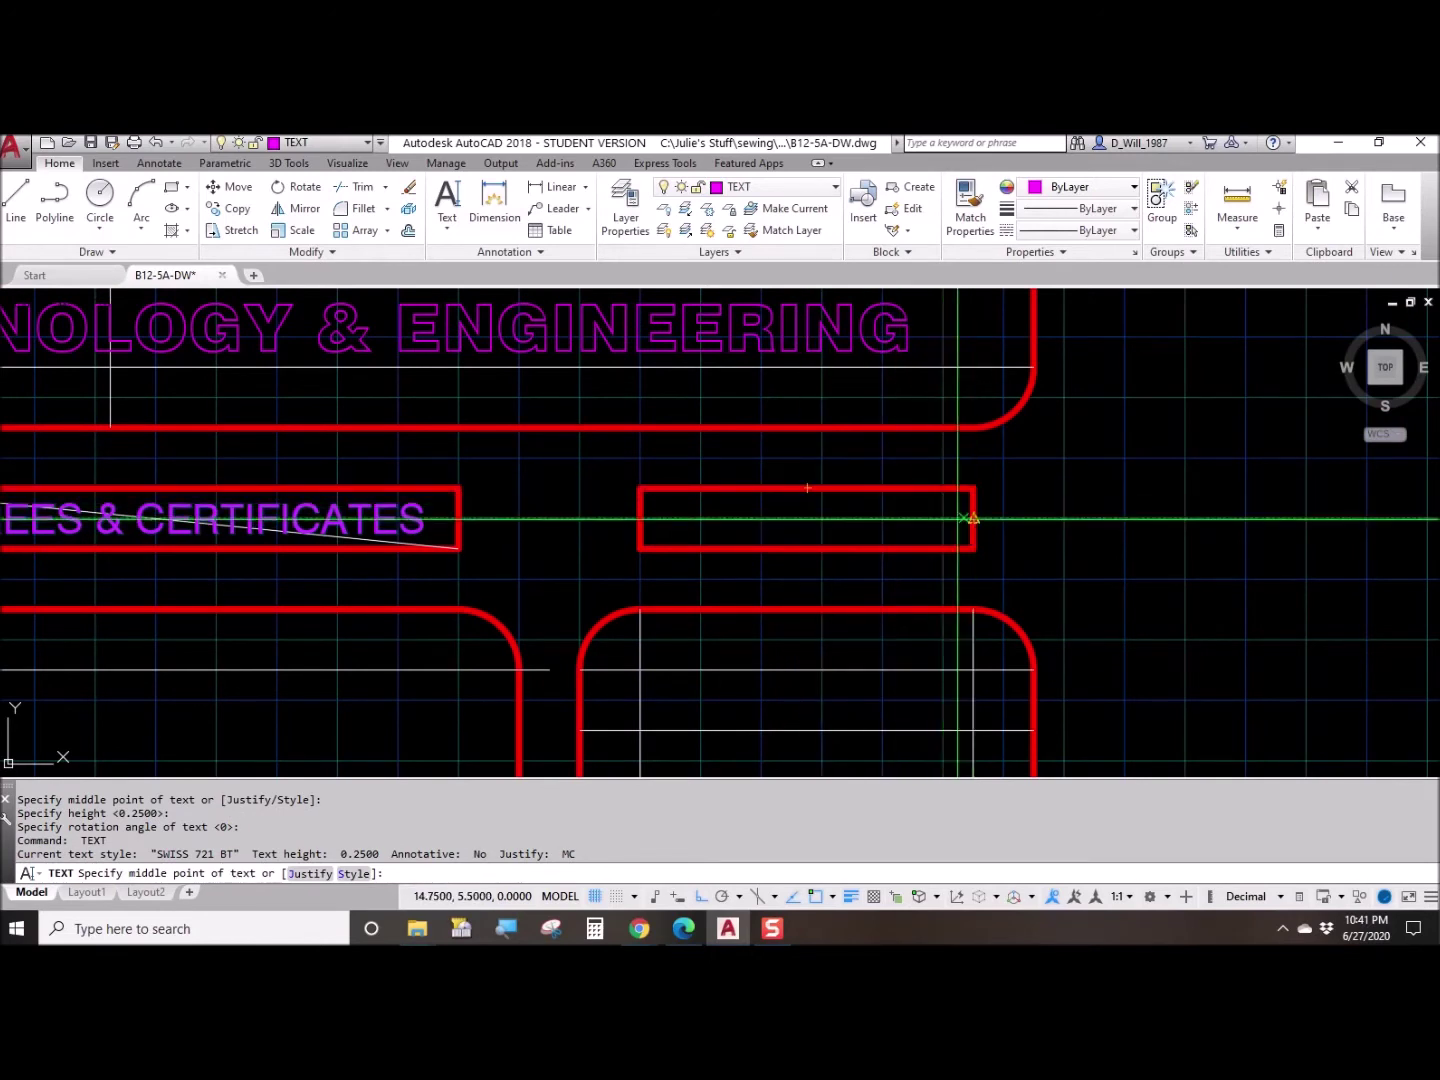
click(810, 517)
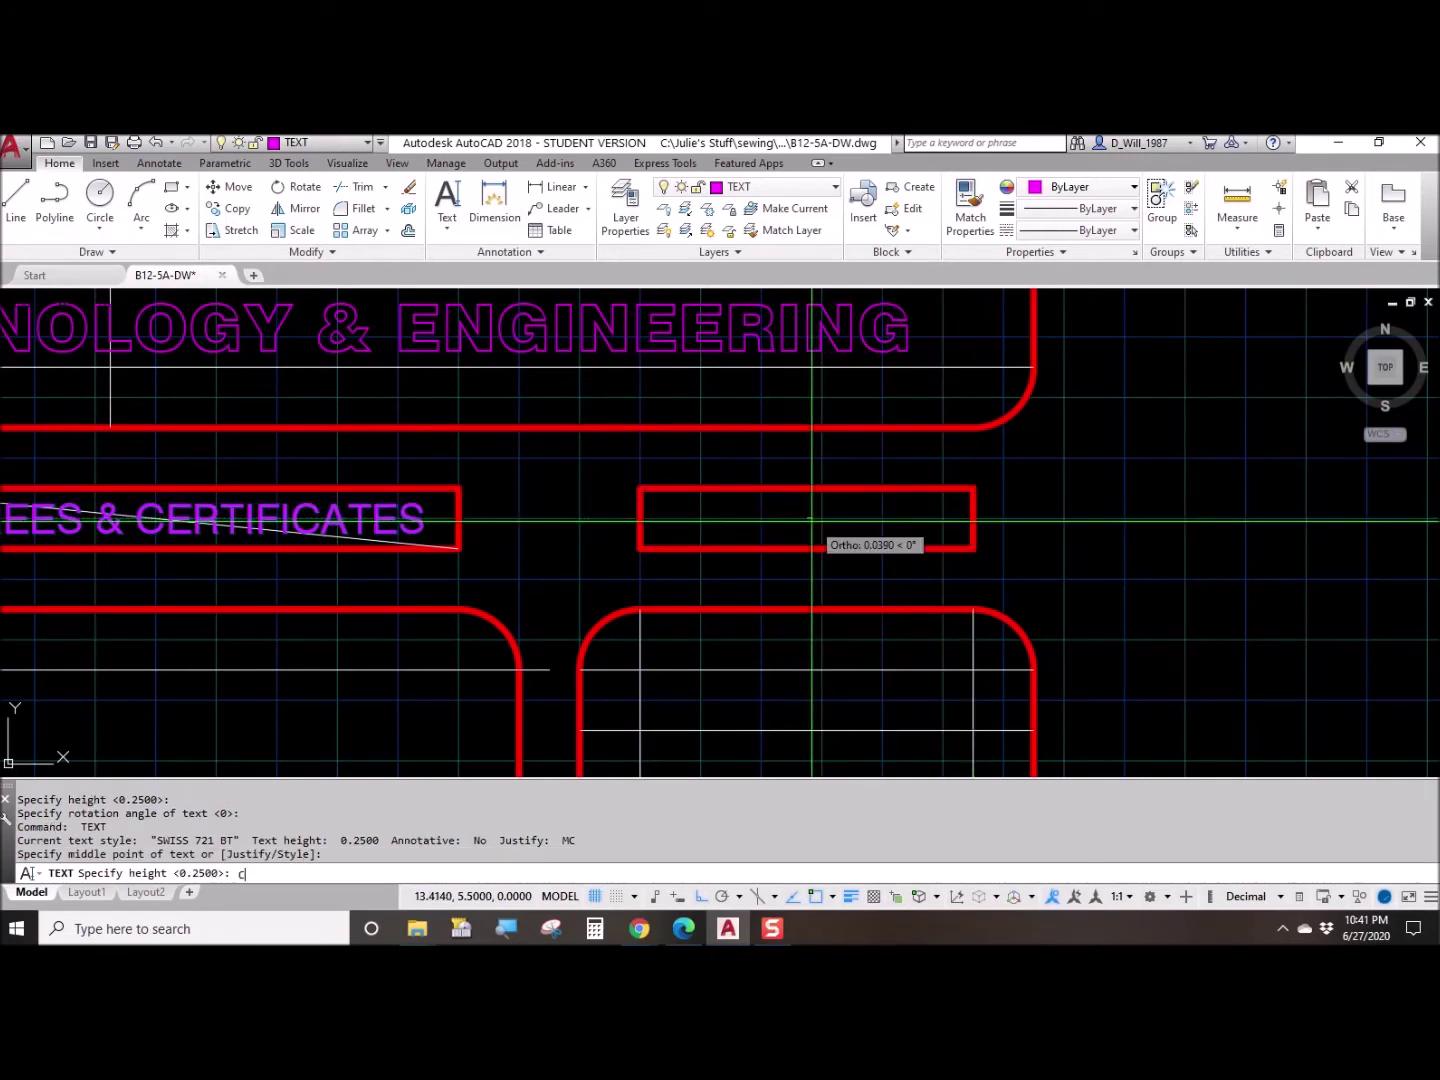
key(Return)
key(Return)
text(CONT)
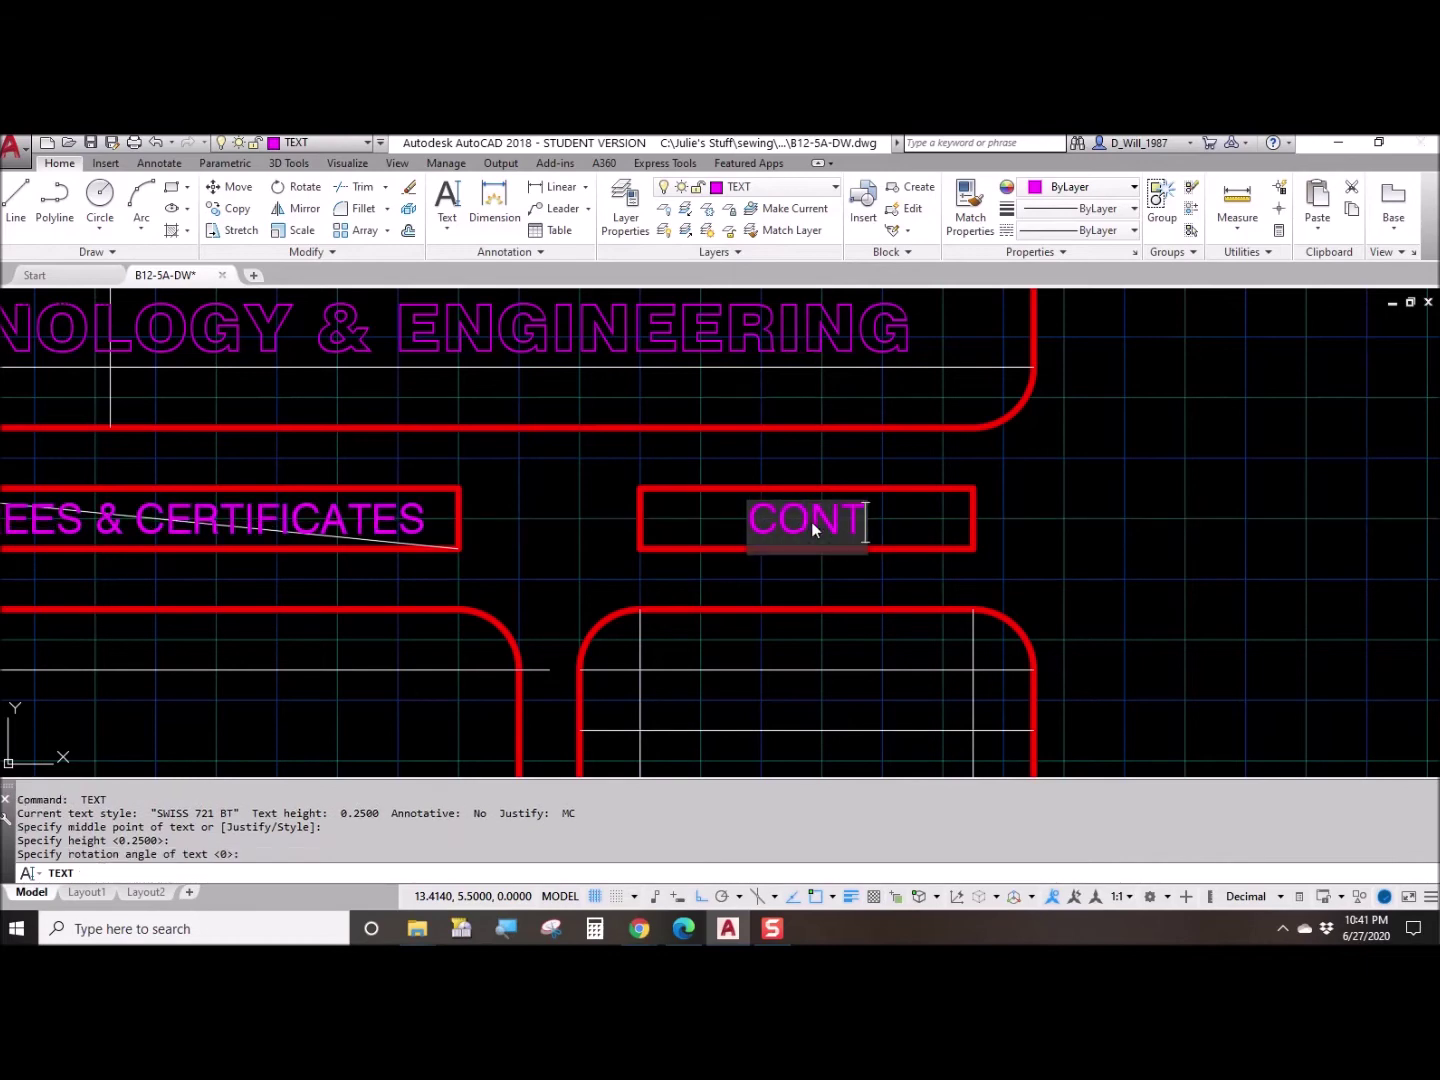
text(ACT INFO)
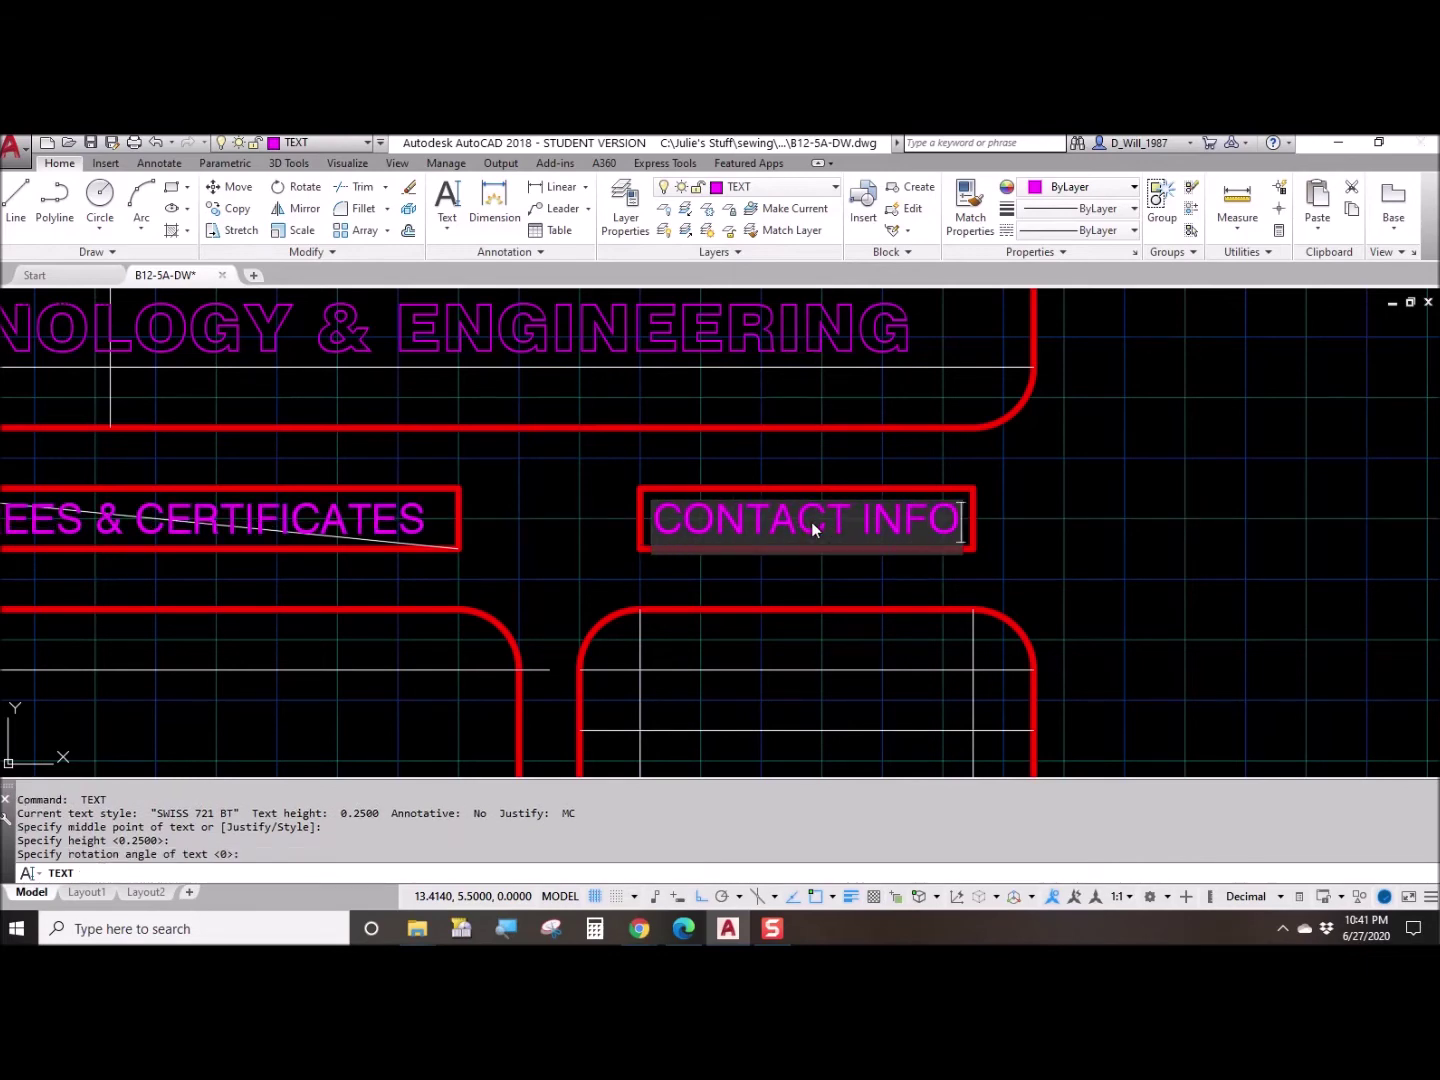
key(Return)
key(Return)
- Pan the view toward the contact details panel
scroll(750, 625, down, 2)
scroll(613, 603, down, 1)
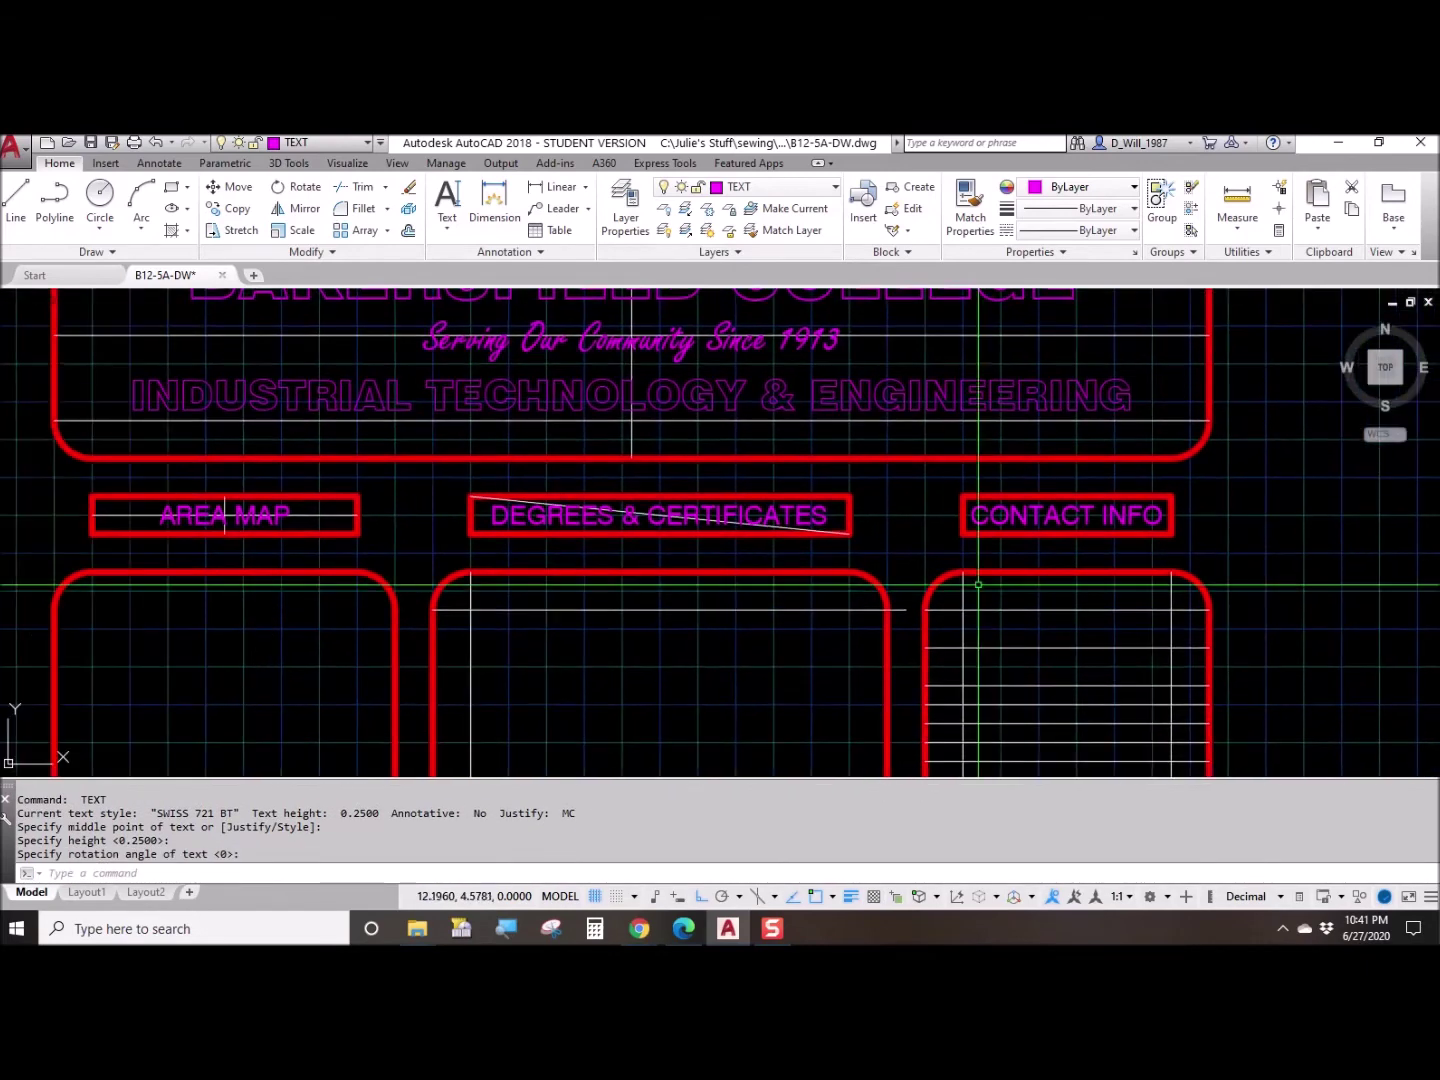
middle_drag(613, 603, 563, 434)
middle_drag(802, 575, 436, 515)
scroll(751, 510, up, 2)
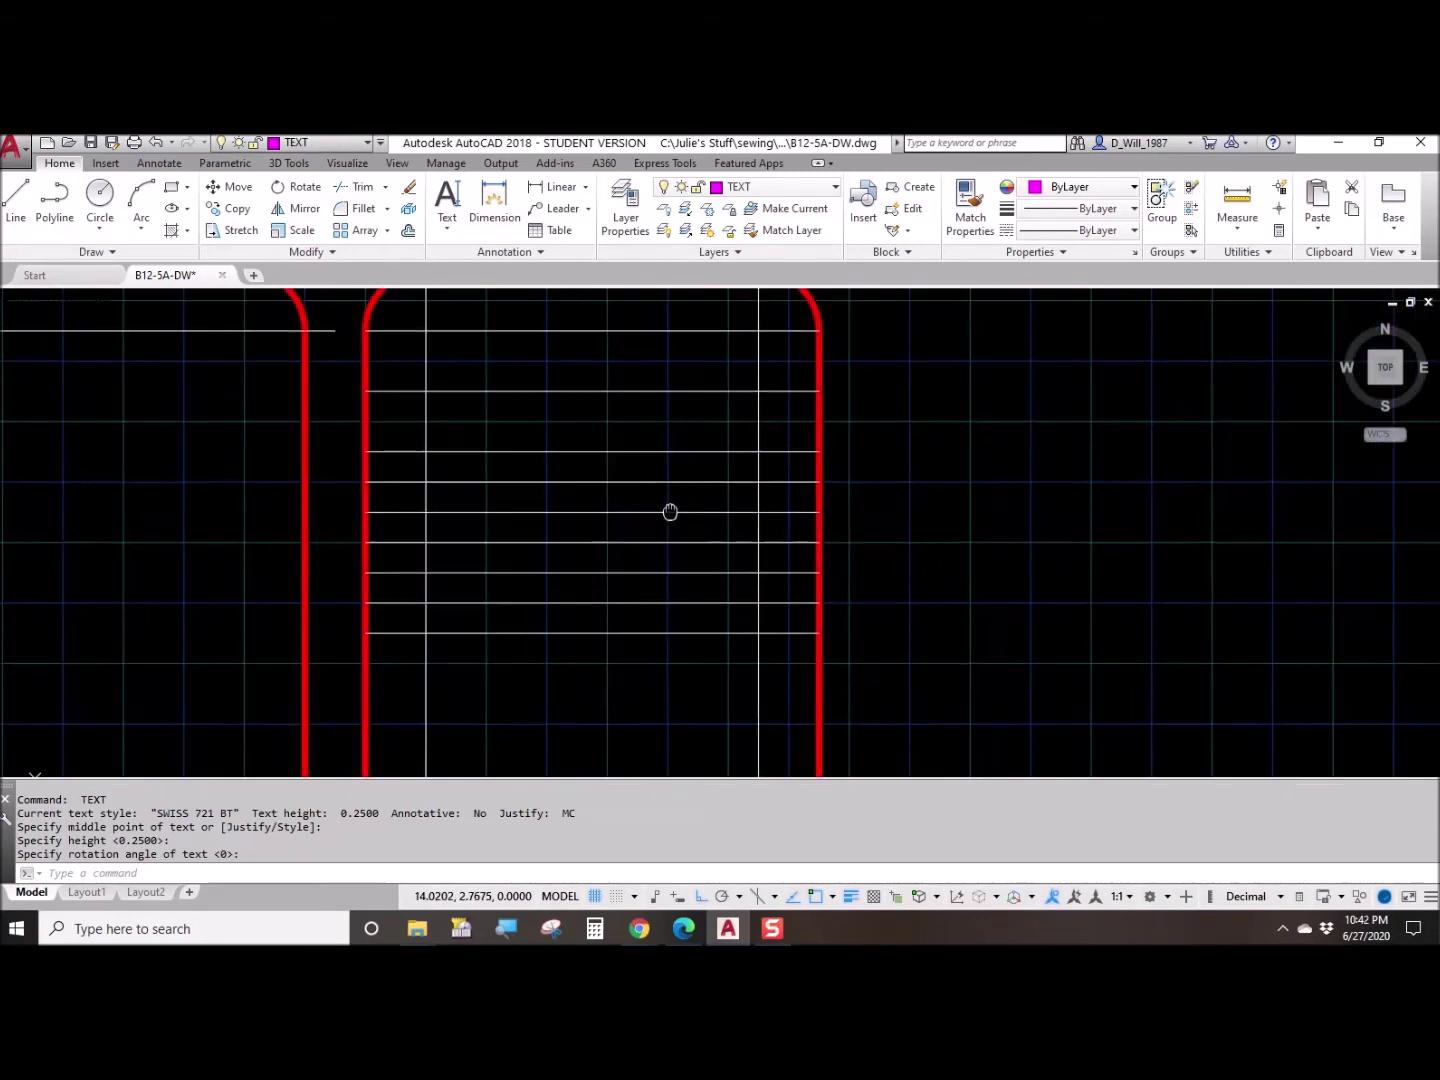
- Add the contact's name as Fit-justified text stretched between the card's guidelines
click(446, 234)
click(490, 296)
text(J)
key(Return)
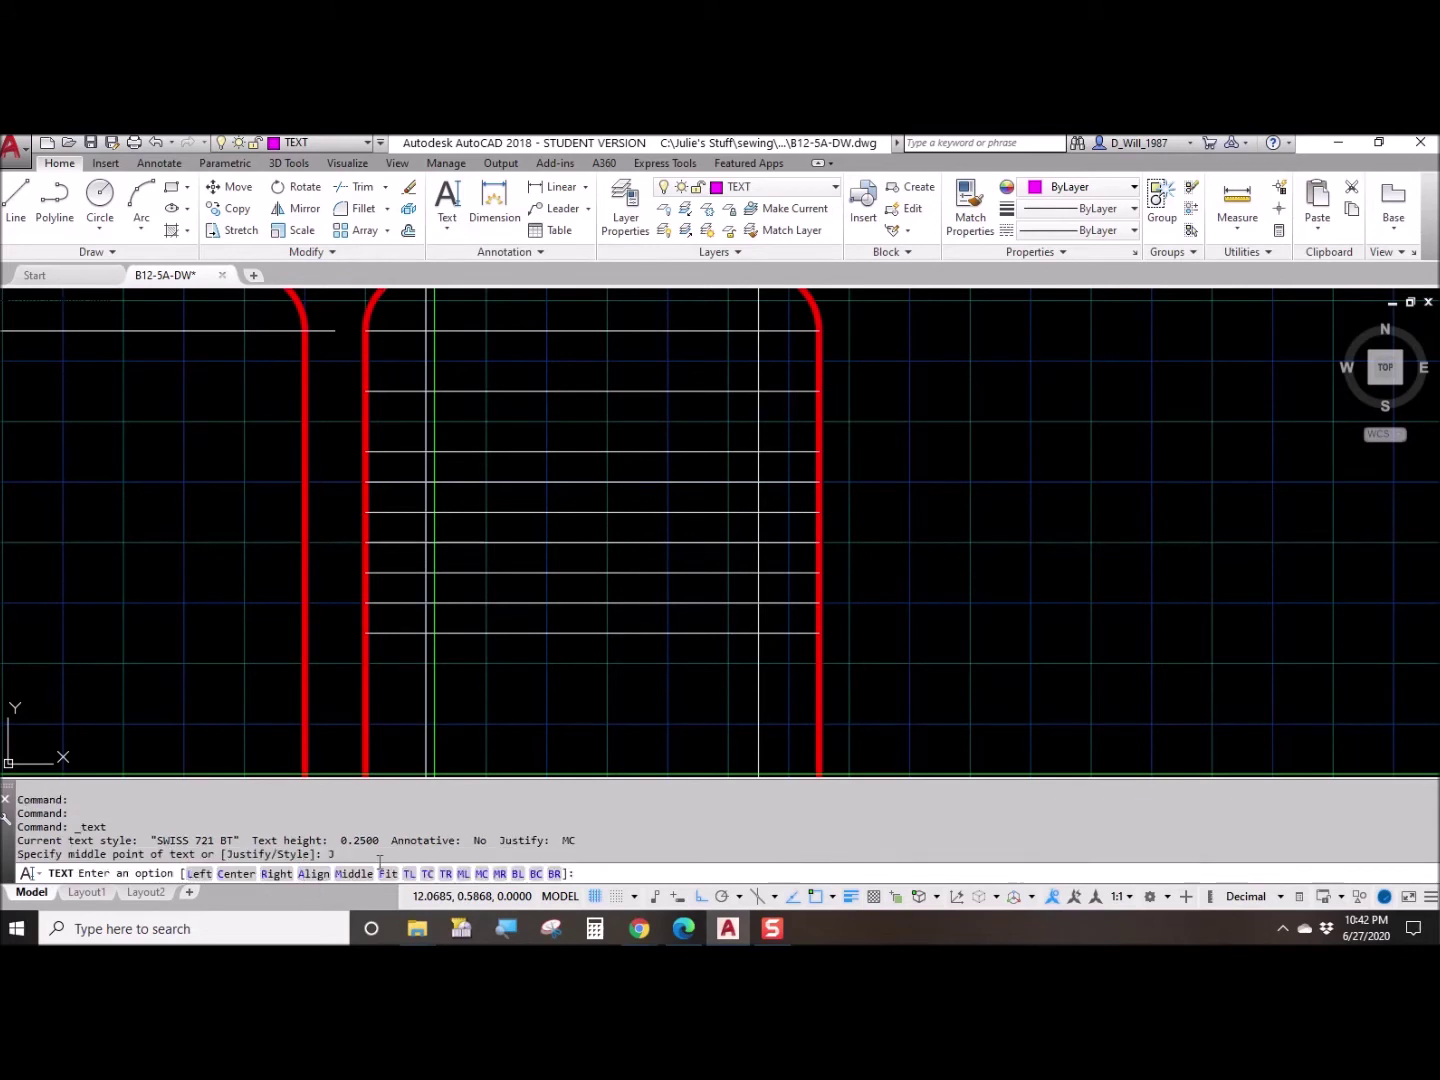
click(389, 874)
middle_drag(365, 392, 360, 459)
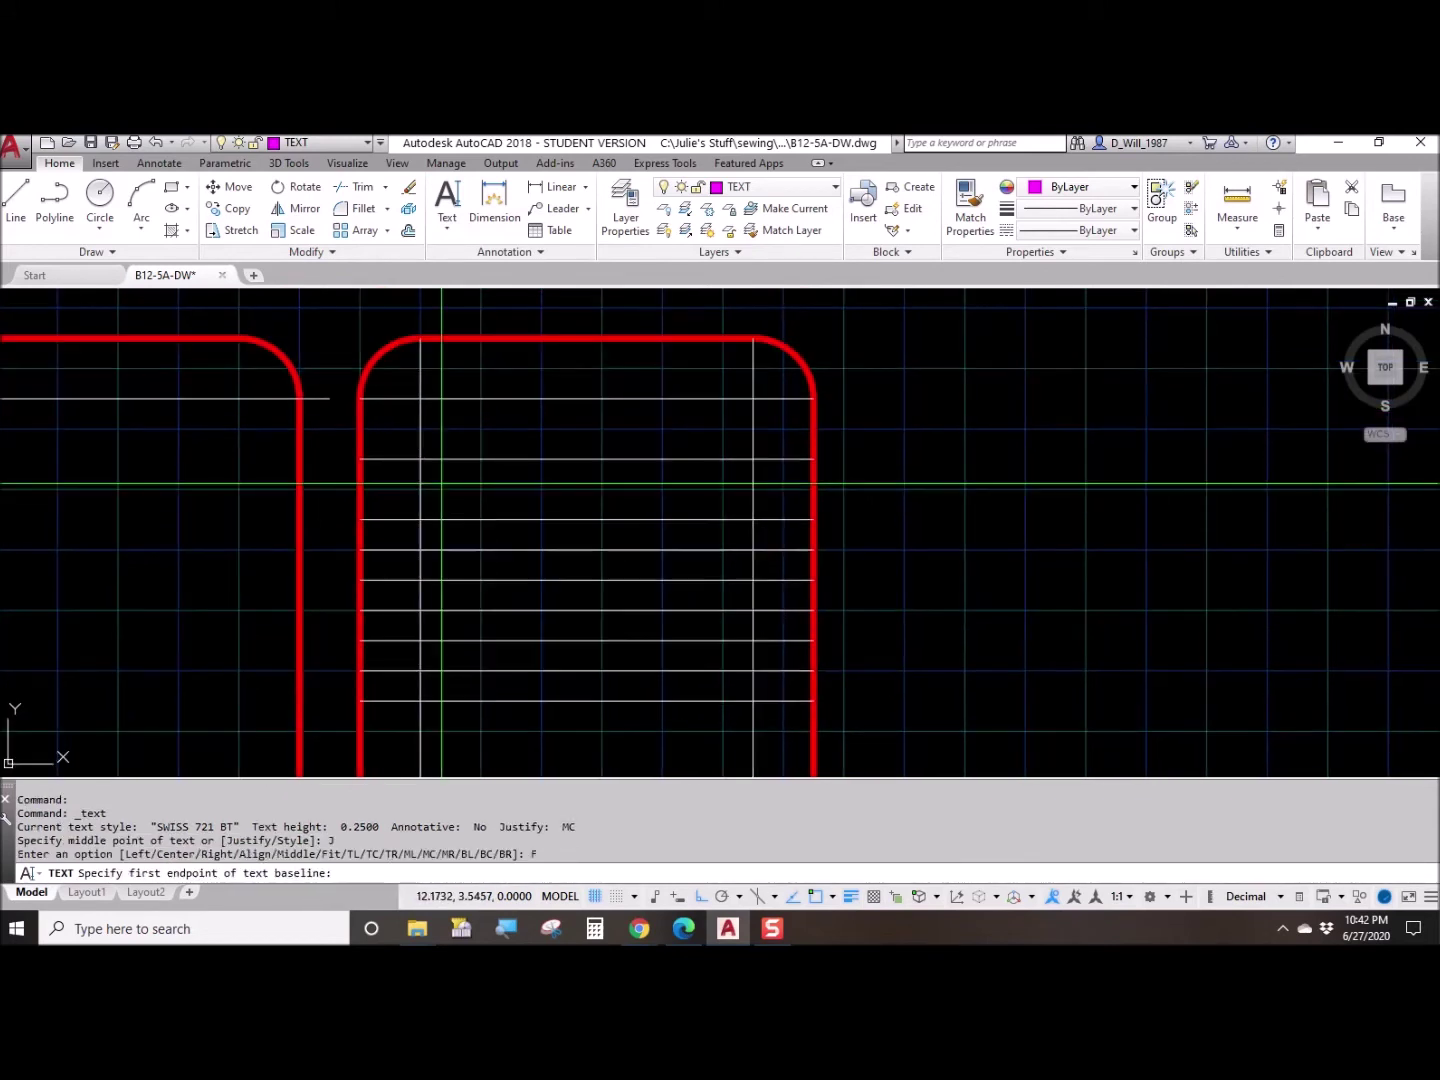
click(360, 459)
click(753, 459)
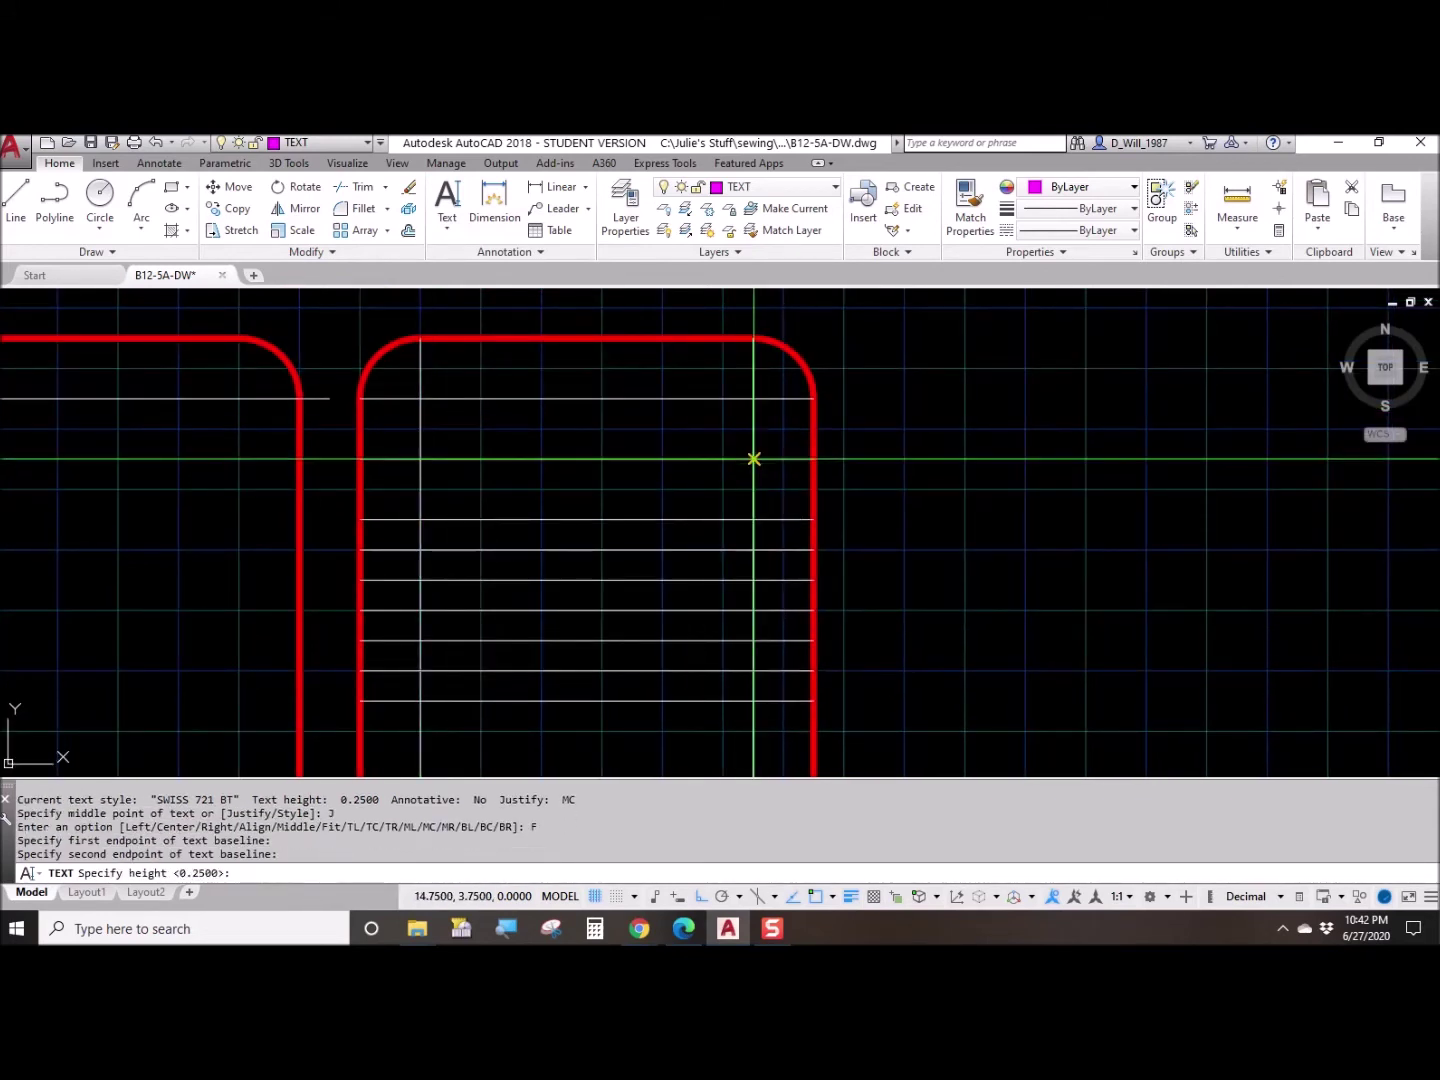
text(.5)
key(Return)
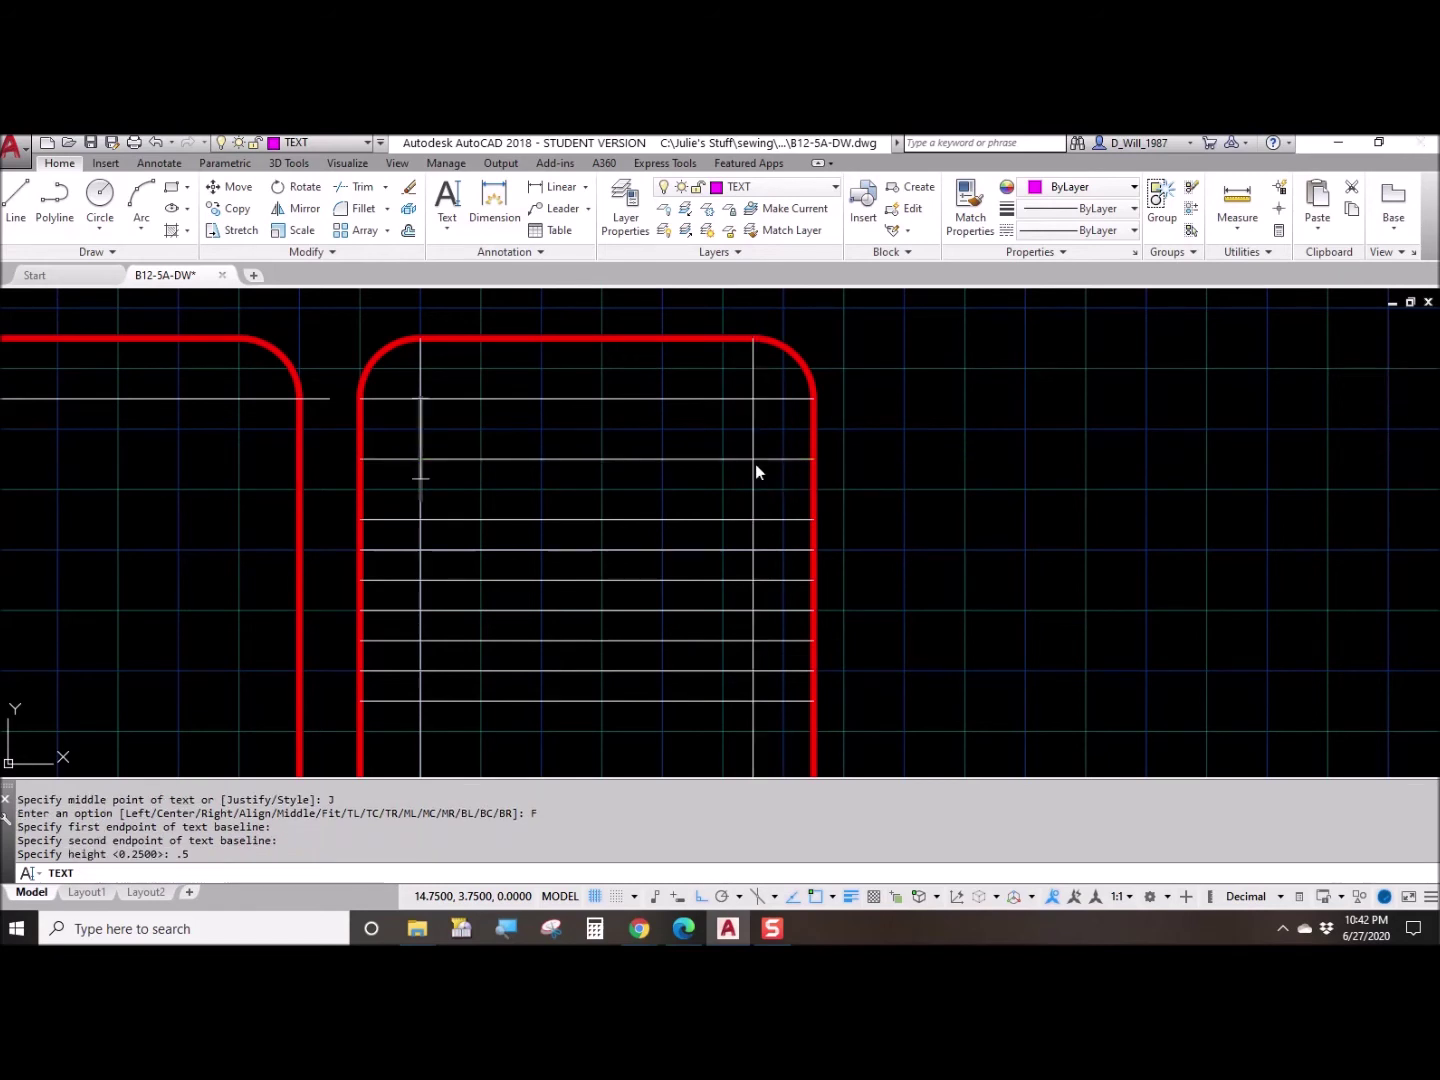
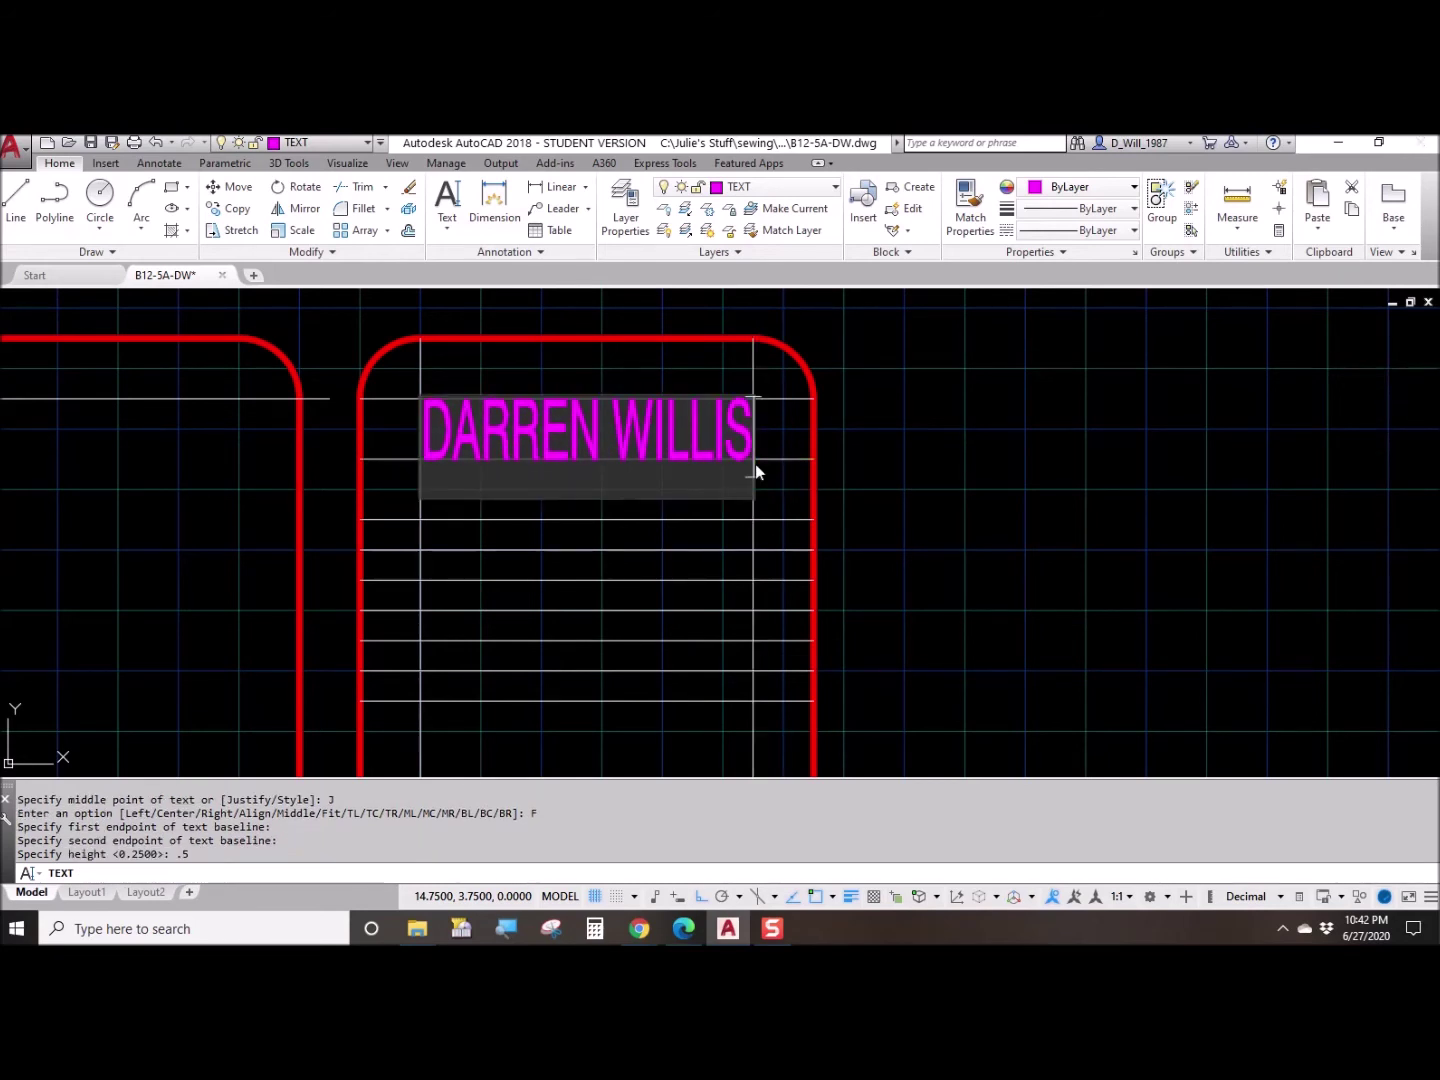
key(Return)
key(Return)
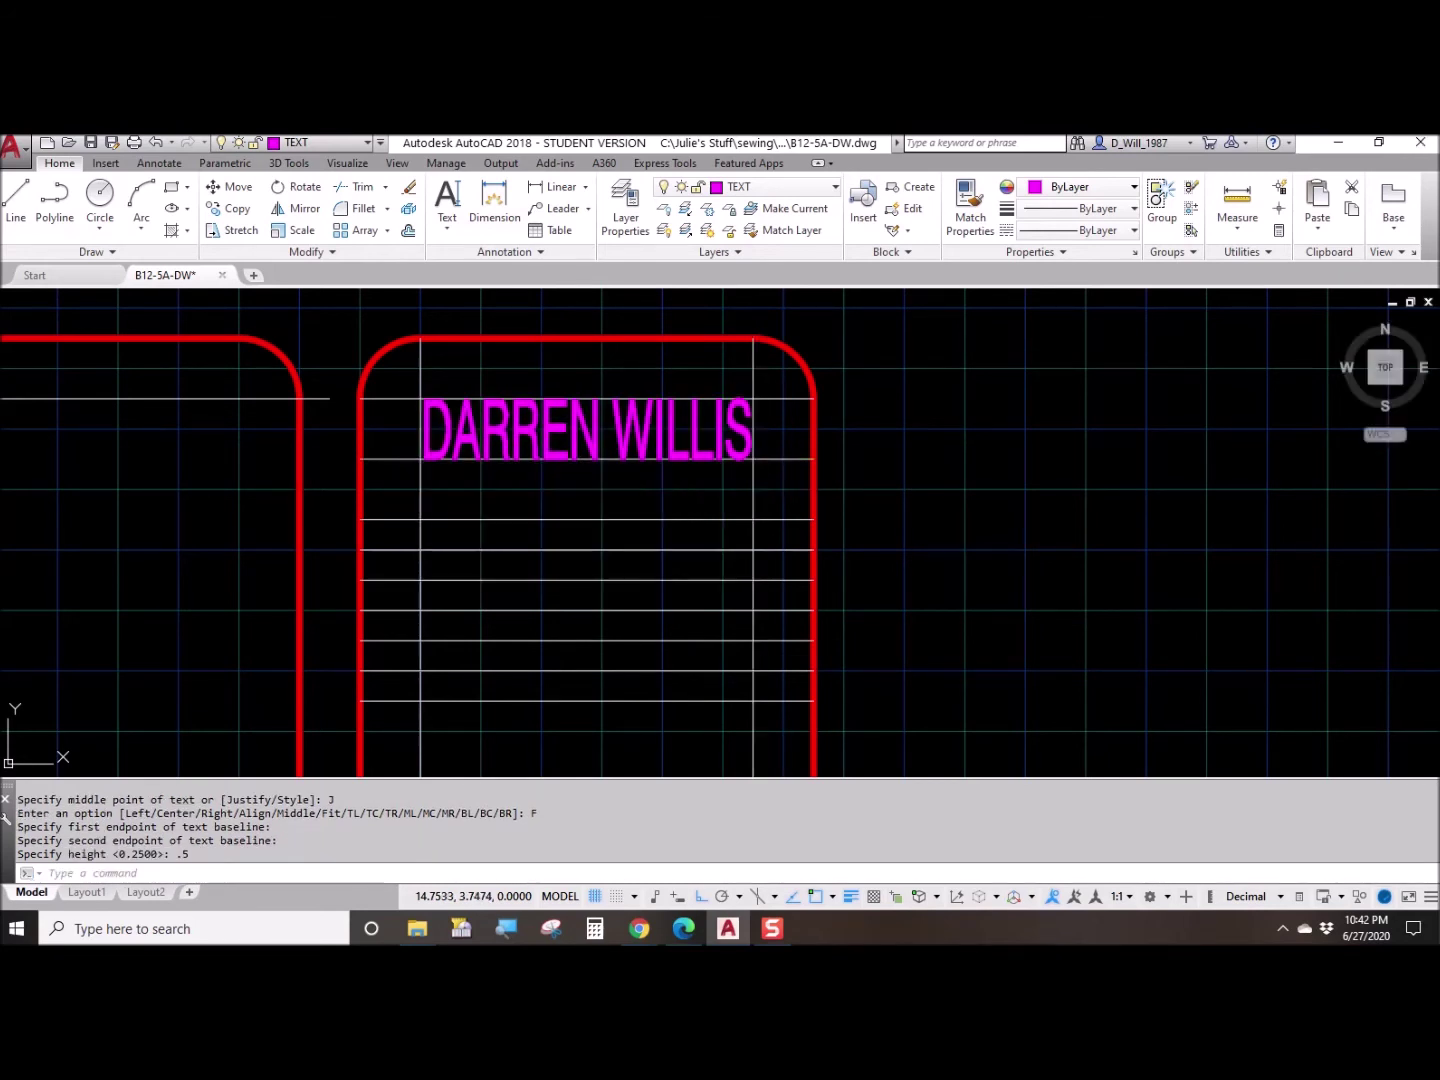
- Add the street address below the name as fitted text, height 0.25
click(446, 230)
click(462, 296)
click(420, 549)
click(752, 549)
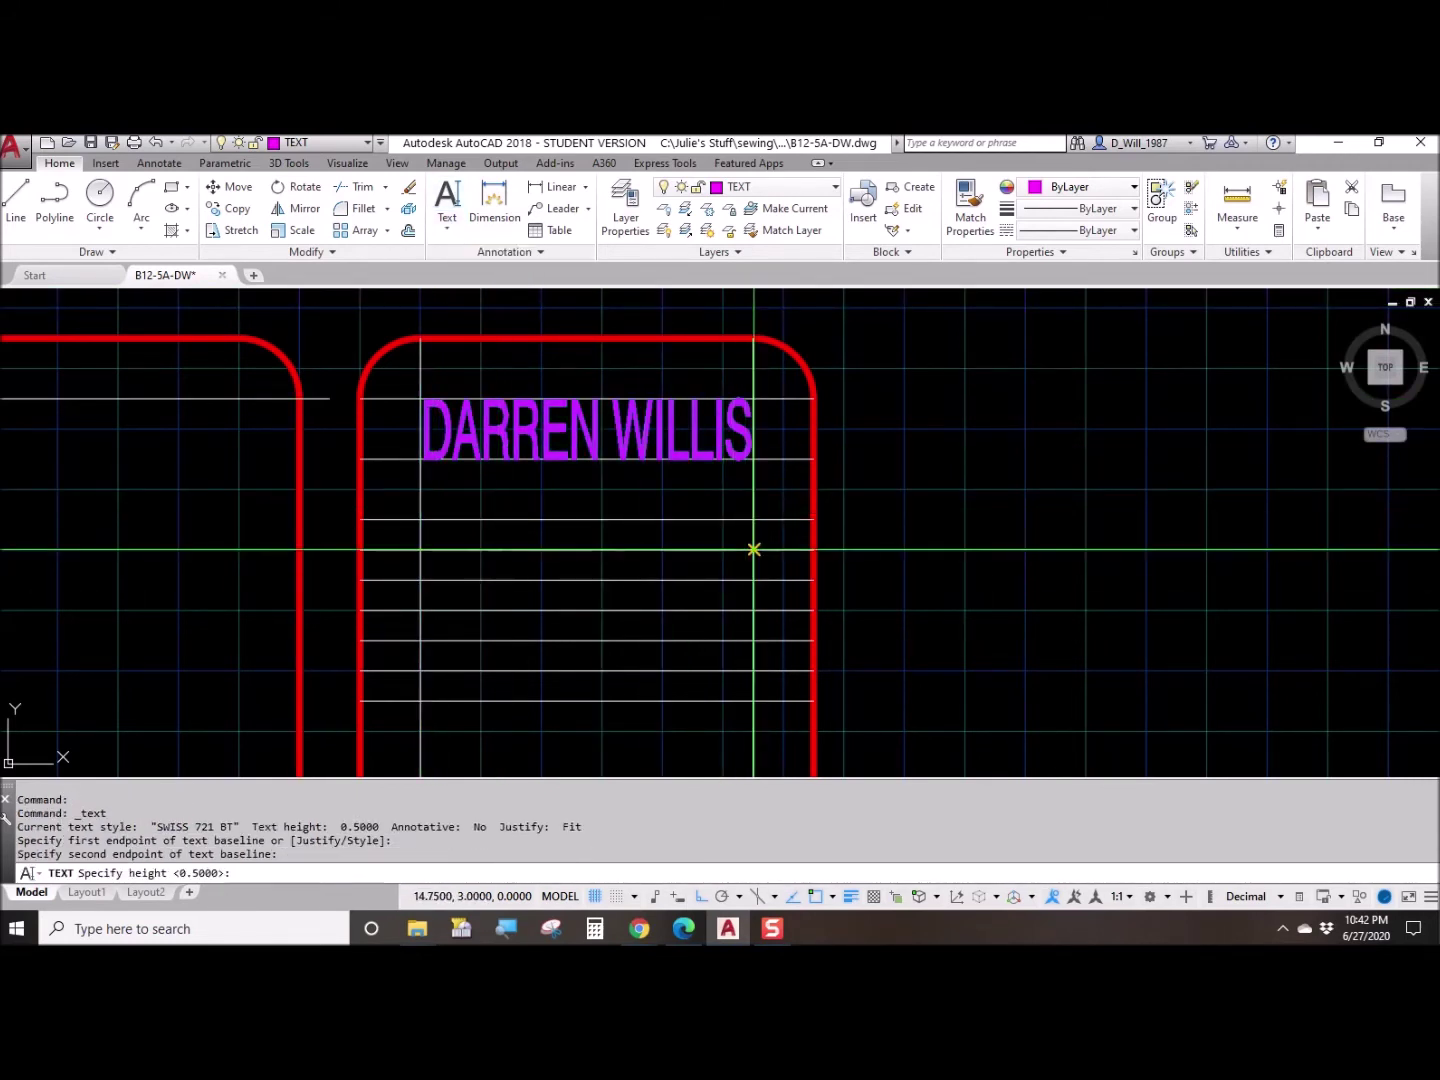
text(.25)
key(Return)
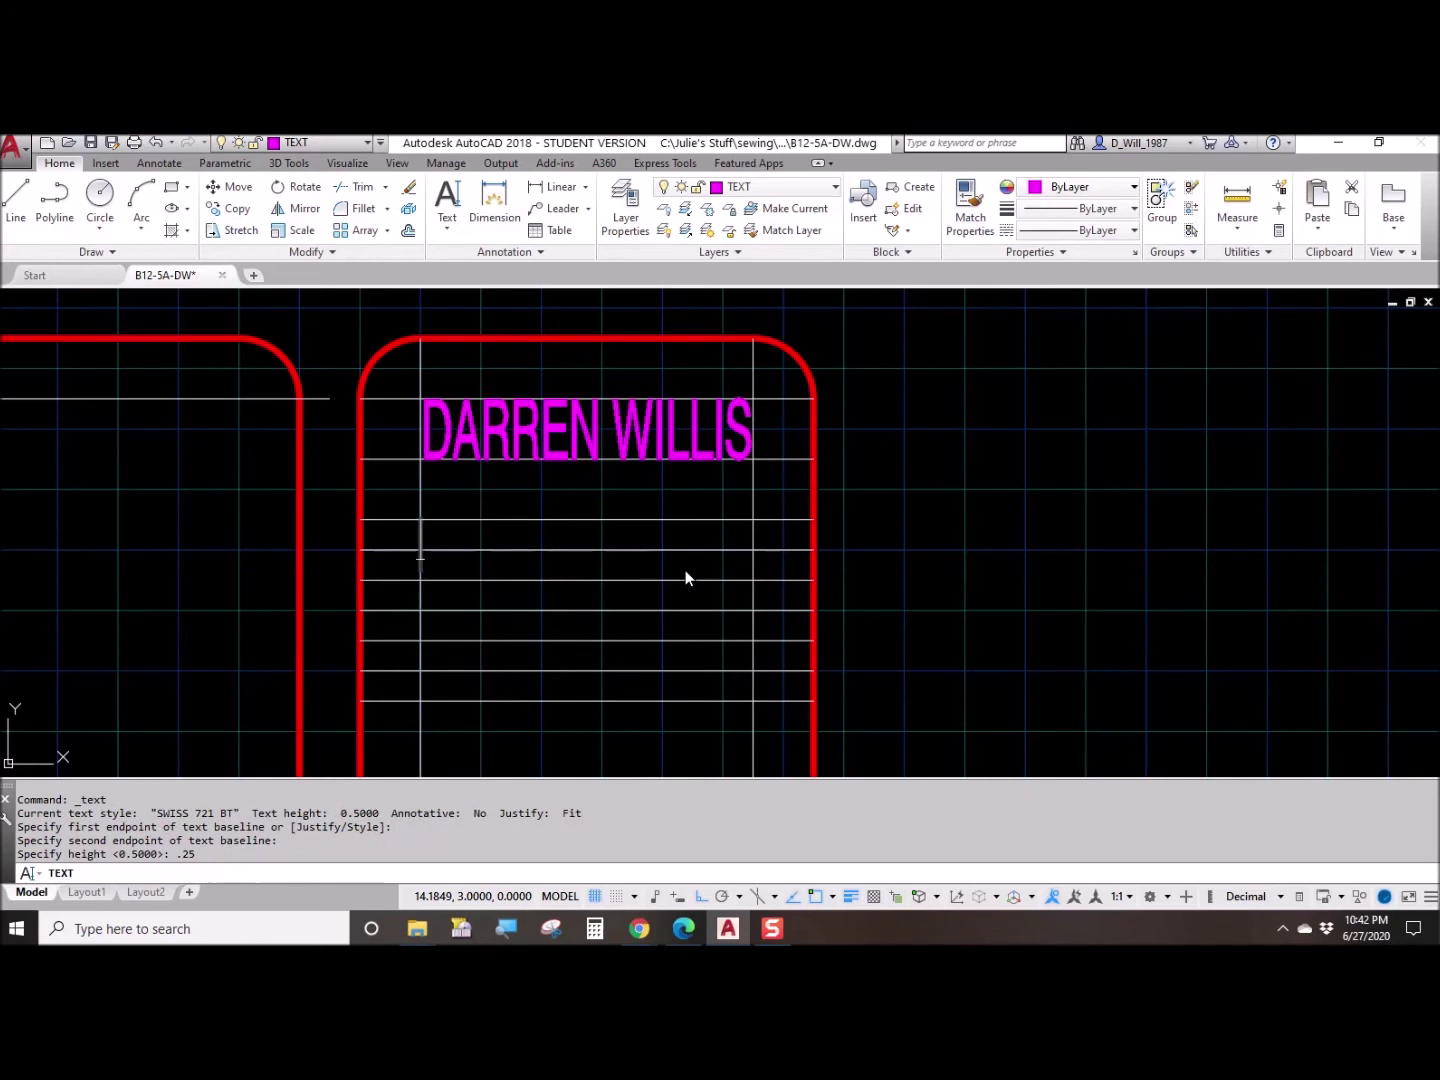
text(1801)
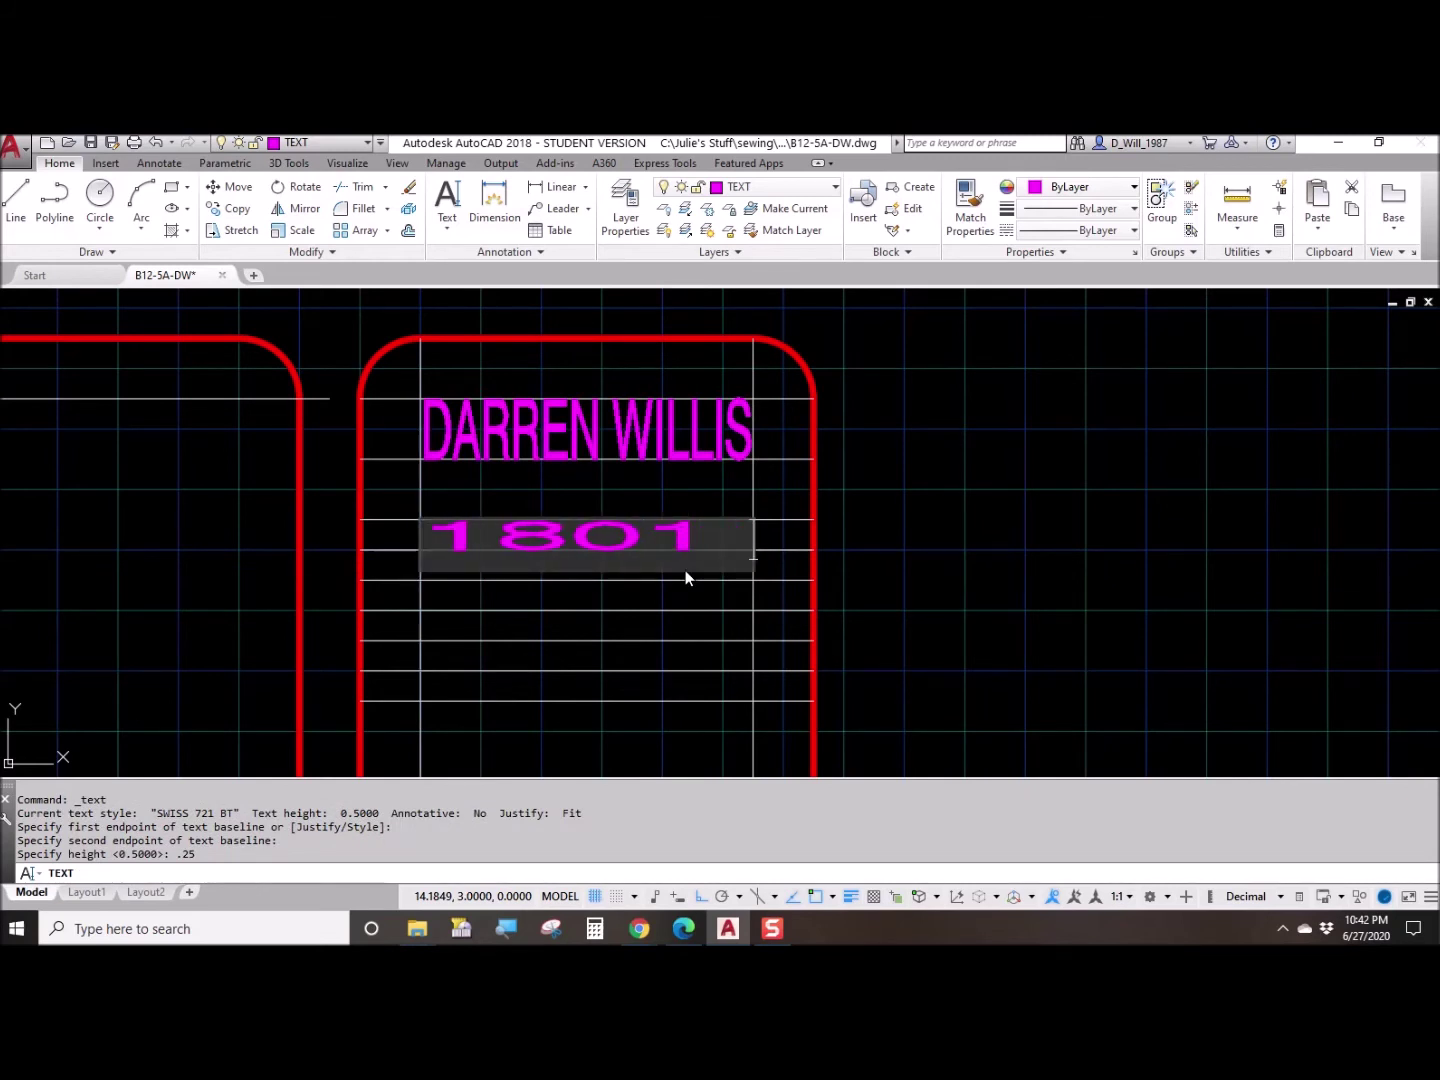
text( pANO)
key(BackSpace)
key(BackSpace)
key(BackSpace)
key(BackSpace)
key(BackSpace)
text(Panorma)
key(BackSpace)
key(BackSpace)
text(ama Drive)
key(Return)
key(Return)
key(Return)
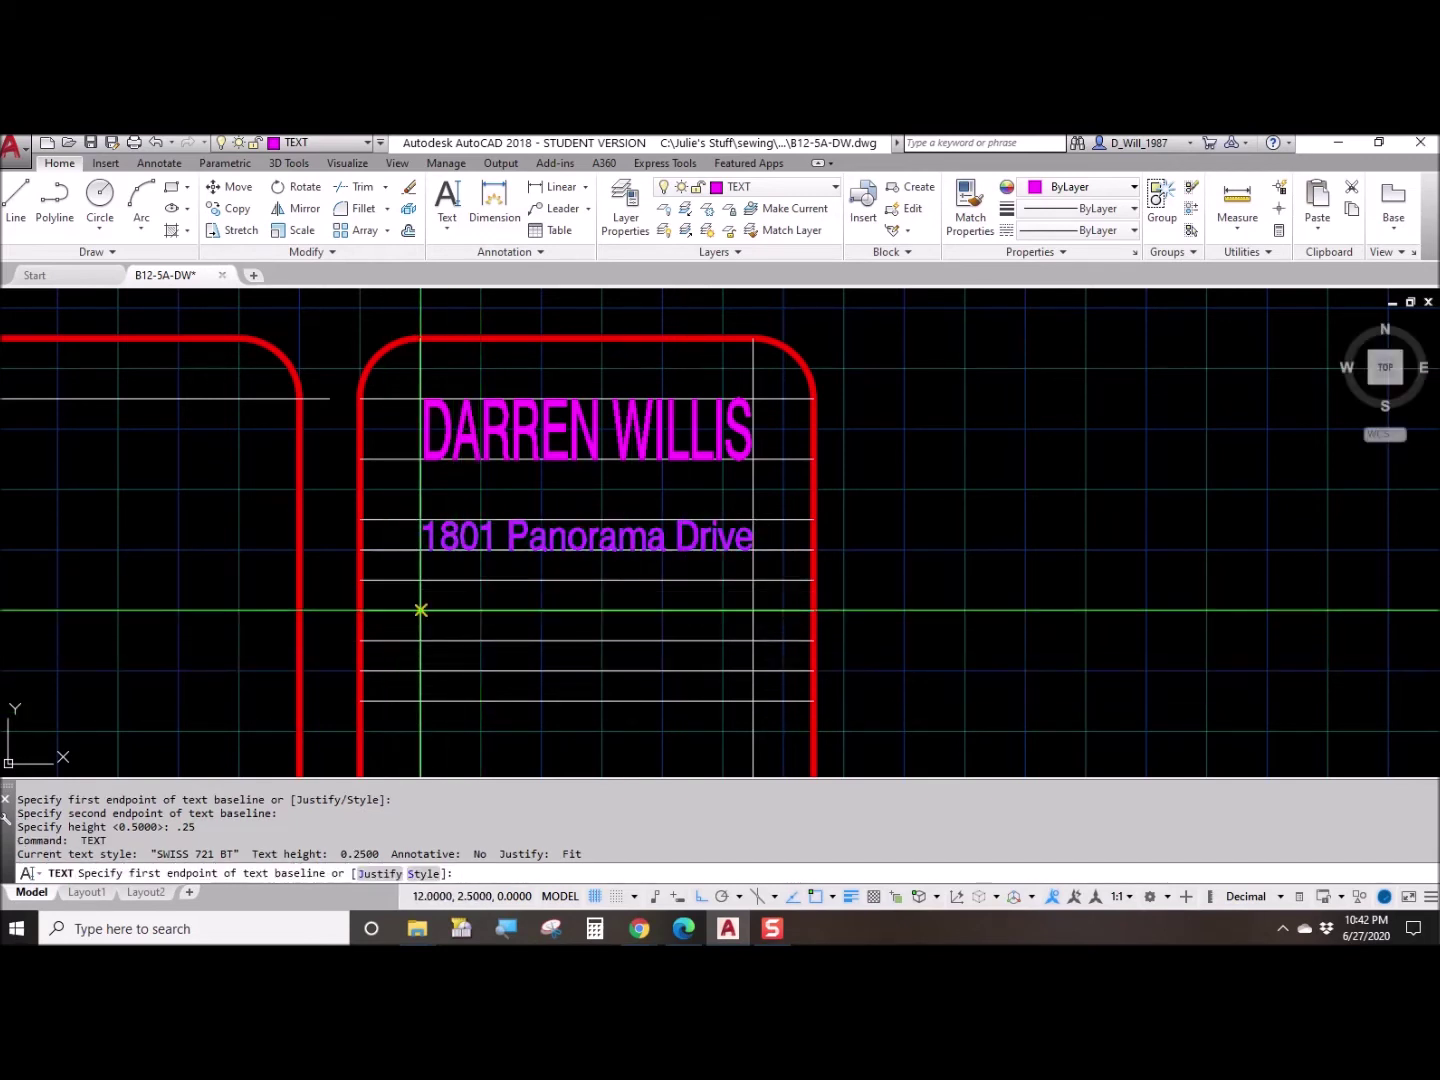
- Add the fitted city line 'Bakersfield, CA' at the default 0.25 height
click(421, 610)
click(753, 610)
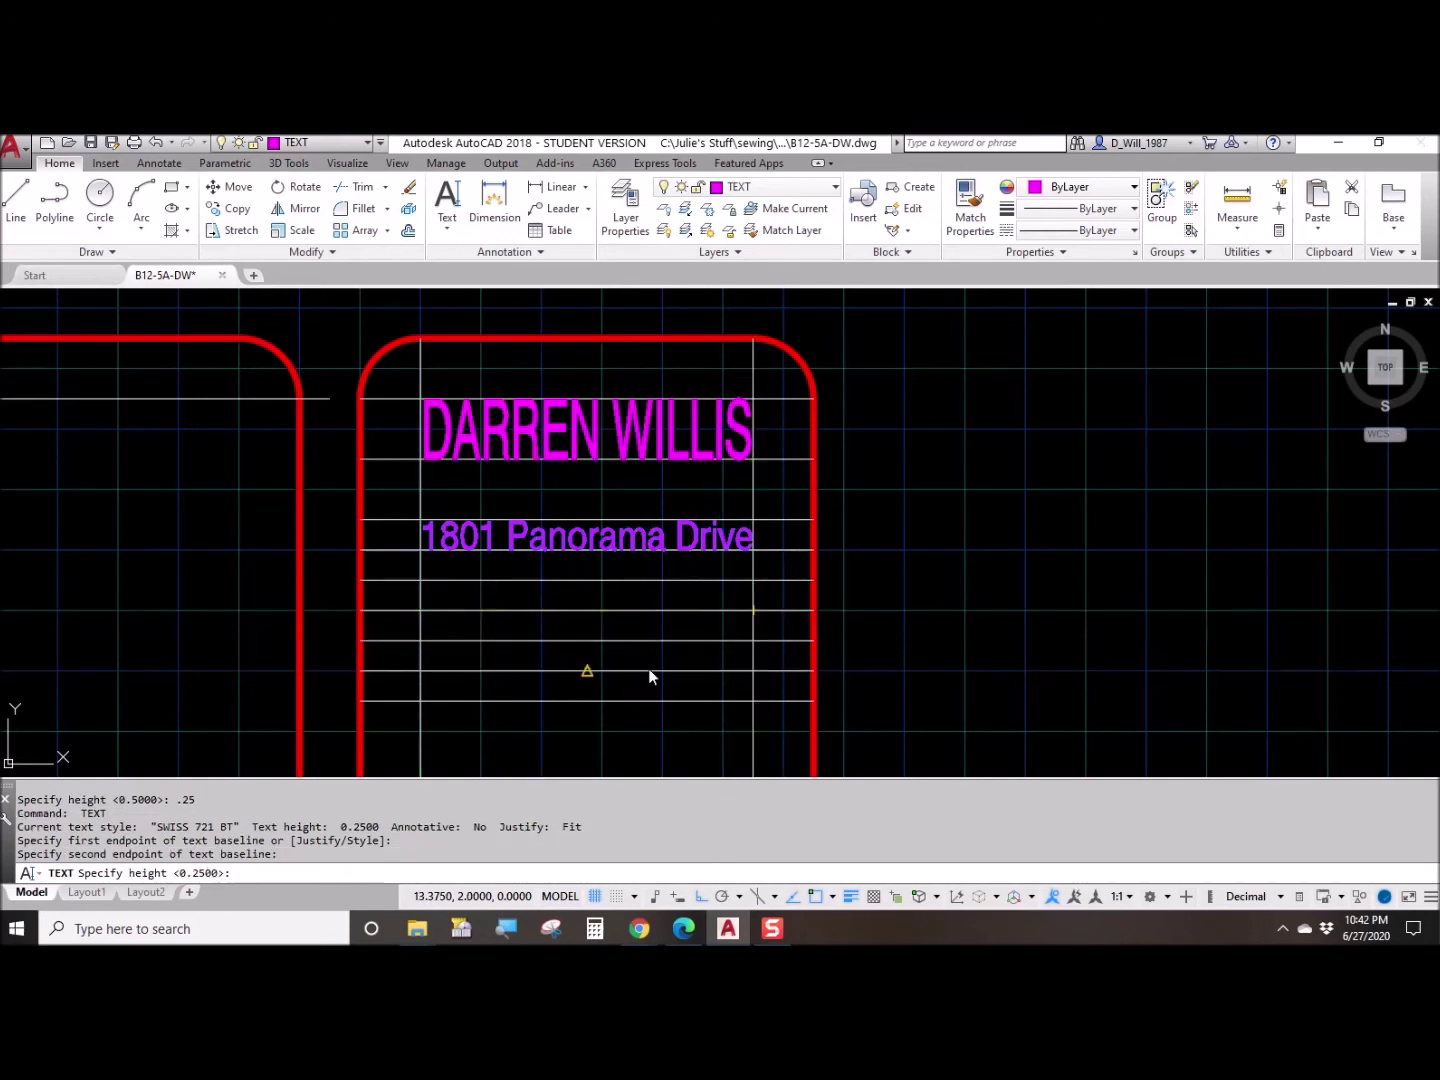
key(Escape)
text(text)
key(Return)
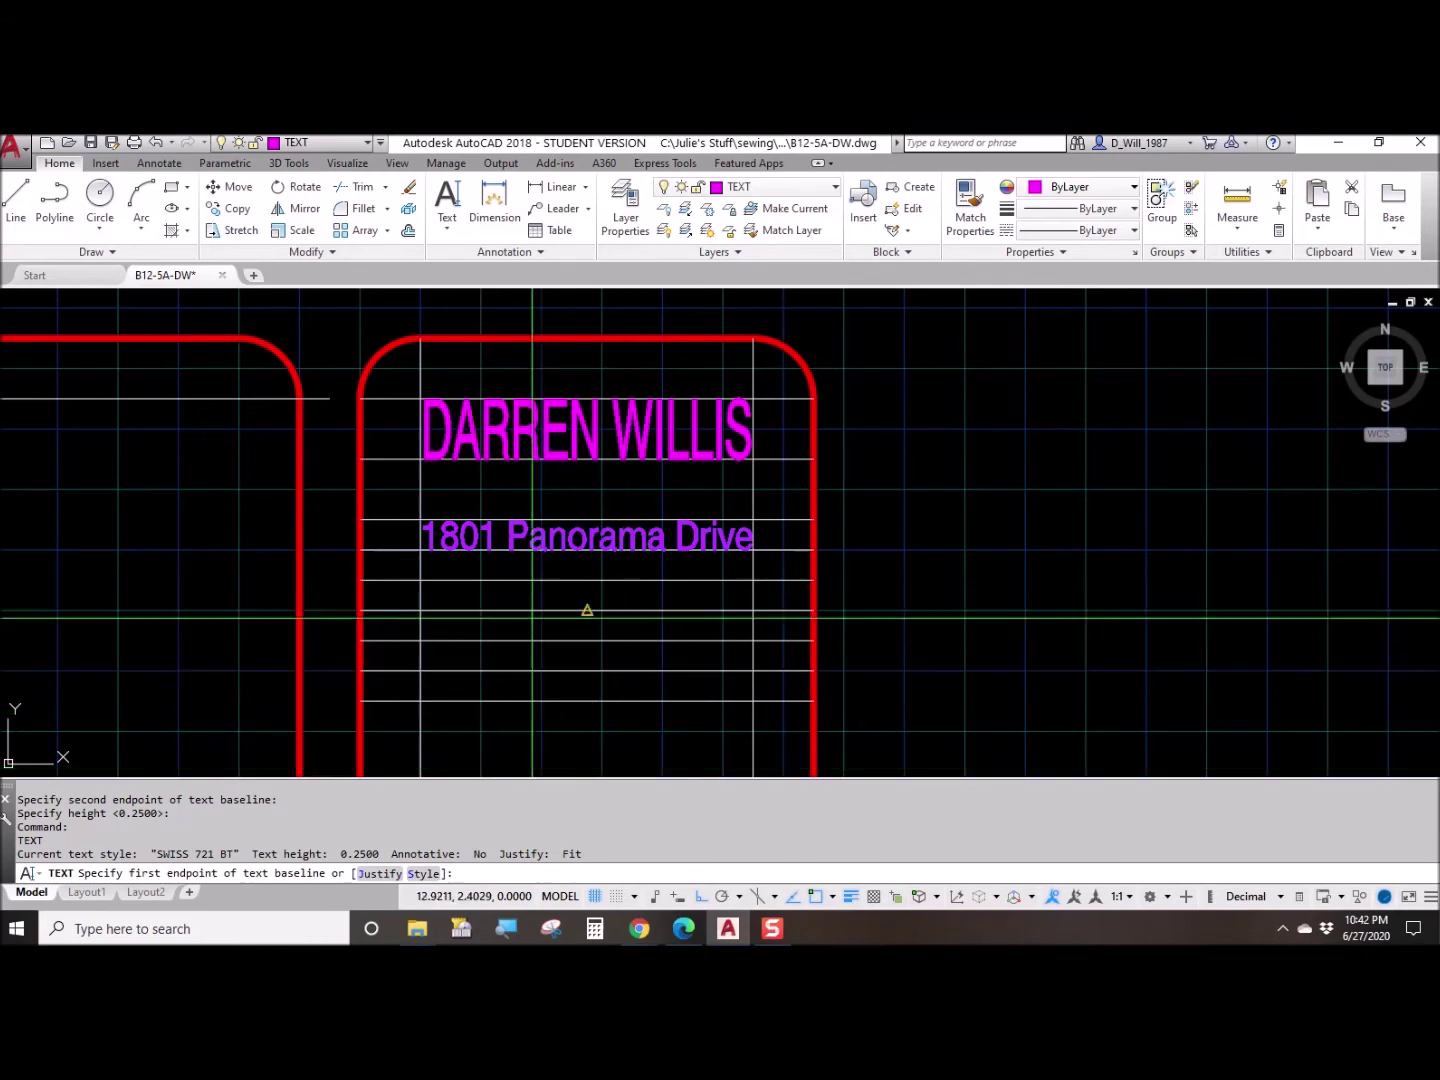
click(421, 610)
click(753, 610)
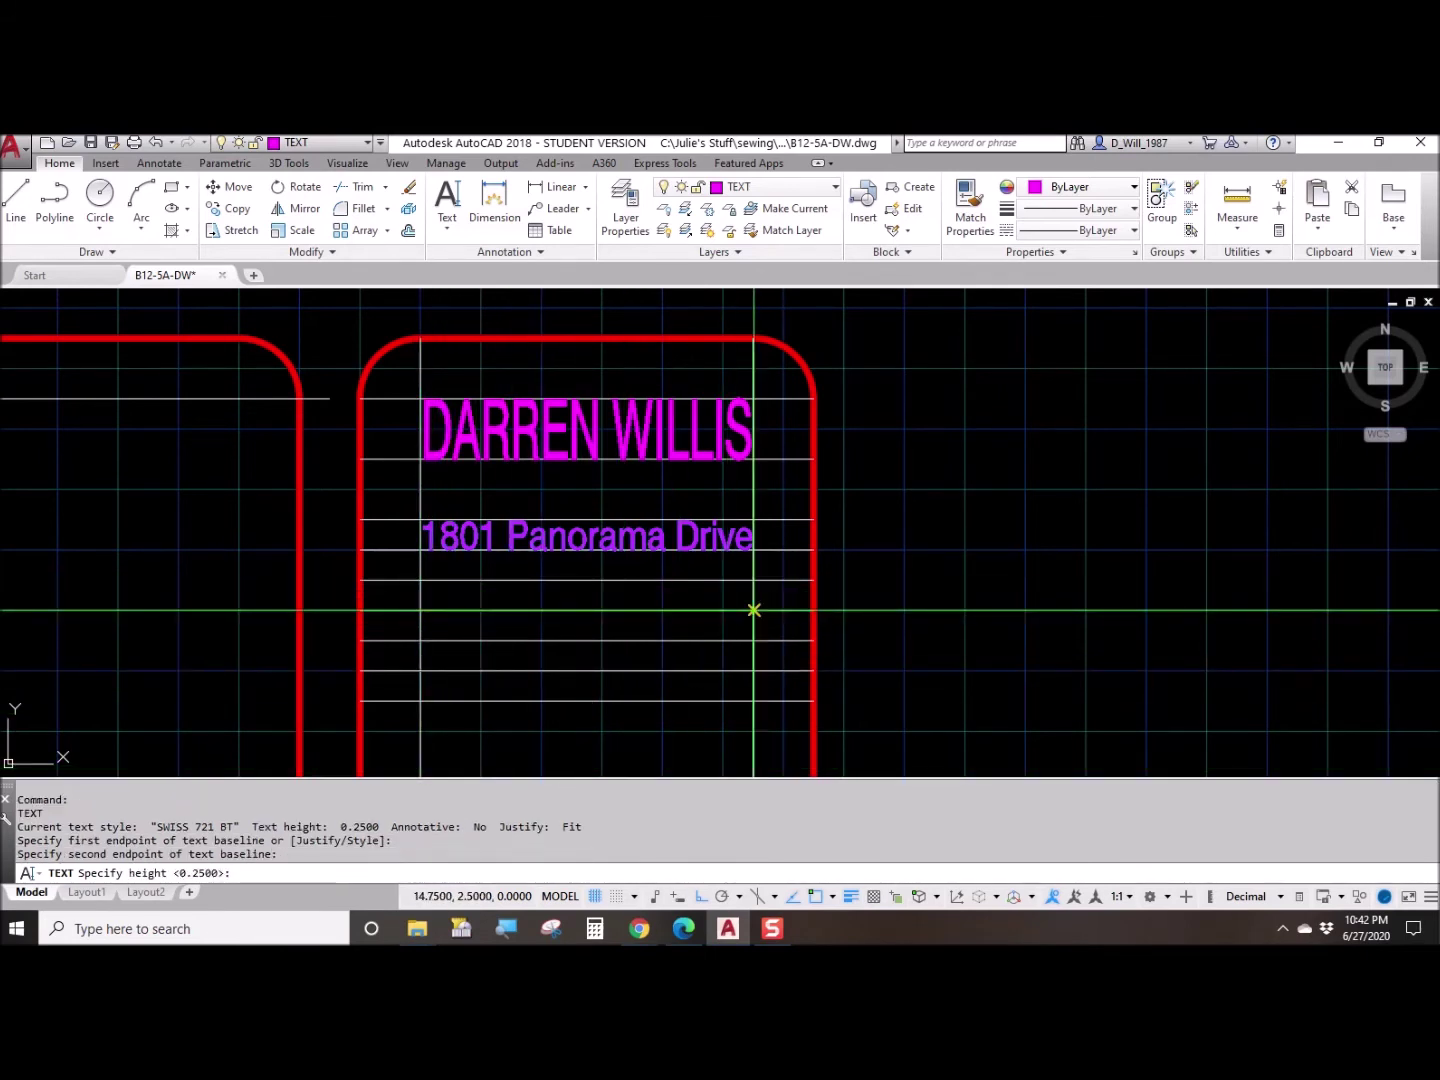
key(Return)
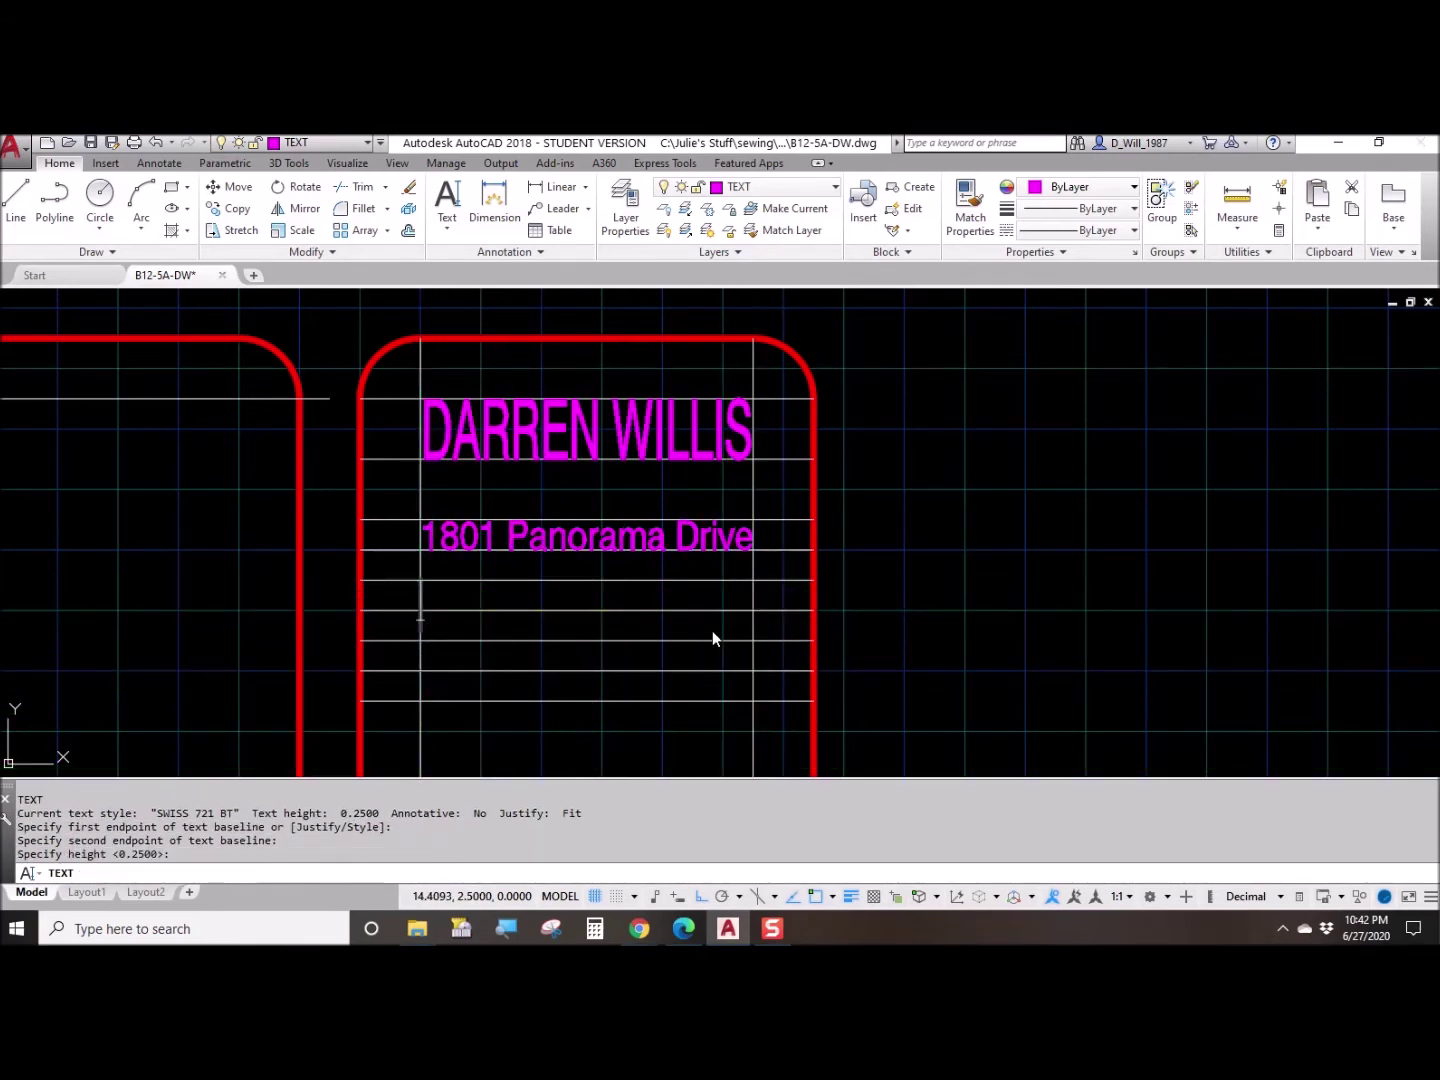
text(Bakersfield, CA)
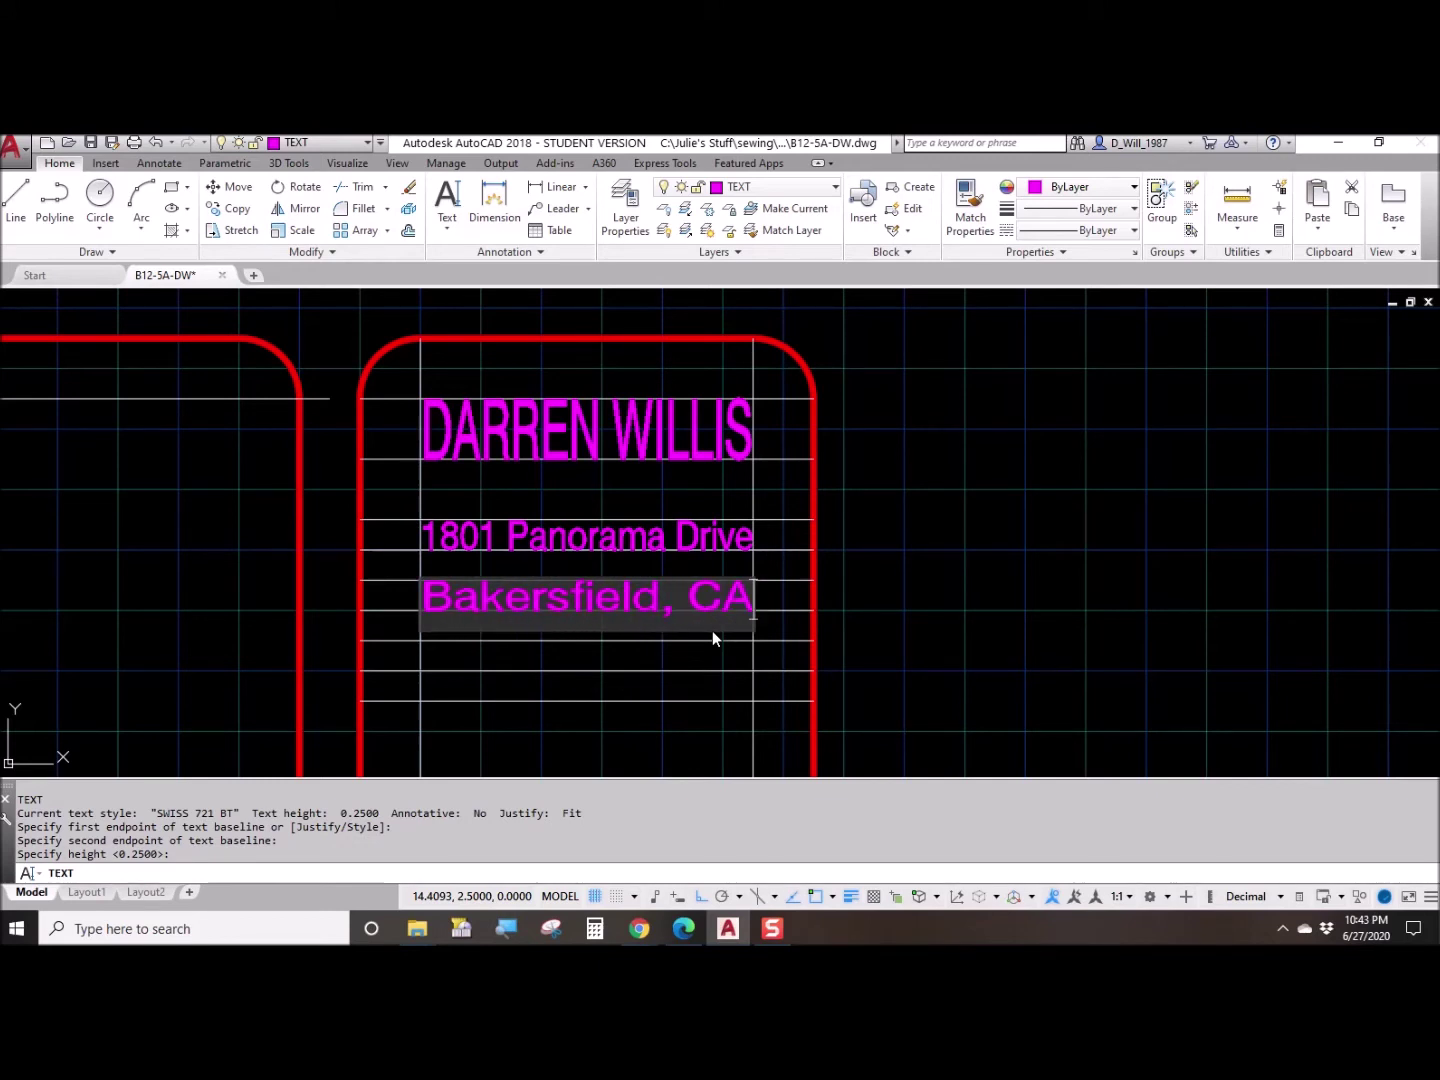
key(Return)
key(Return)
key(Return)
- Add the phone number as a fitted line beneath the city line
click(420, 669)
click(754, 670)
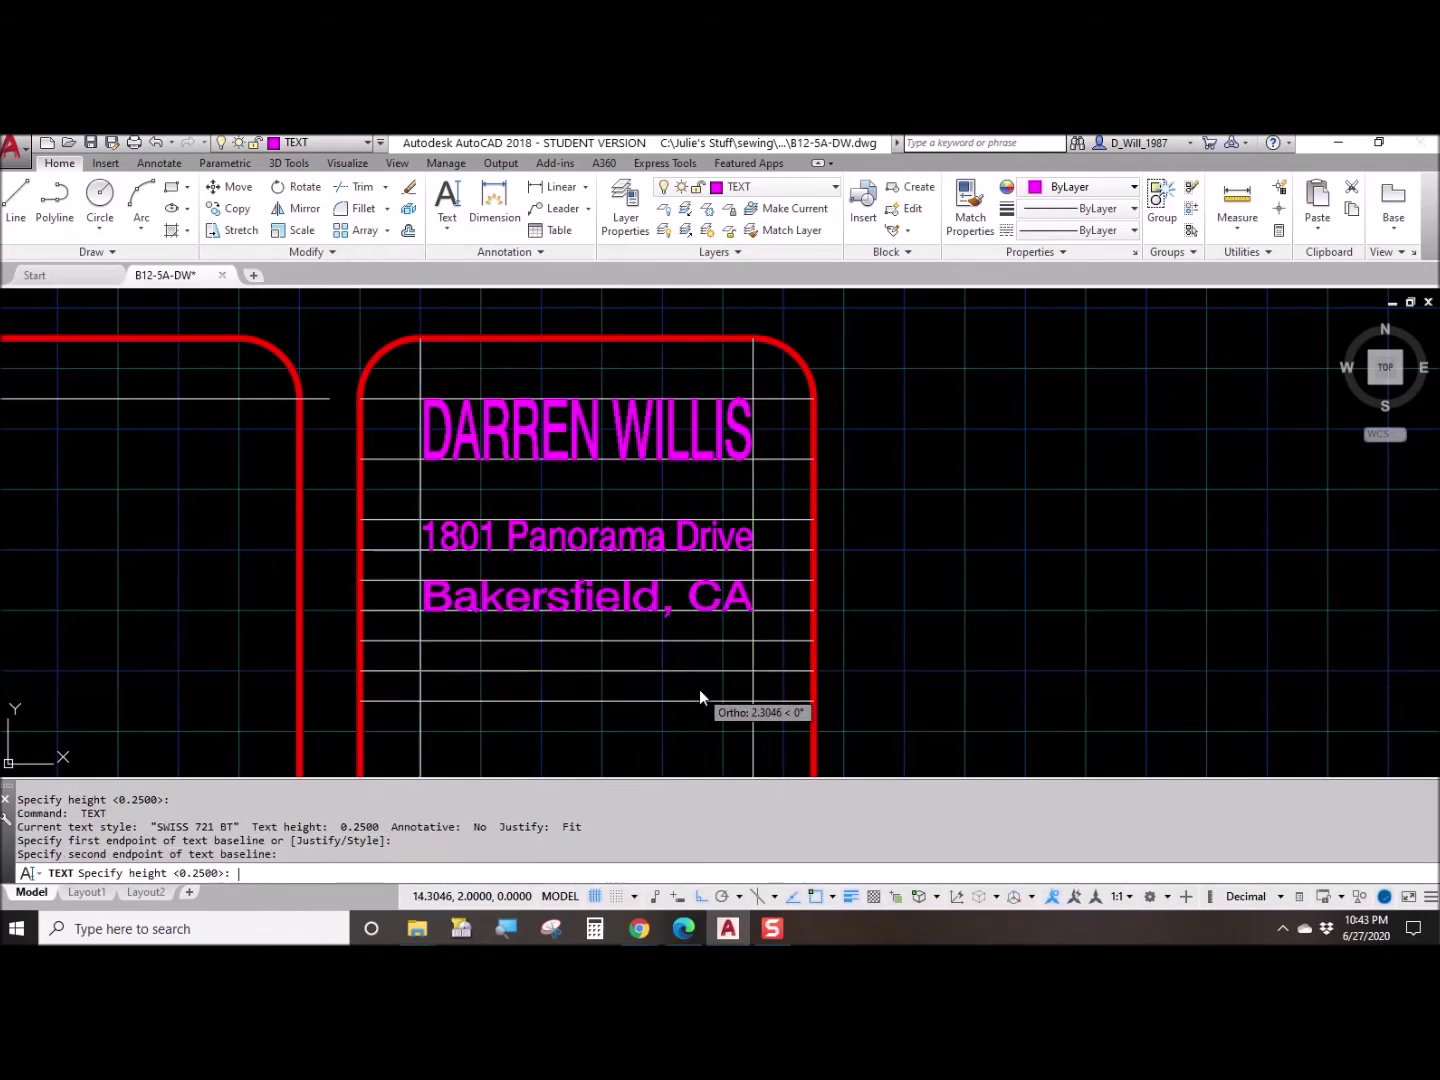
key(Return)
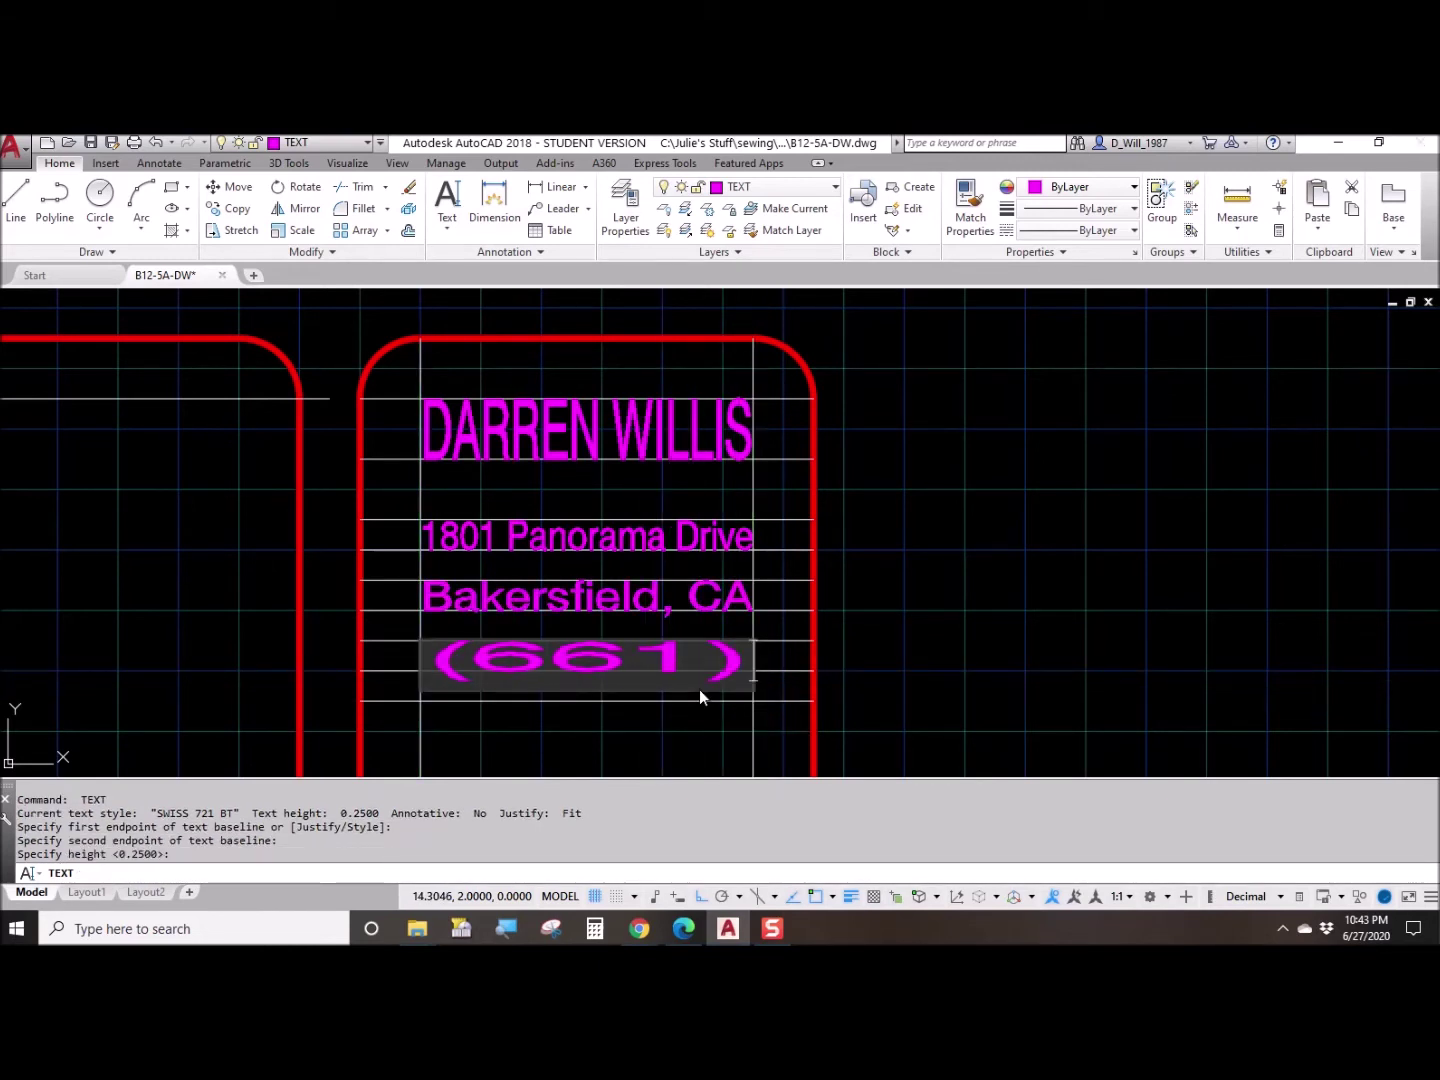
key(Return)
key(Return)
- Offset the bottom guide line 0.25 downward to make a new baseline
scroll(518, 651, up, 3)
click(410, 230)
key(Return)
click(500, 657)
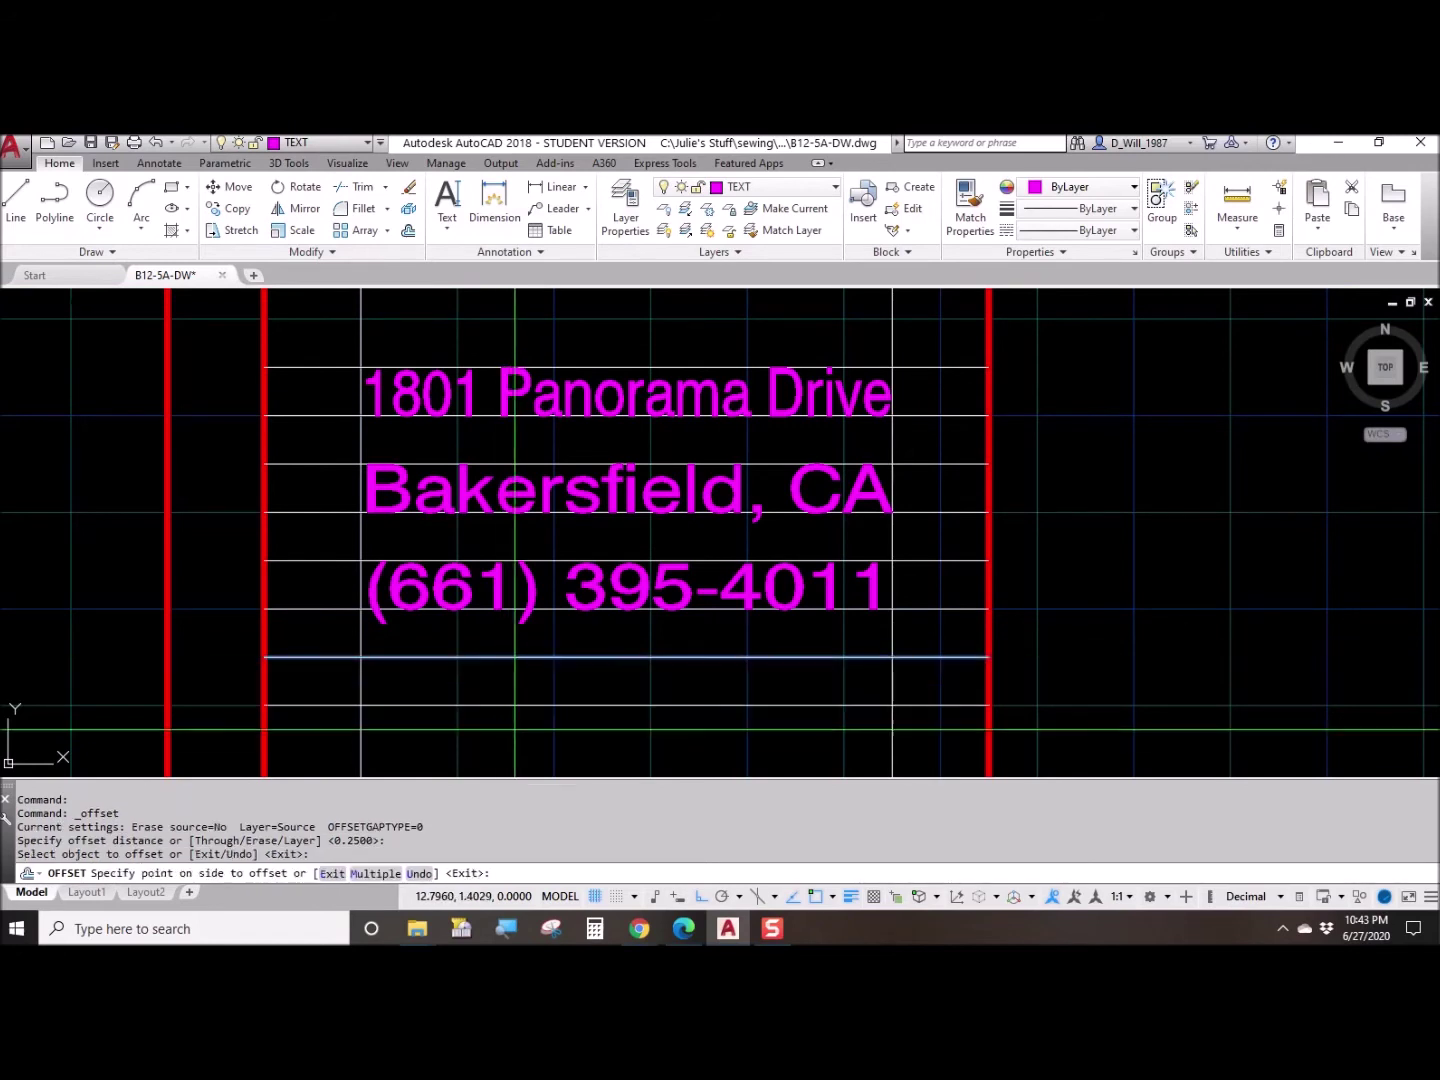
click(480, 710)
key(Escape)
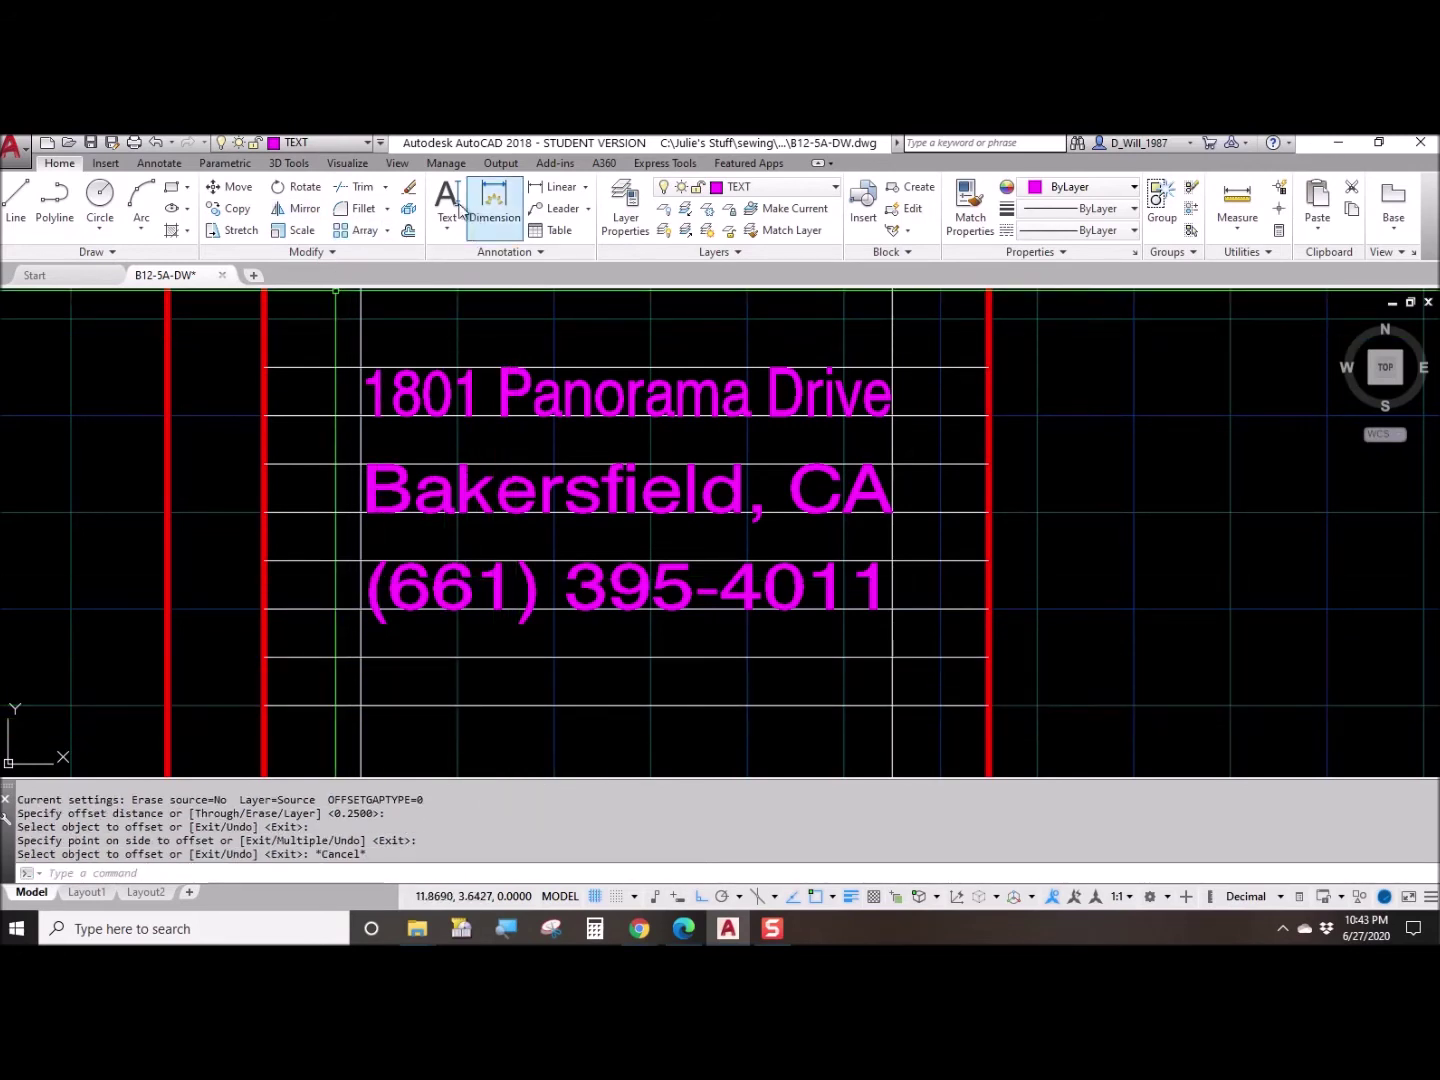
click(447, 205)
click(264, 705)
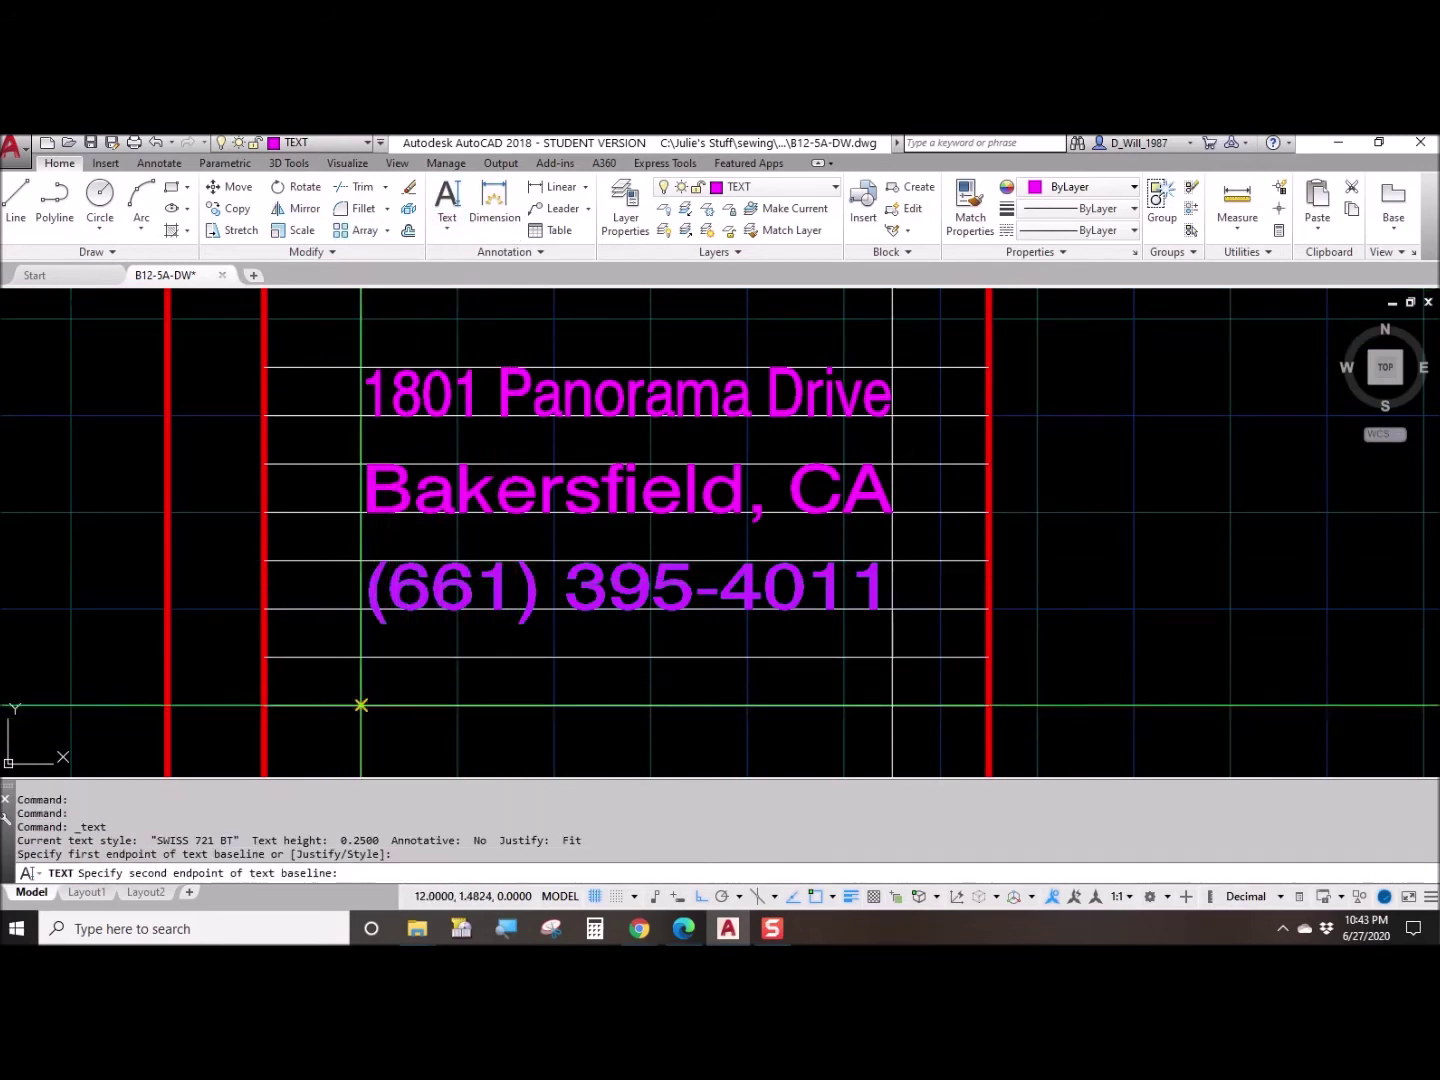
click(892, 705)
key(Return)
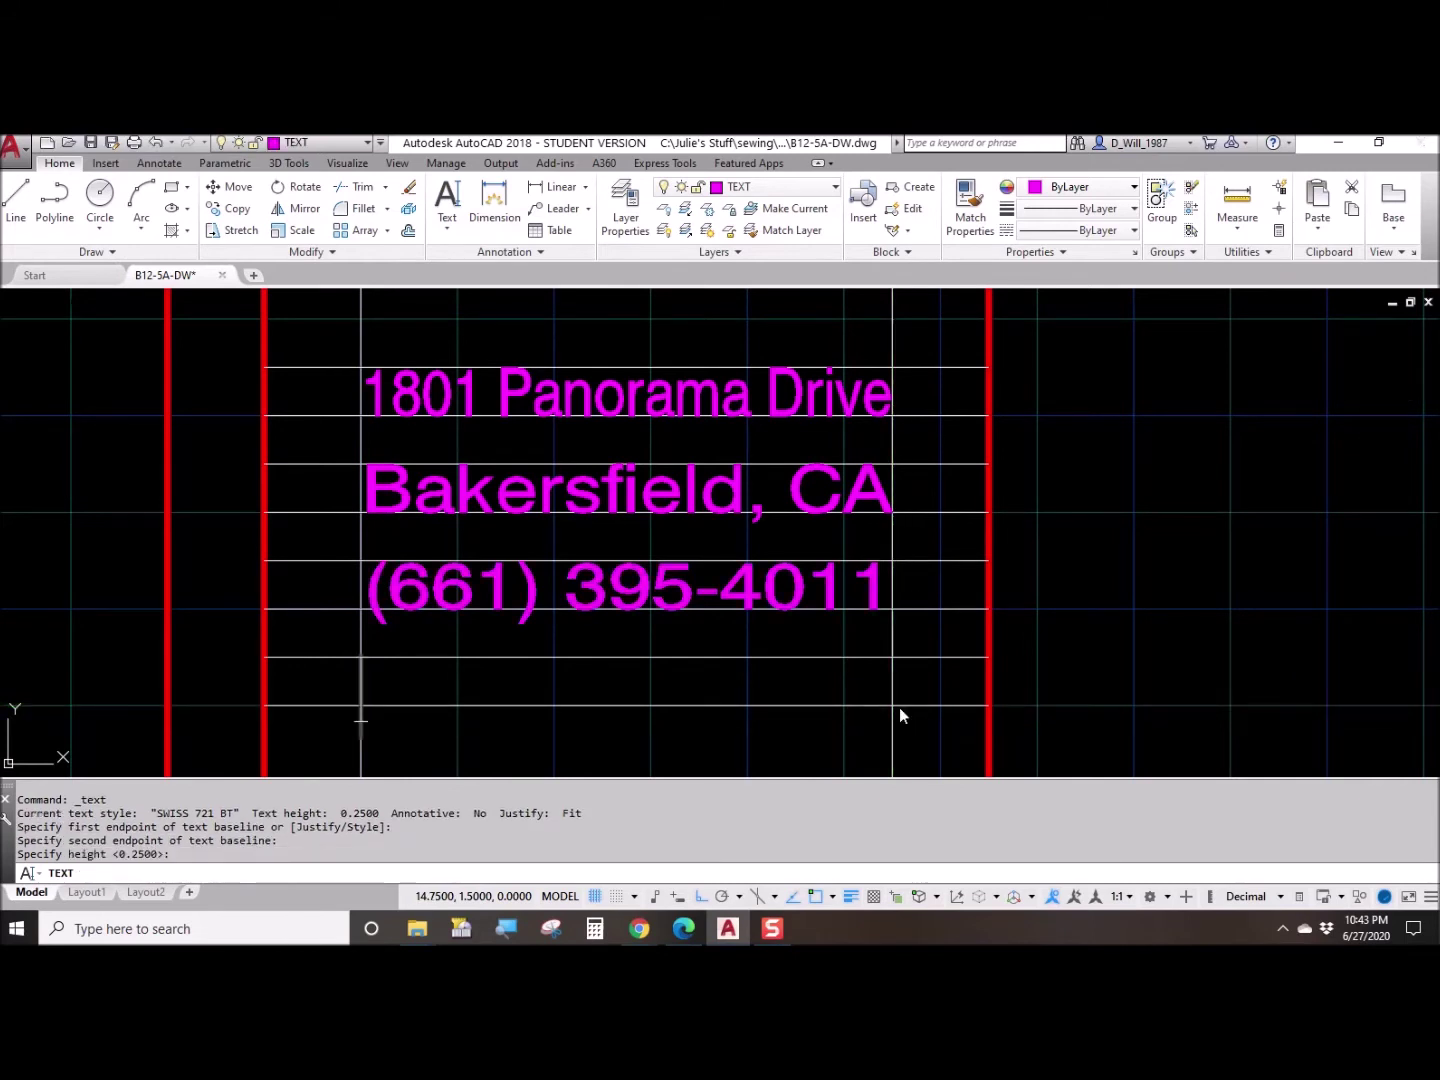
text(www.bakersfieldcollege.edu)
key(Return)
key(Return)
scroll(1008, 592, down, 2)
middle_drag(1008, 592, 1094, 566)
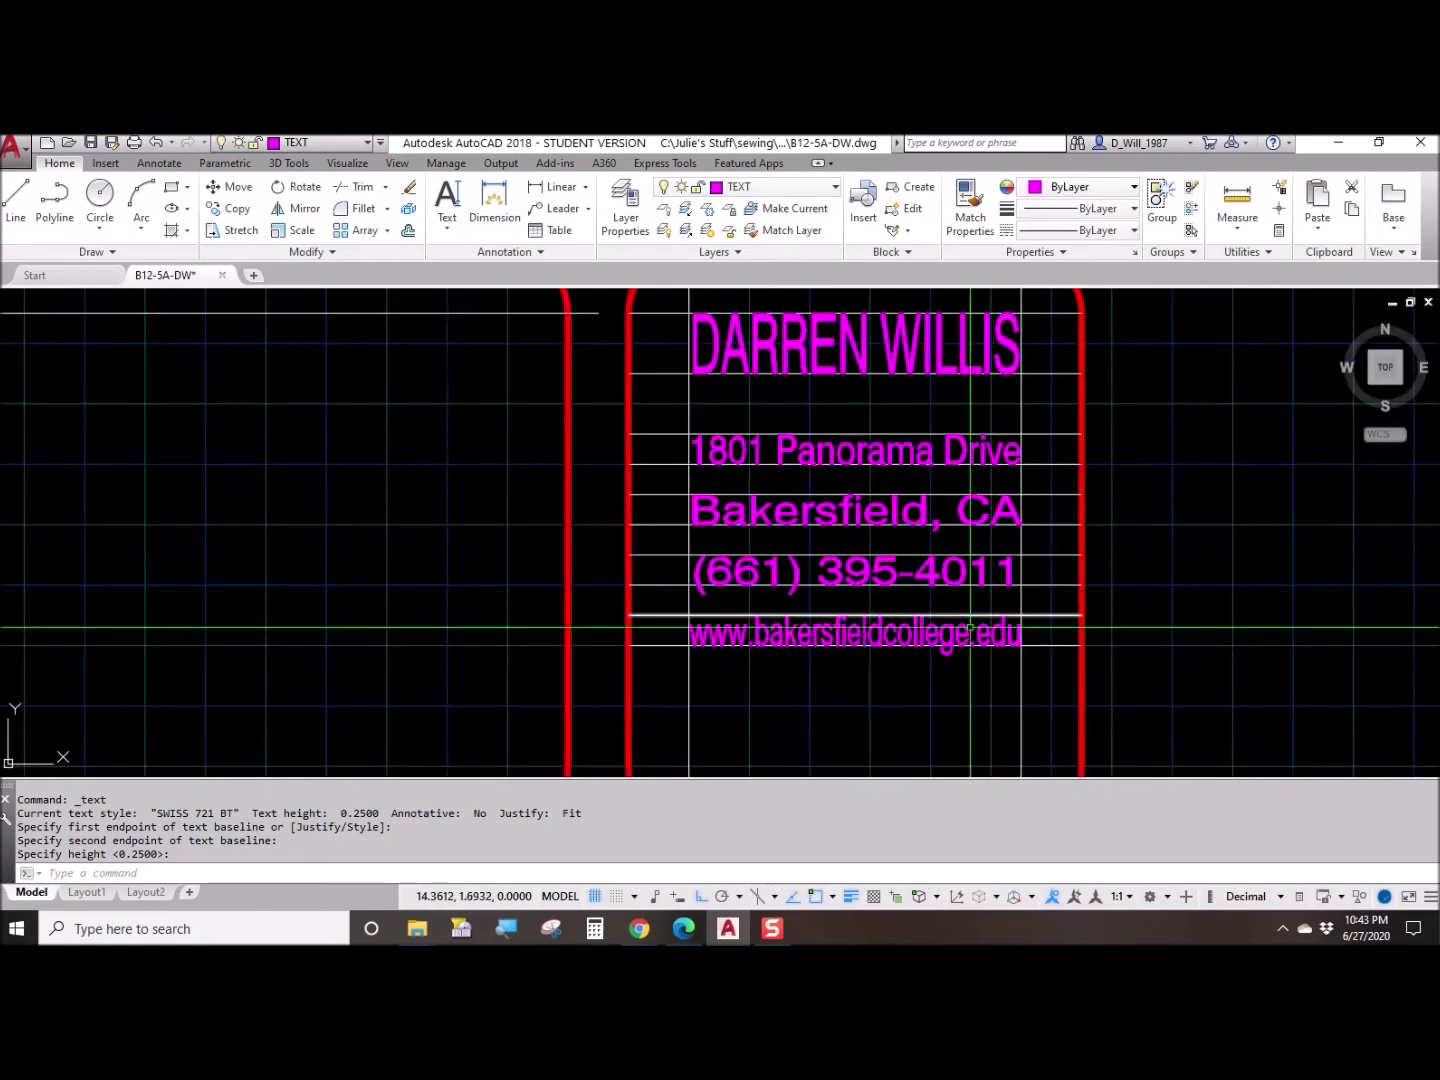
scroll(956, 634, down, 2)
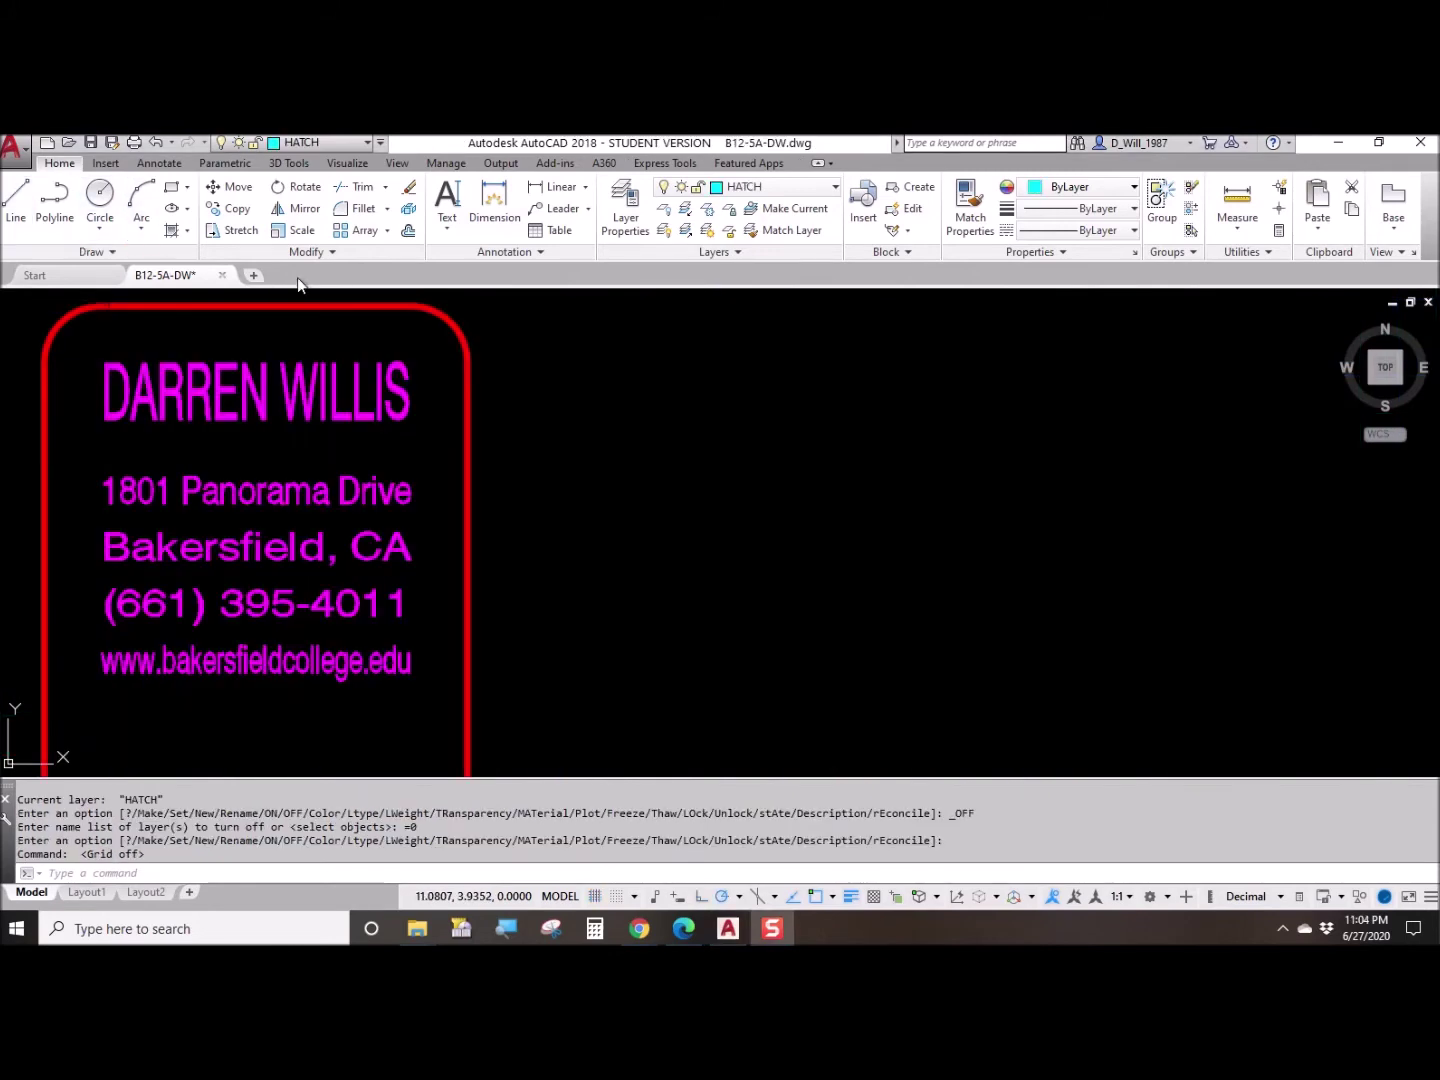
- Apply the POOR RICHARD text style to the name, address, city, phone and website lines
click(255, 391)
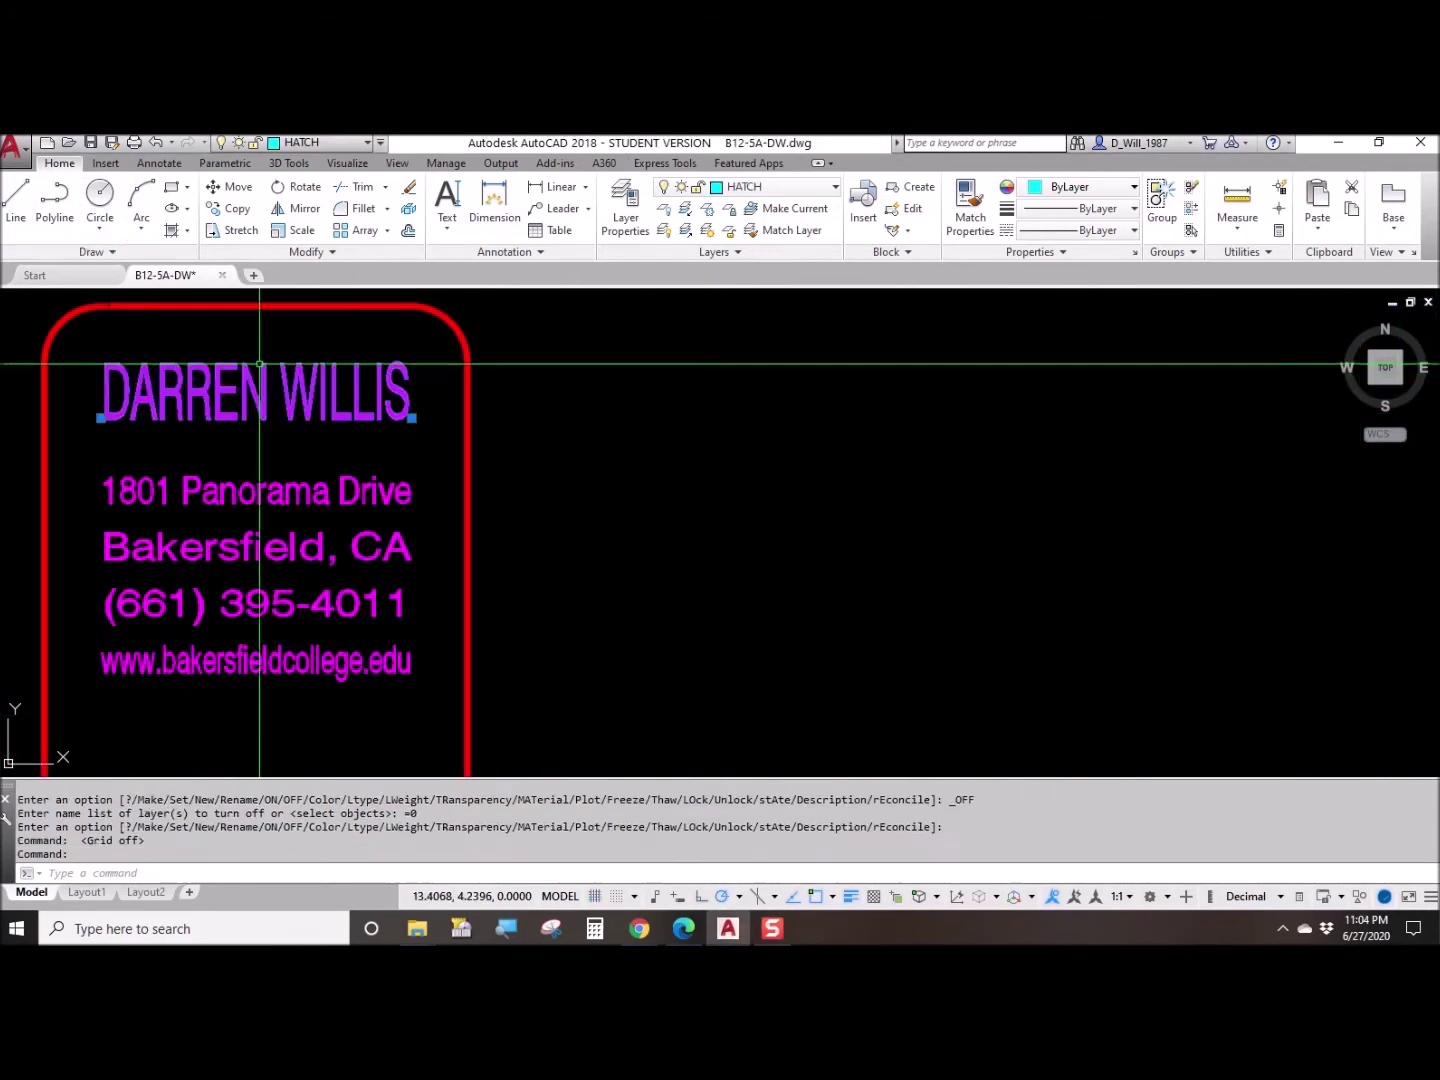
click(226, 491)
click(225, 547)
click(203, 613)
click(202, 661)
click(490, 252)
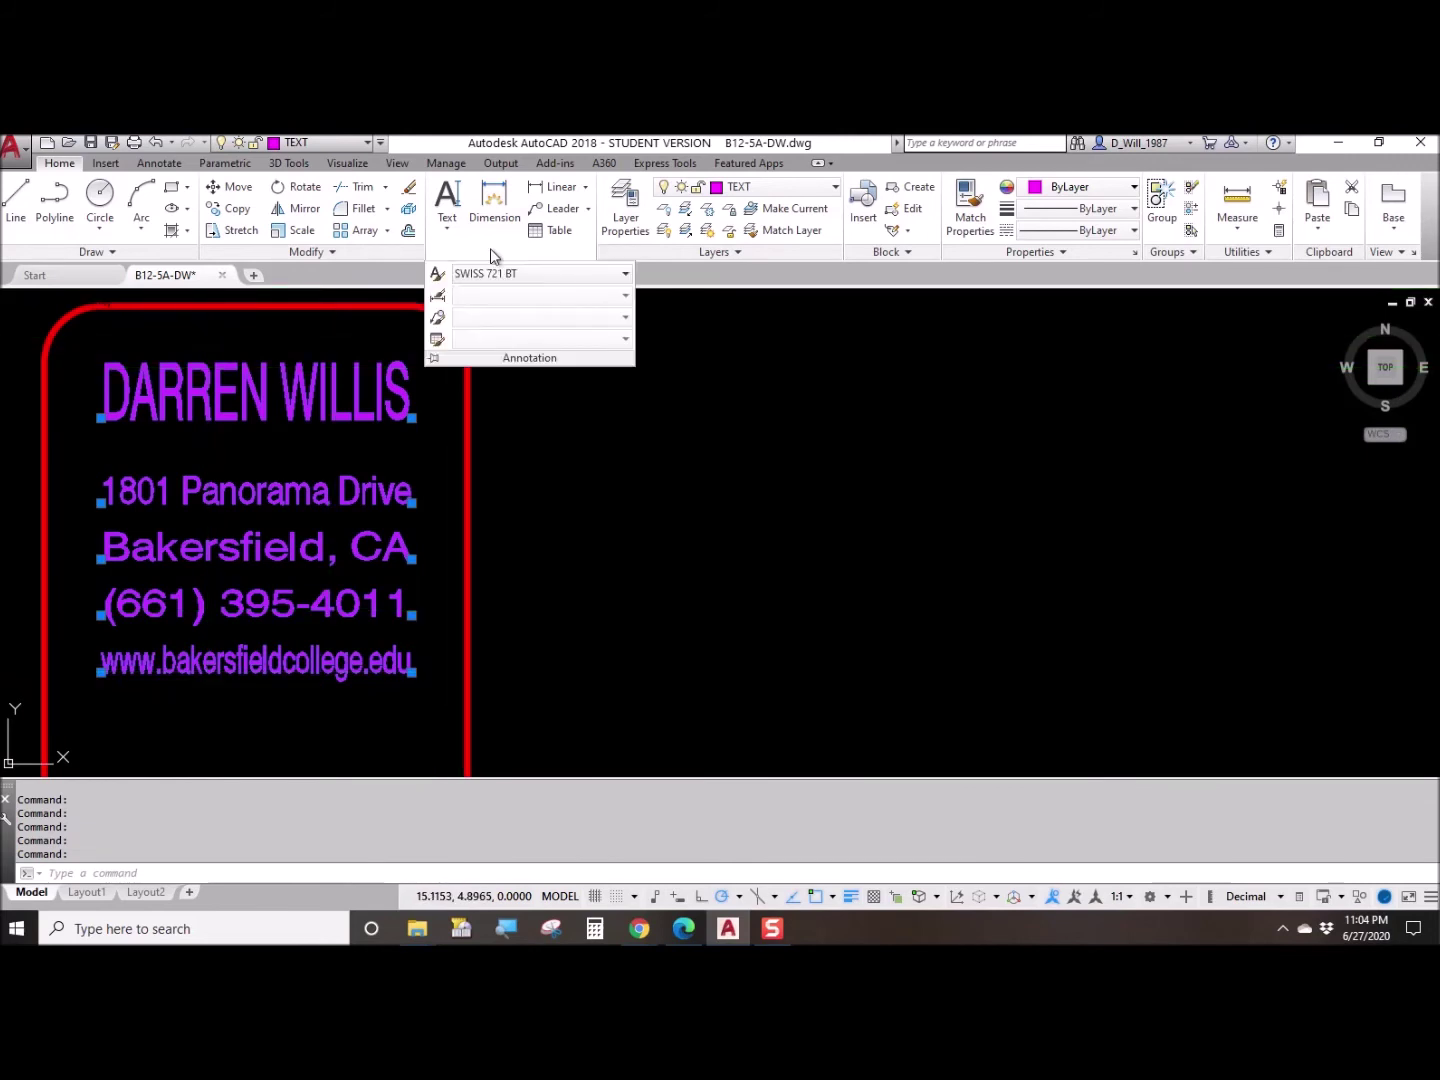
click(538, 283)
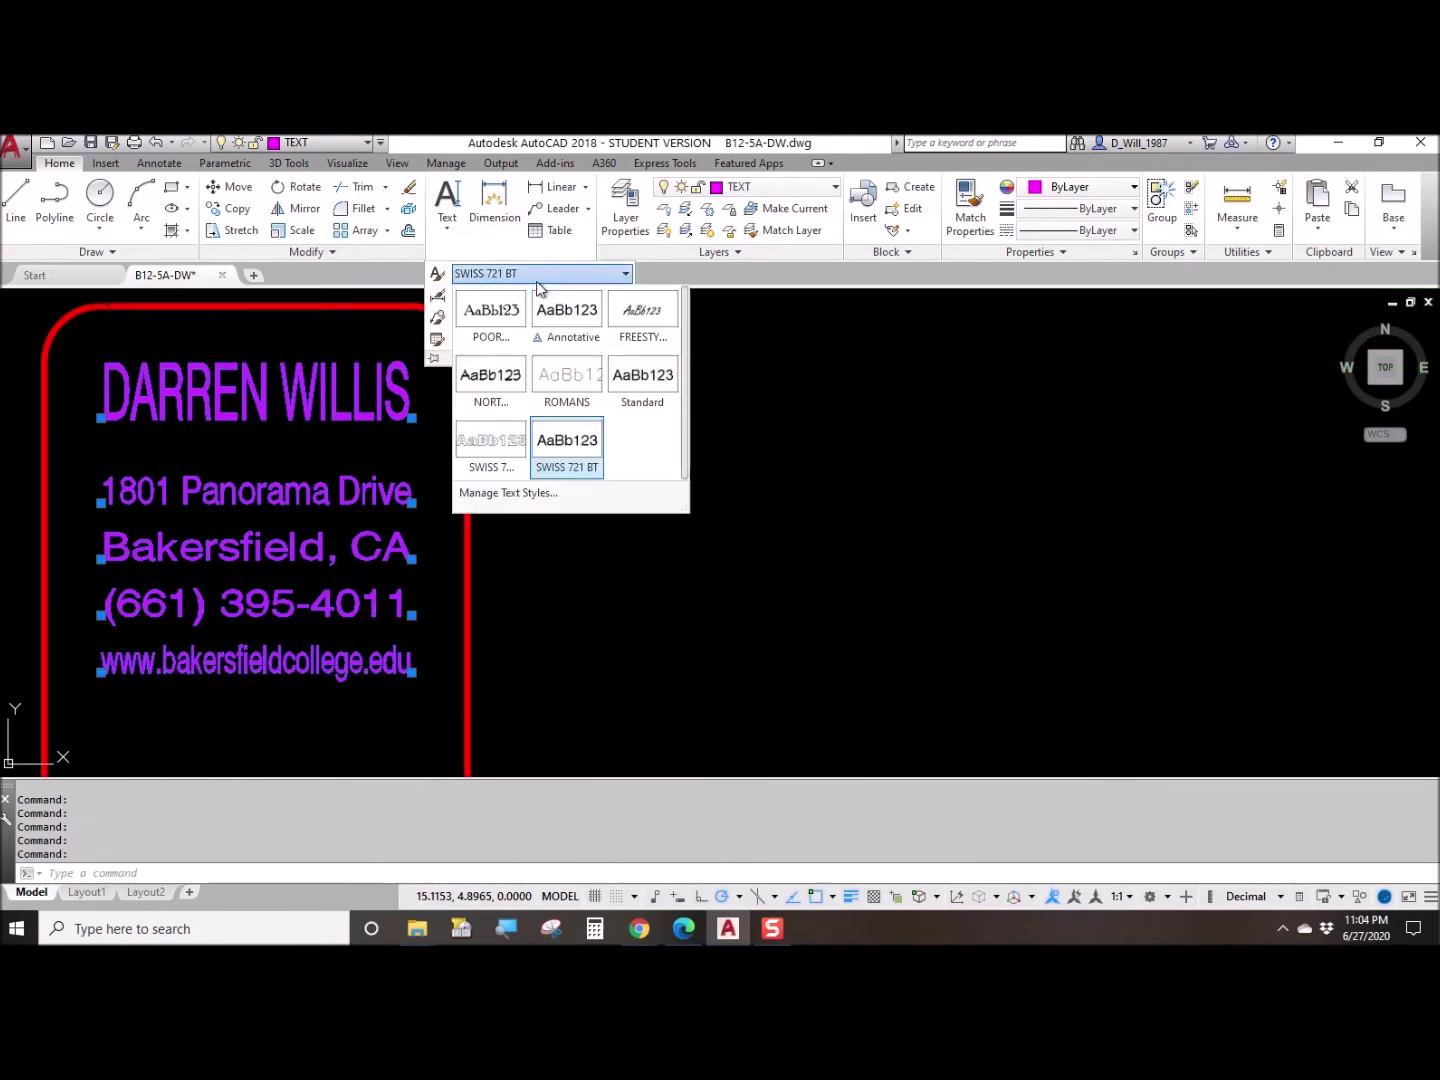
click(491, 311)
key(Escape)
key(Escape)
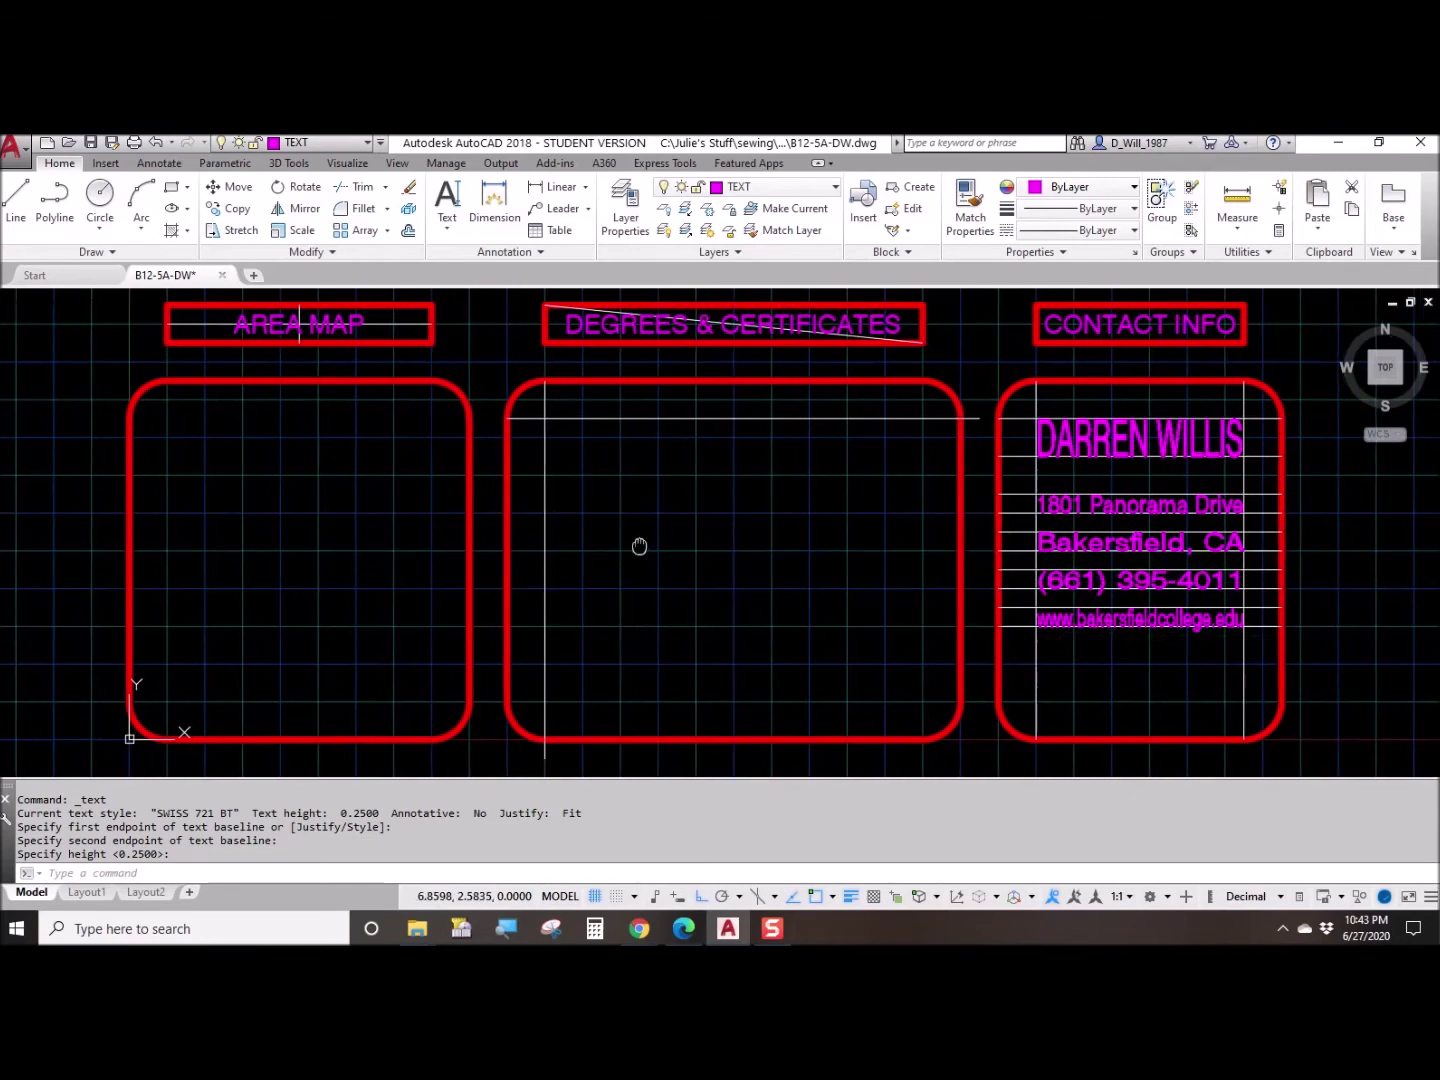
- Start a multiline text box at the upper-left corner of the DEGREES & CERTIFICATES card
middle_drag(639, 546, 544, 571)
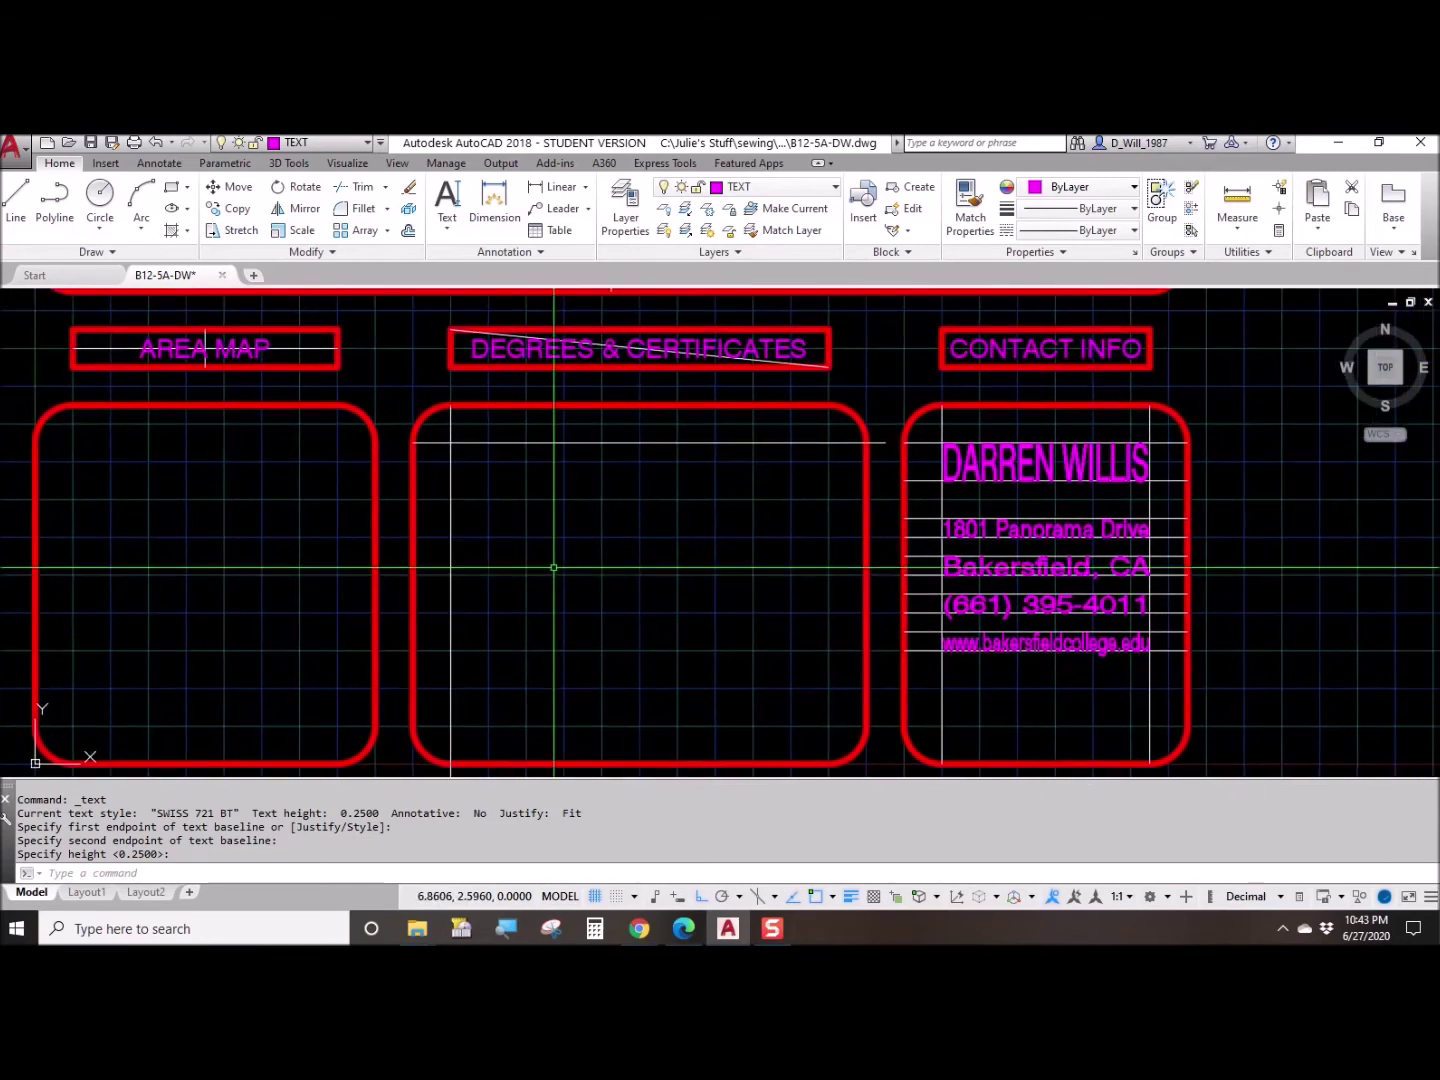
scroll(594, 396, up, 3)
middle_drag(594, 396, 616, 281)
click(452, 229)
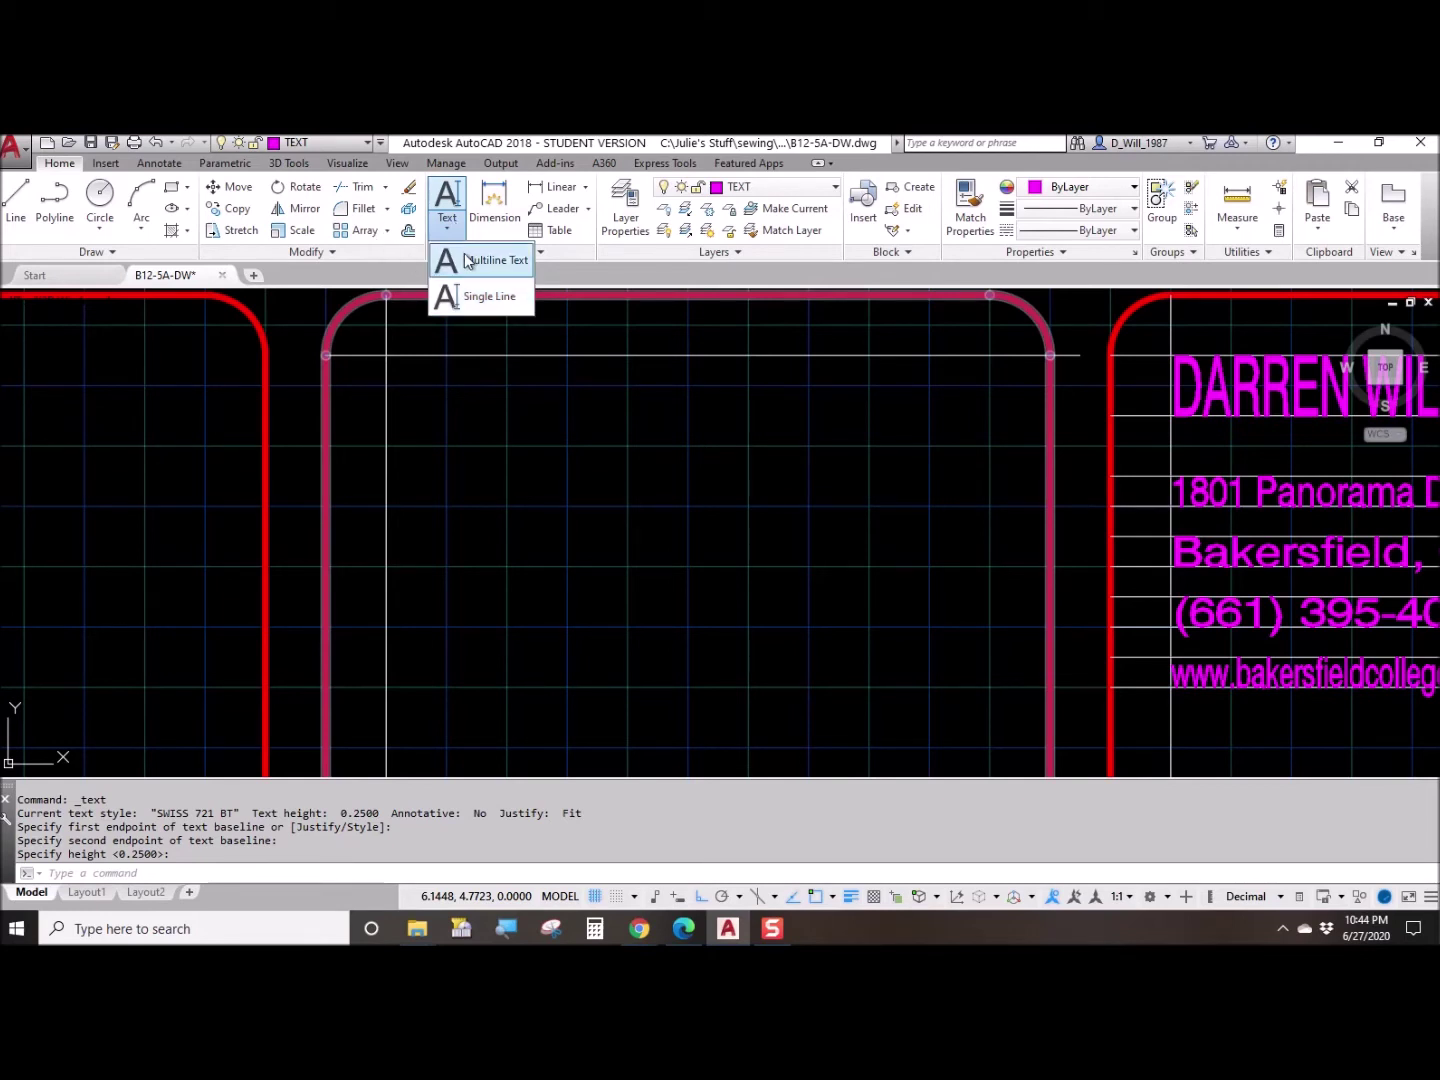
click(471, 260)
click(388, 356)
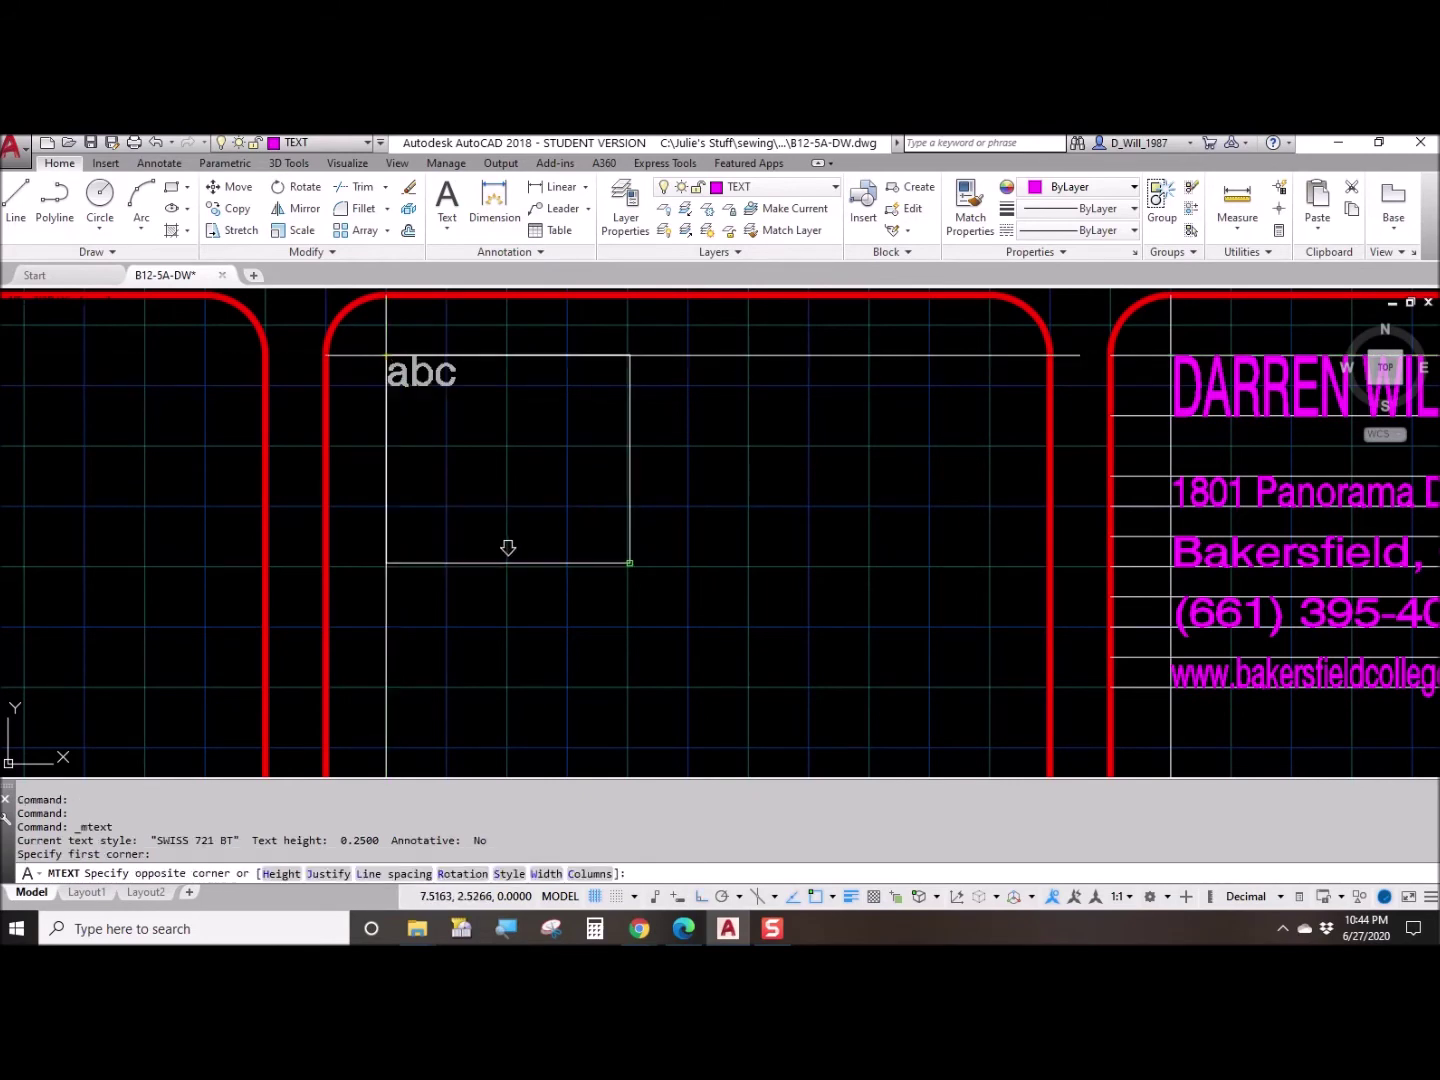
scroll(630, 550, down, 4)
middle_drag(630, 546, 646, 427)
- Stretch the text box across the card and set its text height to 0.094
click(808, 557)
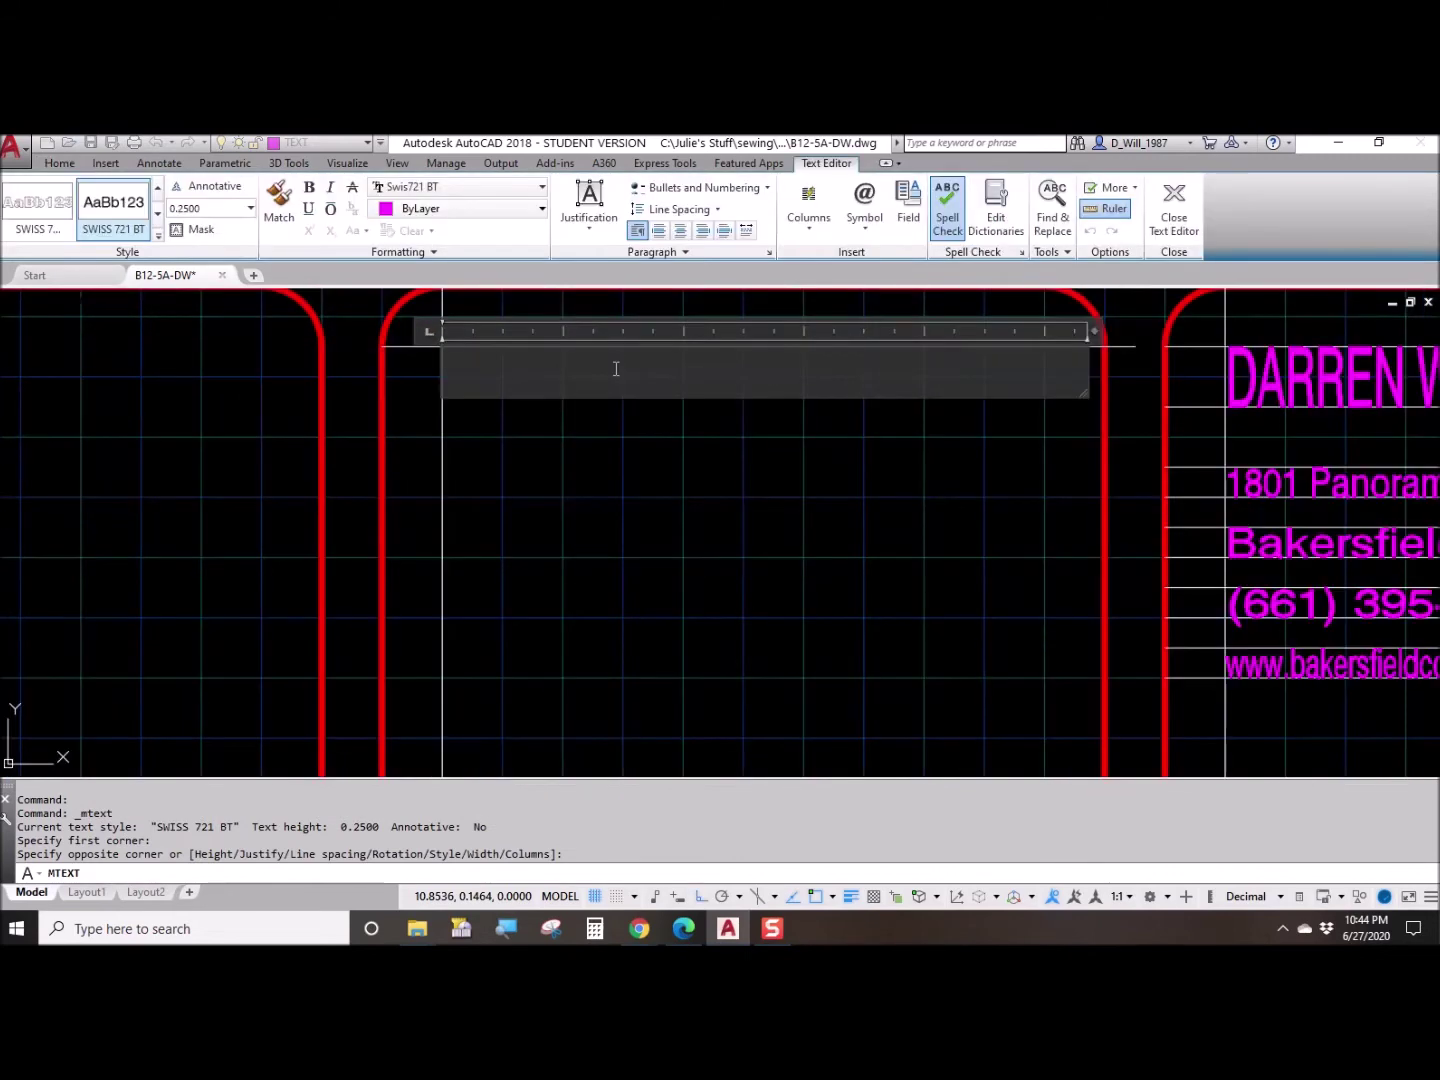
click(211, 207)
text(.094)
key(Return)
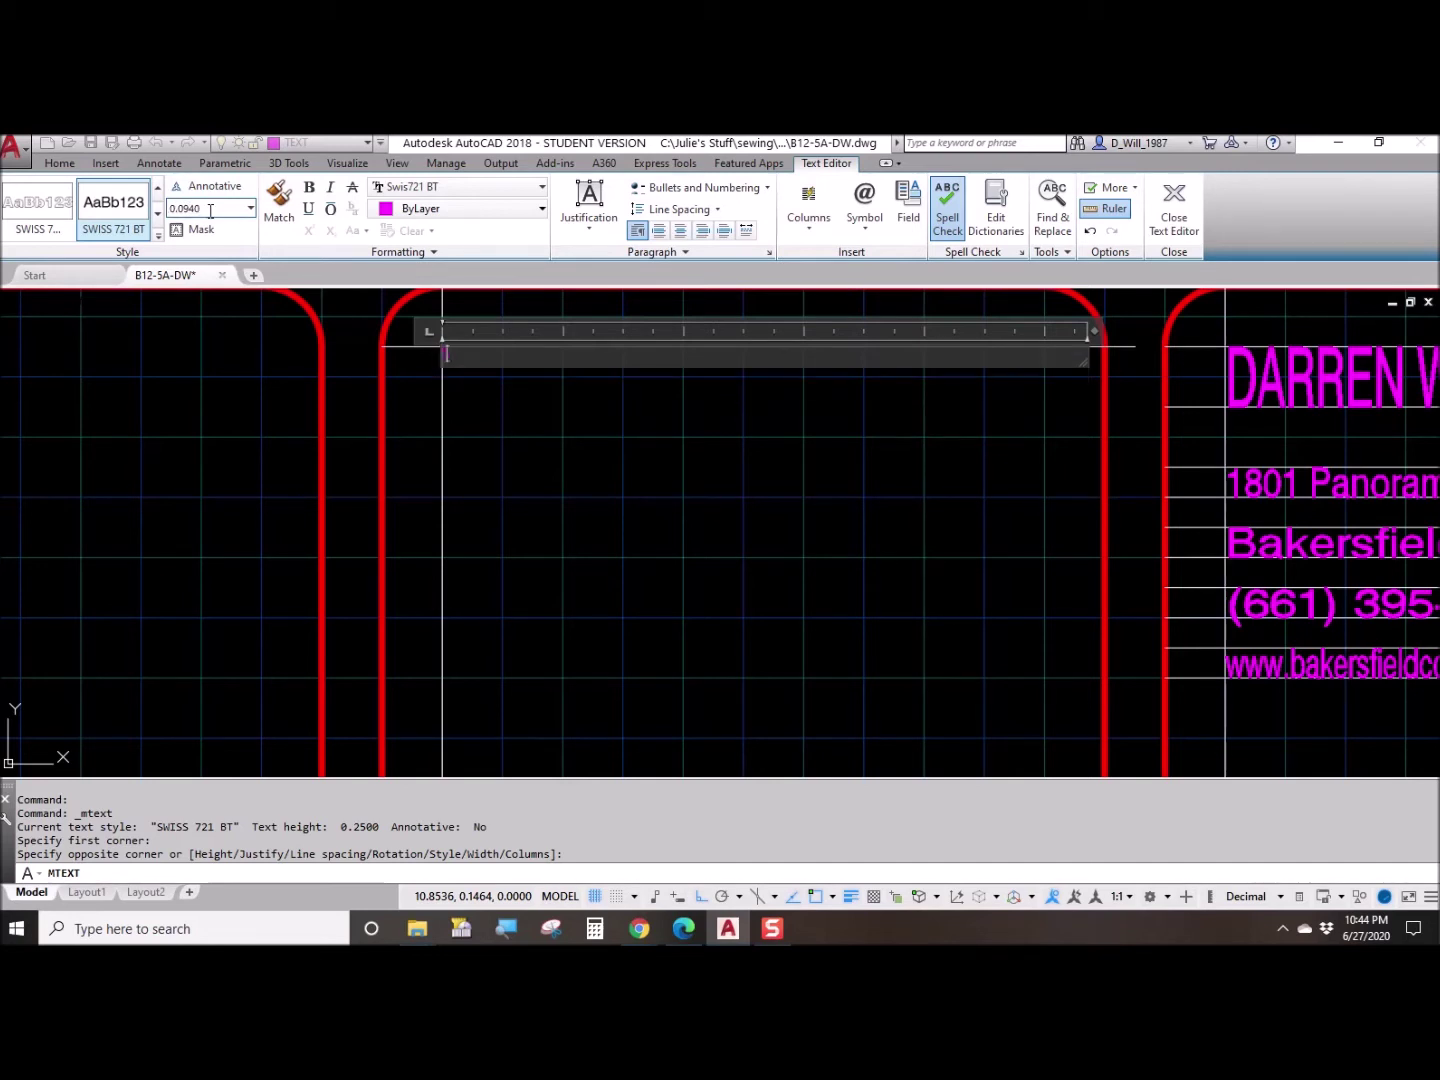
- Type the Associate of Science Degree title, Required Classes heading and the Introduction to Drafting & CAD class
text(Associate of Science Degree)
key(Return)
text(Industrial Technology - Industrial Drawing Option)
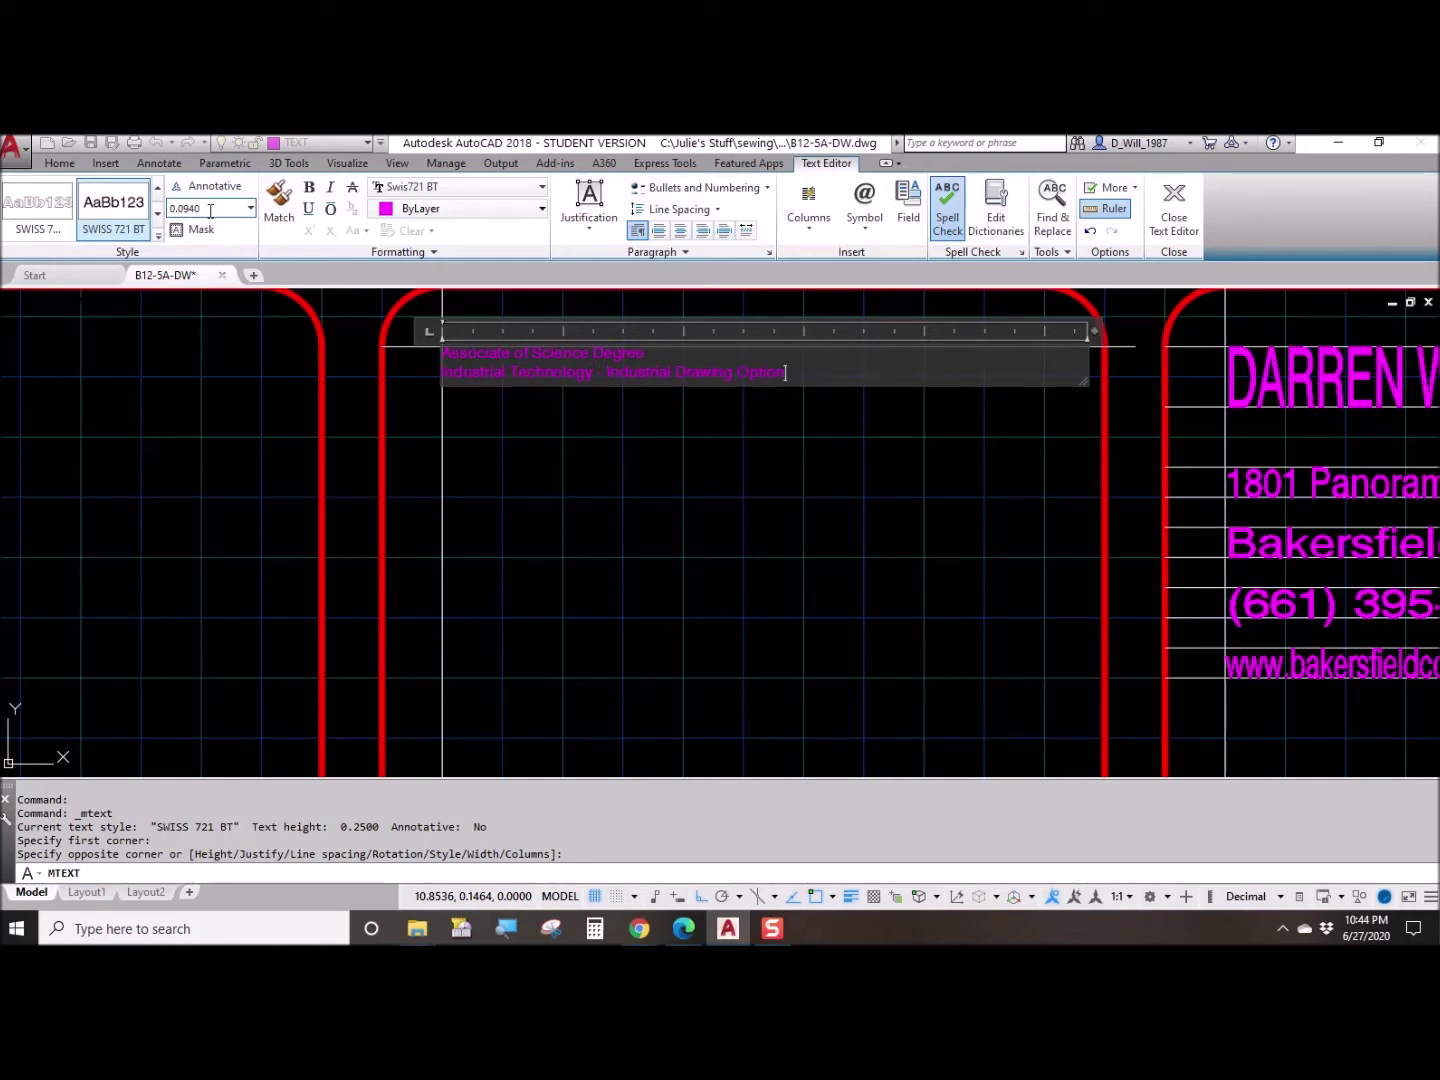
key(Return)
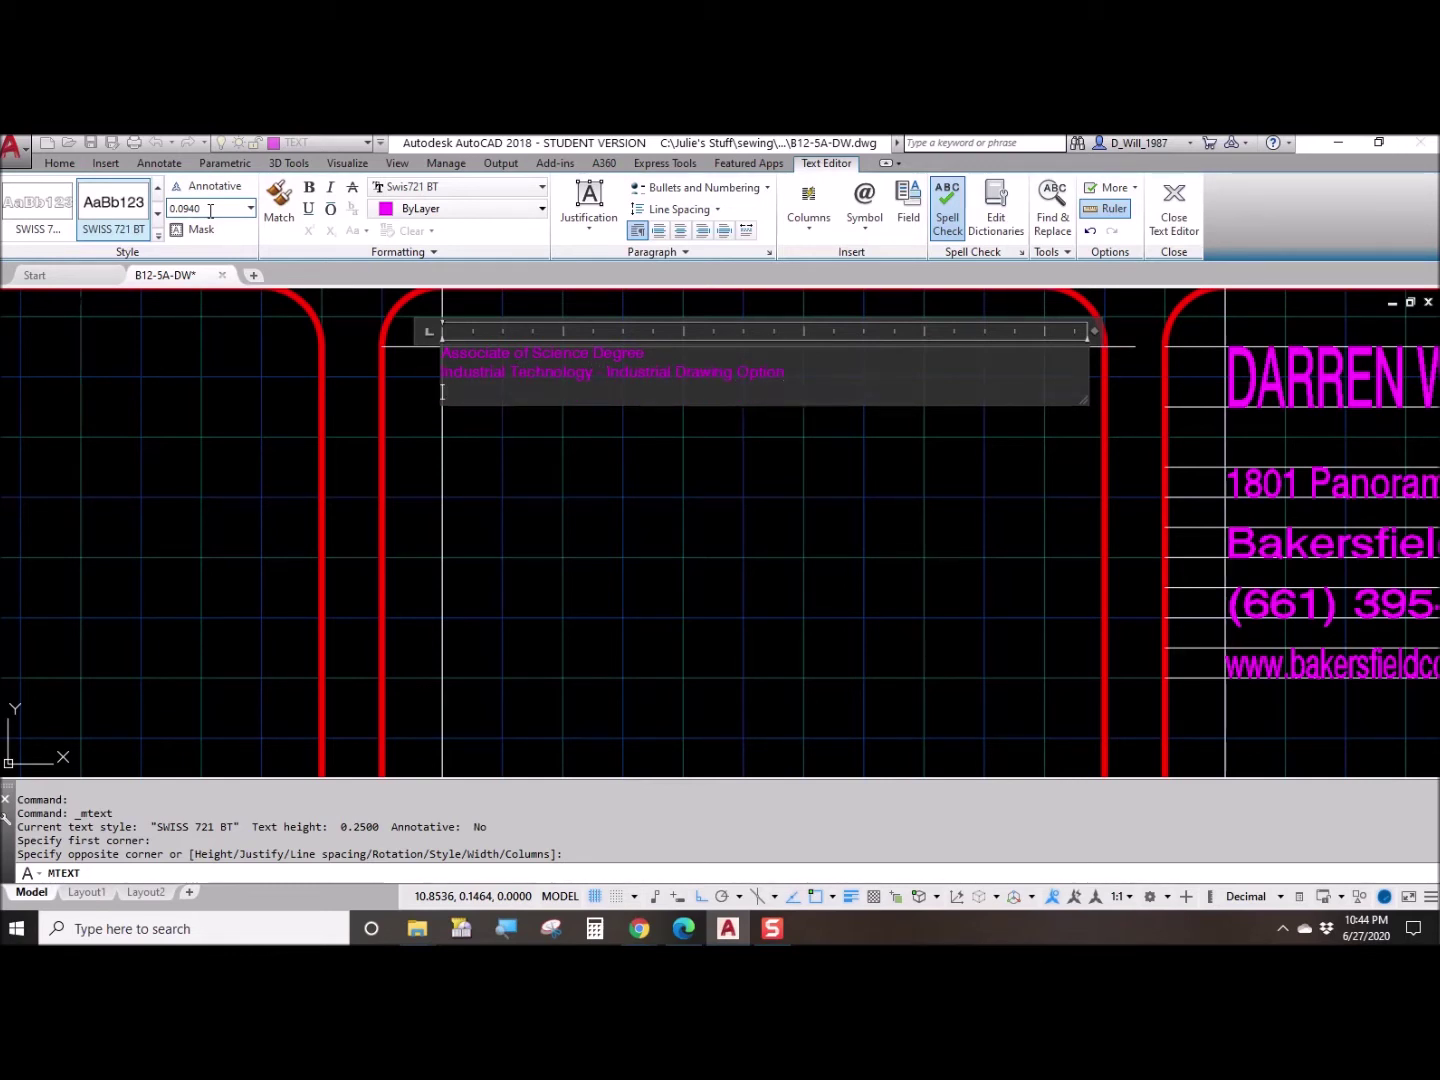
key(Return)
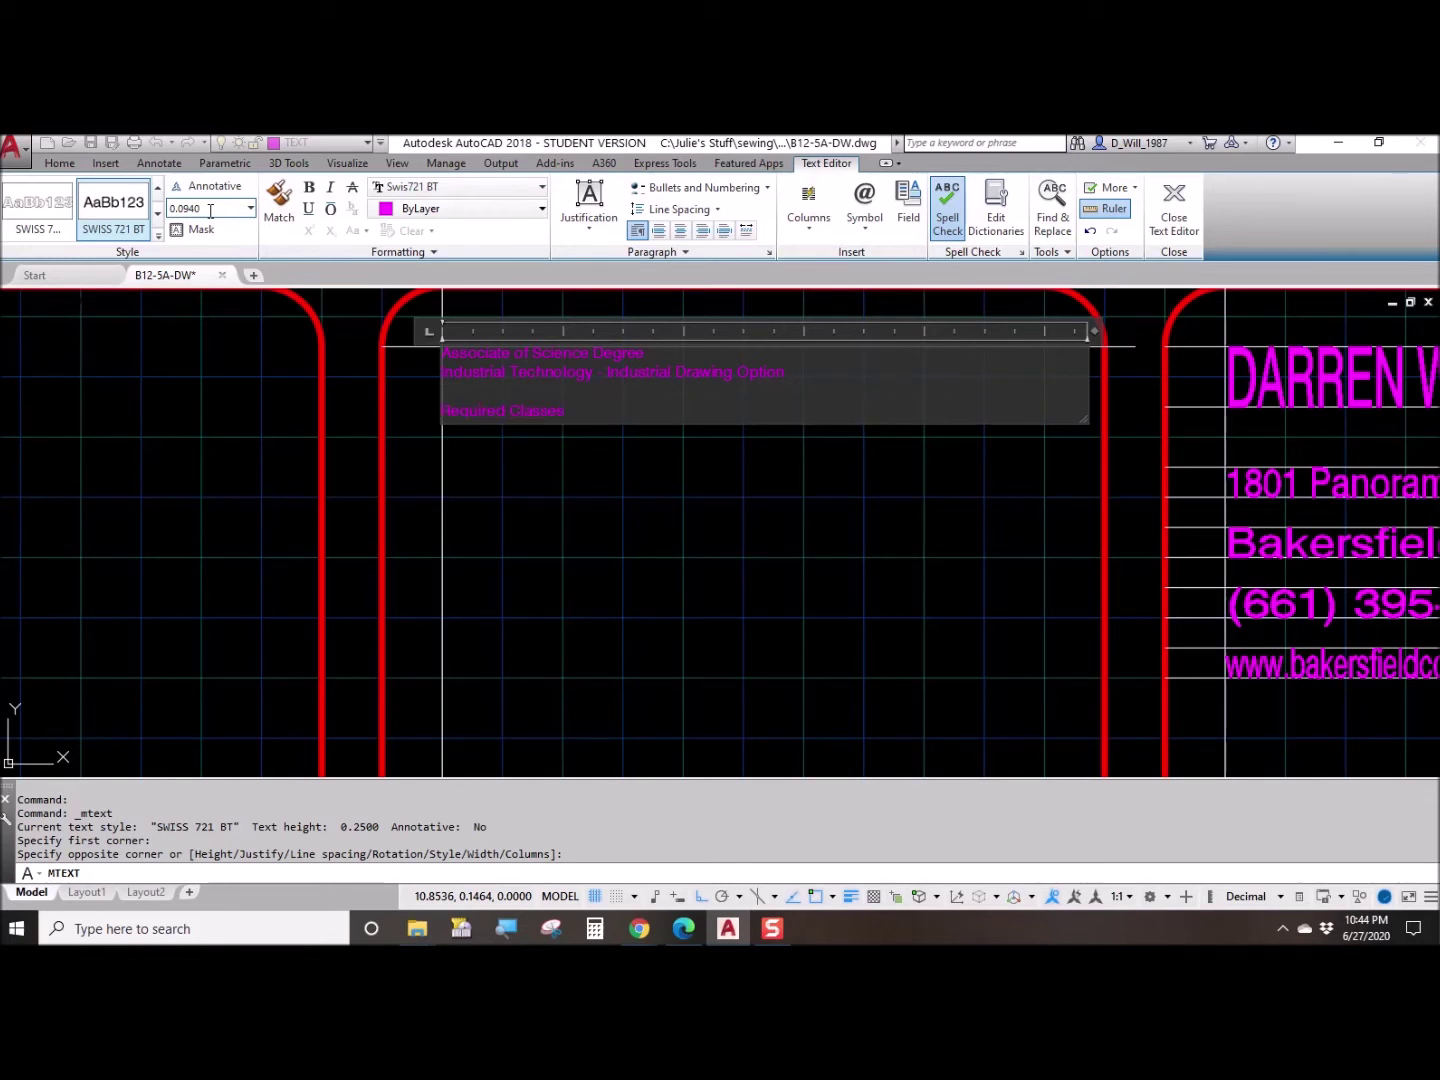
text(:)
key(Return)
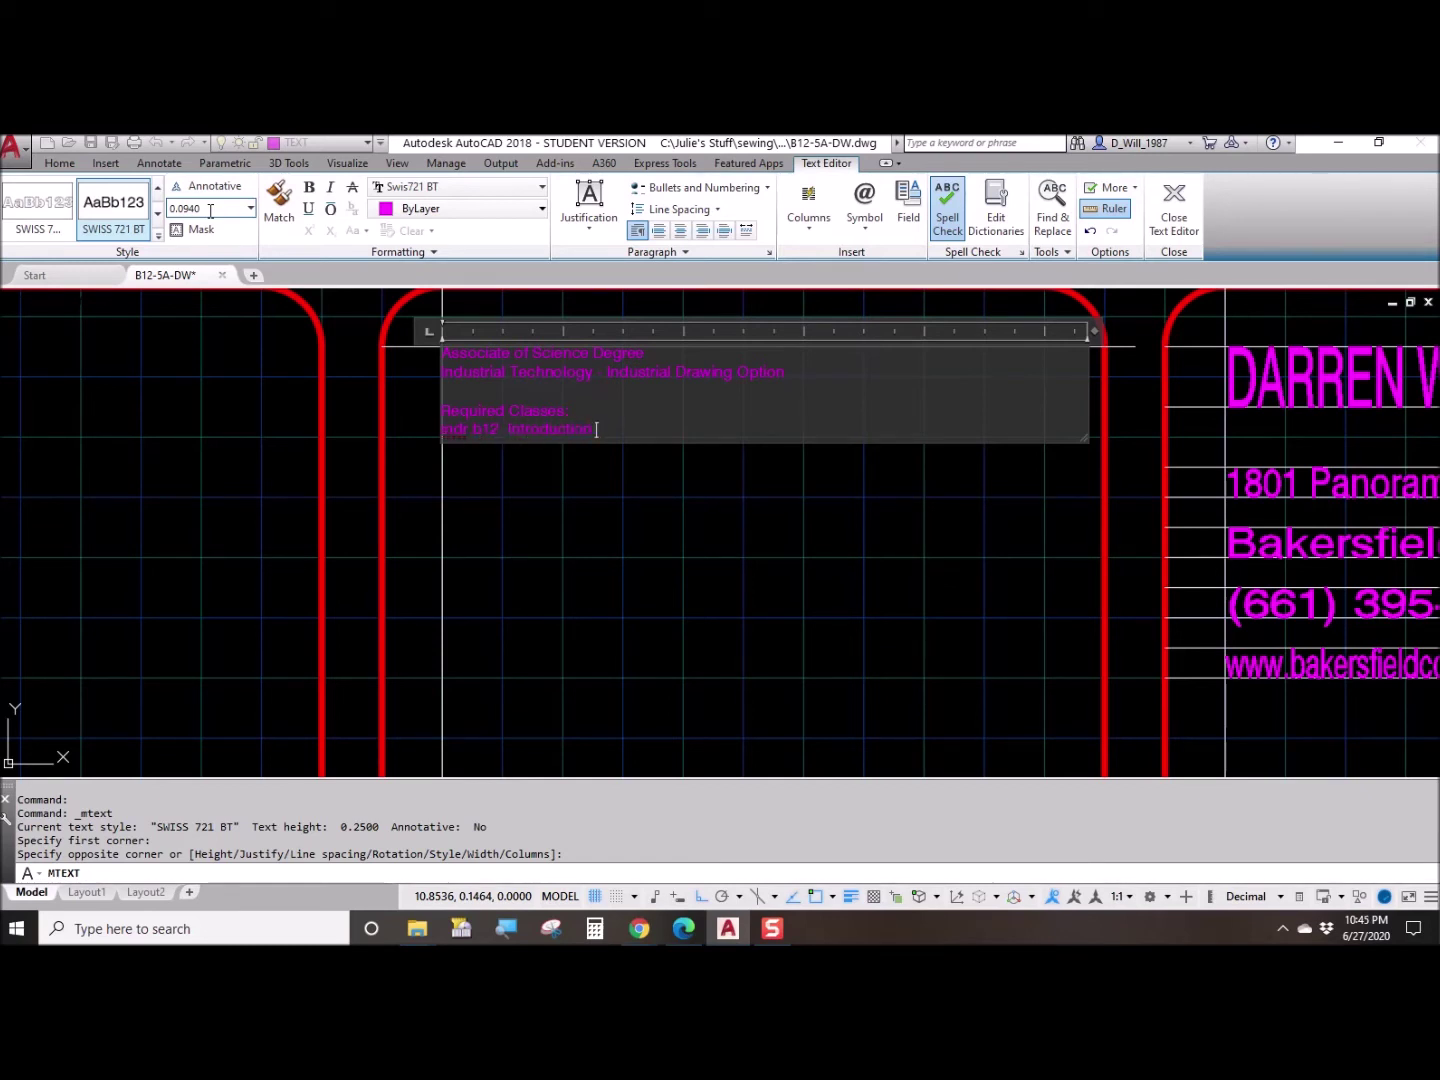
text(AD)
key(Return)
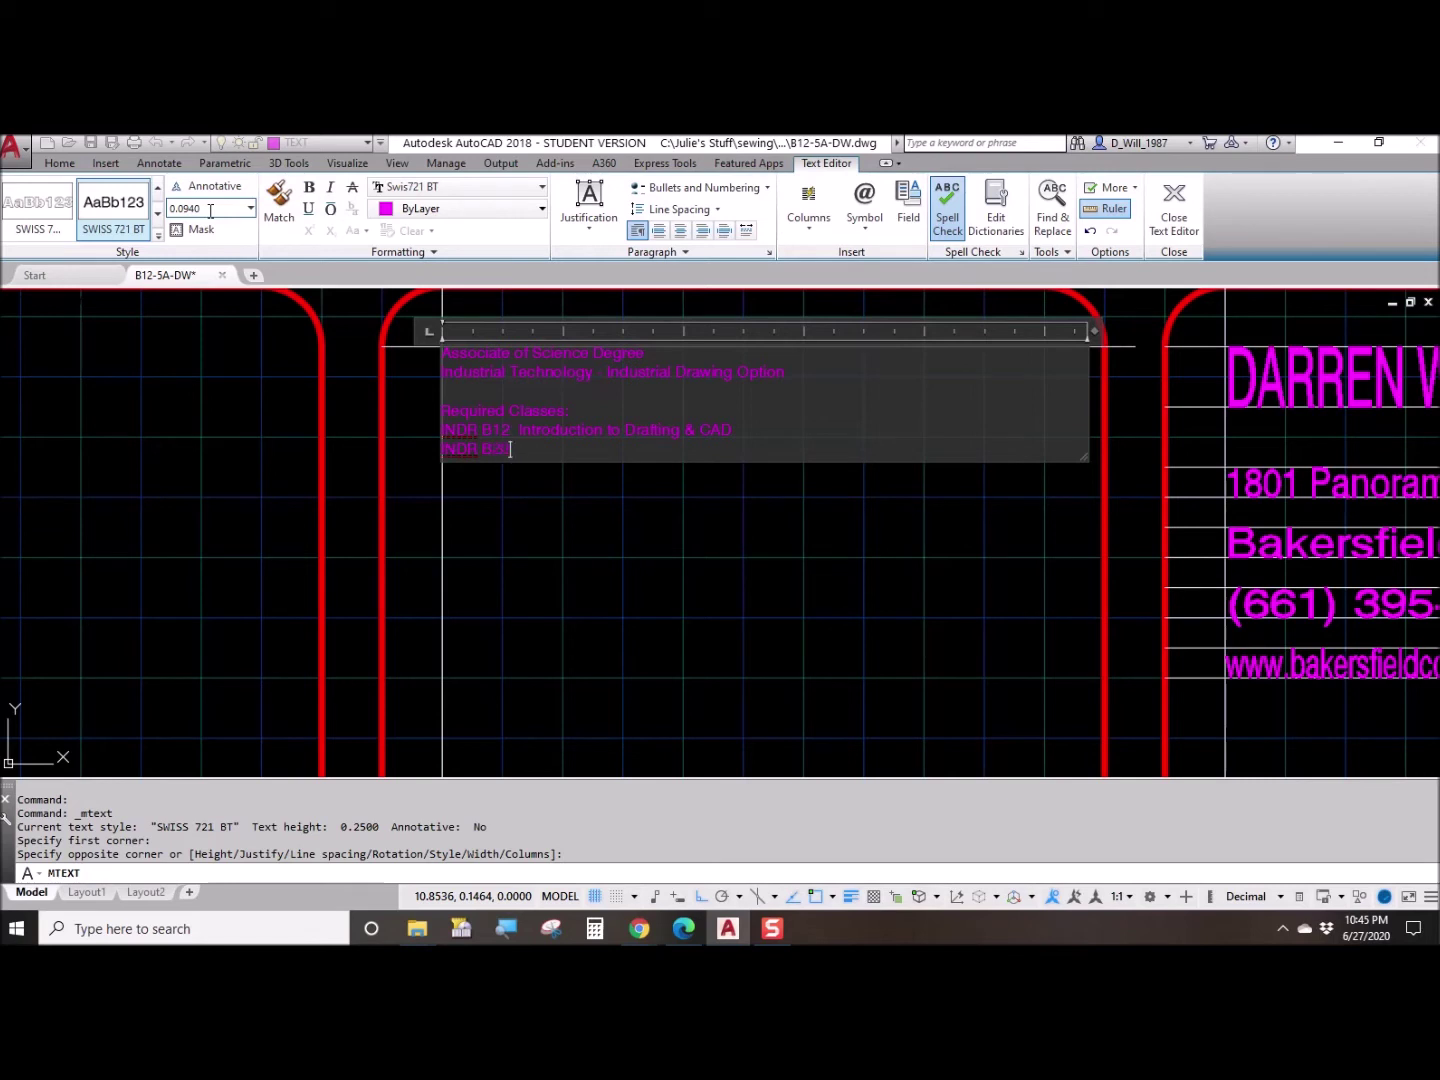
- Complete the INDR lines through INDR B50 and add INDR B52 to the list
text(a)
key(Return)
text(INDR B20b)
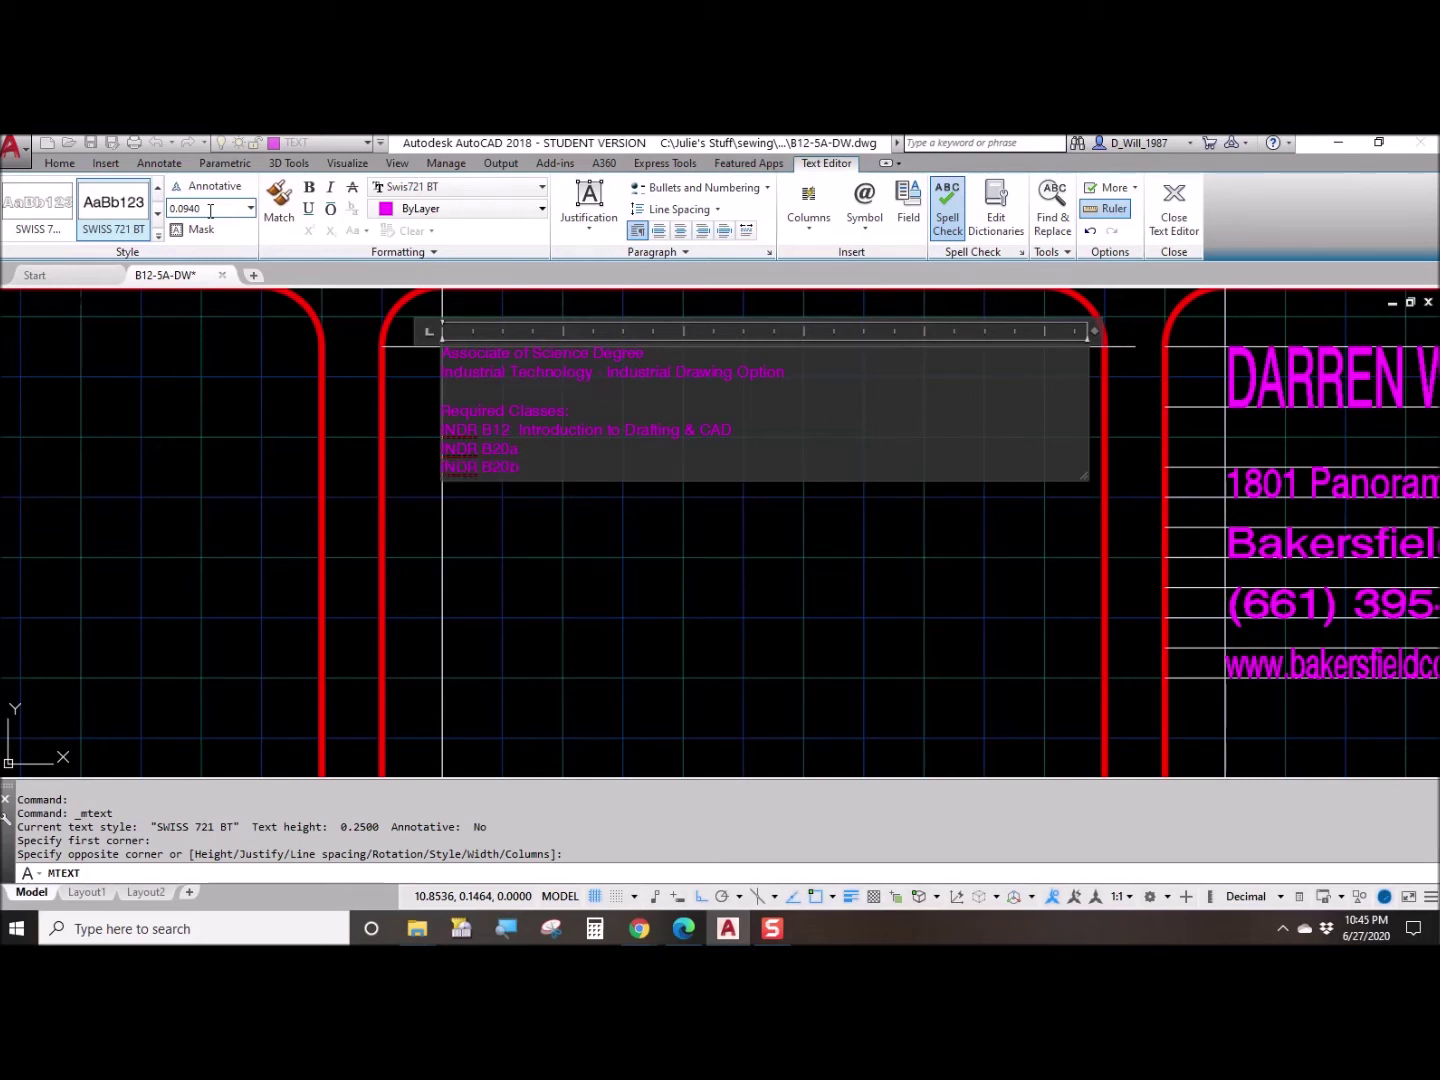
key(Return)
text(INDR B40)
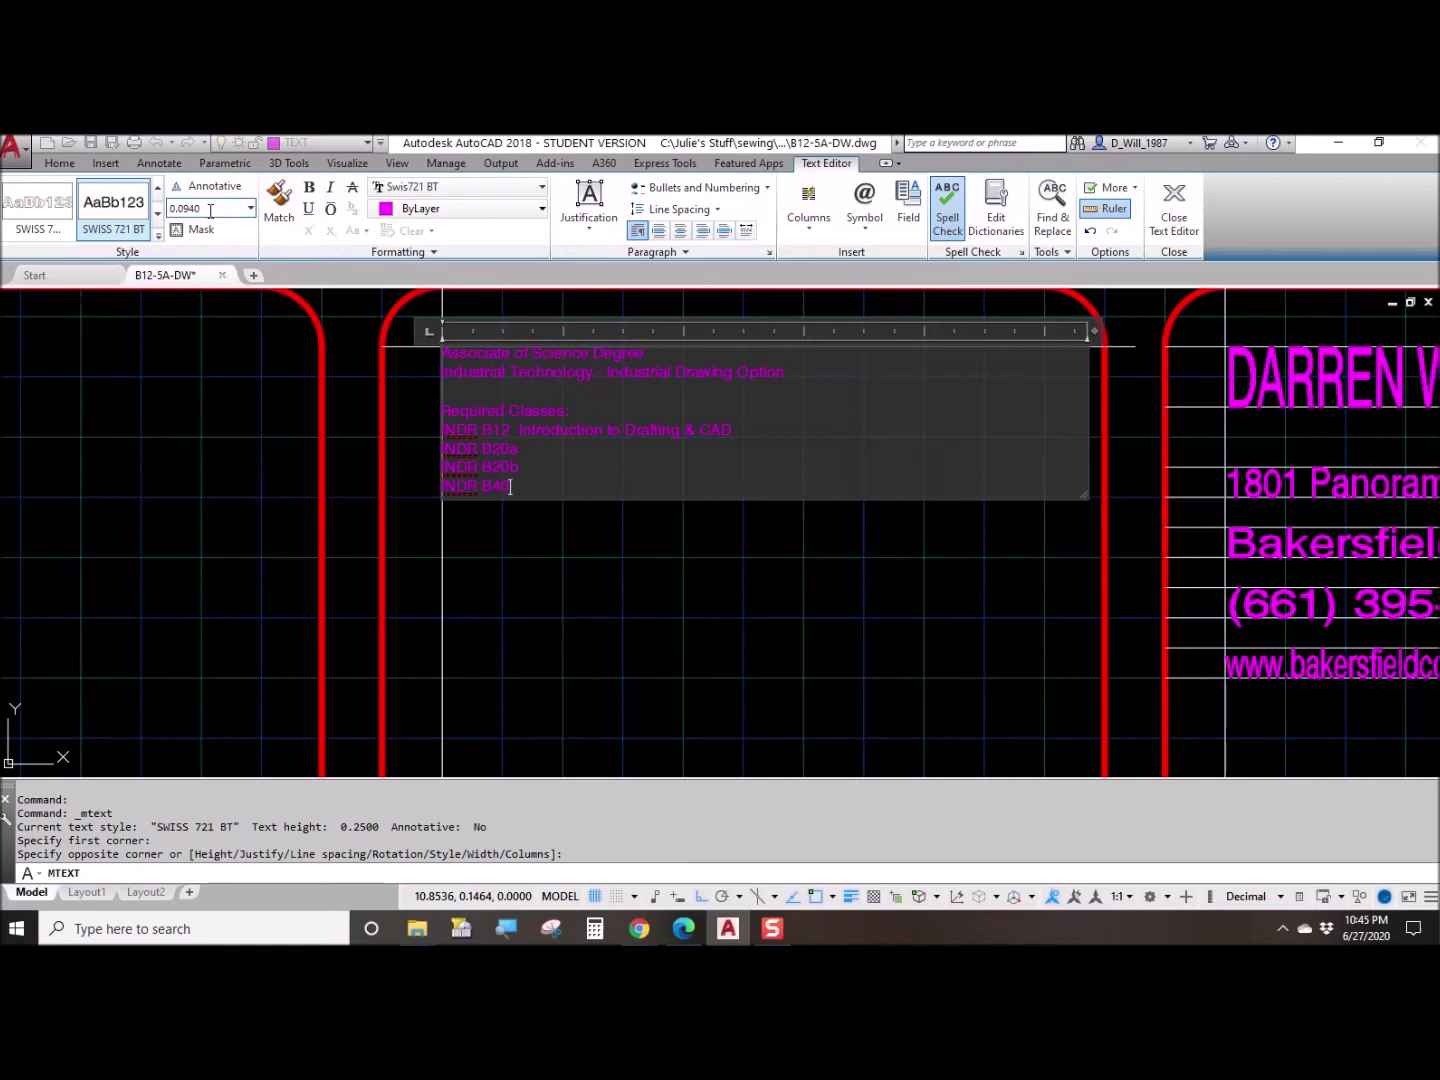
key(Return)
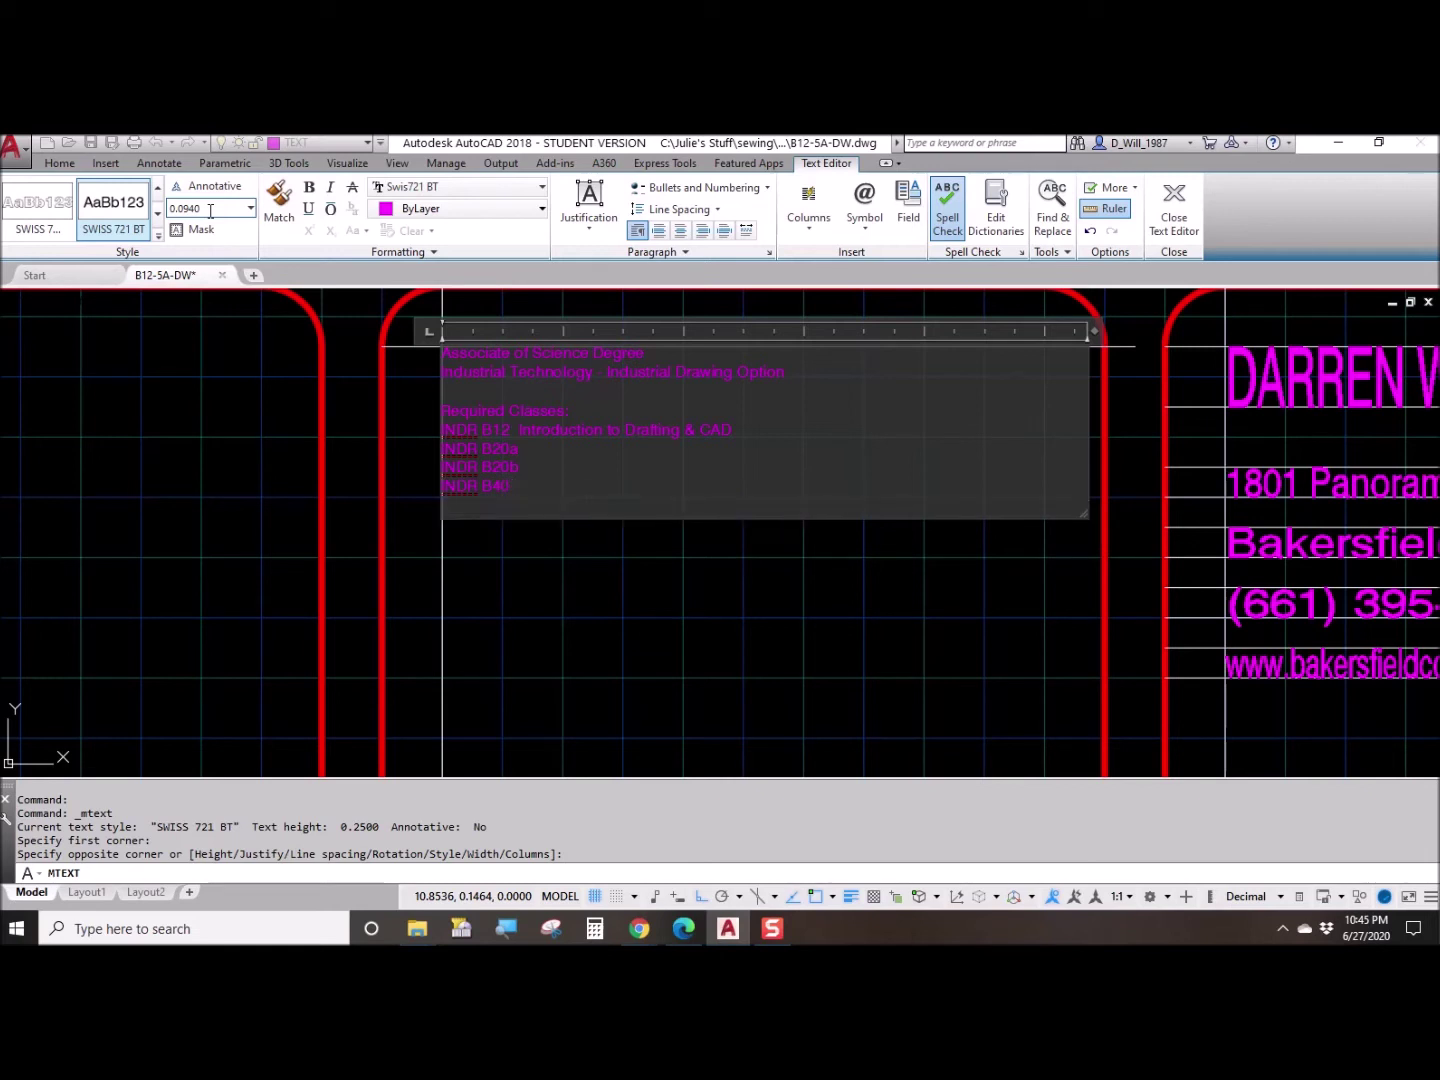
text(0)
key(Return)
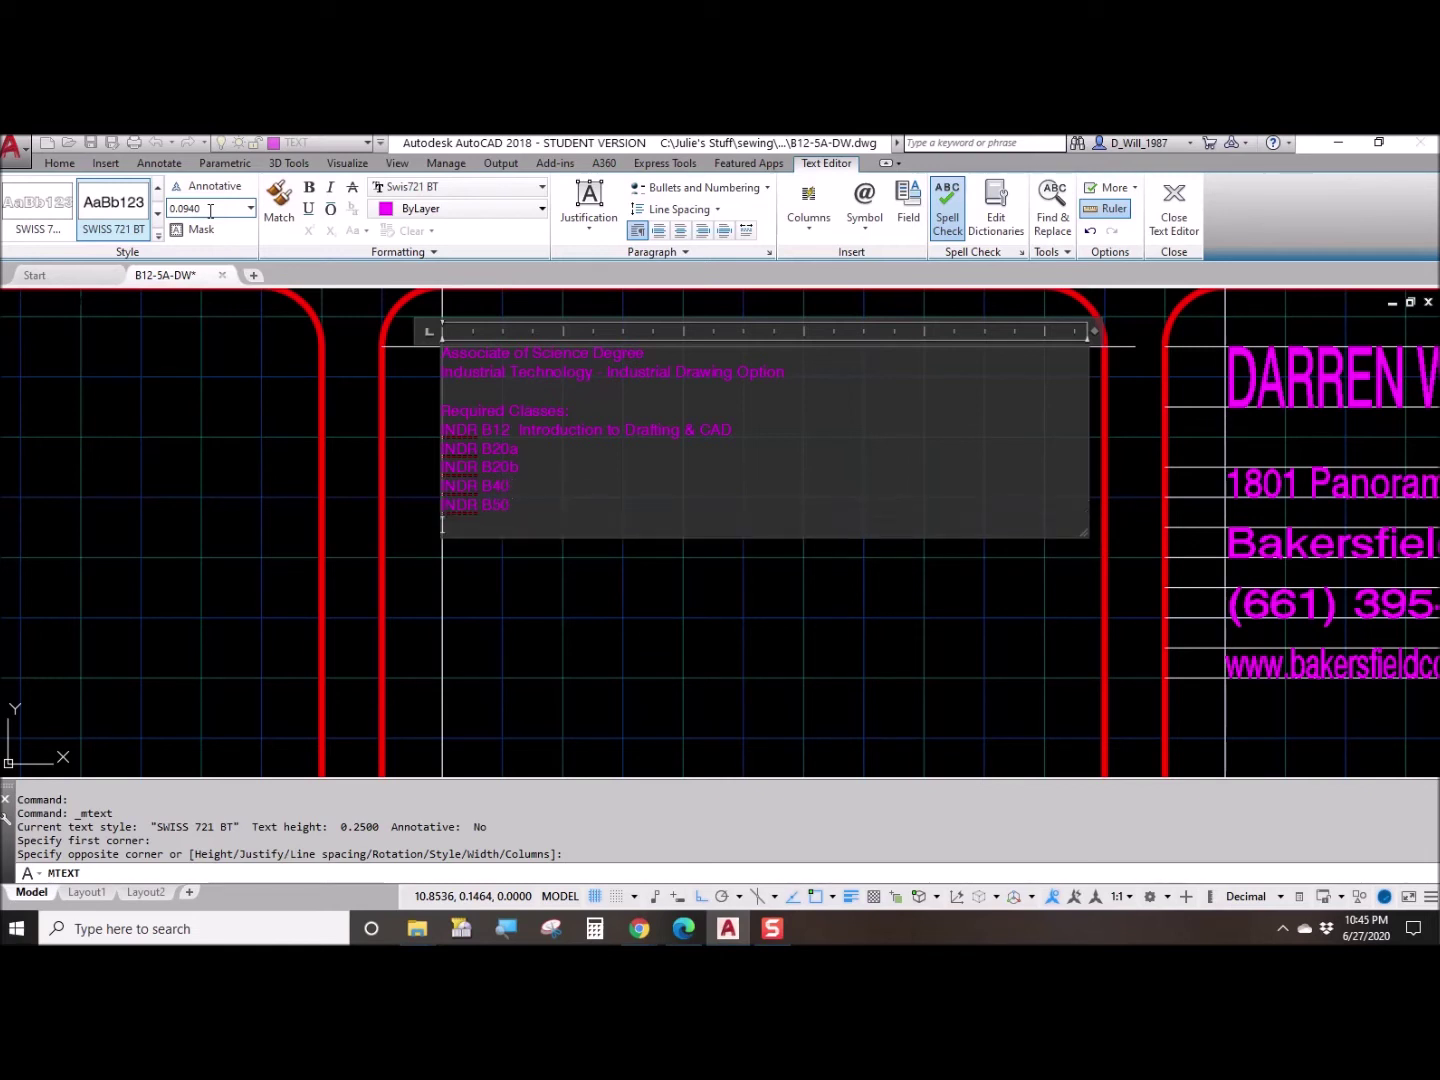
text(INDR B51)
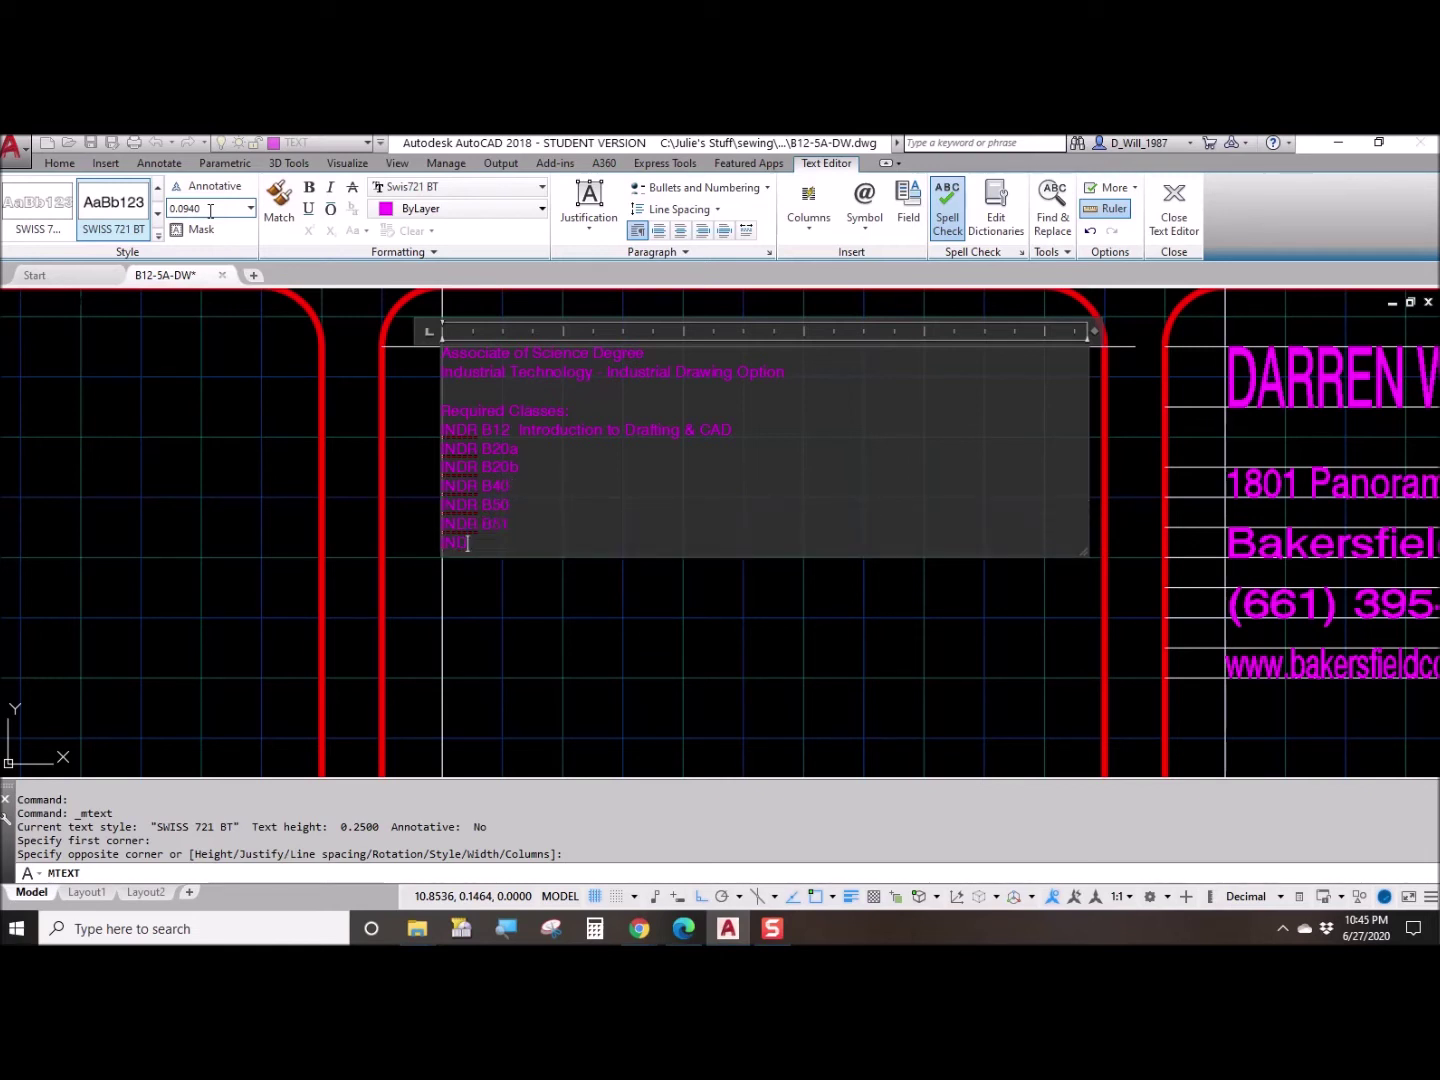
text( B52)
key(Return)
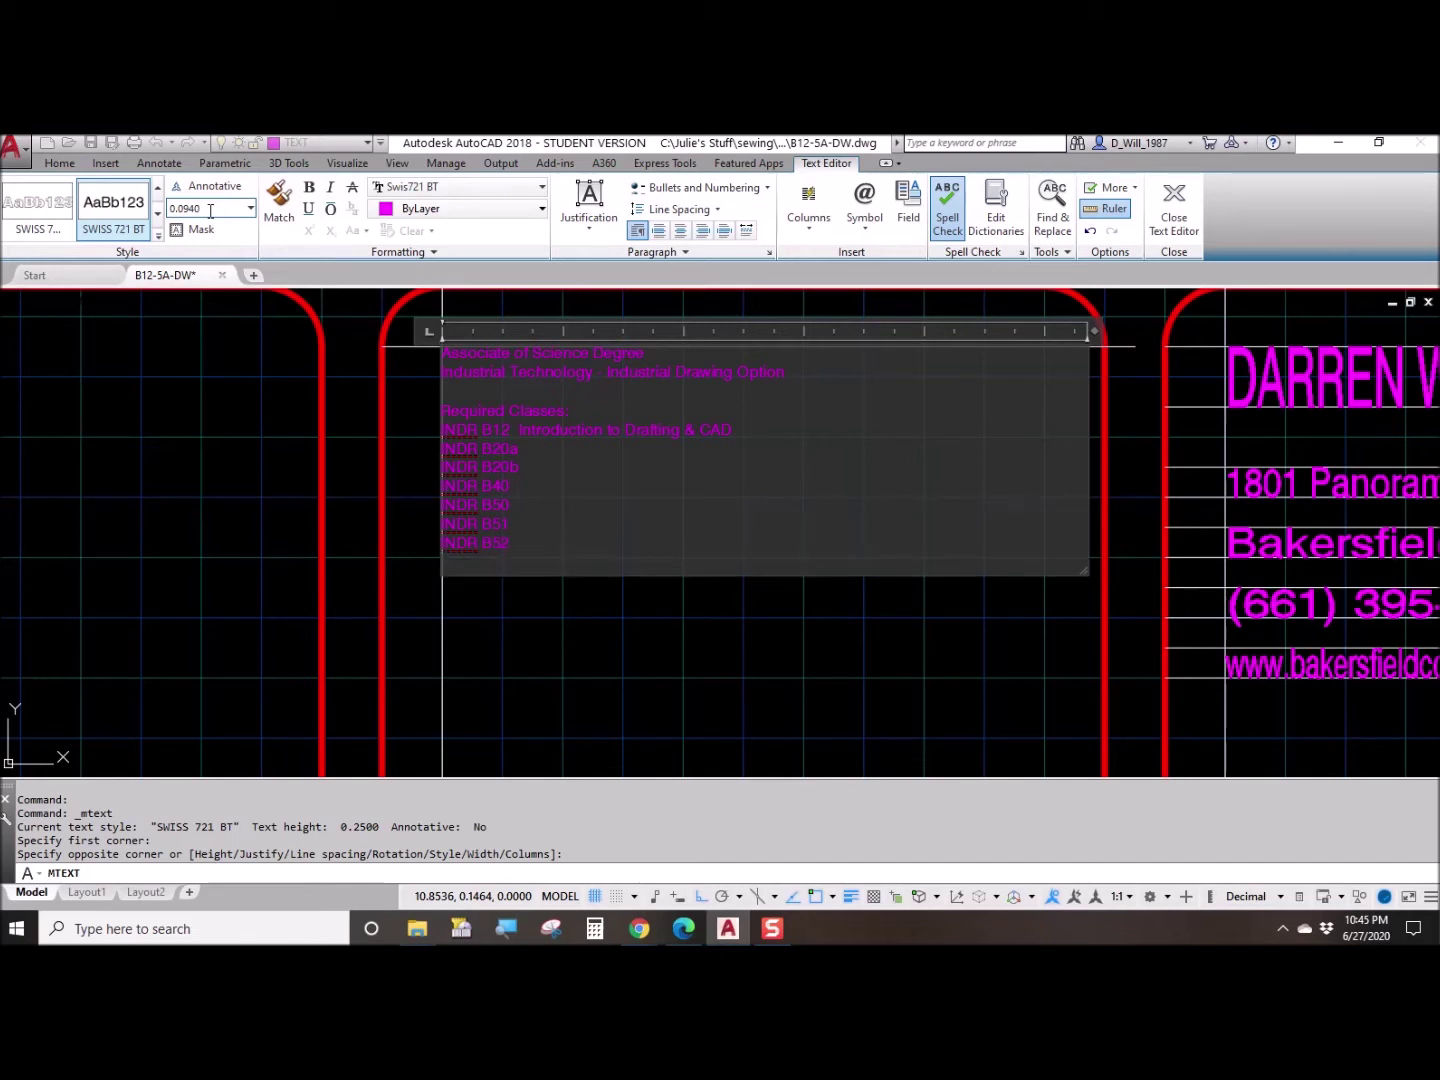
- Add COMP B5, MFGT B1ab and WOOD B2 as the last required courses
text(COMP B5)
key(Return)
text(MF)
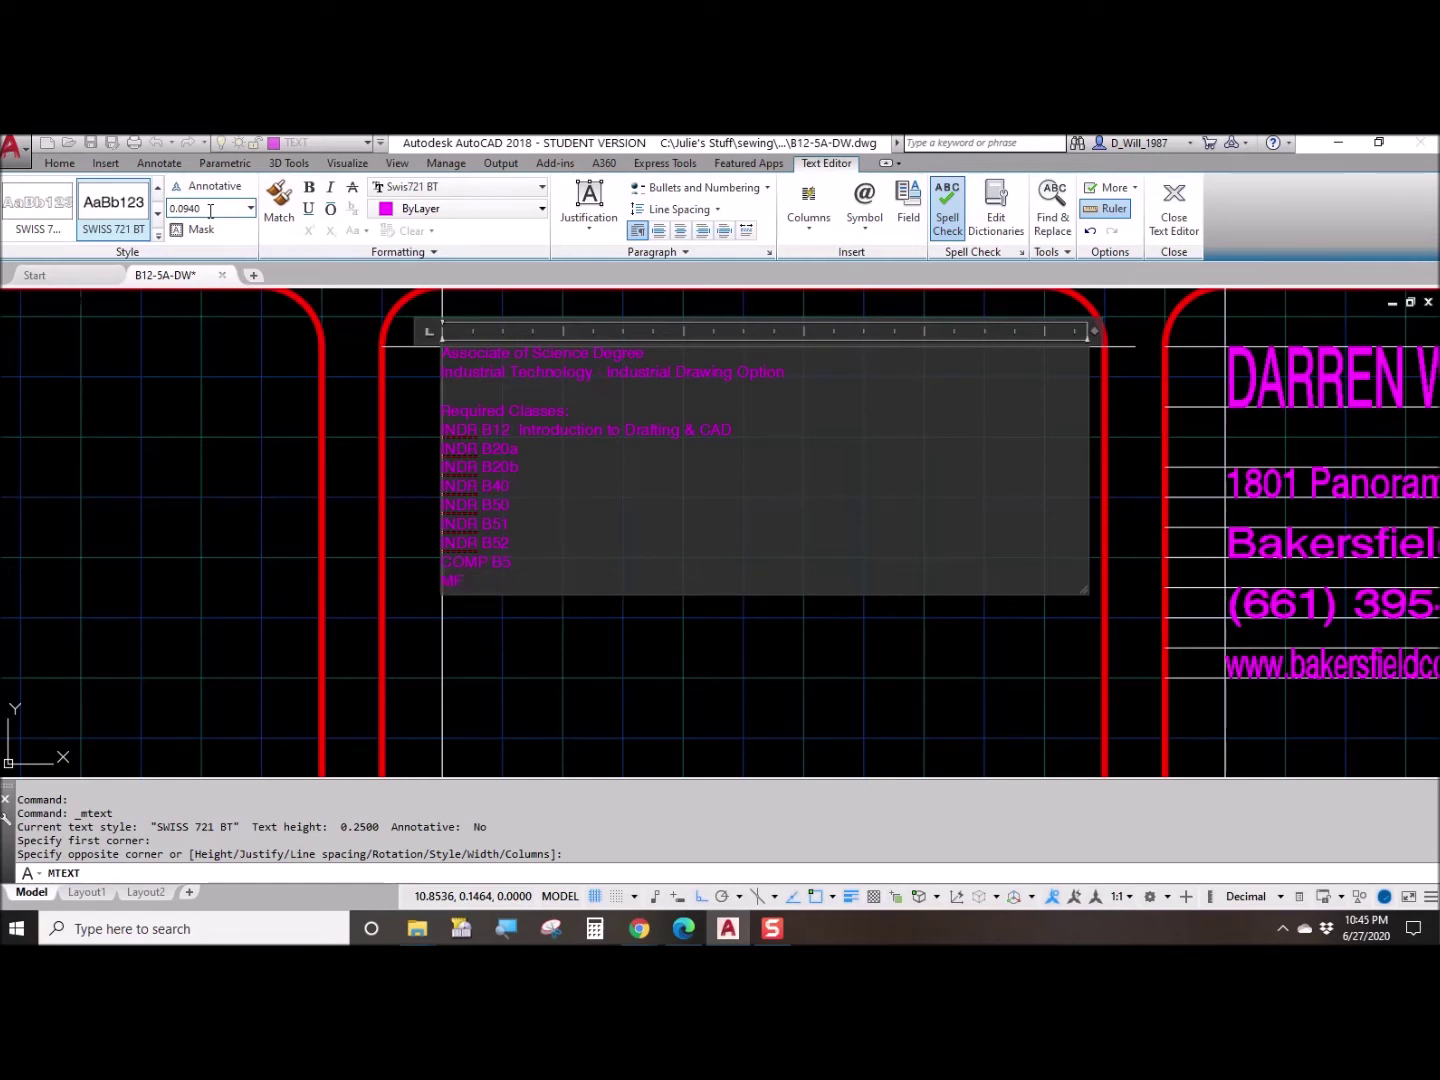
text(GT B1)
text(ab)
key(Return)
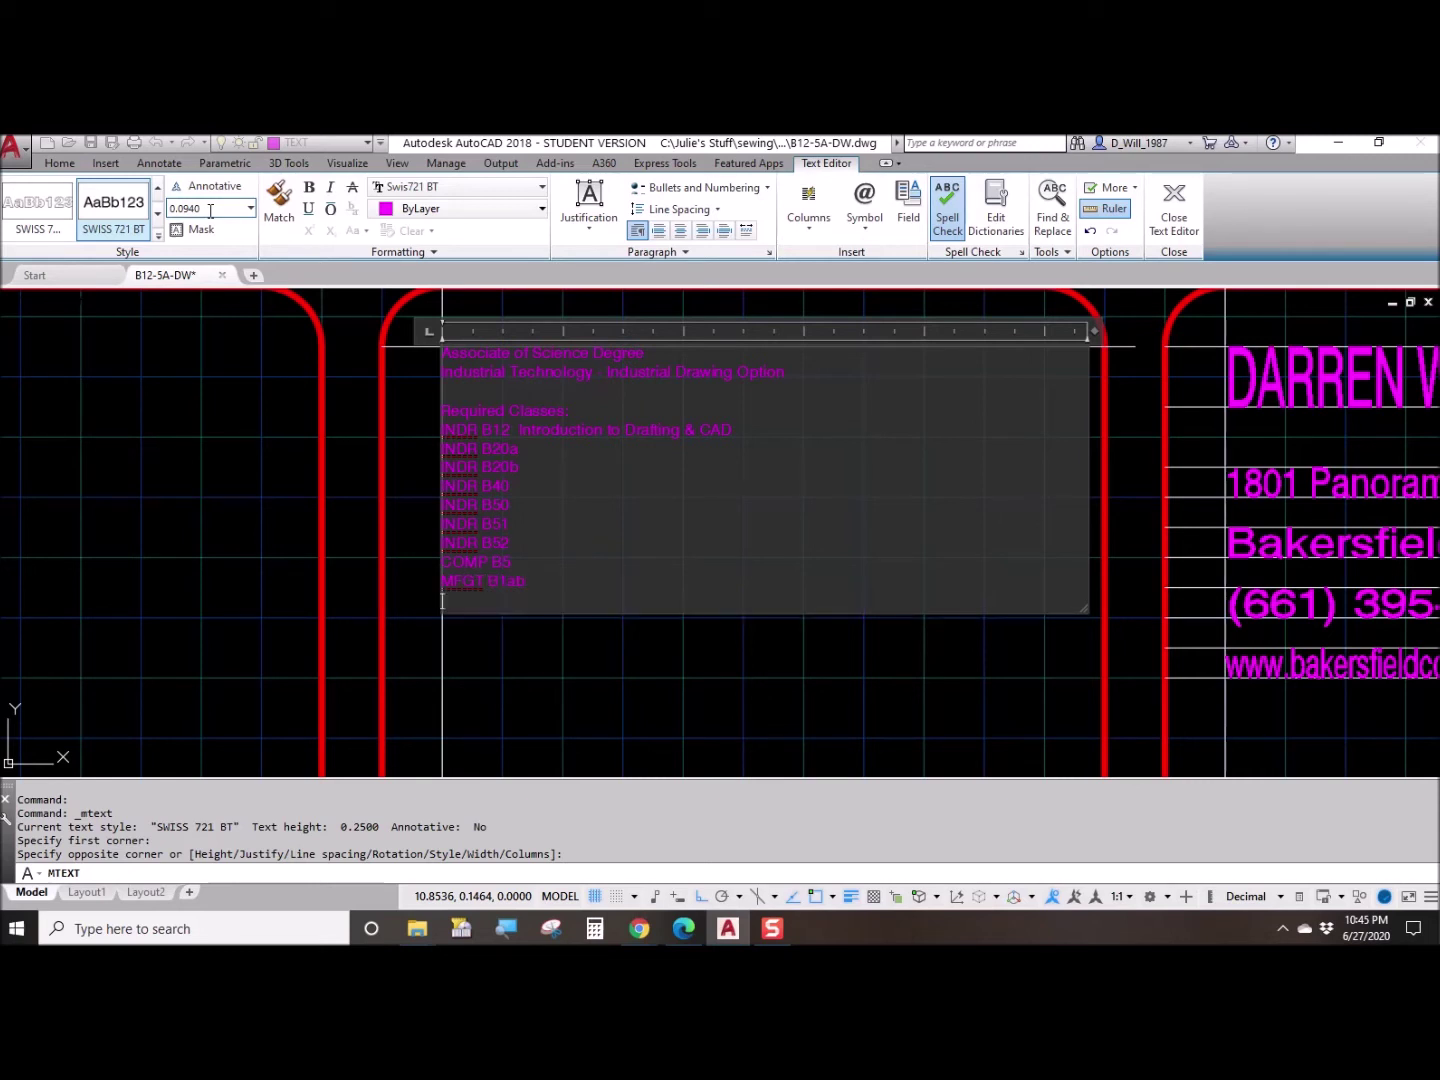
text(WOOD B2)
key(Return)
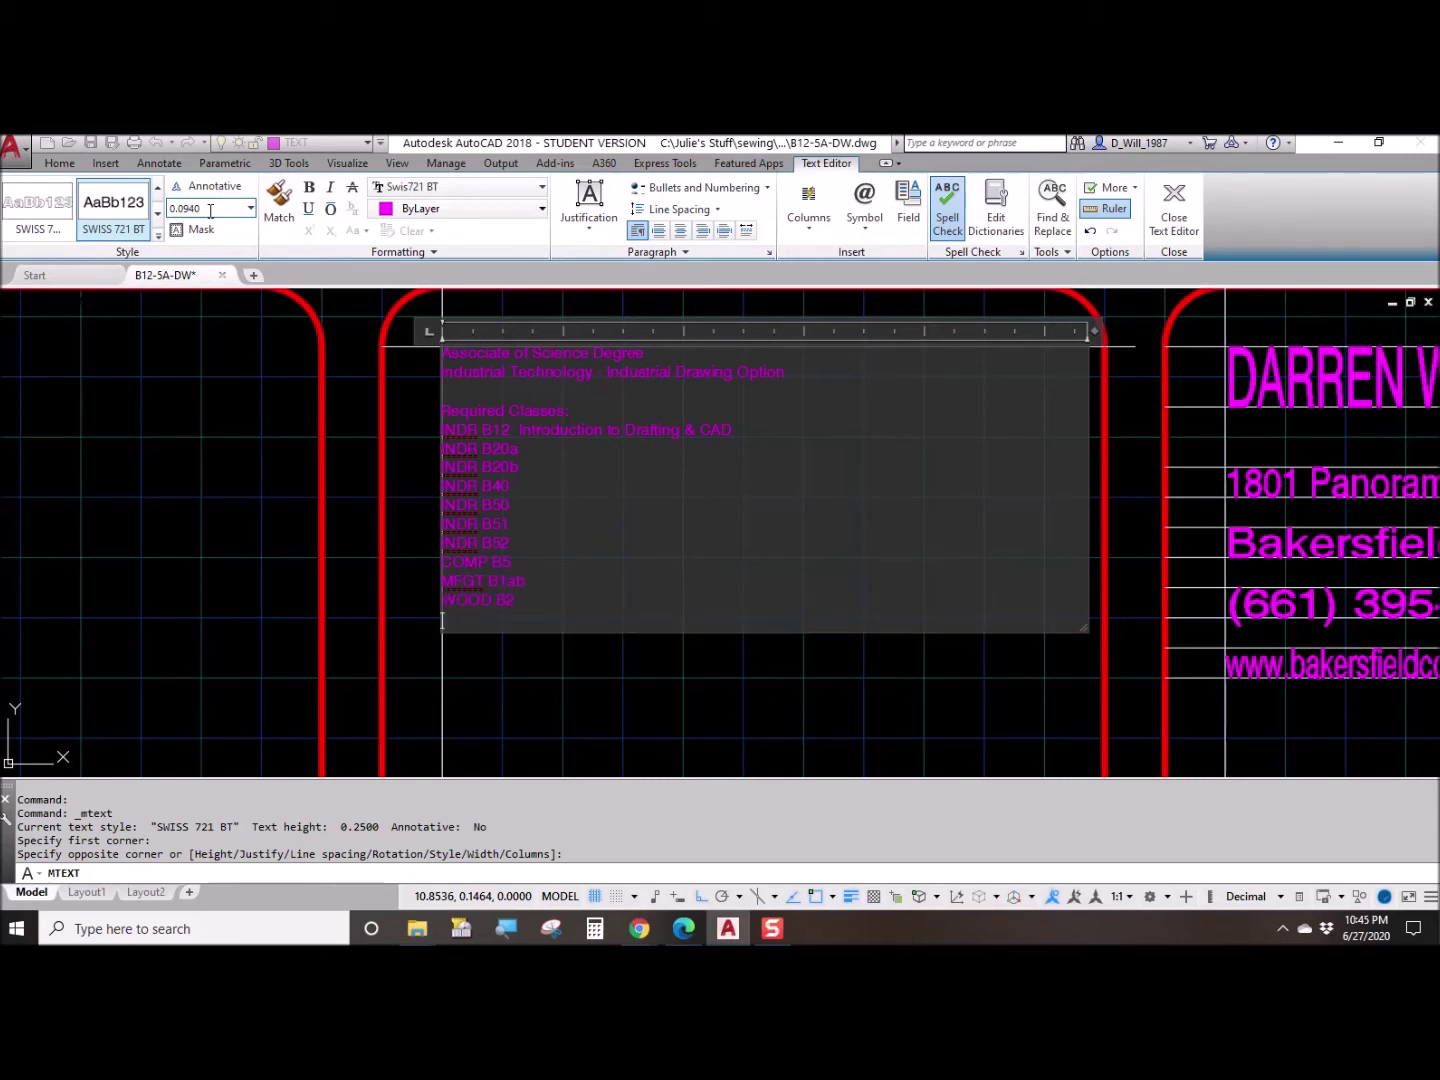
- After a blank line, add an ELECTIVES heading listing ENGR 24, WELD B1a and WELD B1b
key(Return)
text(ELECTIVES)
key(Return)
text(GR 24)
key(Return)
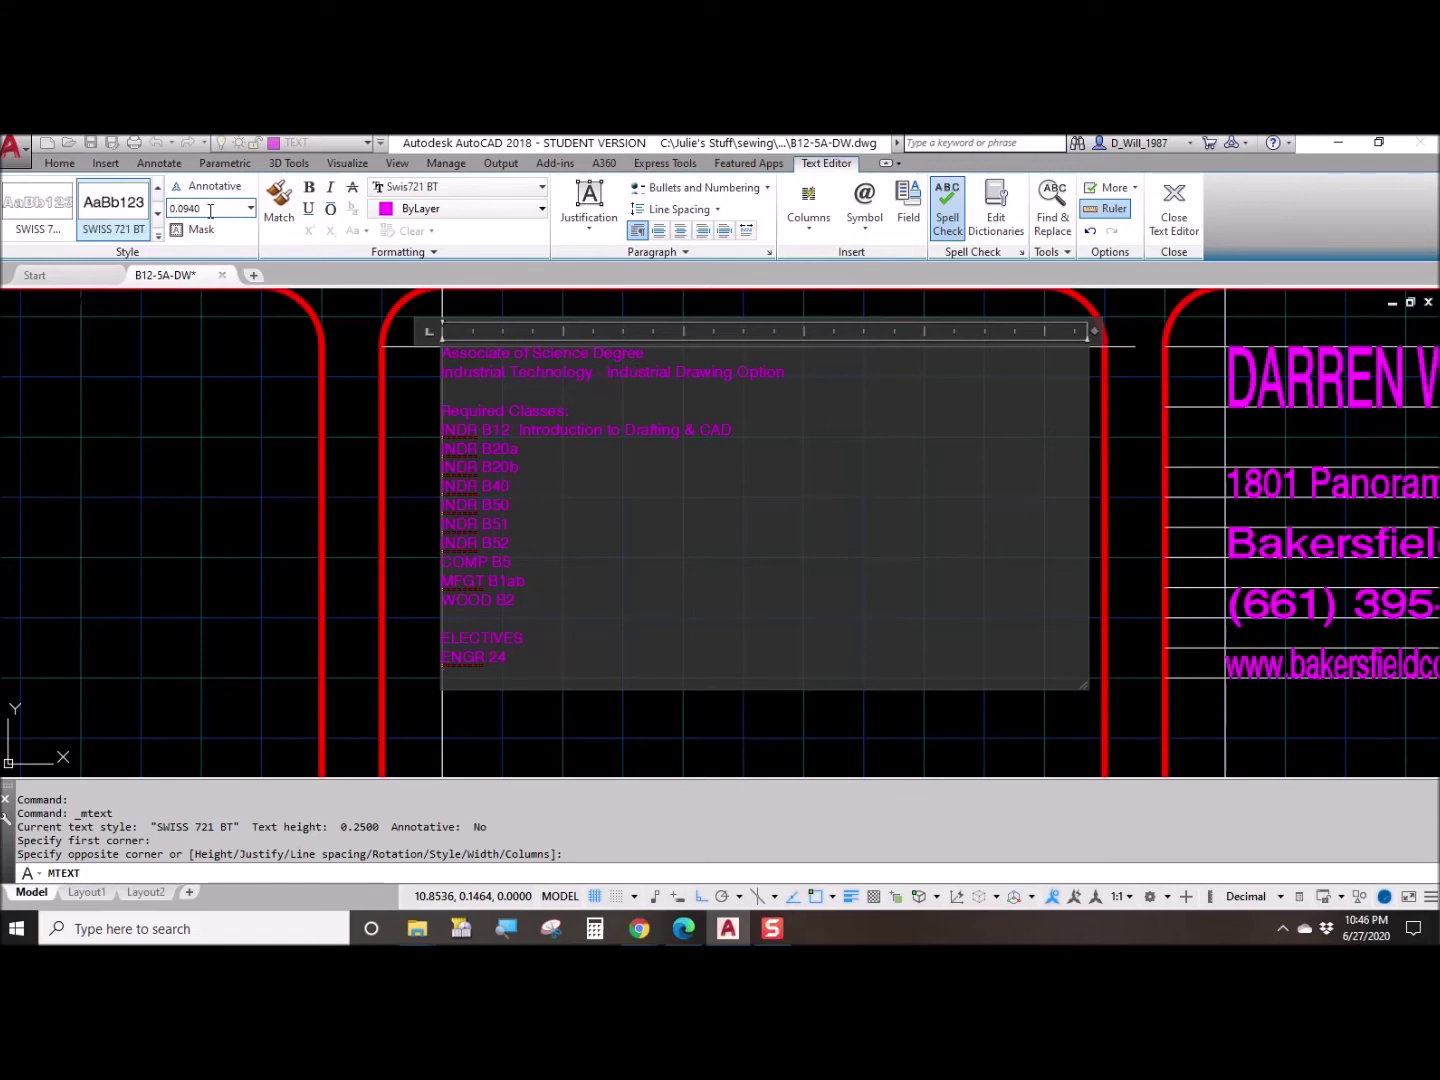
text(WELD B1a)
key(Return)
text(WLED)
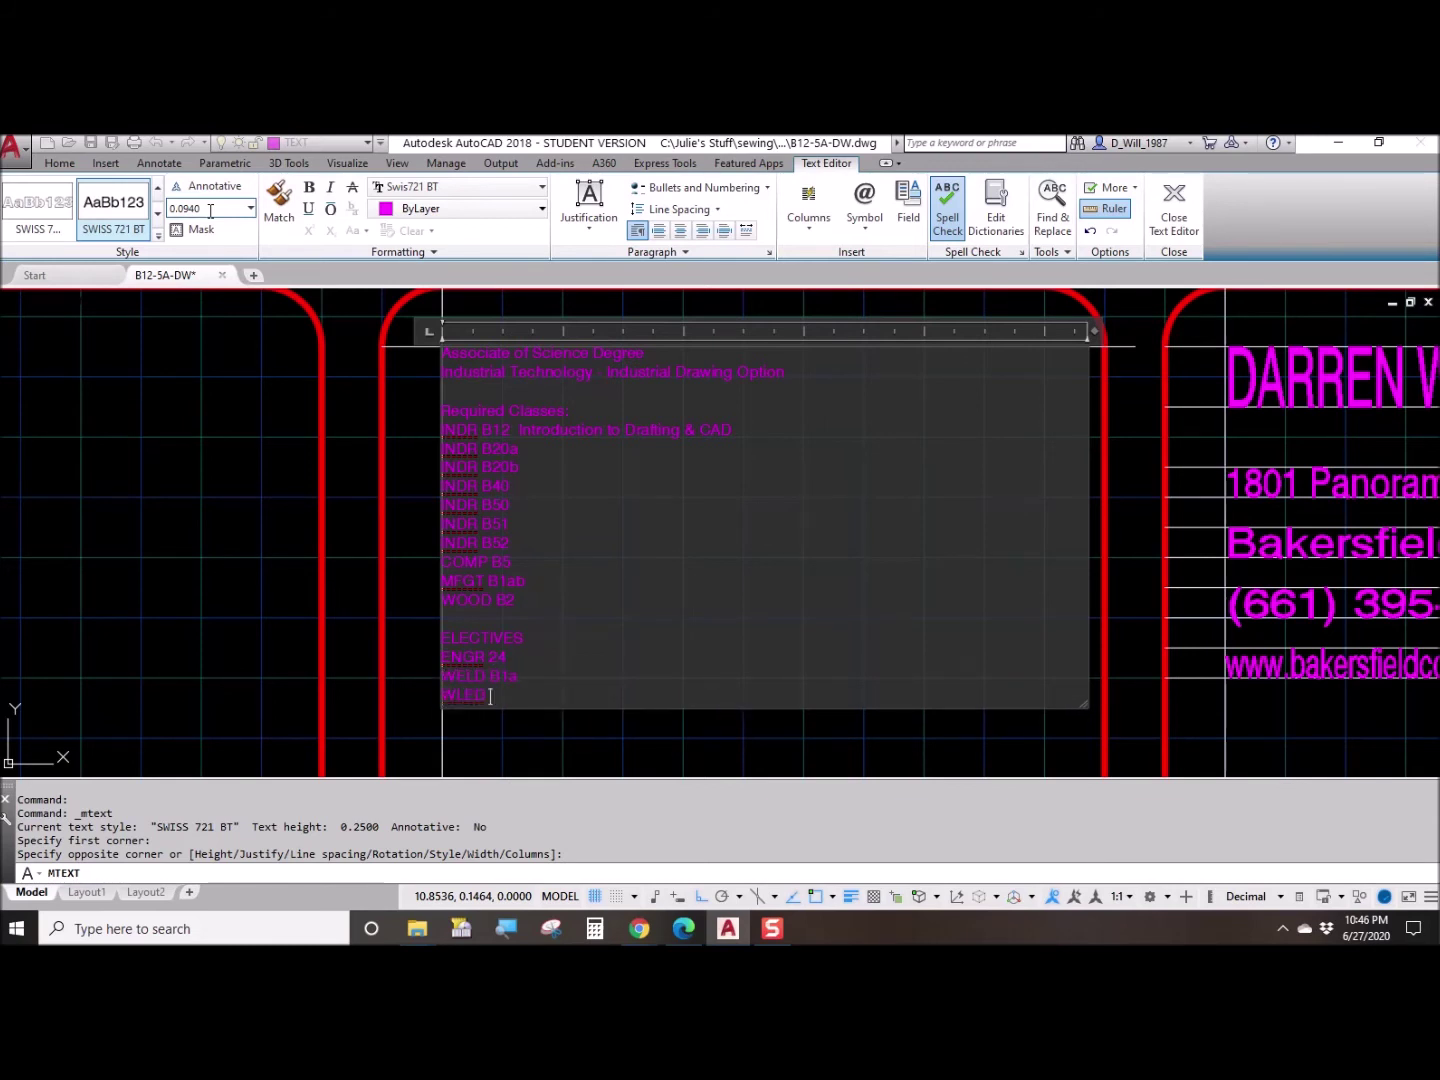
key(BackSpace)
key(BackSpace)
key(BackSpace)
text(LD B1b)
key(Return)
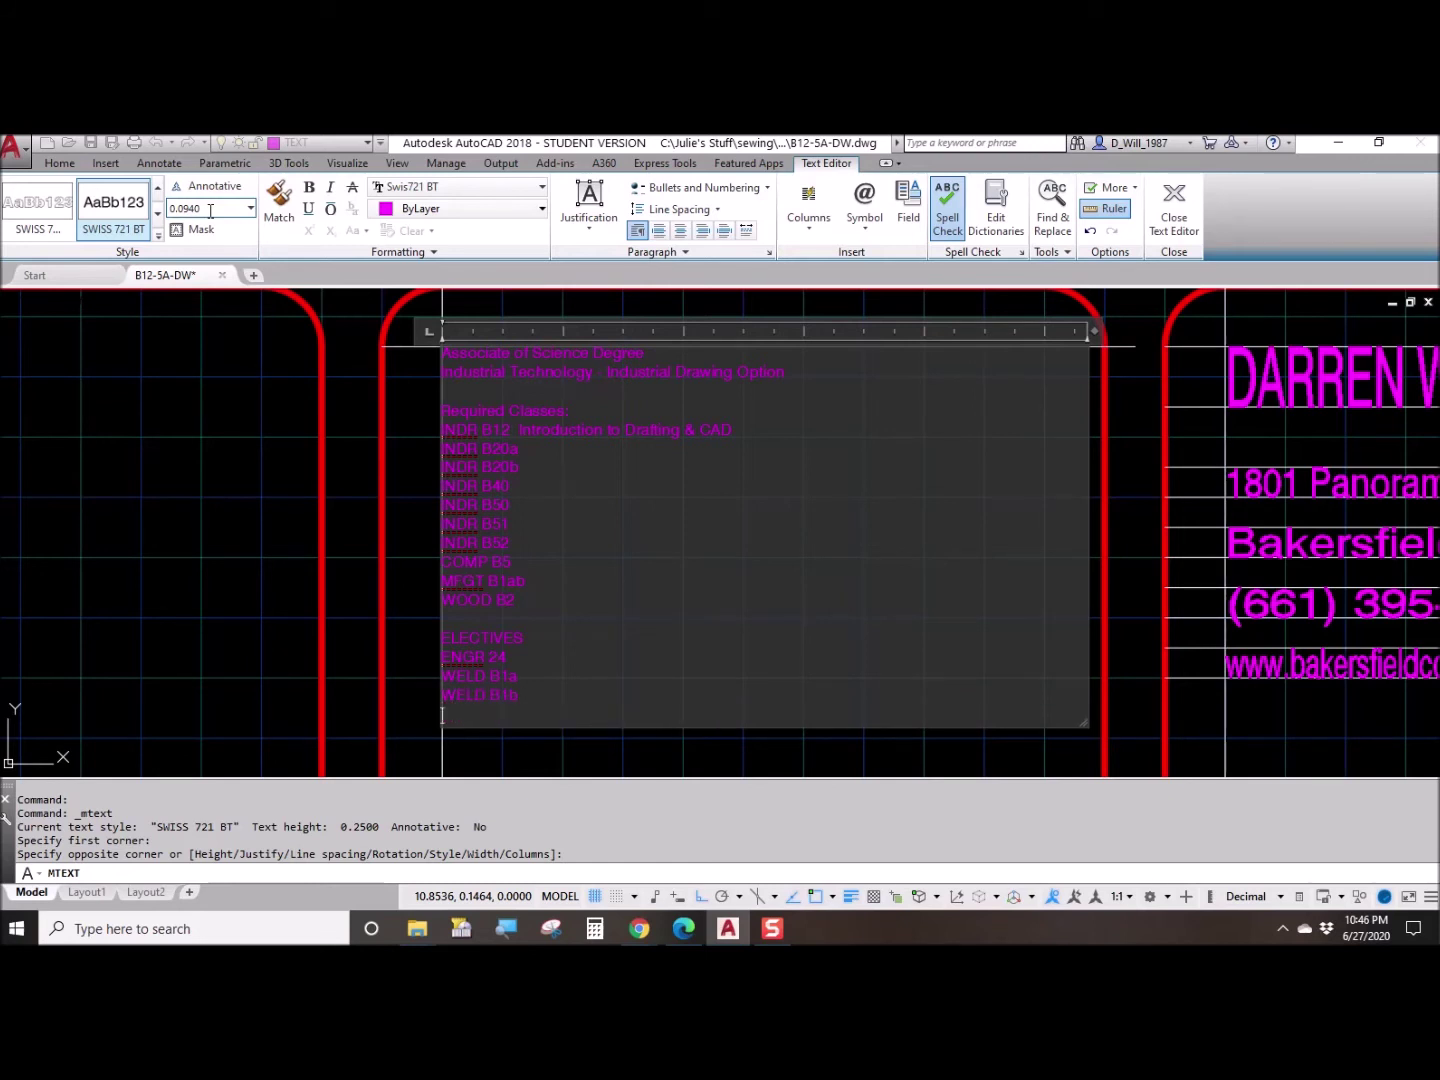
click(548, 447)
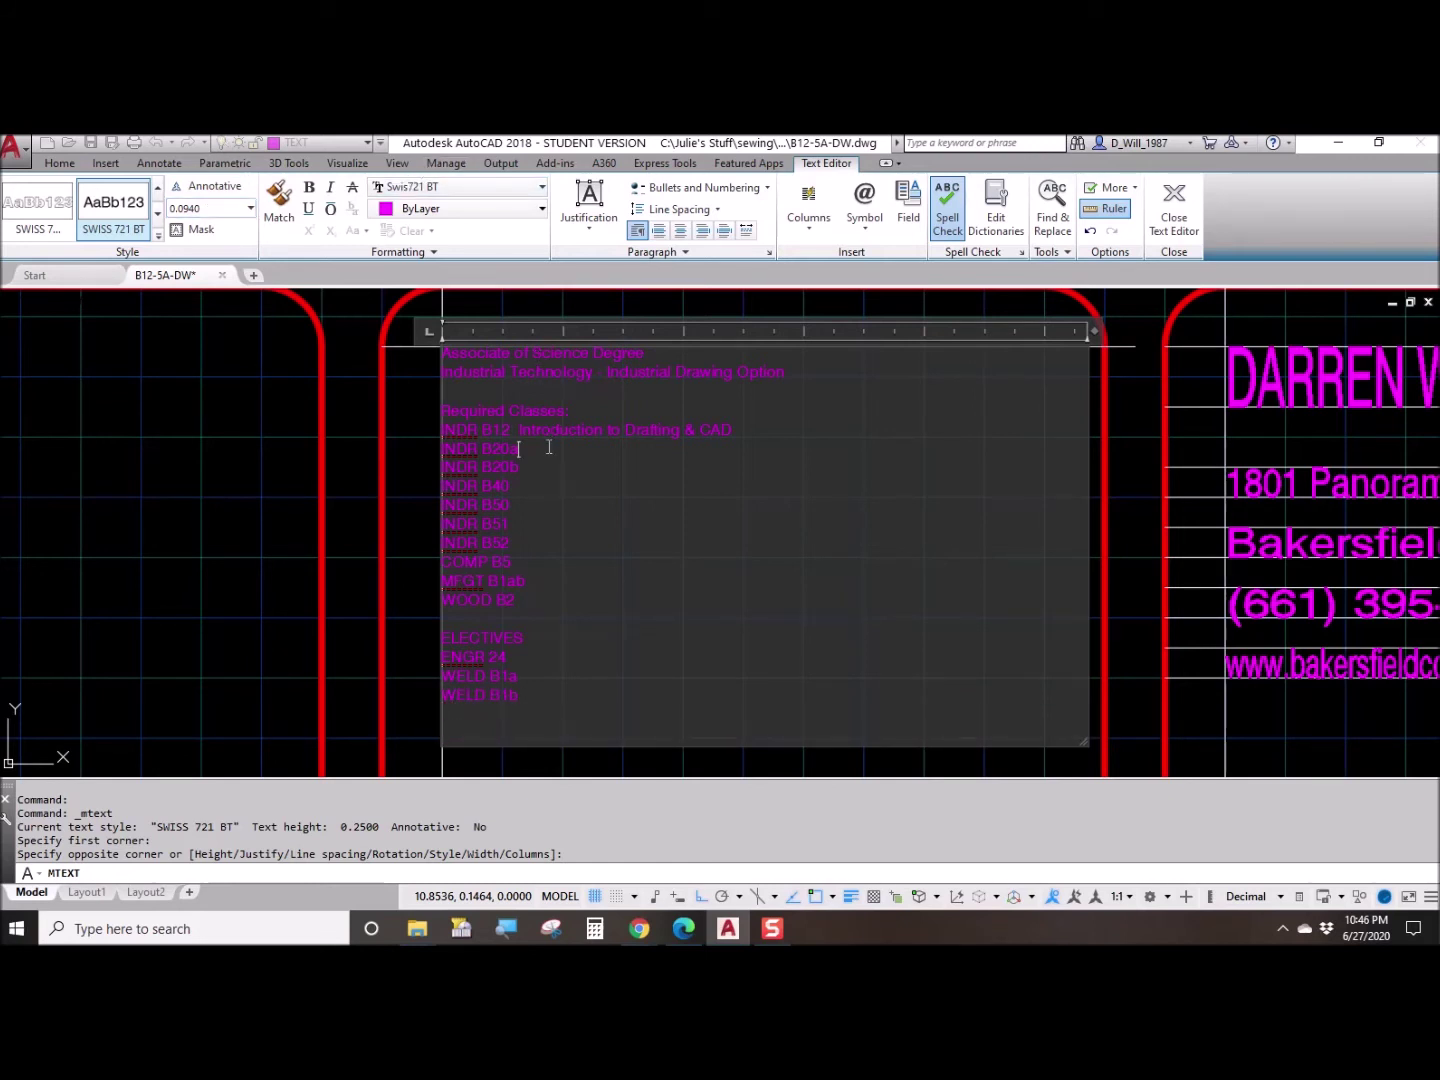
- Title INDR B20a and INDR B20b 'Computer Aided Drafting & Design'
text(Computer Aided Drafting & Design)
key(BackSpace)
key(Left)
key(Left)
key(Left)
key(Left)
key(Left)
key(Left)
key(Left)
click(582, 469)
drag(783, 445, 528, 447)
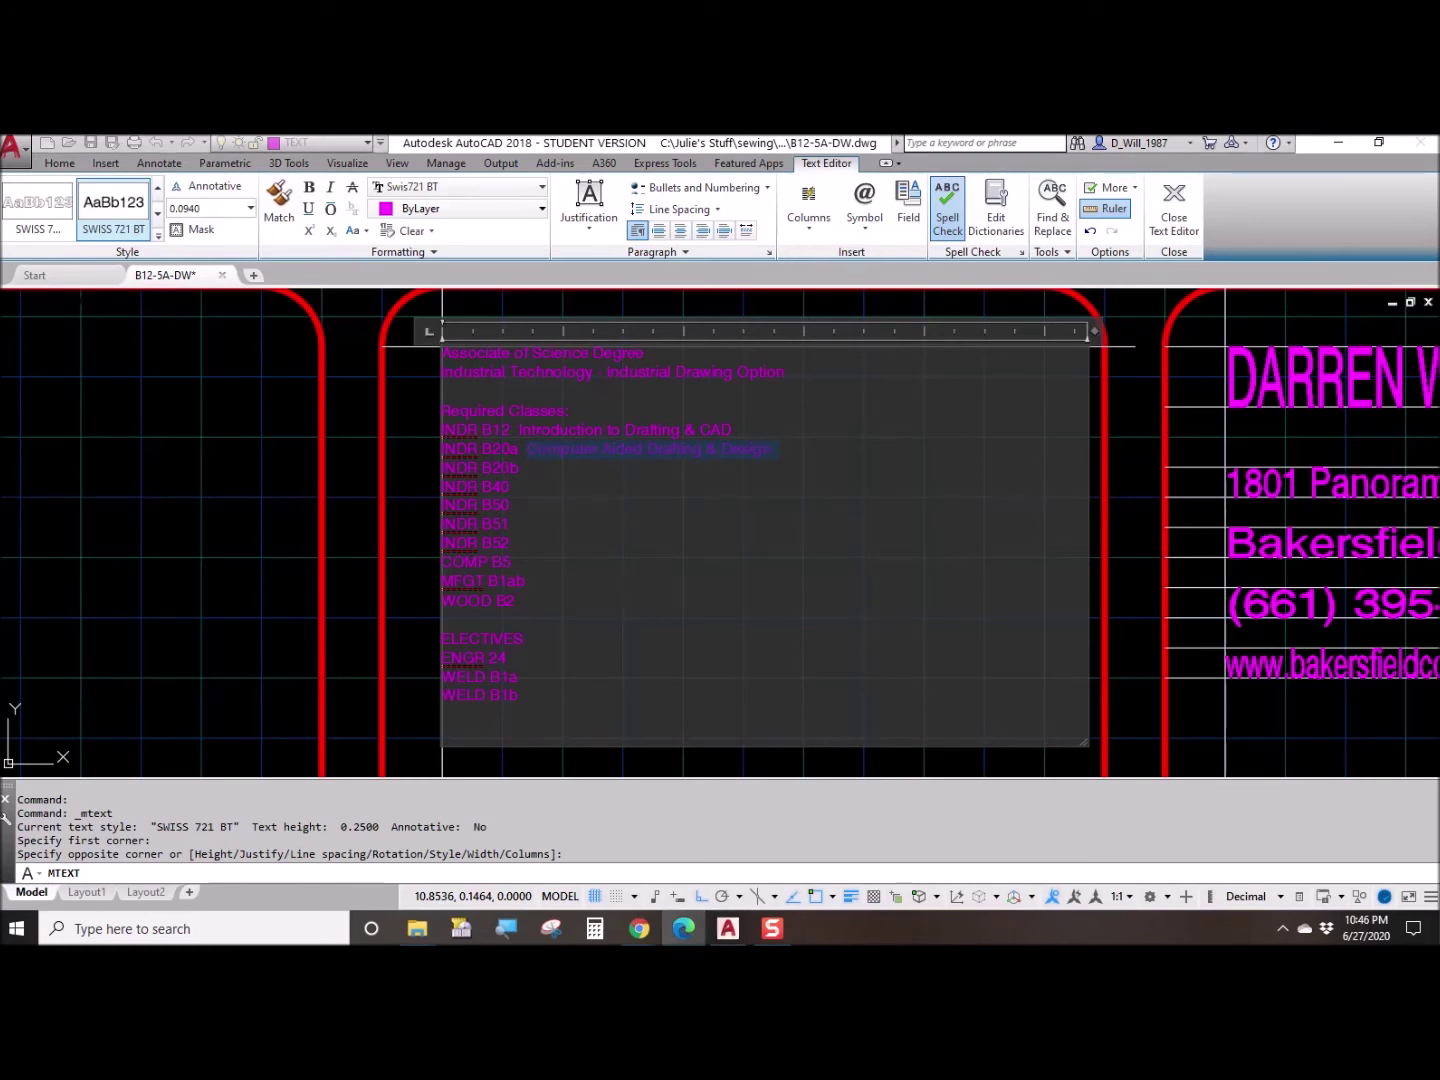
click(541, 468)
text(Computer Aided Drafting & Design)
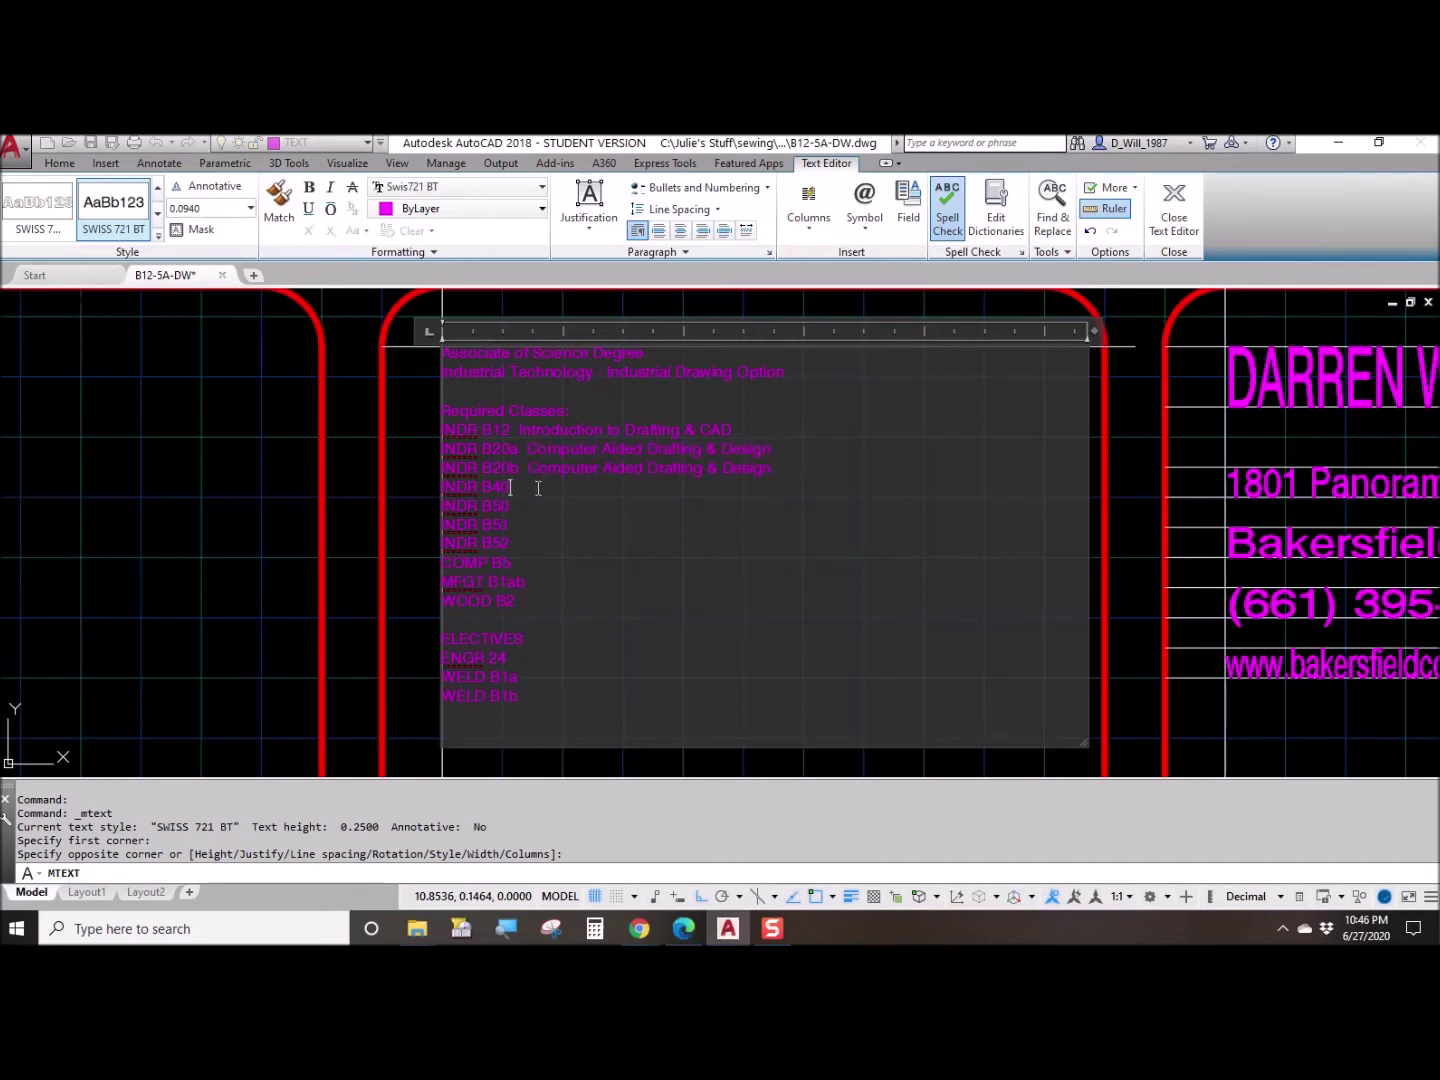
- Add the 'Modeling Fundamentals' course title and title INDR B50 'Process Piping'
text(Py)
text(metric Mpode)
key(BackSpace)
key(BackSpace)
key(BackSpace)
text(odeling Fundamentals)
key(Down)
text(Elec)
key(BackSpace)
key(BackSpace)
text(Process Piping)
- Title INDR B51 'Electrical Design' and INDR B52 'Civil Drafting & GIS'
key(Down)
text(Electrical Design)
key(Down)
text(Civil Drafting & GIS)
- Expand the INDR B52 title to 'Civil Drafting & Geographic Information Systems (GIS)'
key(Left)
key(Left)
key(Left)
text(geographic informatiion)
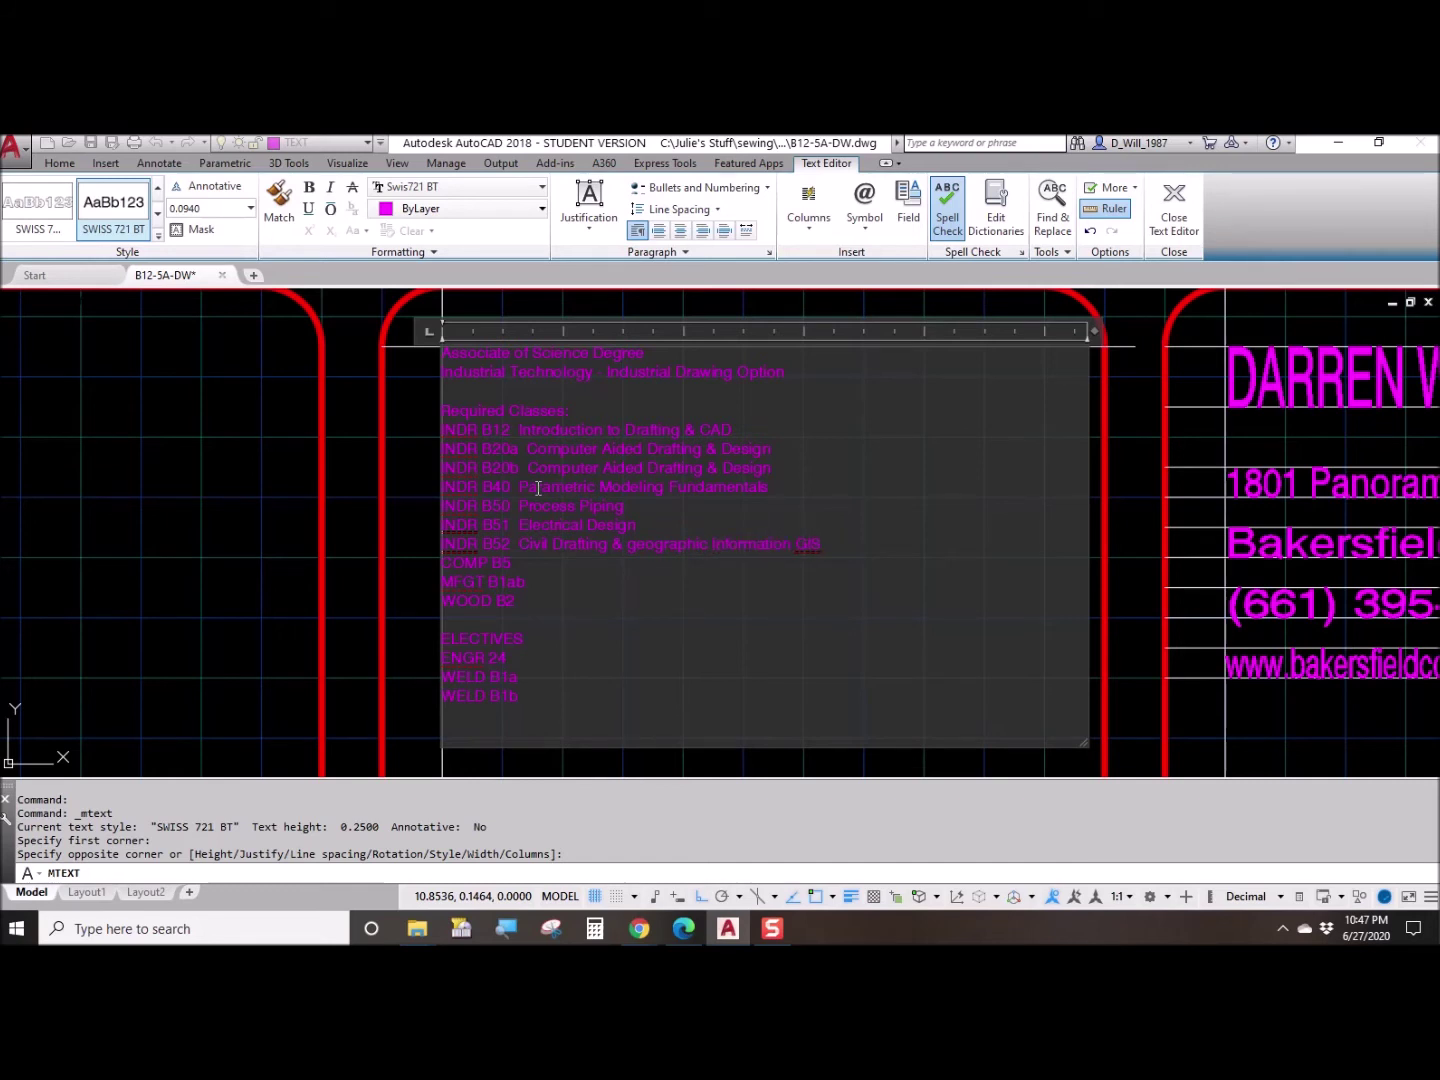
key(ctrl+Left)
key(ctrl+Left)
key(Delete)
text(G)
key(Right)
key(Right)
key(Right)
key(Right)
key(Right)
key(Right)
- Title COMP B5 'Introduction to Microsoft Office', MFGT B1ab 'Machine Tool Processes', and WOOD B2's cabinetmaking course
key(Right)
key(Right)
key(Right)
key(Left)
text(()
key(BackSpace)
text(Systems ()
key(Right)
text())
key(Down)
text(Introduction tioo Microsoft off)
key(Left)
key(Left)
key(Left)
key(Left)
key(Left)
key(BackSpace)
text(O)
key(Right)
key(Right)
key(Down)
text(Machine Tool Processes)
key(Down)
text(re and Cabinetmak)
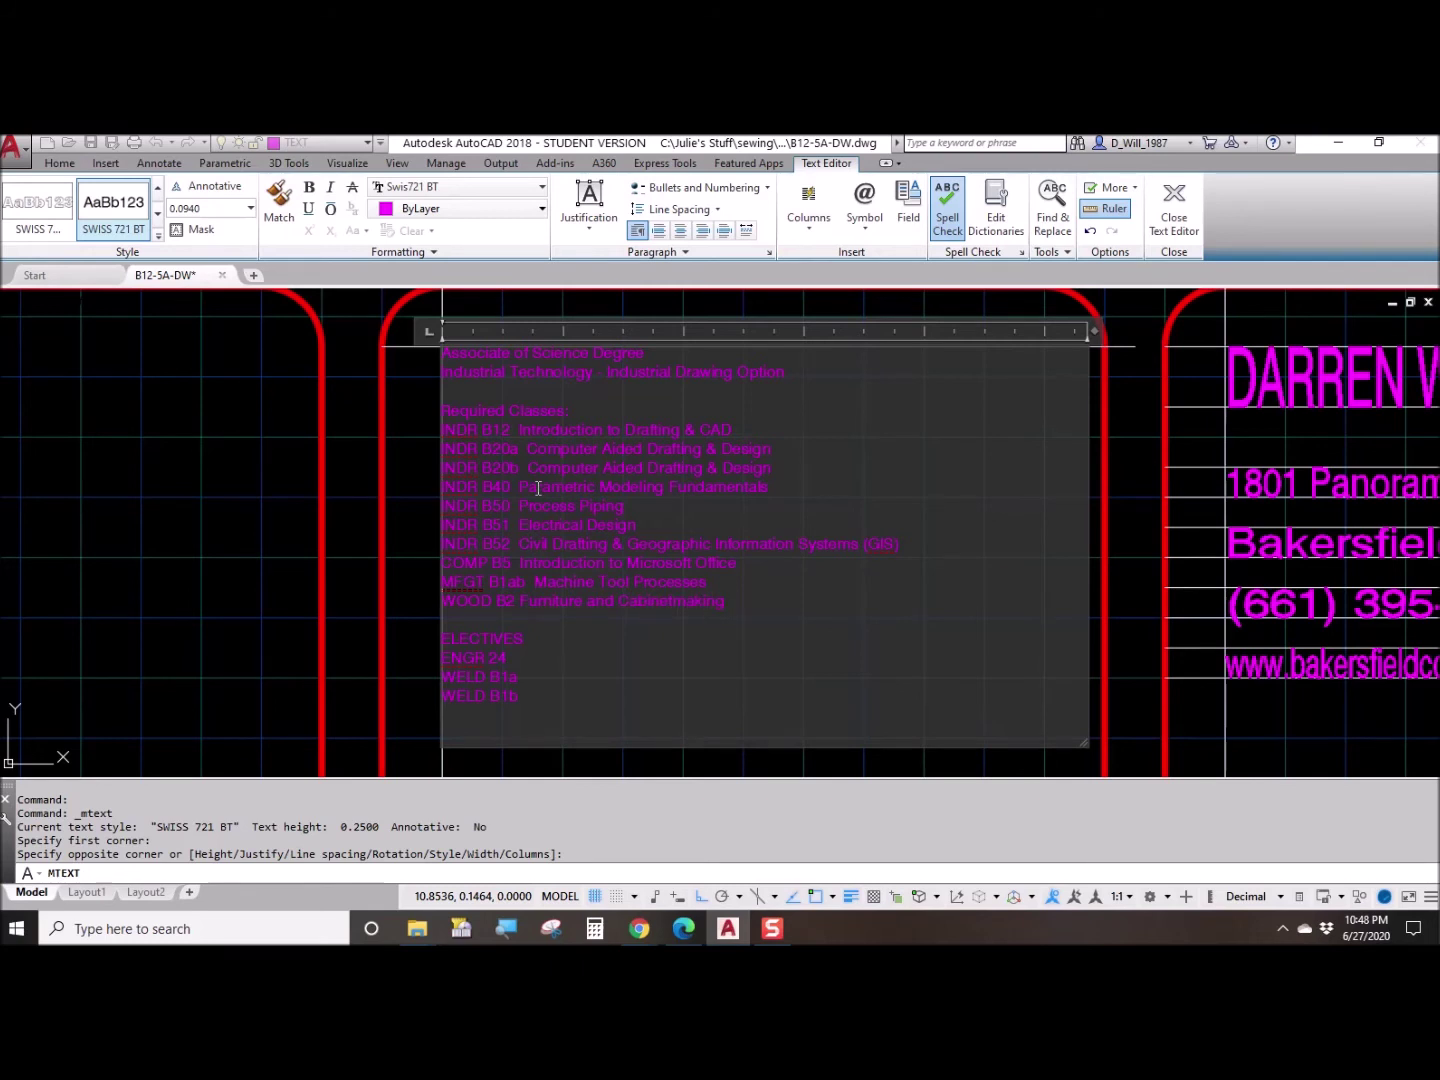
- Title ENGR 24 'Engineering Graphics' and WELD B1a 'Introduction to Oxy-Acetylene Welding & Cutting'
key(Right)
key(Right)
key(Right)
text(Engineering Gr)
text(aphics WELD B1a Into)
text(rduction to Oxy-Ace)
text(tyle)
text(ne)
key(BackSpace)
text(lding & Cutting)
right_click(554, 678)
click(692, 281)
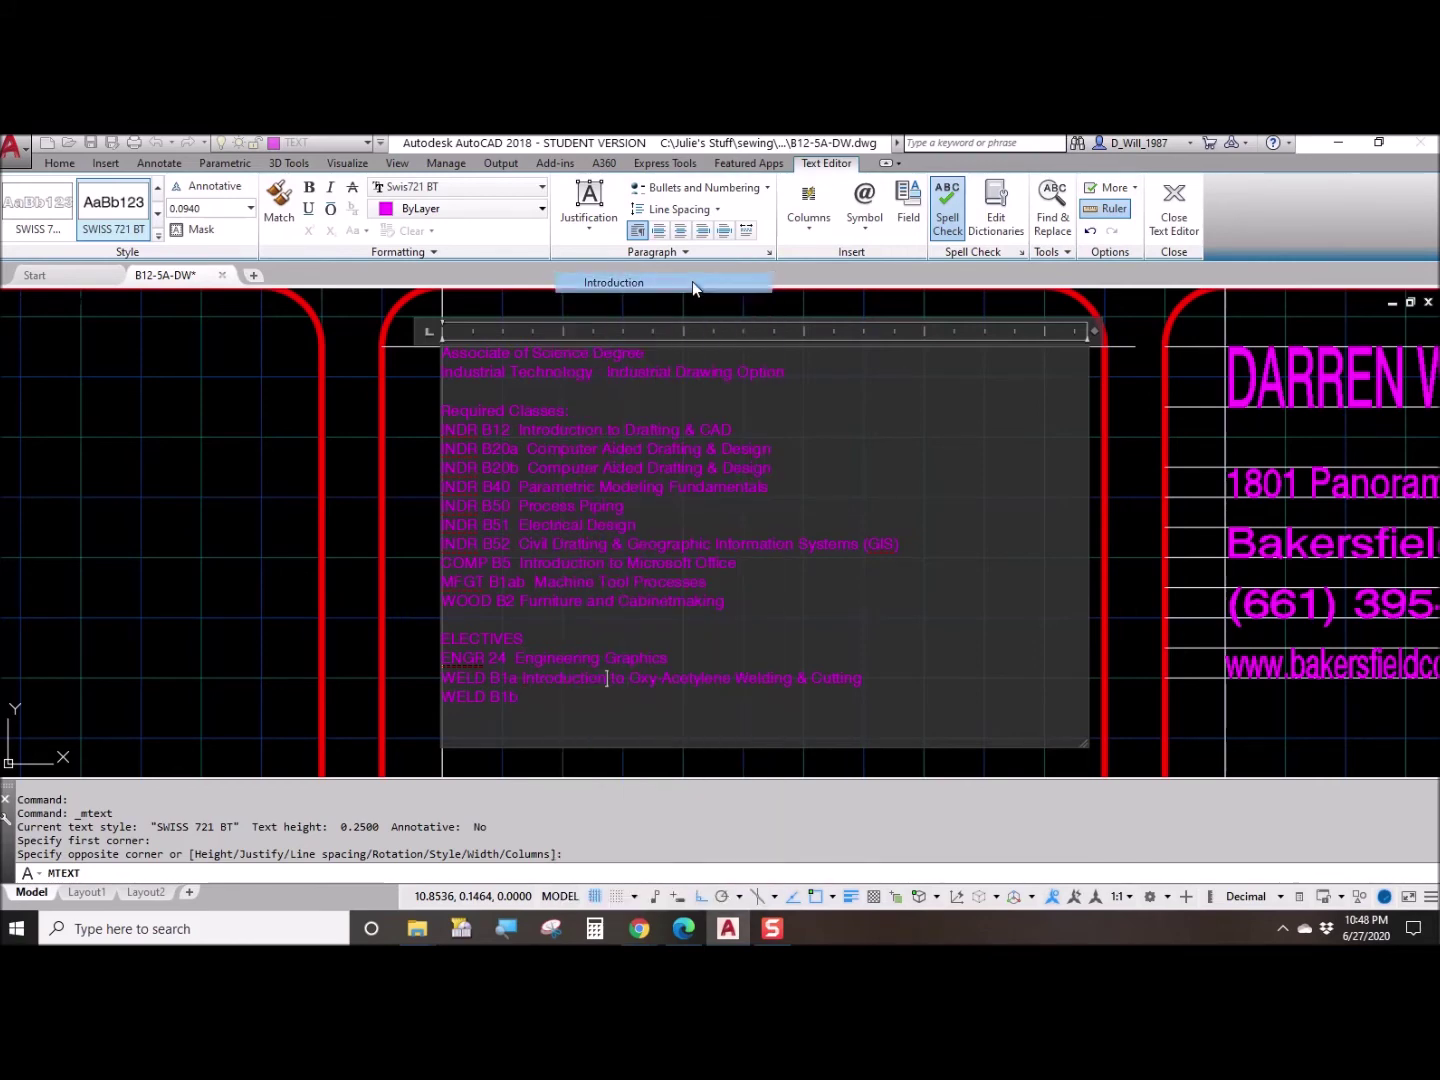
- Title WELD B1b 'Introduction to Welding Processes' and append '(3 units)' to INDR B12
click(563, 703)
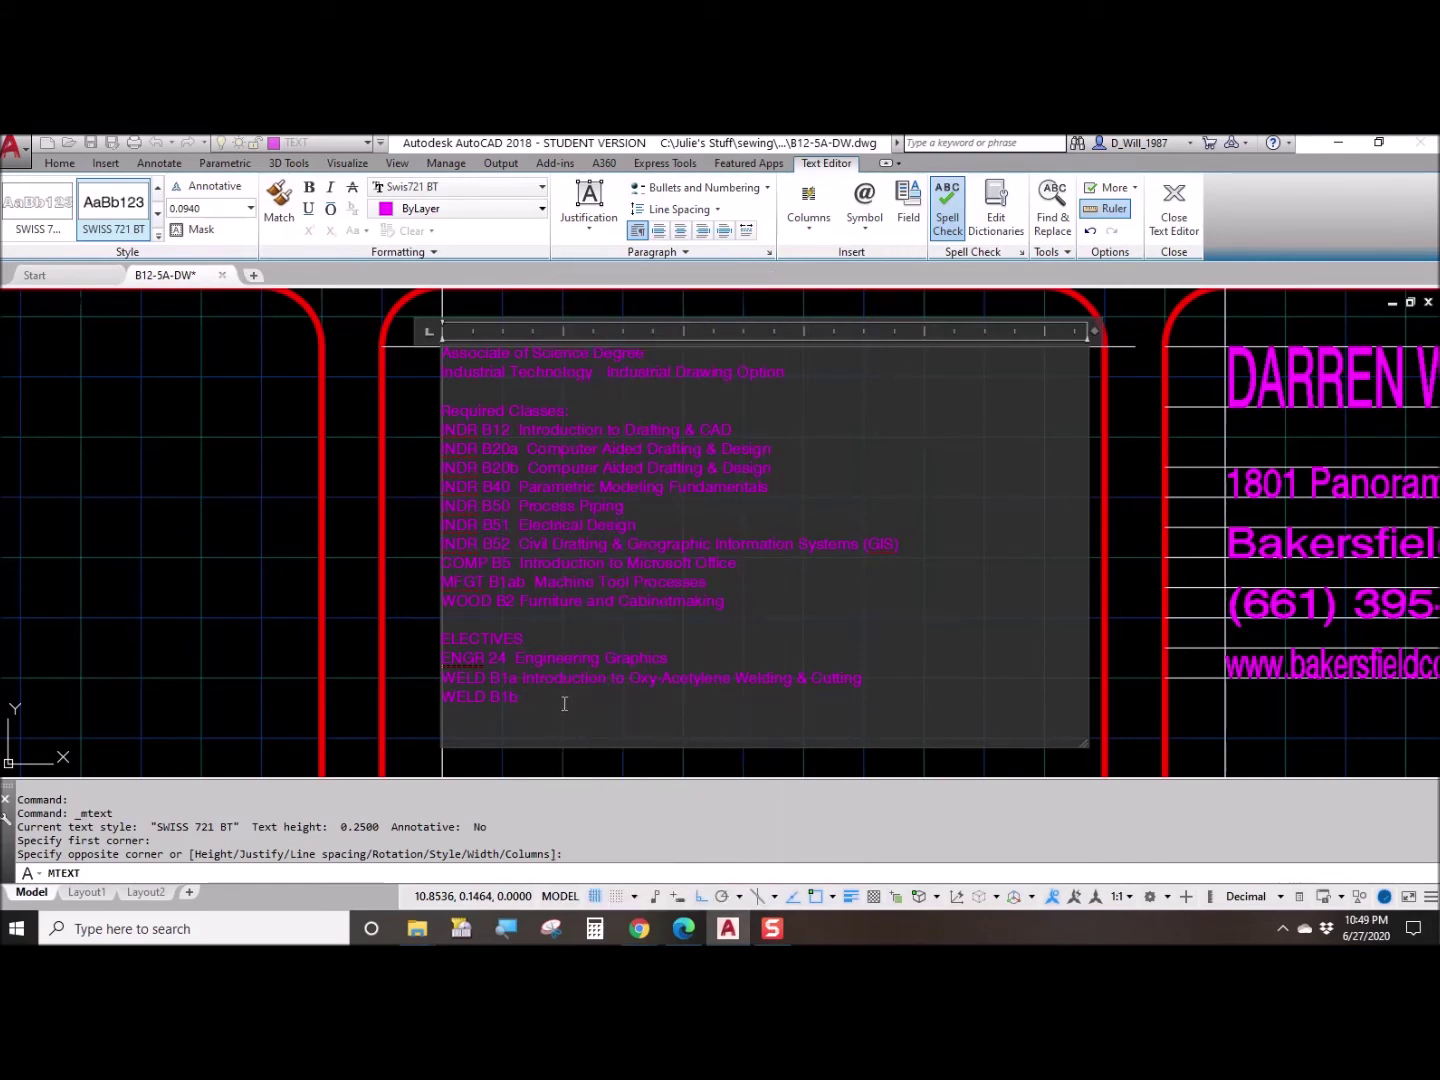
text(Introduction to Welding Processes)
click(786, 432)
text((3 Unit)
key(BackSpace)
key(BackSpace)
key(BackSpace)
text(units)
- Copy '(3 units)' and append it to INDR B20a, INDR B20b and INDR B40
drag(795, 431, 736, 431)
key(ctrl+c)
click(803, 450)
key(ctrl+v)
key(Return)
click(788, 485)
key(ctrl+v)
key(Return)
click(770, 525)
key(ctrl+v)
key(Return)
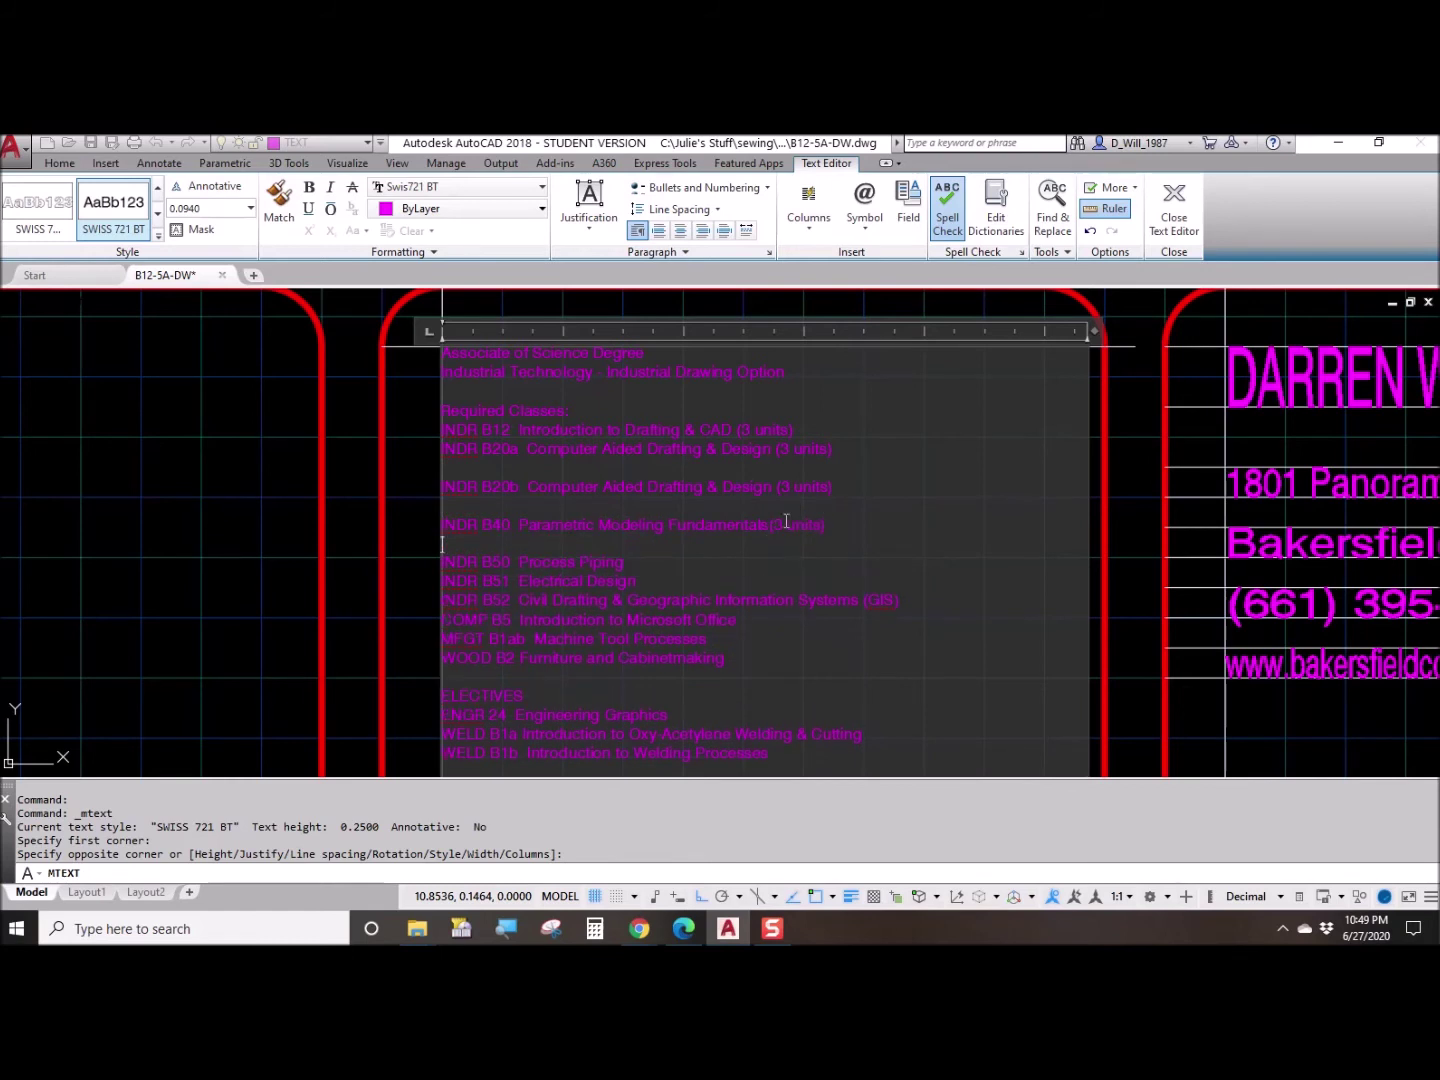
- Append '(3 units)' to INDR B50, INDR B51 and INDR B52
click(669, 562)
key(ctrl+v)
key(Return)
click(662, 599)
key(ctrl+v)
key(Return)
click(906, 638)
key(ctrl+v)
key(Return)
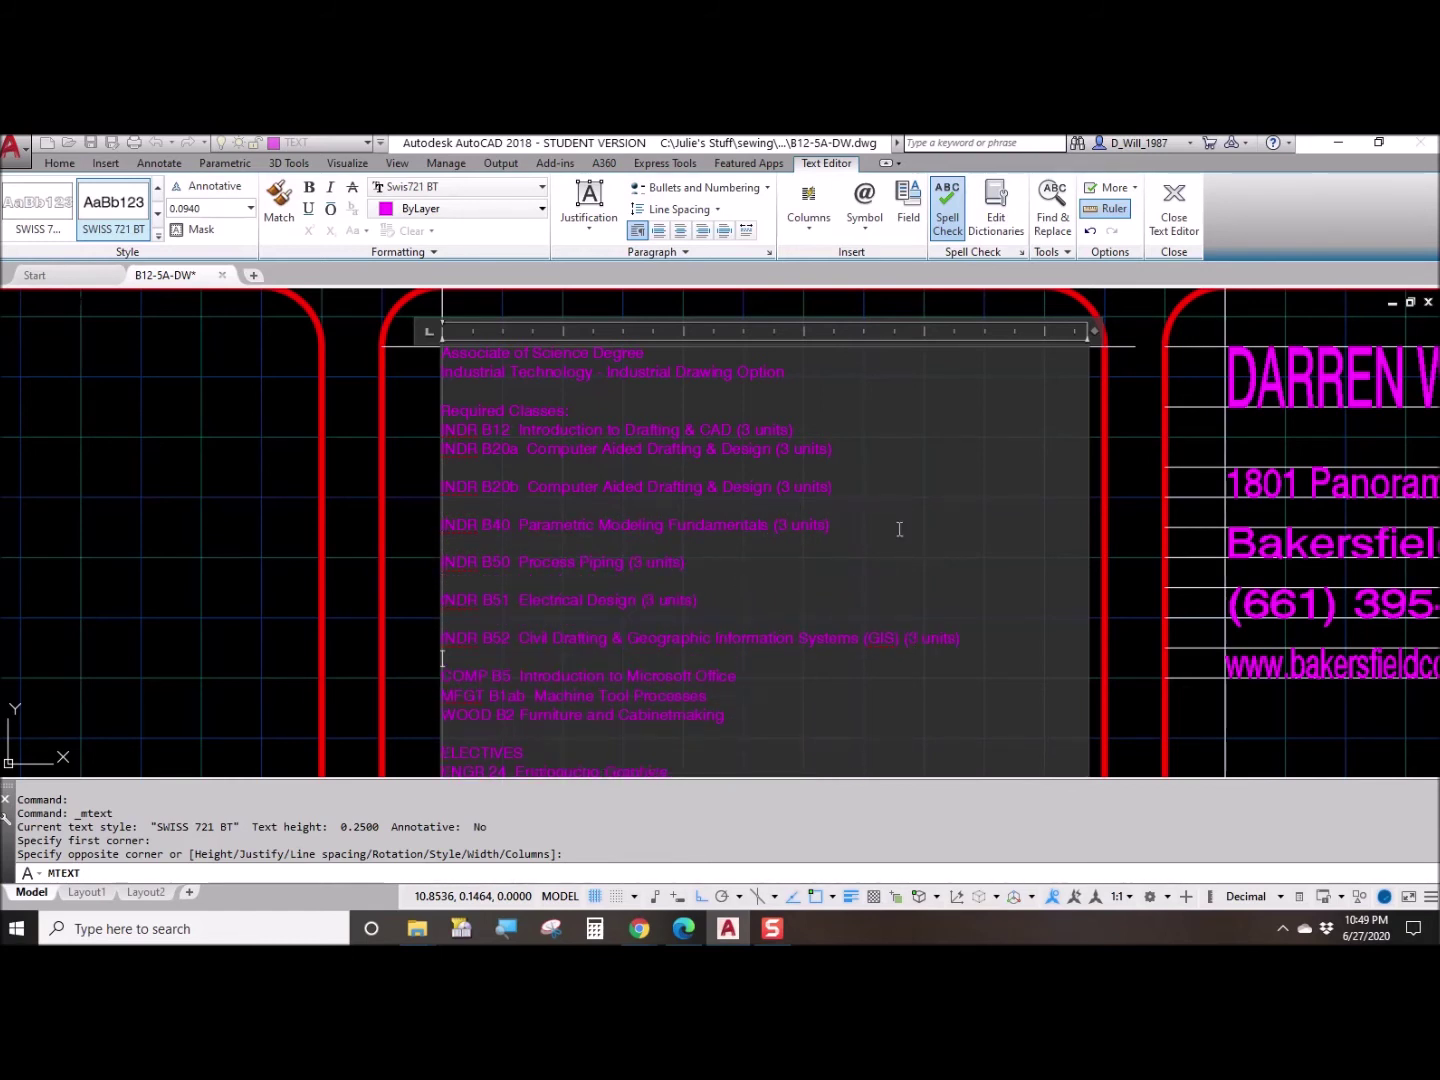
- Remove the blank lines between the course entries
click(571, 467)
key(Delete)
click(515, 491)
key(Delete)
click(478, 510)
key(Delete)
key(Delete)
key(Delete)
click(477, 563)
key(Delete)
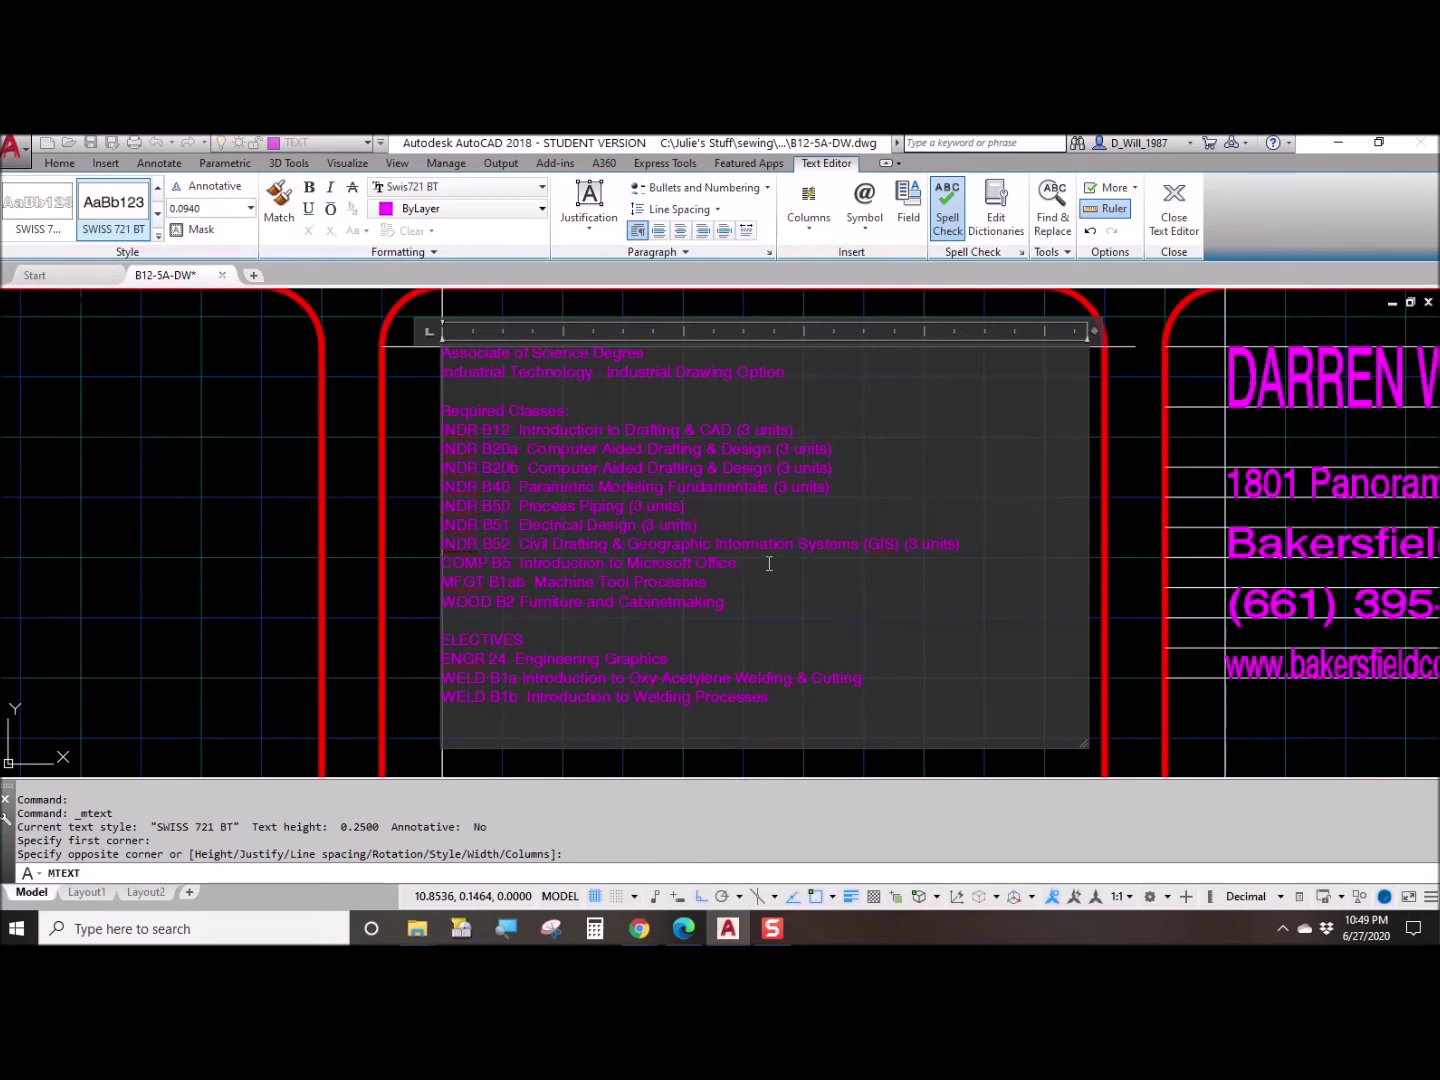
key(ctrl+z)
- Add OR after MFGT B1ab and '(3 units)' to WOOD B2, closing the gap above it
click(736, 615)
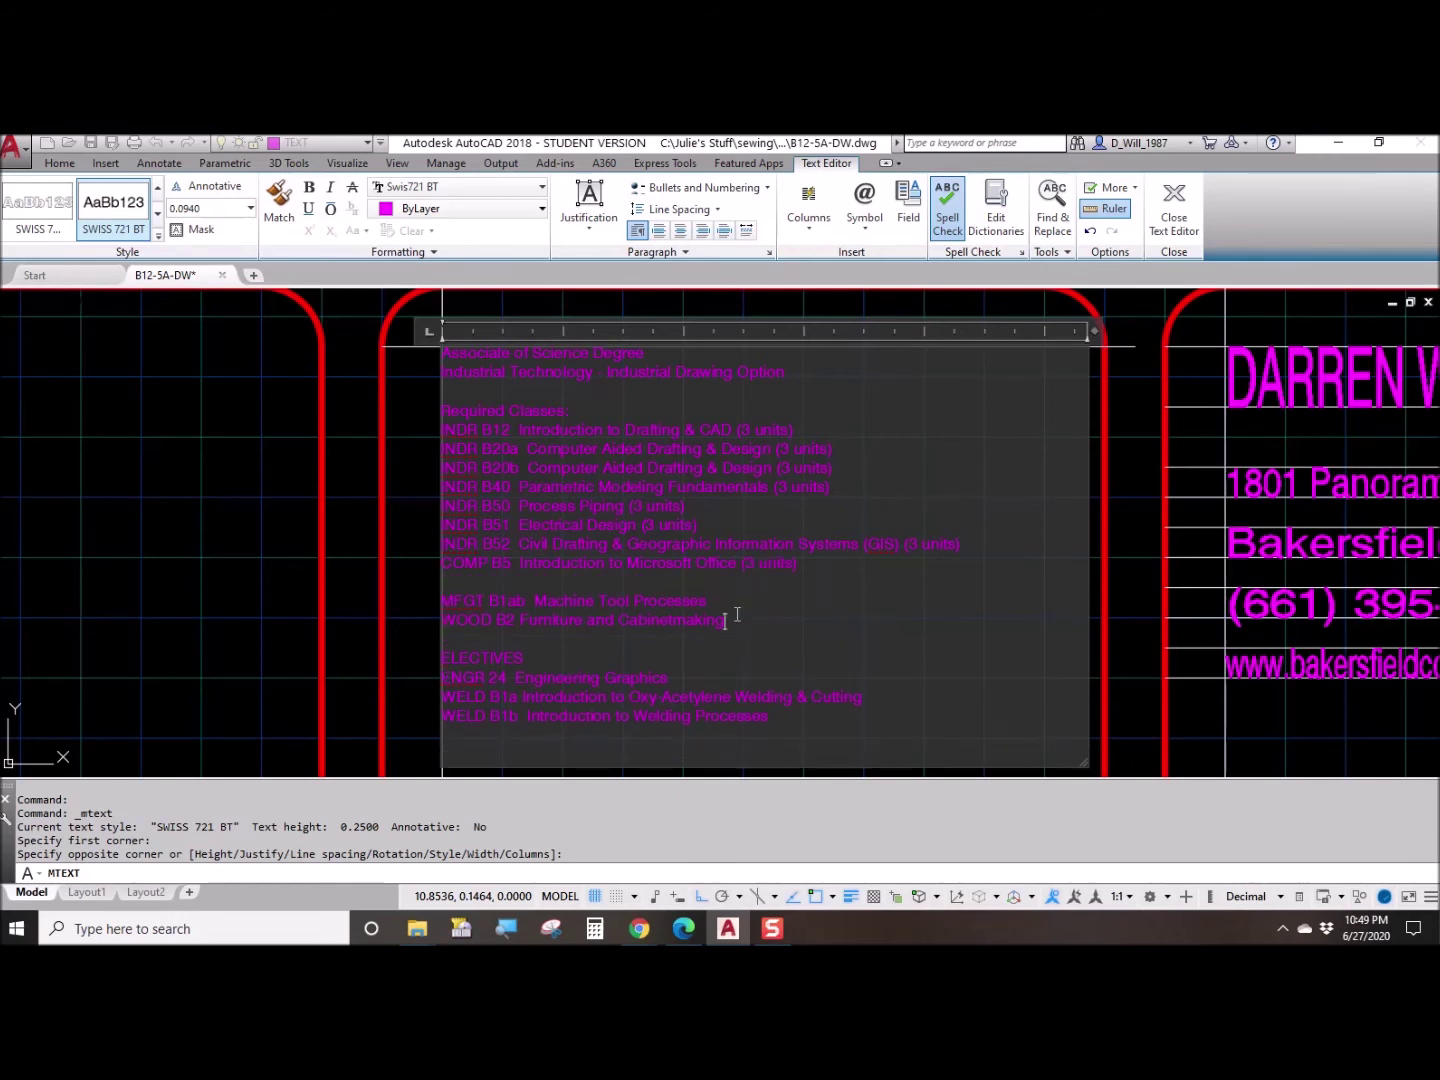
click(744, 606)
key(ctrl+z)
text(OR)
key(Down)
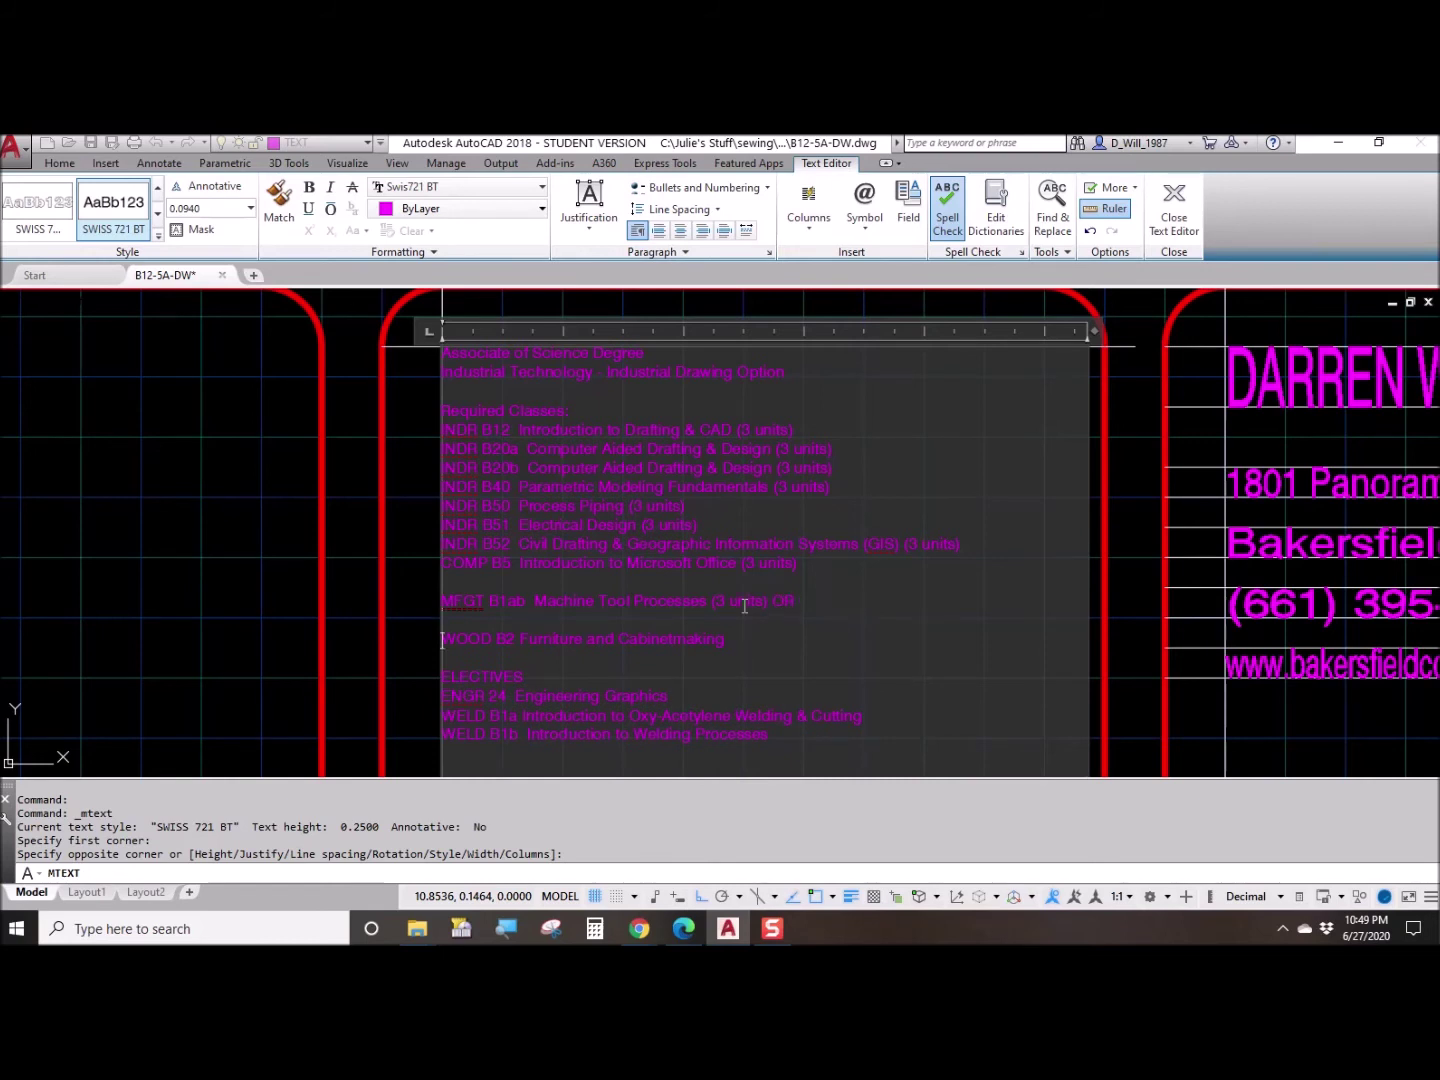
key(End)
key(ctrl+v)
key(Up)
key(Up)
key(BackSpace)
- Give ENGR 24 '(3 units)' and WELD B1a '(2 units)', removing extra blank lines
key(ctrl+v)
key(BackSpace)
key(Up)
key(Up)
key(Up)
key(Up)
key(Up)
key(Delete)
key(Down)
key(Down)
key(Down)
key(Down)
key(Down)
key(Down)
key(ctrl+v)
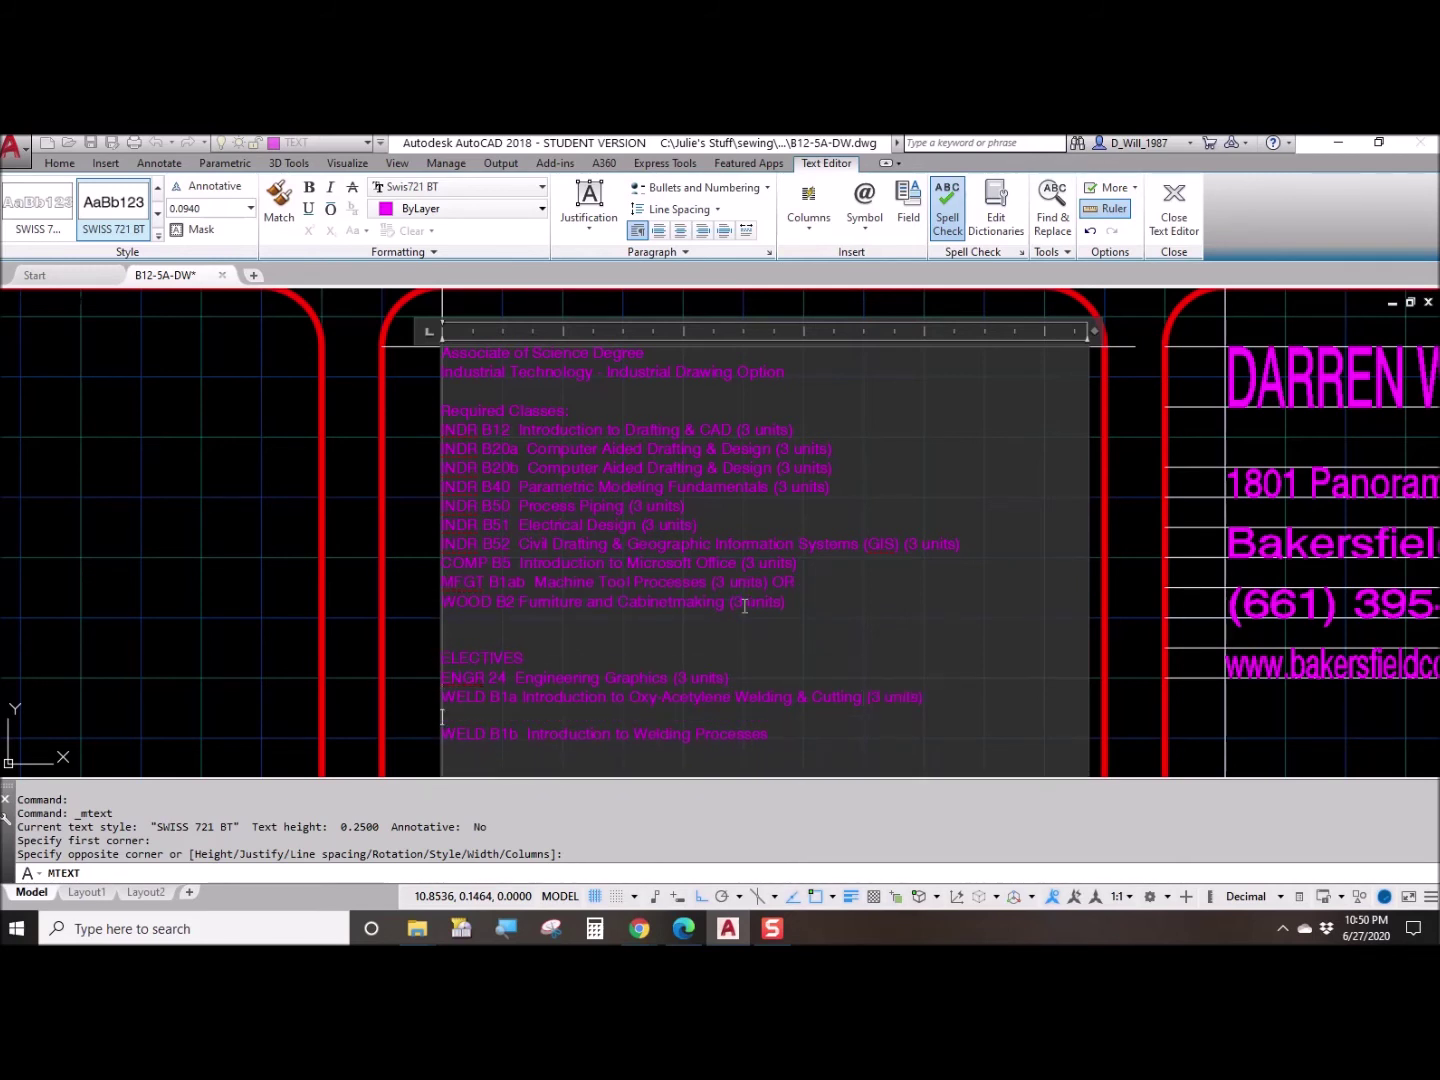
key(Left)
key(Left)
key(BackSpace)
text(2)
- Add the unit count to WELD B1b and move it directly under WELD B1a
click(796, 742)
key(ctrl+v)
key(Up)
key(BackSpace)
click(842, 633)
click(781, 604)
scroll(707, 491, up, 4)
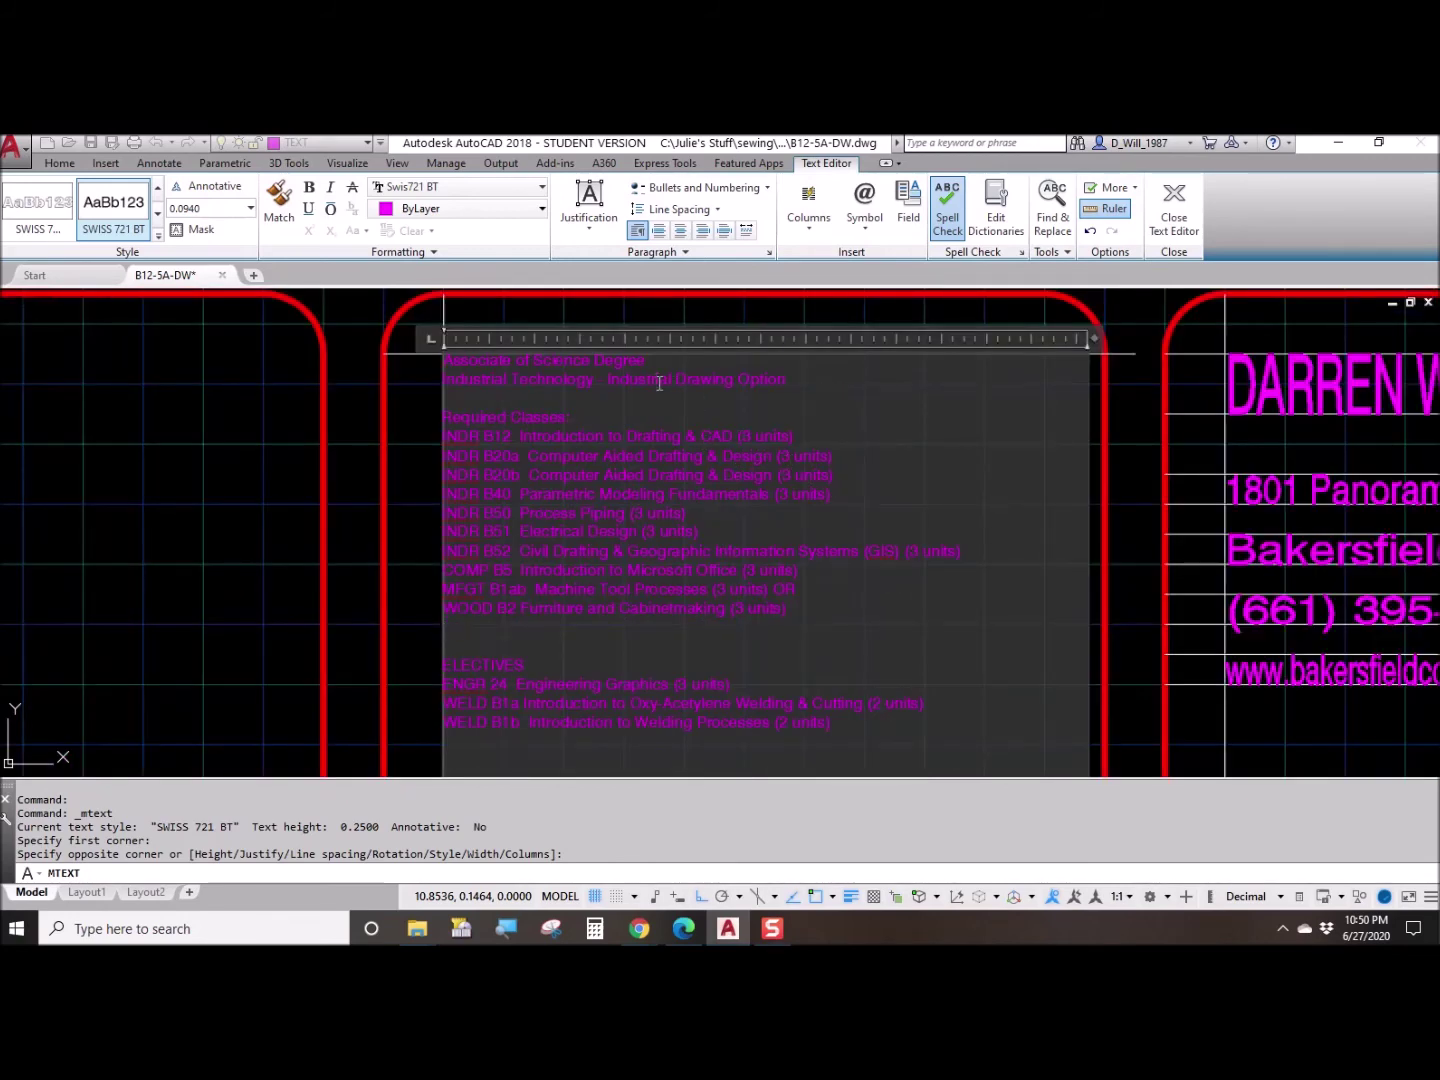
- Set the top heading lines and the Required Classes heading to 0.125 text height
drag(815, 382, 558, 359)
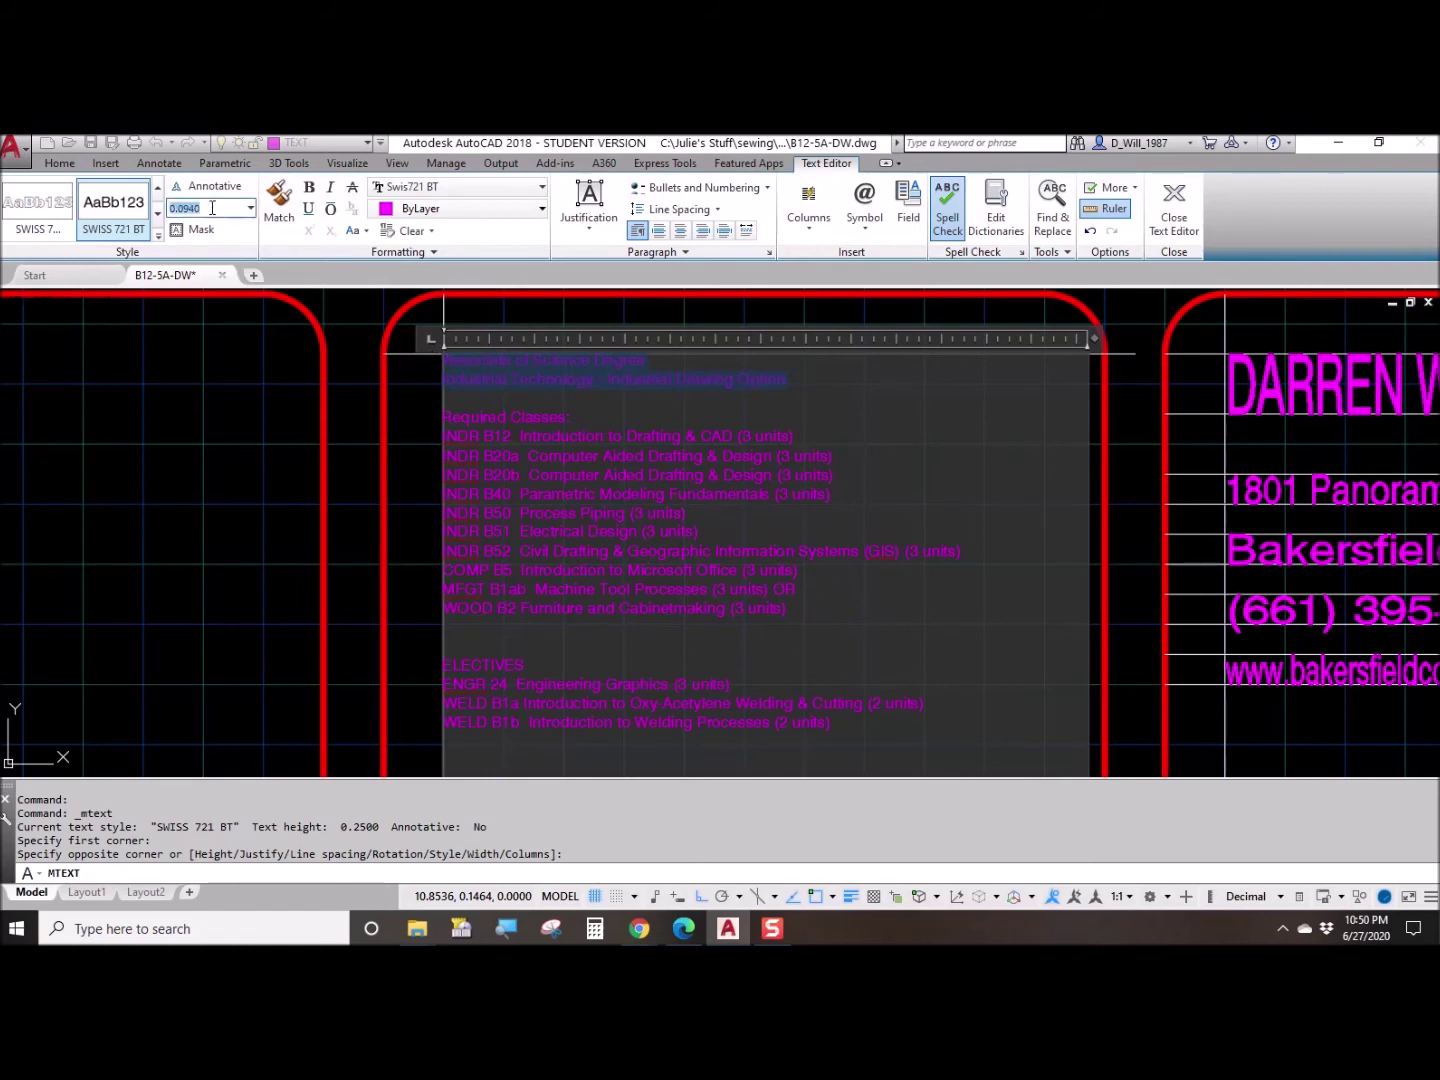
text(.125)
key(Return)
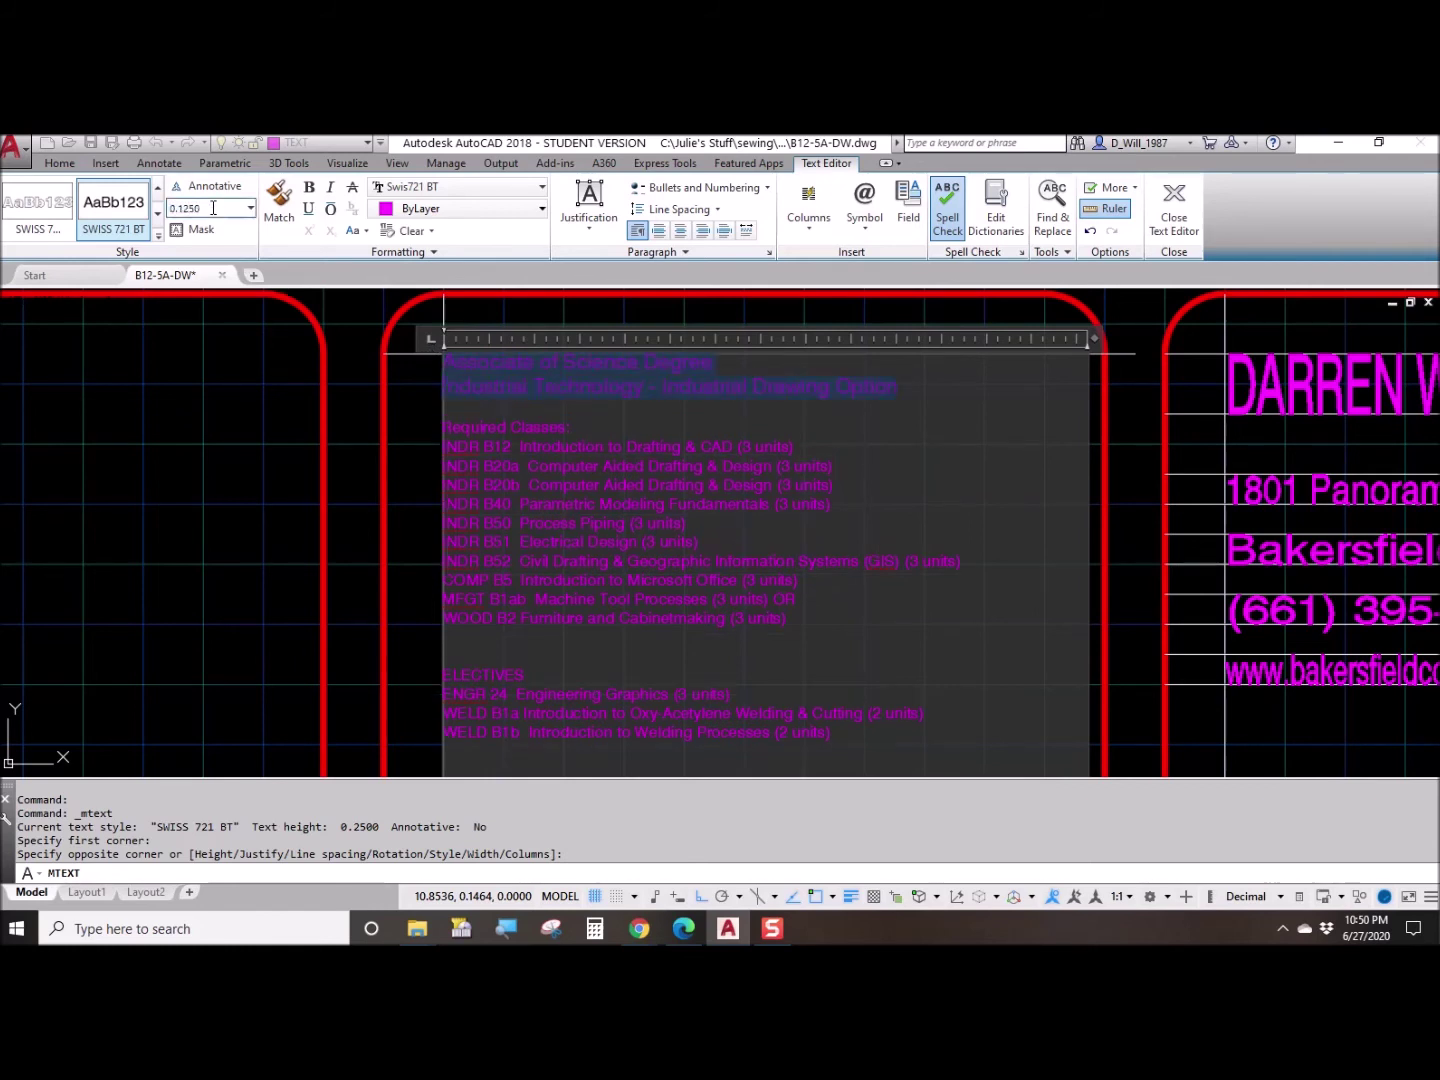
drag(588, 420, 440, 428)
key(Return)
- Set the ELECTIVES heading to 0.125 height, undoing an accidental deletion, and close the editor
click(505, 661)
key(Delete)
key(ctrl+z)
click(206, 205)
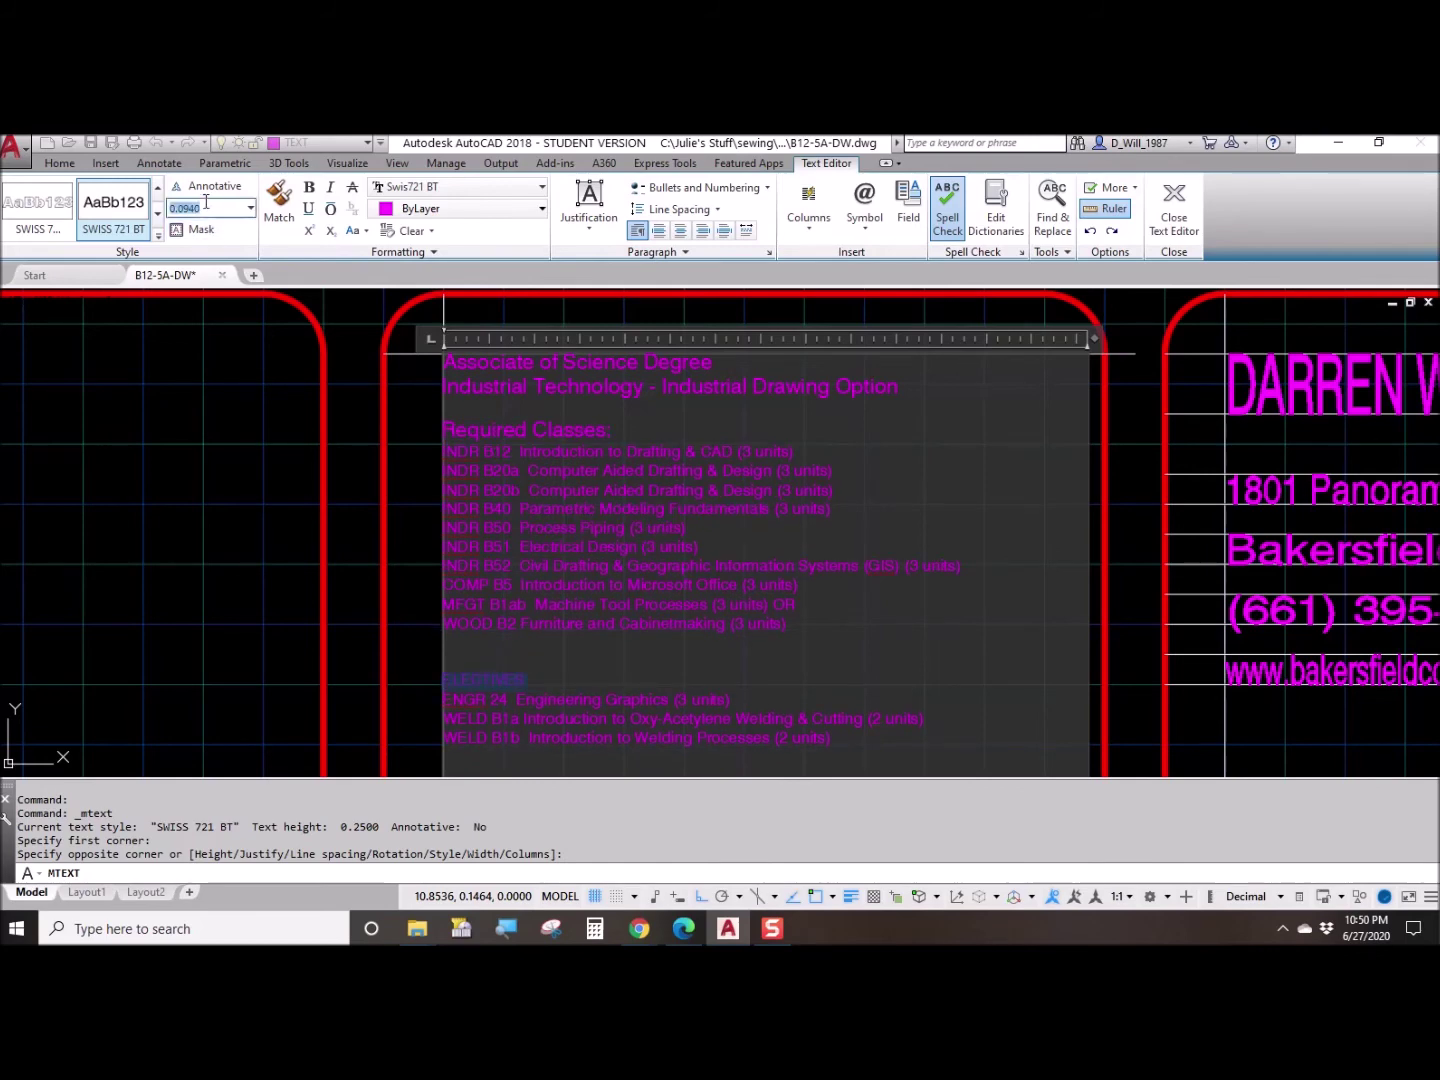
text(0.1250)
key(Return)
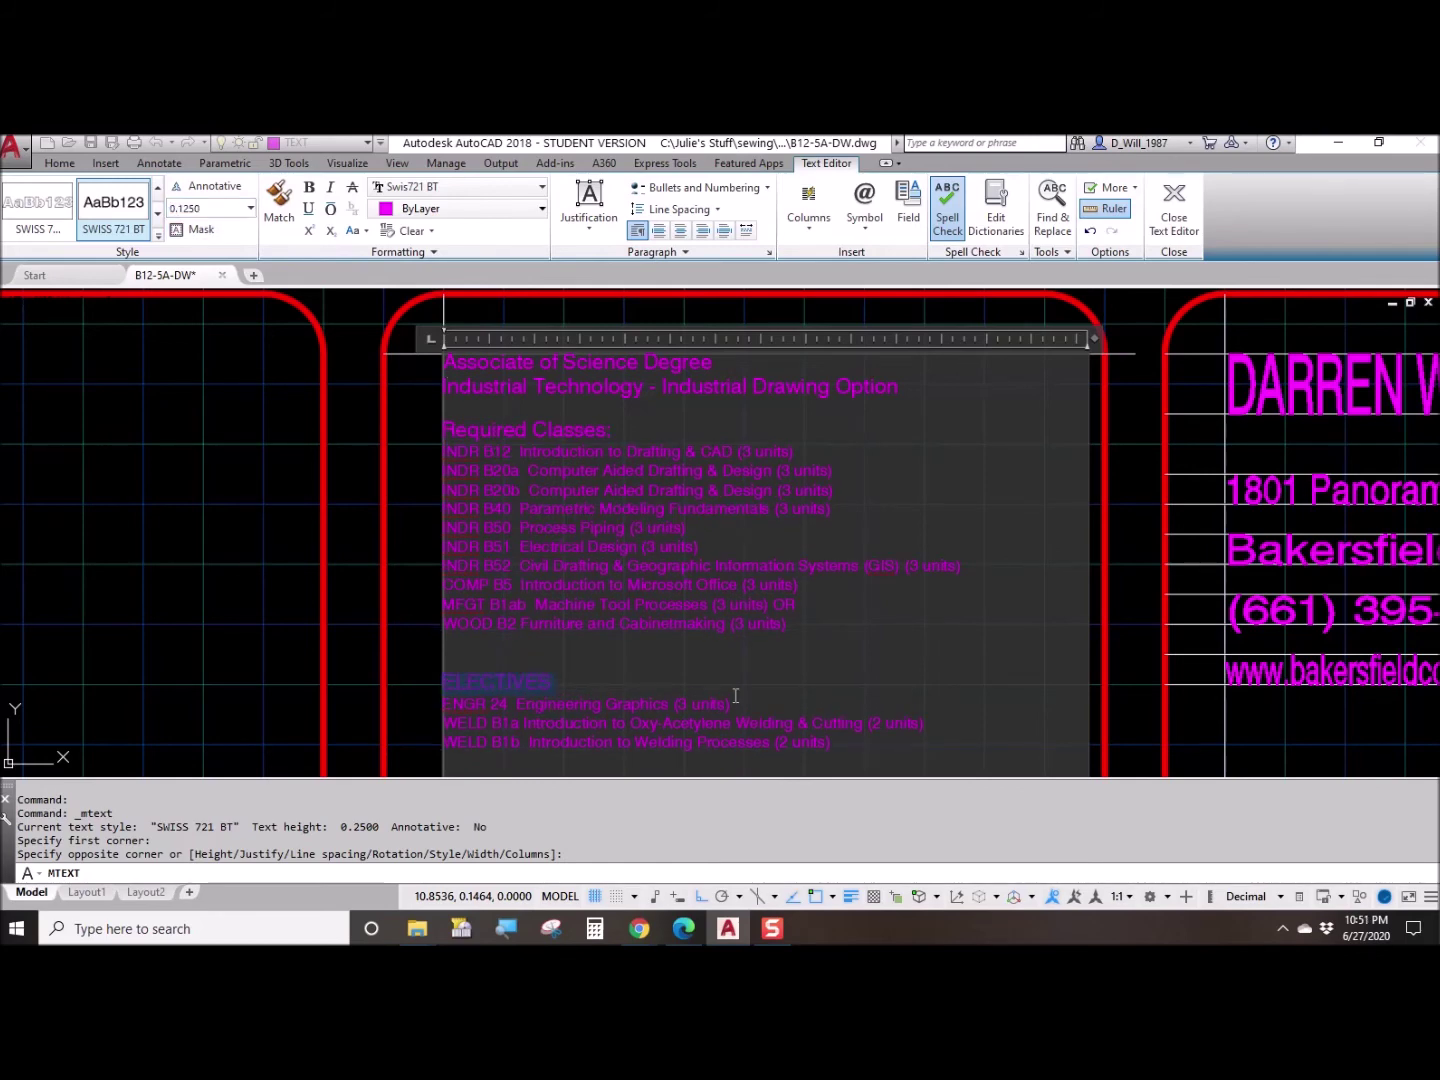
scroll(704, 558, down, 4)
click(705, 720)
scroll(699, 540, up, 3)
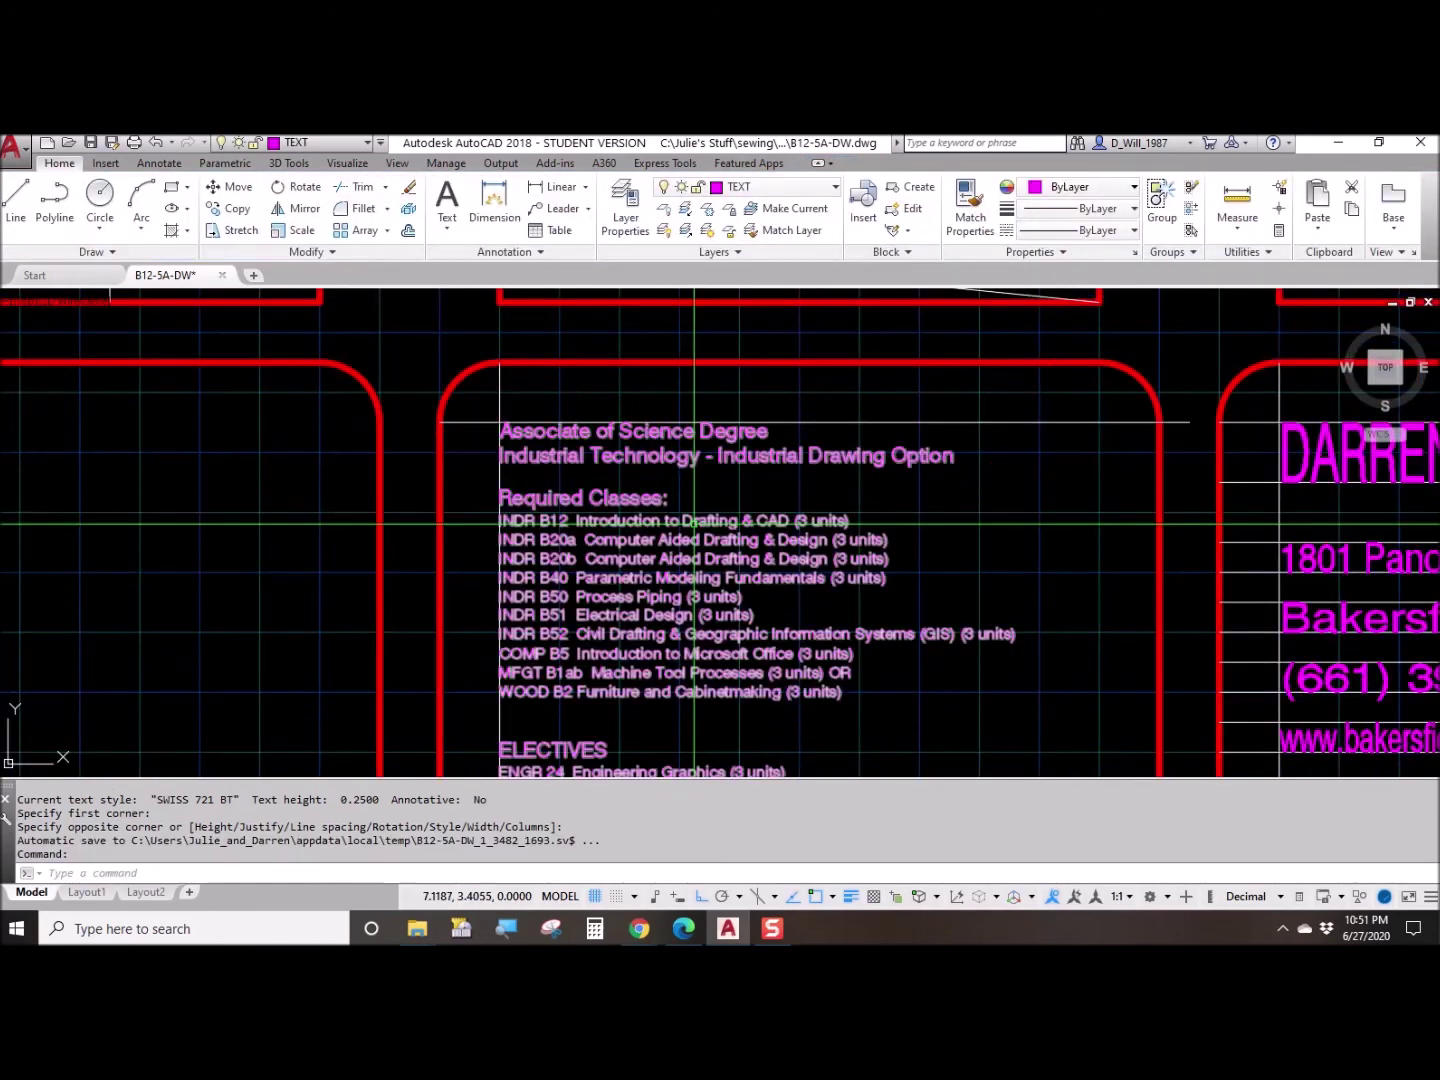
- Switch the degrees and certificates text block from SWISS 721 BT to the ROMANS style
scroll(700, 540, up, 1)
click(470, 399)
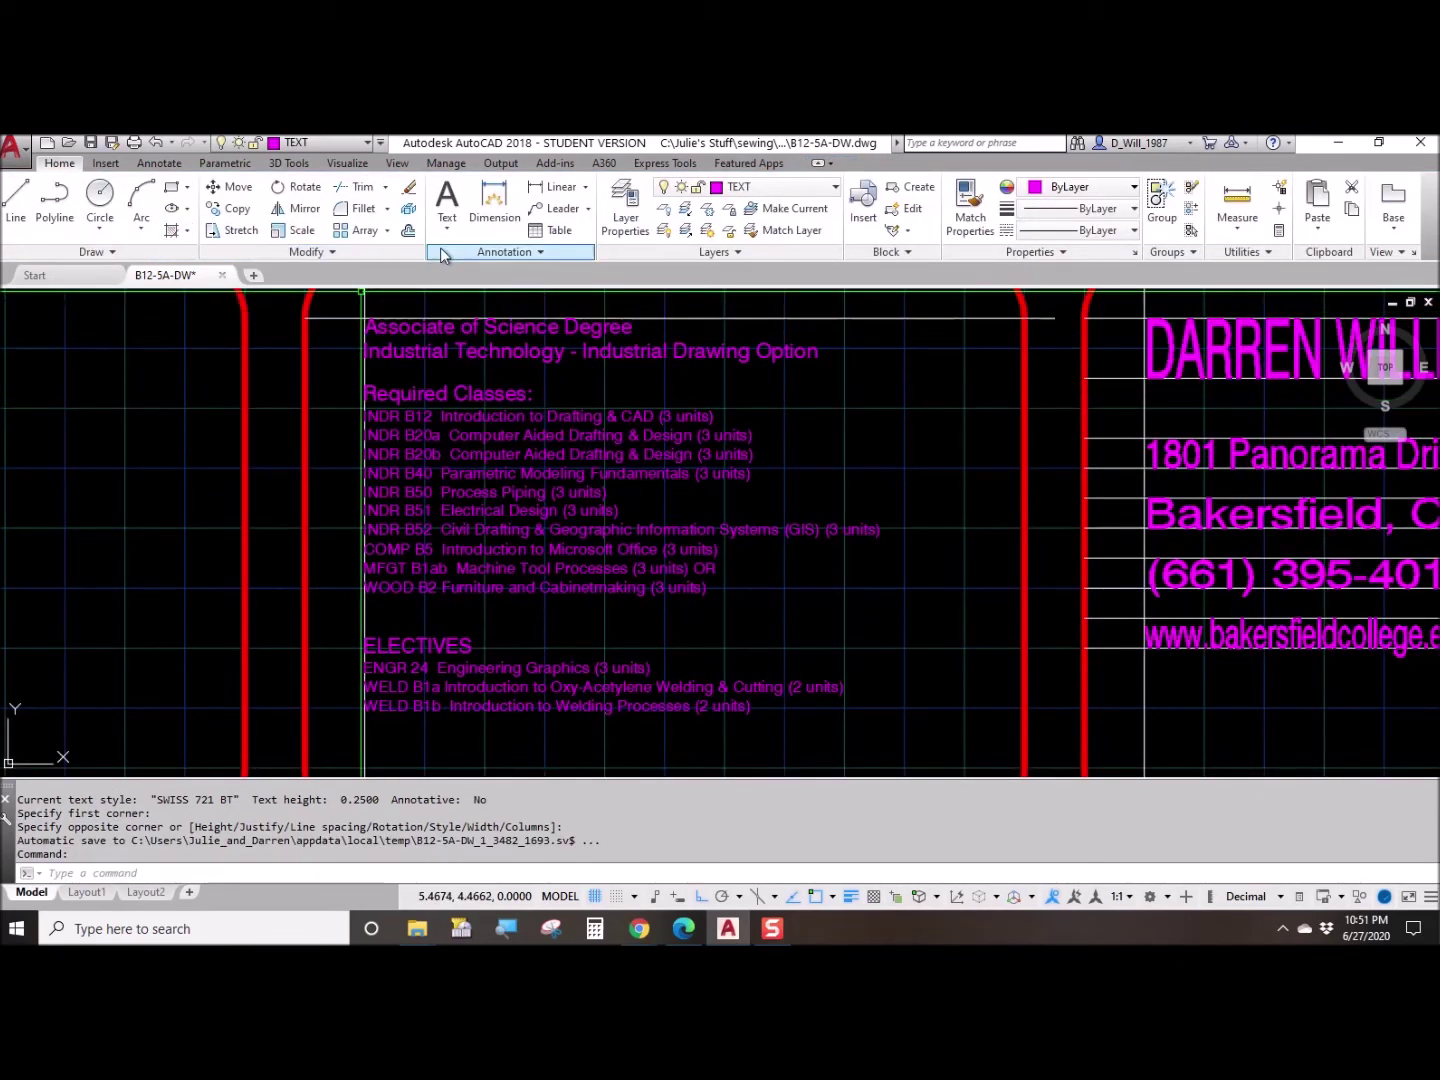
click(528, 252)
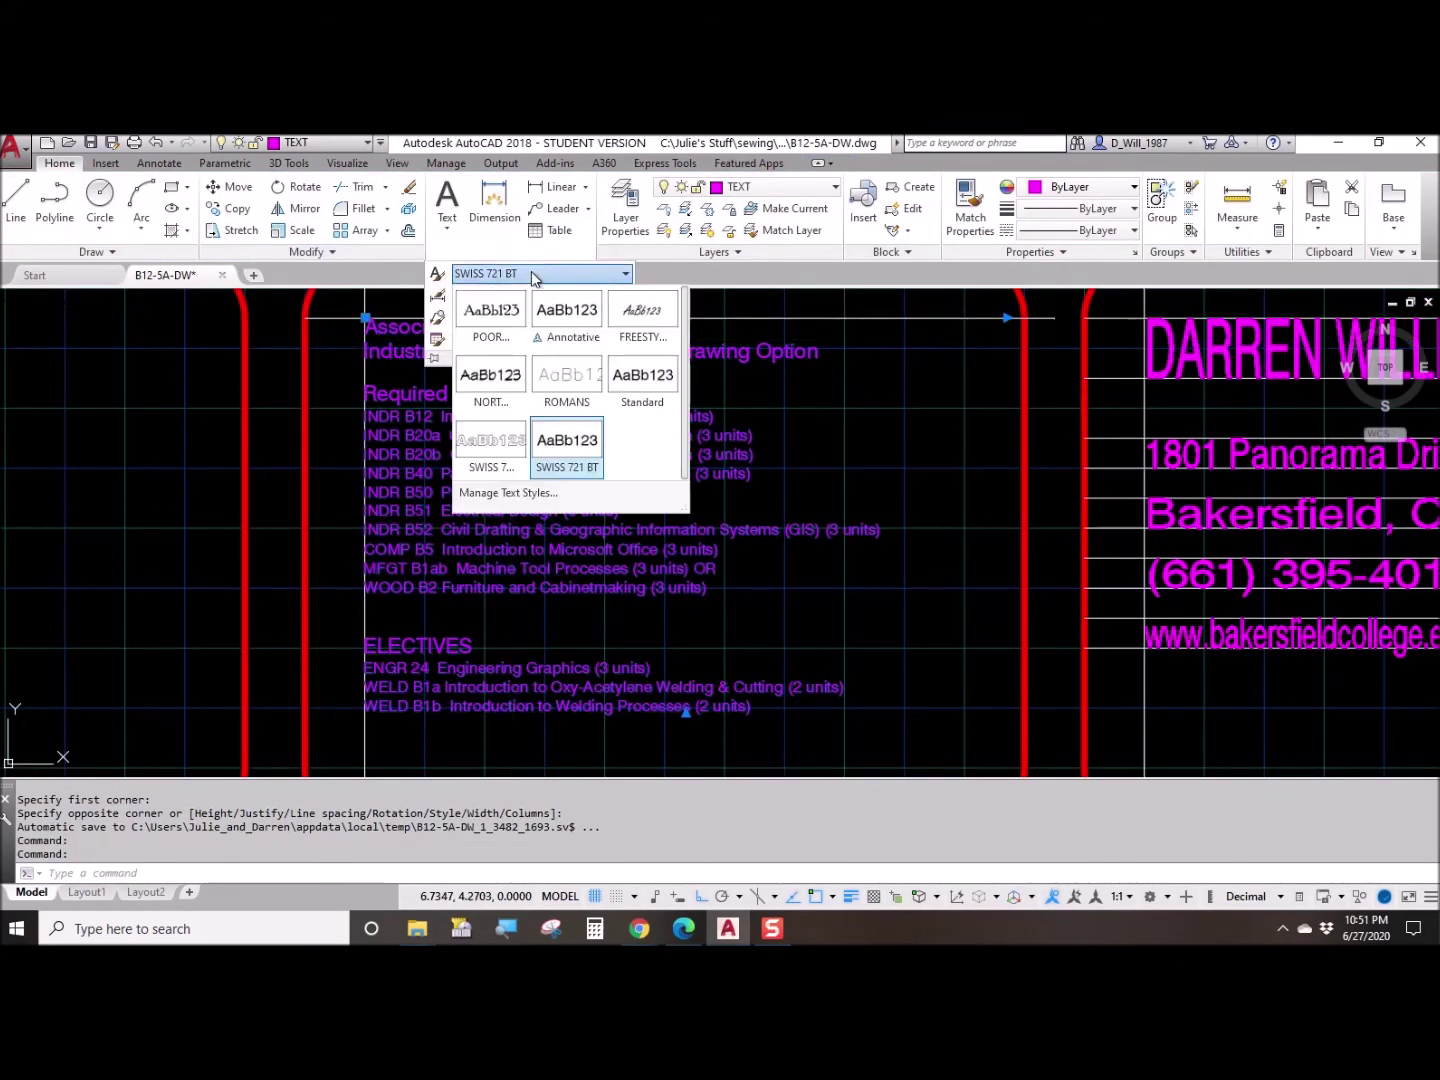
click(567, 378)
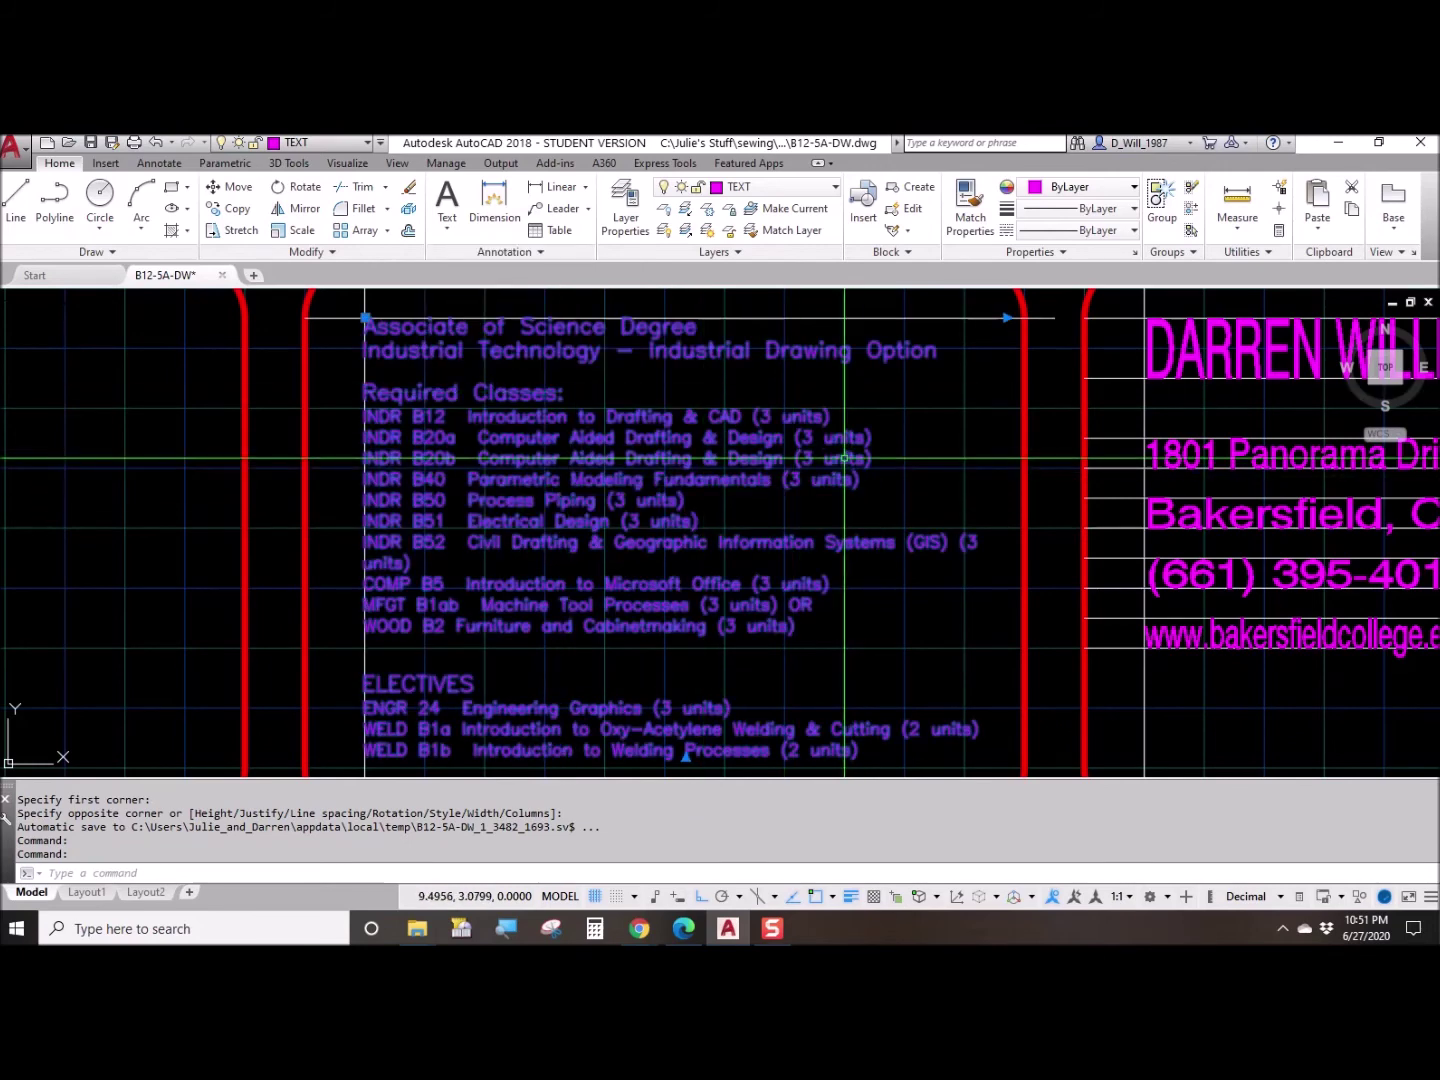
key(Escape)
key(Escape)
middle_drag(698, 406, 571, 400)
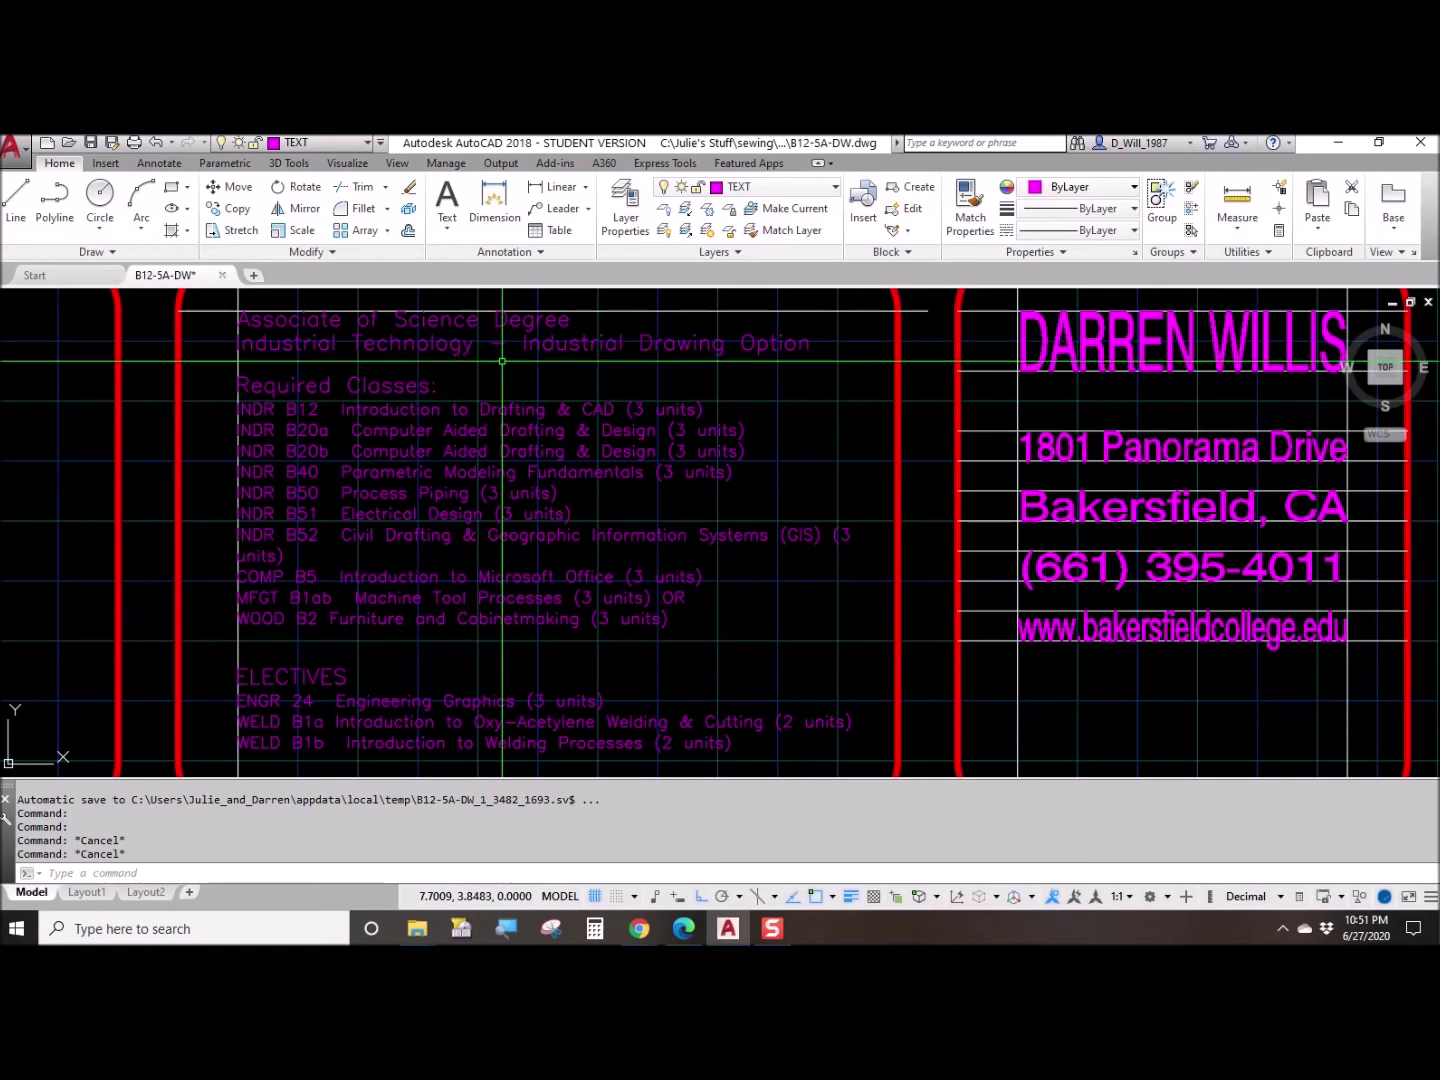
- Add bullets to the required class lines and the elective course lines
double_click(701, 536)
key(Return)
key(BackSpace)
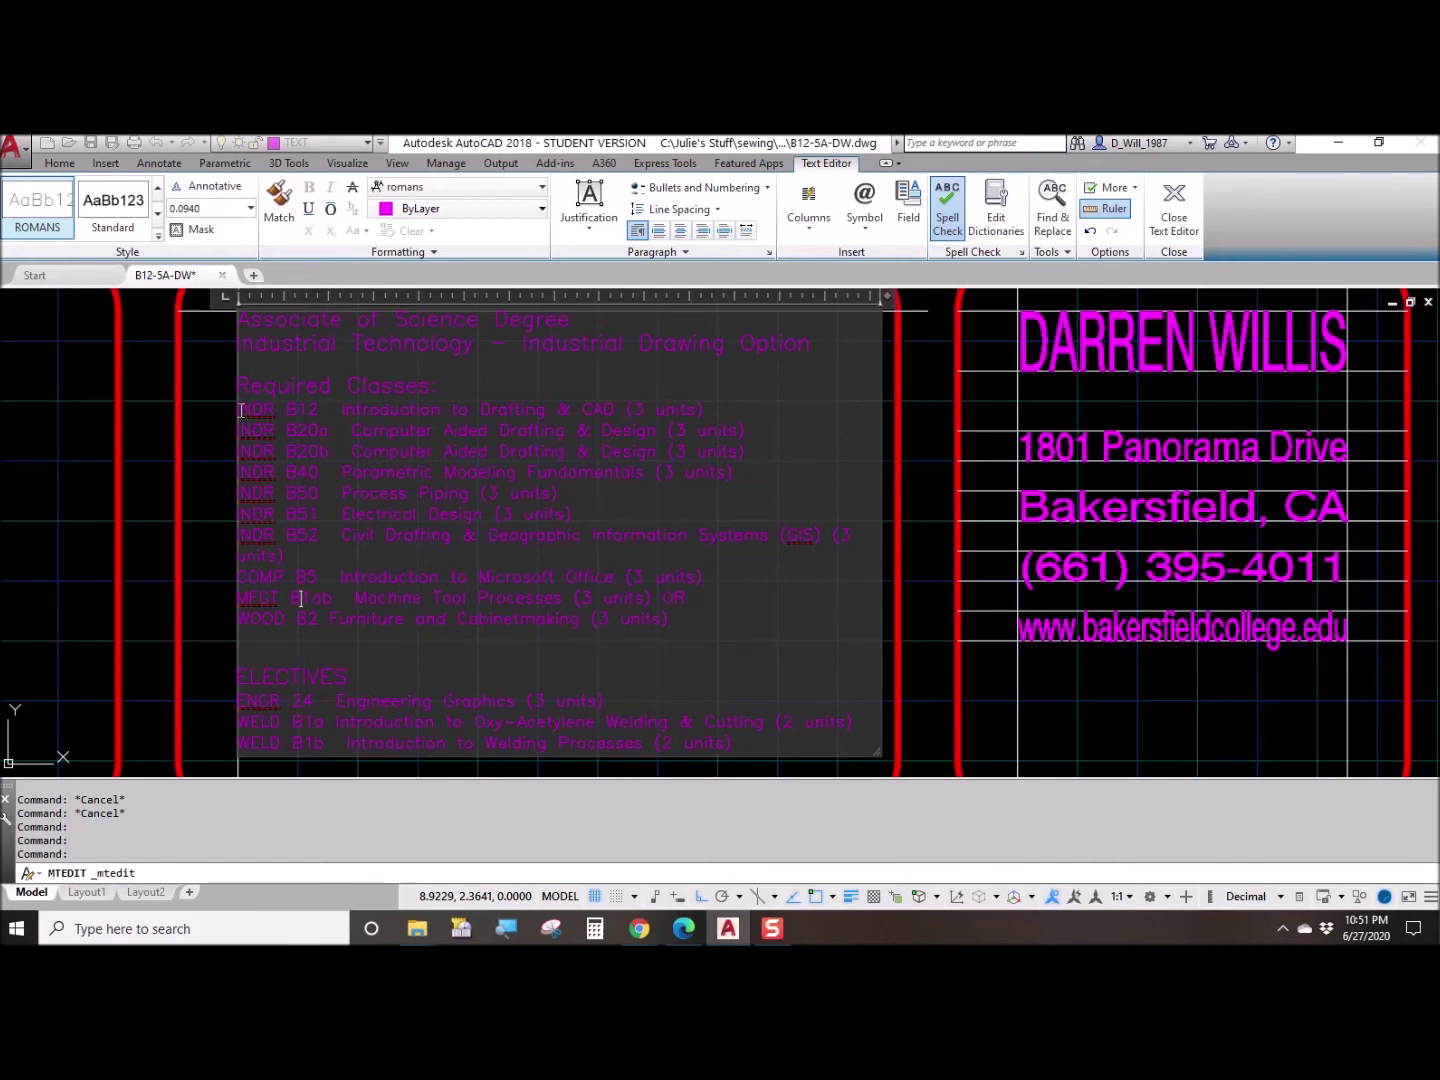
drag(238, 409, 302, 442)
click(739, 188)
click(704, 282)
drag(239, 700, 640, 758)
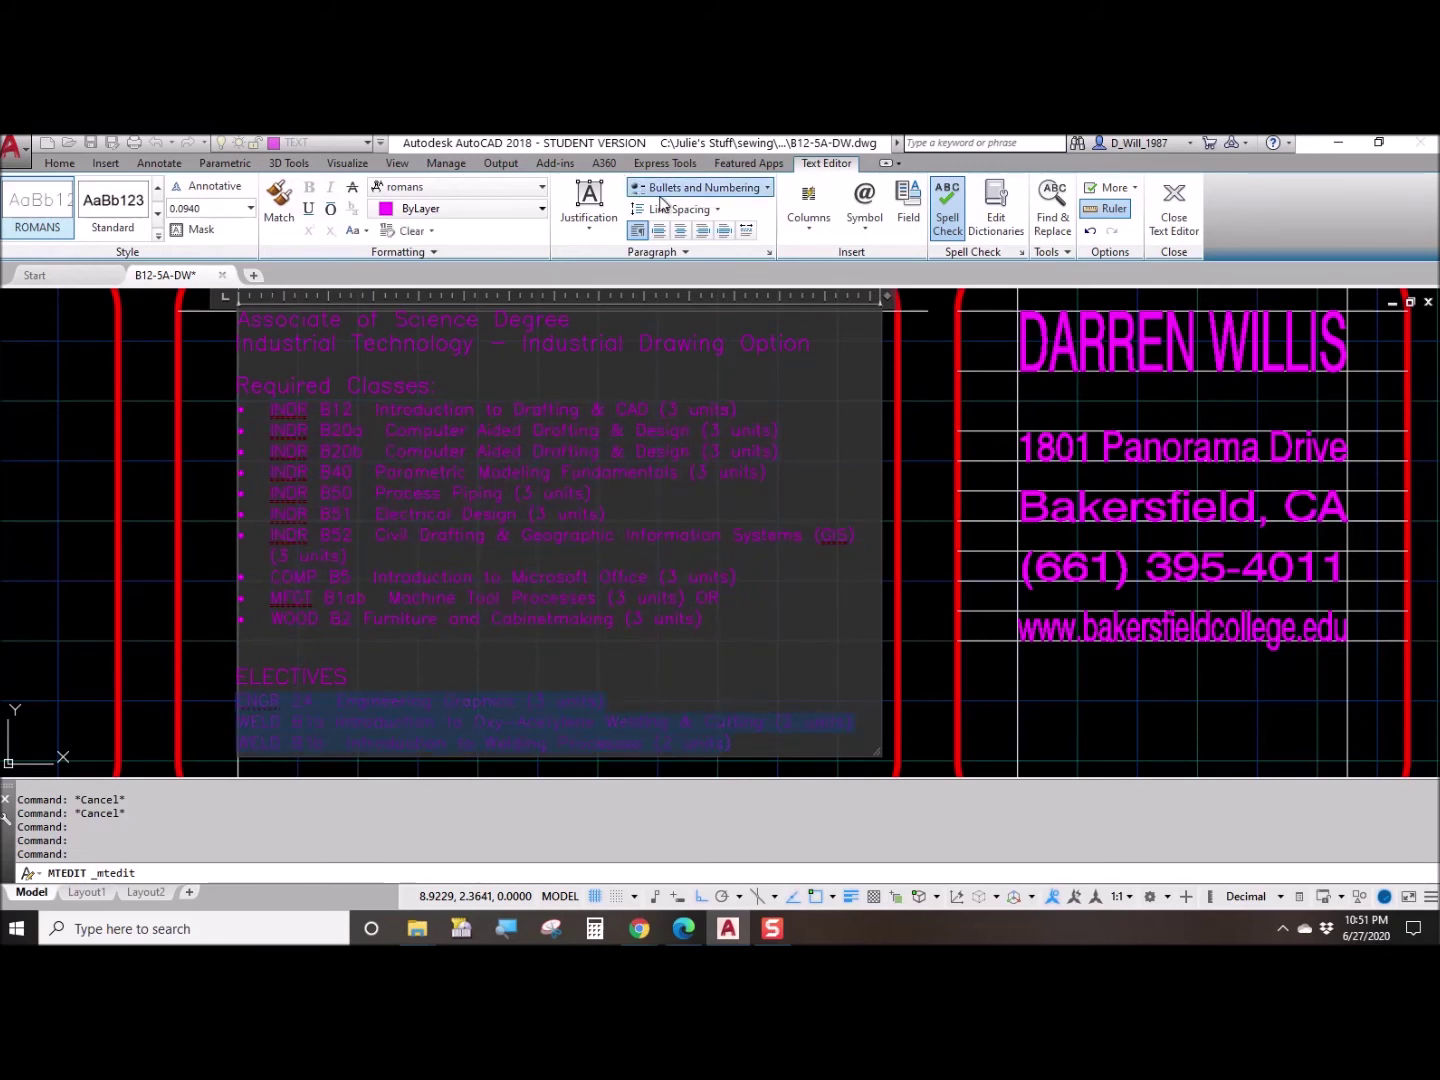
click(699, 187)
click(695, 276)
- Align course titles in a column, wrapping Cutting (2 units) and aligning WELD B1a, then close
click(508, 629)
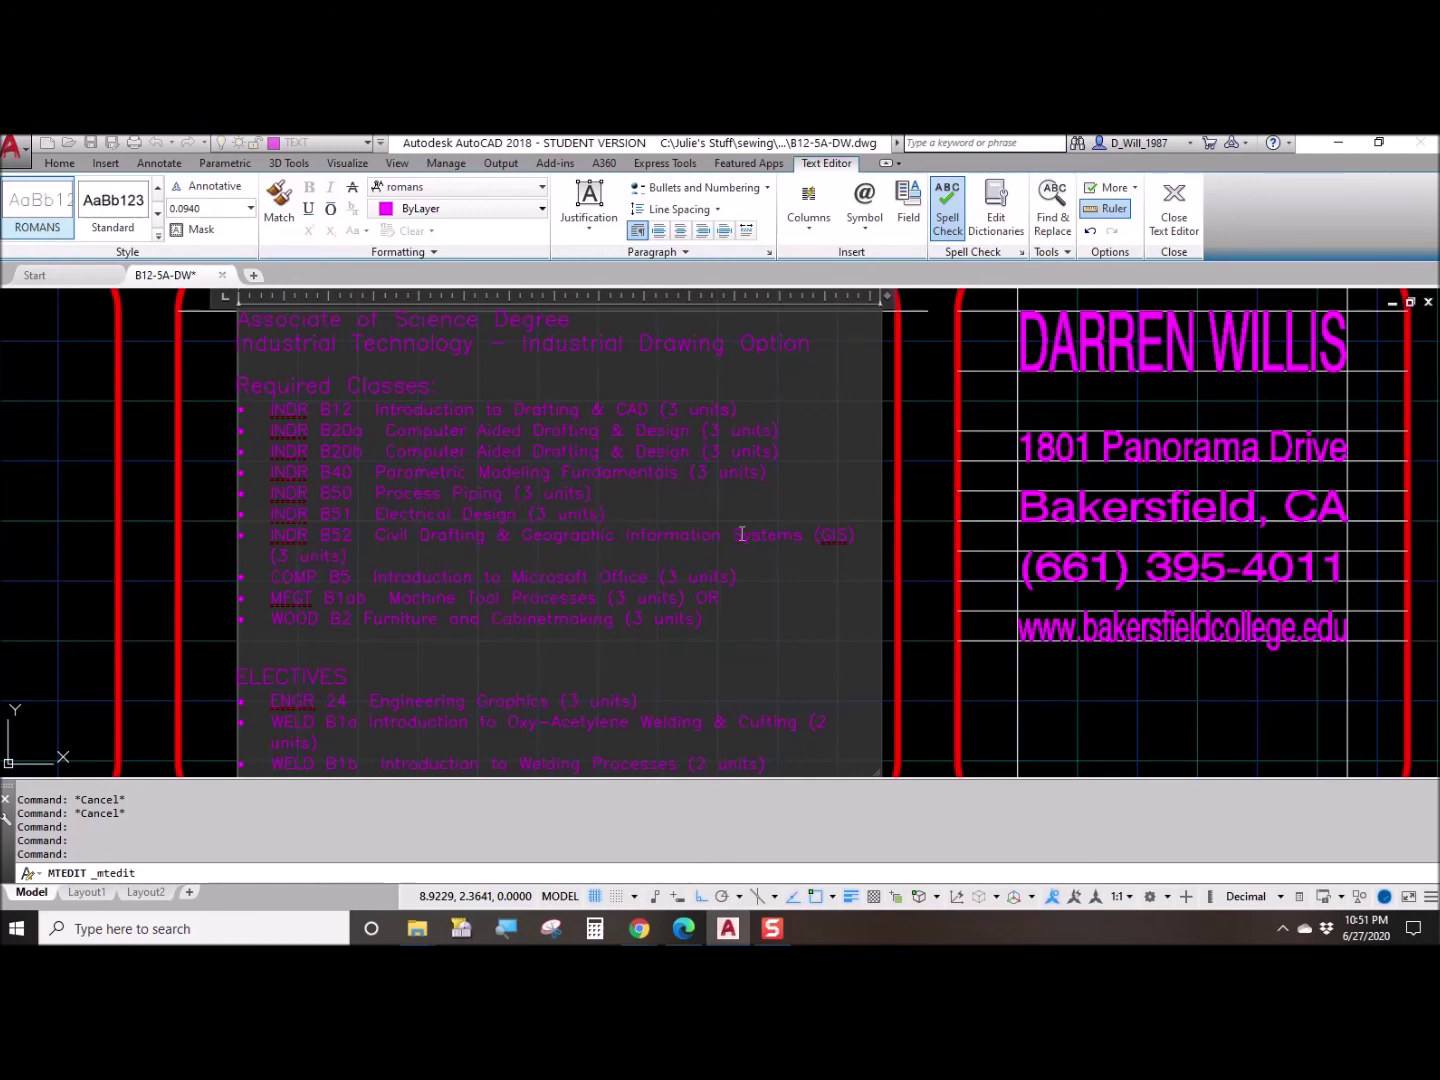
key(Return)
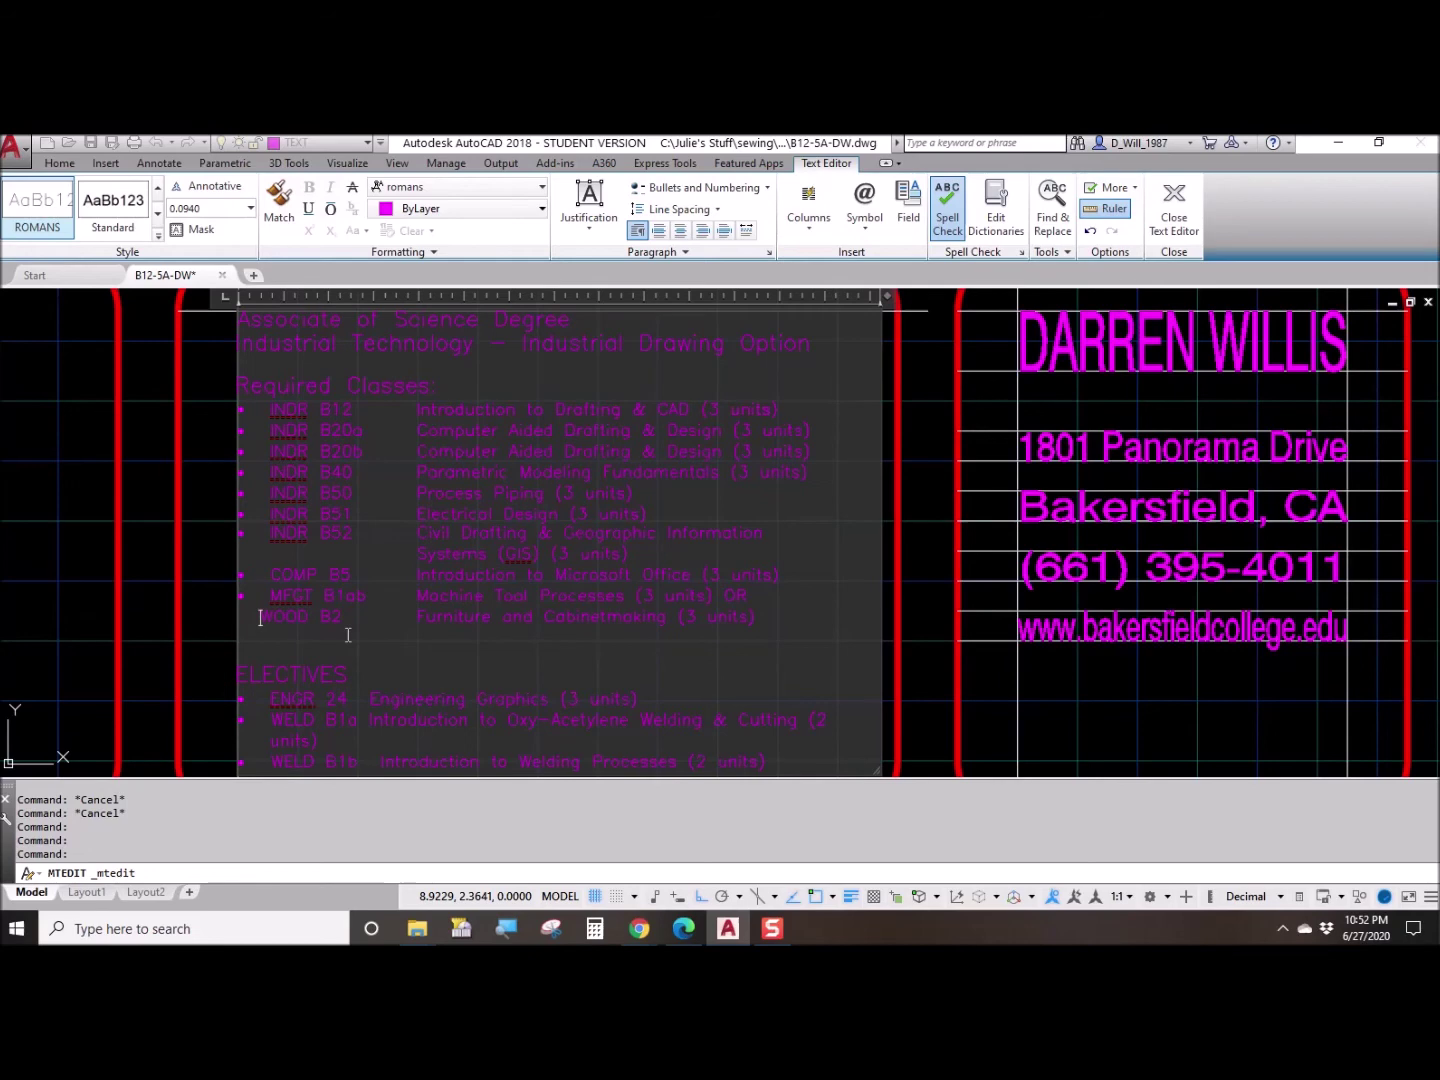
scroll(365, 615, down, 1)
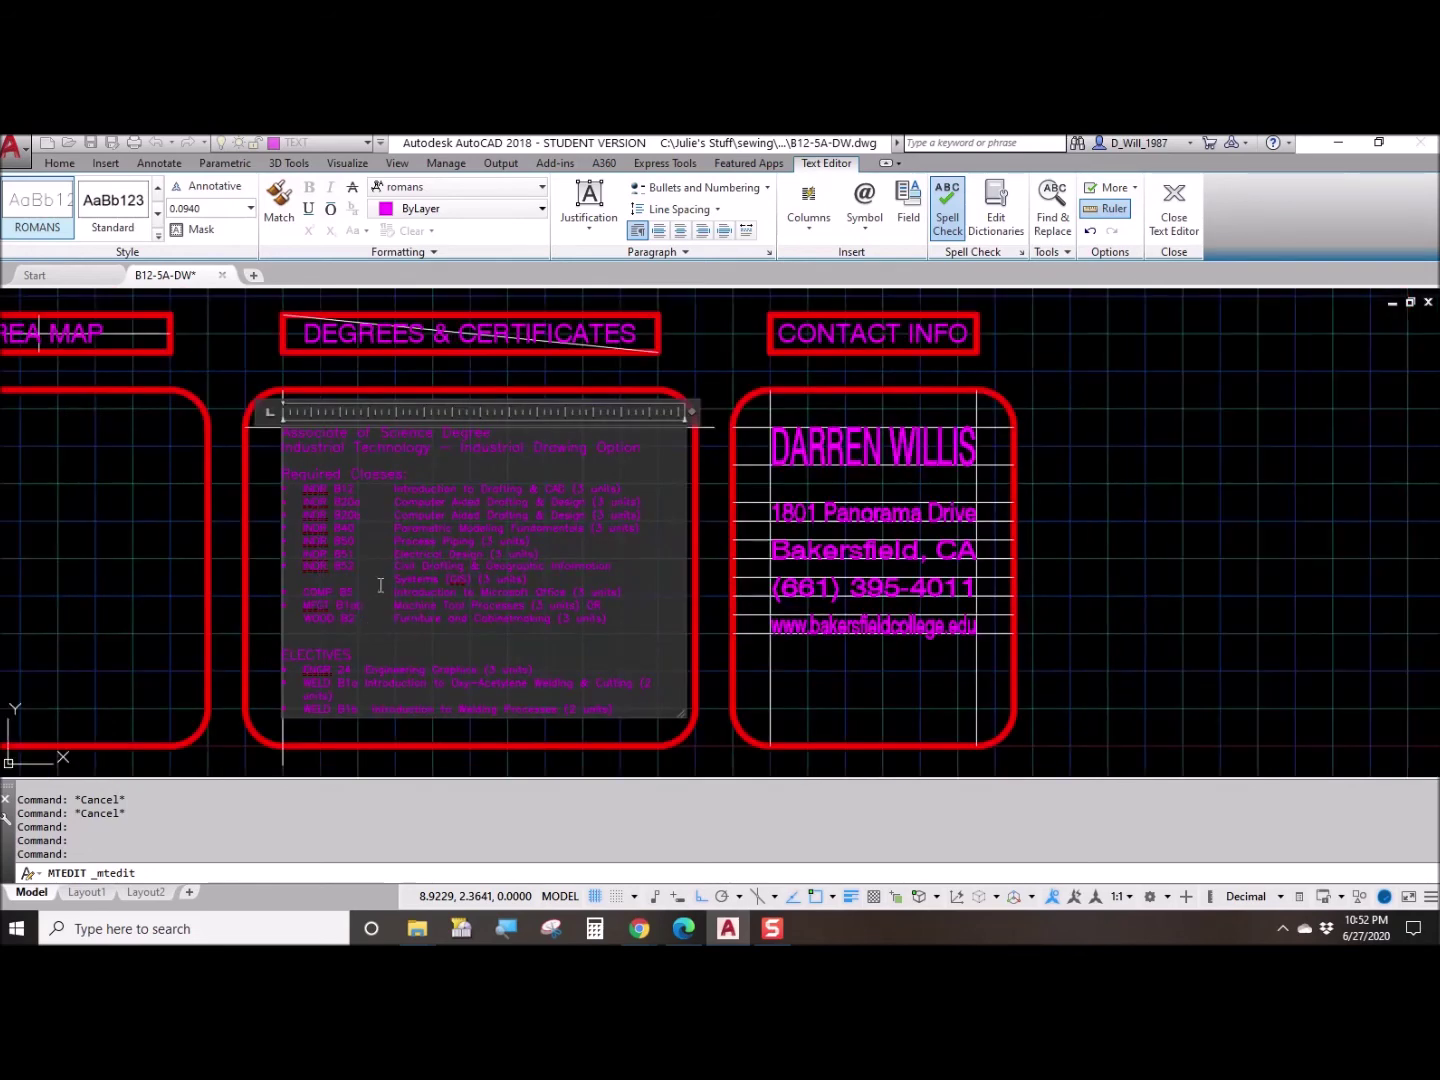
scroll(372, 751, up, 1)
scroll(363, 706, up, 1)
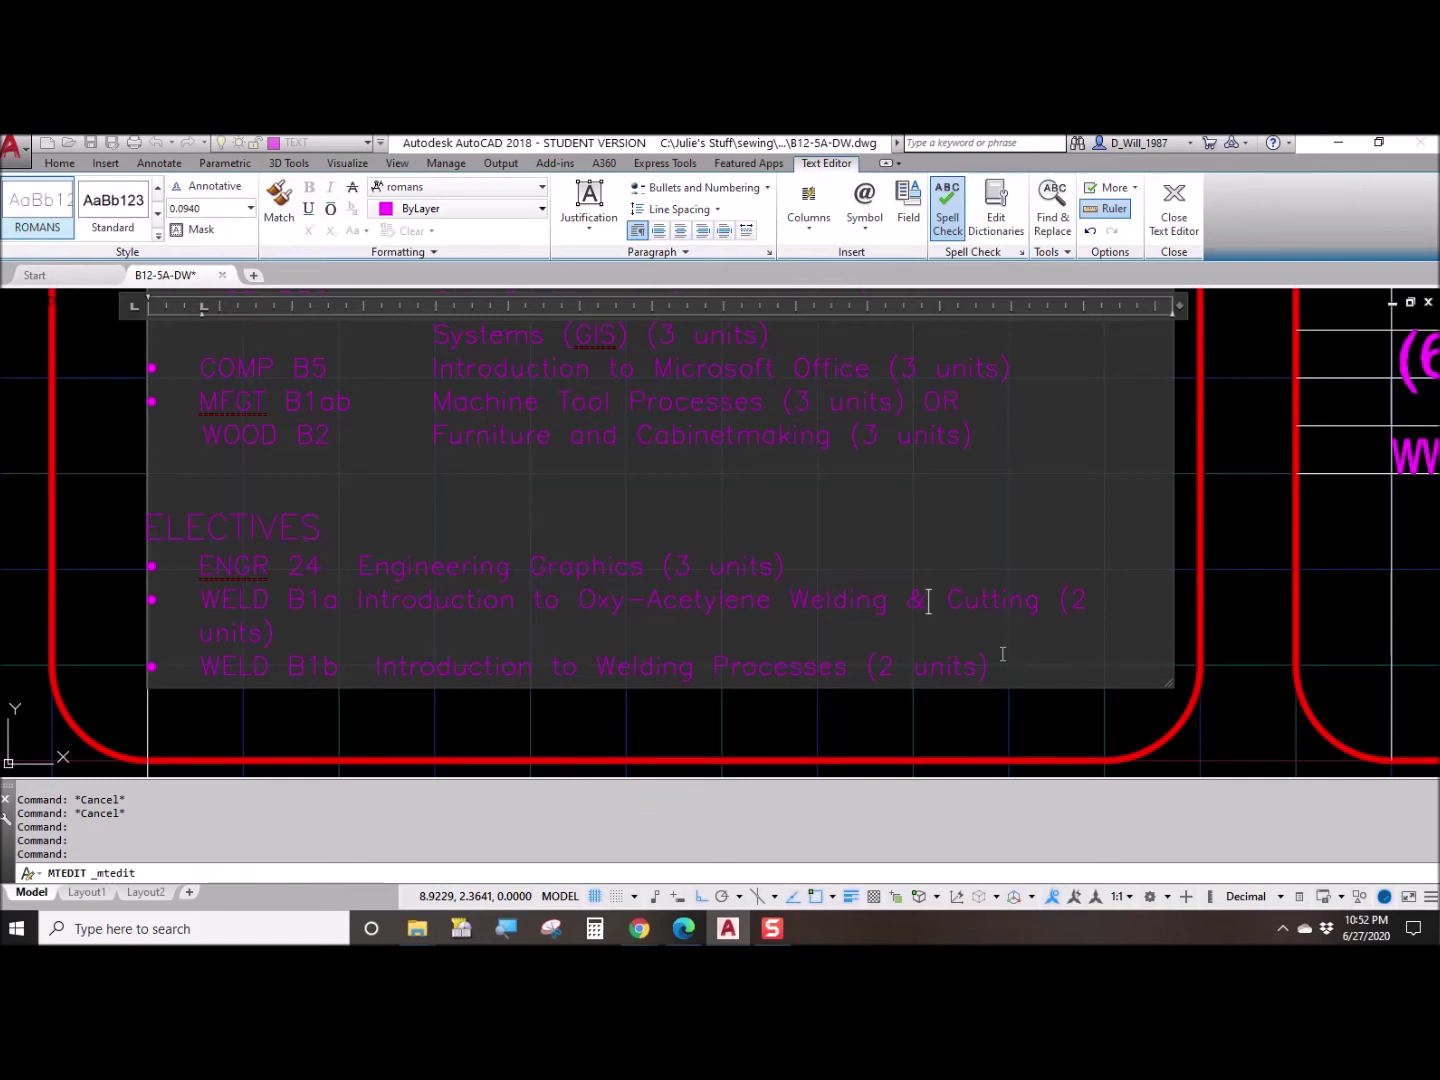
key(Return)
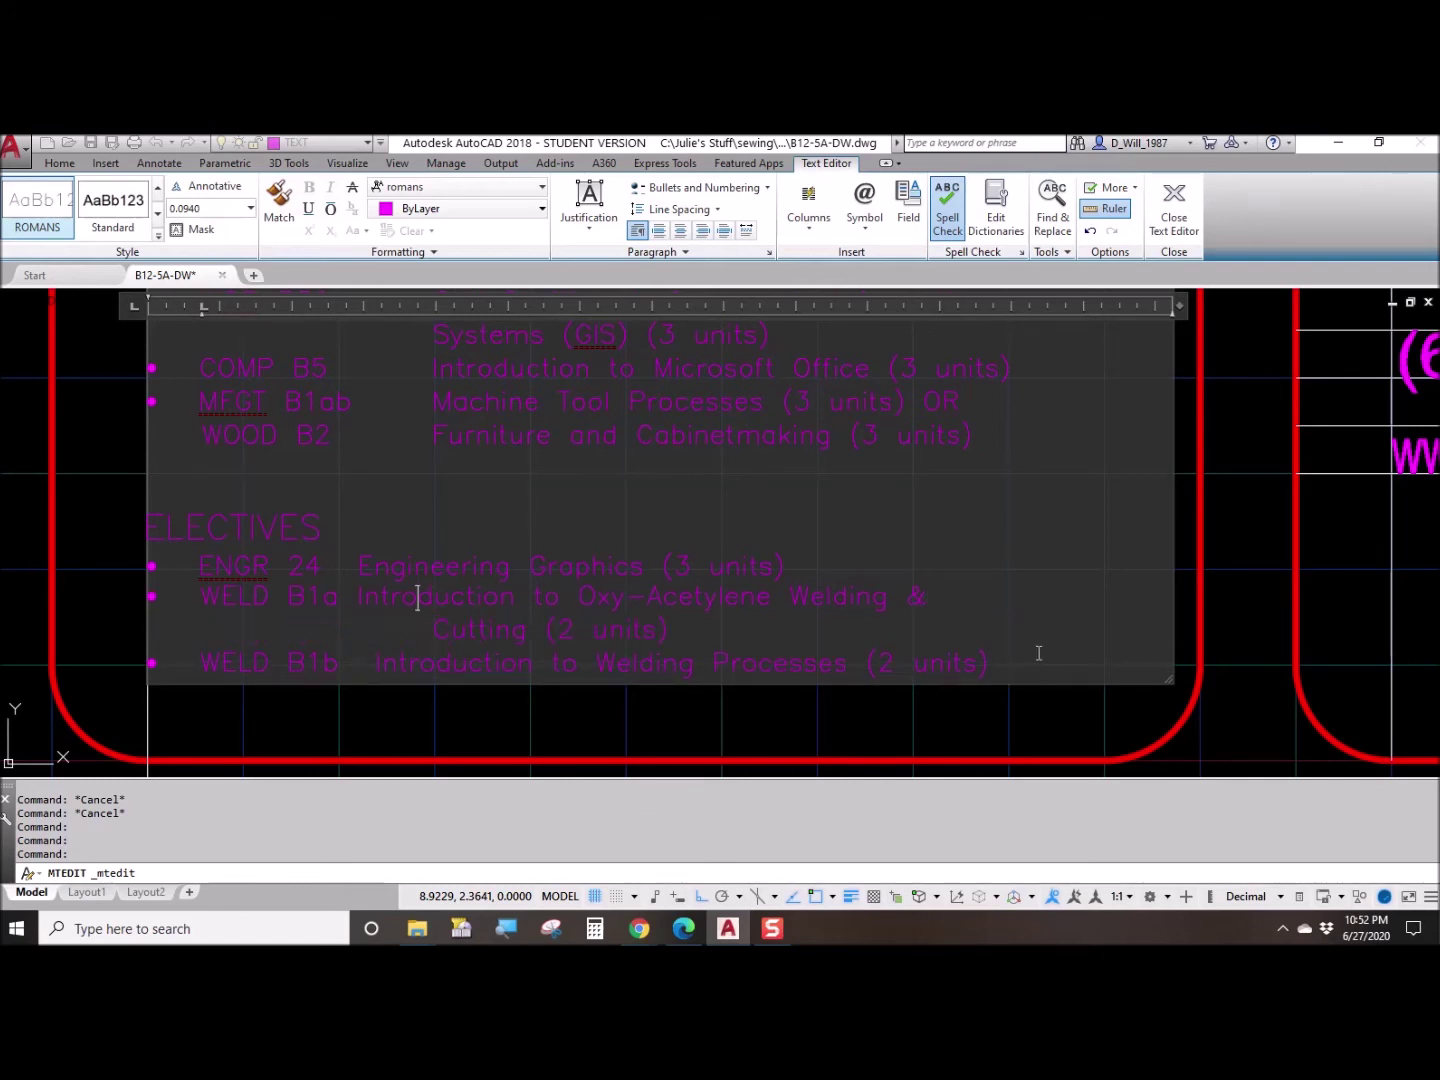
key(Up)
click(1039, 750)
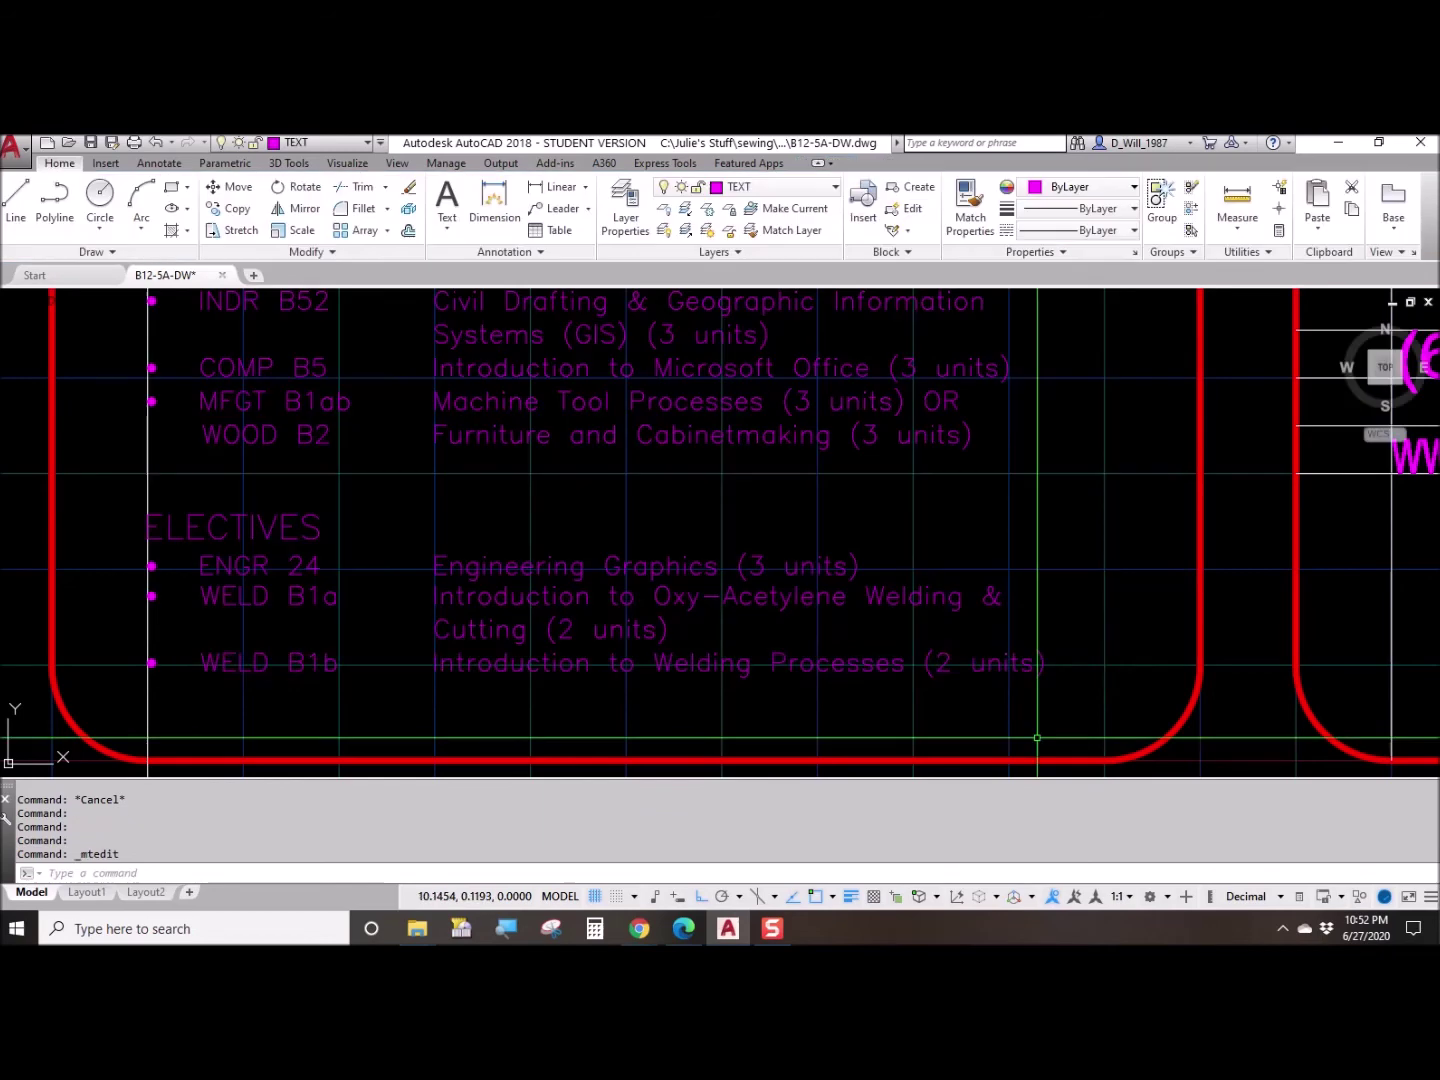
scroll(849, 689, down, 2)
scroll(848, 688, down, 1)
scroll(848, 688, down, 1)
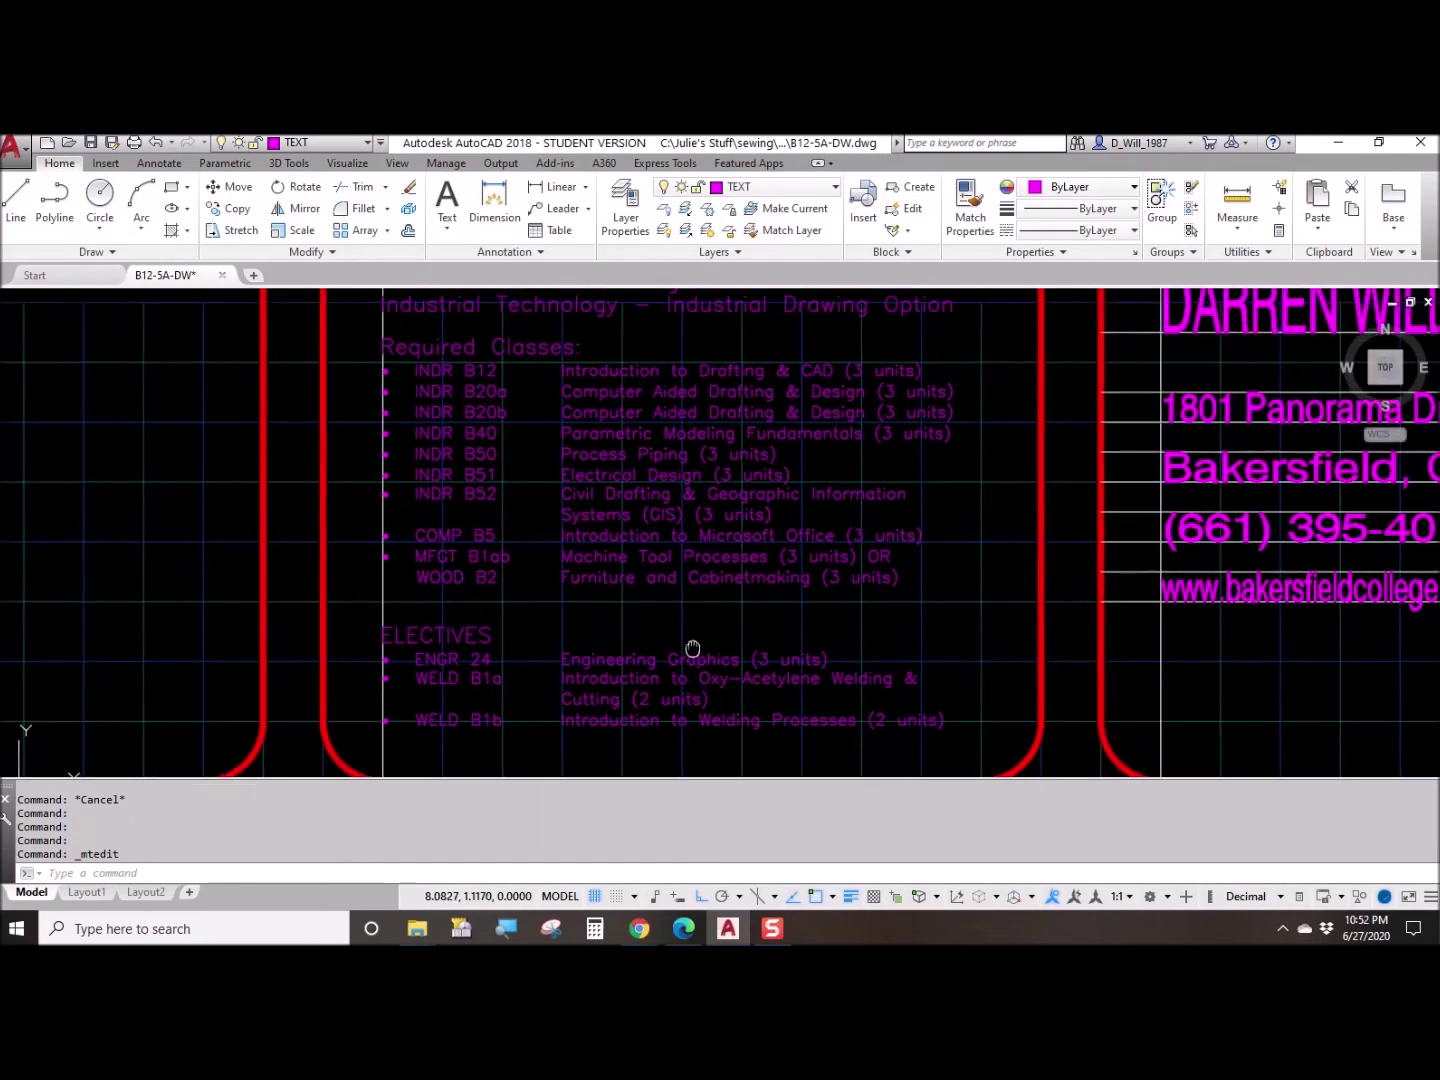
scroll(691, 650, down, 1)
scroll(651, 550, down, 1)
click(540, 252)
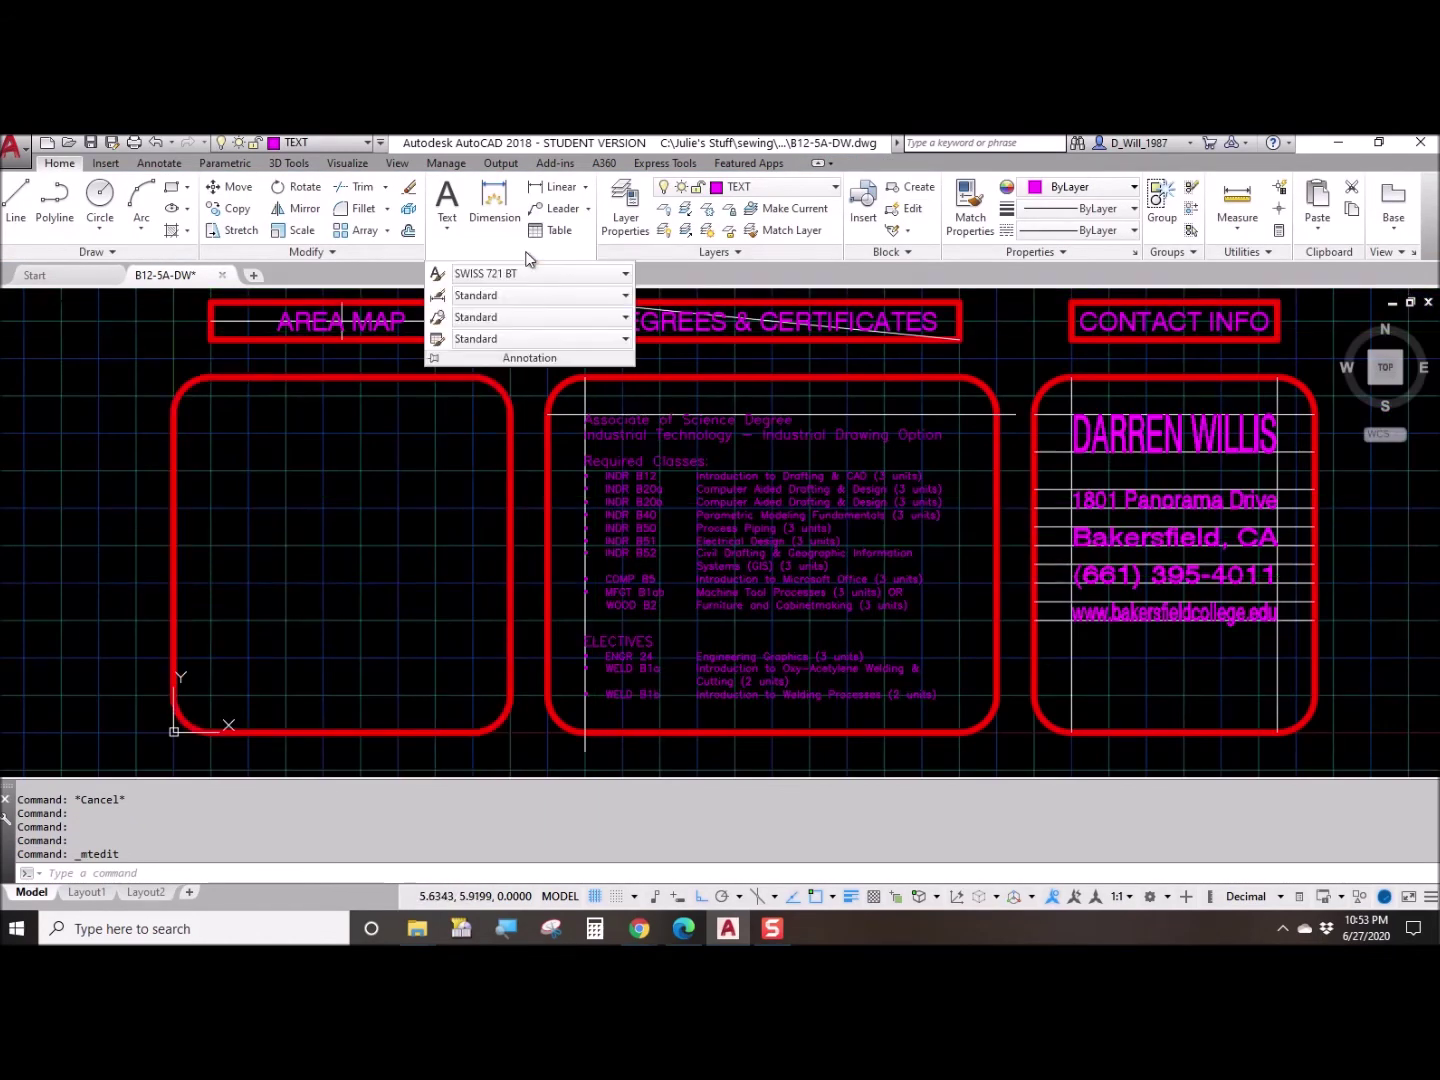
click(599, 273)
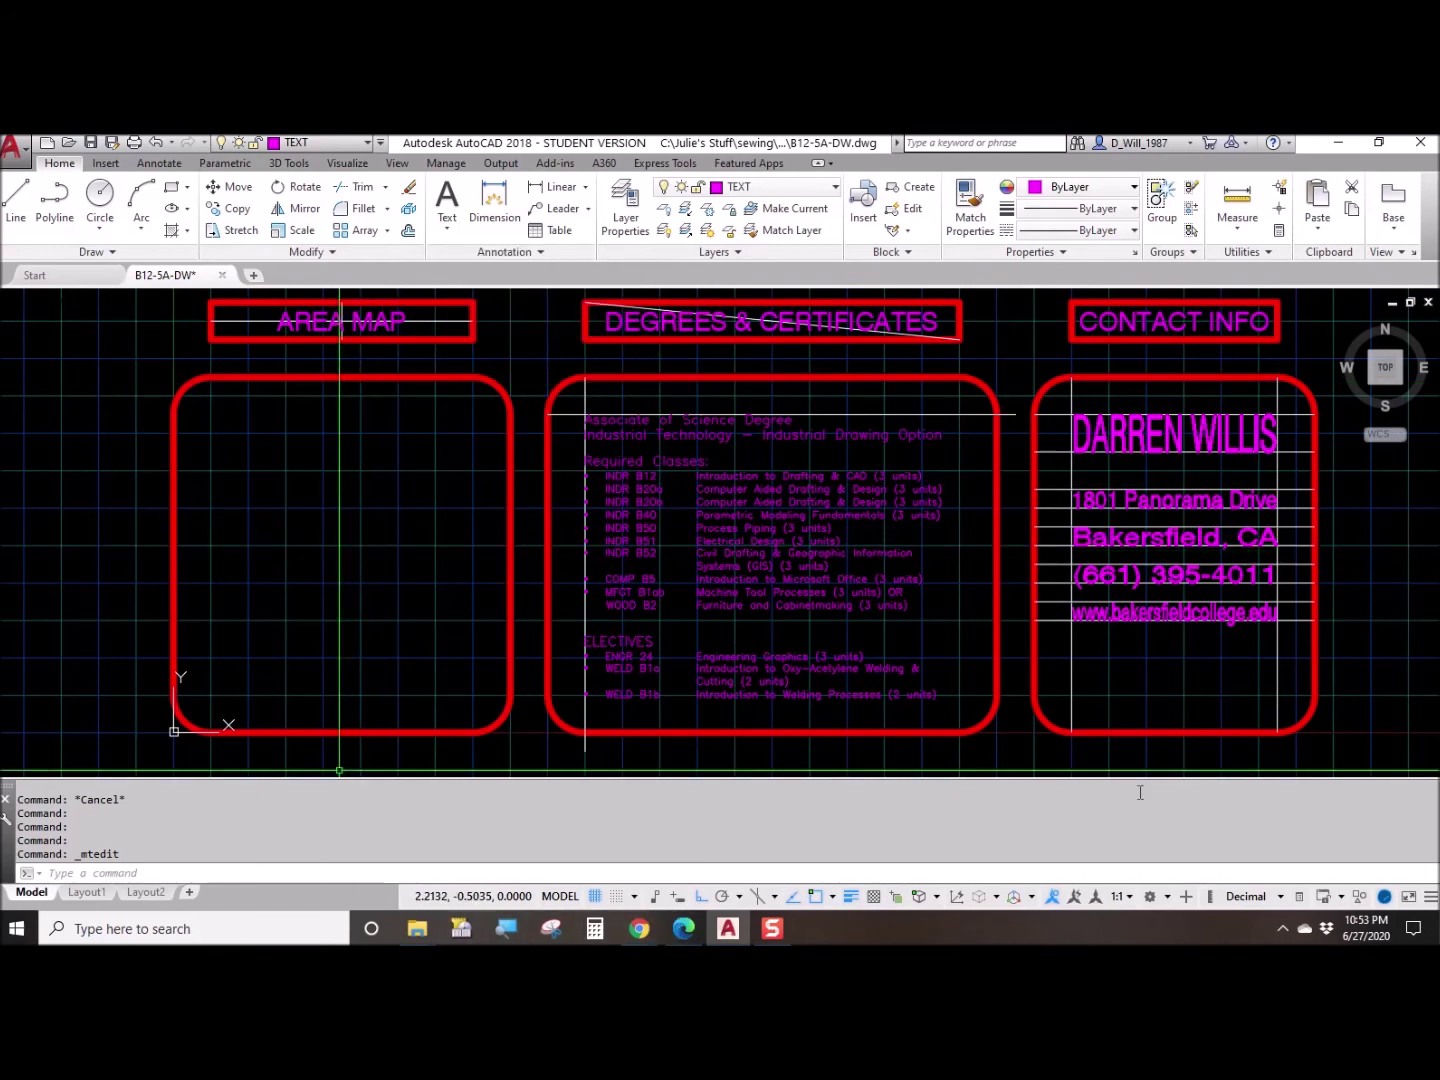
click(225, 394)
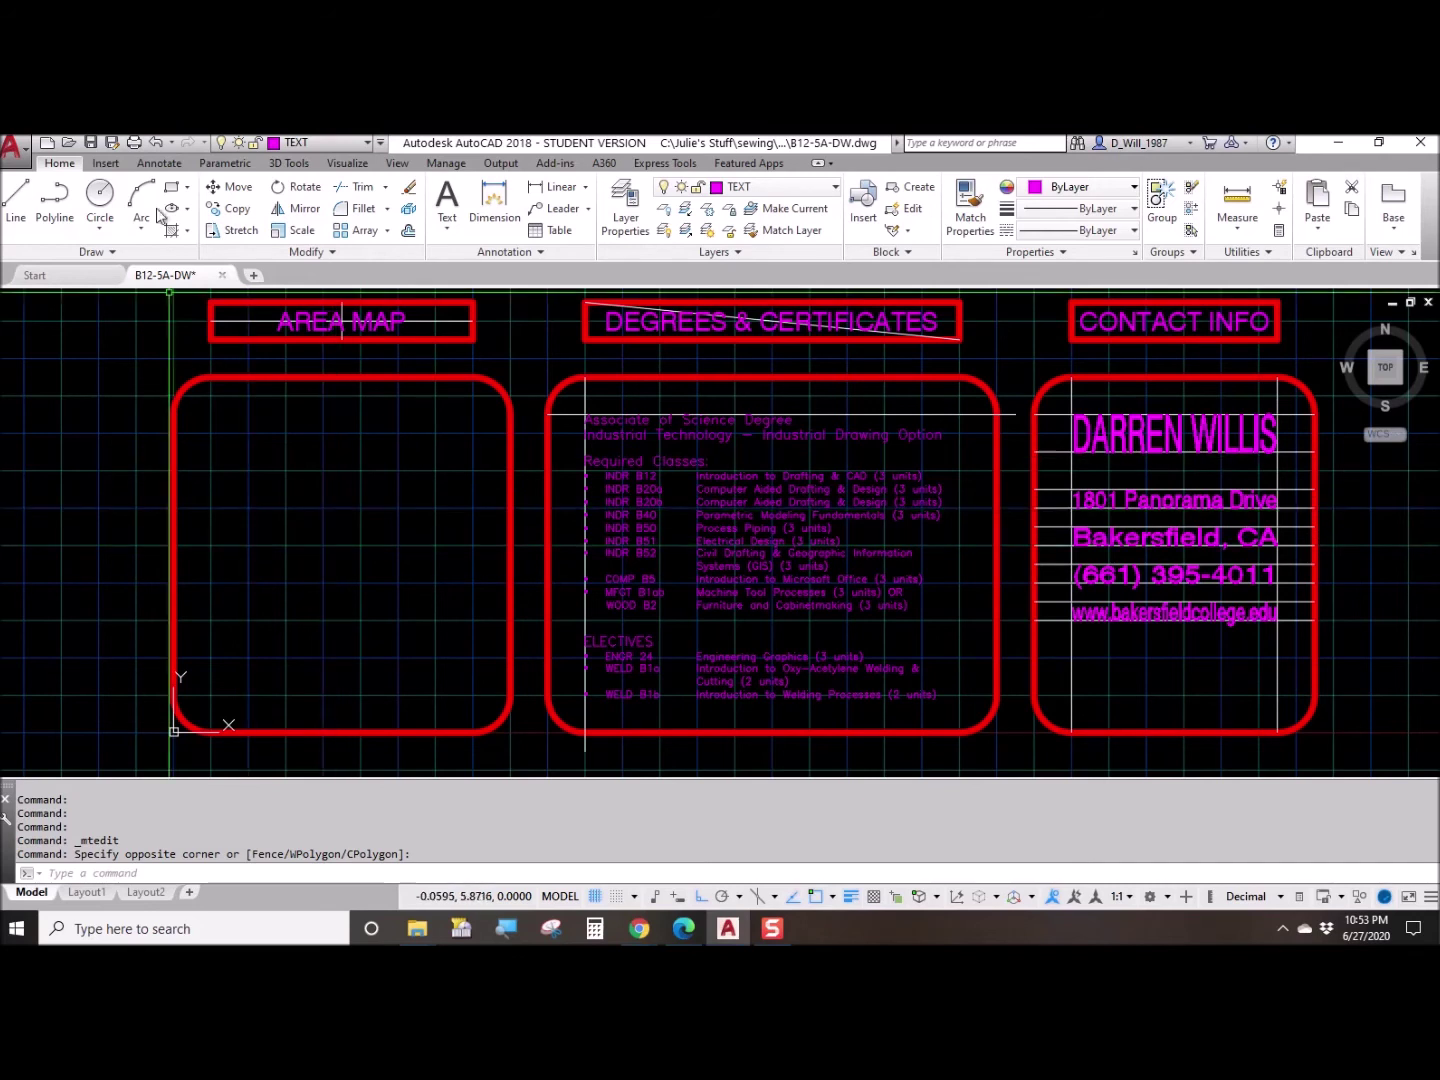
click(14, 201)
- Make MAP the current layer and draw the horizontal street line across the map
click(761, 187)
click(755, 283)
click(15, 200)
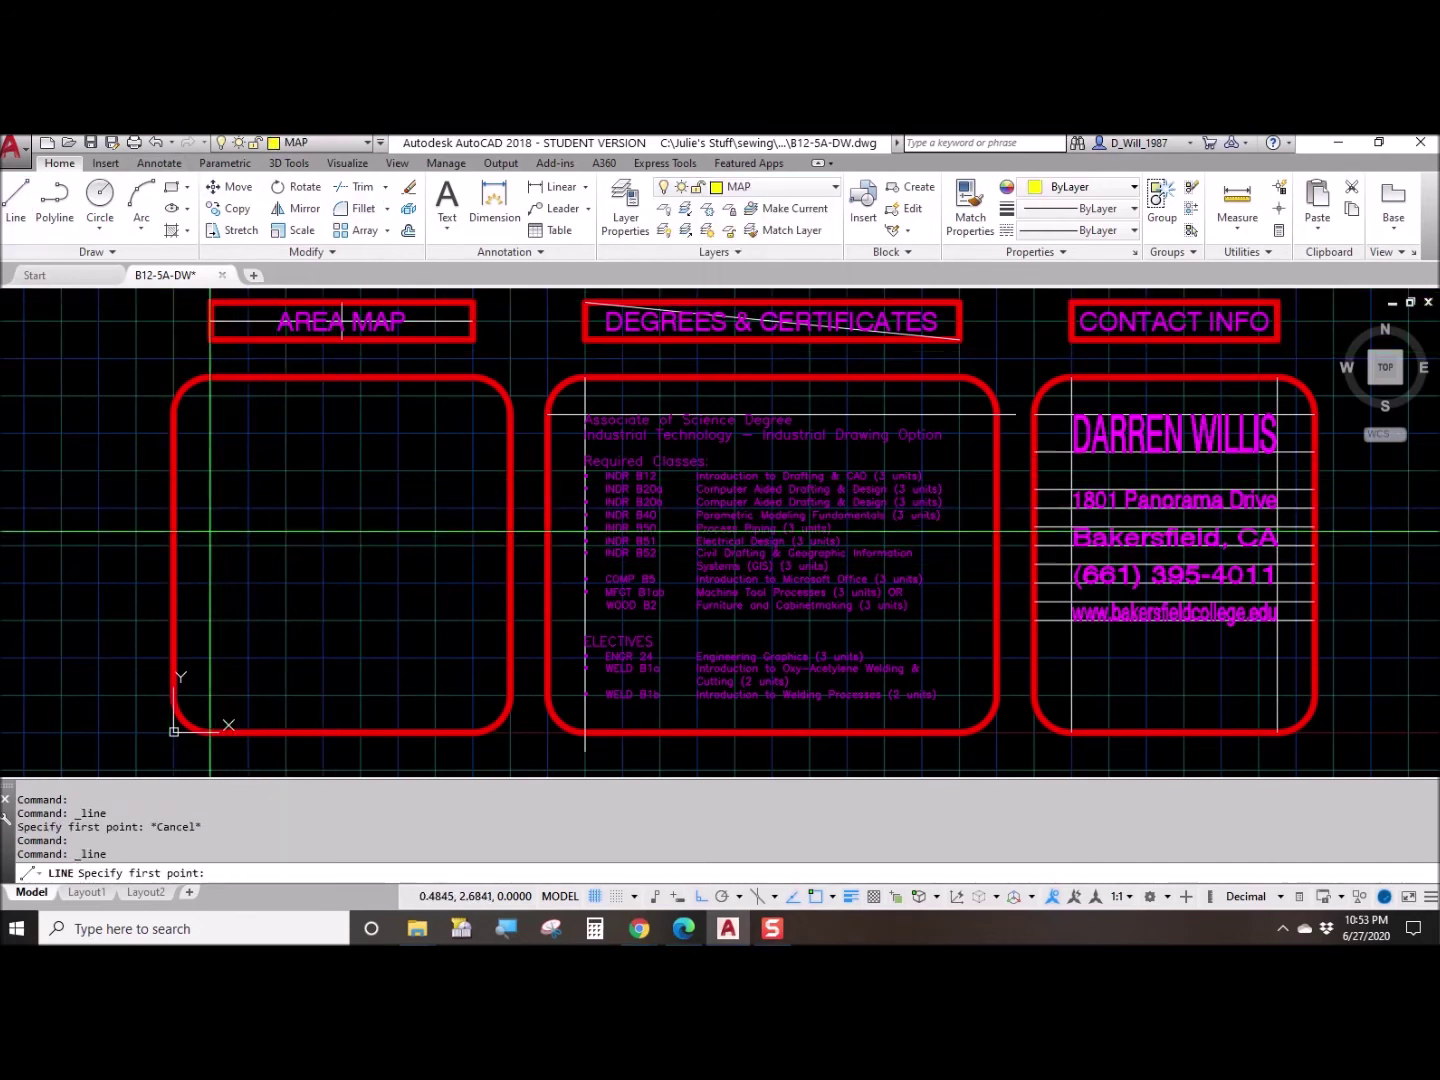
click(197, 532)
click(484, 533)
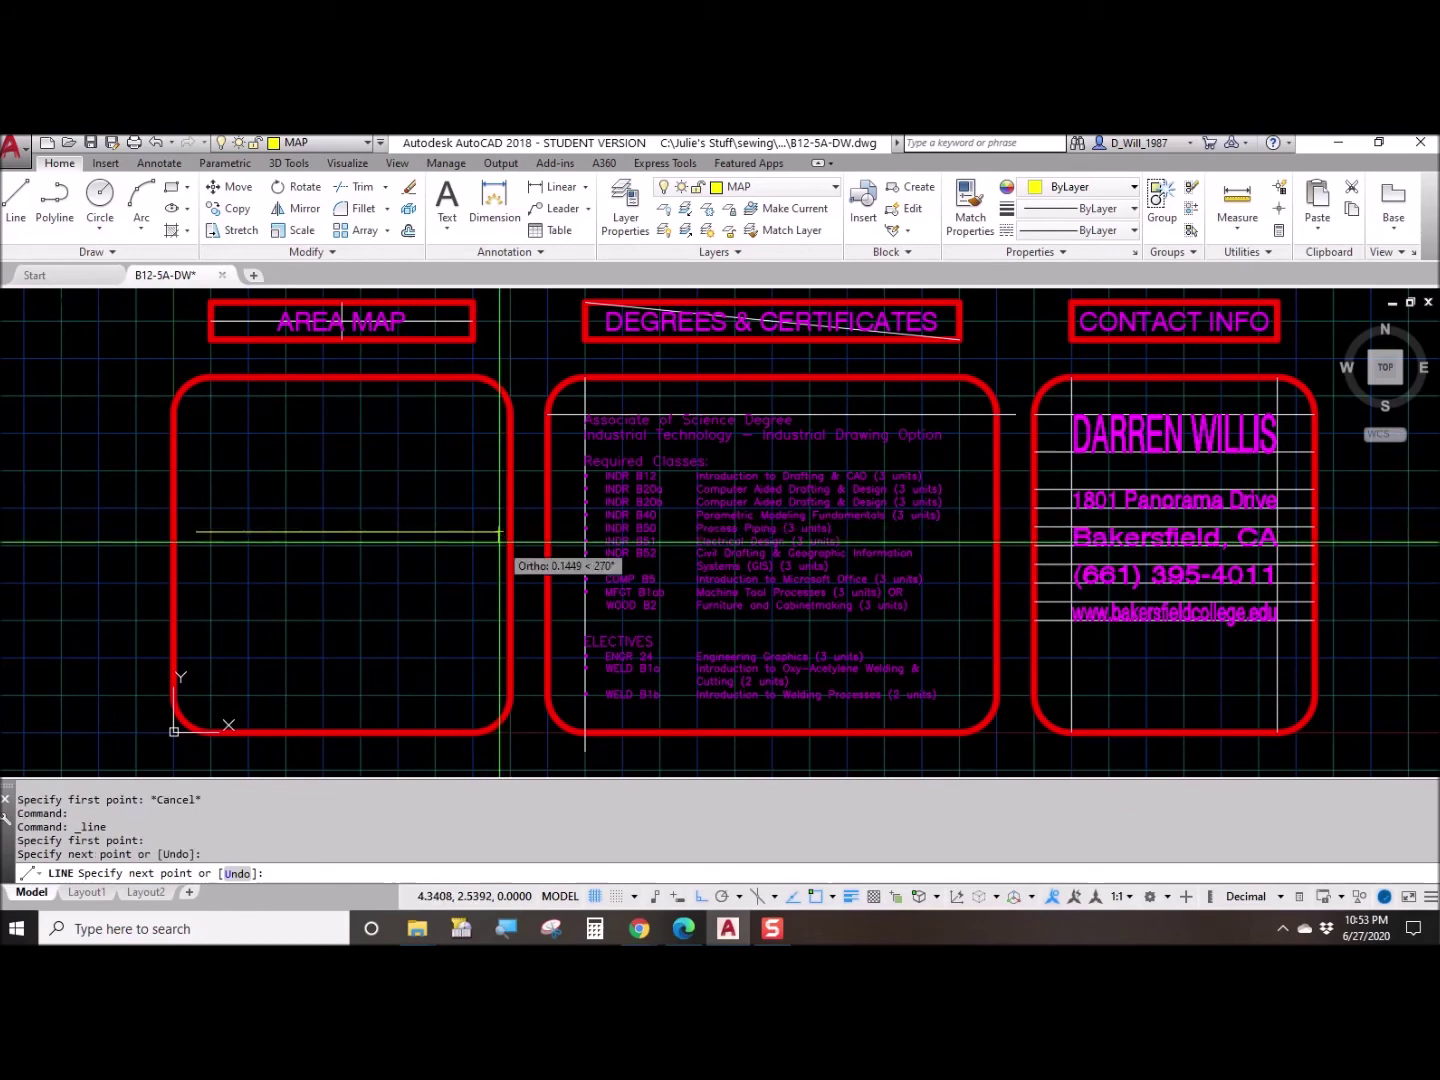
scroll(494, 525, up, 4)
click(494, 538)
key(Escape)
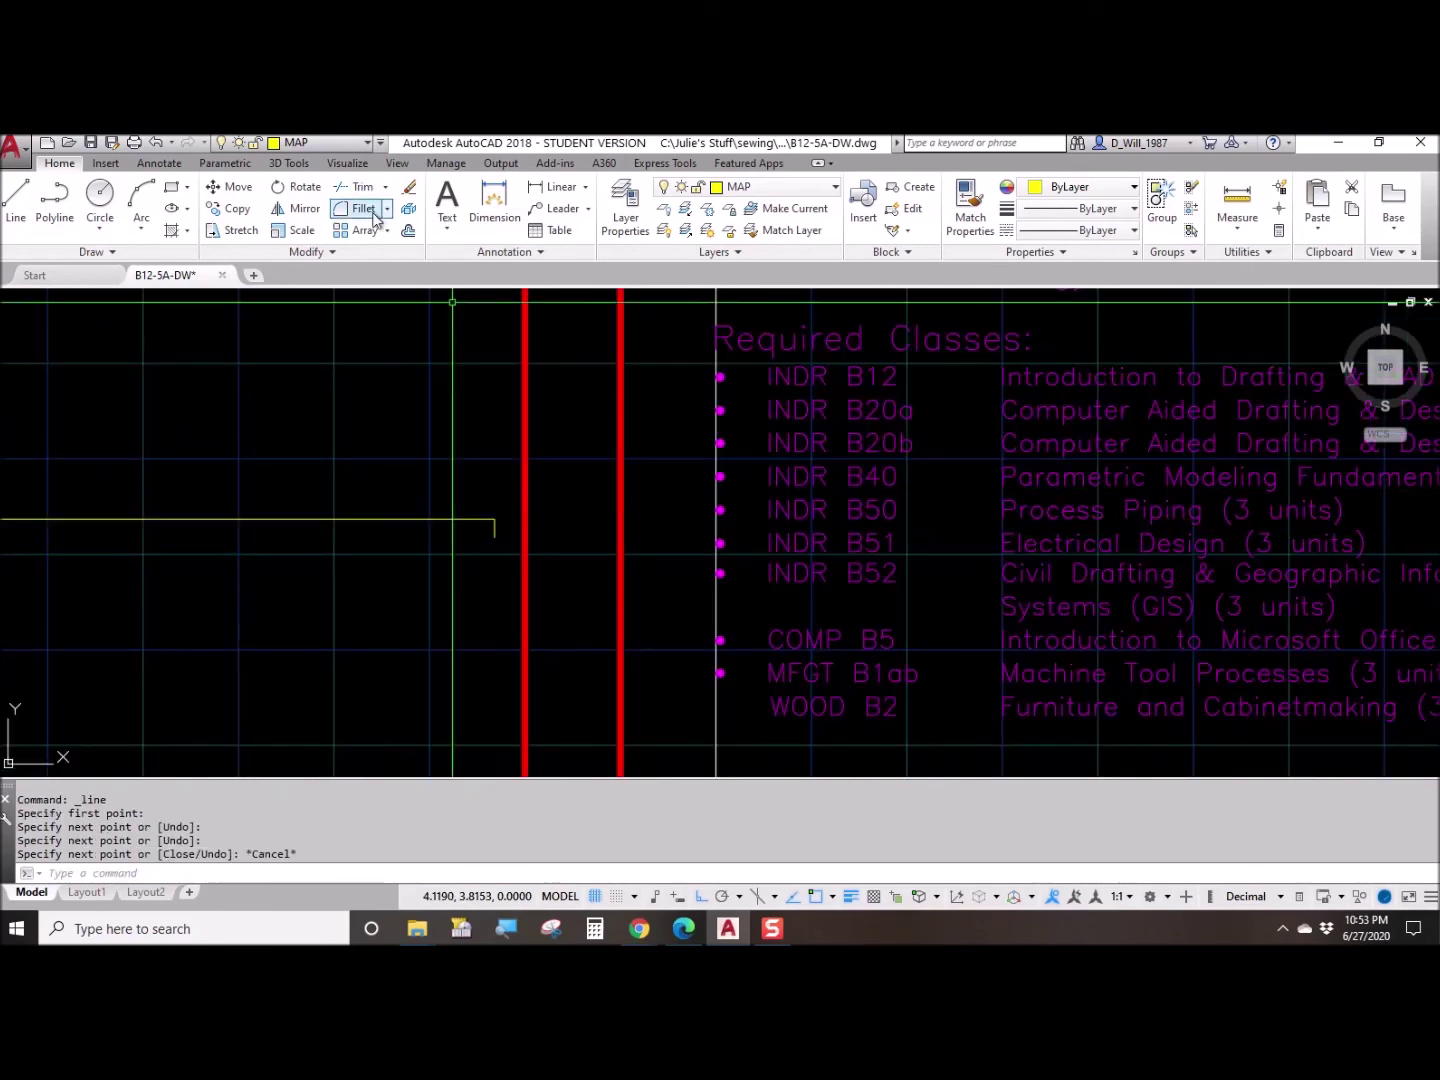
- Offset the horizontal street into a parallel pair and erase the stray short segment
click(408, 230)
click(494, 519)
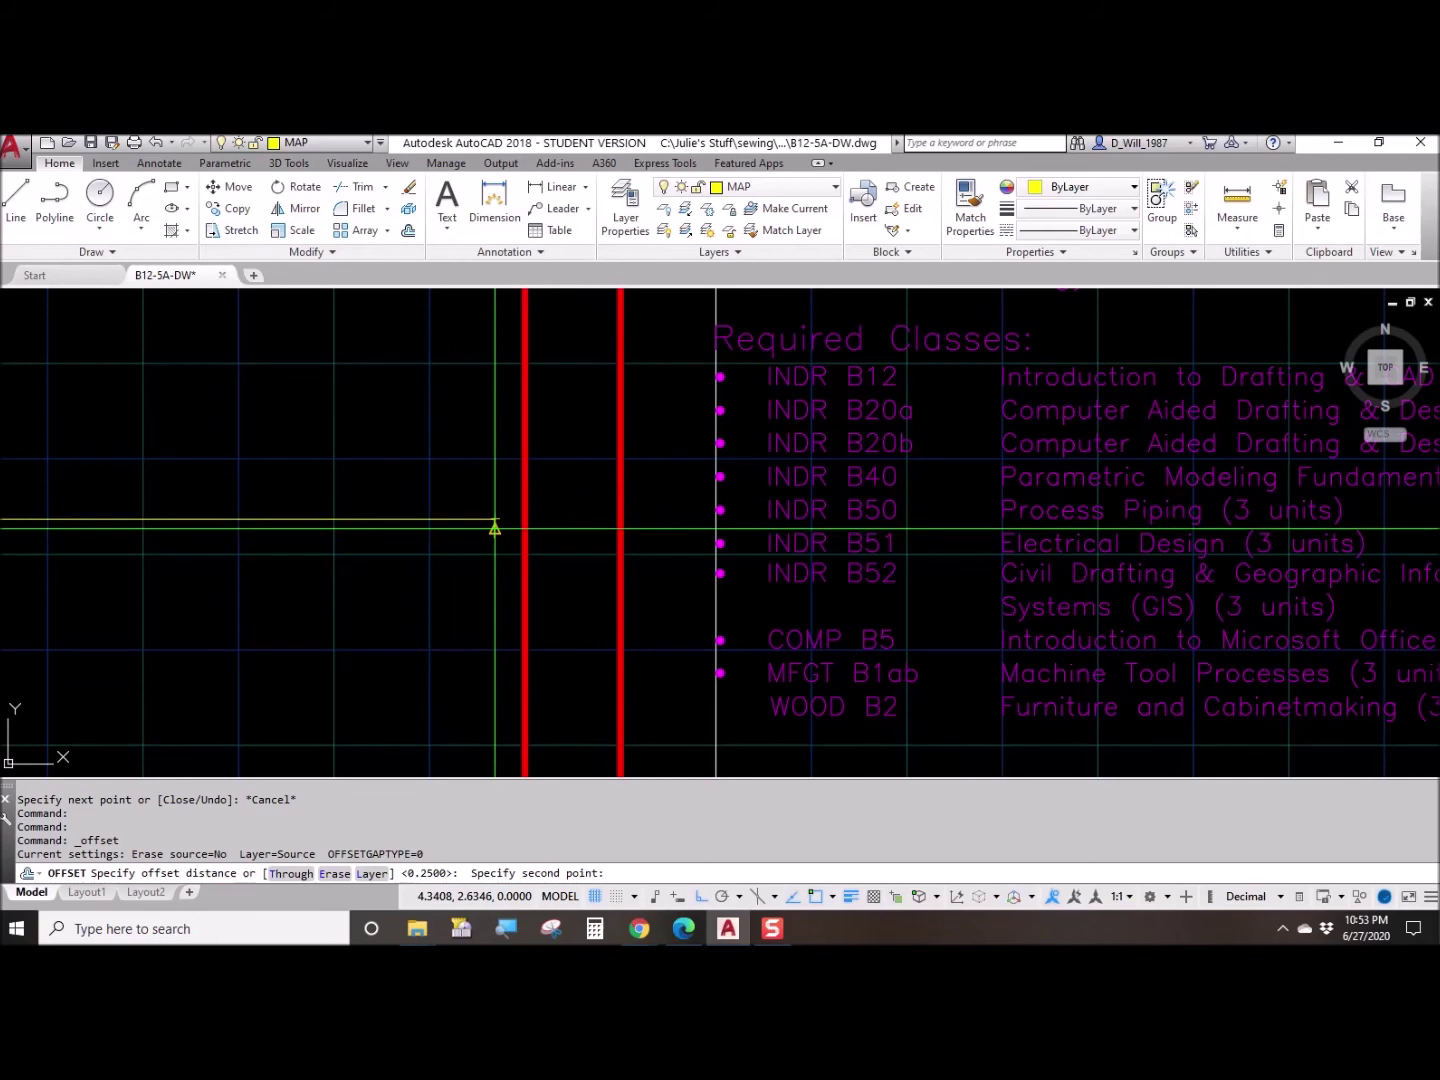
click(494, 536)
click(463, 521)
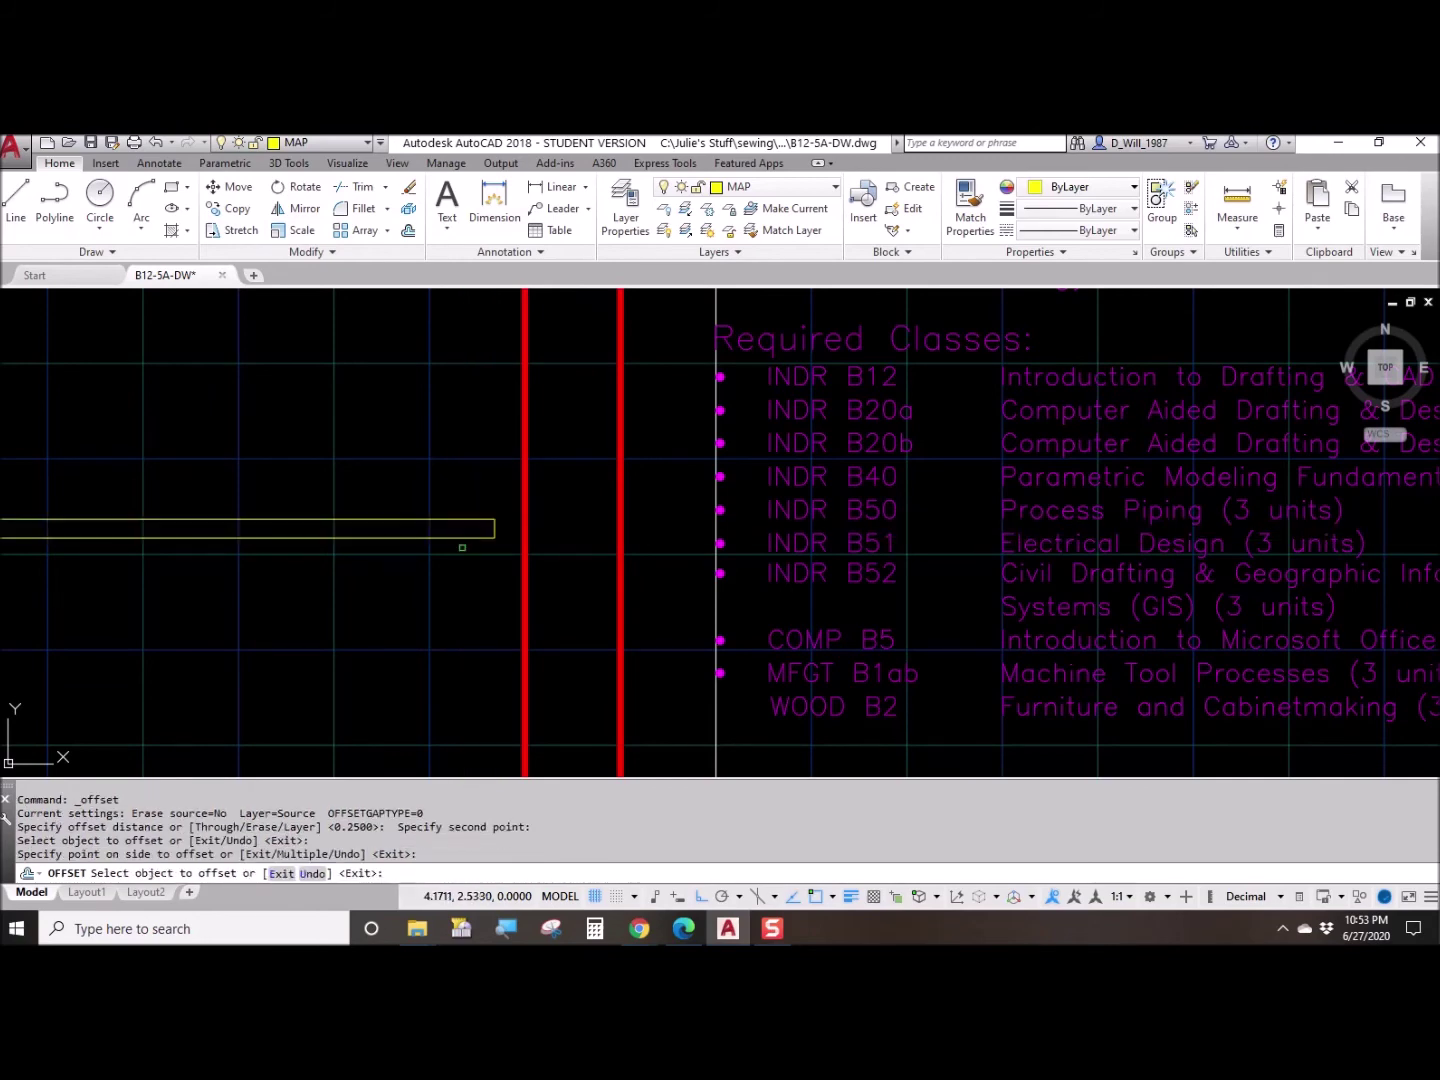
key(Escape)
click(494, 530)
key(Delete)
scroll(537, 532, down, 5)
mouse_move(536, 533)
middle_down()
mouse_move(578, 517)
mouse_move(530, 536)
middle_up()
- Draw a vertical street line to the panel bottom and offset it to the right
text(l)
key(Return)
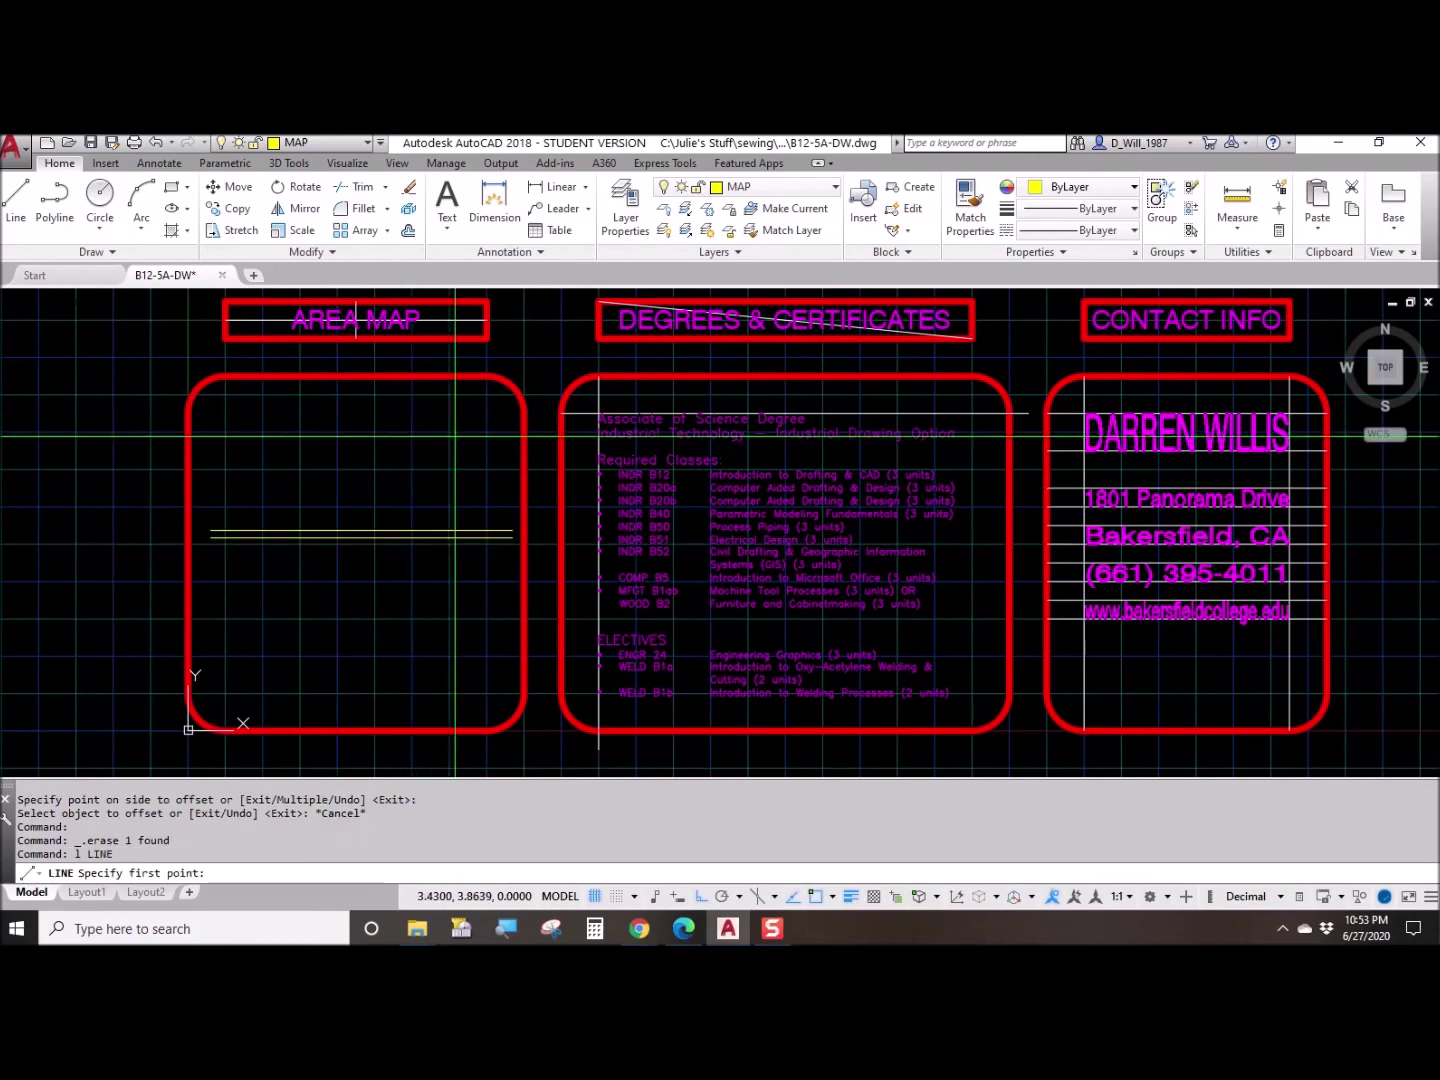
click(456, 440)
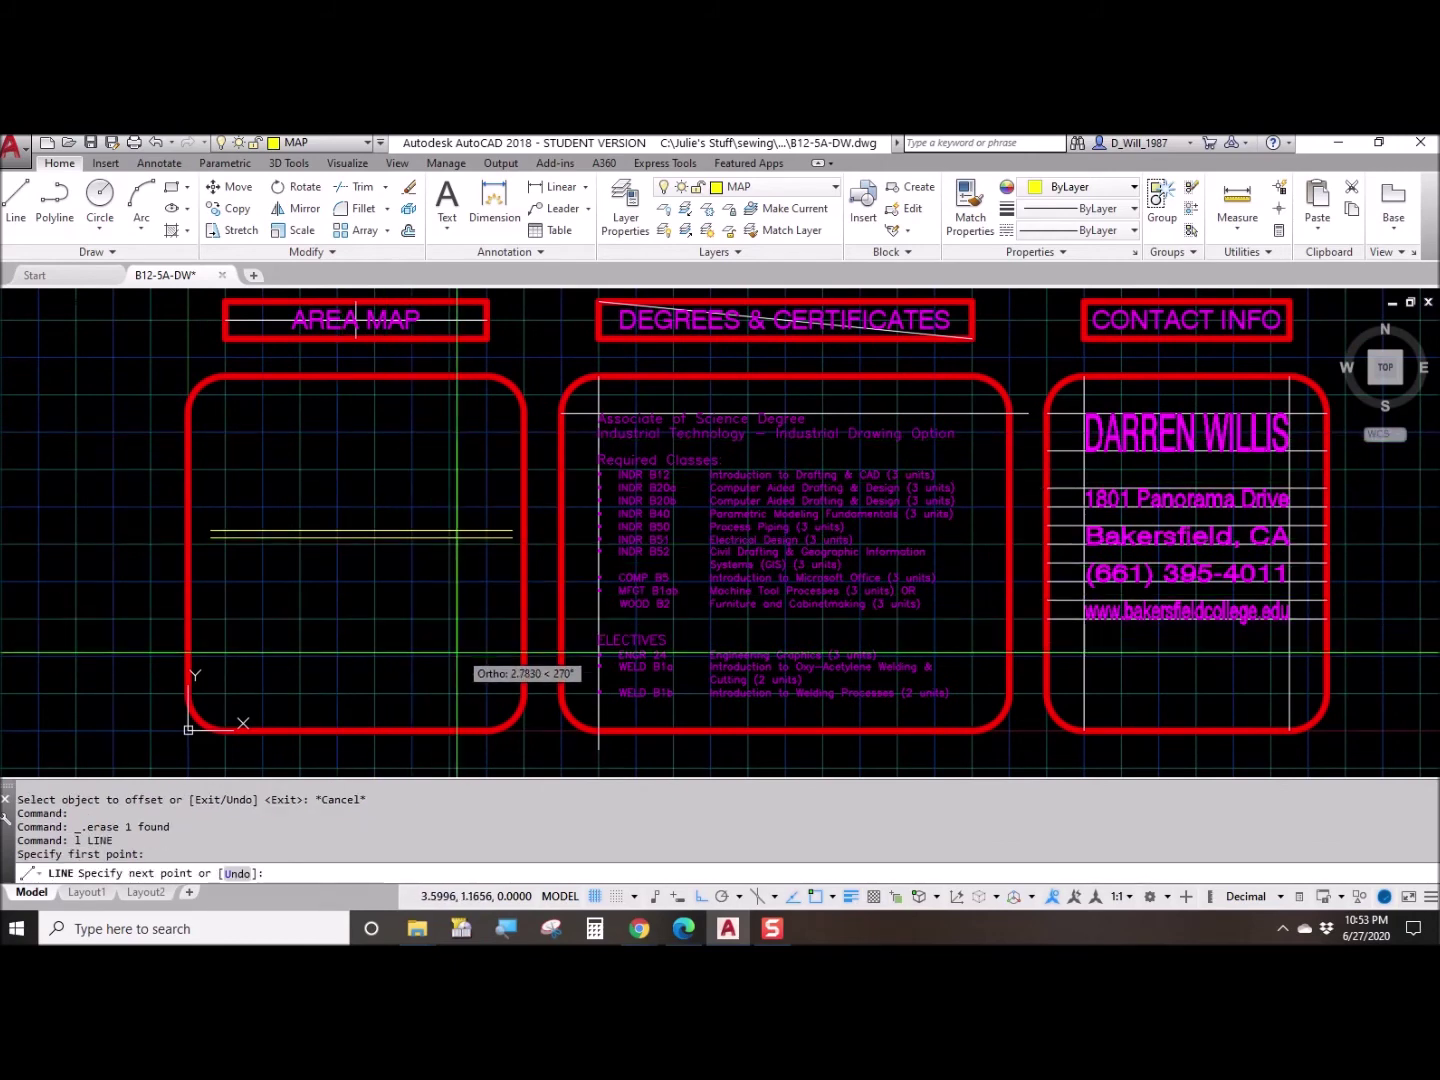
click(457, 689)
key(Return)
text(o)
key(Return)
key(Return)
click(457, 473)
click(462, 575)
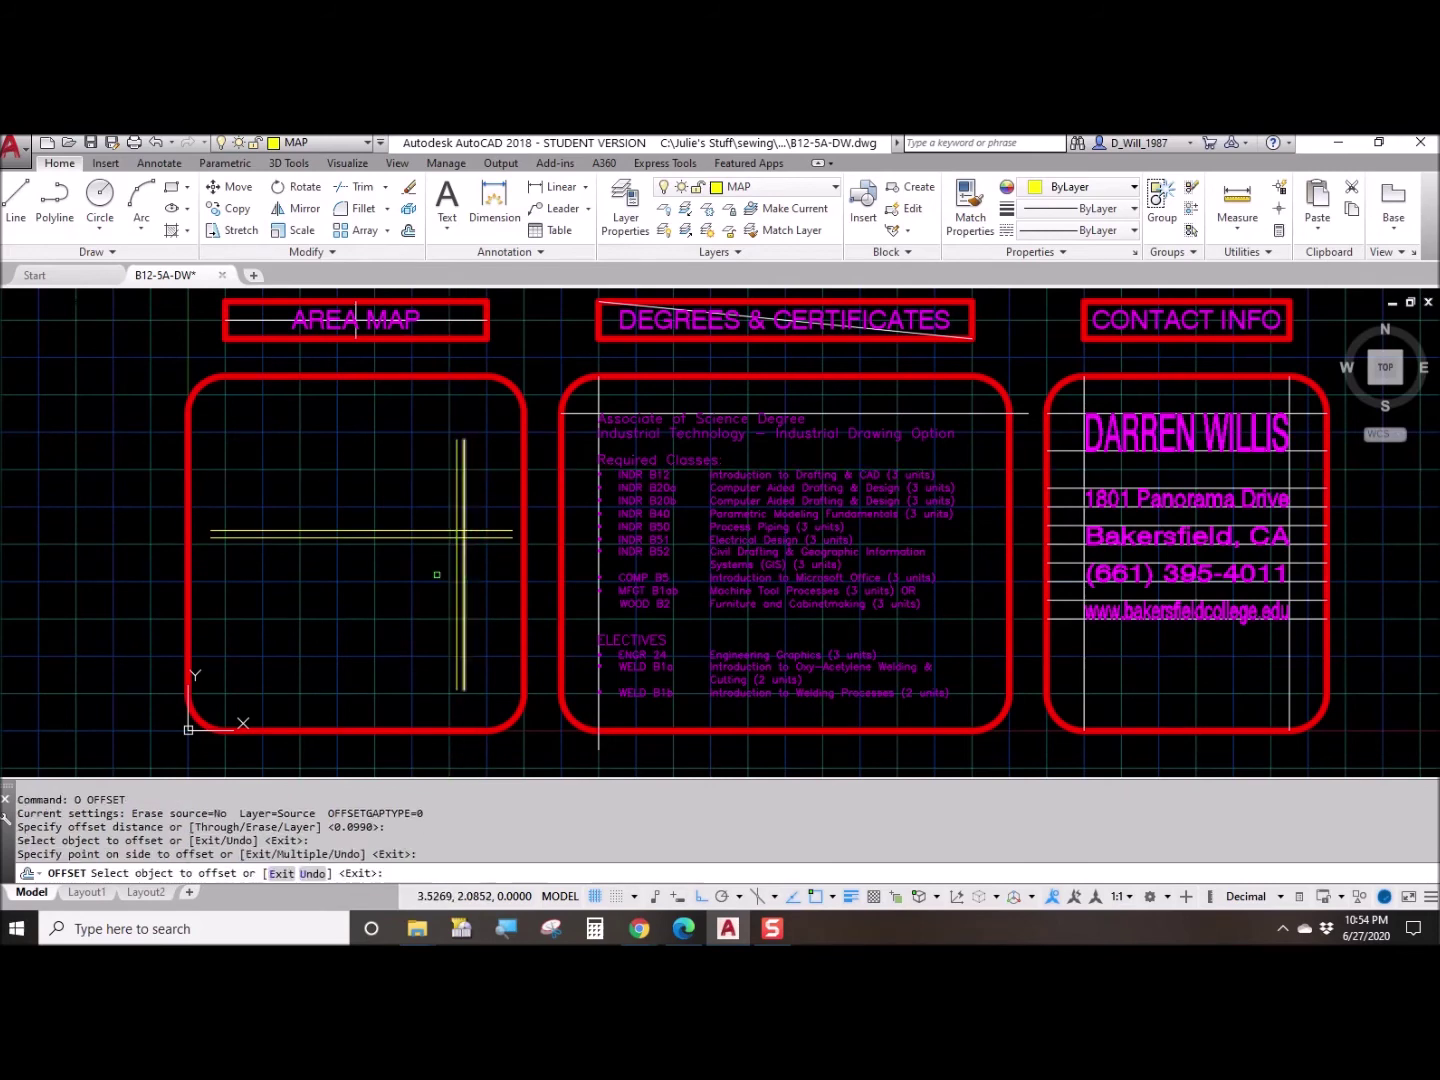
key(Return)
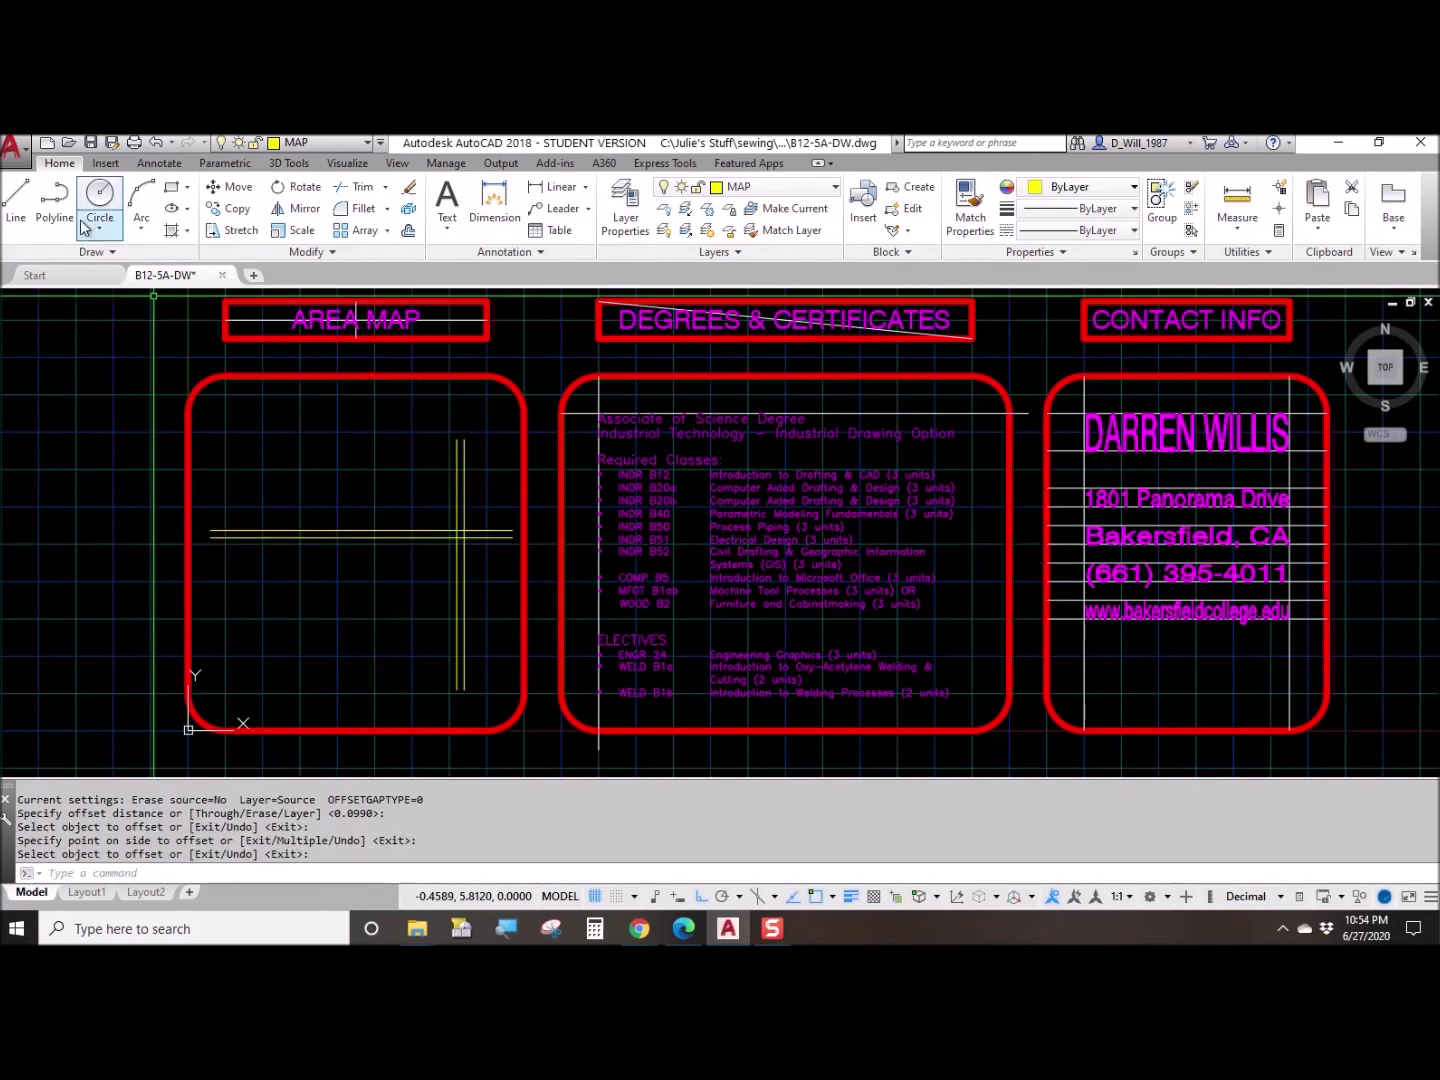
click(98, 252)
- Draw a fitted spline rising from the map's lower left to its right edge, with ortho off
click(34, 295)
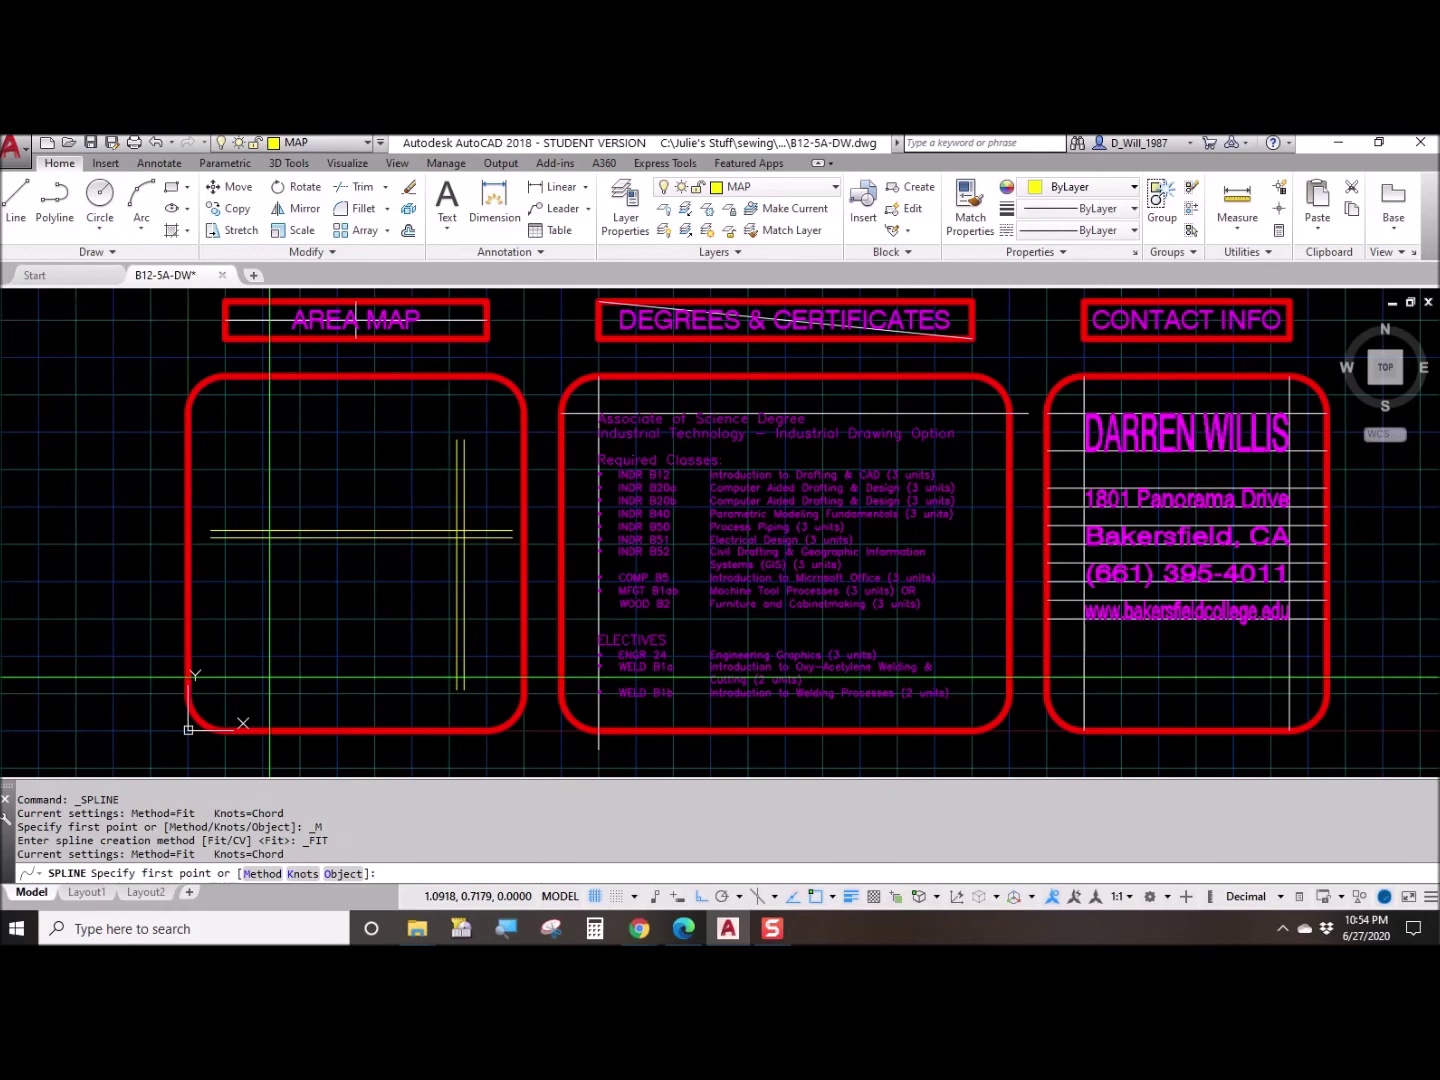
click(224, 675)
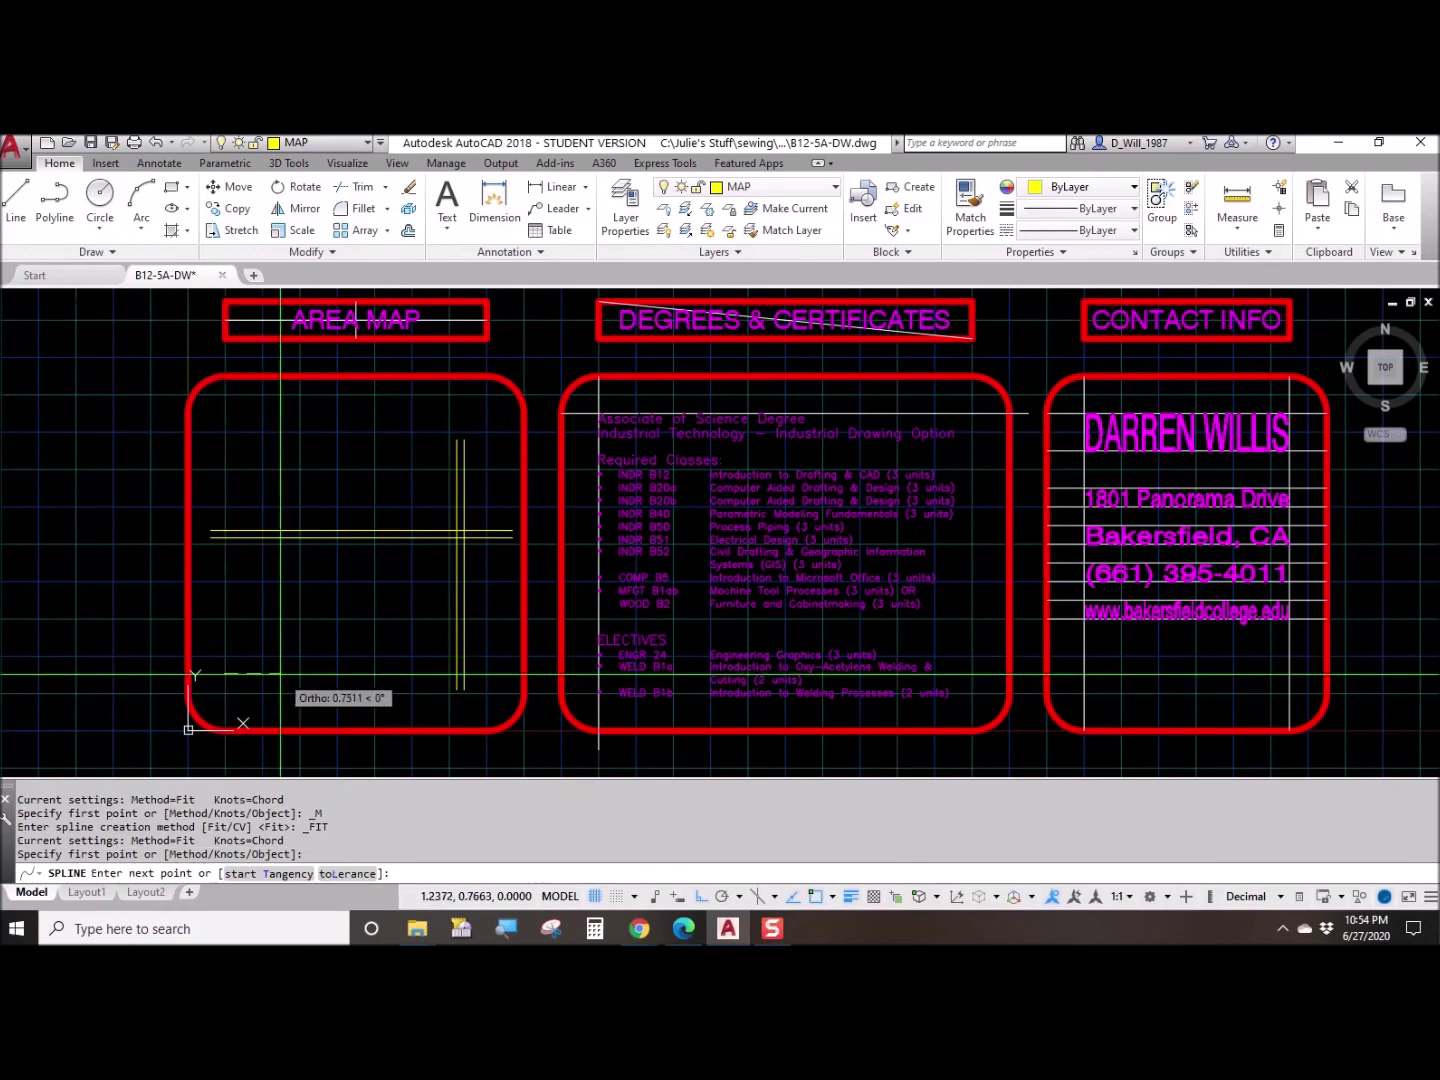
click(703, 901)
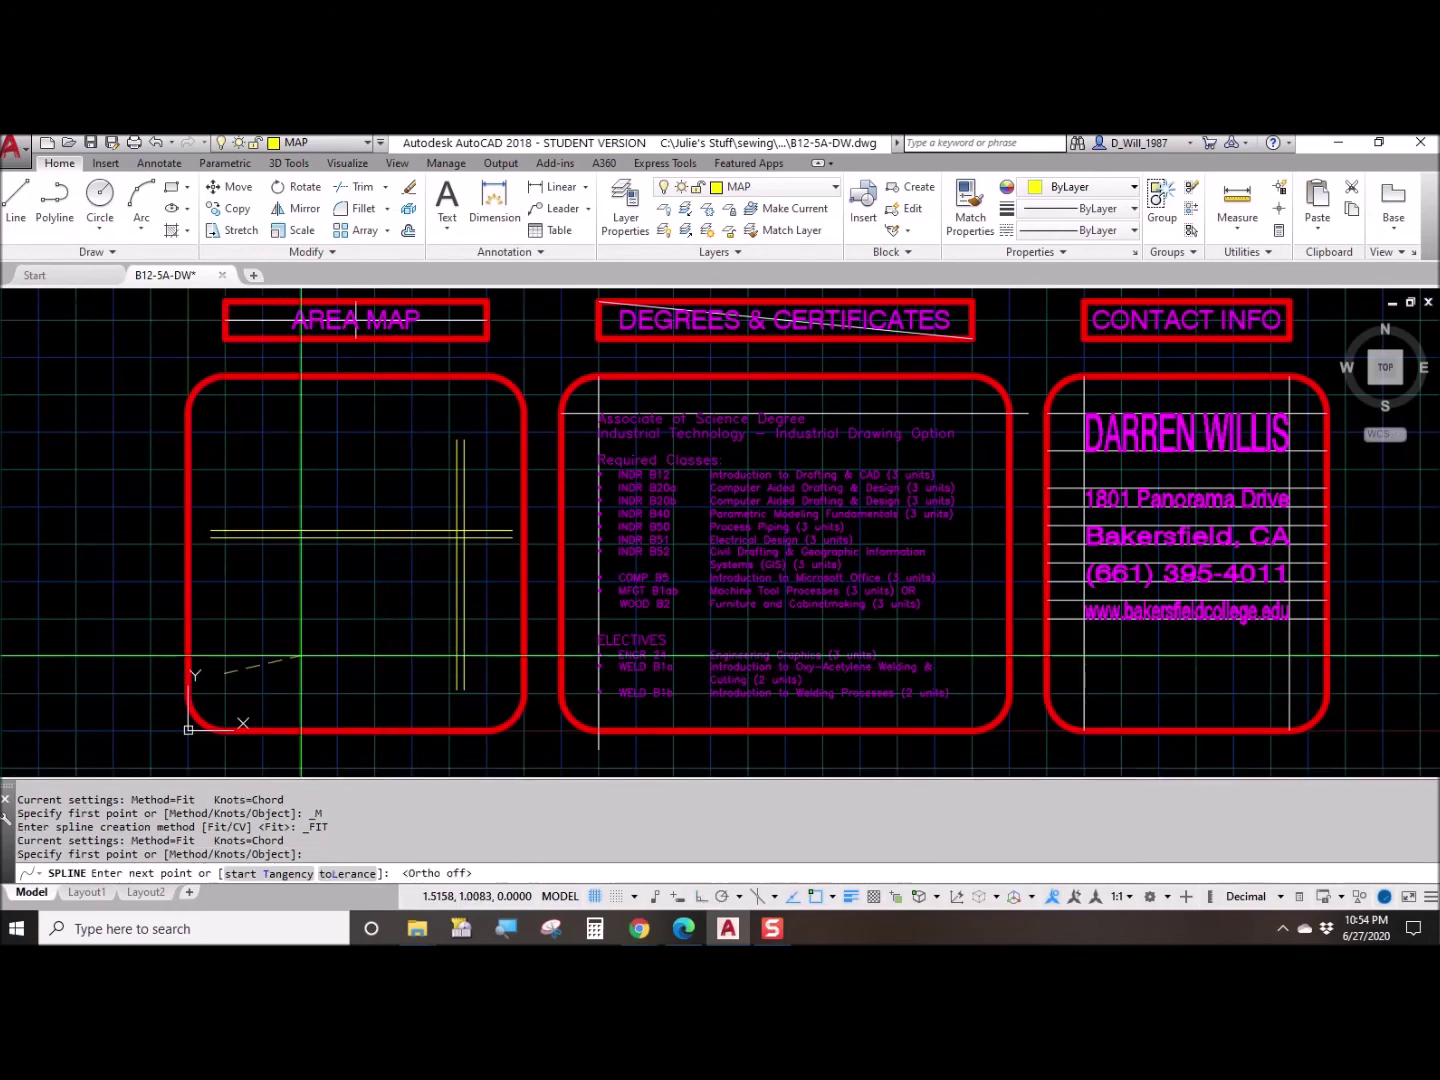
scroll(276, 668, up, 2)
click(275, 669)
click(326, 652)
click(374, 616)
click(450, 598)
click(565, 690)
click(646, 537)
key(Return)
- Reshape the spline by dragging its grips to smooth the dip and raise its end
click(627, 594)
click(566, 689)
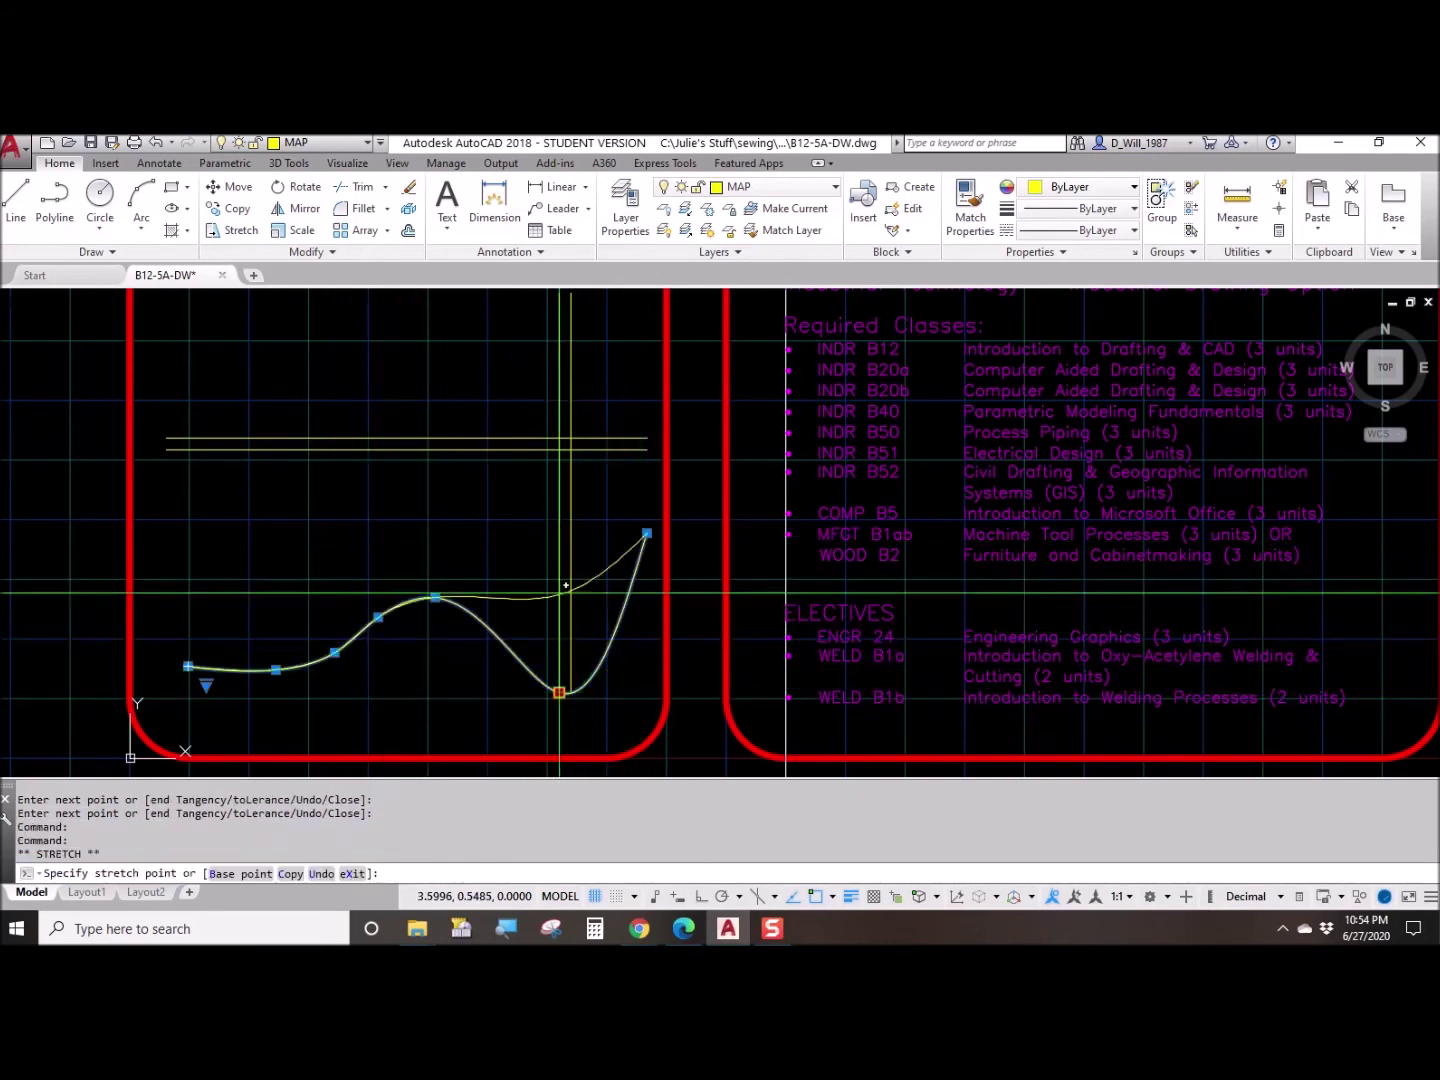
click(559, 493)
click(559, 492)
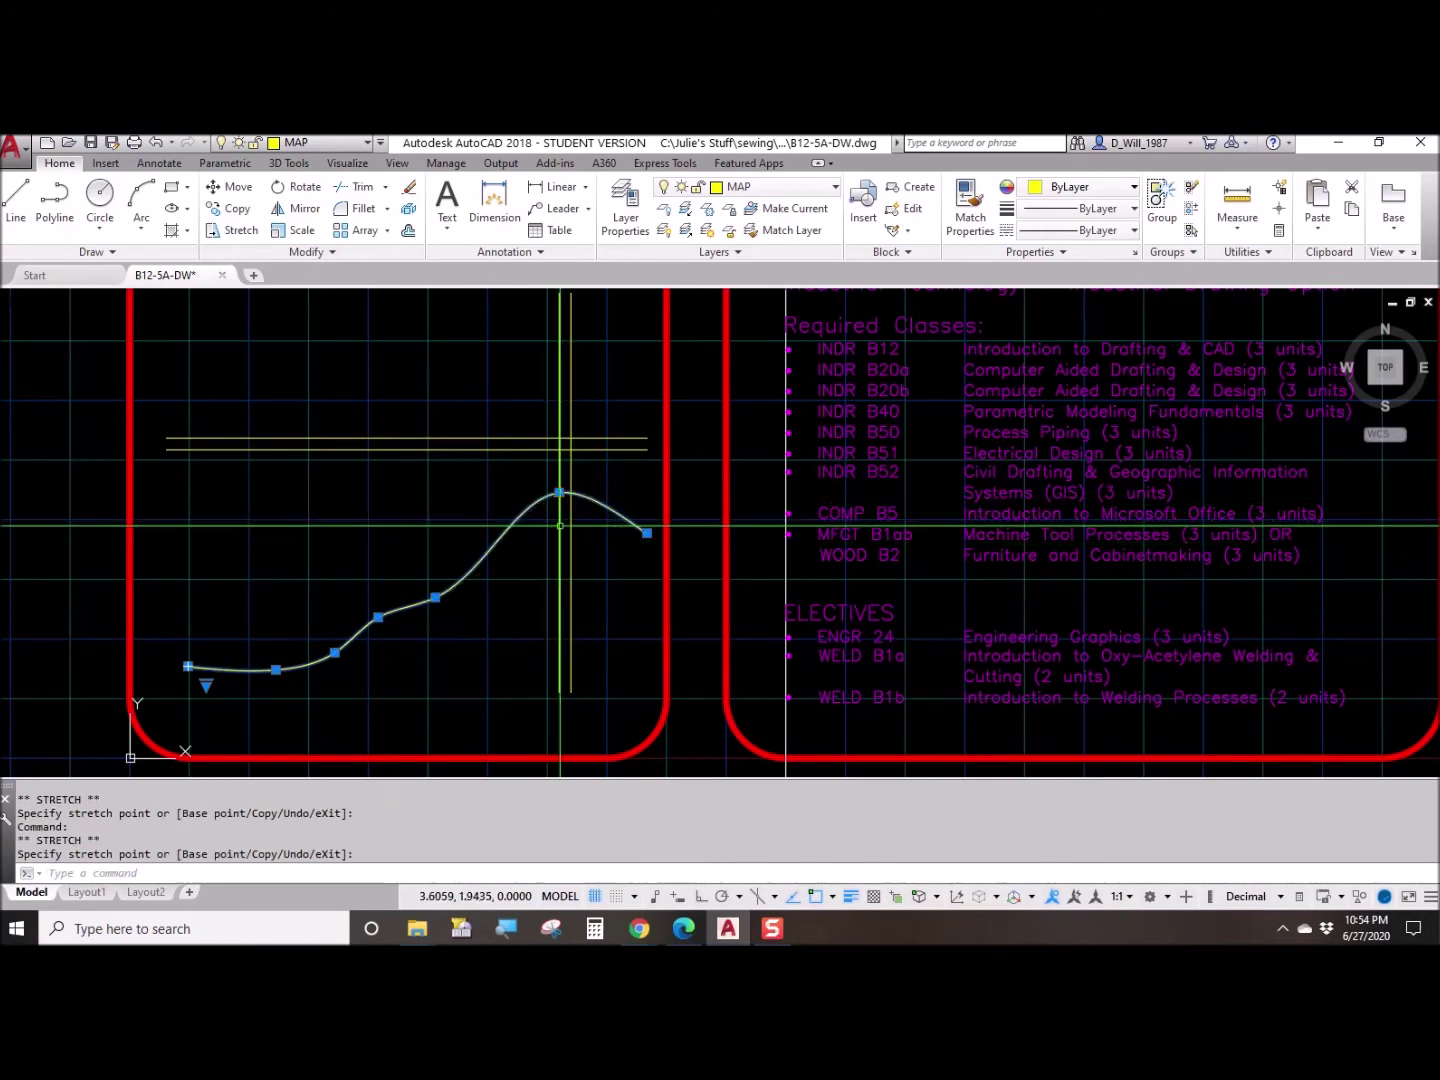
scroll(587, 515, up, 2)
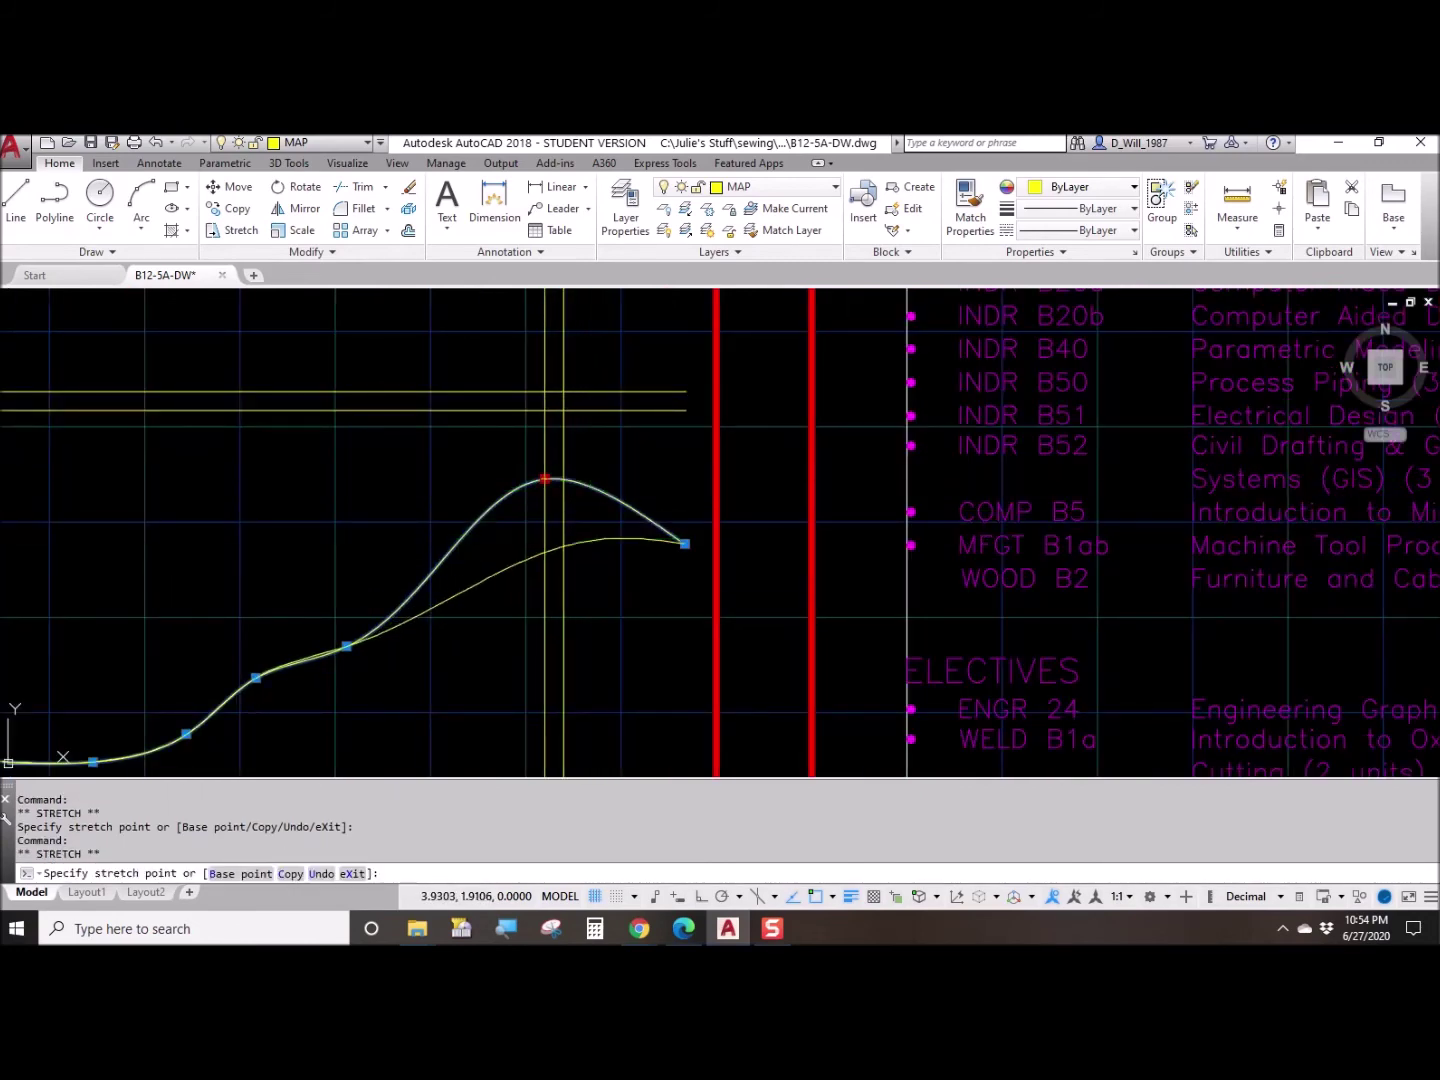
click(608, 539)
click(685, 544)
click(706, 486)
click(598, 500)
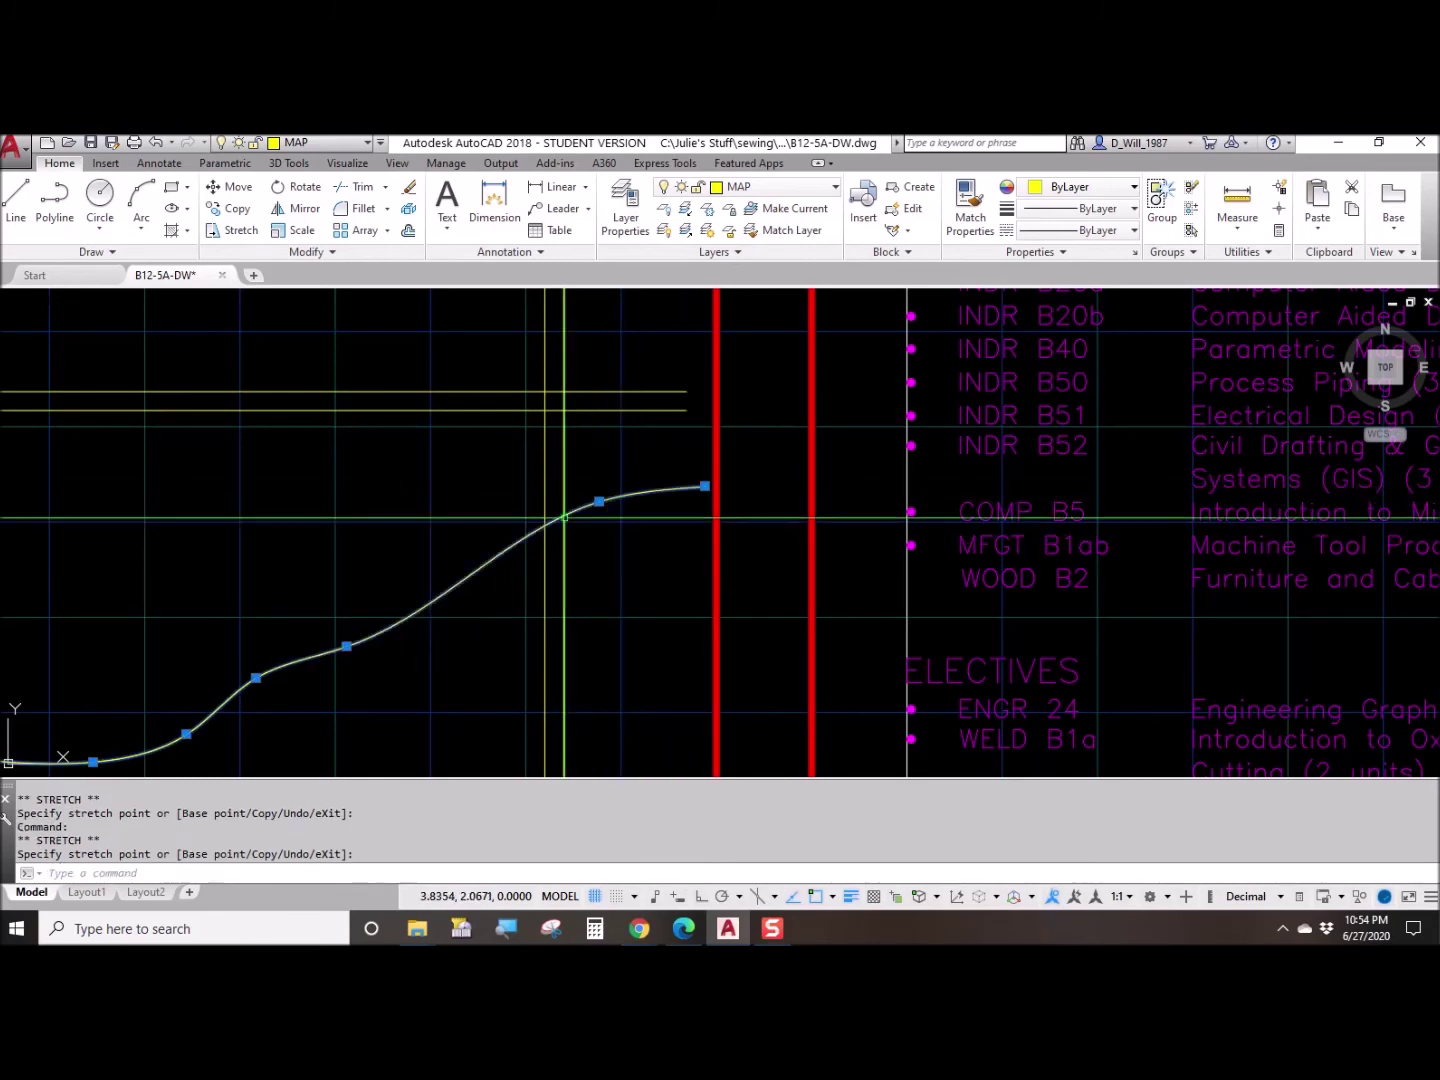
click(347, 647)
click(402, 595)
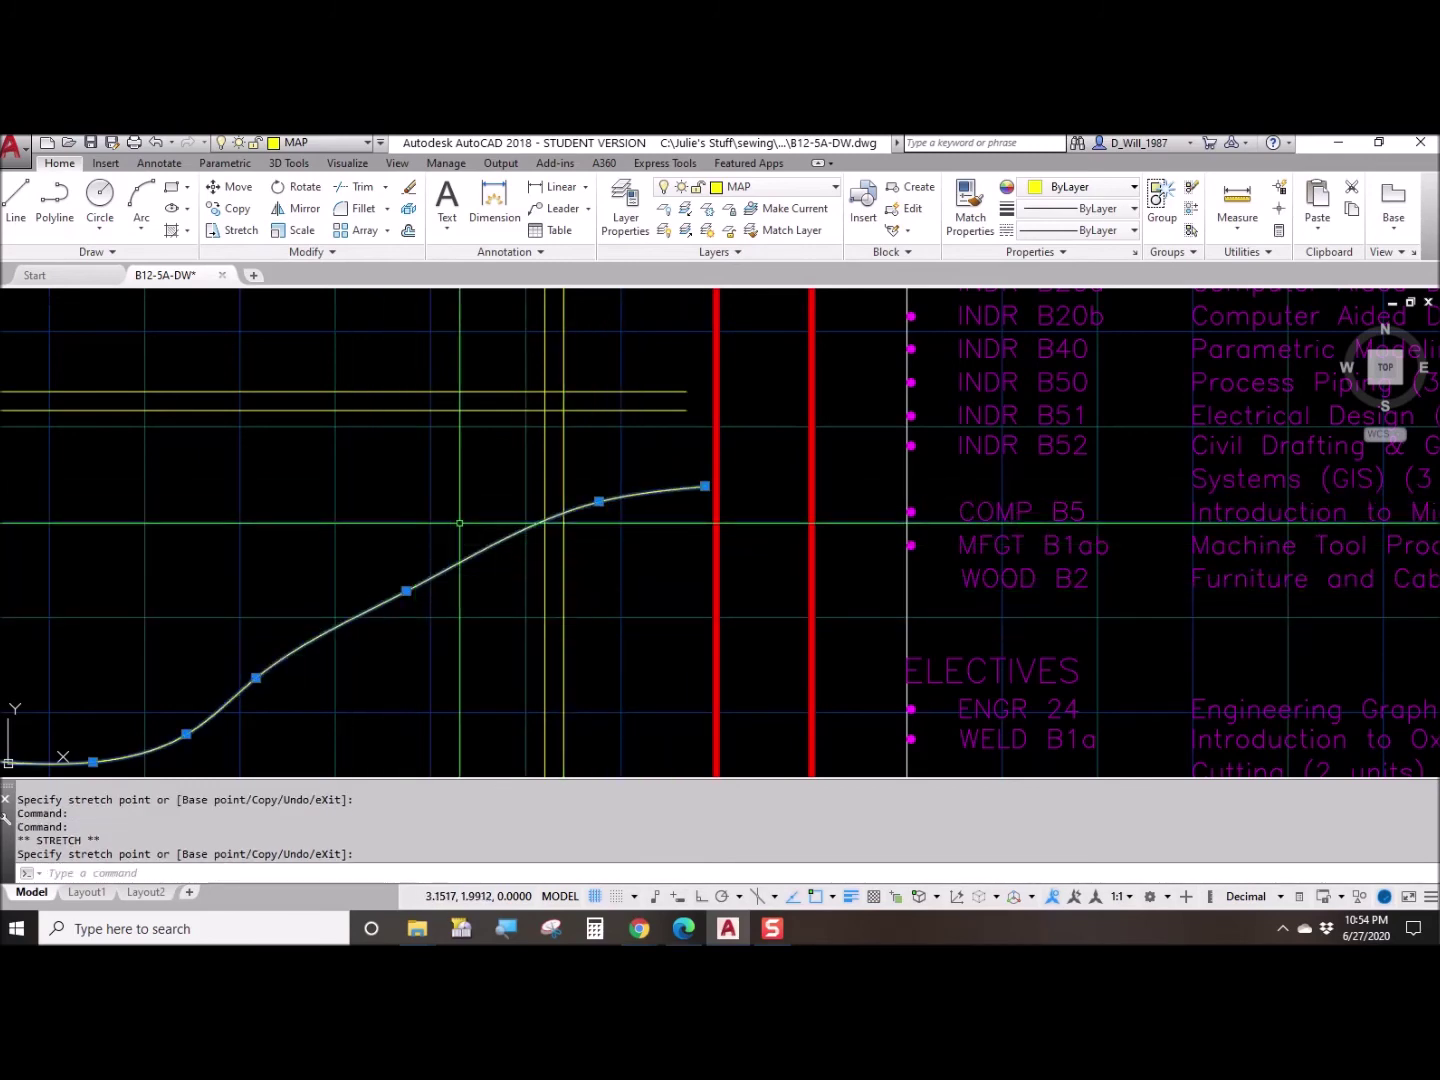
key(Escape)
scroll(341, 604, down, 4)
scroll(341, 604, up, 3)
middle_drag(341, 604, 331, 638)
- Offset the spline at the default distance to form a parallel curved road
click(408, 208)
key(Return)
click(466, 566)
click(470, 601)
key(Escape)
scroll(471, 601, down, 3)
middle_drag(470, 561, 412, 585)
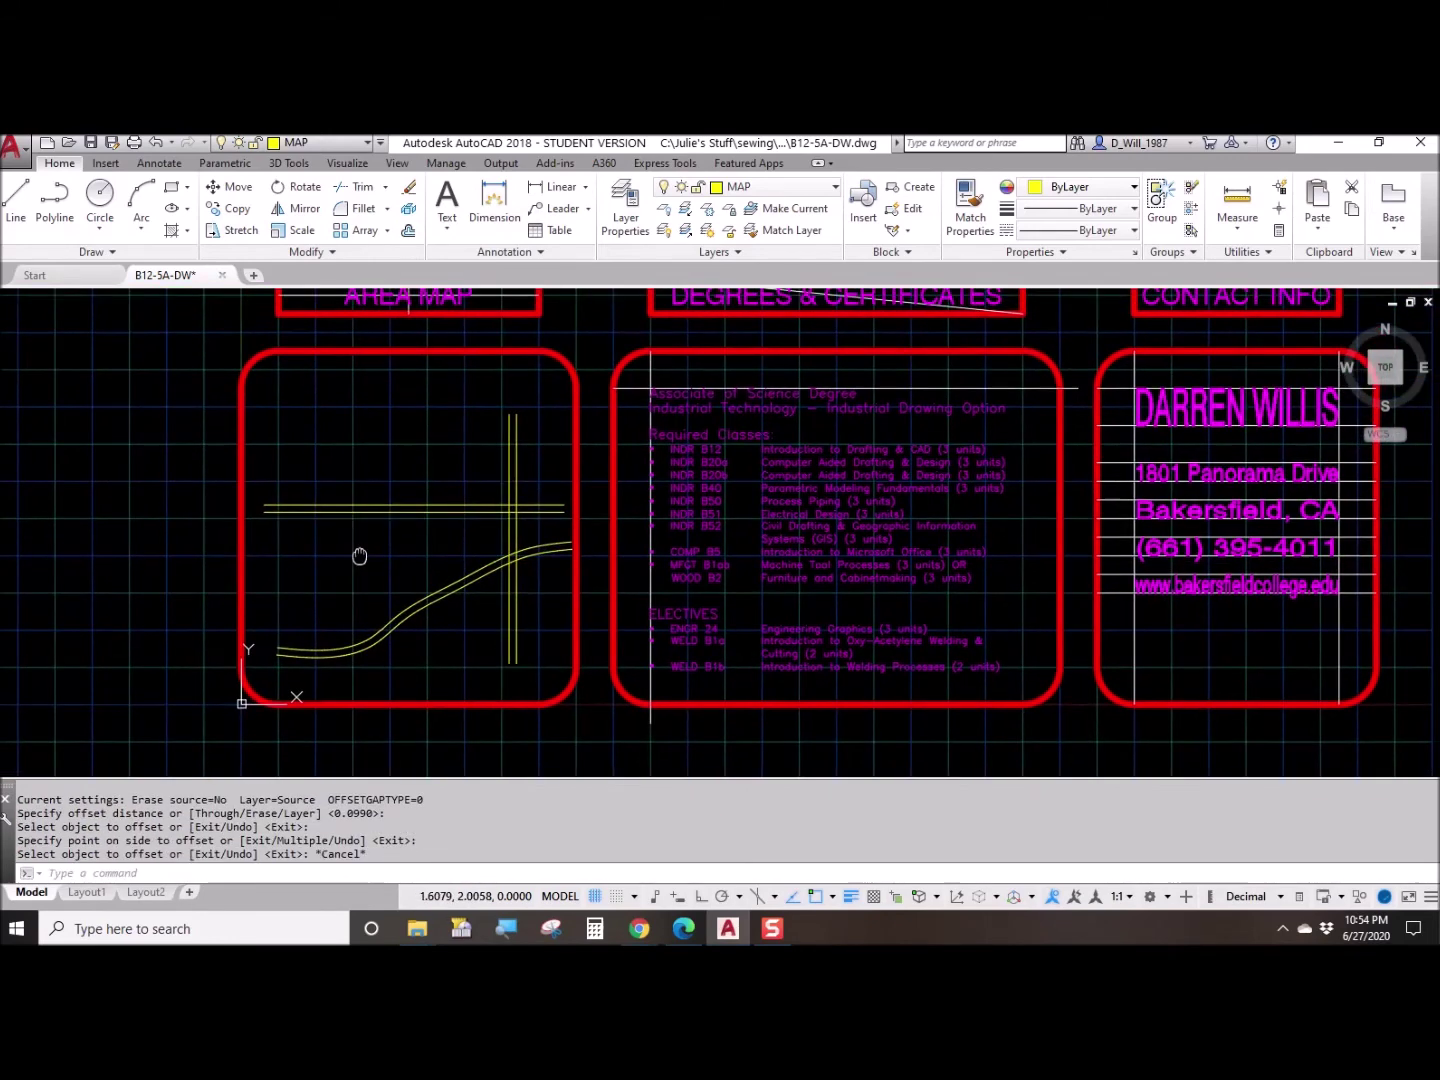
scroll(401, 560, down, 2)
- Draw a vertical road line on the map's left with polar tracking and offset it rightward
click(16, 195)
scroll(401, 560, up, 3)
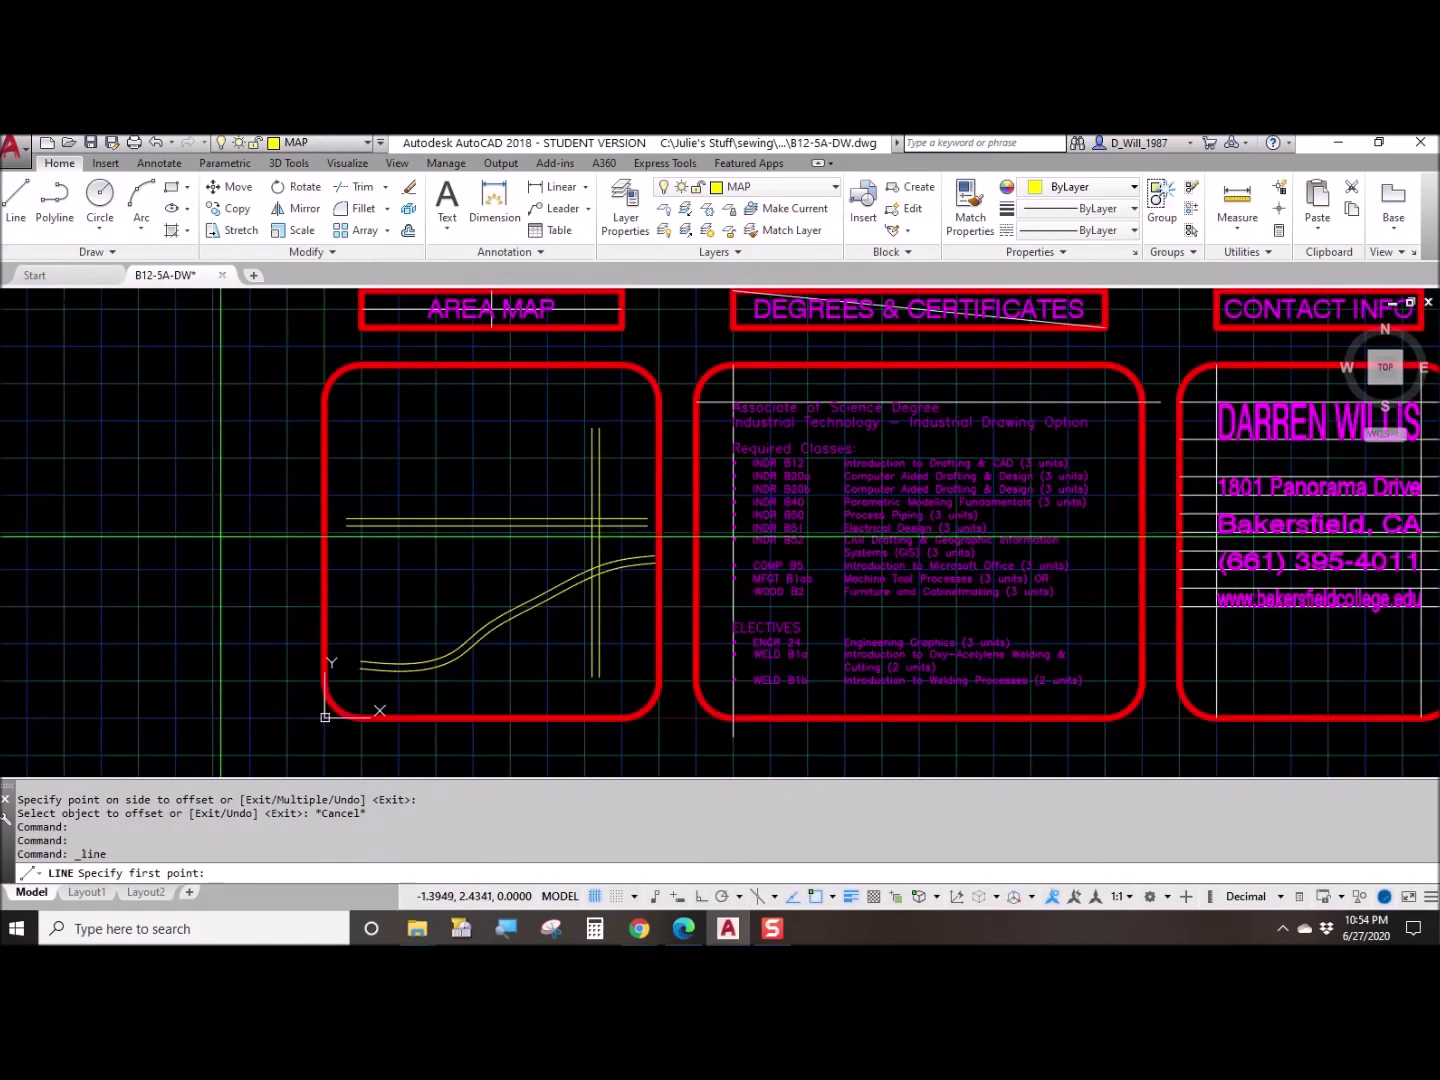
click(360, 663)
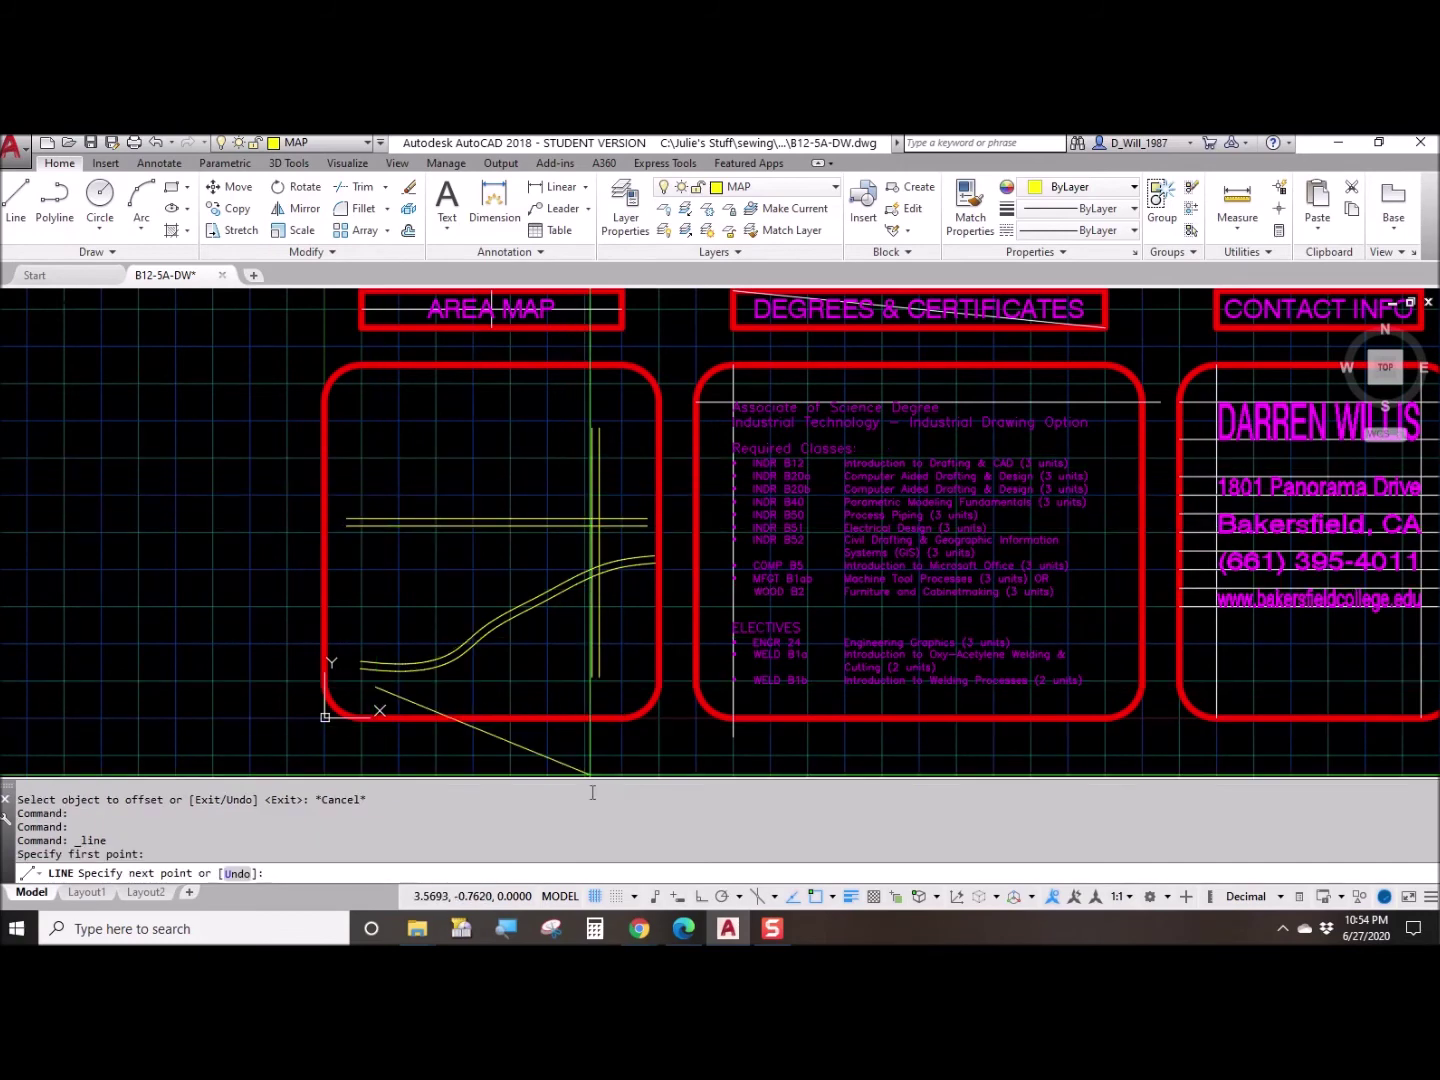
key(F10)
click(375, 471)
key(Return)
text(o)
key(Return)
key(Return)
click(376, 472)
click(396, 500)
- Draw a wavy fitted spline from the left road's top across the top of the map
click(105, 252)
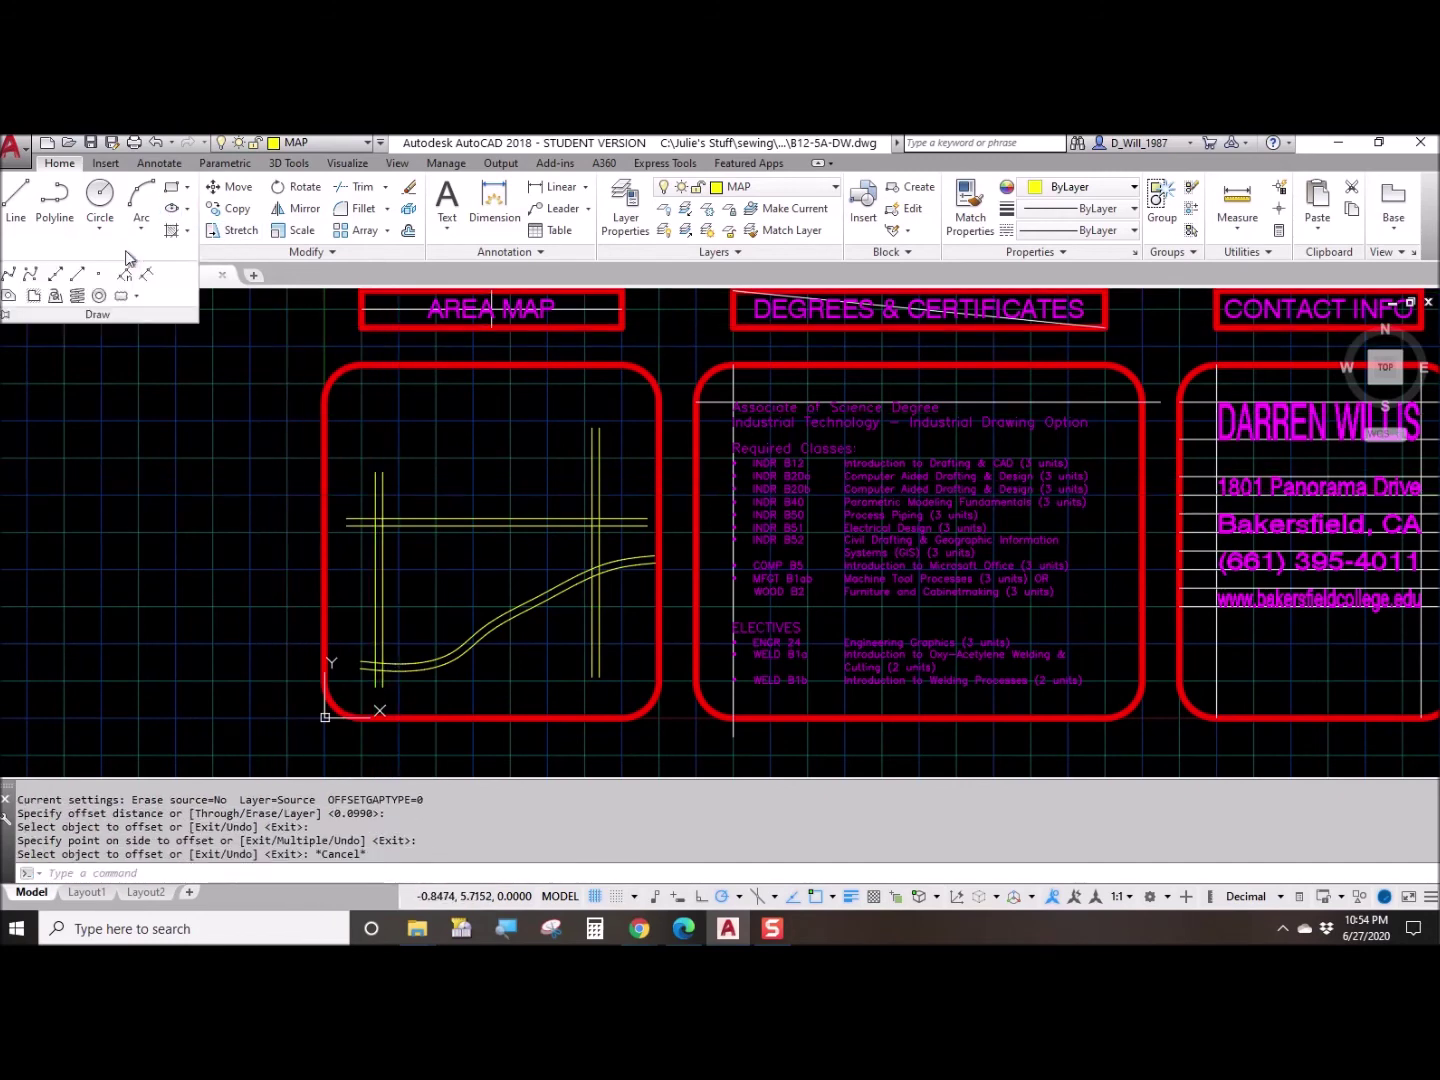
click(11, 274)
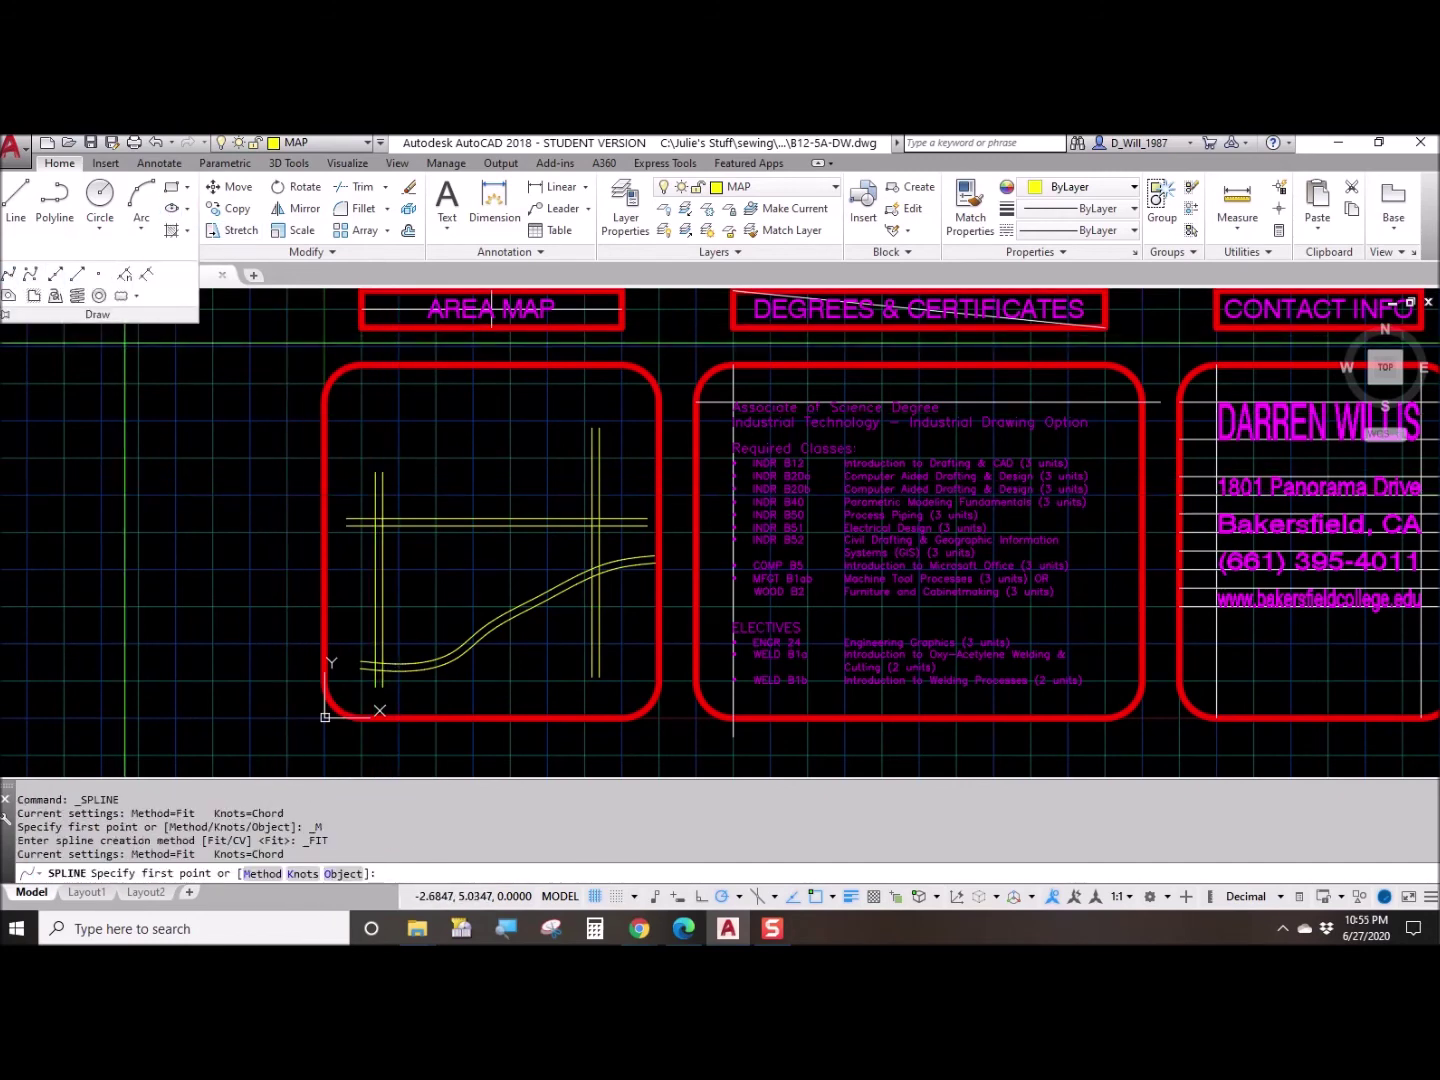
click(383, 498)
click(413, 469)
click(499, 445)
click(546, 445)
click(590, 424)
scroll(632, 434, up, 2)
click(635, 437)
key(Return)
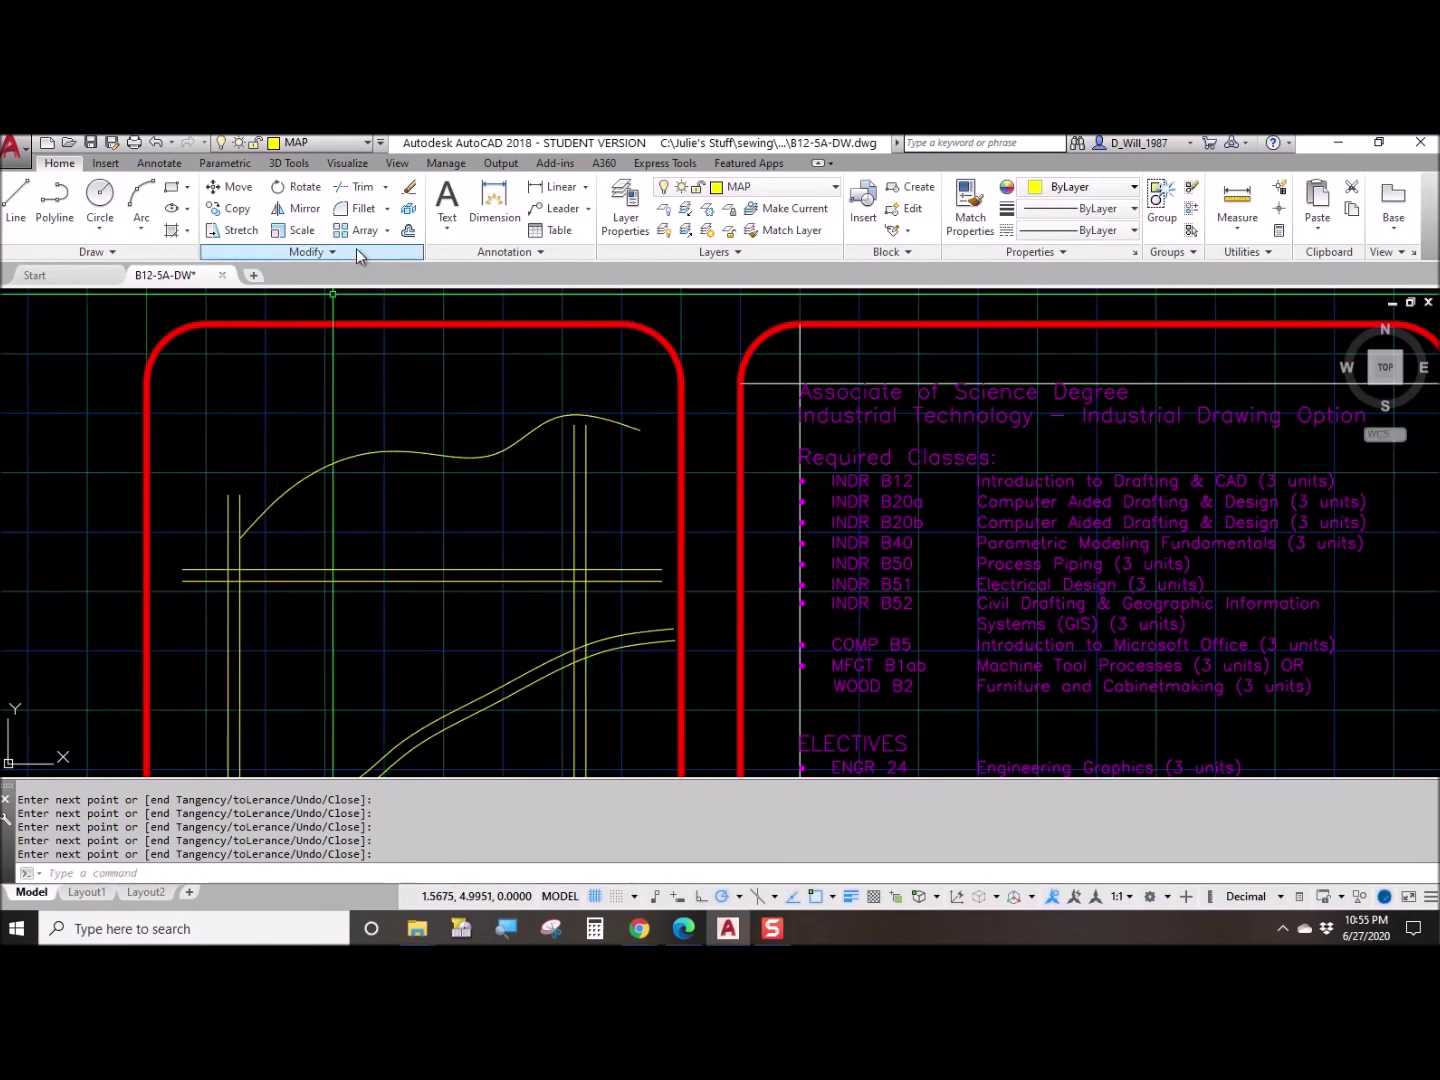
click(409, 208)
key(Return)
- Offset the top curved road to create its parallel second line
click(398, 450)
click(369, 420)
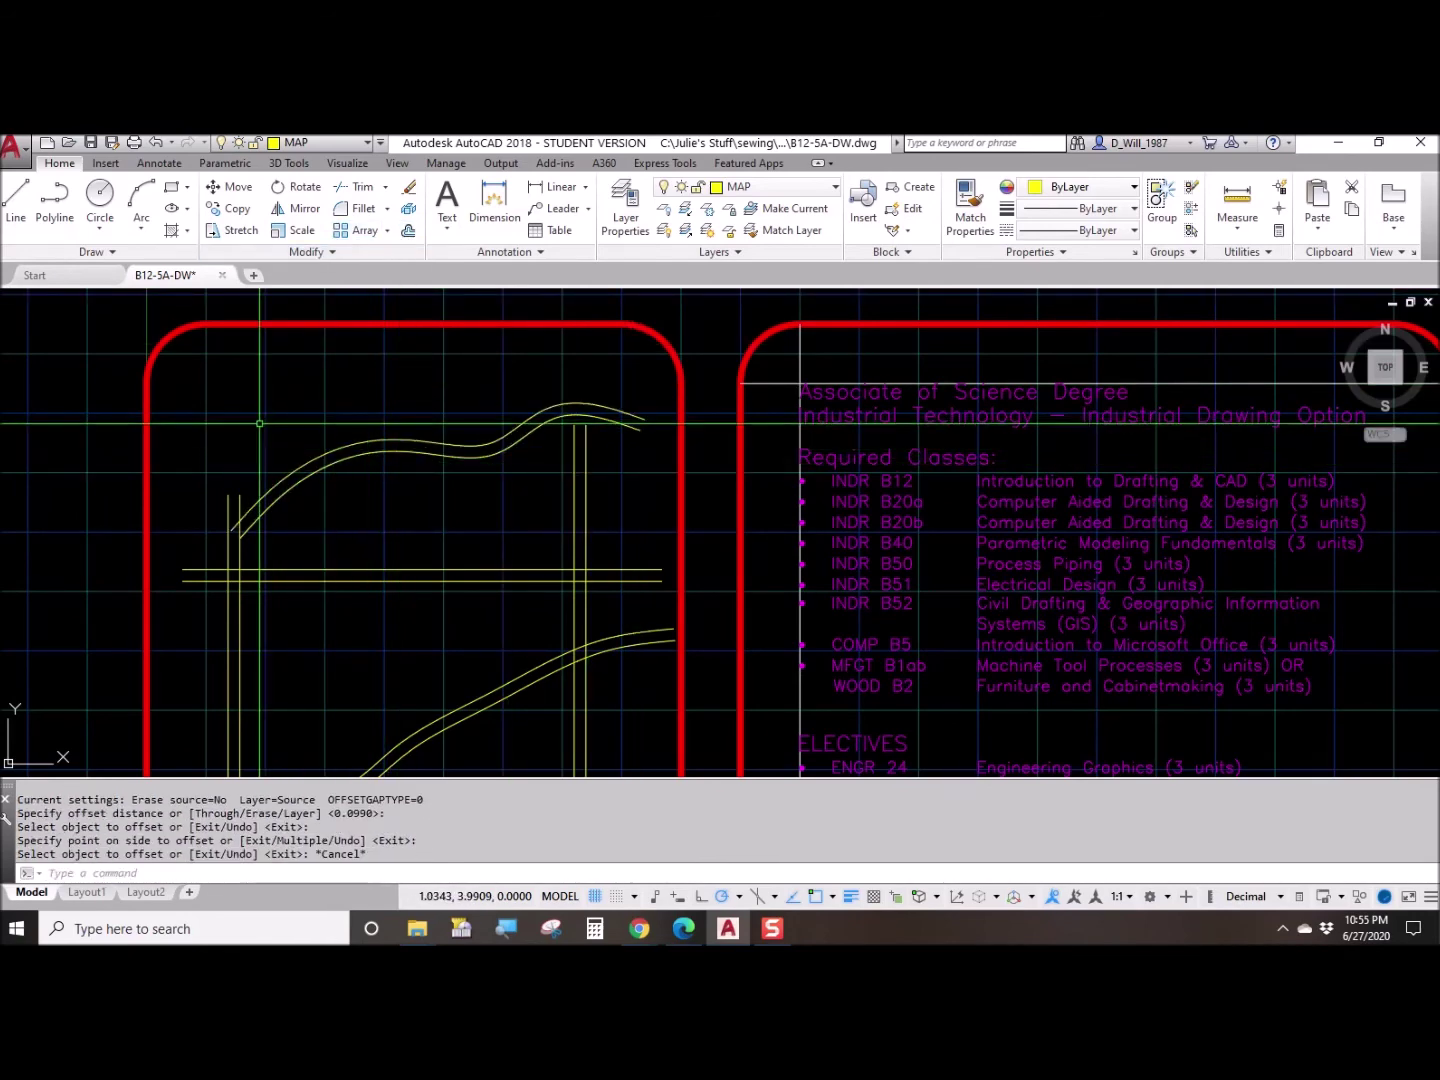
key(Escape)
middle_drag(250, 455, 214, 419)
scroll(512, 458, up, 1)
scroll(550, 460, up, 1)
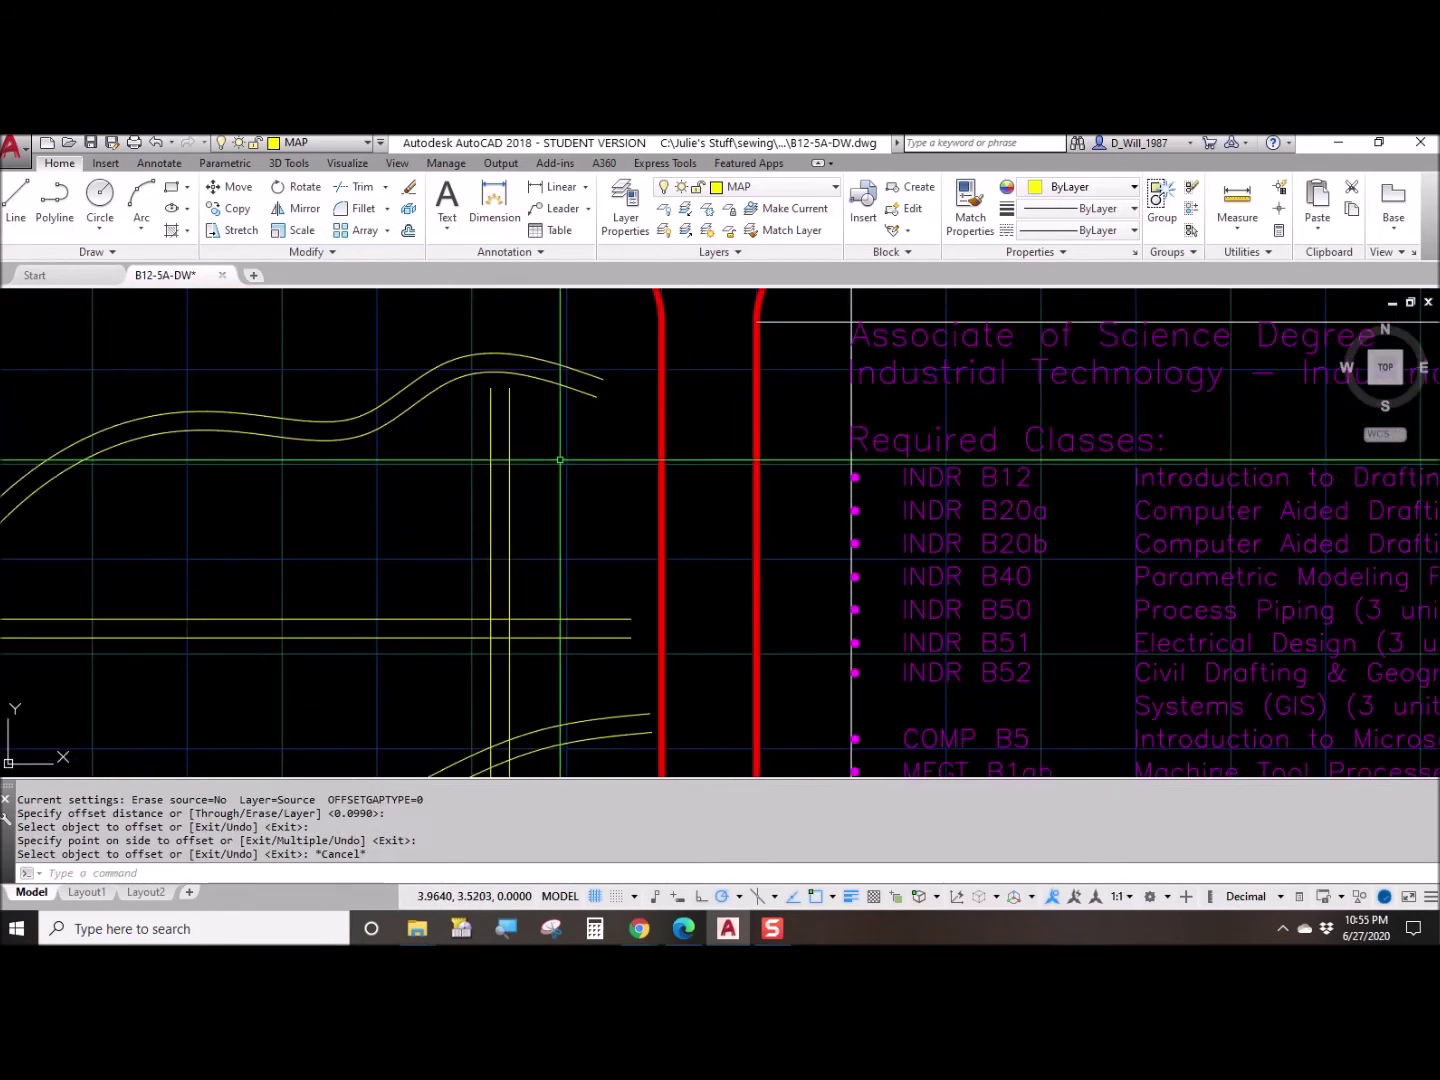
text(EX)
- Extend the left road's vertical lines up to the top curve
key(Return)
key(Return)
drag(536, 409, 490, 407)
key(Escape)
middle_drag(498, 552, 621, 446)
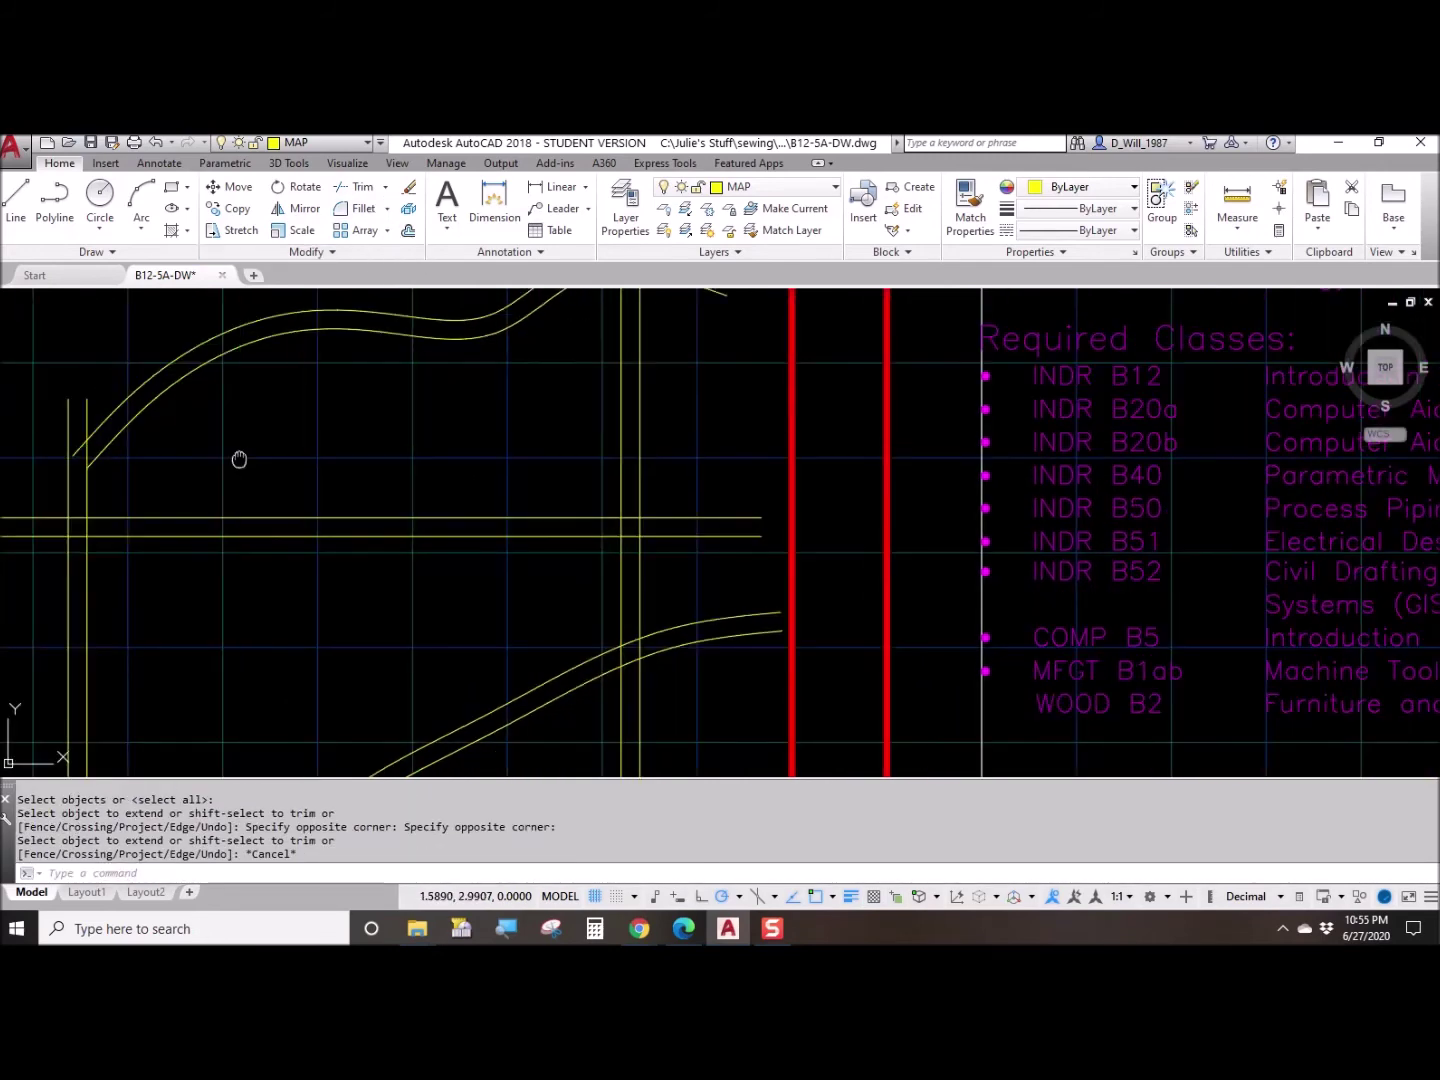
middle_drag(154, 432, 254, 425)
key(Return)
key(Return)
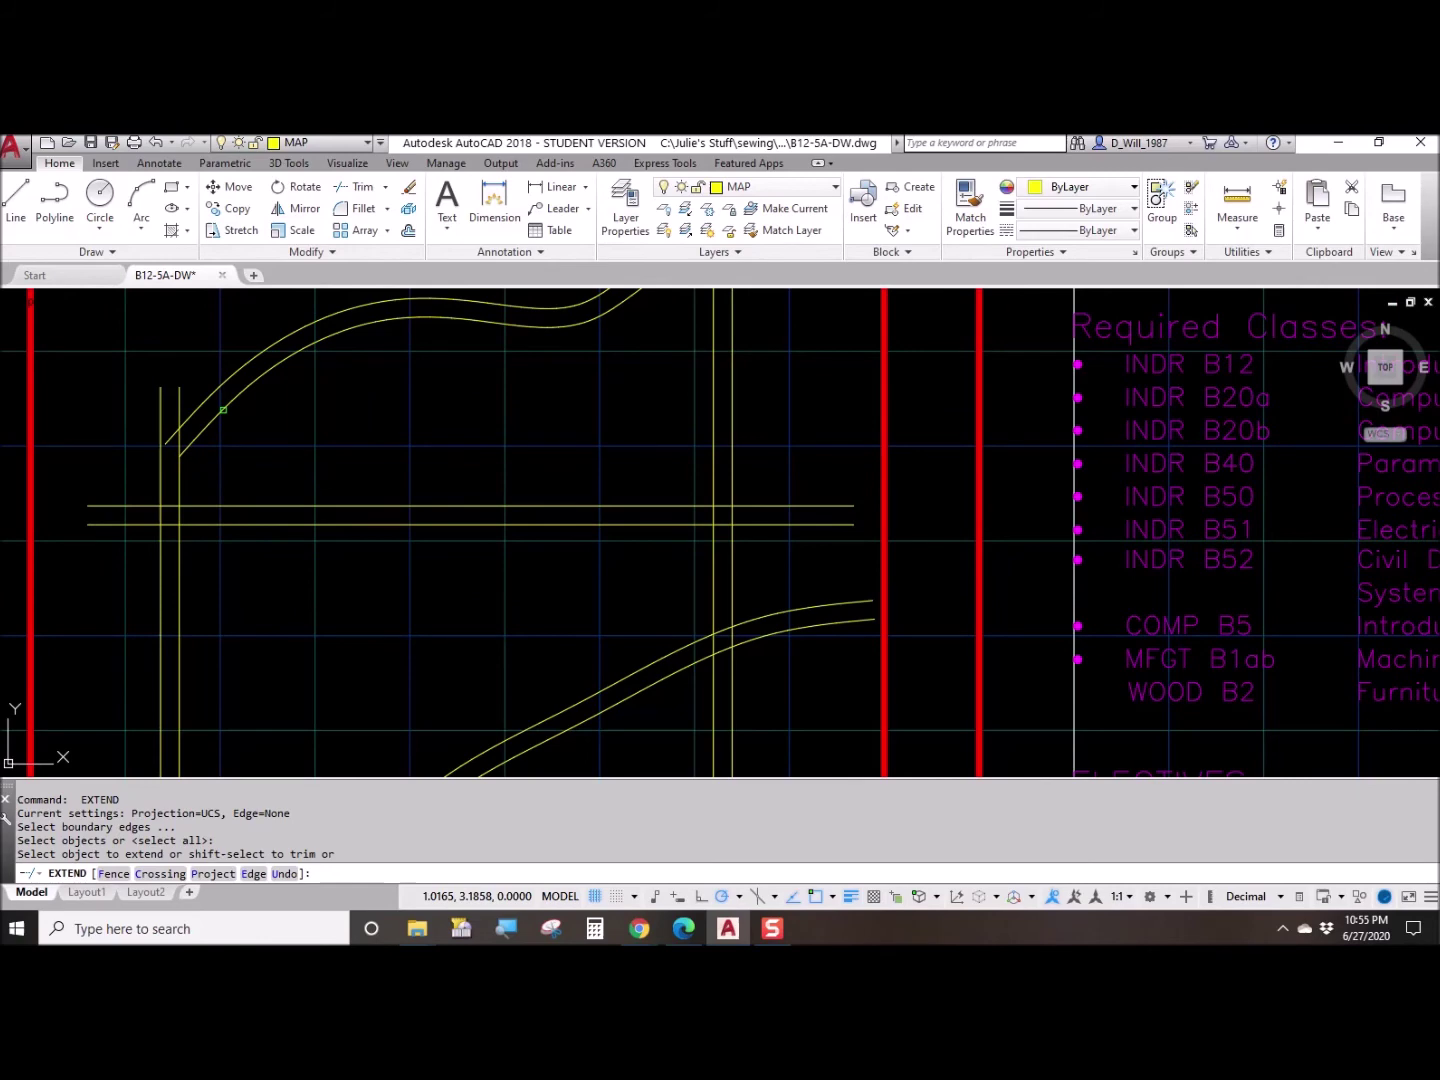
click(166, 463)
key(Escape)
scroll(293, 463, down, 2)
key(Escape)
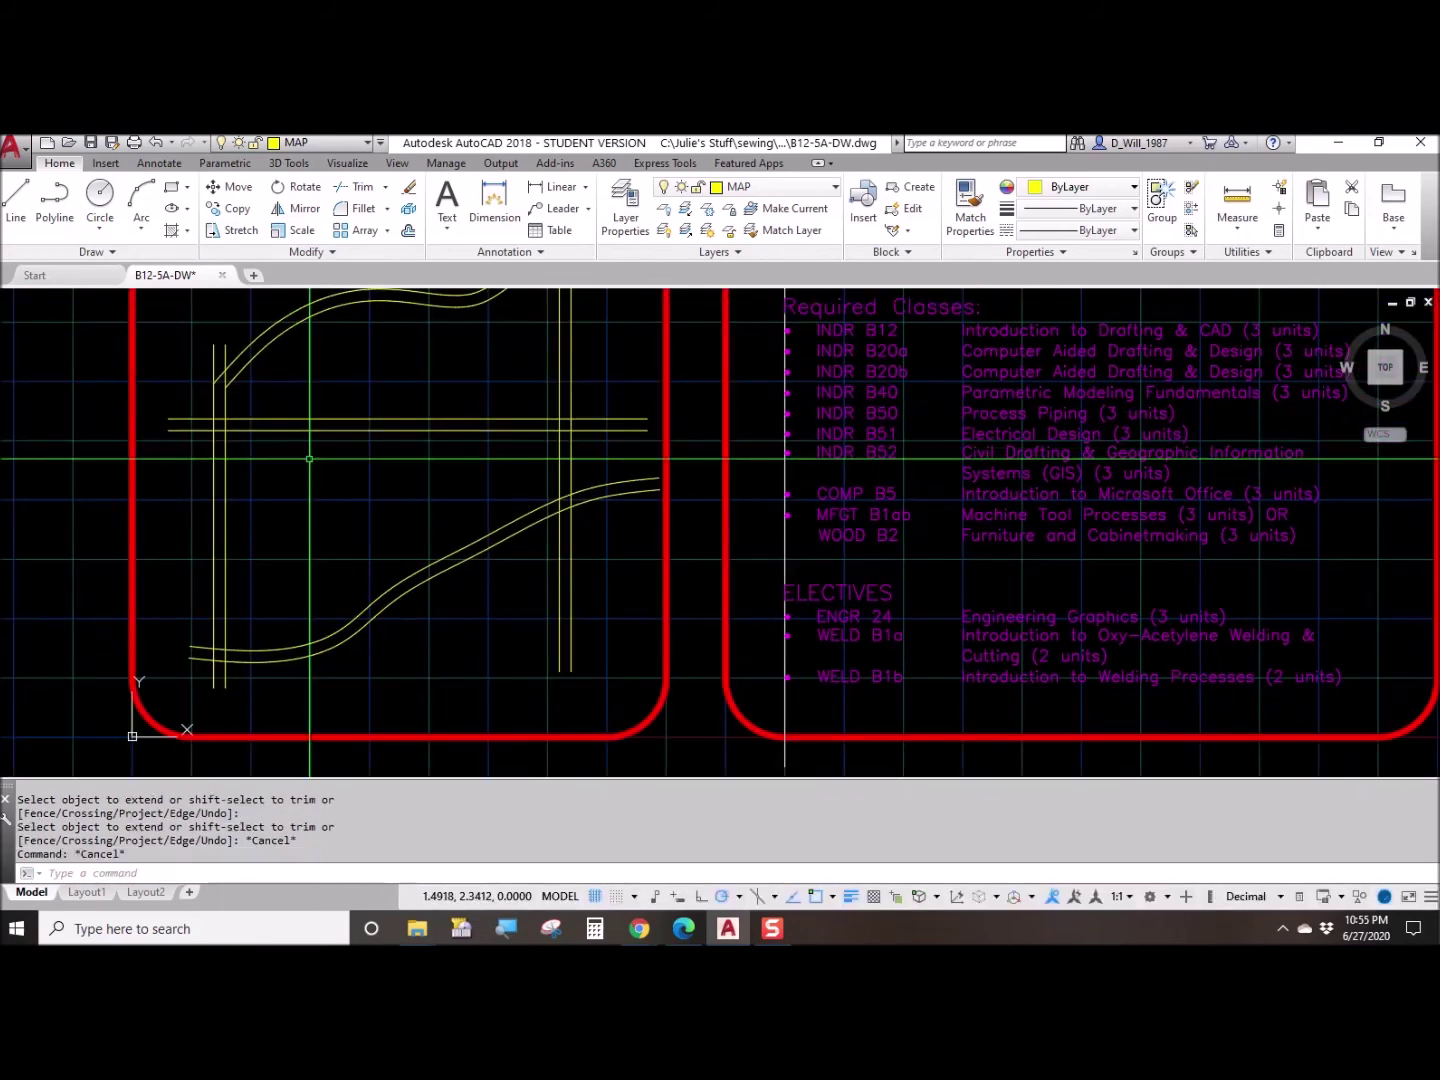
text(tr)
- Trim the overlapping road lines at the left crossing
key(Return)
scroll(222, 421, up, 3)
click(281, 424)
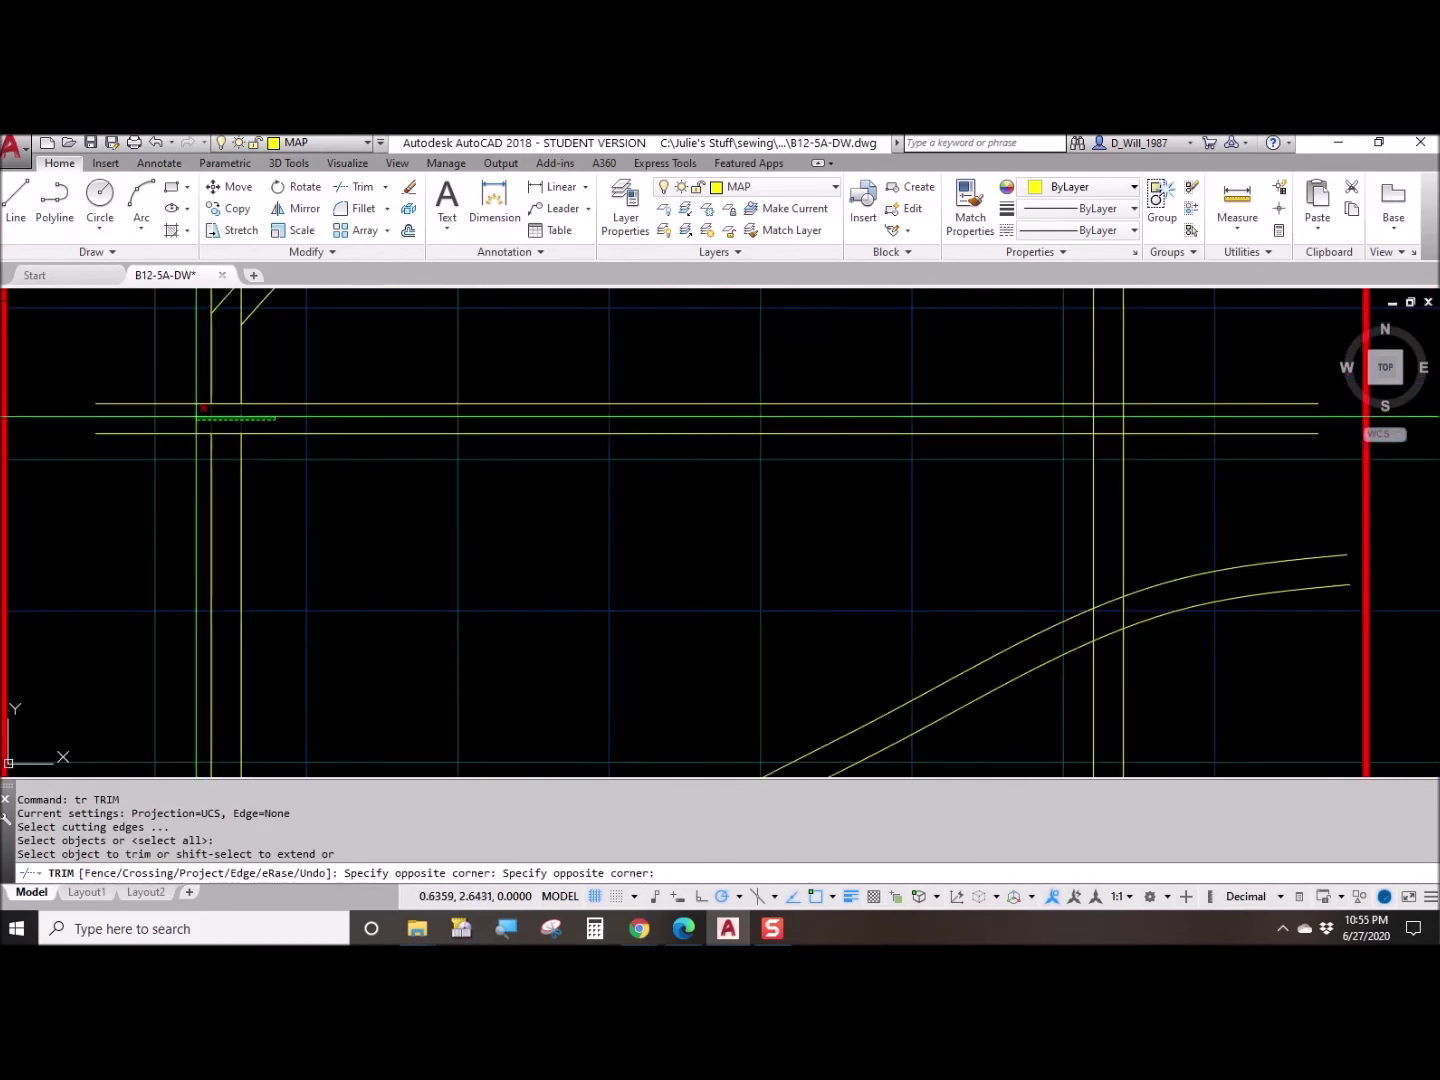
click(200, 414)
click(230, 455)
middle_drag(240, 296, 197, 457)
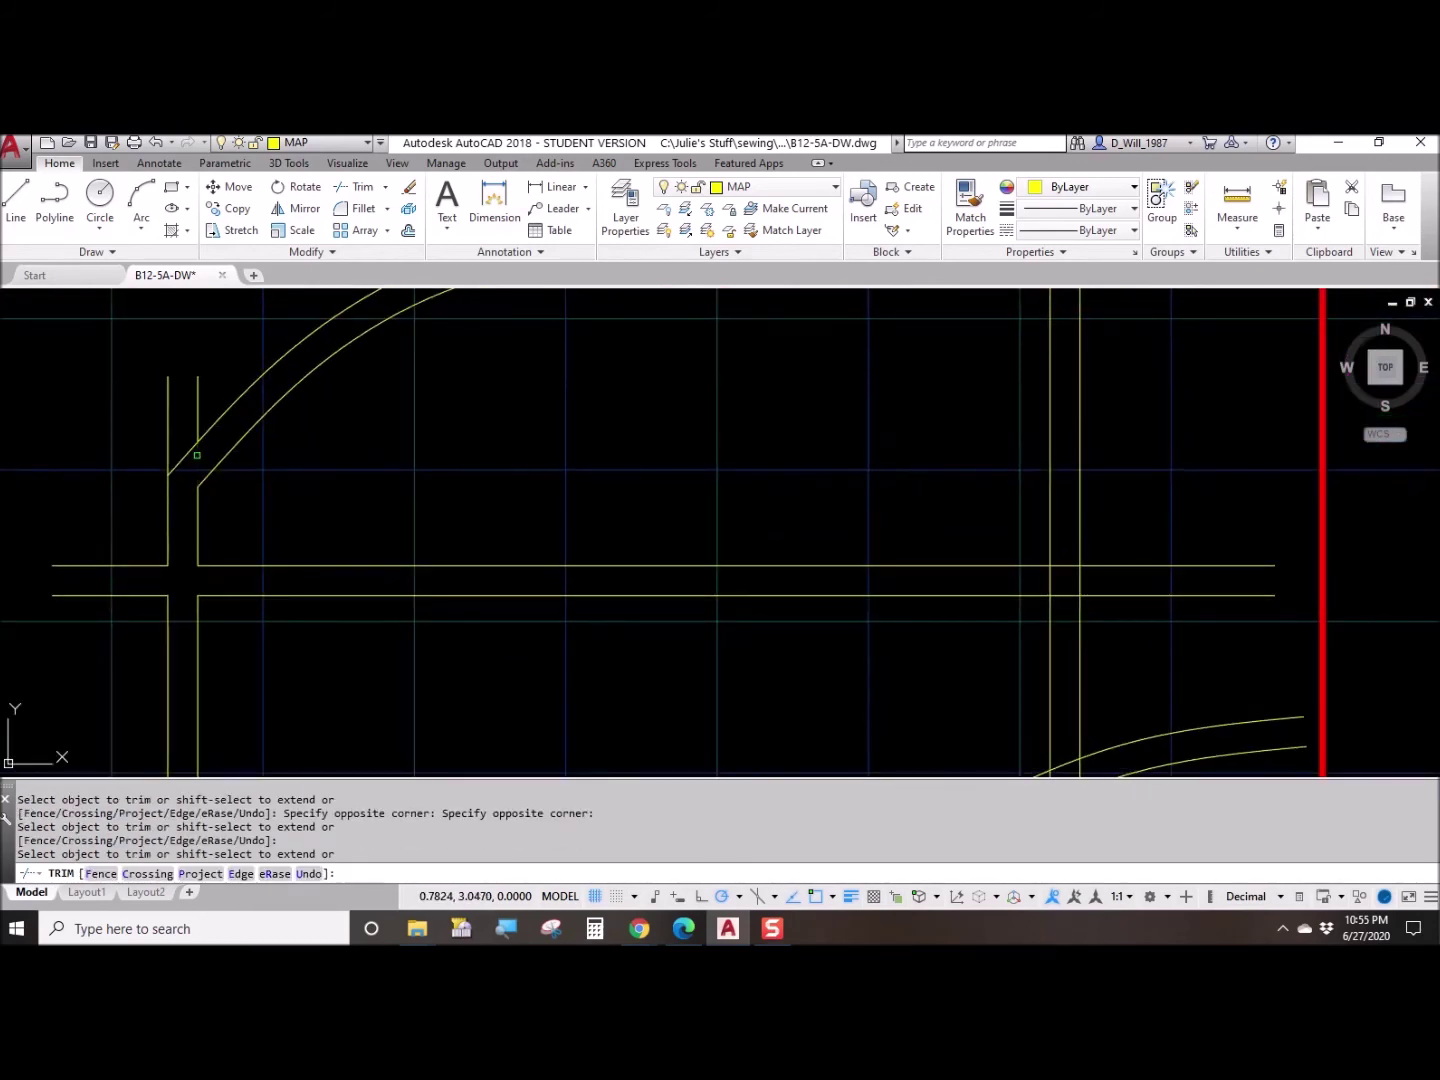
click(191, 455)
scroll(366, 589, down, 5)
scroll(548, 426, up, 3)
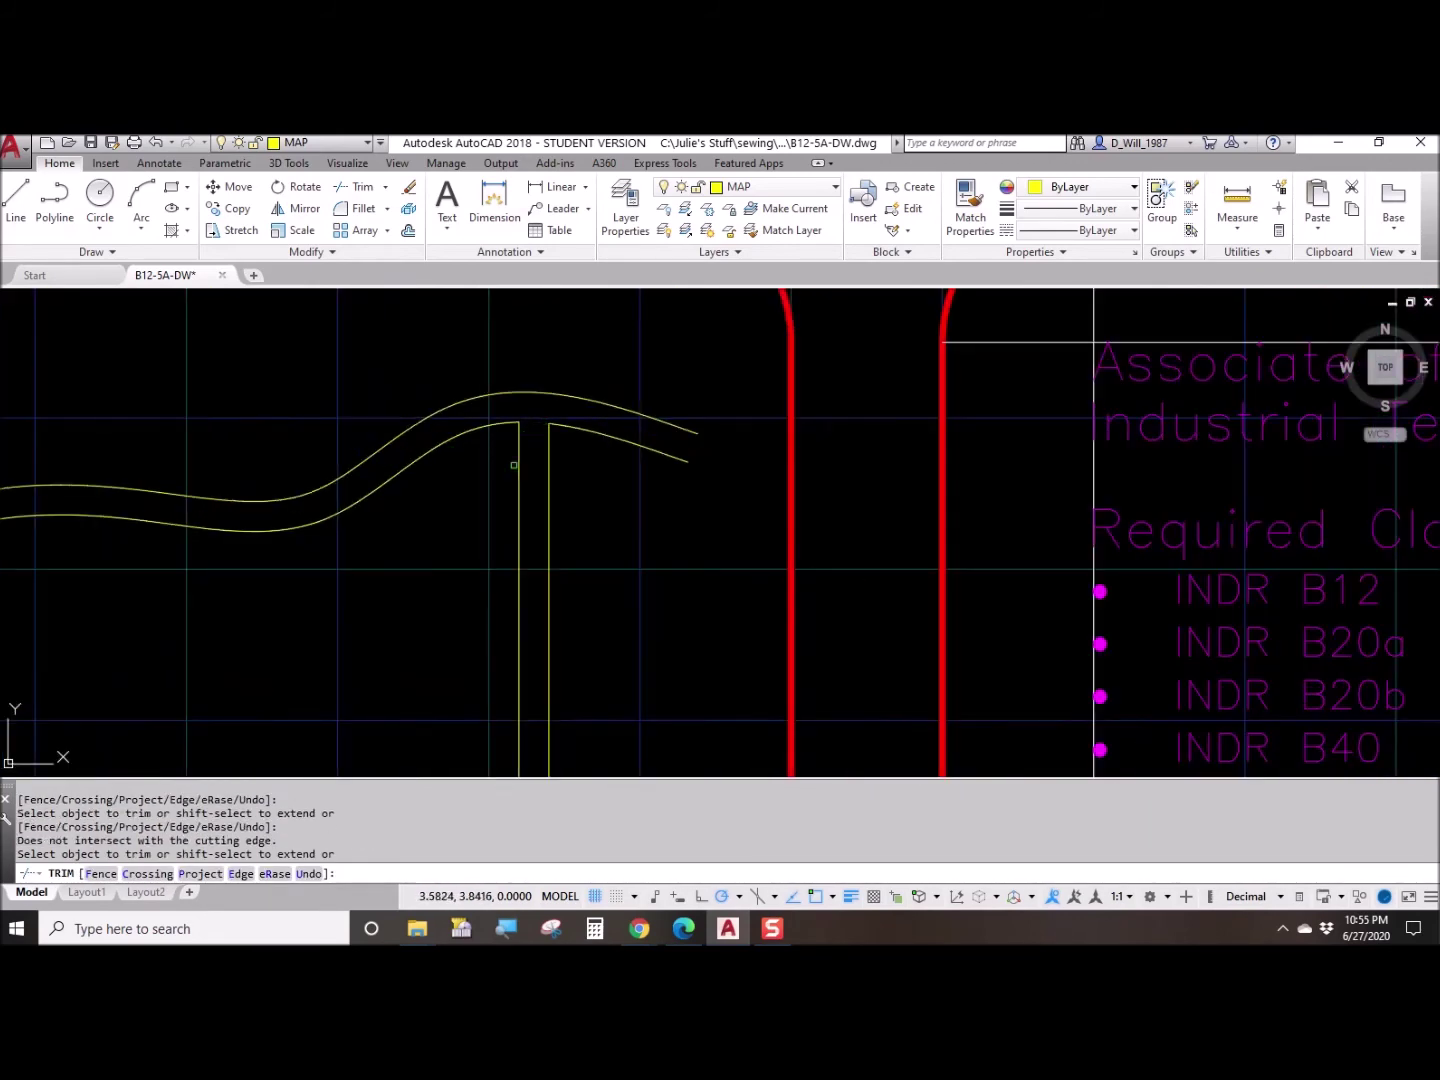
- Trim the overlaps at the top junction and where the curve crosses the road
middle_drag(525, 430, 499, 180)
click(504, 534)
click(492, 576)
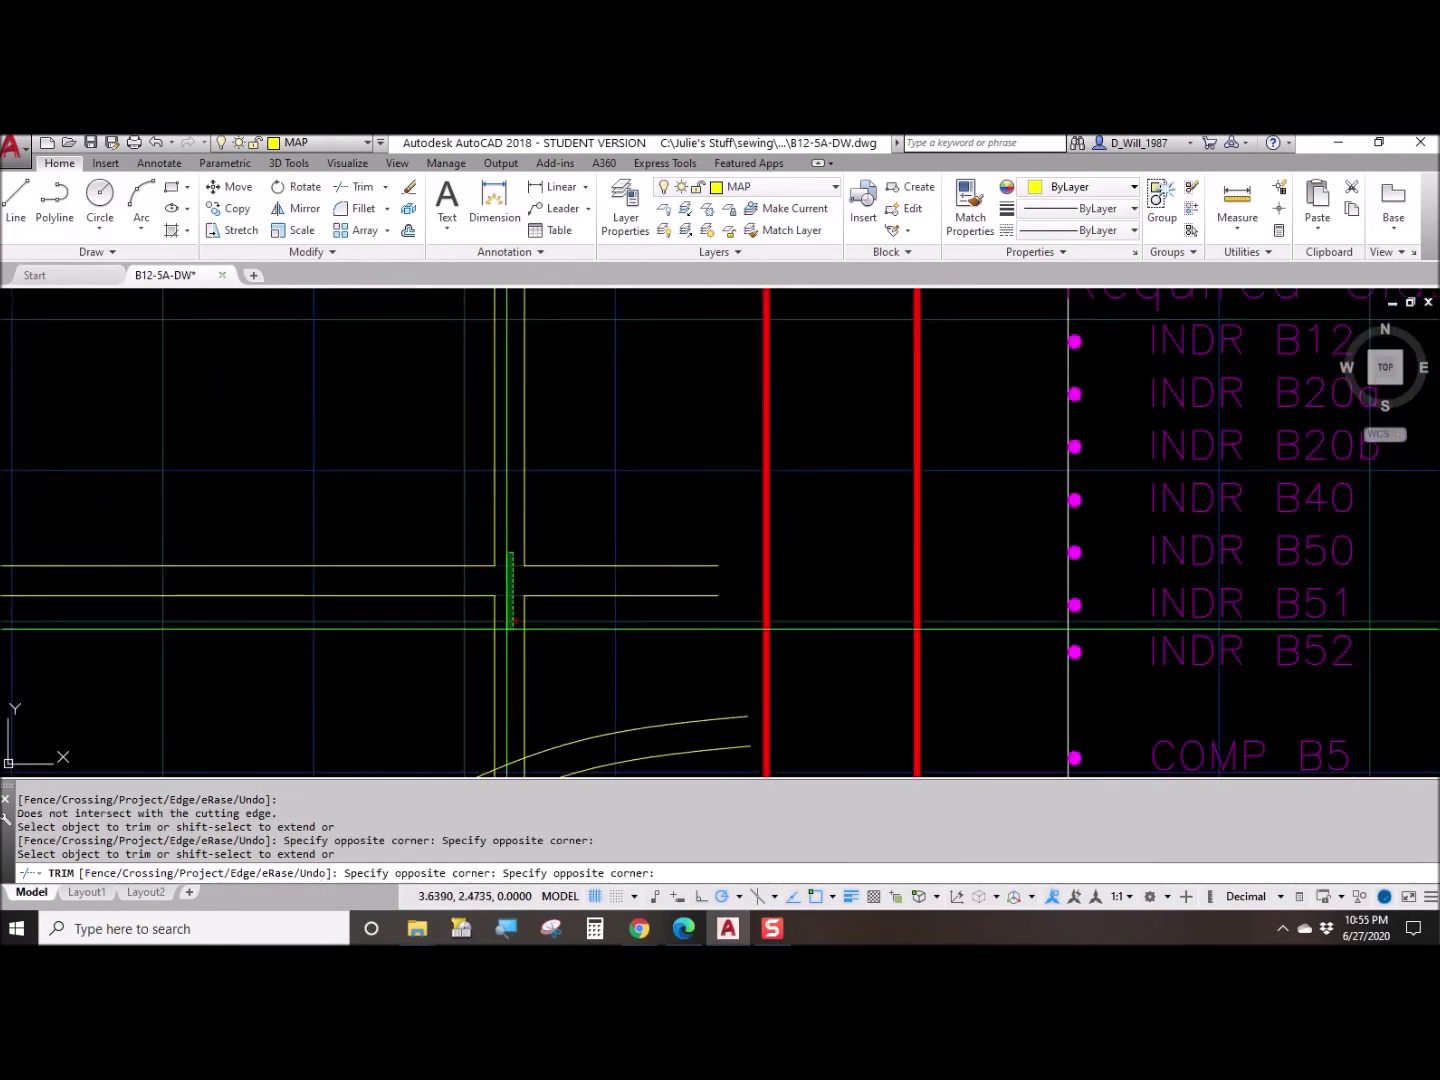
click(513, 608)
middle_drag(508, 672, 514, 401)
click(520, 471)
click(515, 544)
click(491, 512)
click(528, 517)
- Trim the remaining lower road crossing pieces and finish trimming
scroll(530, 516, down, 3)
scroll(257, 542, up, 3)
scroll(211, 600, up, 2)
click(198, 580)
scroll(386, 579, down, 2)
scroll(829, 595, down, 2)
scroll(800, 589, down, 1)
scroll(800, 588, down, 1)
scroll(599, 597, up, 1)
click(585, 599)
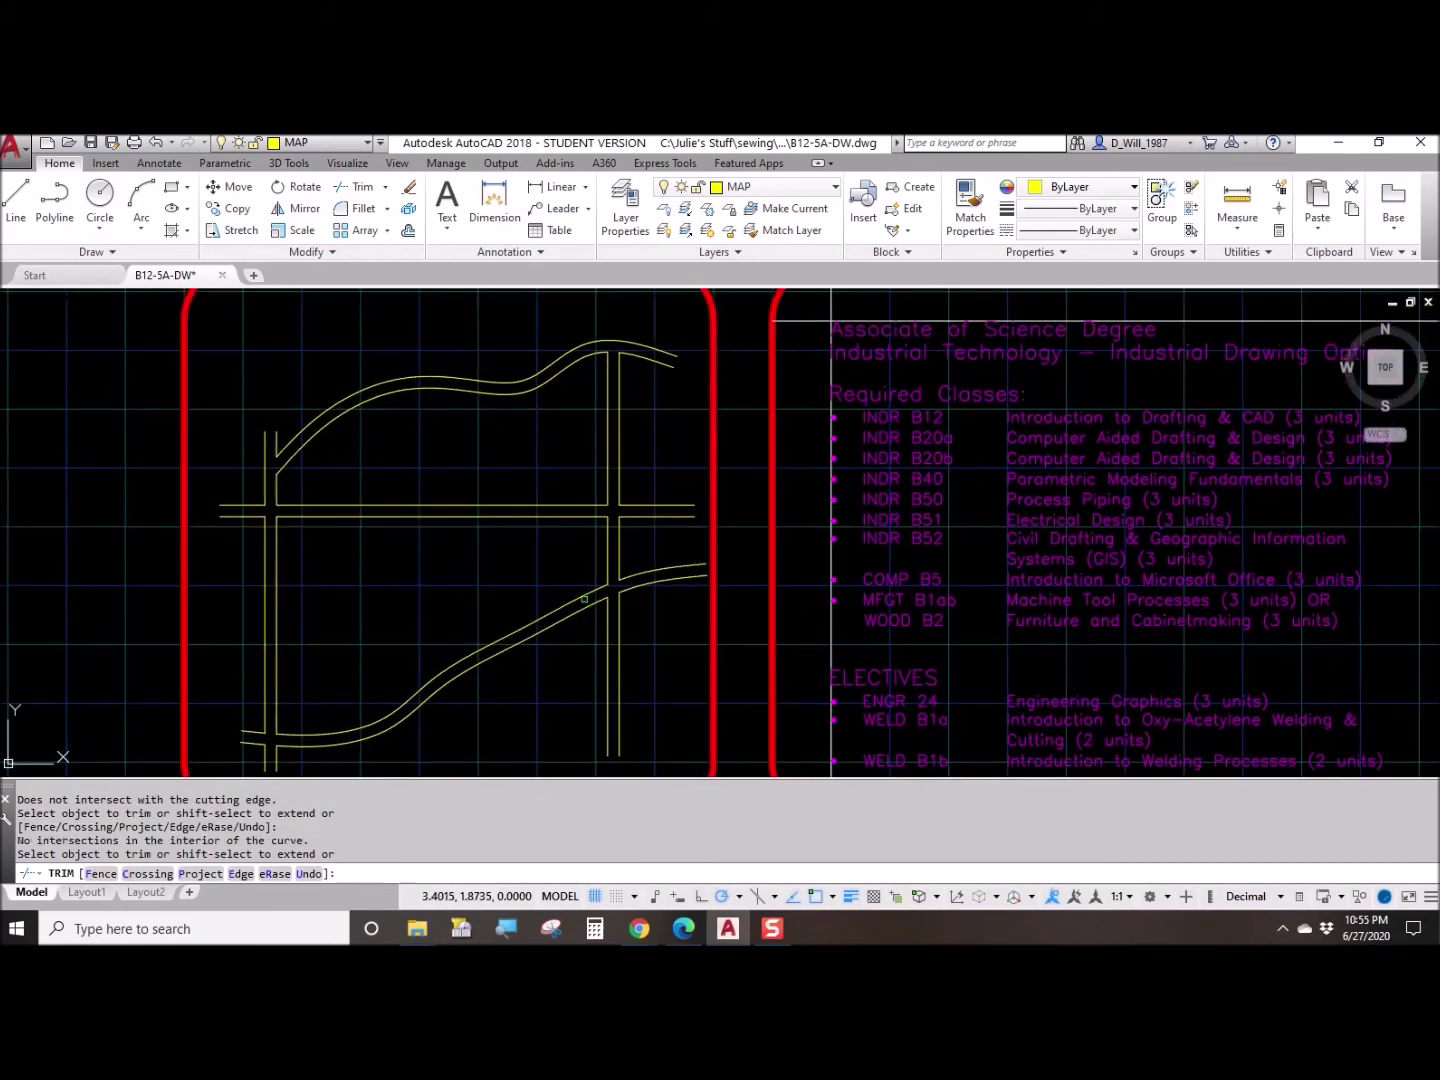
scroll(589, 528, down, 1)
key(Escape)
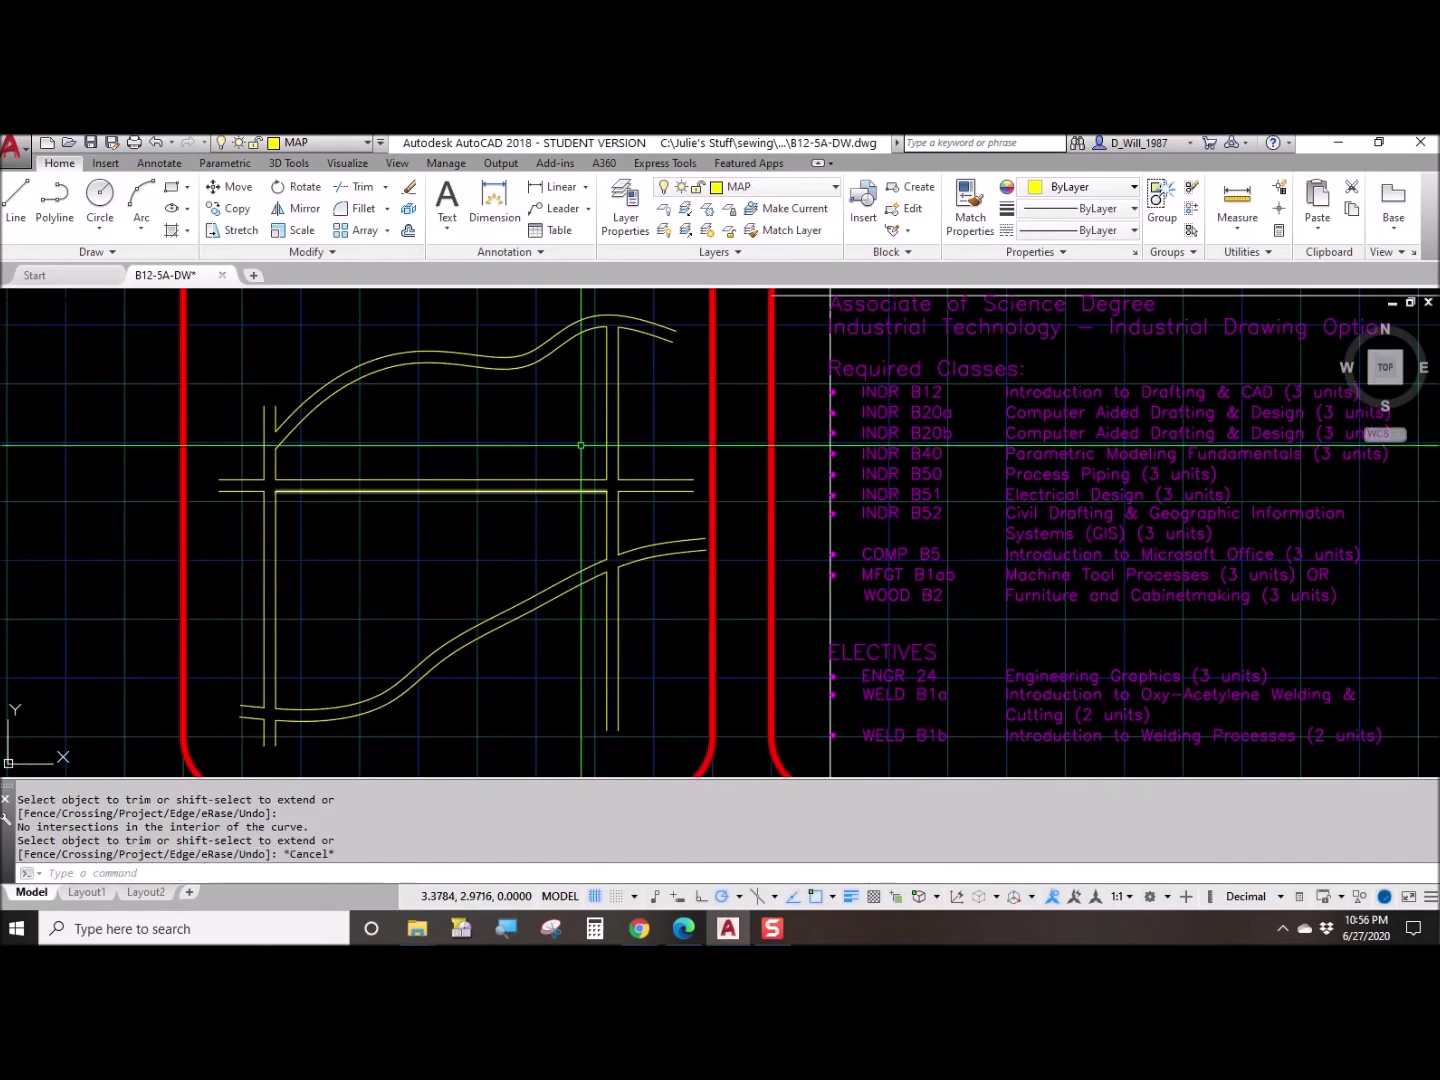
- Grip-stretch the vertical road line to its new position
scroll(390, 300, up, 1)
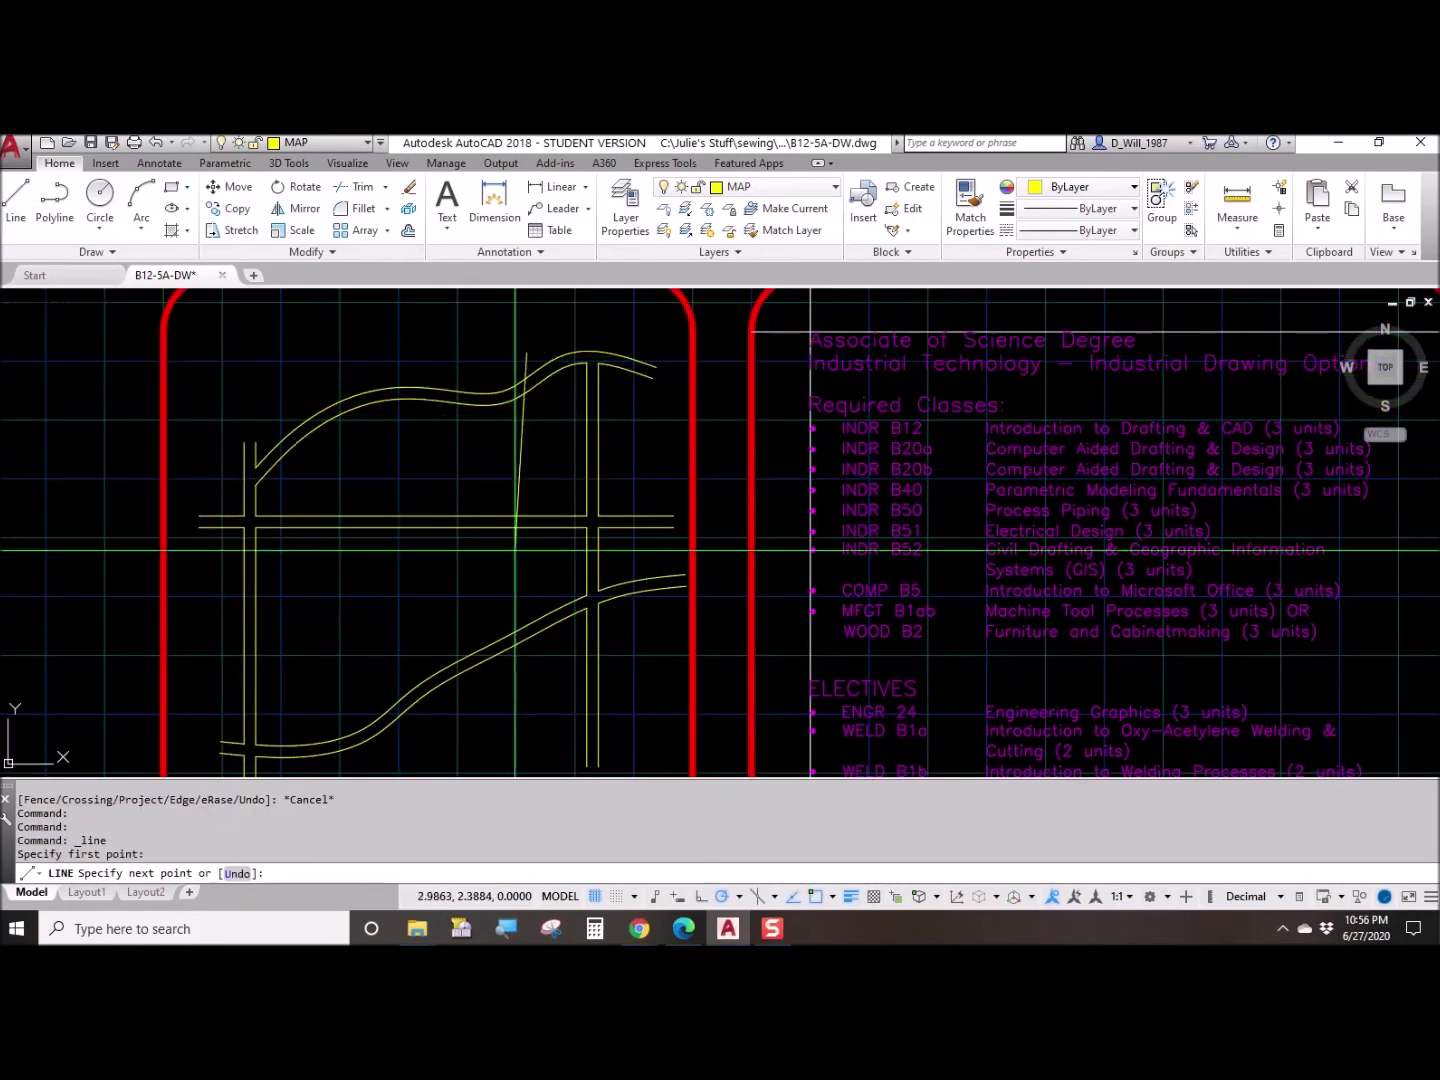
click(527, 672)
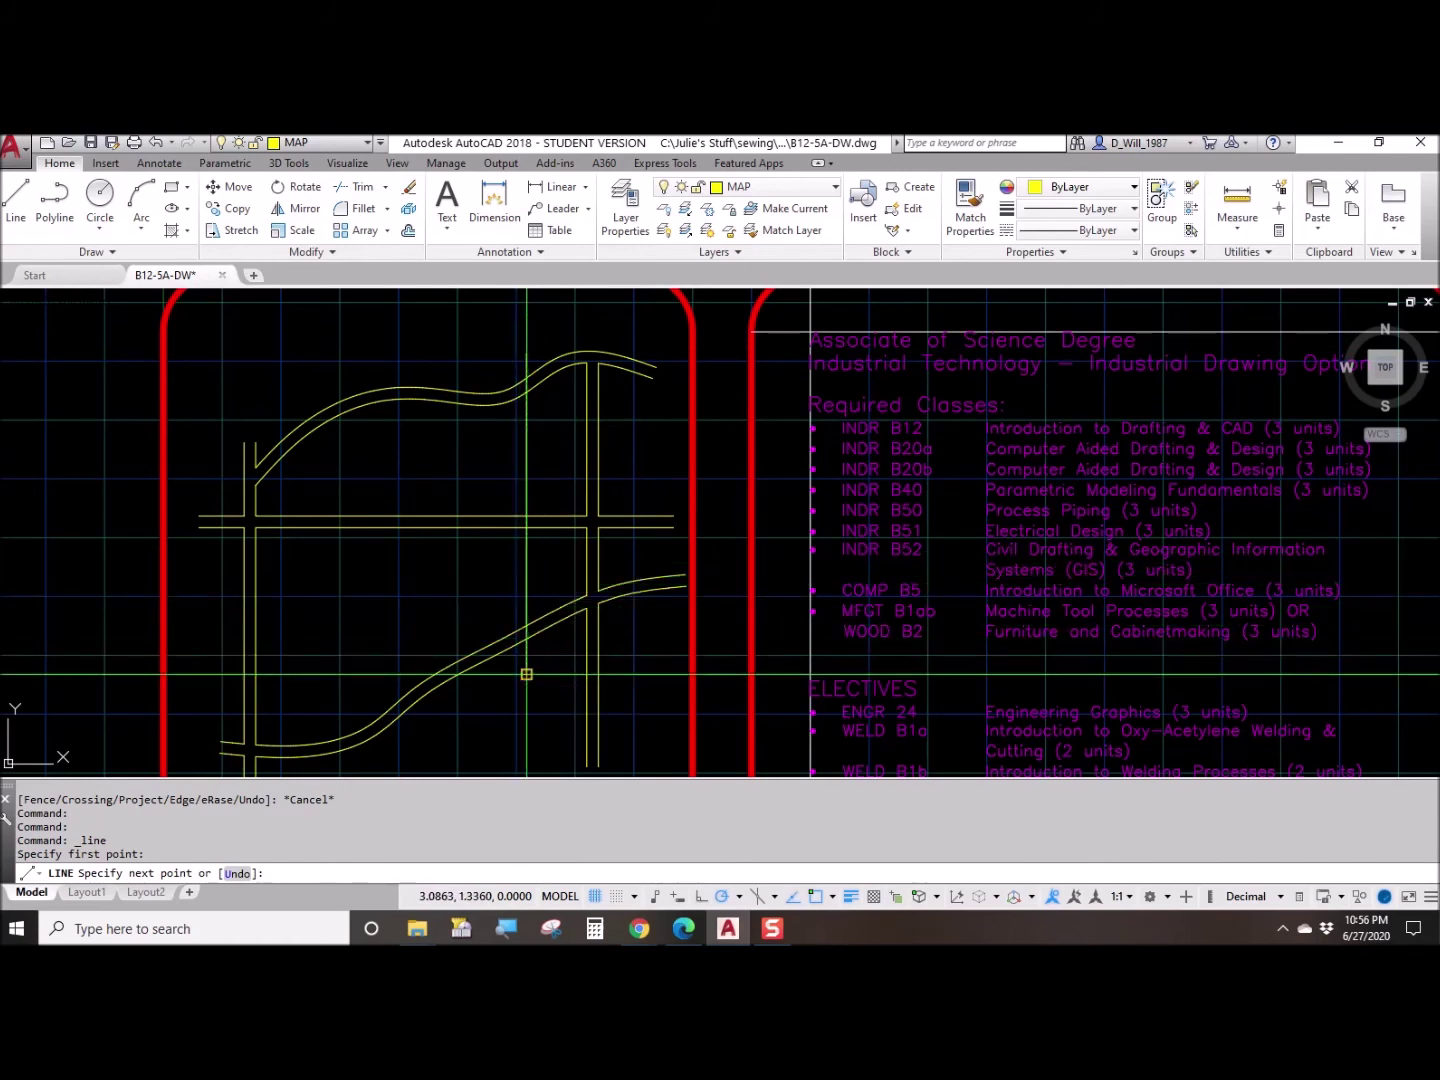
key(Return)
click(536, 439)
click(517, 511)
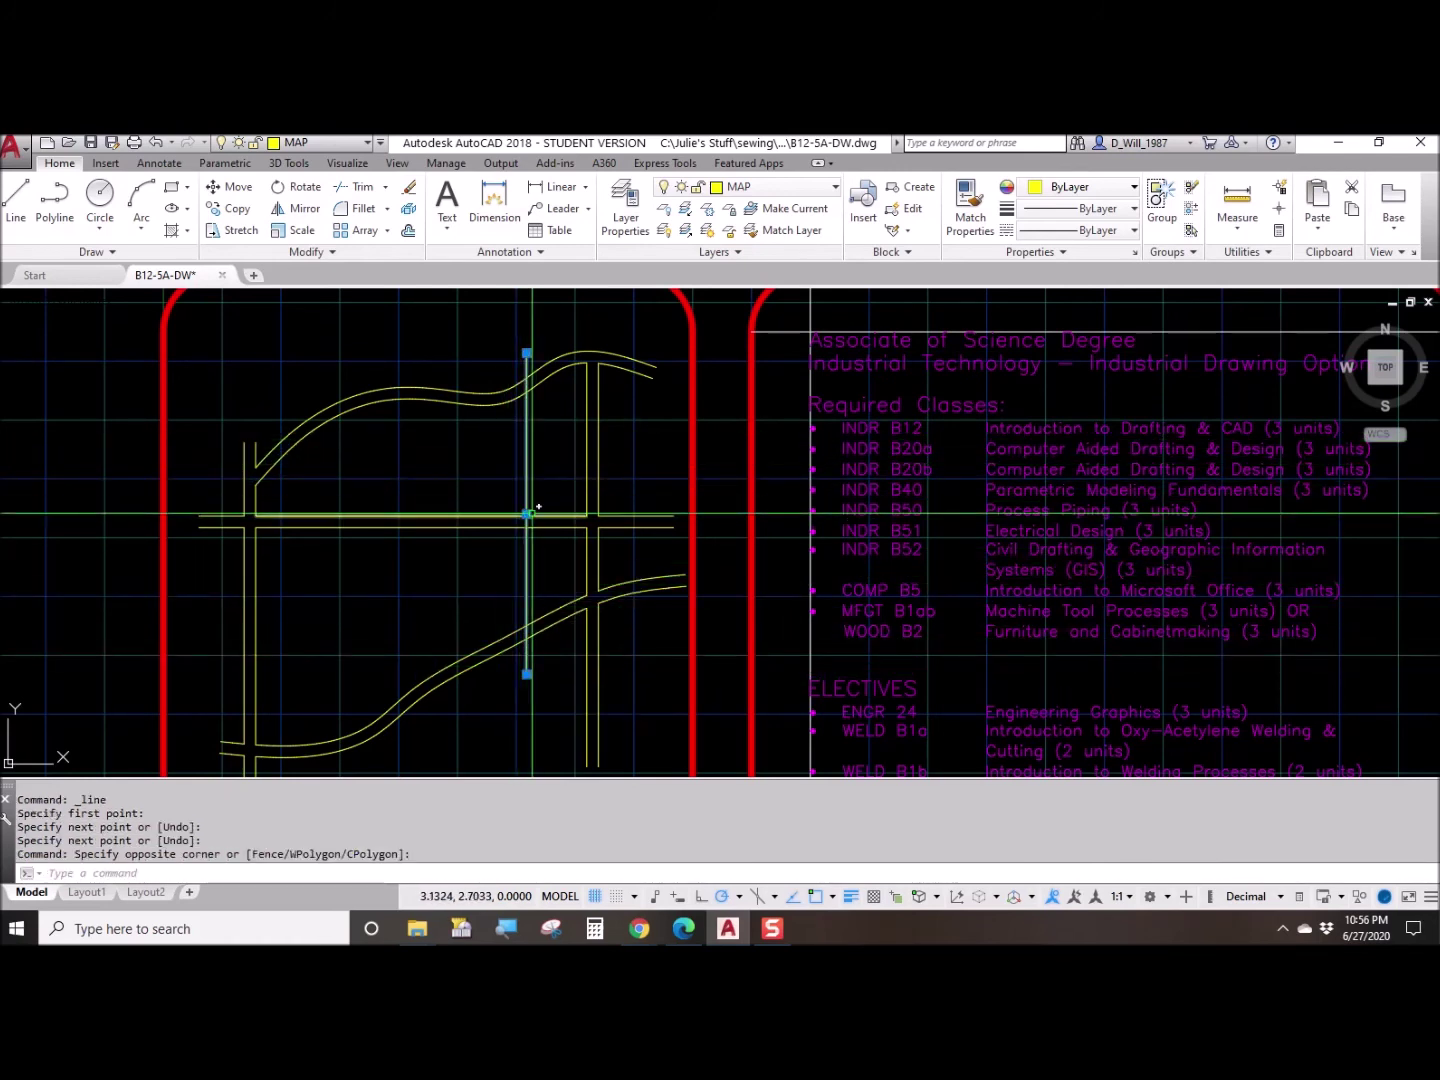
click(526, 514)
click(504, 514)
key(Escape)
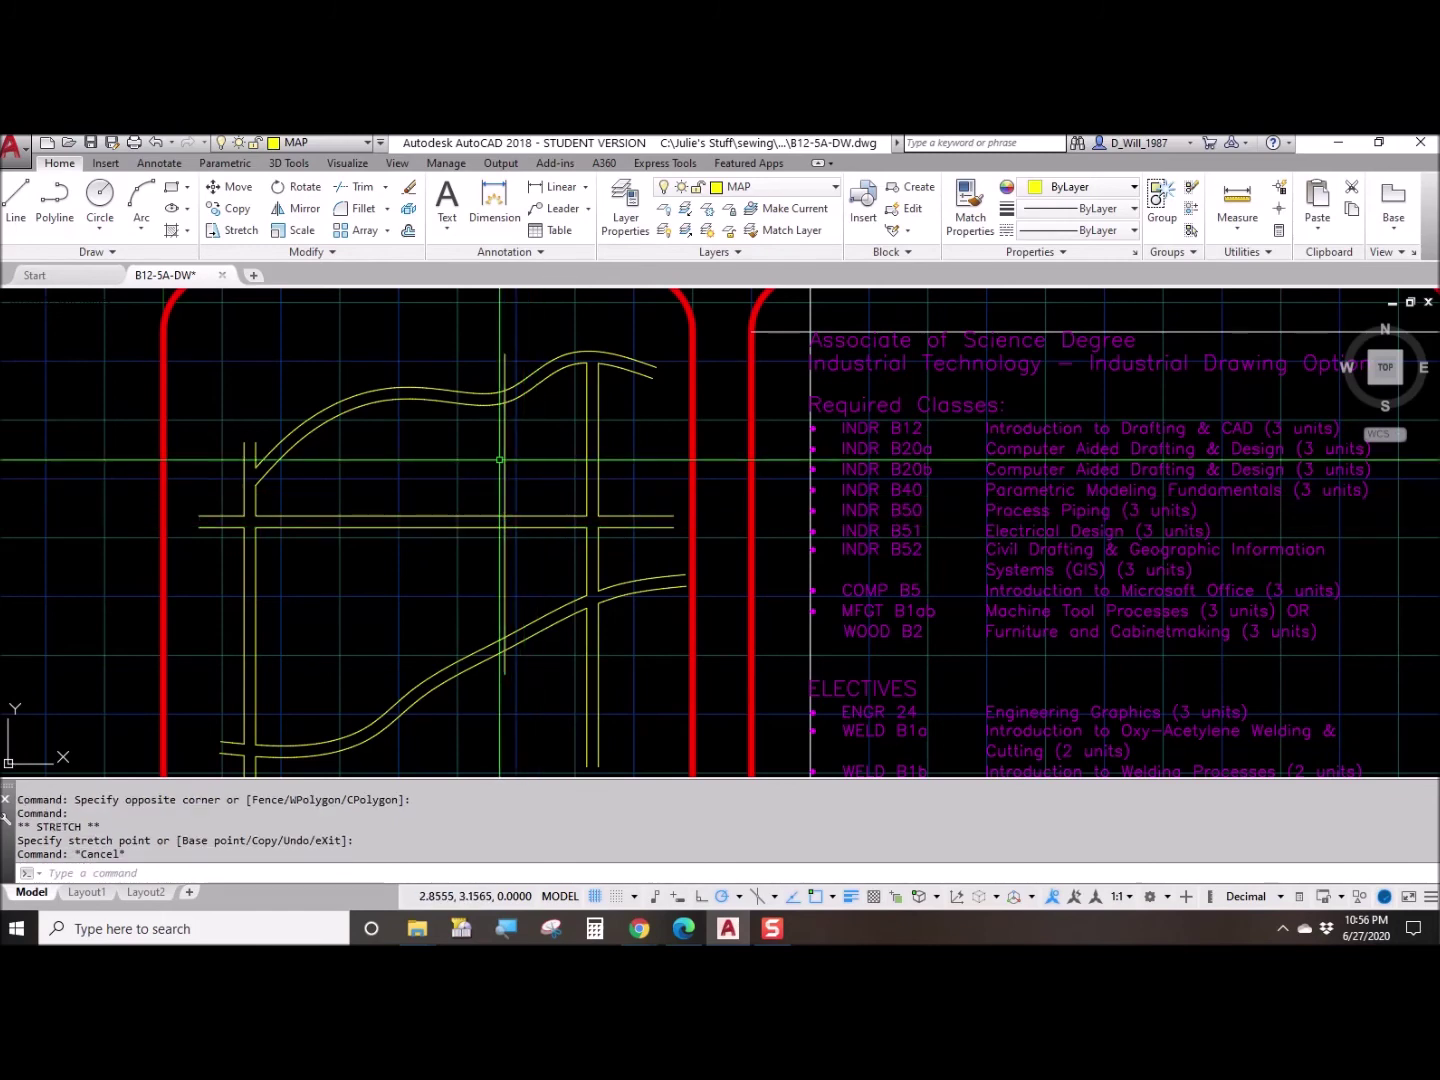
- Draw a new horizontal street line from the vertical road to the right
key(Return)
click(494, 459)
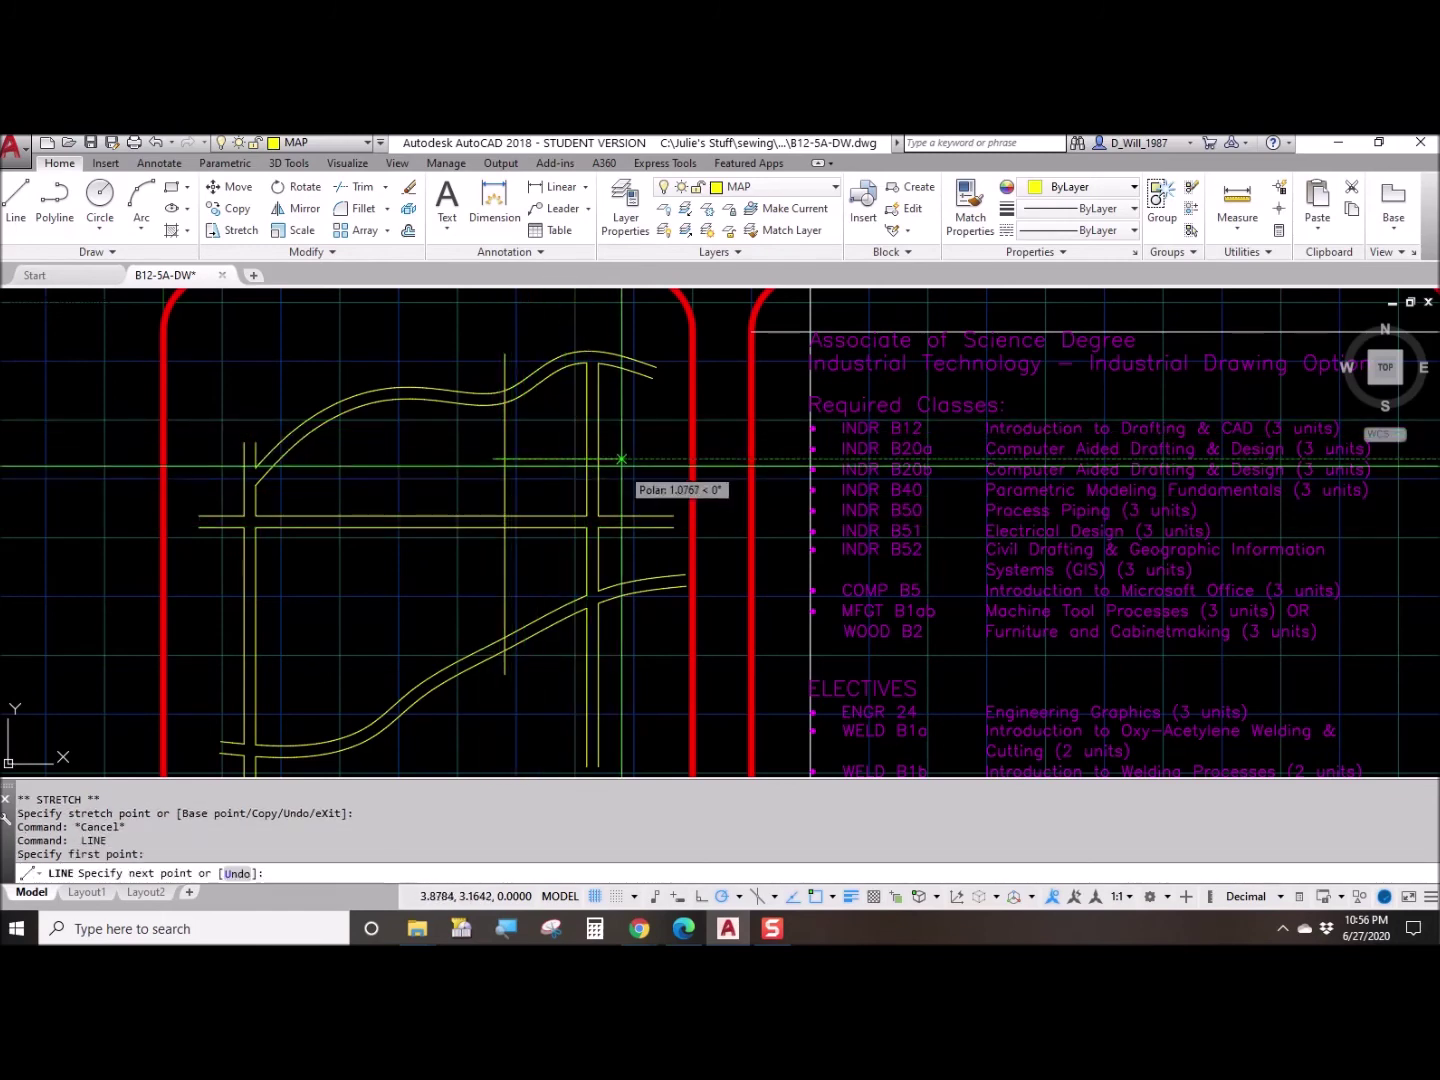
click(624, 459)
key(Escape)
scroll(580, 457, up, 3)
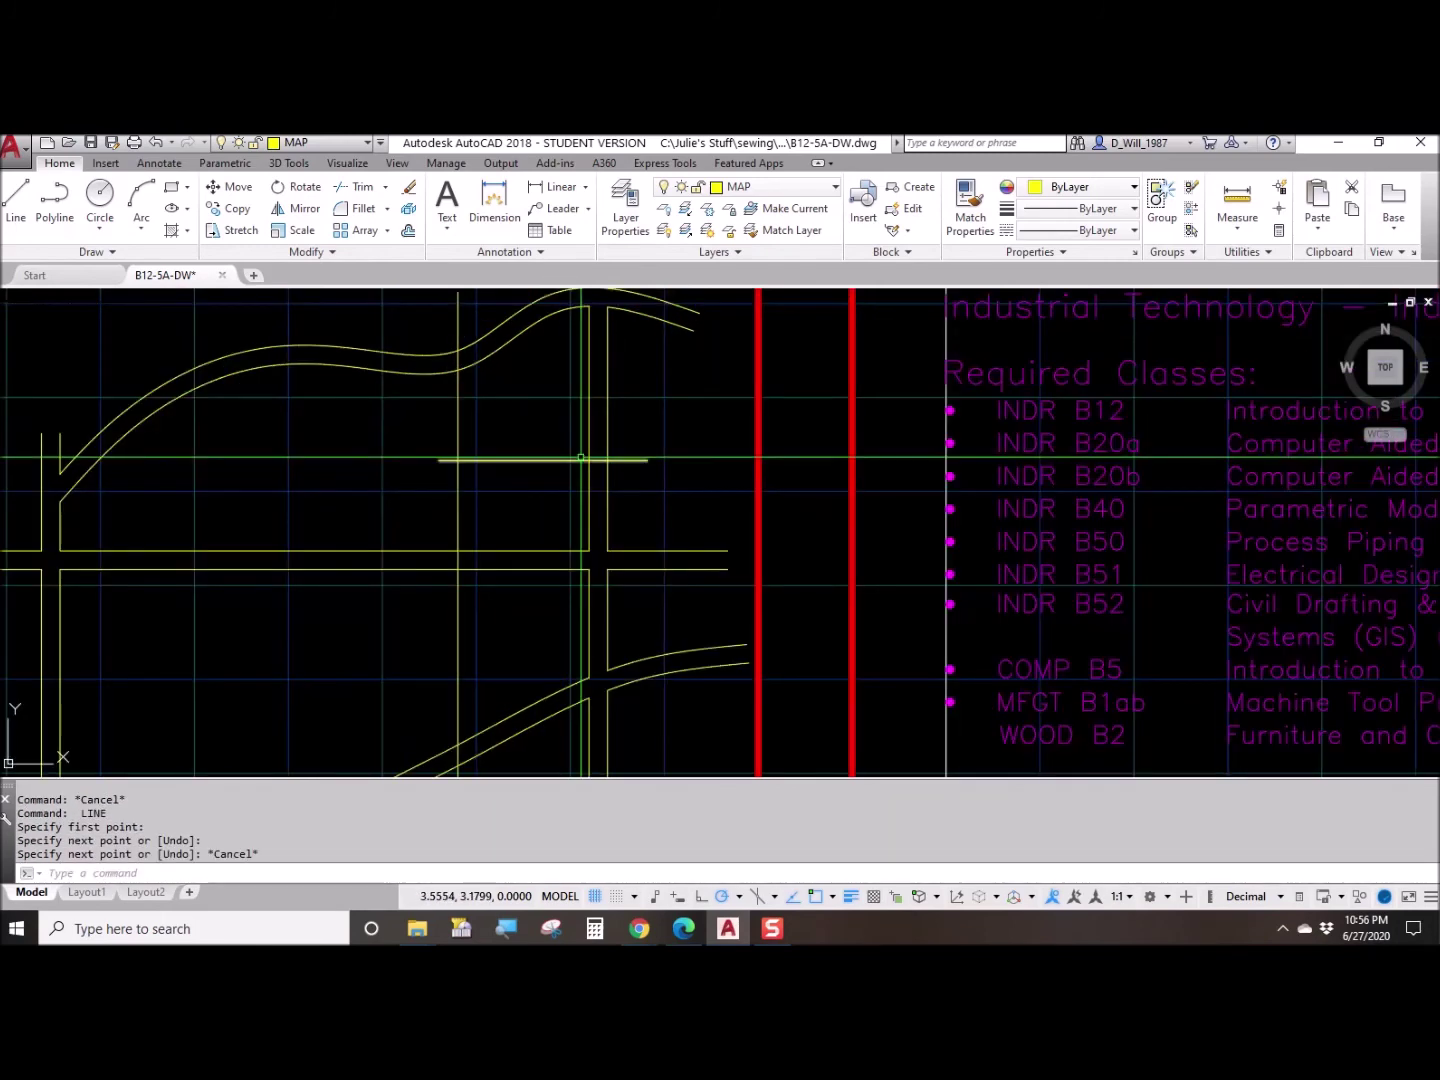
scroll(580, 457, up, 1)
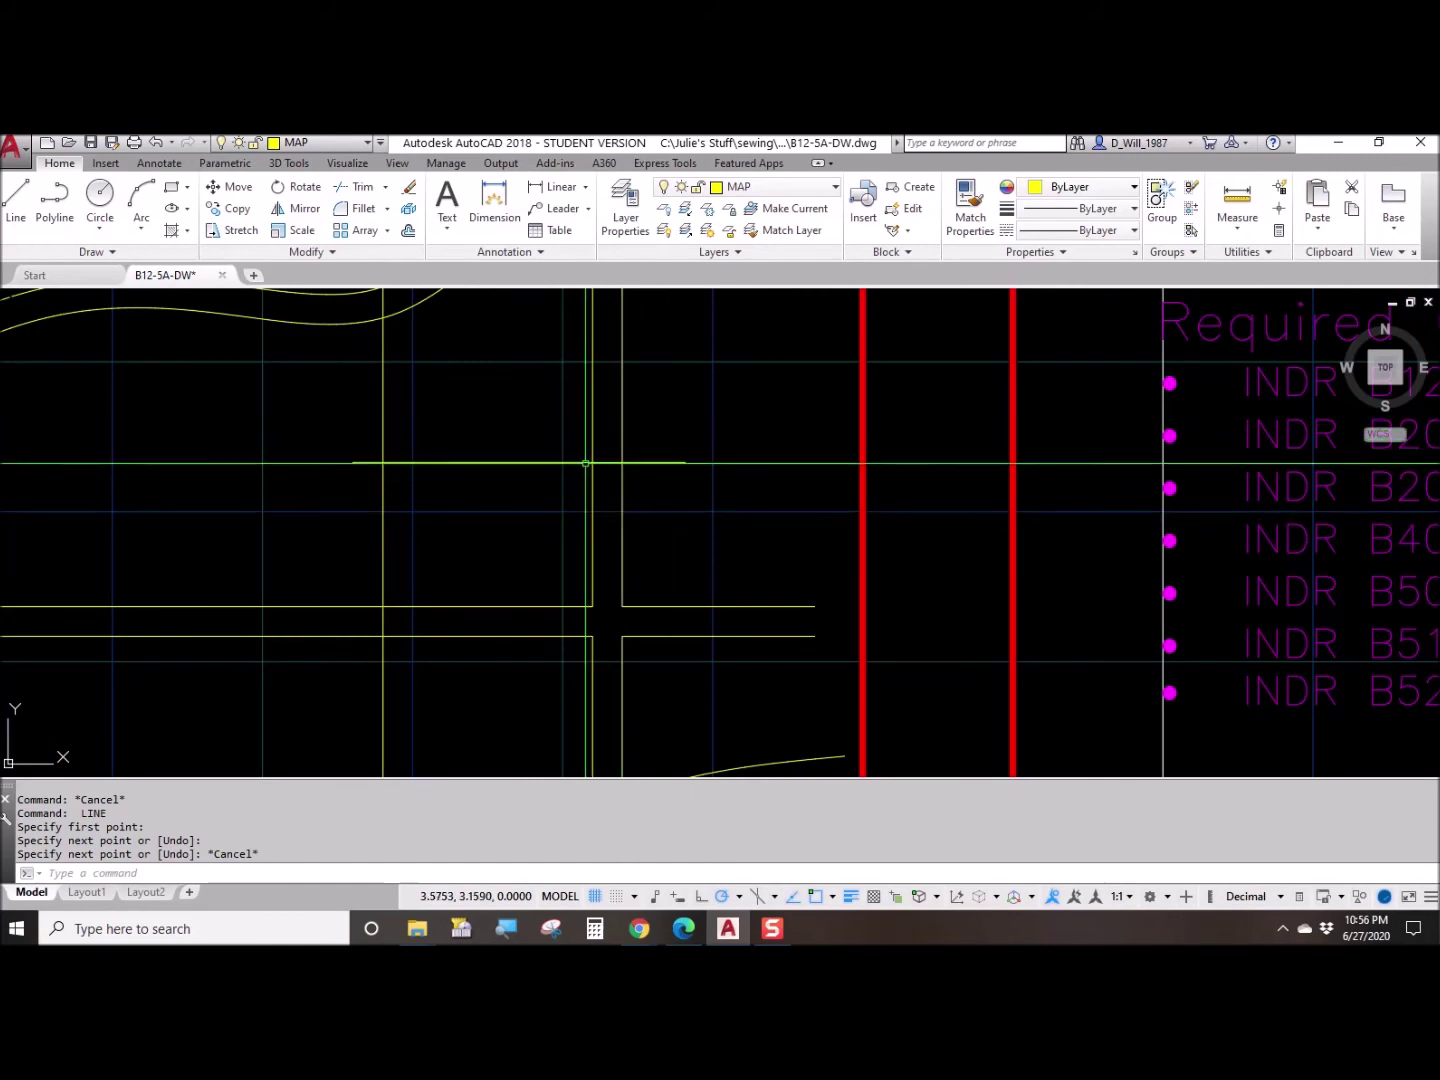
middle_drag(580, 456, 572, 605)
- Offset the vertical line and new horizontal line by 0.04 to double them
click(409, 209)
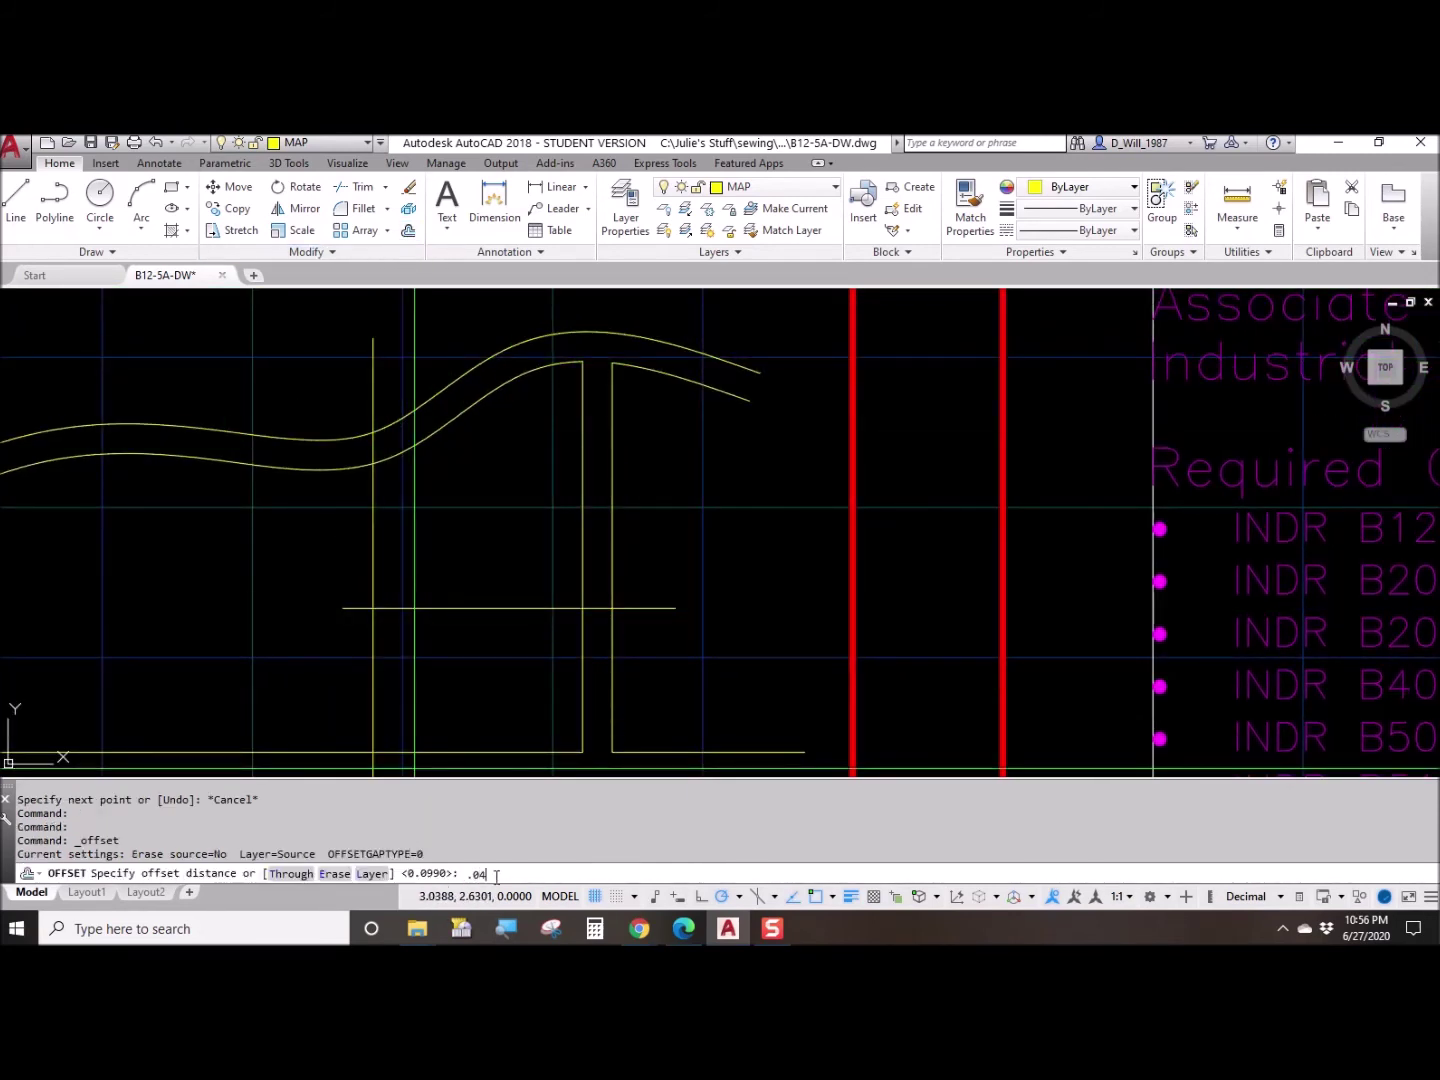
text(4)
key(Return)
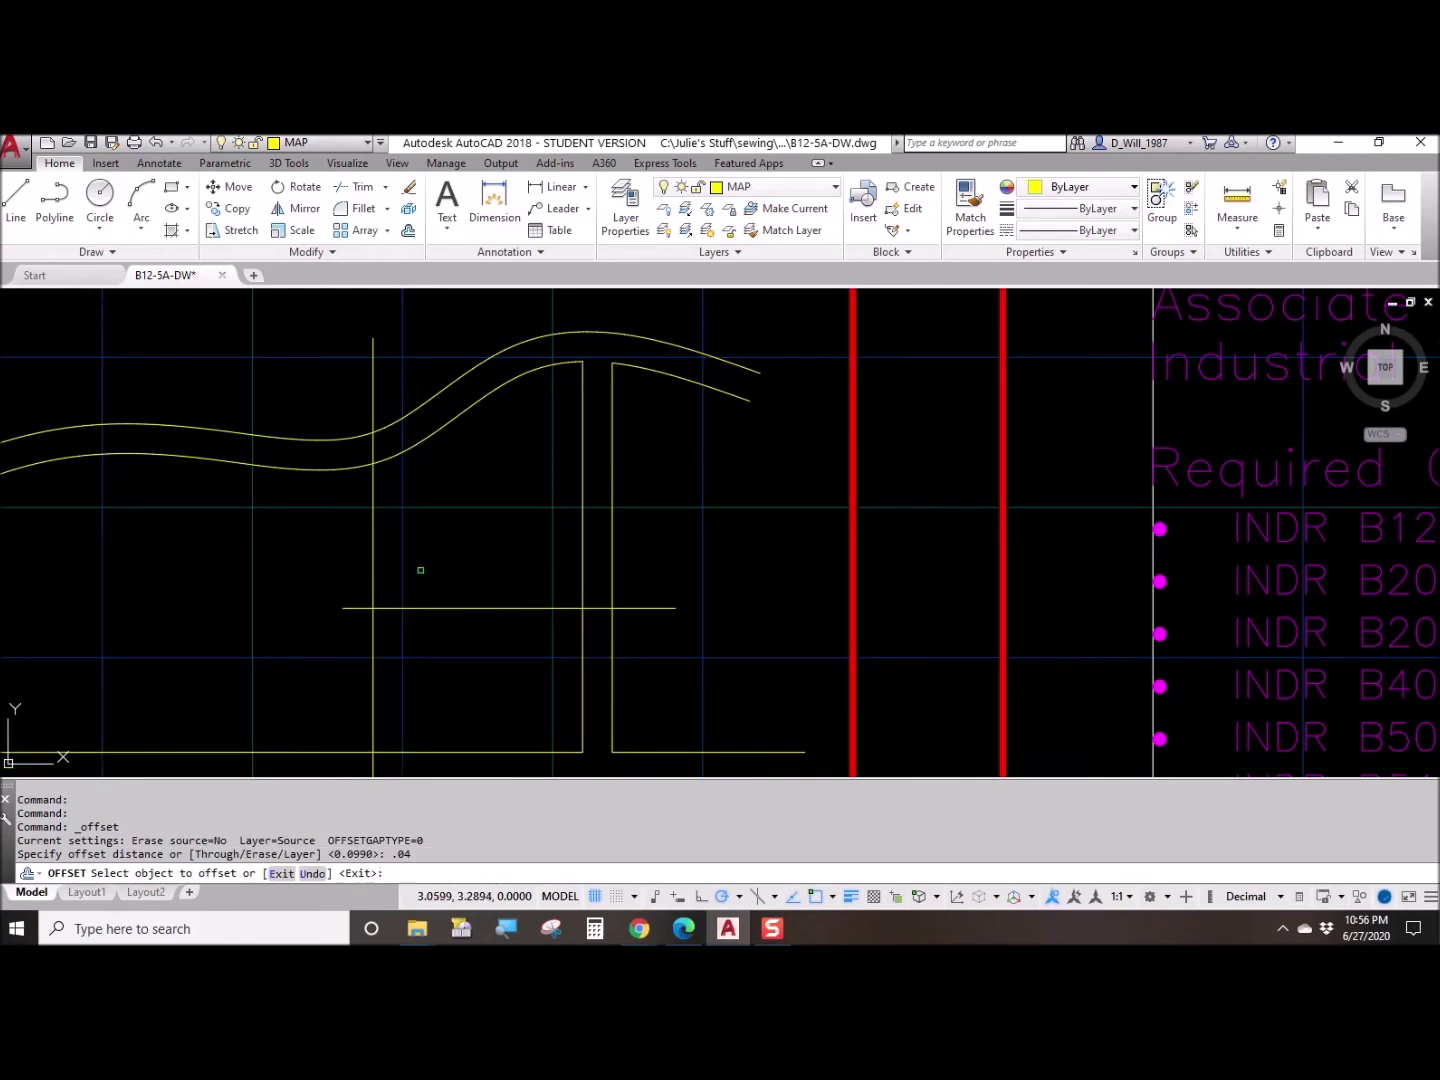
click(374, 547)
click(407, 559)
click(409, 607)
click(409, 640)
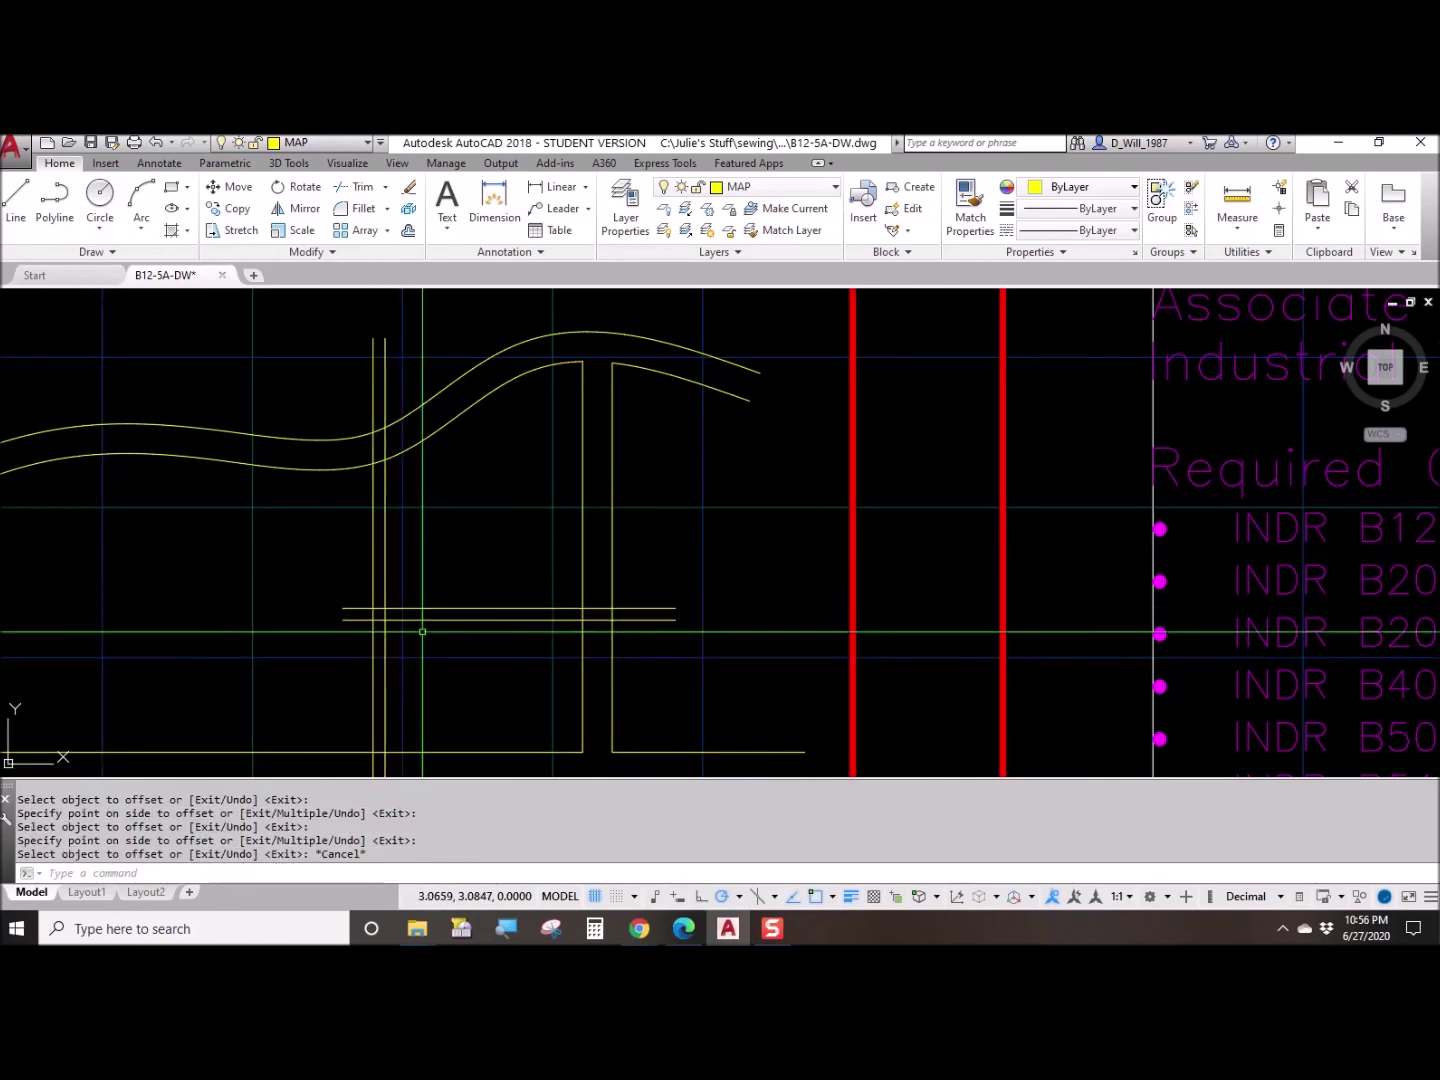
middle_drag(595, 614, 555, 527)
key(Escape)
- Trim the overlapping lines inside the new crossing and the left crossing
text(tr)
key(Return)
key(Return)
drag(556, 594, 530, 508)
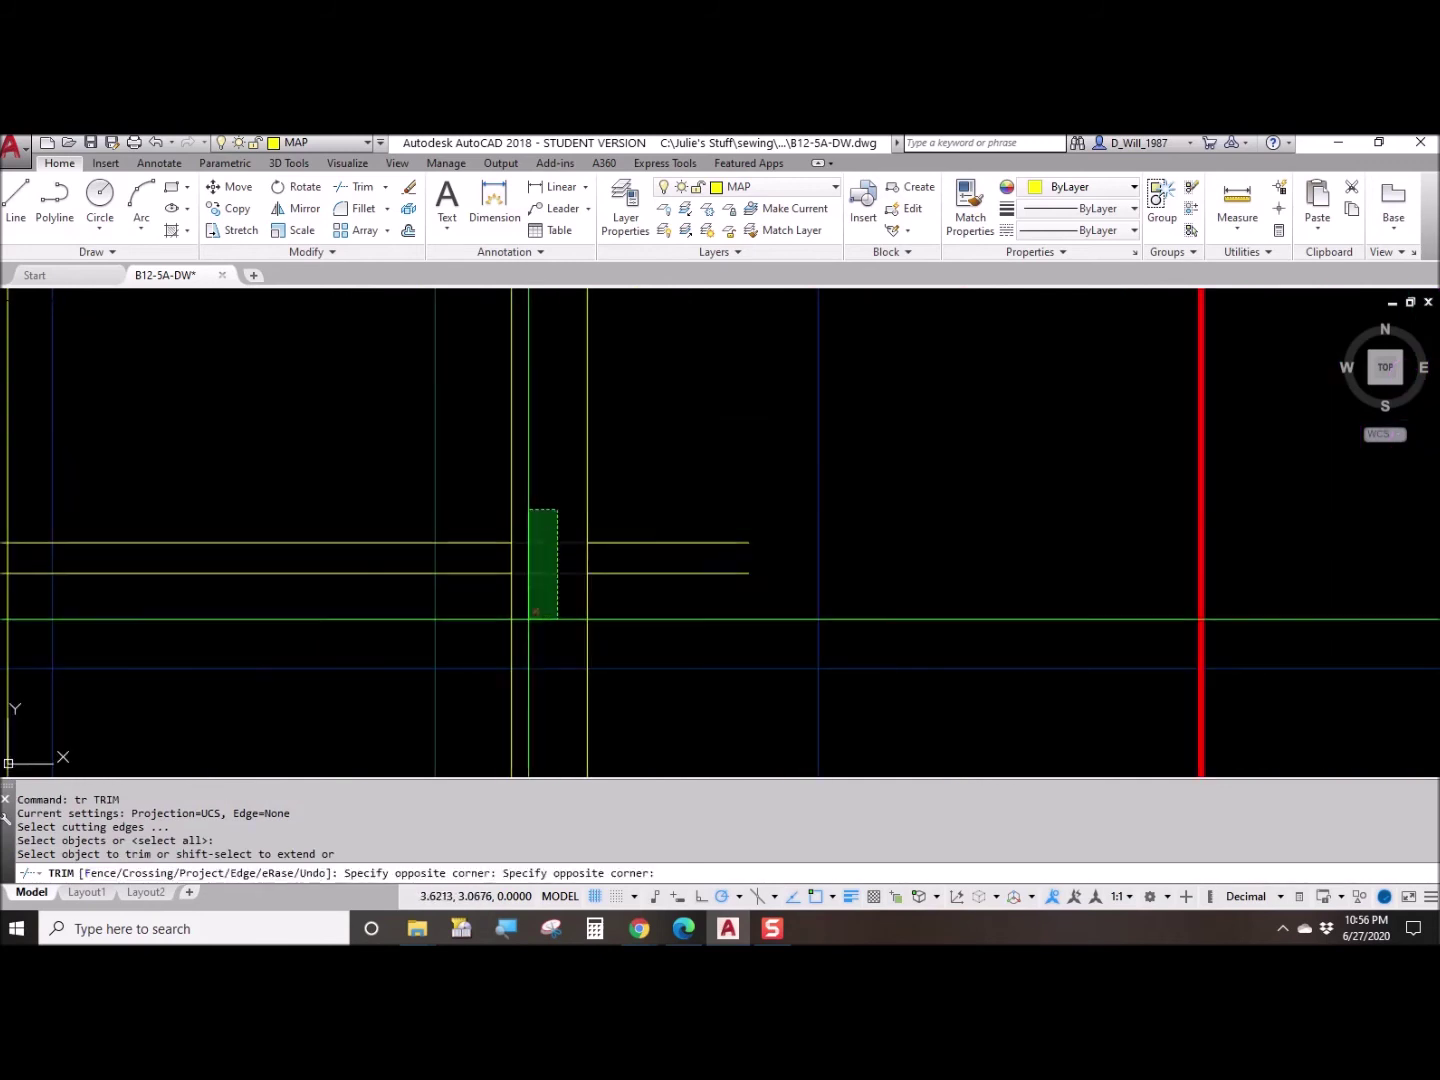
scroll(477, 472, up, 2)
scroll(234, 561, up, 2)
mouse_move(311, 545)
mouse_down()
mouse_move(272, 537)
mouse_move(273, 599)
mouse_move(279, 588)
mouse_up()
click(279, 588)
scroll(279, 589, down, 2)
middle_drag(296, 330, 303, 482)
- Erase the two stray vertical stubs above the curved road
click(281, 450)
key(Escape)
drag(301, 420, 237, 341)
key(Delete)
scroll(238, 341, down, 3)
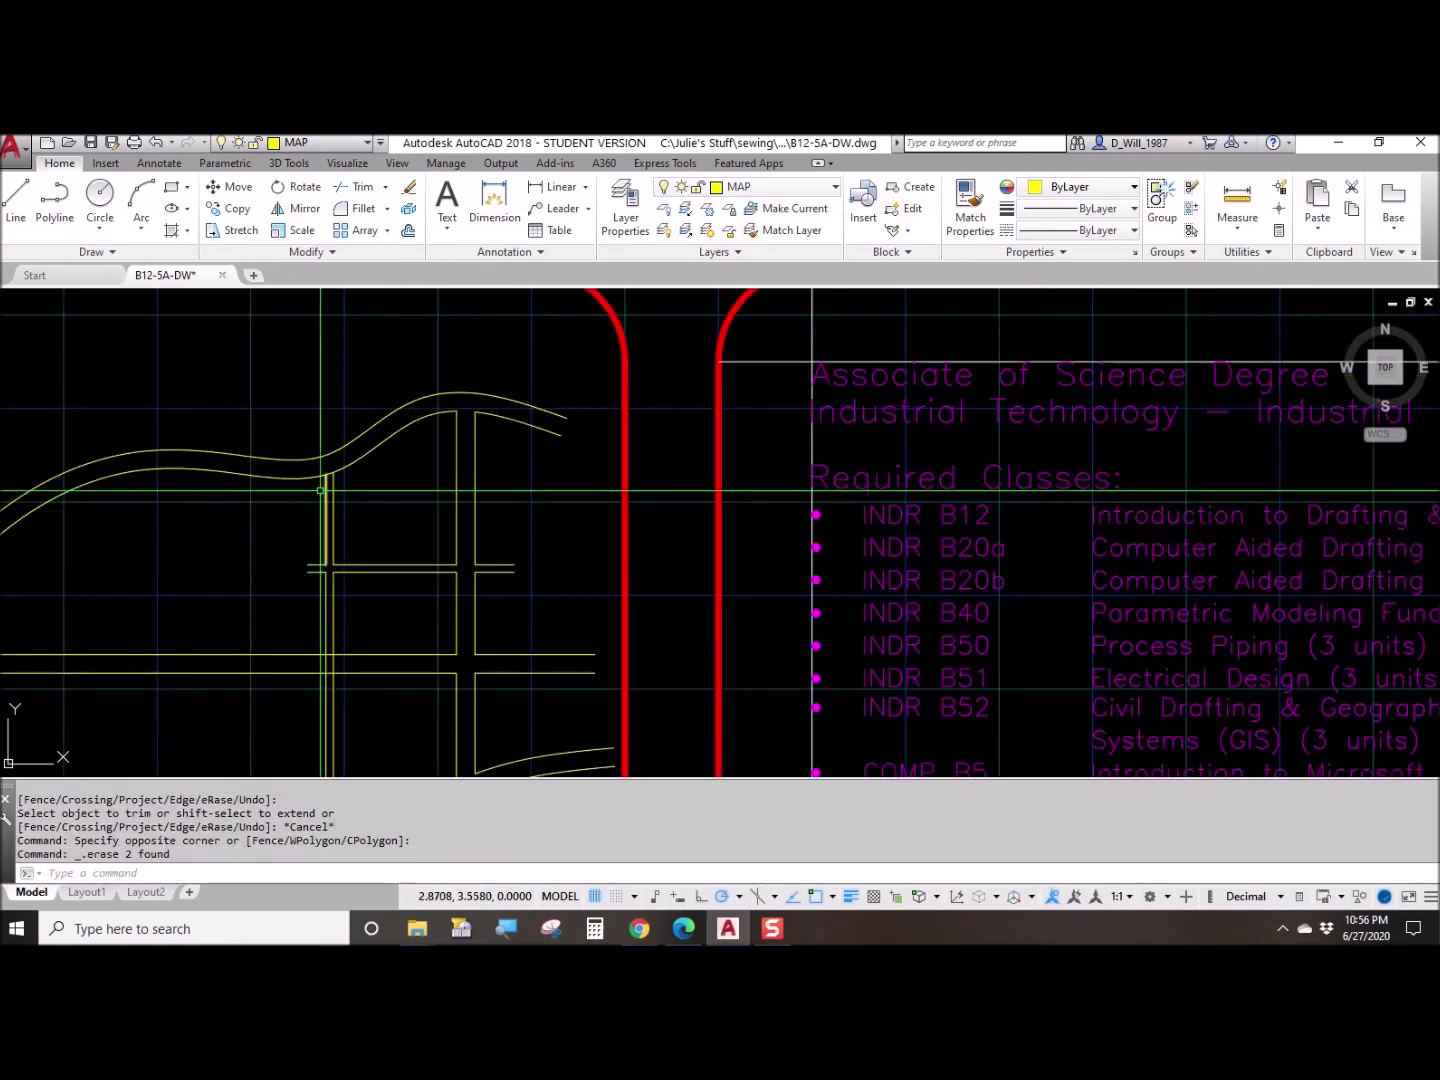
text(tr)
key(Return)
scroll(373, 501, up, 5)
key(Escape)
scroll(494, 467, down, 3)
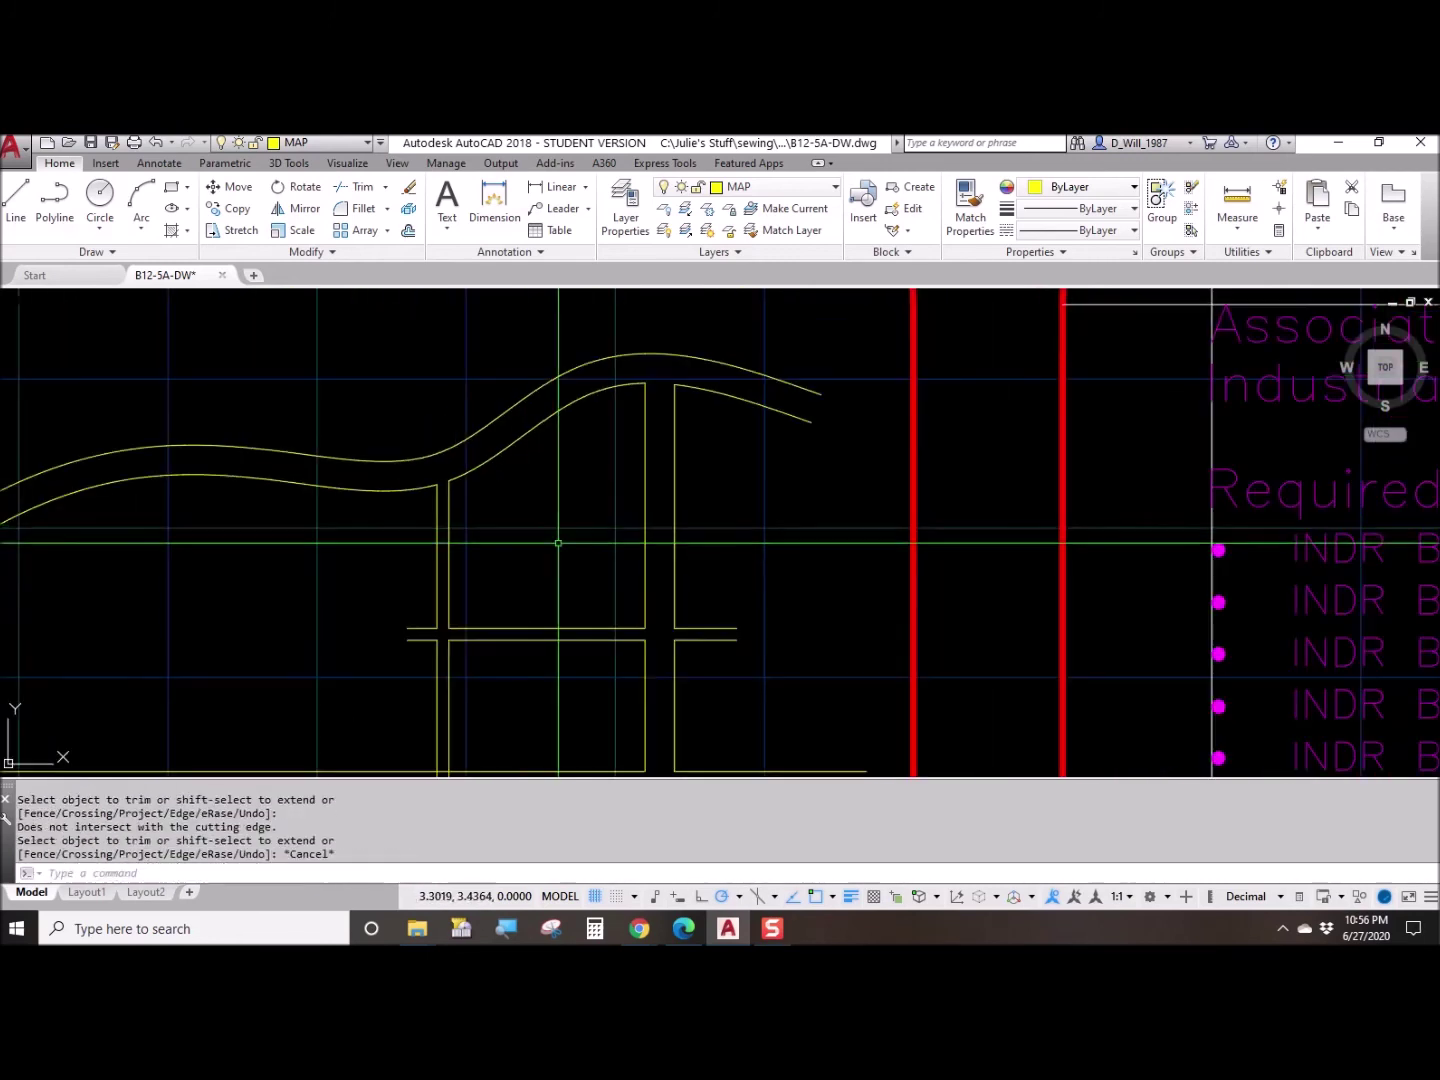
scroll(560, 470, down, 2)
mouse_move(638, 766)
middle_down()
mouse_move(638, 482)
mouse_move(607, 539)
middle_up()
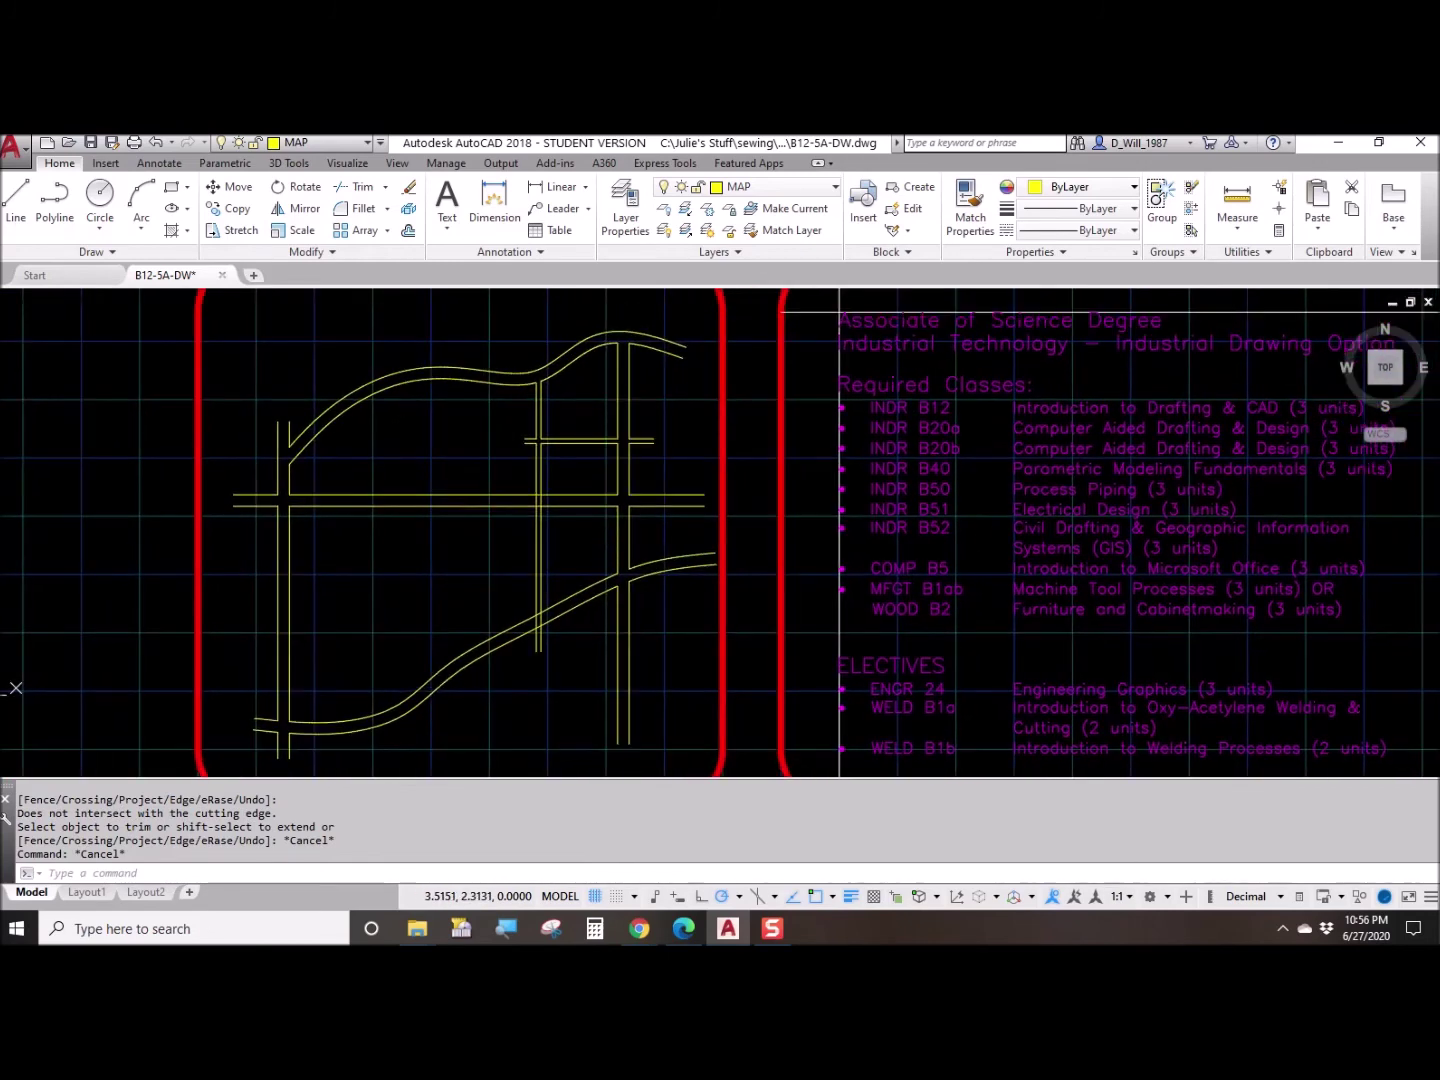
scroll(540, 507, up, 5)
- Trim the new street and diagonal road lines where they meet
text(tr)
key(Return)
click(514, 473)
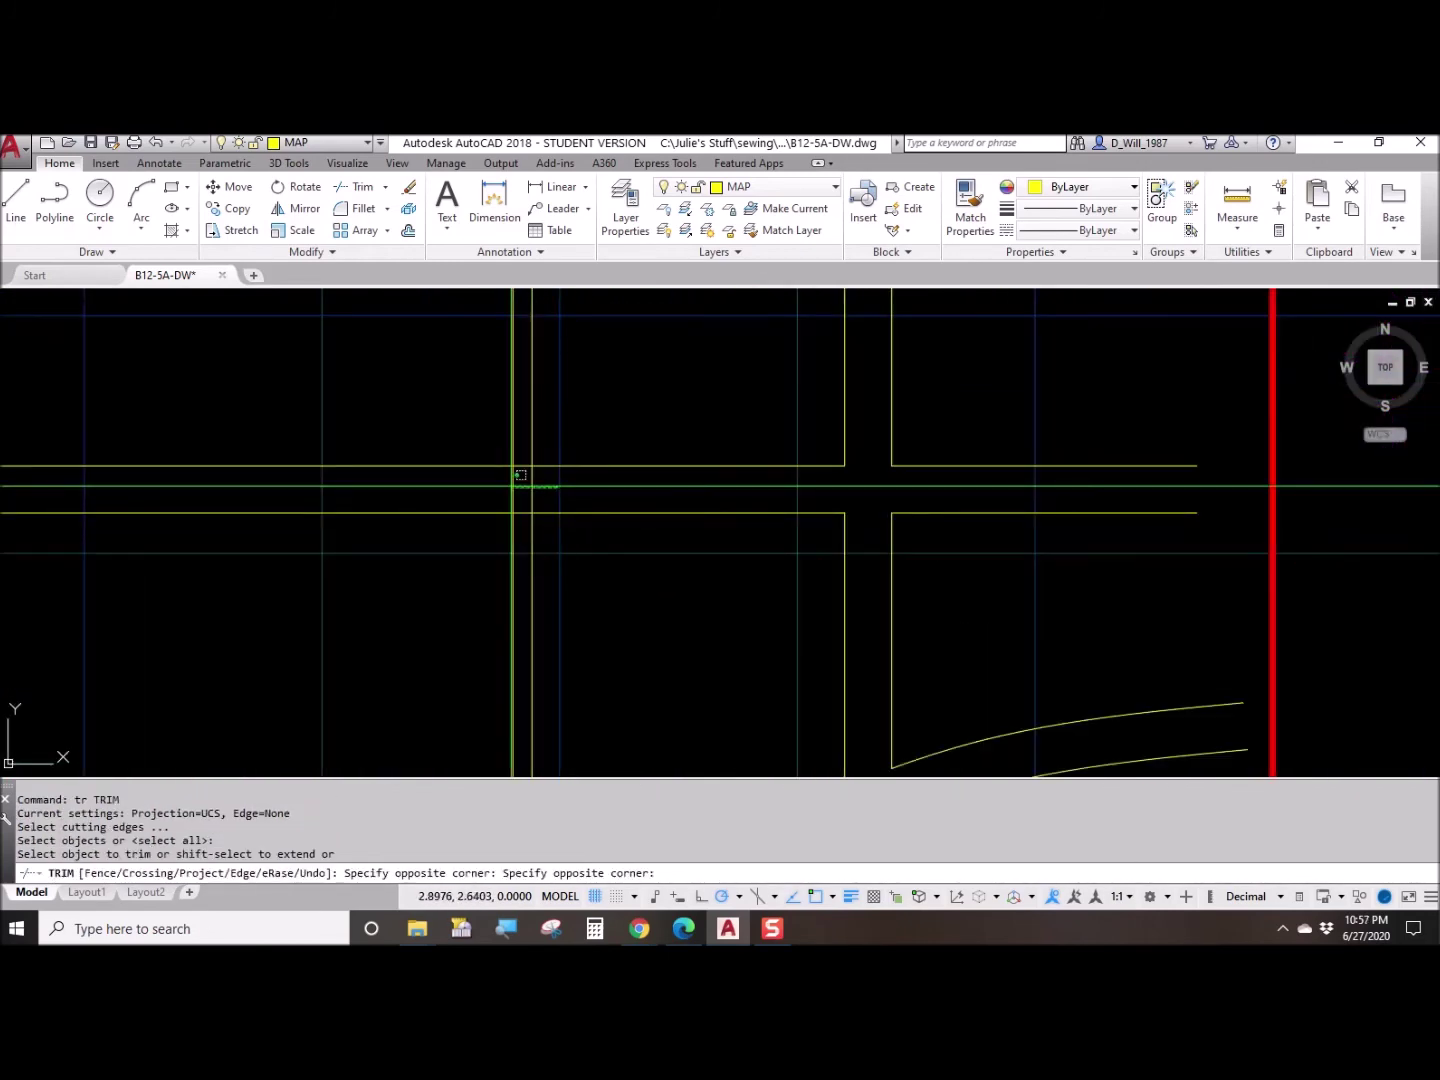
scroll(517, 468, up, 2)
scroll(522, 554, down, 3)
scroll(588, 562, down, 3)
middle_drag(612, 622, 572, 540)
scroll(511, 534, up, 5)
click(510, 481)
click(446, 486)
click(482, 433)
click(485, 540)
click(468, 458)
key(Escape)
- Make TEXT the current layer
scroll(500, 600, down, 3)
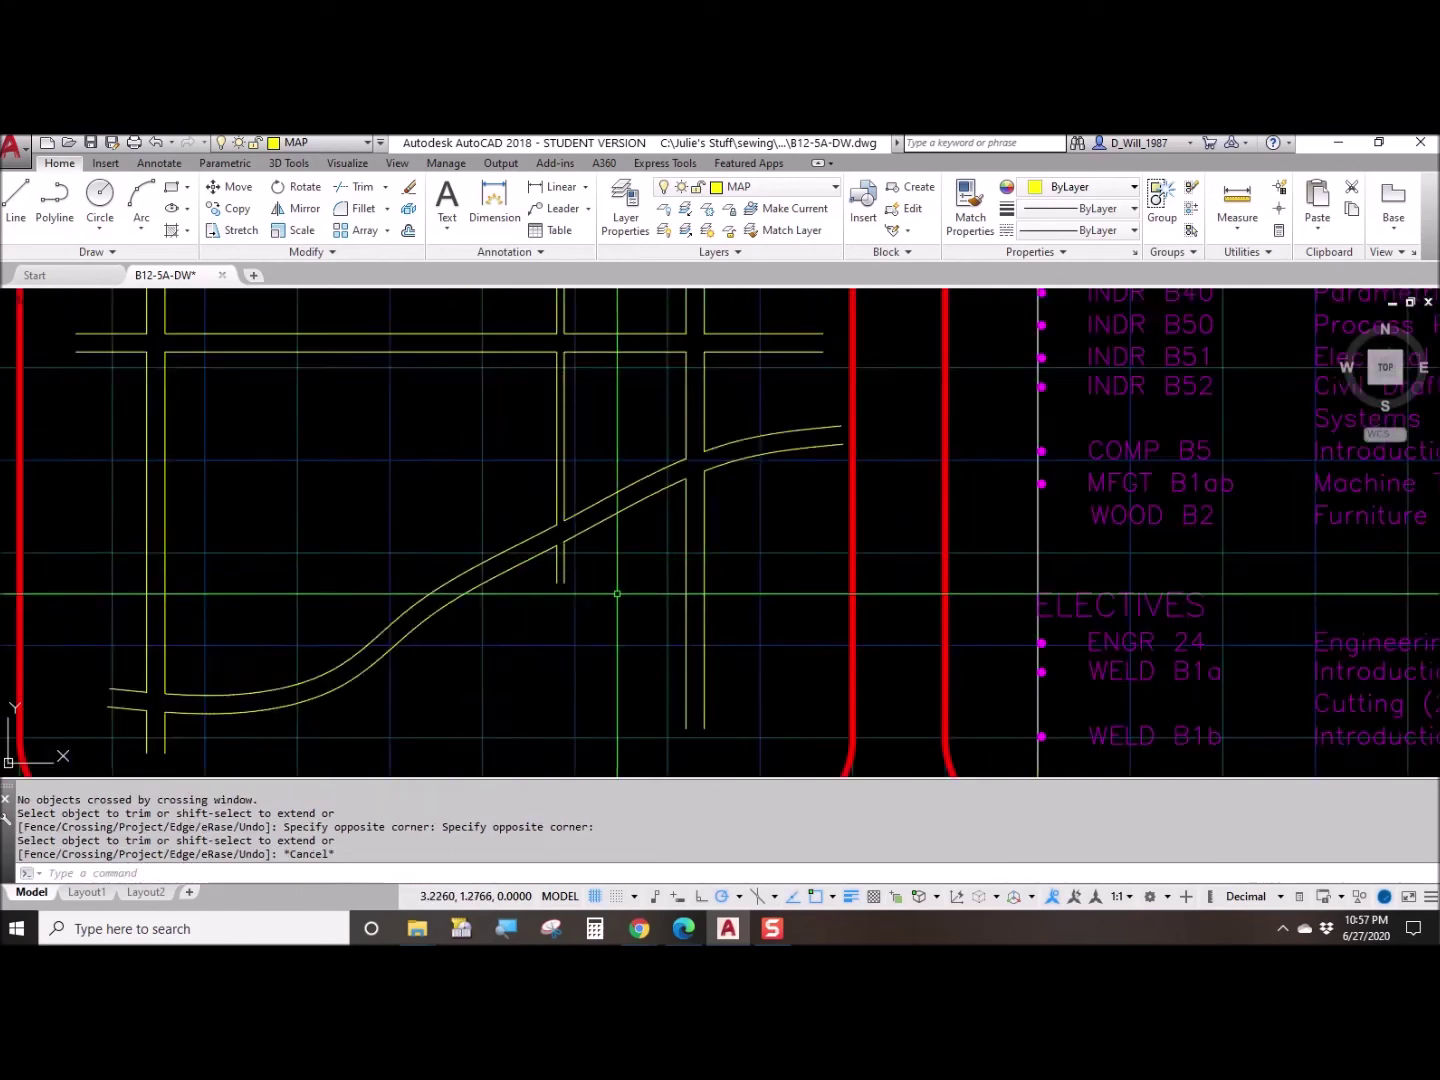
scroll(500, 651, down, 2)
mouse_move(550, 660)
middle_down()
mouse_move(510, 741)
mouse_move(435, 537)
middle_up()
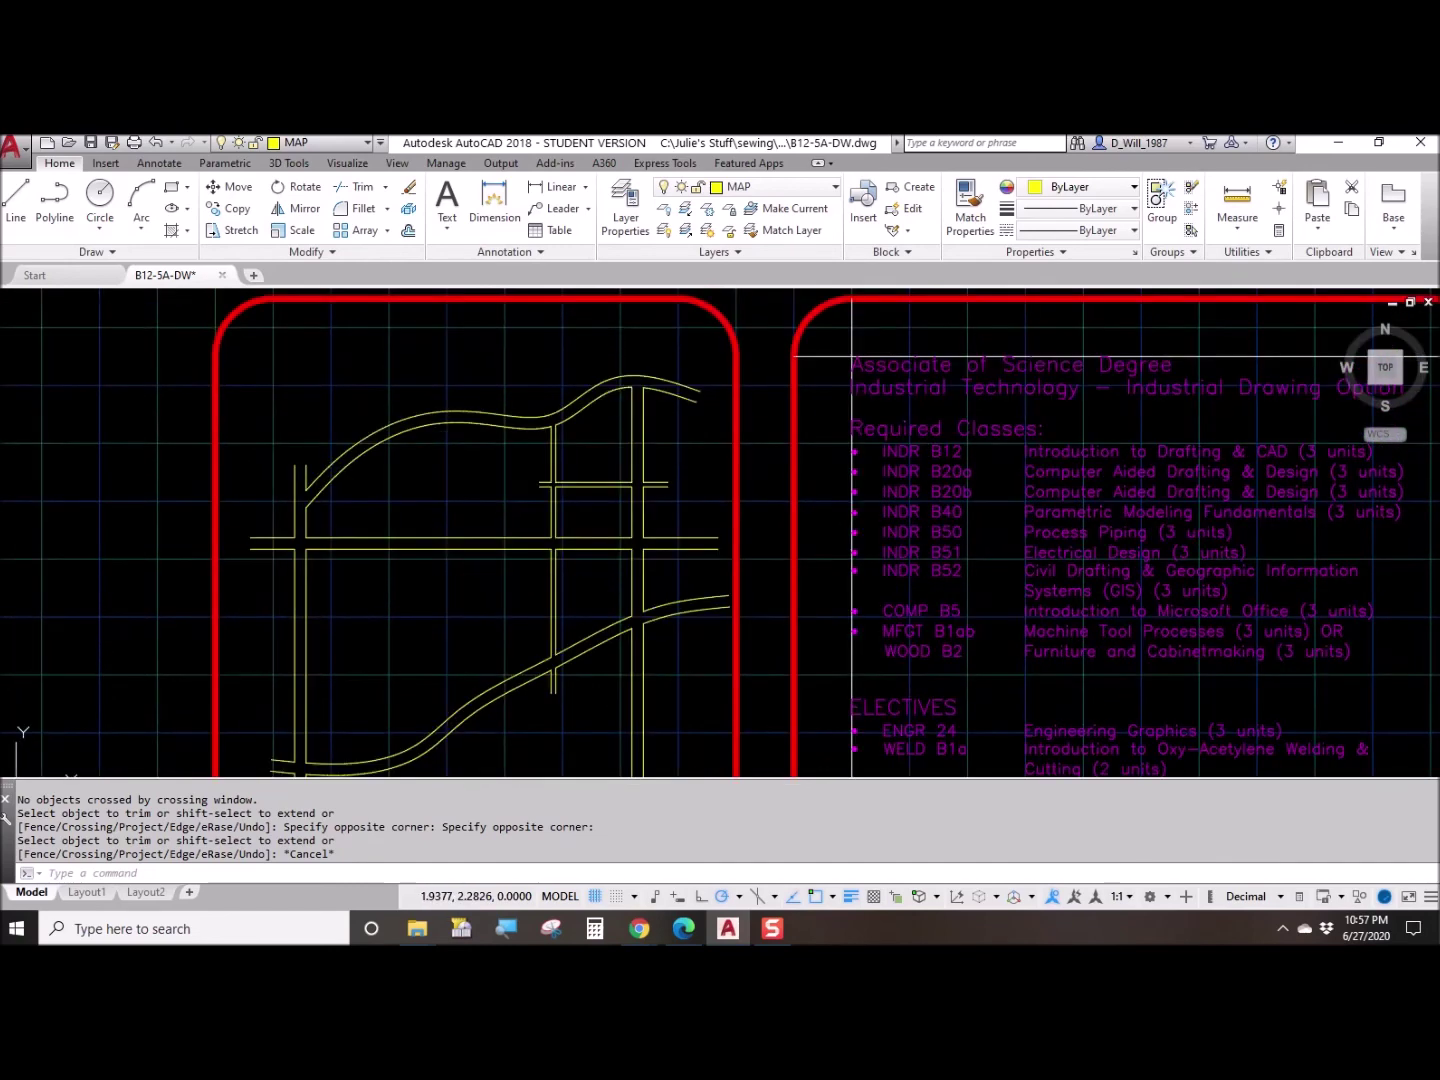
key(Escape)
click(800, 187)
click(768, 262)
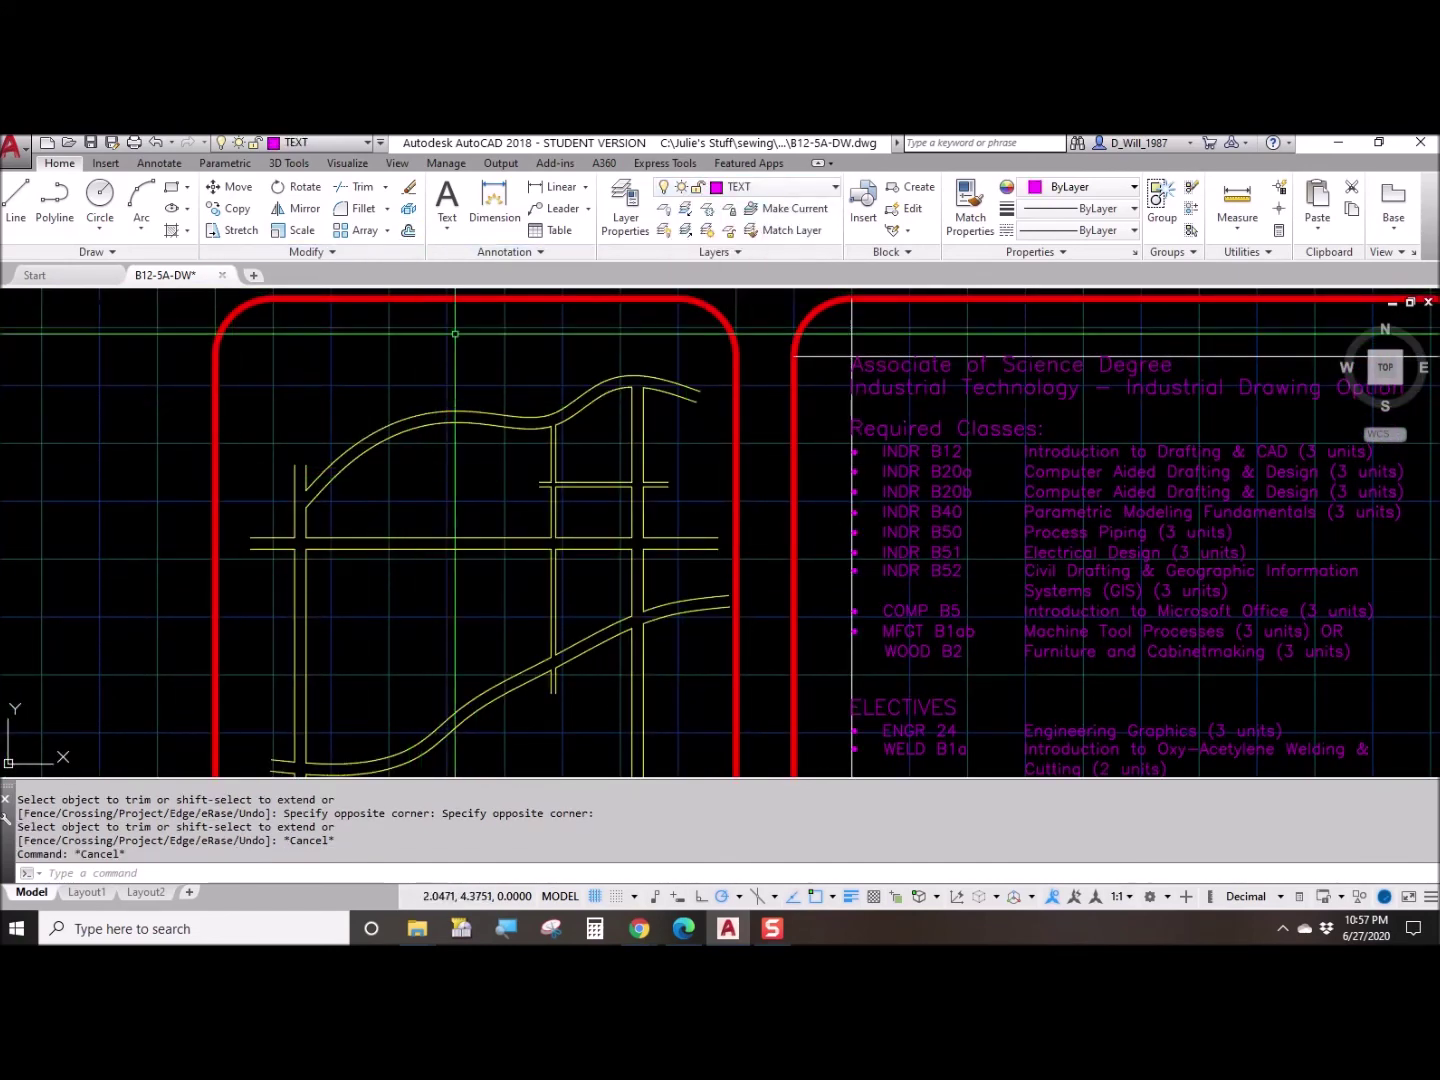
- Choose the Single Line Text tool from the text options
click(456, 232)
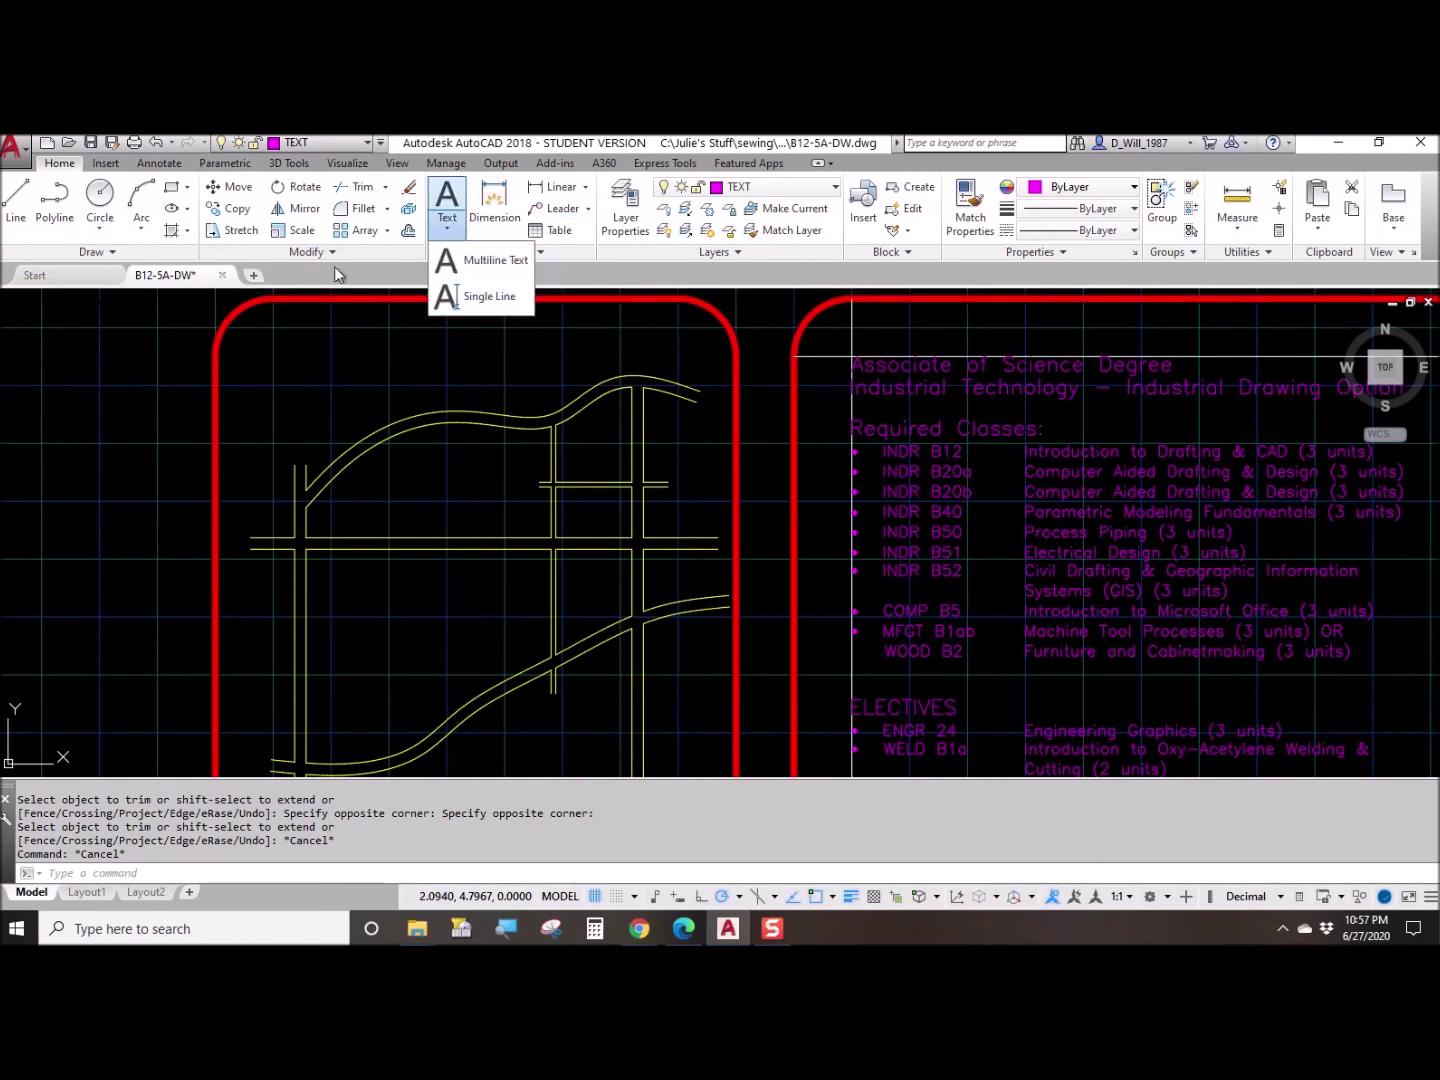
click(575, 256)
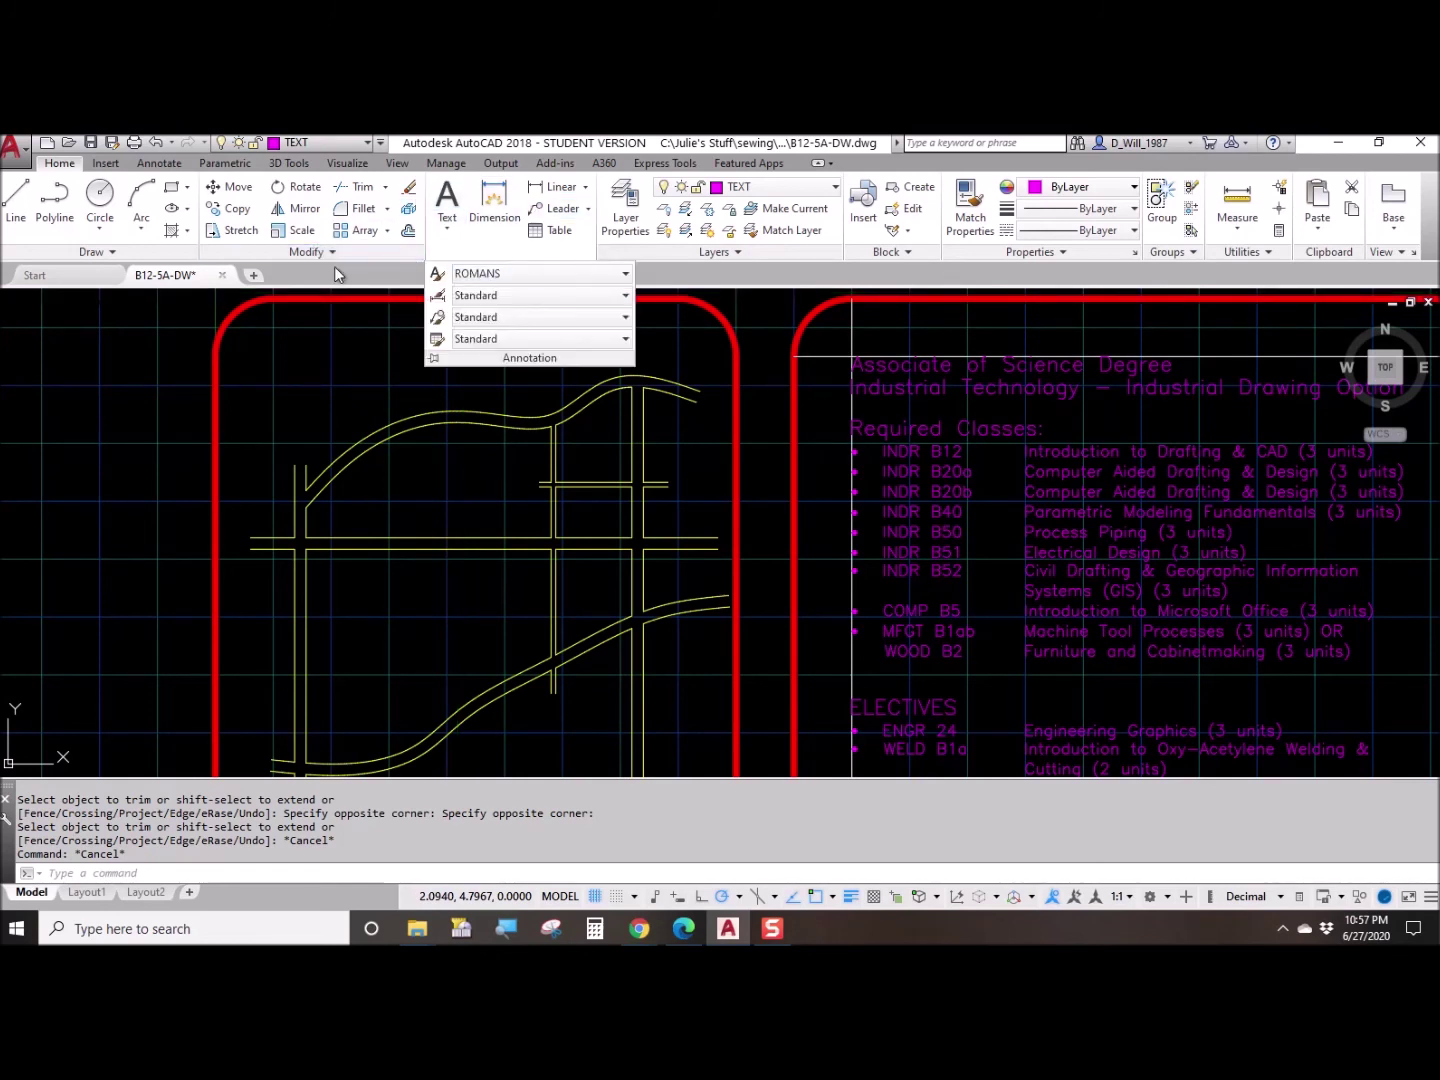
click(459, 297)
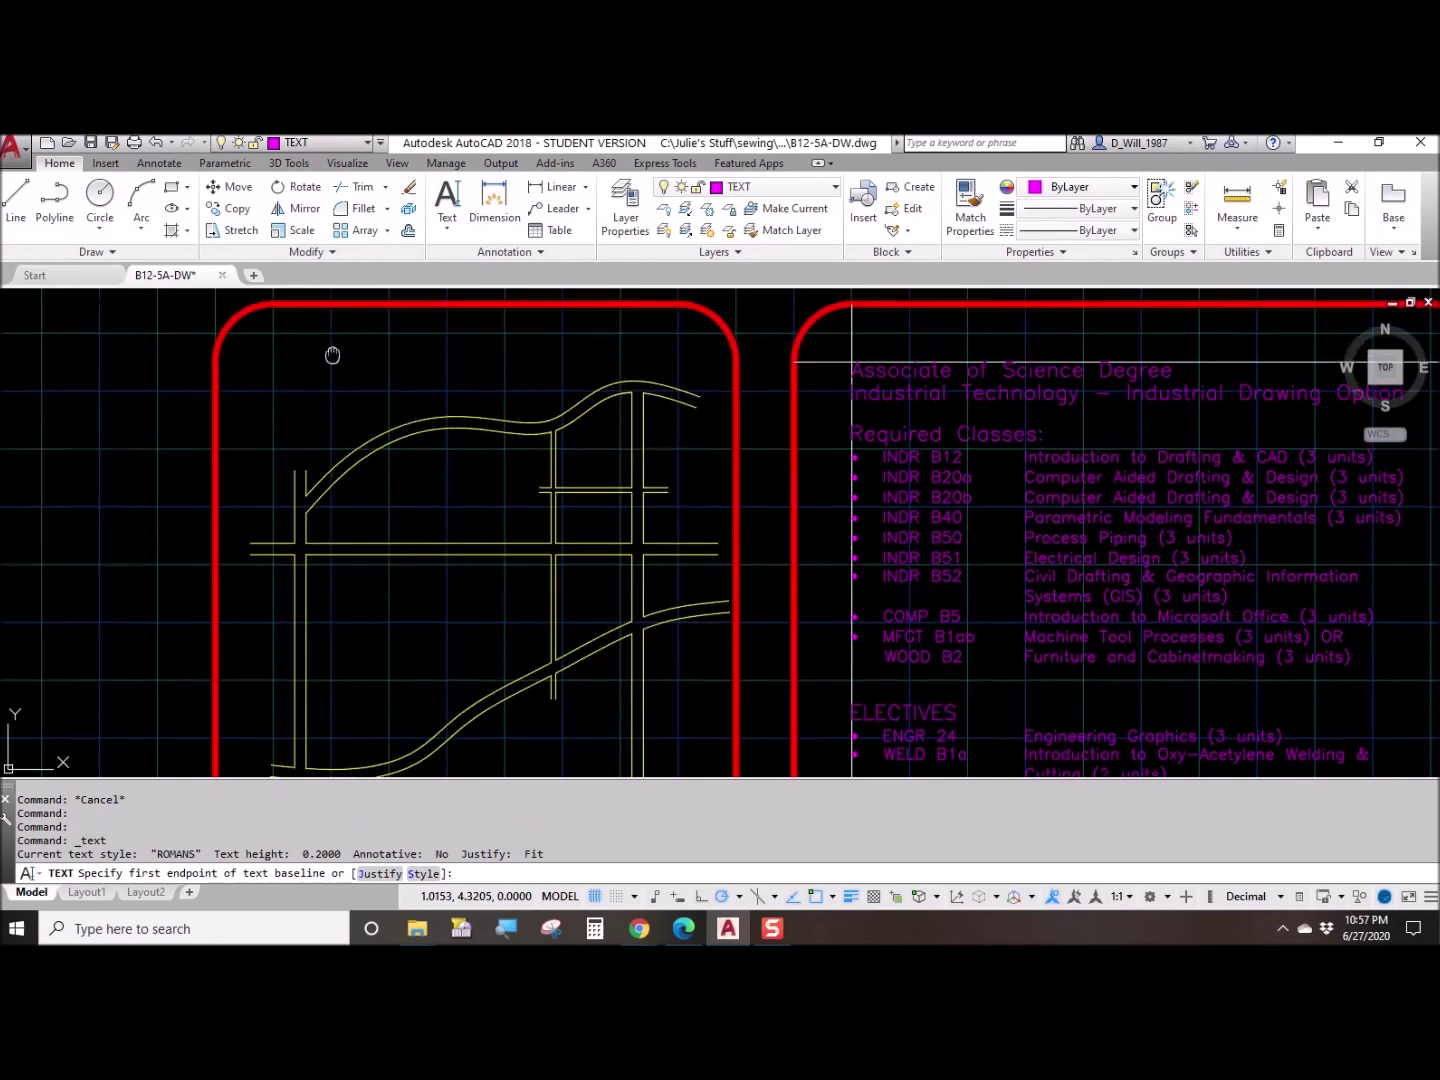
scroll(440, 407, up, 2)
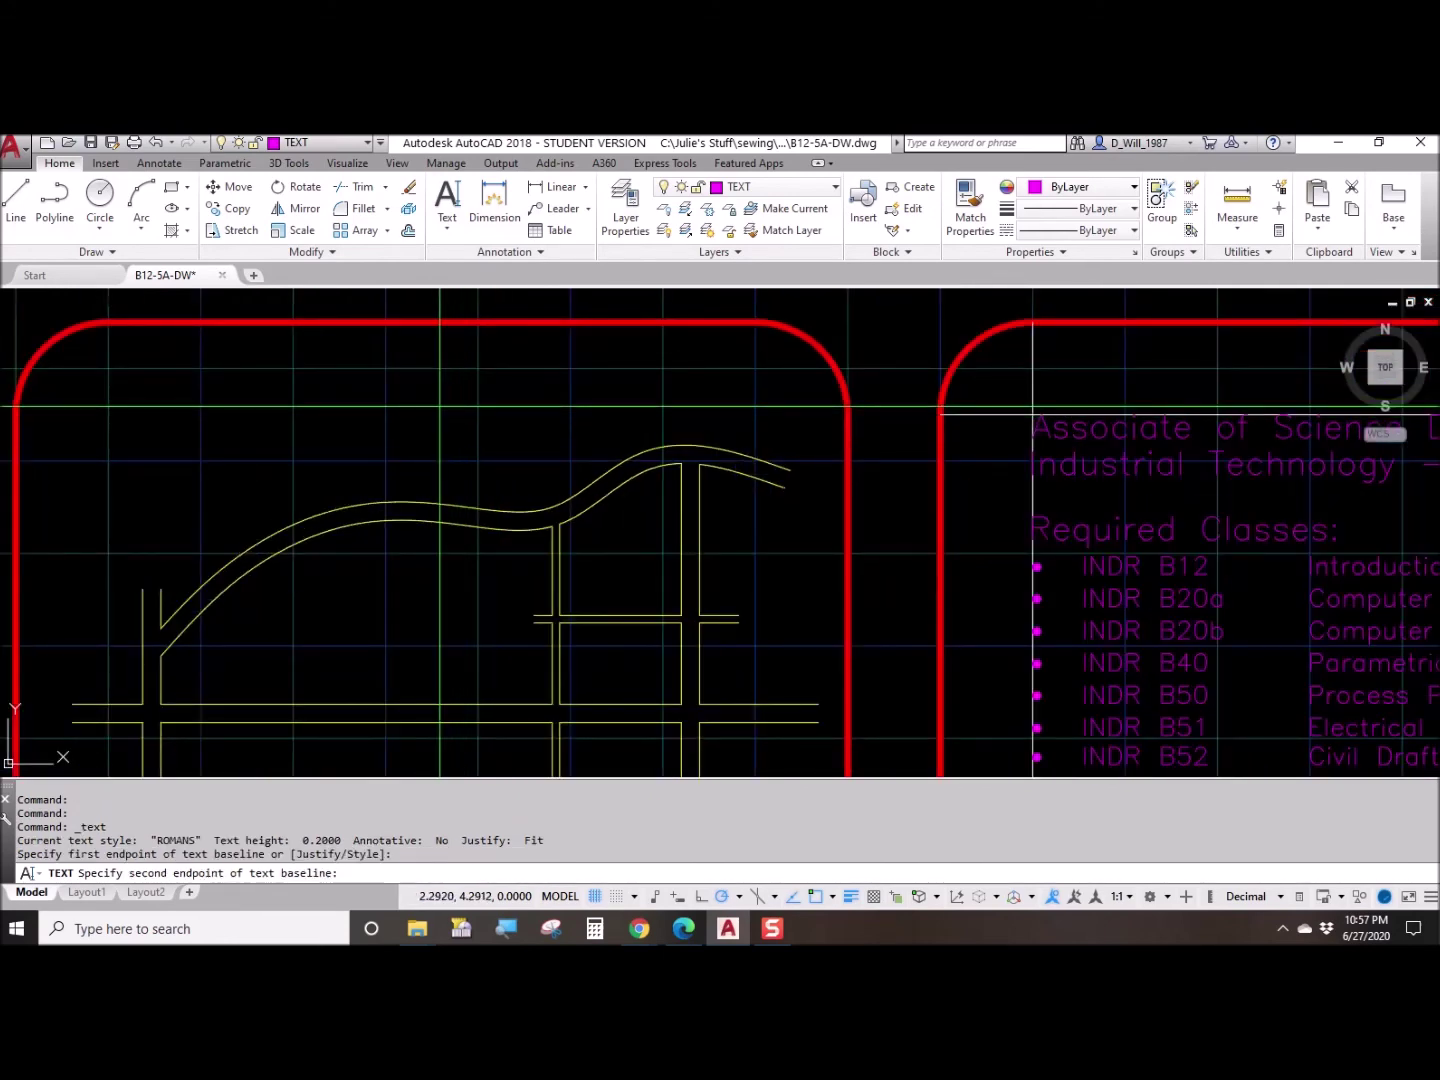
key(Escape)
key(Return)
- Enter the college's two-line street address, left-justified, 0.094 high, unrotated
click(379, 875)
text(J)
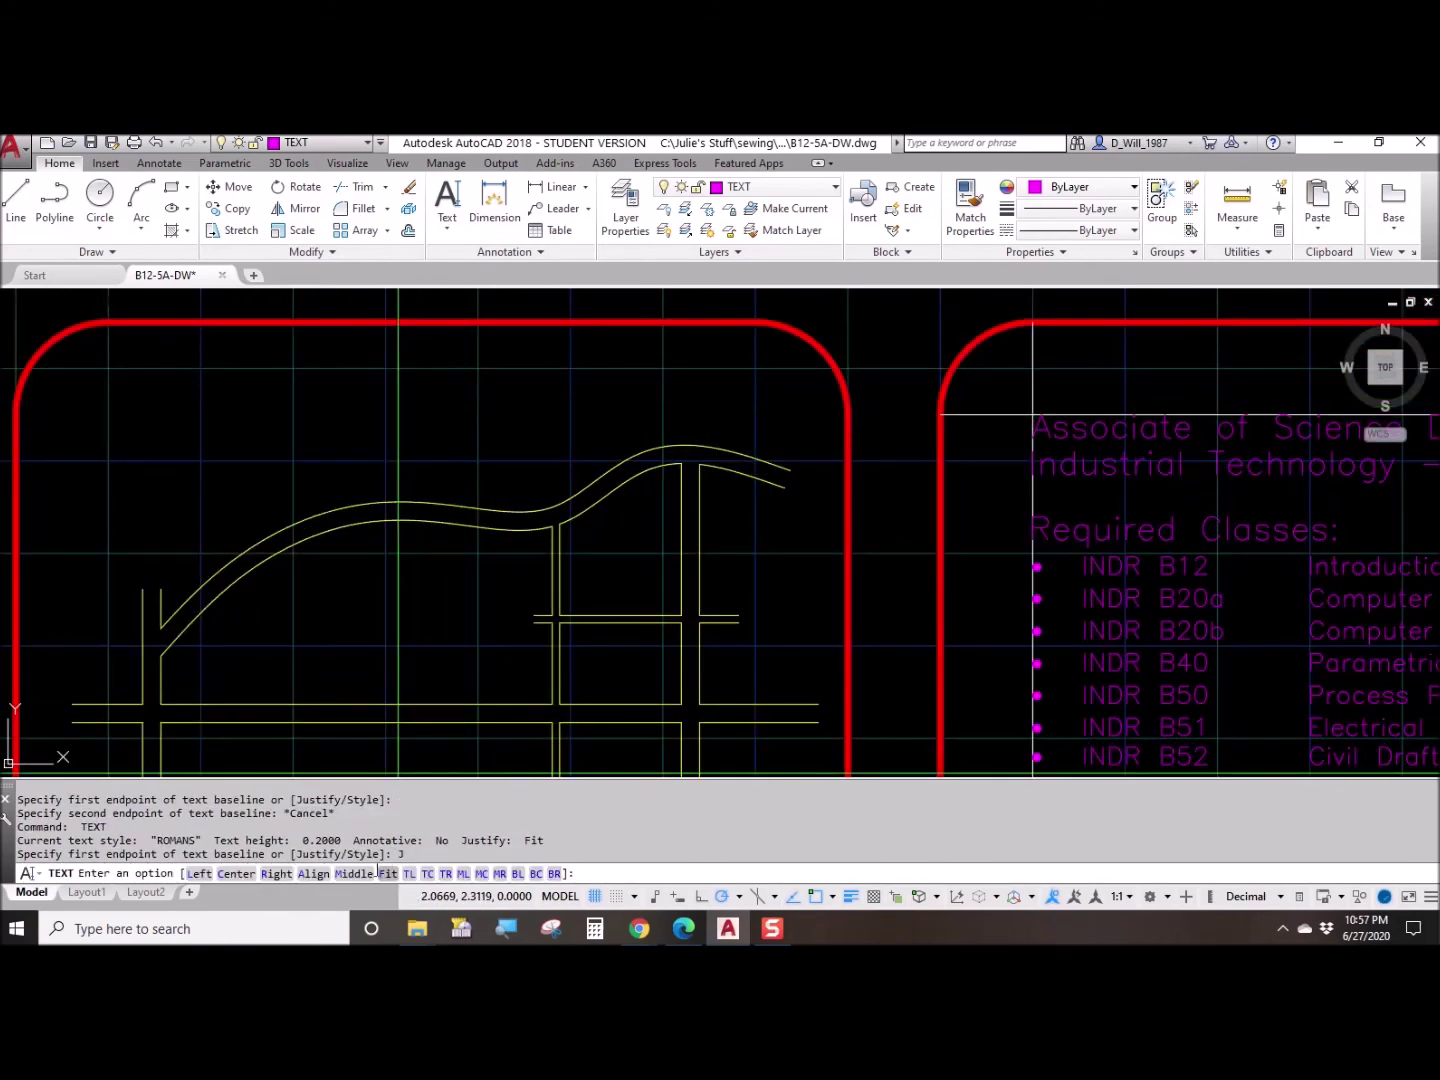
click(205, 873)
click(507, 399)
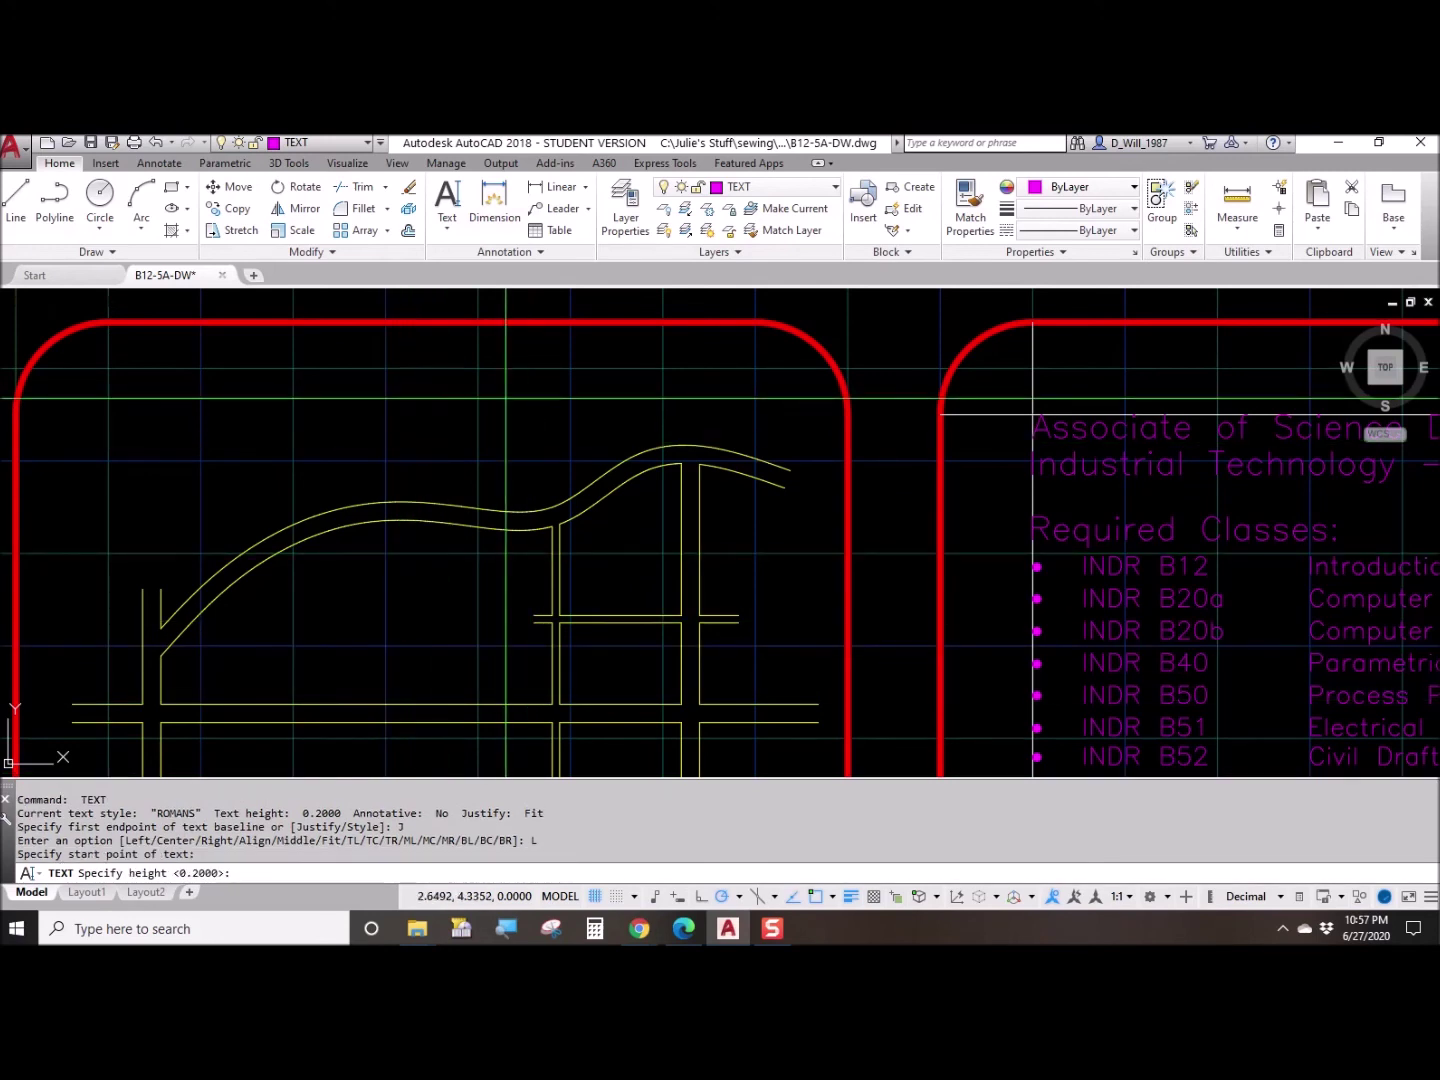
text(.094)
key(Return)
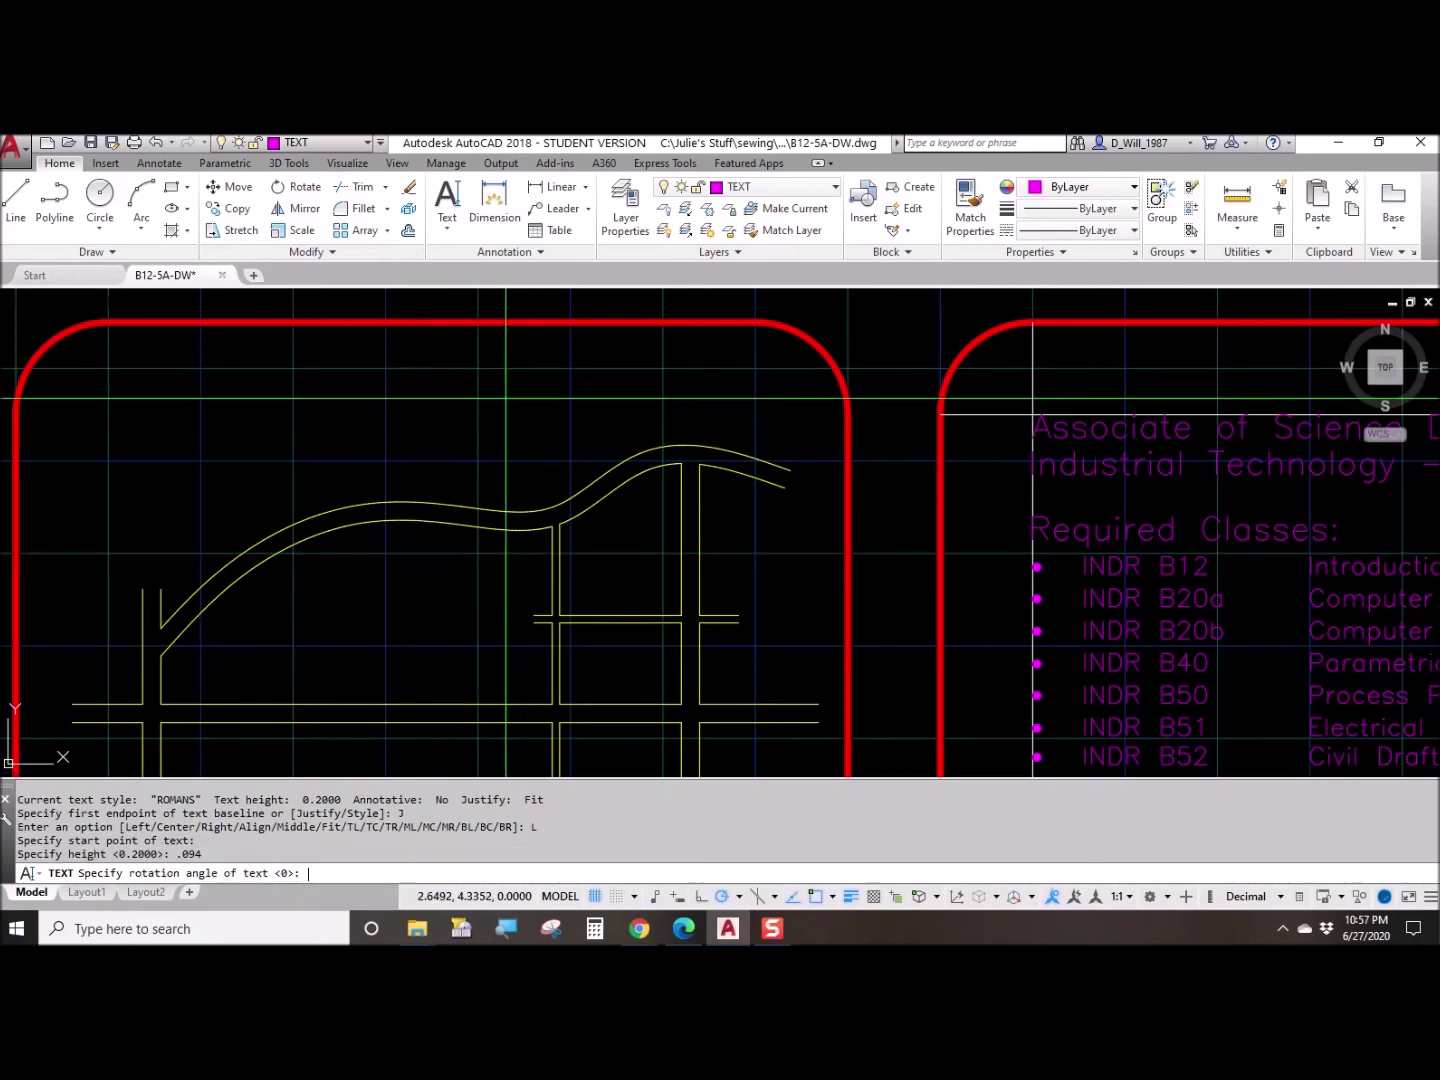
key(Return)
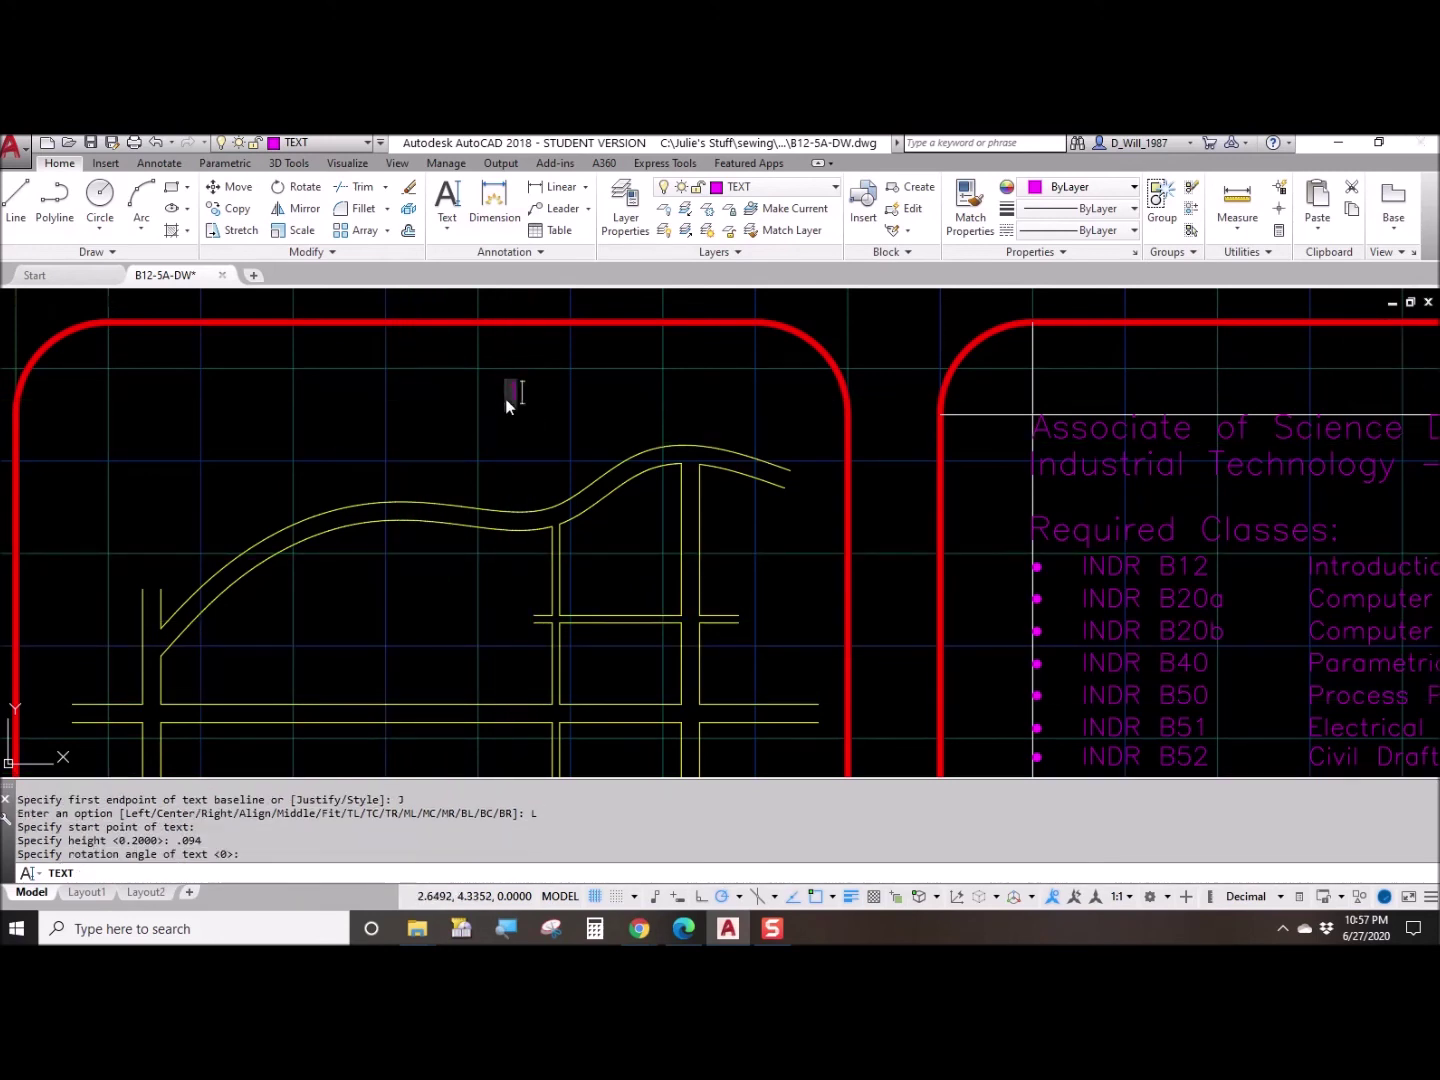
text(Panora)
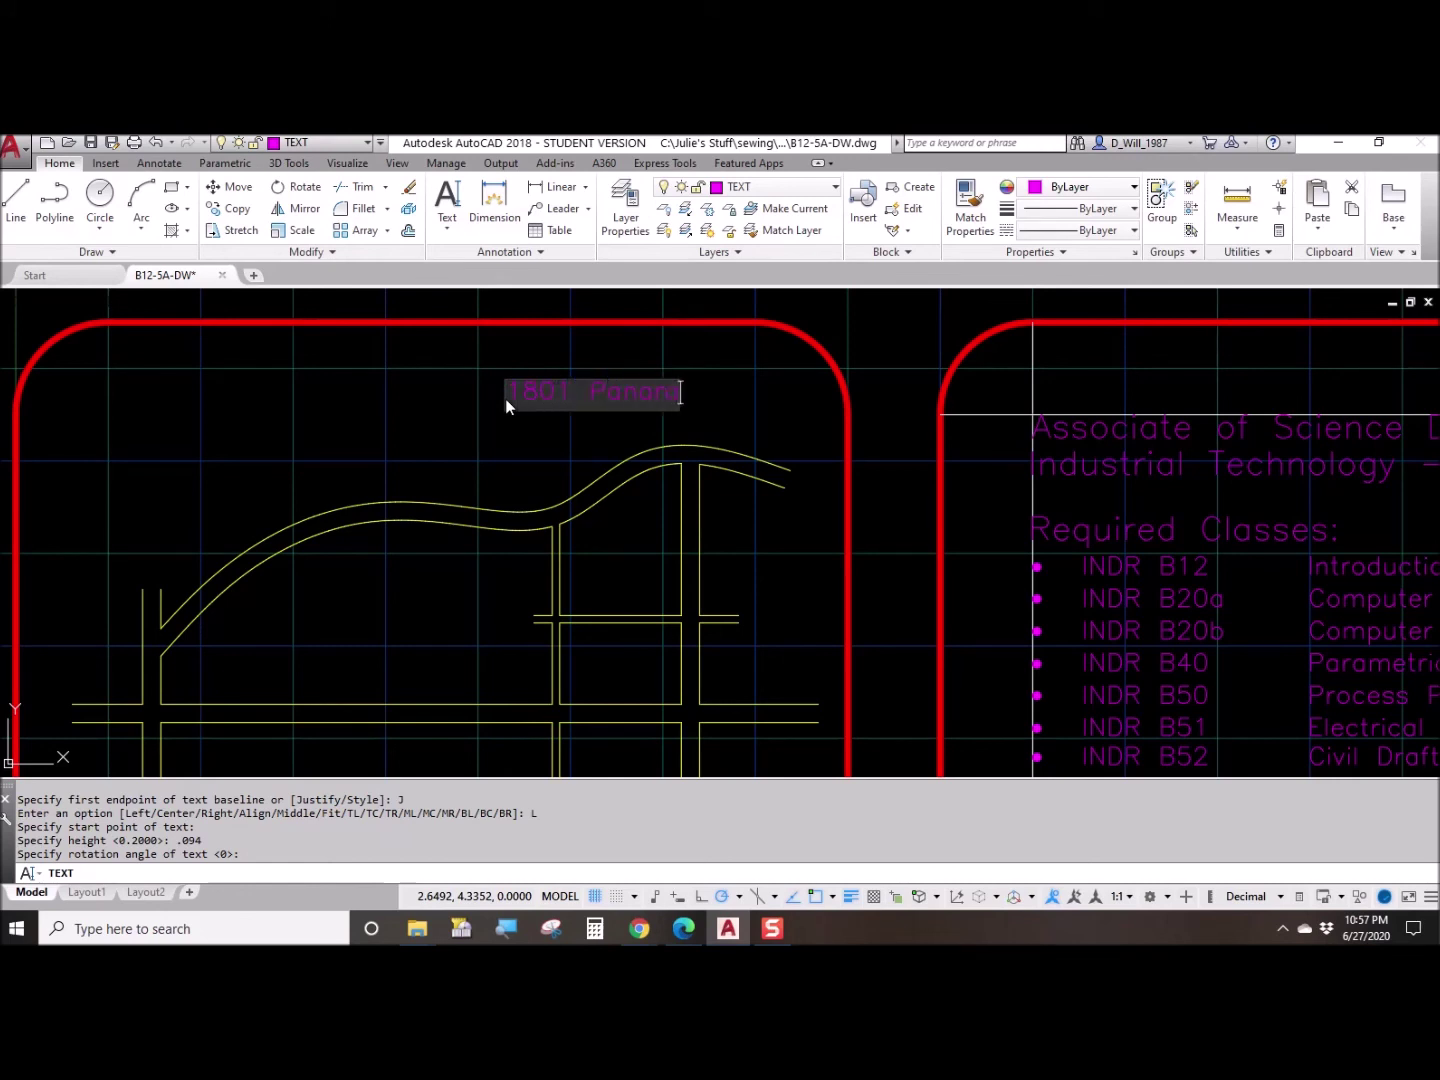
text(ma Drive)
key(Return)
text(Bakersfield, CA 933)
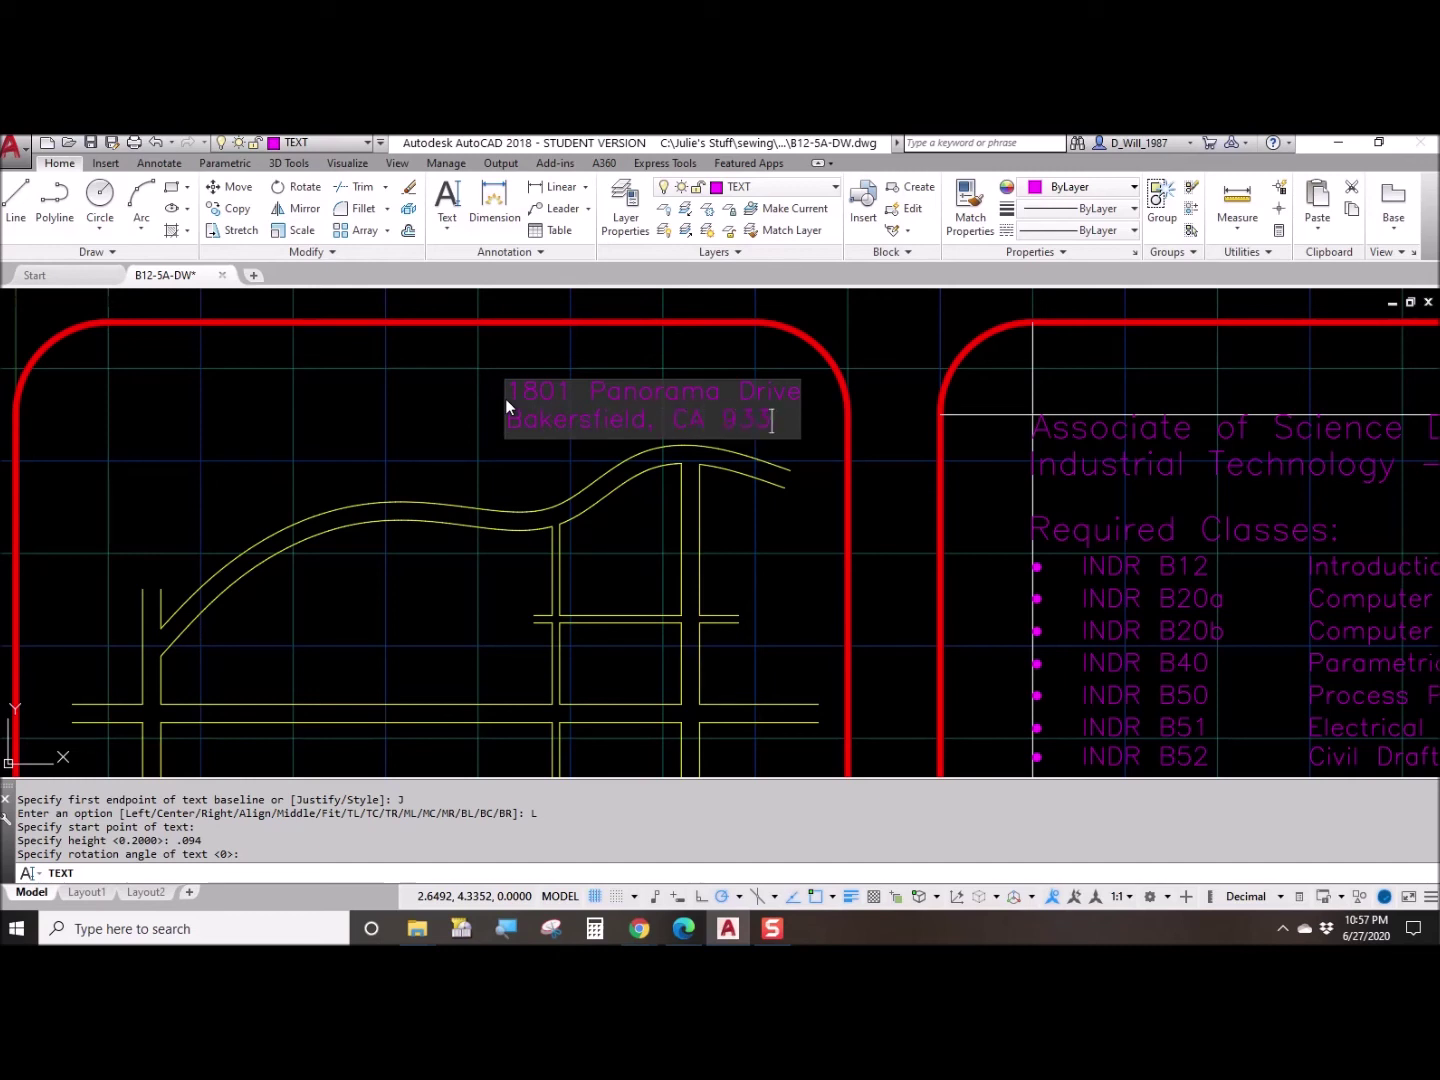
key(Return)
- Move both address lines slightly upward above the roads
key(Return)
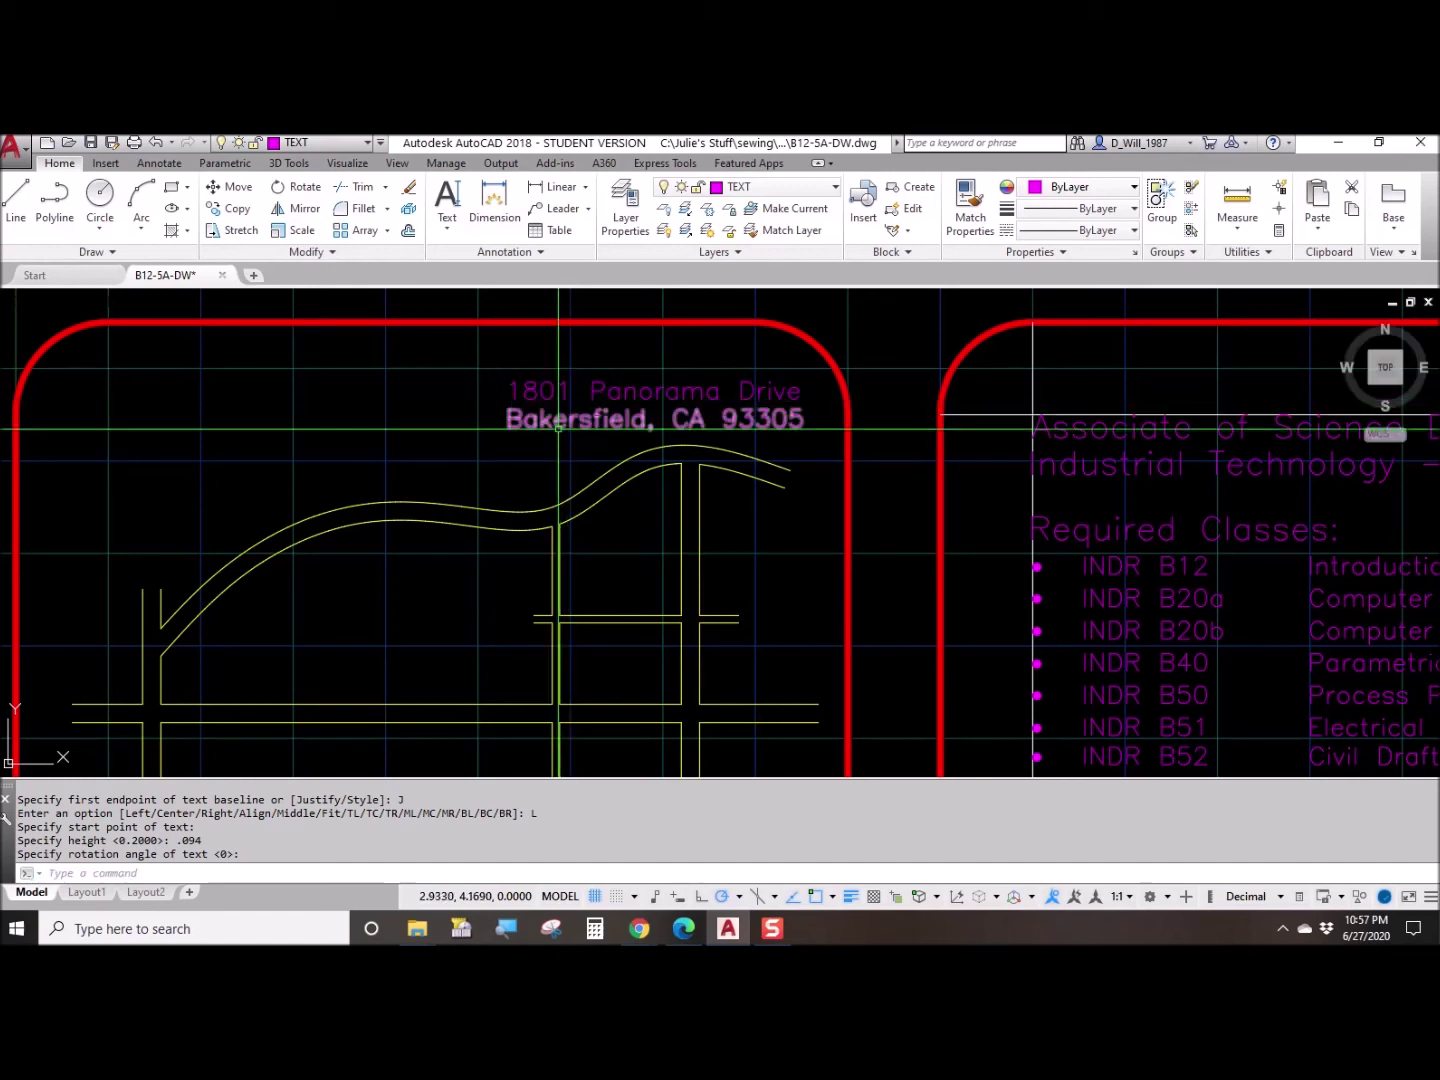
click(497, 370)
click(814, 442)
text(m)
key(Return)
click(514, 460)
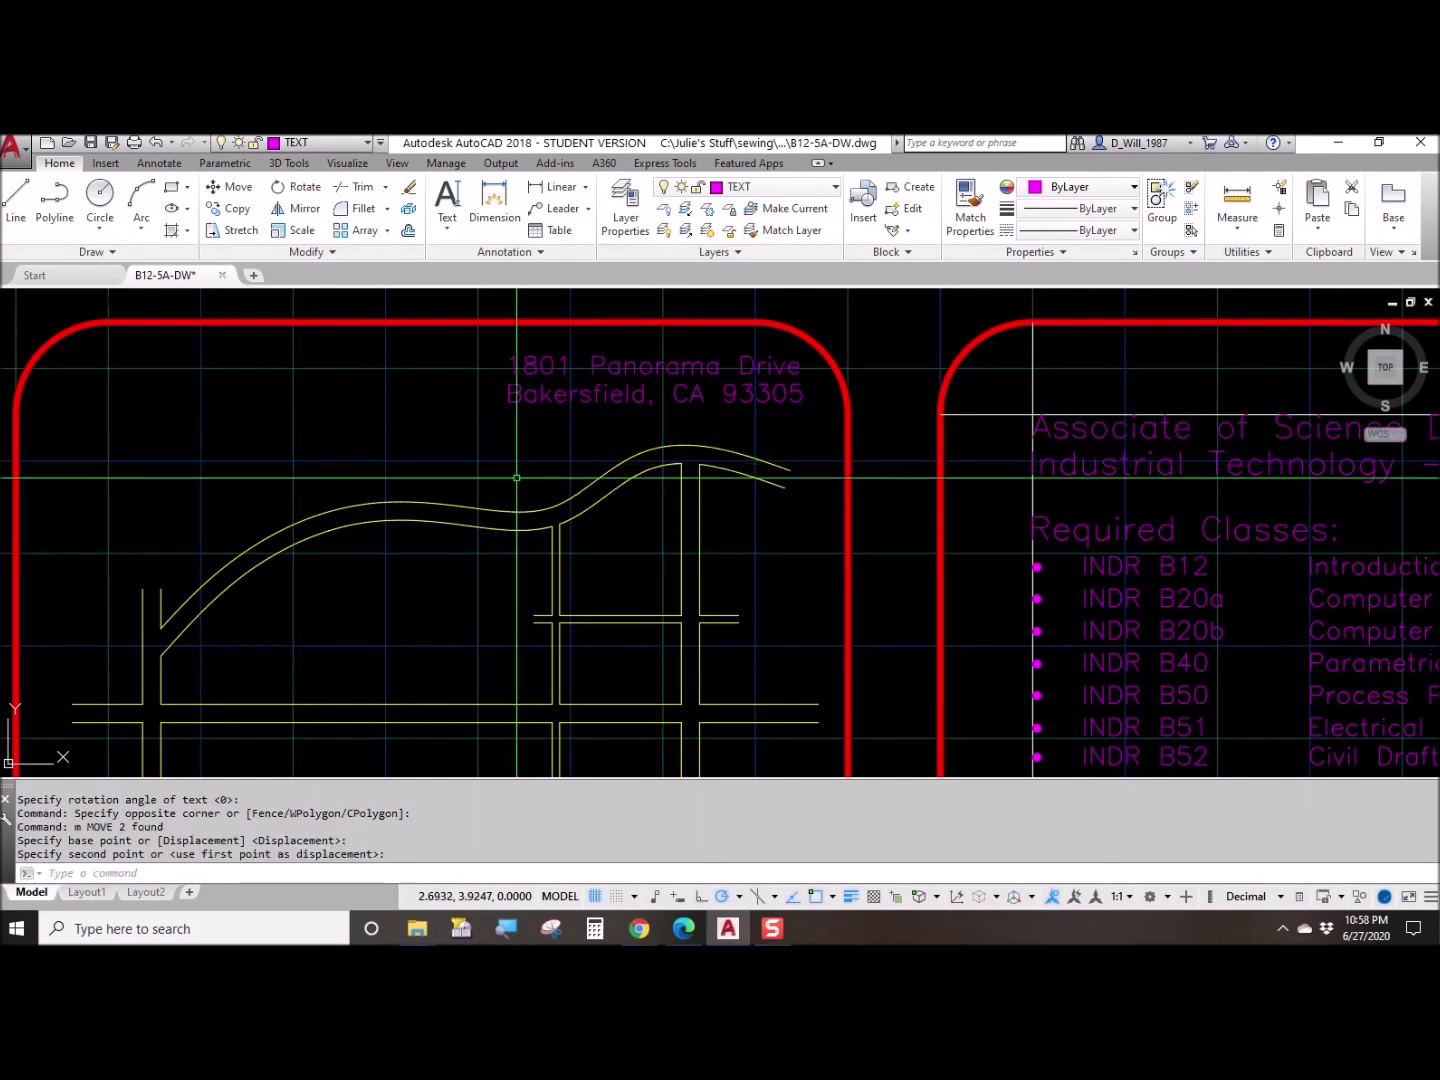
- Copy the 'Bakersfield, CA 93305' address text onto the area map
scroll(513, 403, down, 3)
scroll(513, 403, down, 1)
click(560, 372)
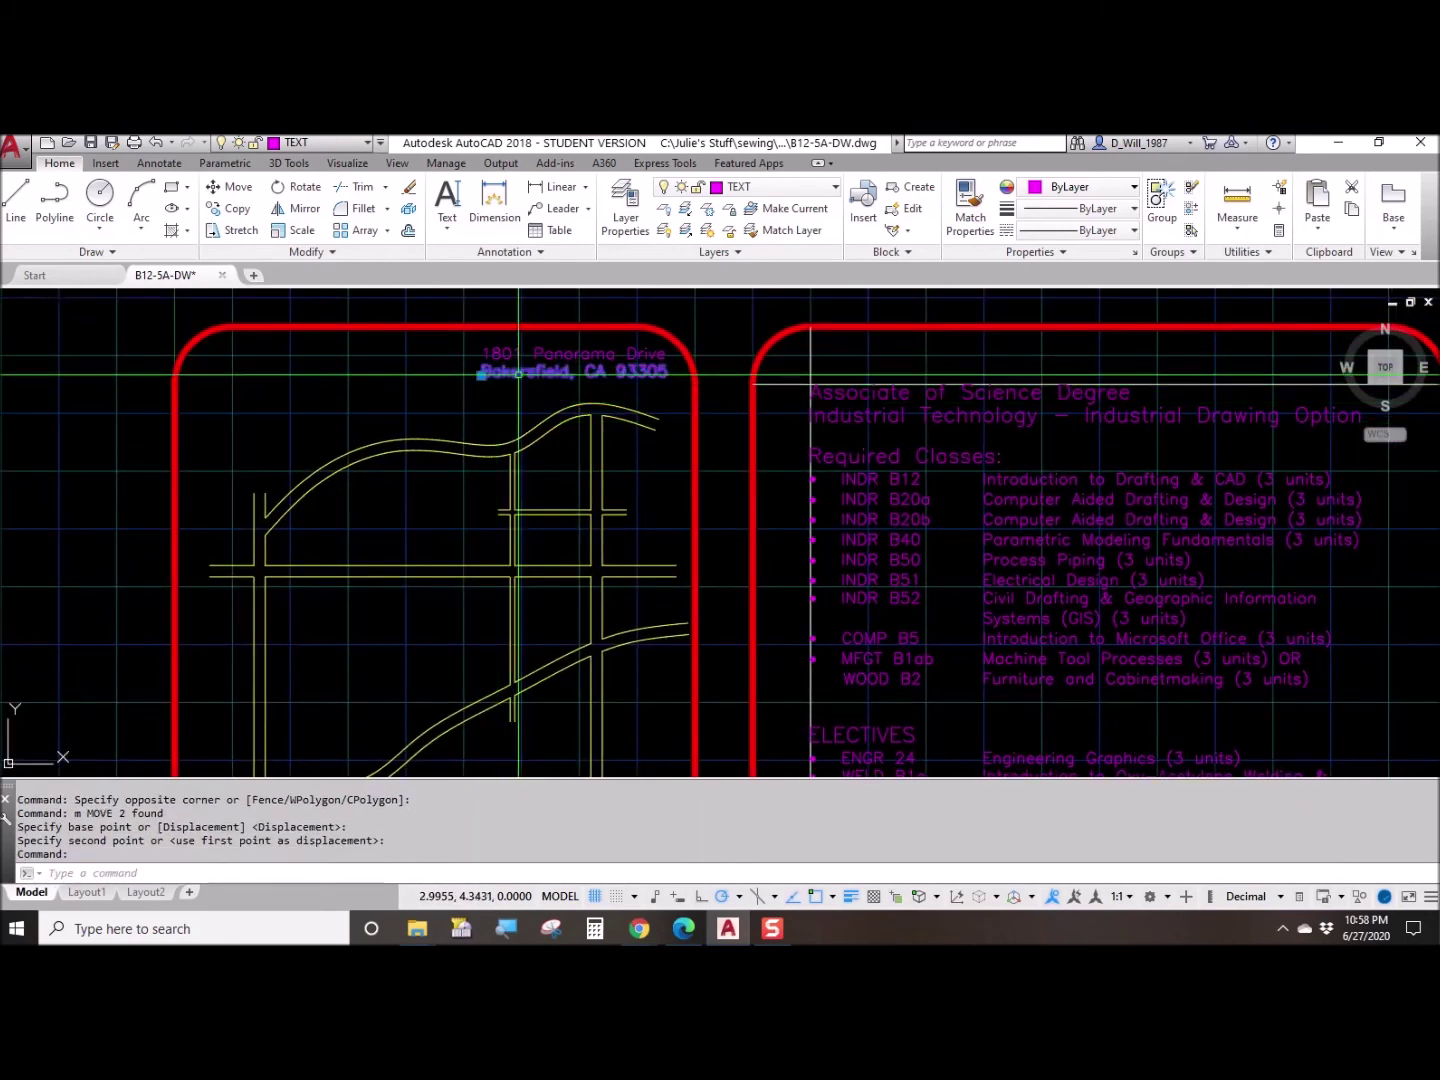
click(237, 209)
click(567, 364)
scroll(382, 418, up, 4)
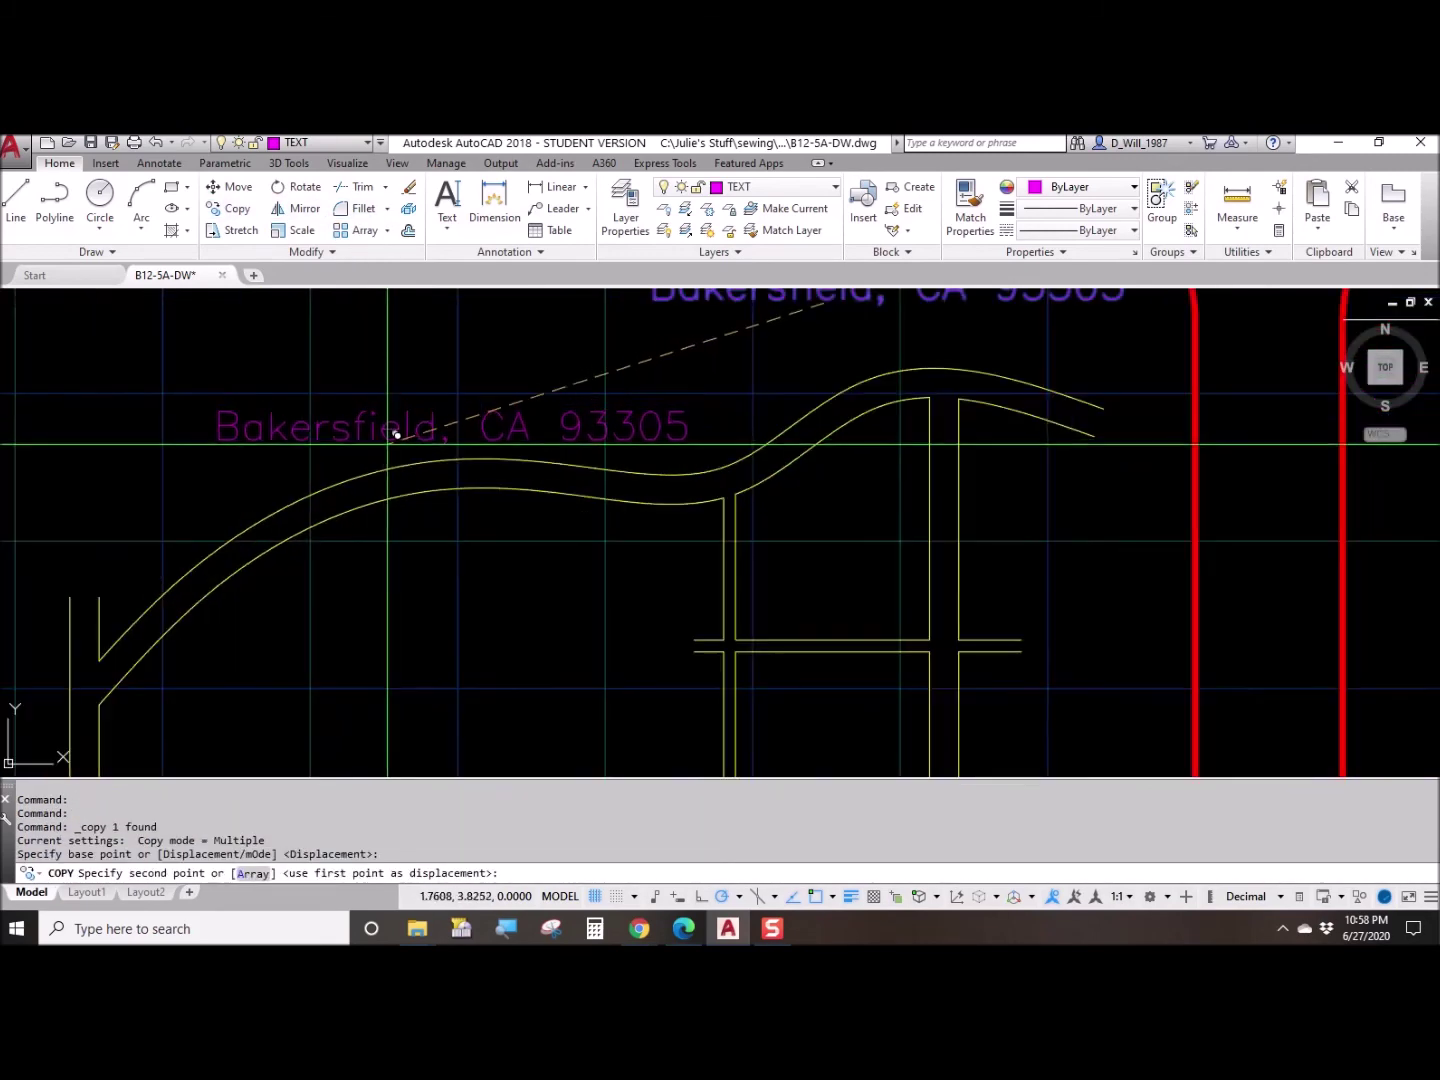
click(424, 440)
key(Escape)
- Change the copied text to read 'Panorama Drive'
double_click(588, 458)
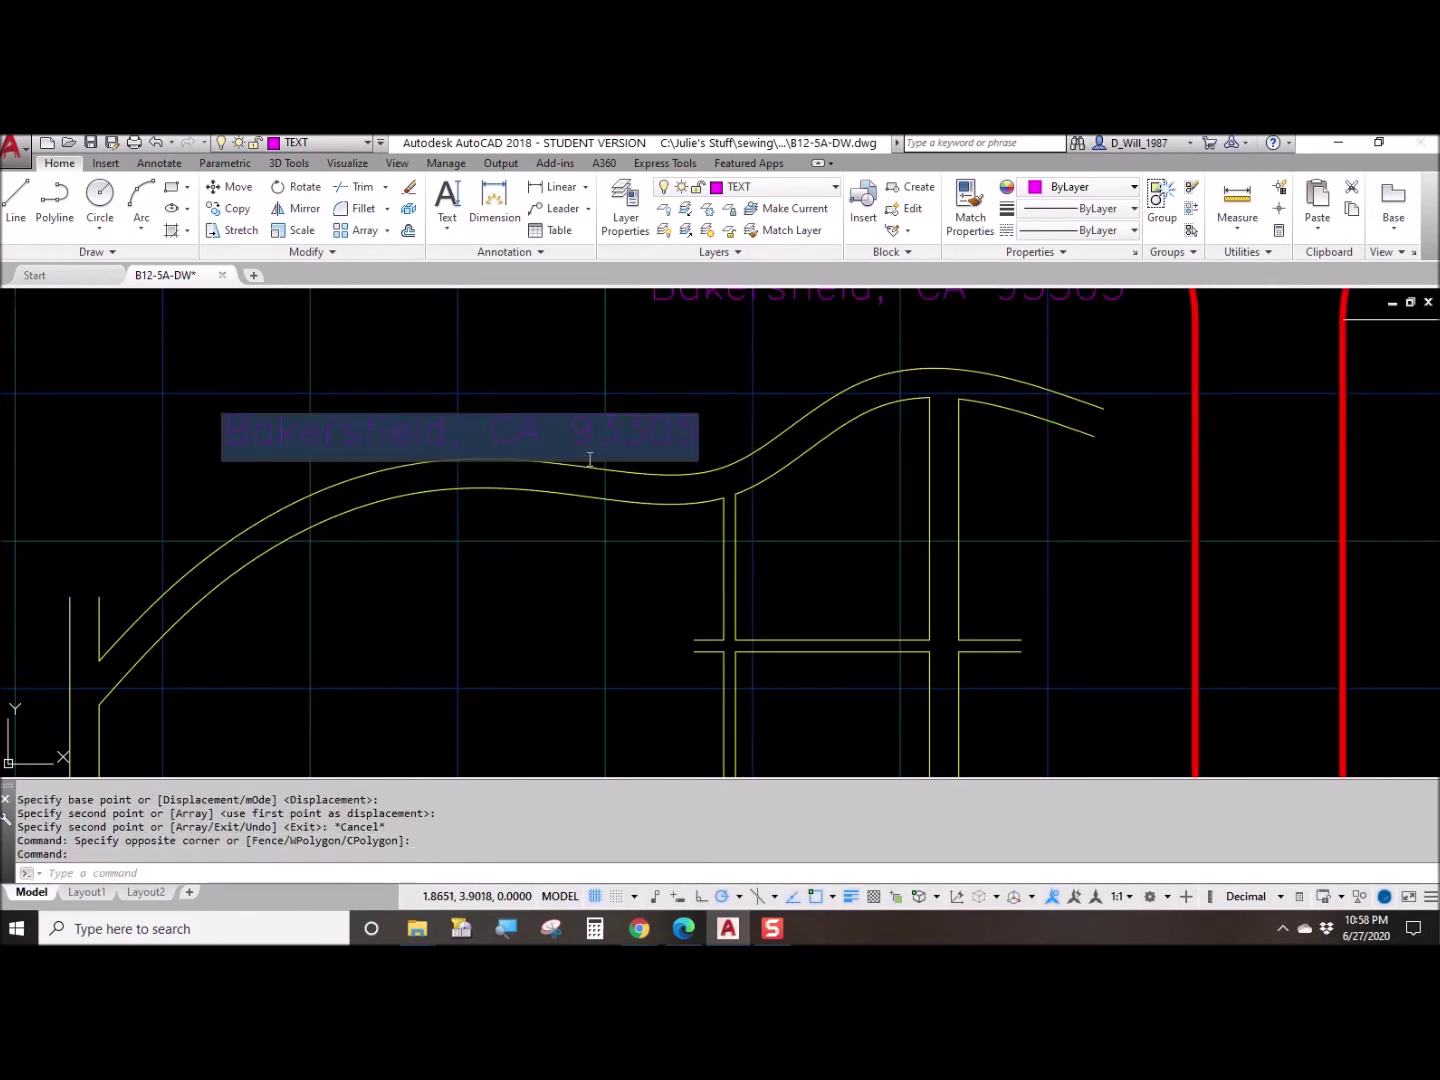
text(Pancrama D)
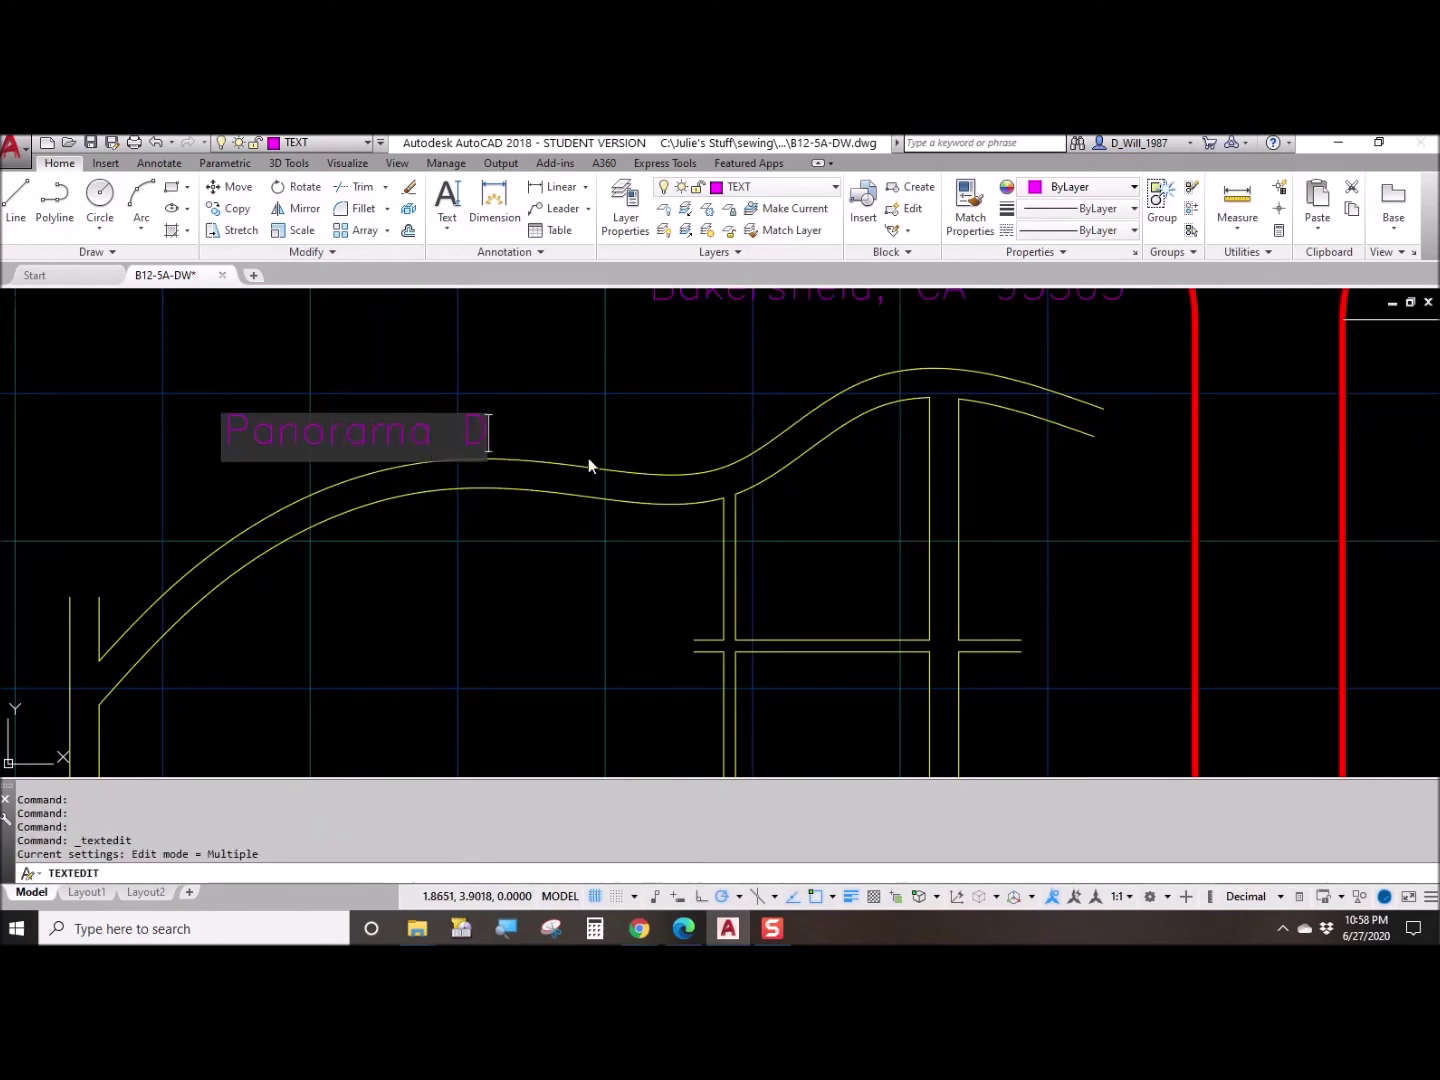
text(rive)
key(Return)
key(Escape)
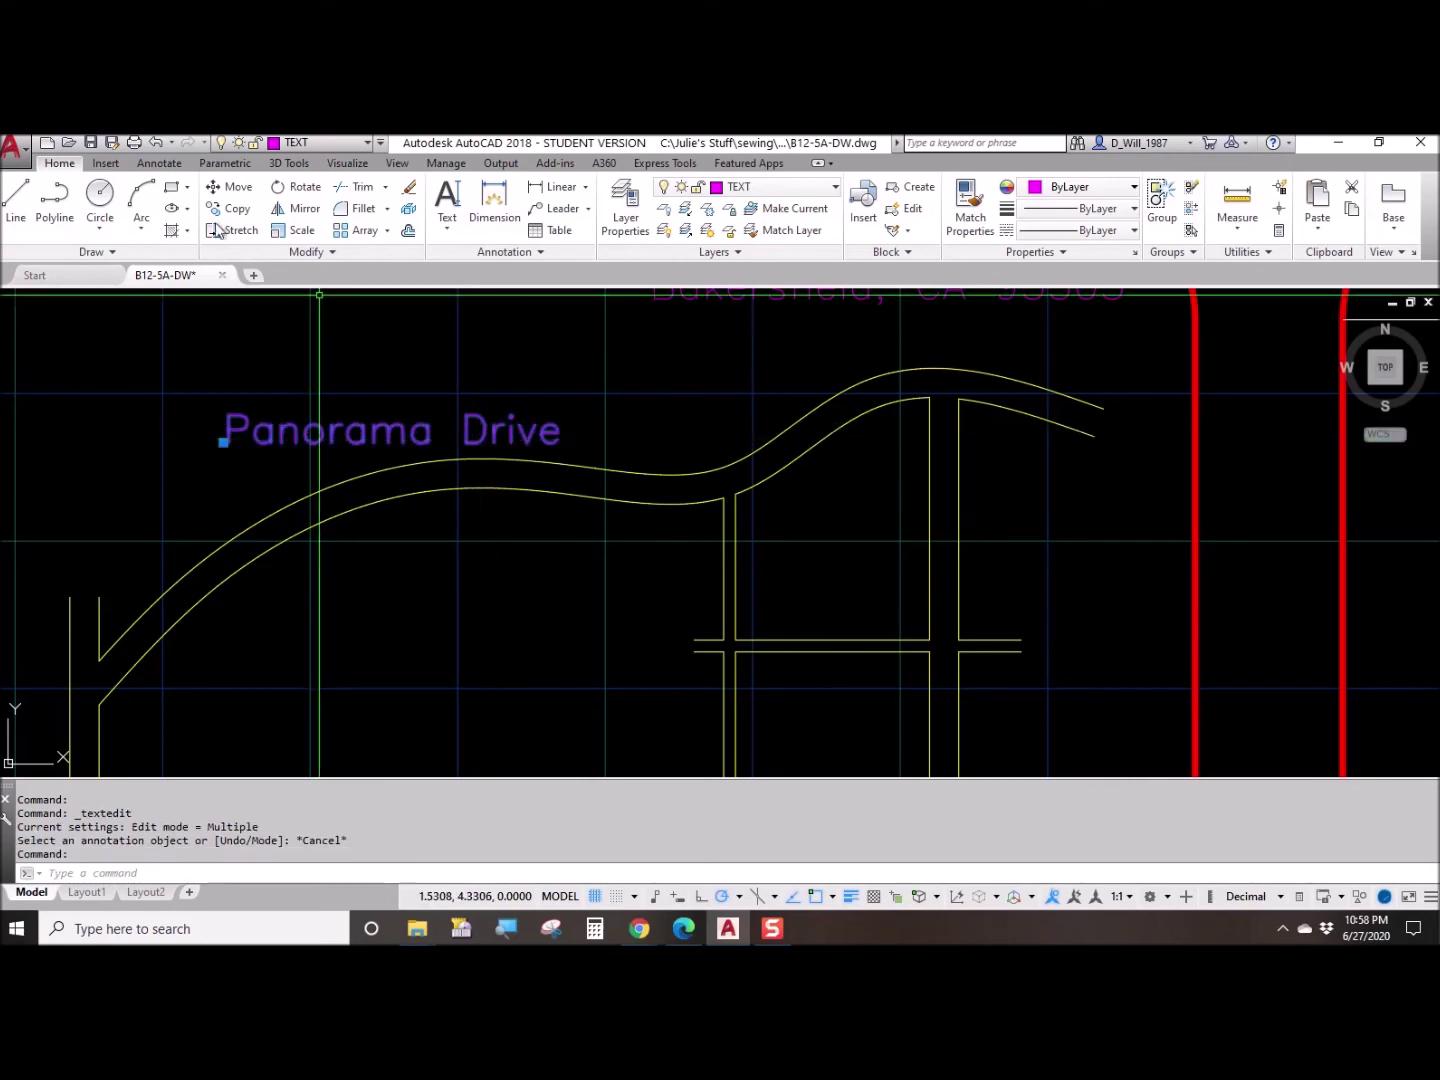
- Place five copies of the Panorama Drive label along other map streets
click(364, 422)
scroll(416, 493, down, 1)
middle_drag(673, 551, 481, 398)
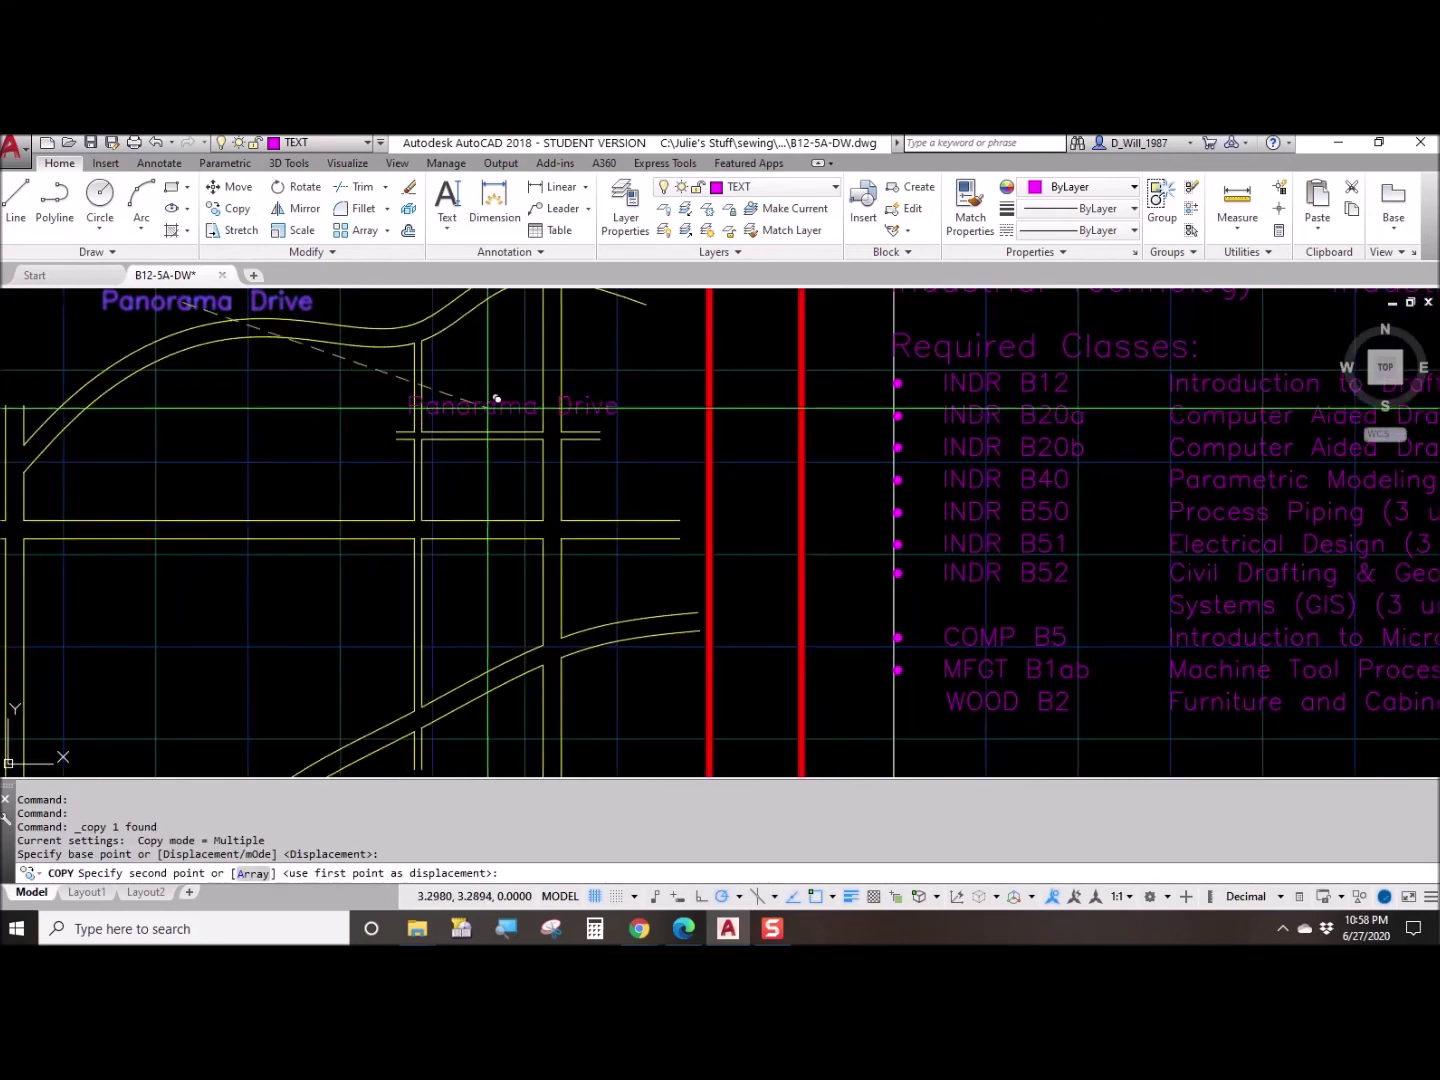
click(482, 399)
click(184, 489)
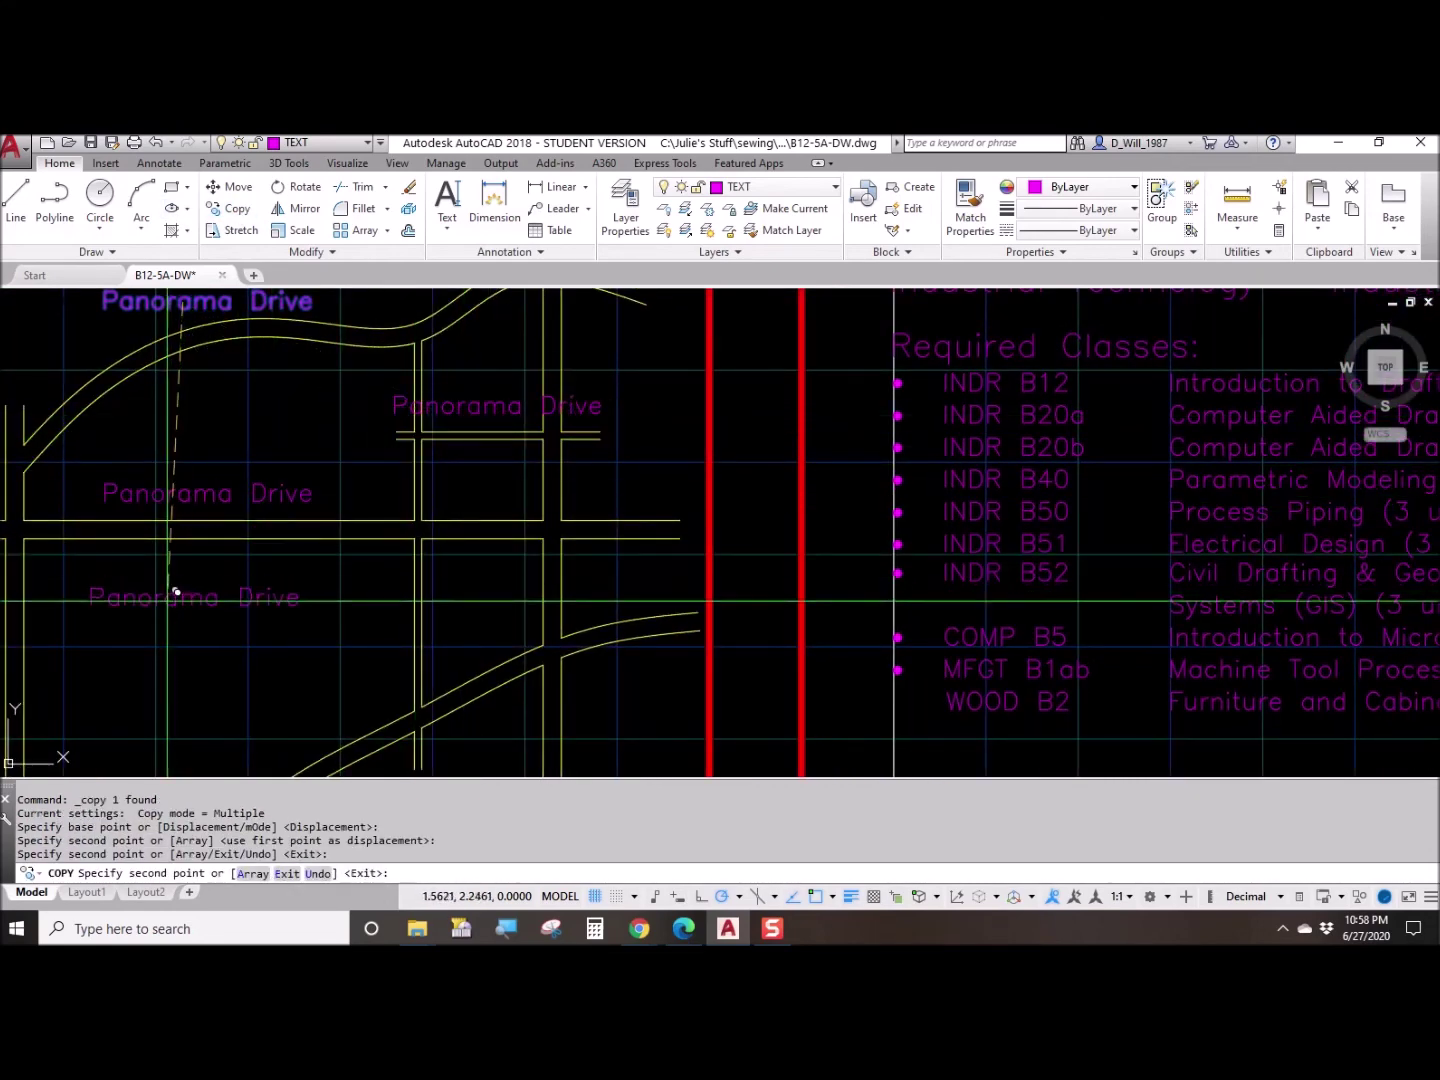
middle_drag(172, 588, 323, 438)
click(347, 732)
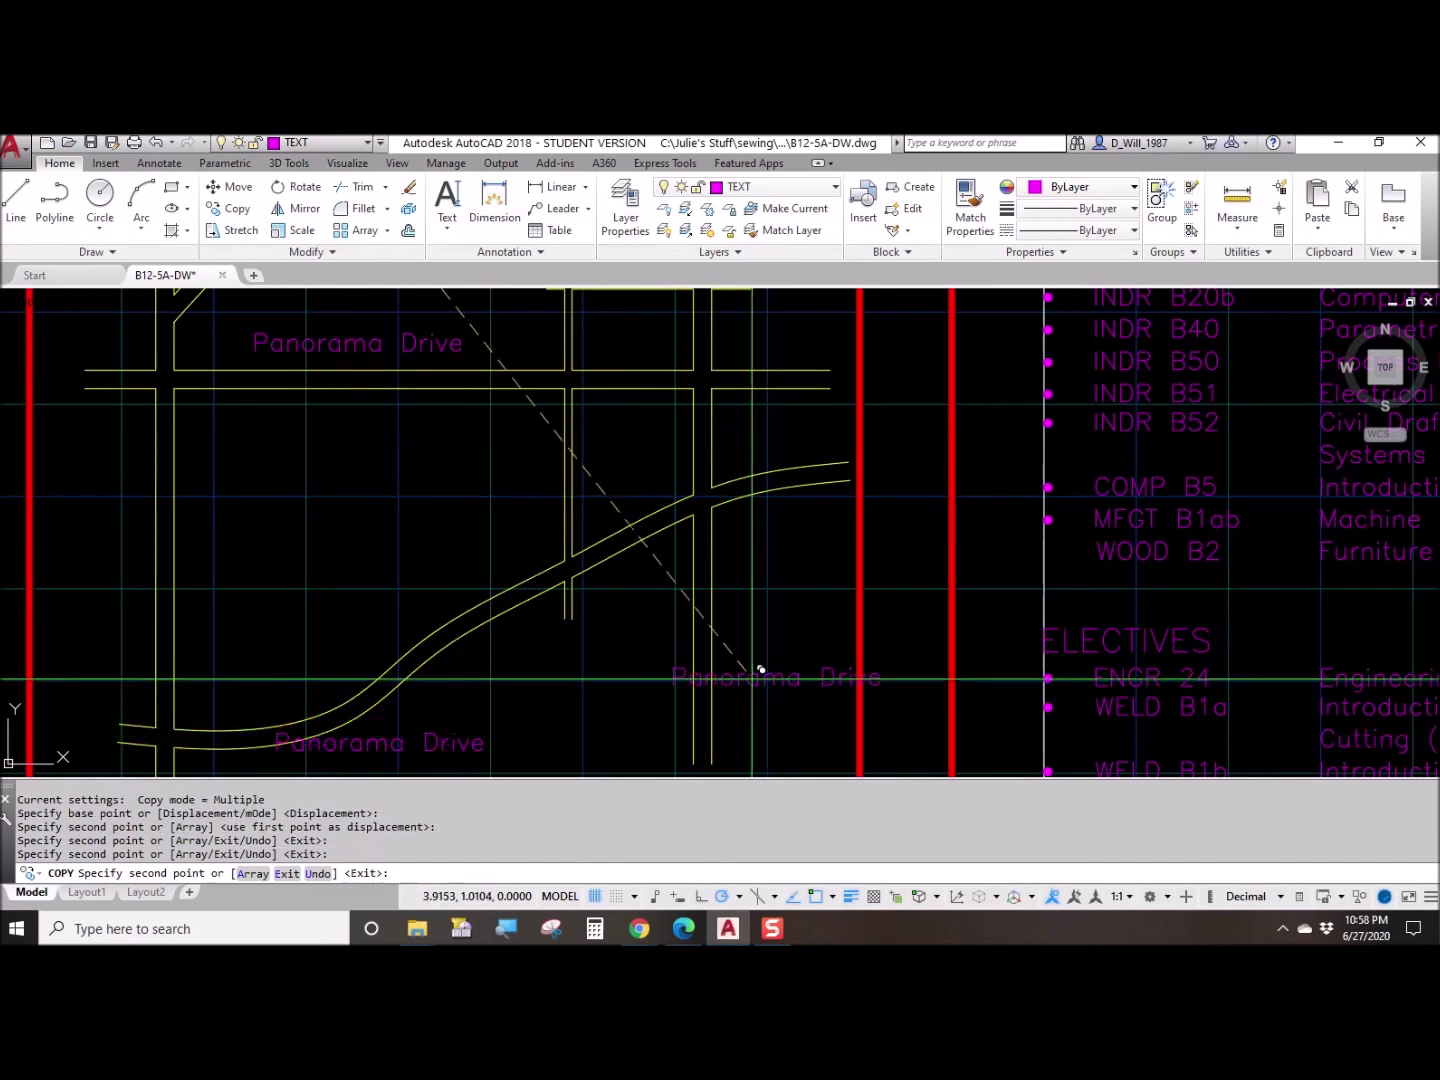
click(714, 653)
click(212, 553)
key(Escape)
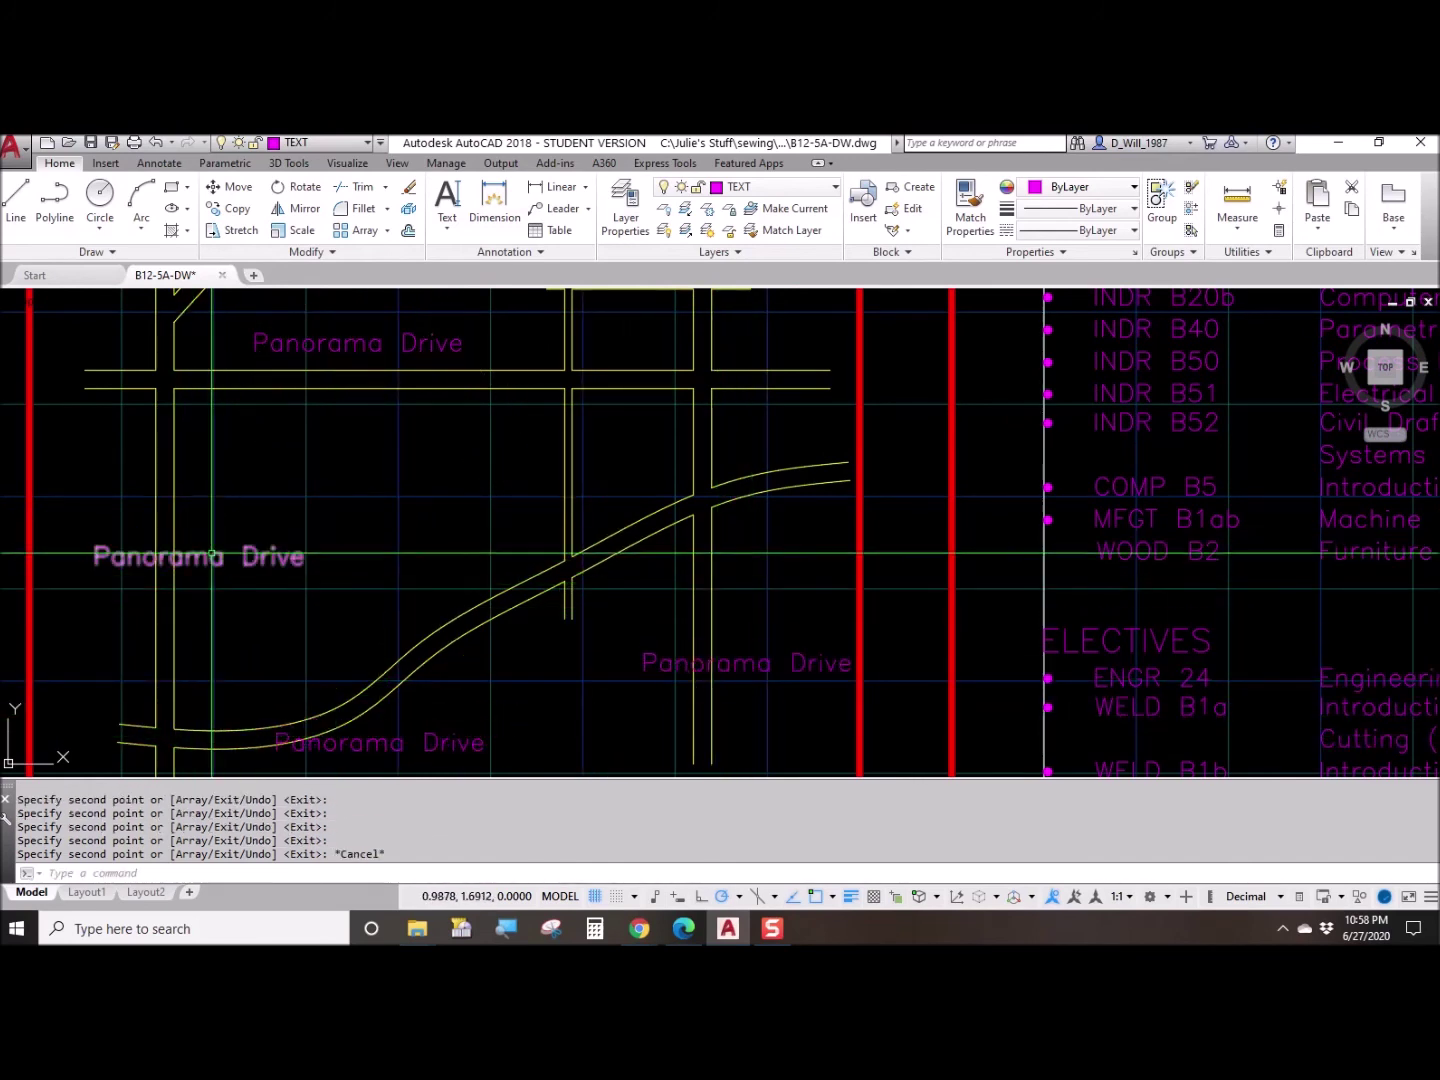
double_click(251, 565)
- Rename three street labels to 'Union Ave', 'Hwy 178' and 'Mt Vernon'
text(Union )
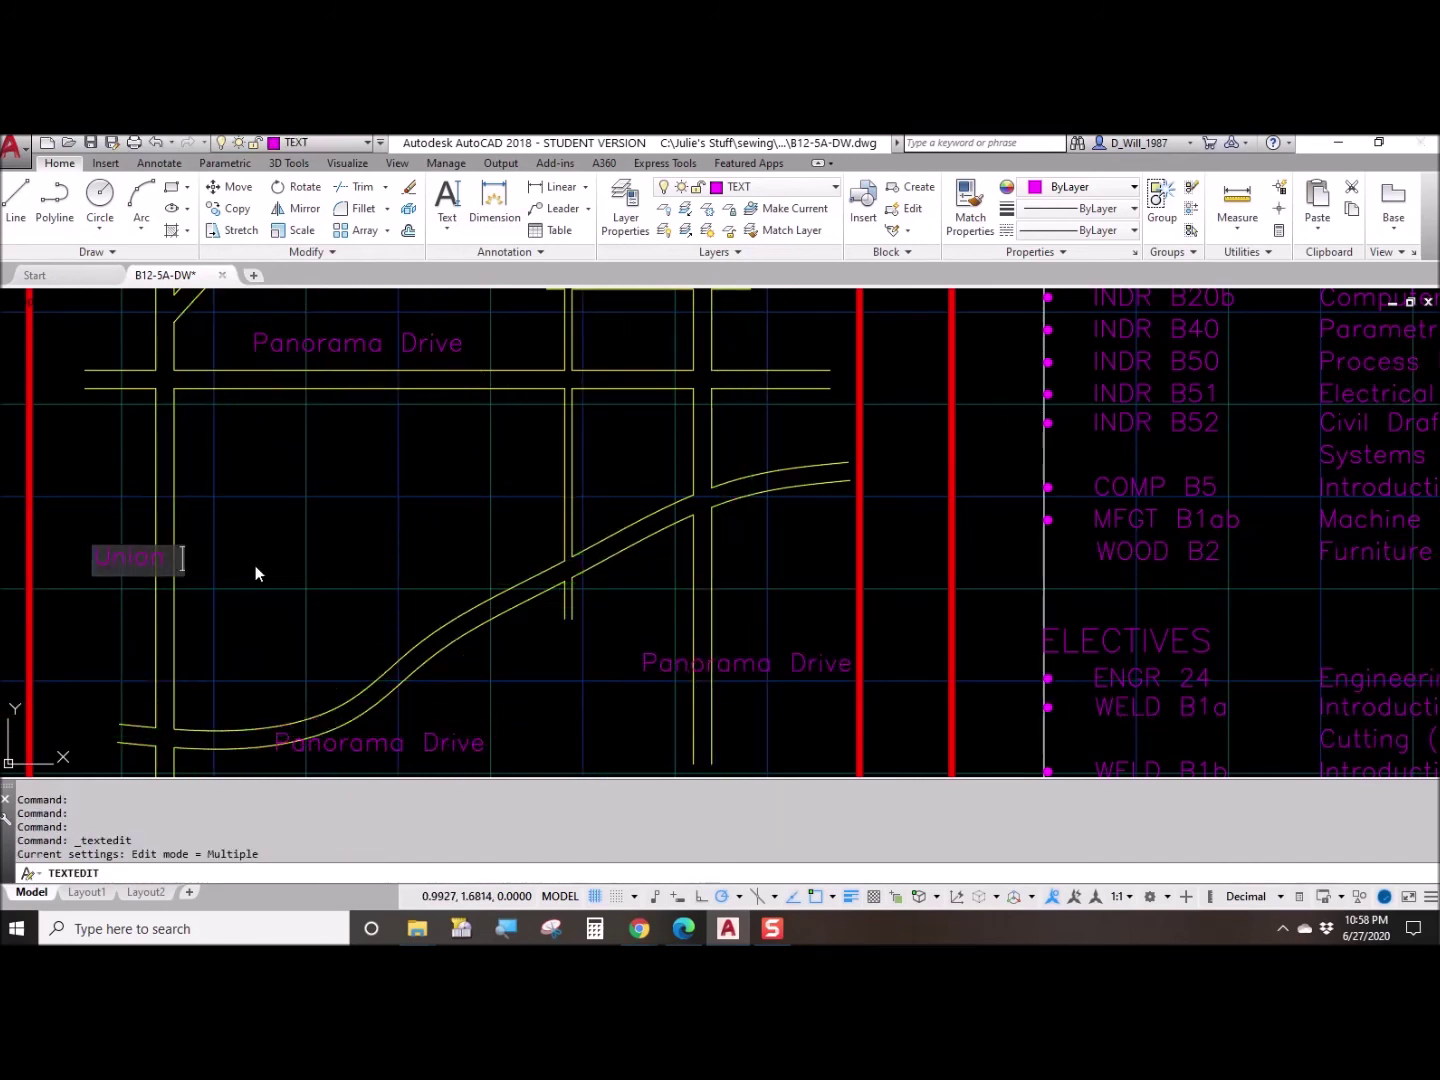
text(Ave)
click(255, 565)
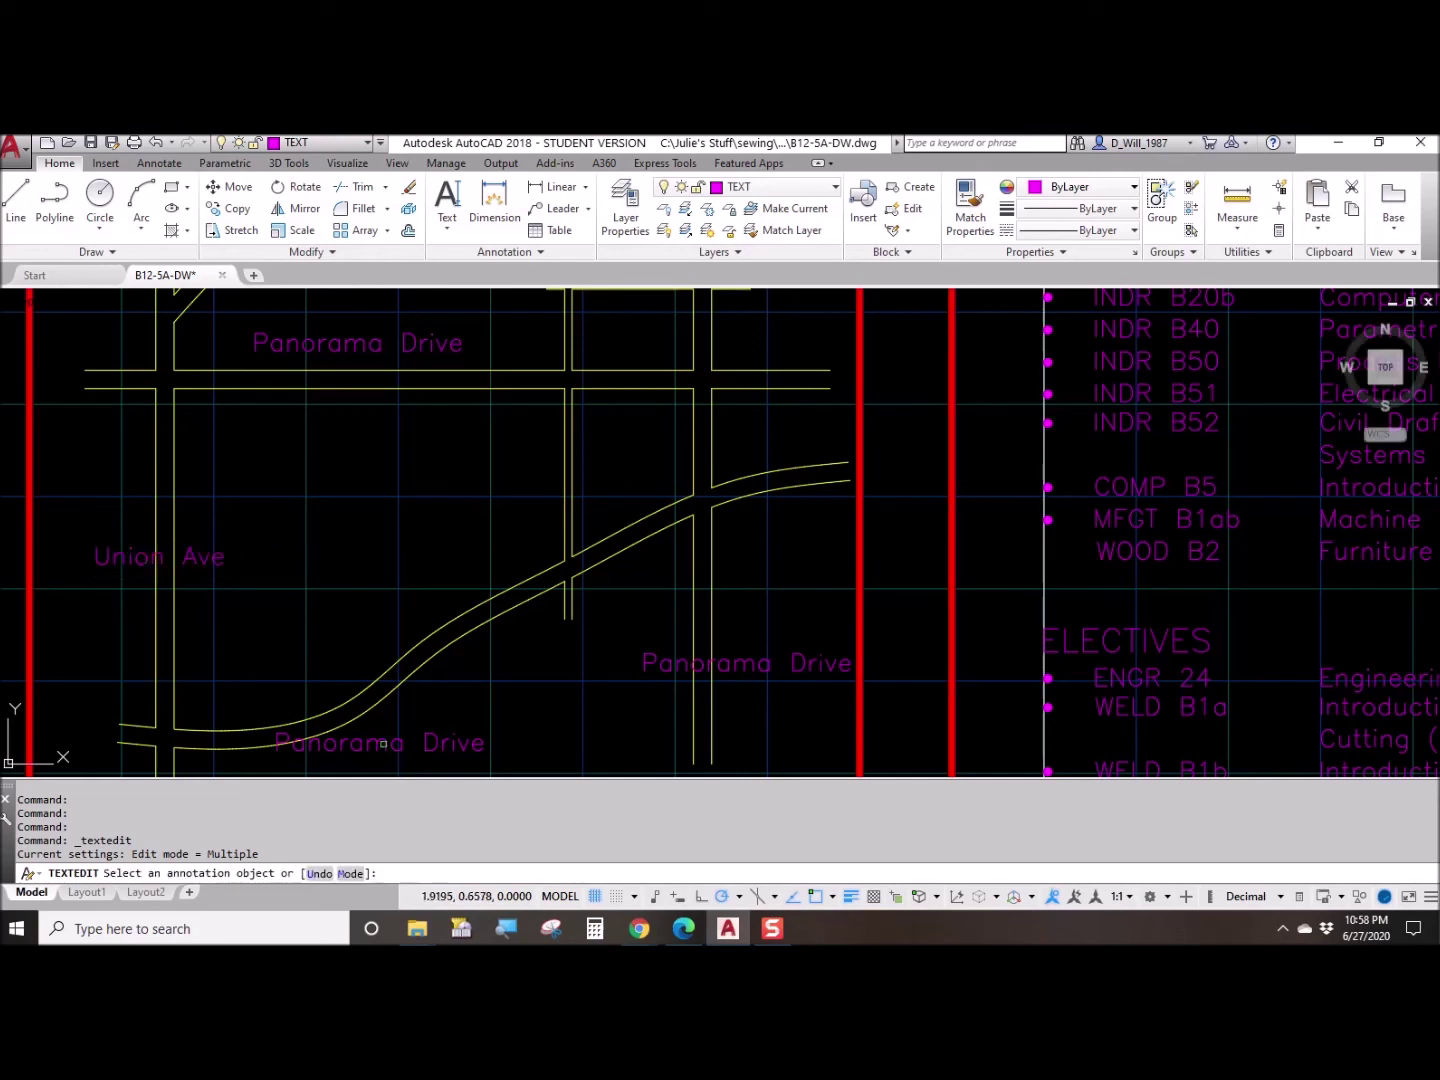
text(Hwy 178)
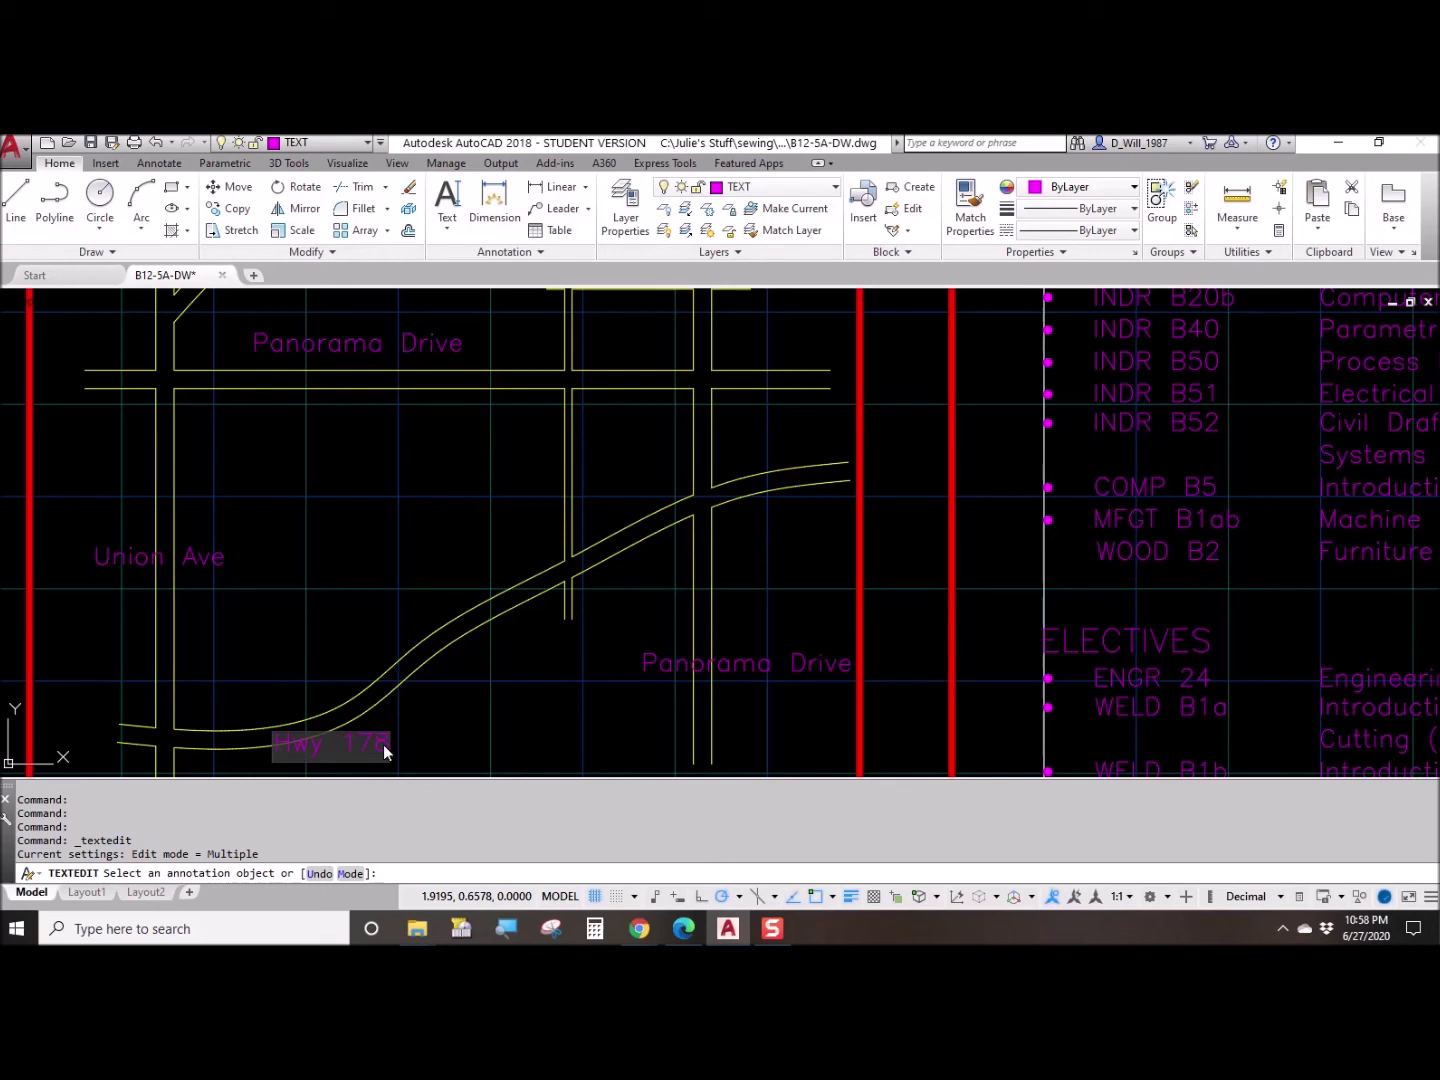
click(756, 711)
click(768, 671)
text(Mt Vernon)
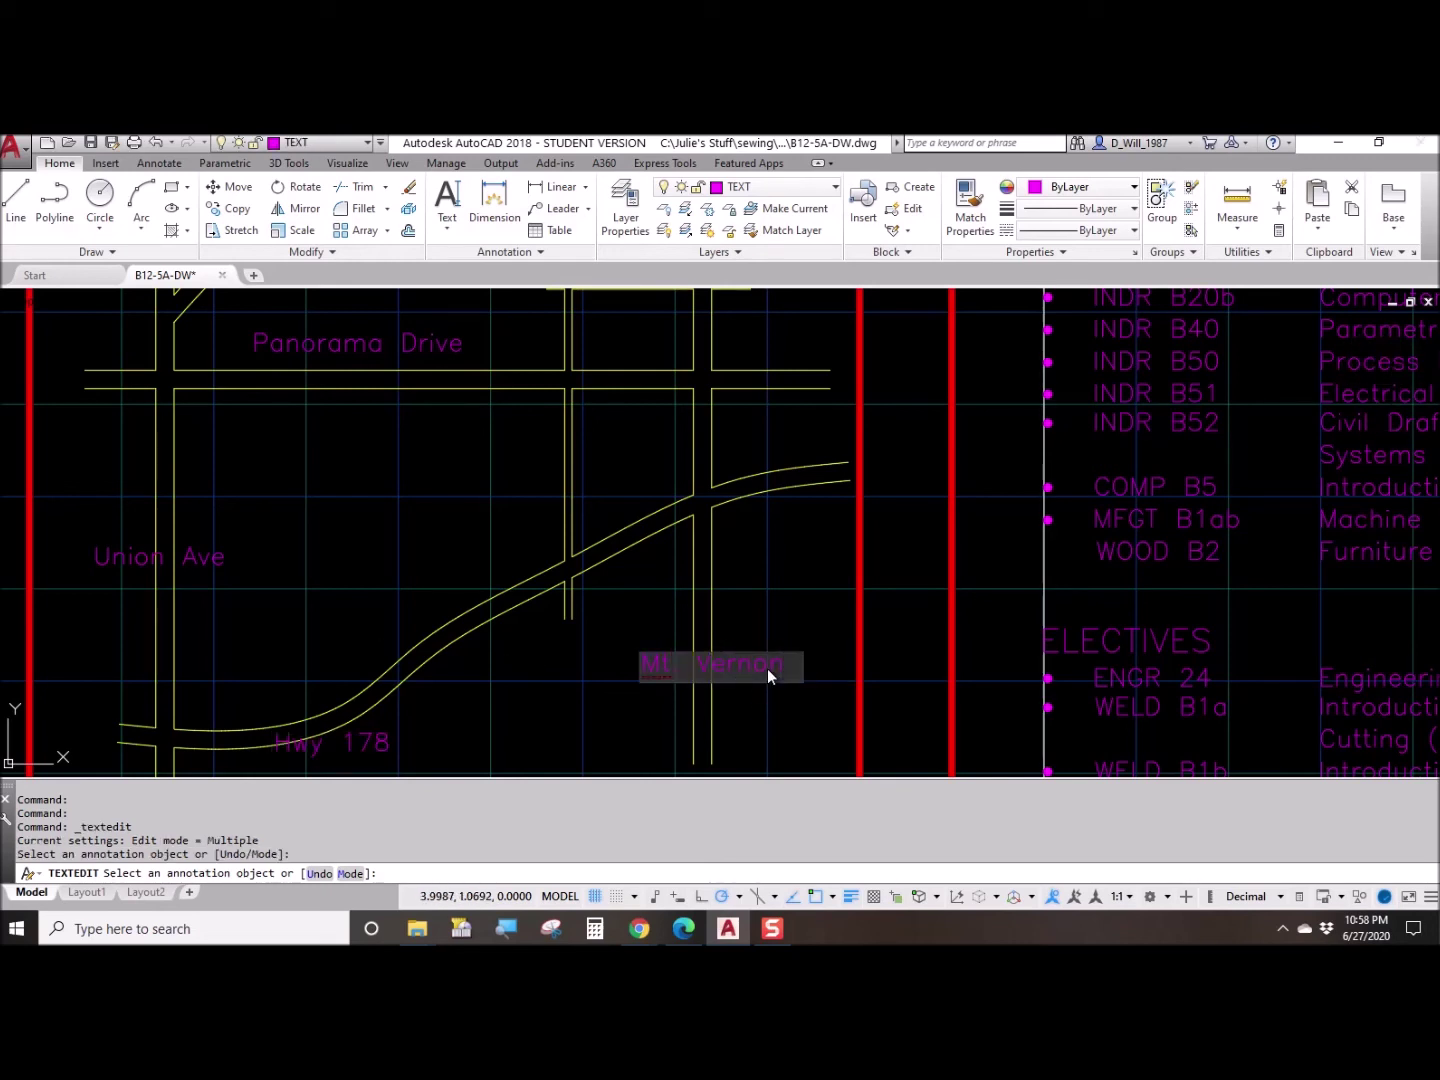
click(779, 626)
- Rename the remaining labels to 'Columbus St.' and 'B.C.'
middle_drag(491, 540, 459, 563)
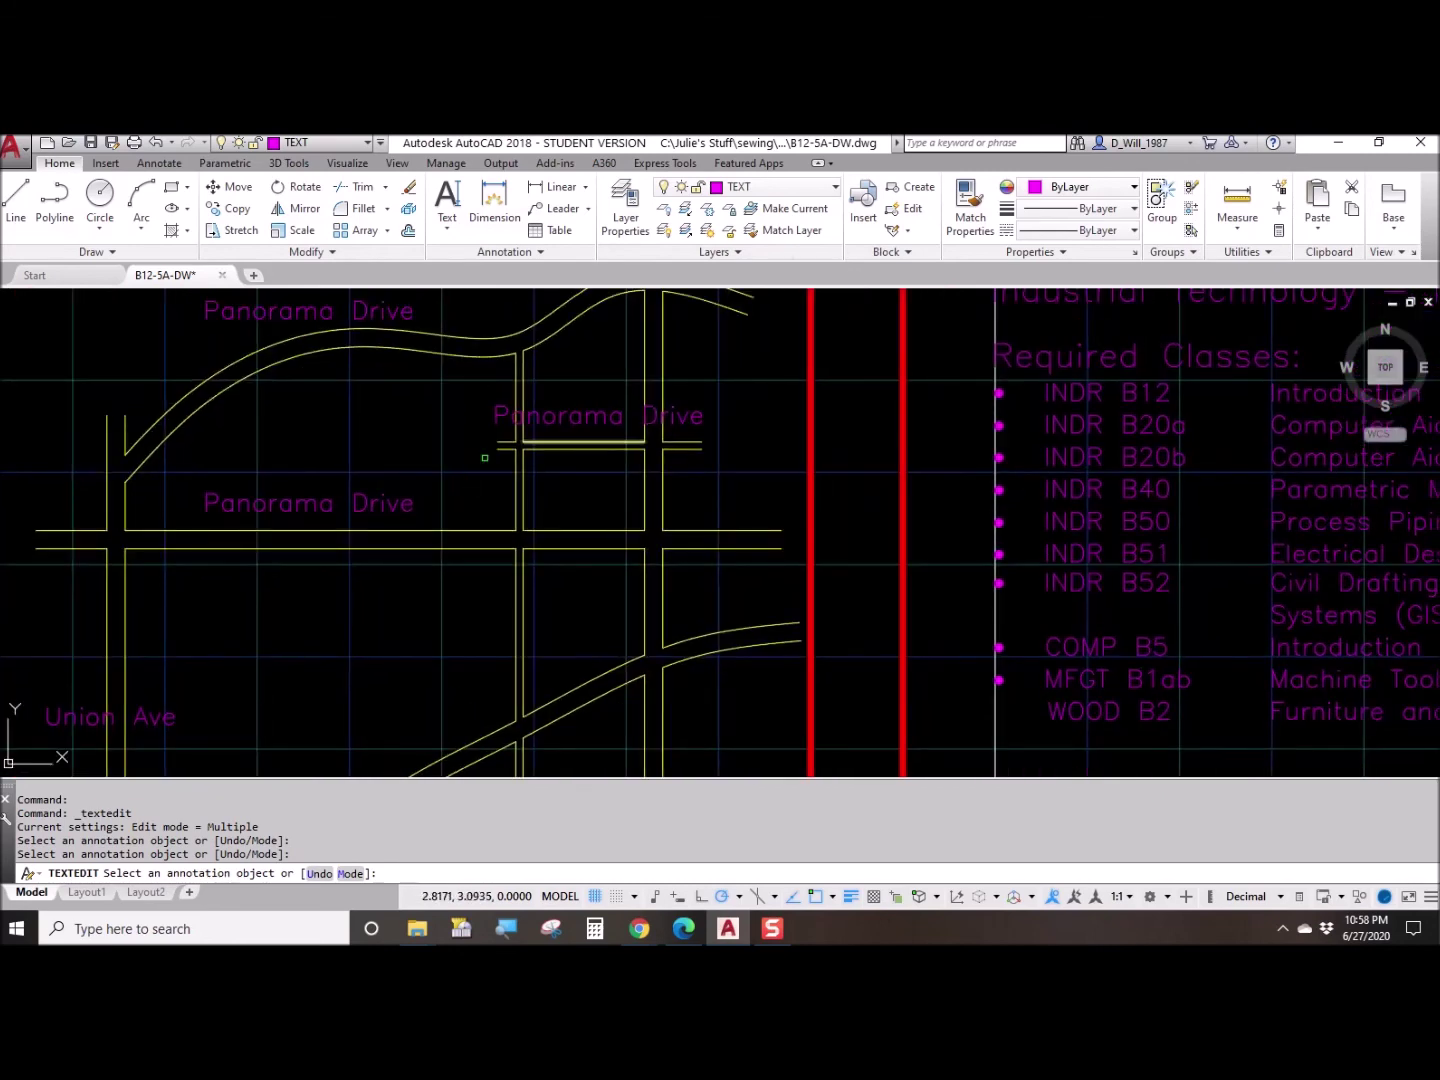
click(374, 500)
text(Columbyus)
key(BackSpace)
key(BackSpace)
key(BackSpace)
key(BackSpace)
key(BackSpace)
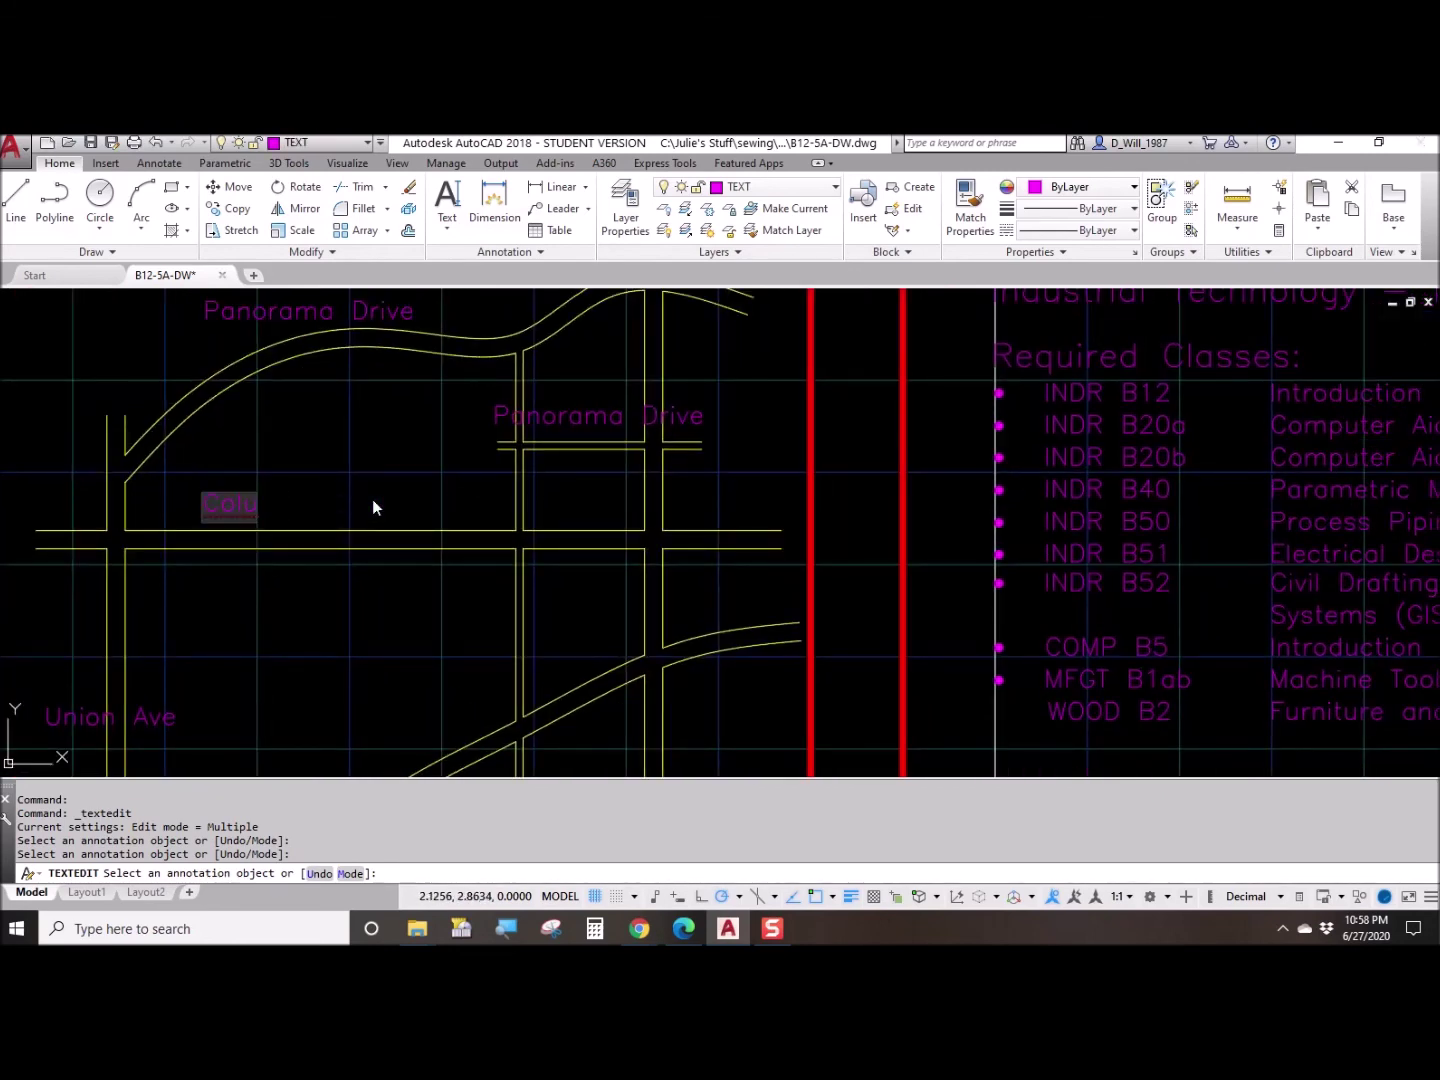
text(mbus St)
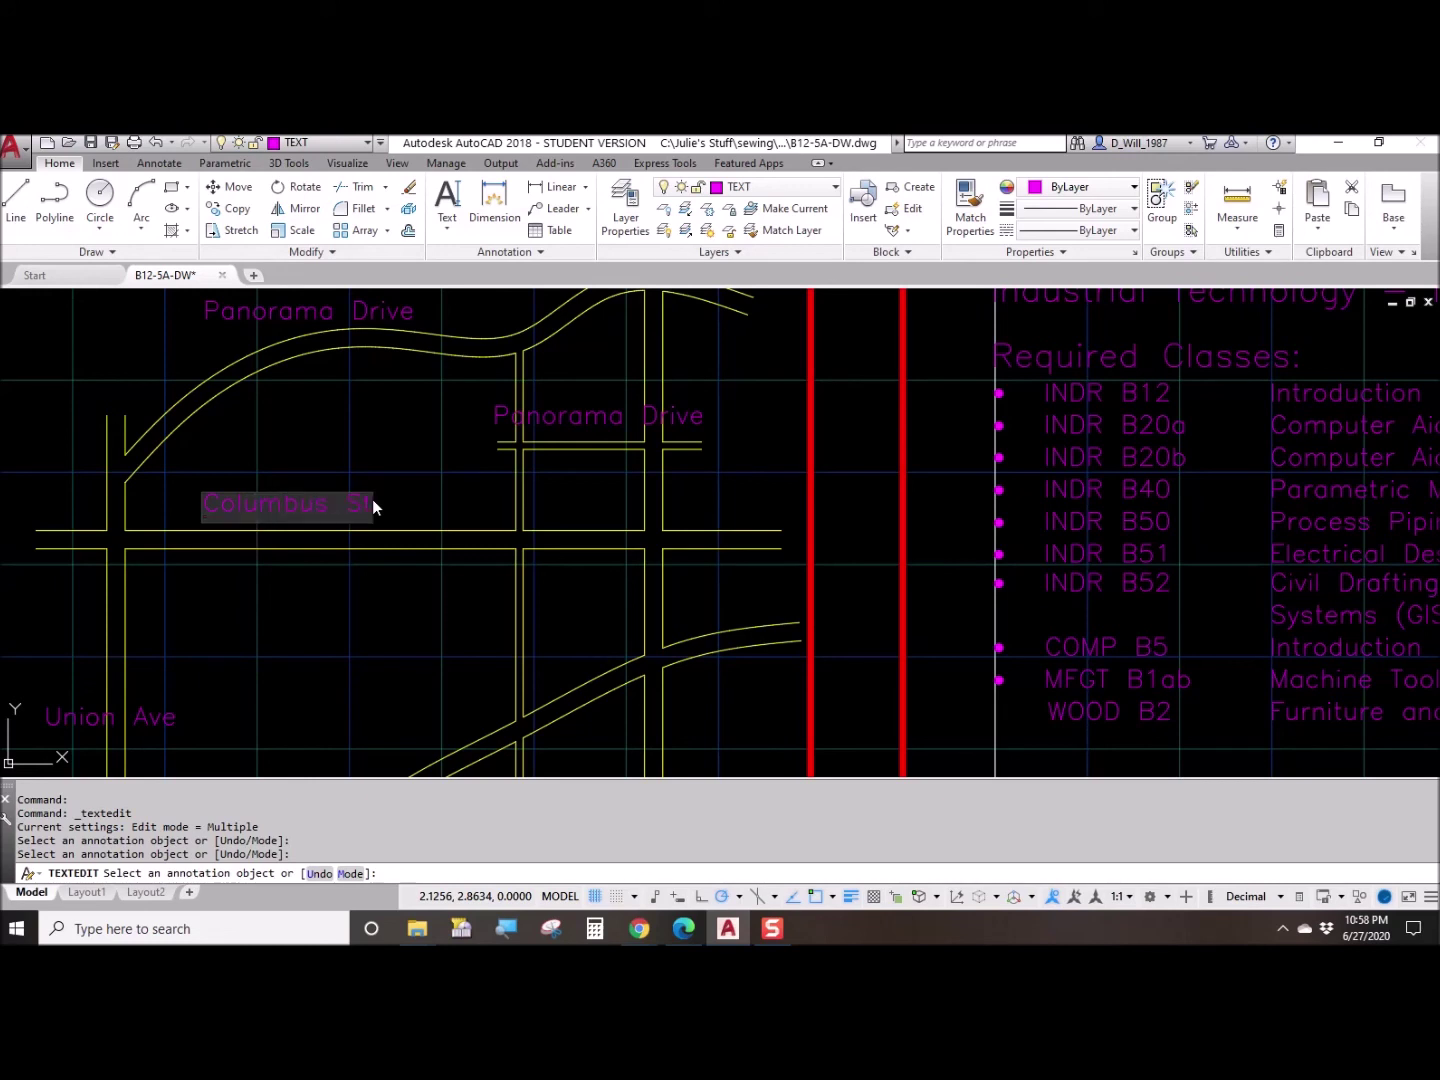
key(Return)
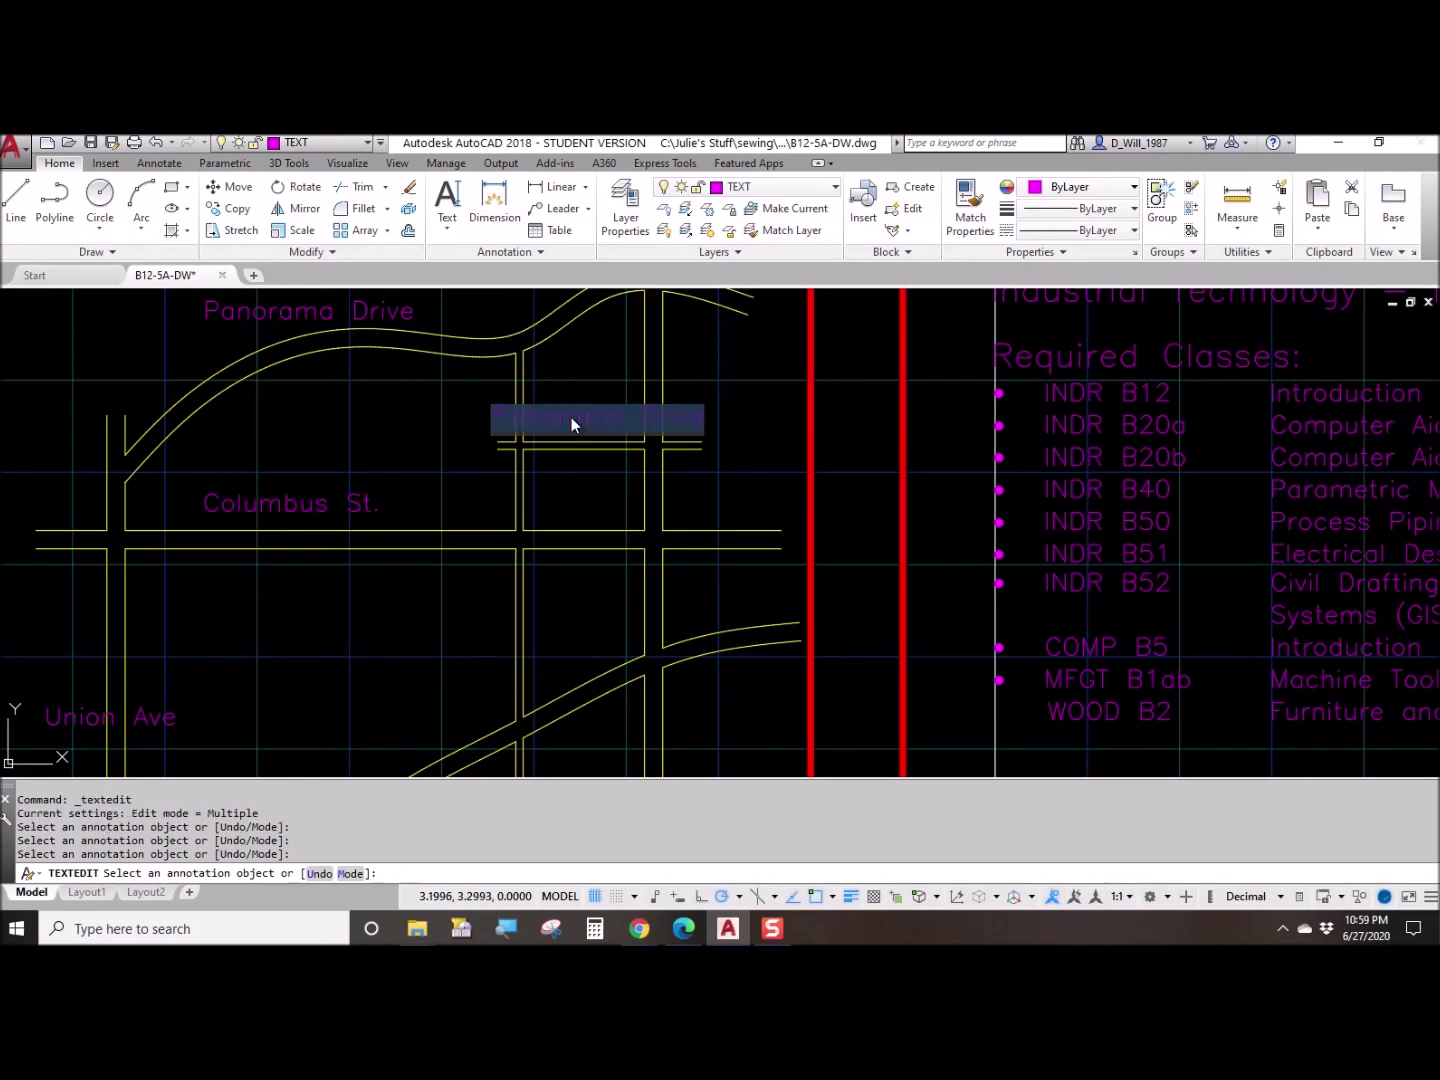
text(B.C)
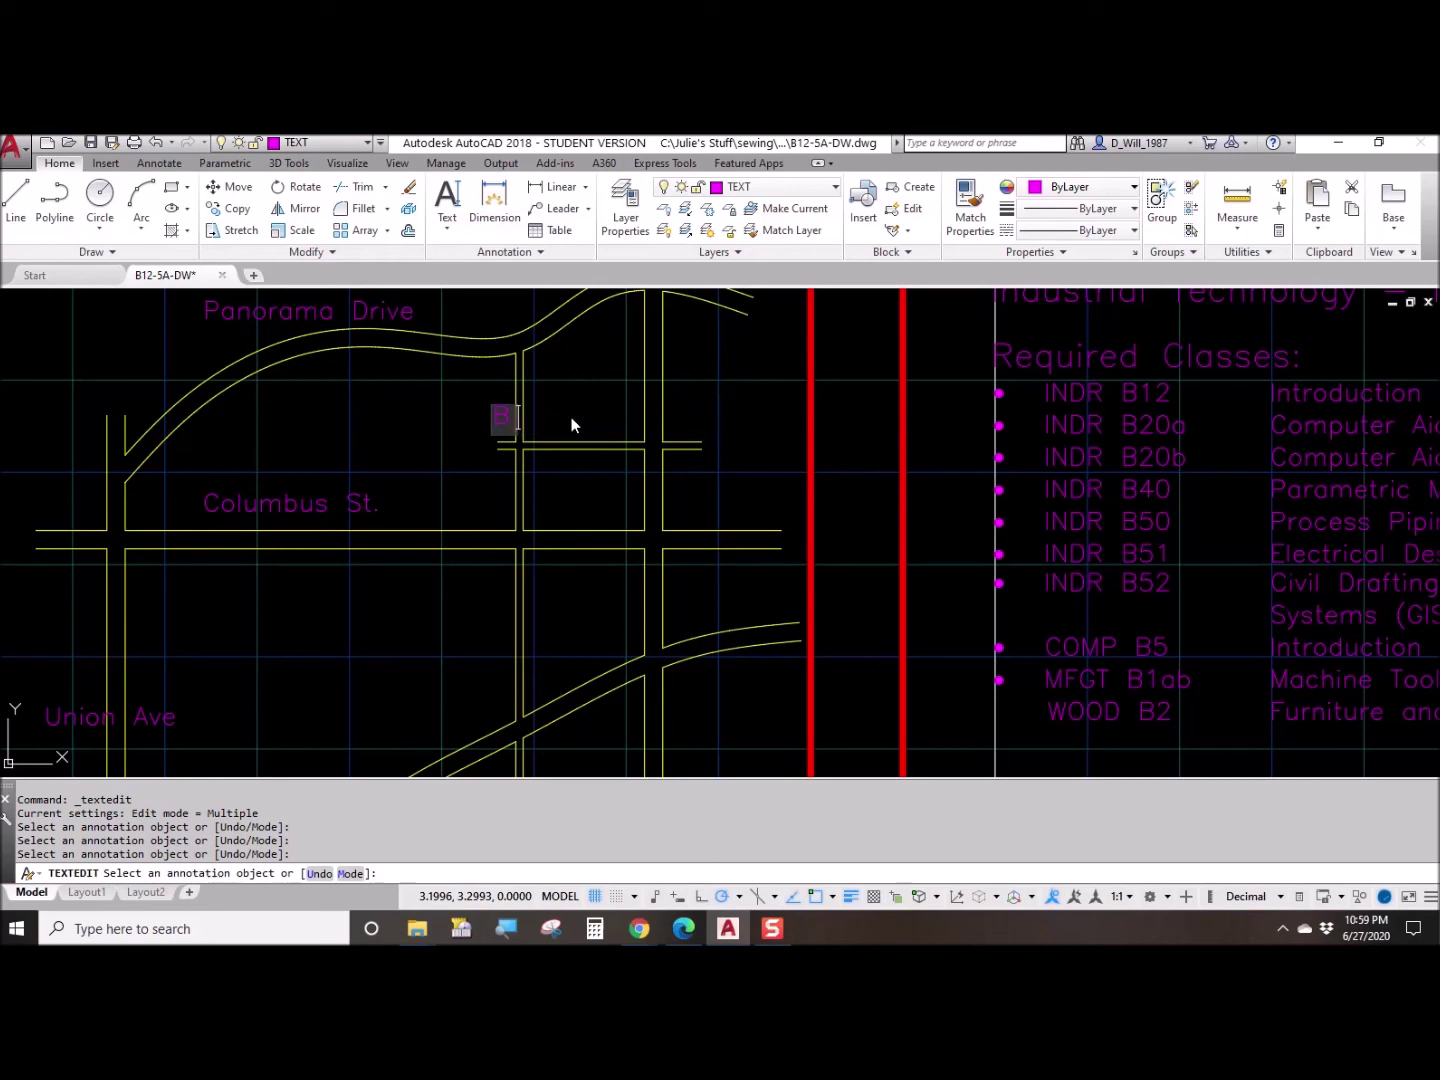
key(Escape)
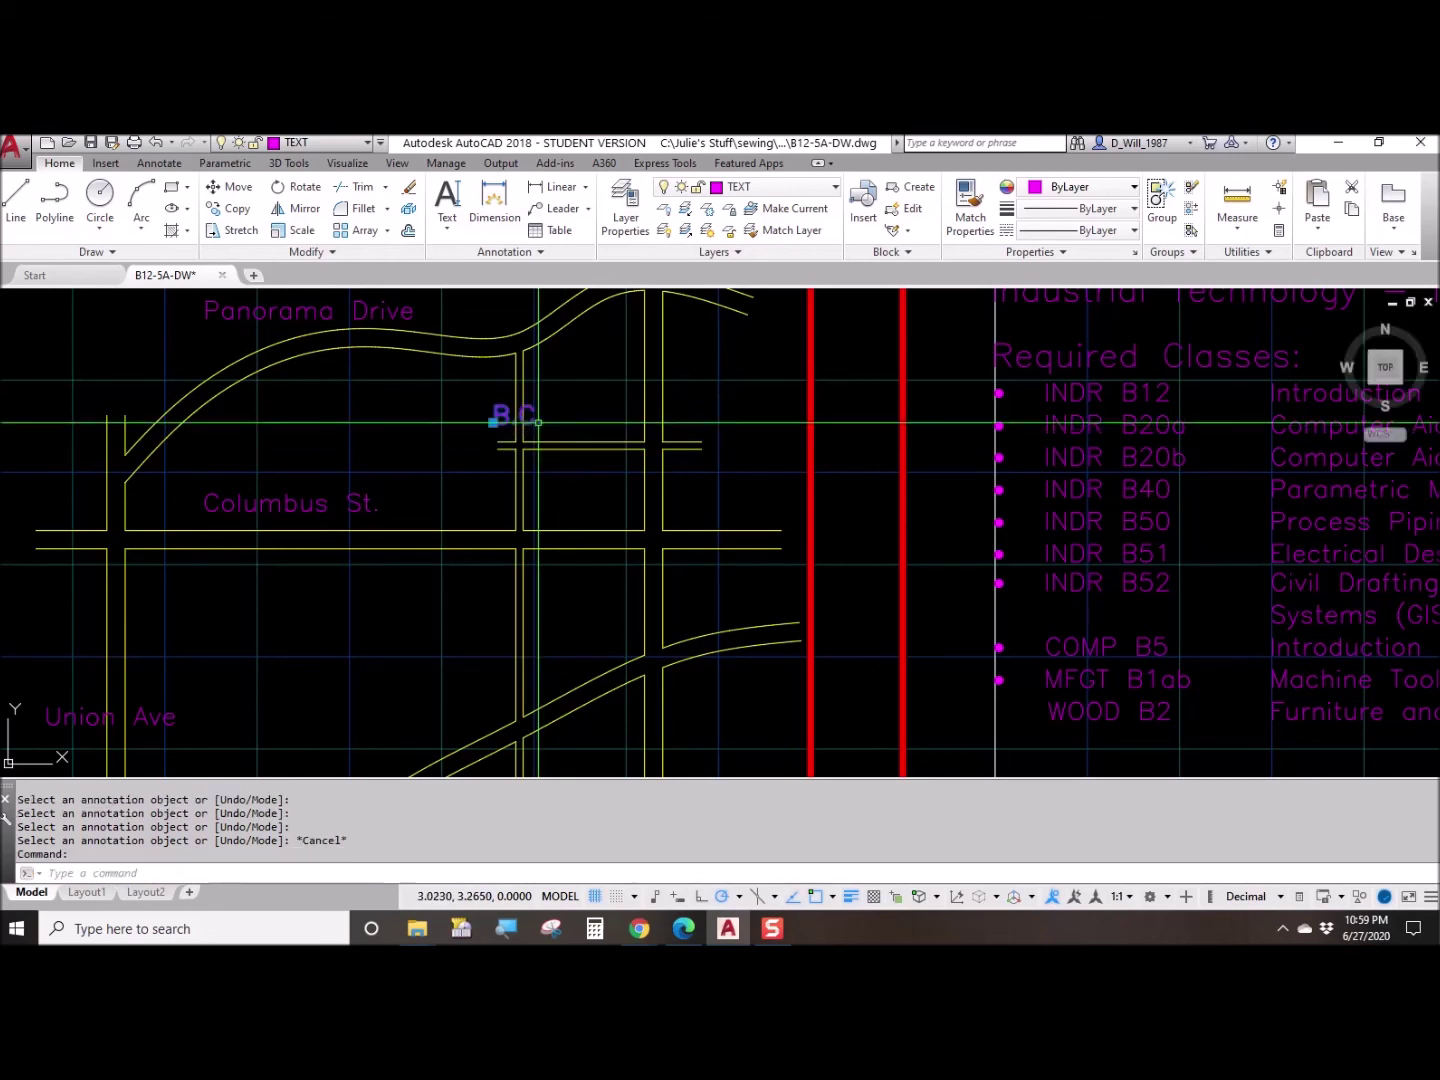
click(491, 422)
- Move the B.C. label, and move Panorama Drive above its curving road
click(427, 448)
scroll(345, 618, down, 2)
scroll(336, 464, down, 1)
key(Escape)
scroll(337, 464, up, 2)
drag(200, 384, 429, 419)
text(m)
key(Return)
click(284, 405)
click(365, 407)
scroll(365, 406, up, 2)
key(Escape)
- Rotate labels so Panorama Drive follows its curve and Union Ave runs vertically
click(337, 409)
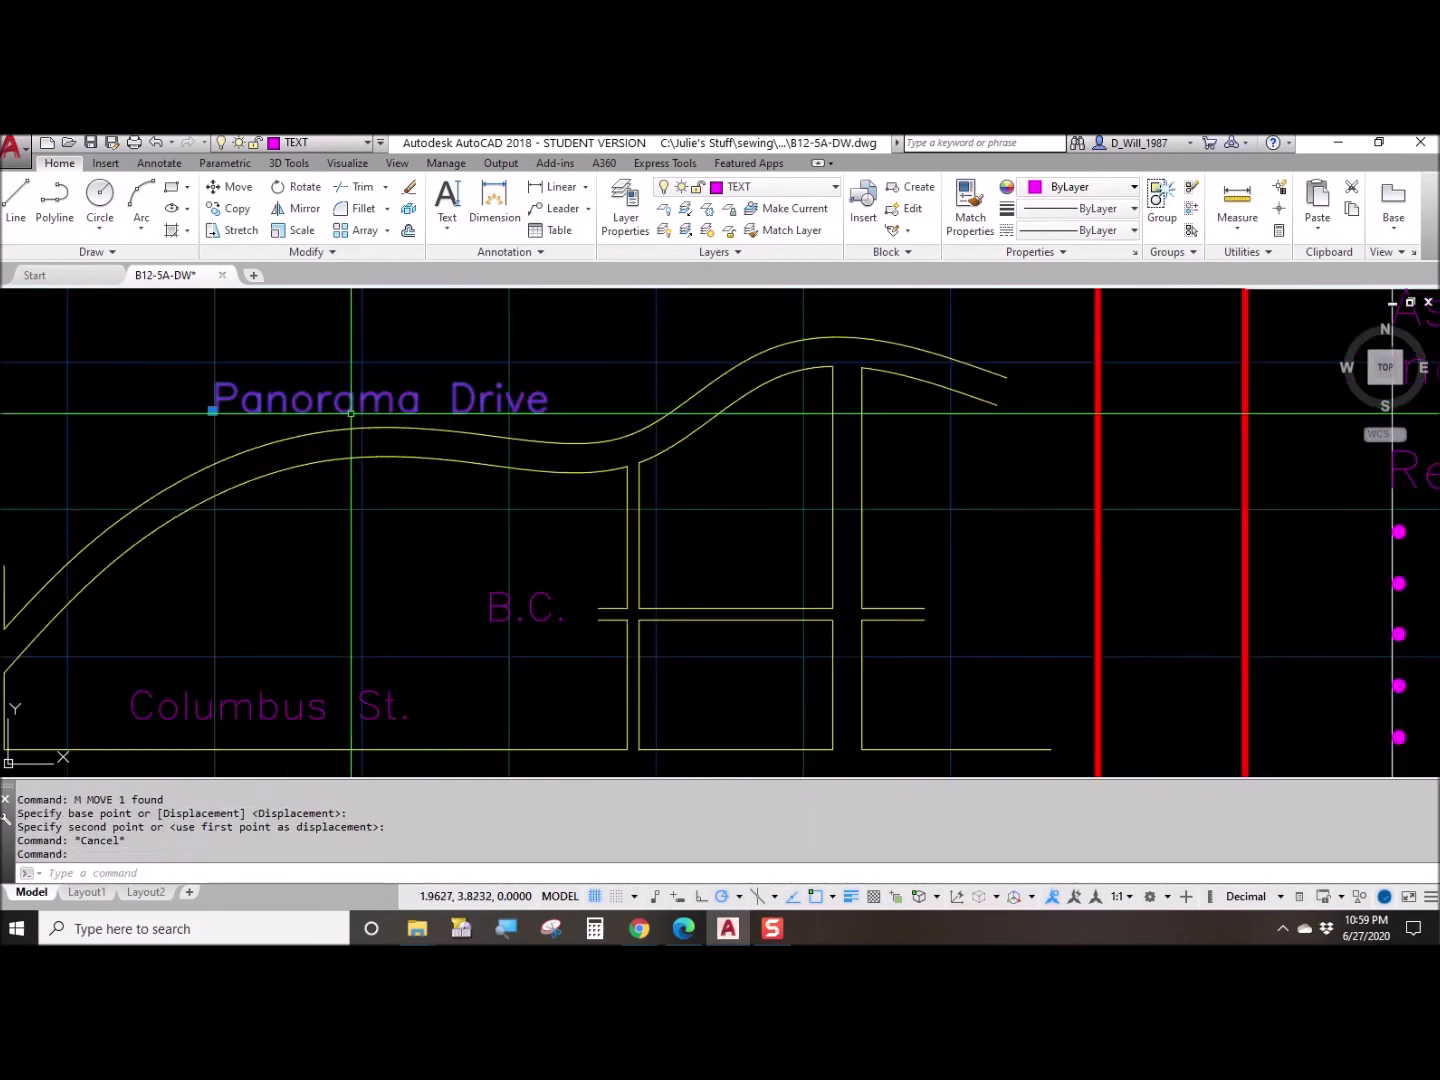
text(ro)
key(Return)
click(390, 409)
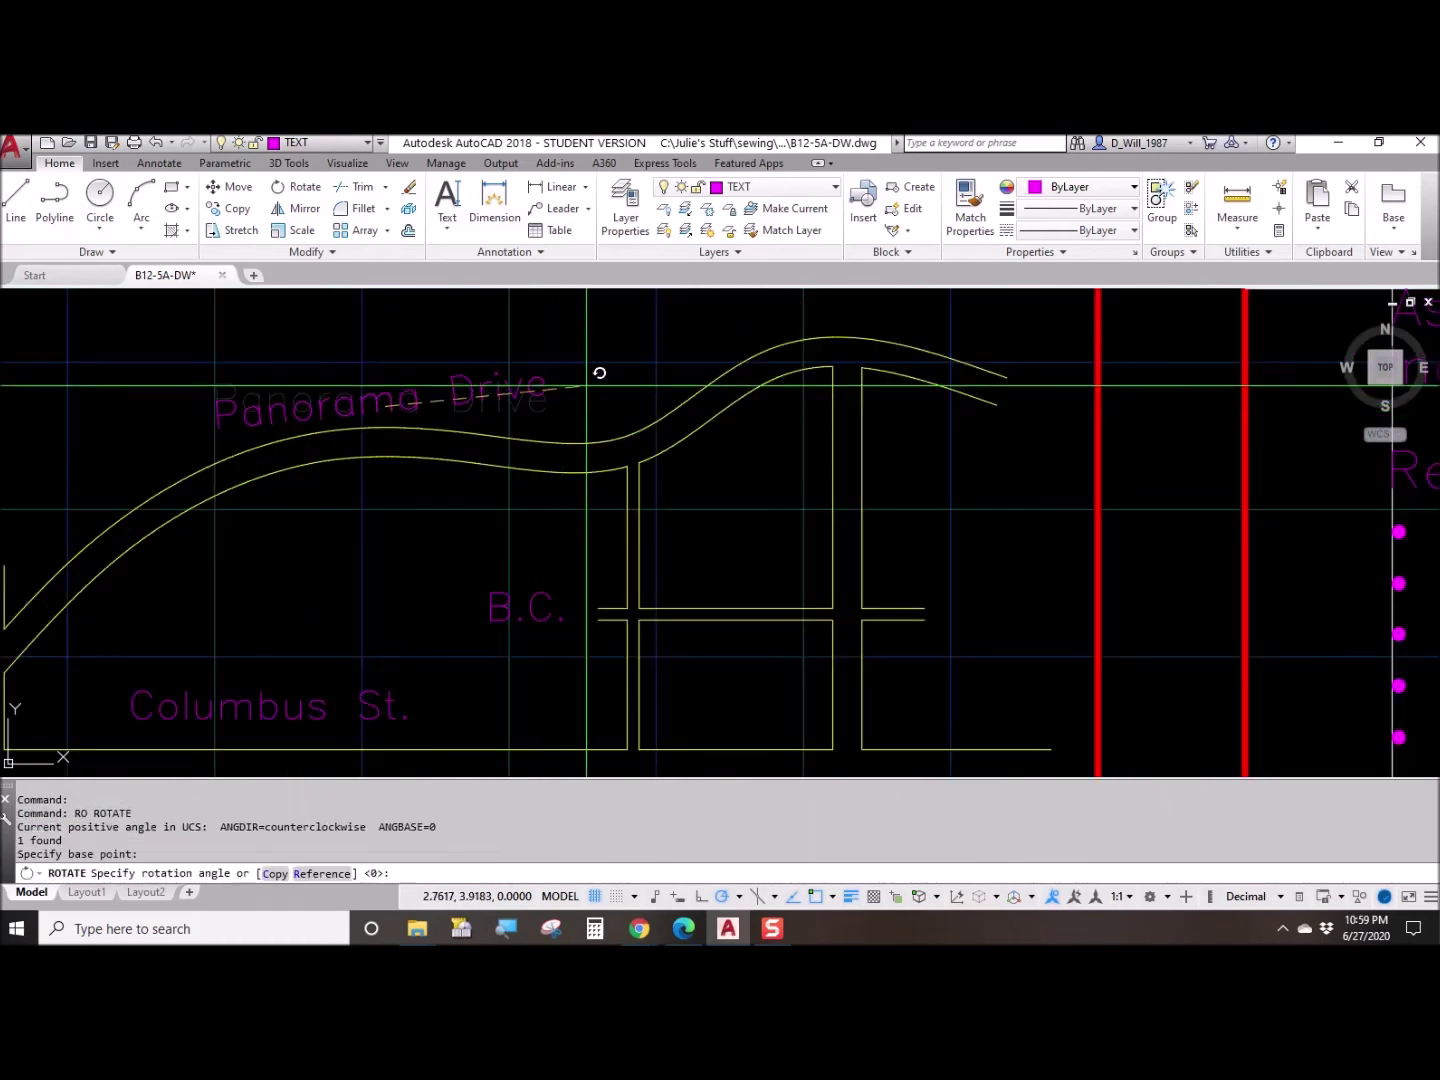
scroll(509, 453, down, 3)
scroll(301, 581, up, 2)
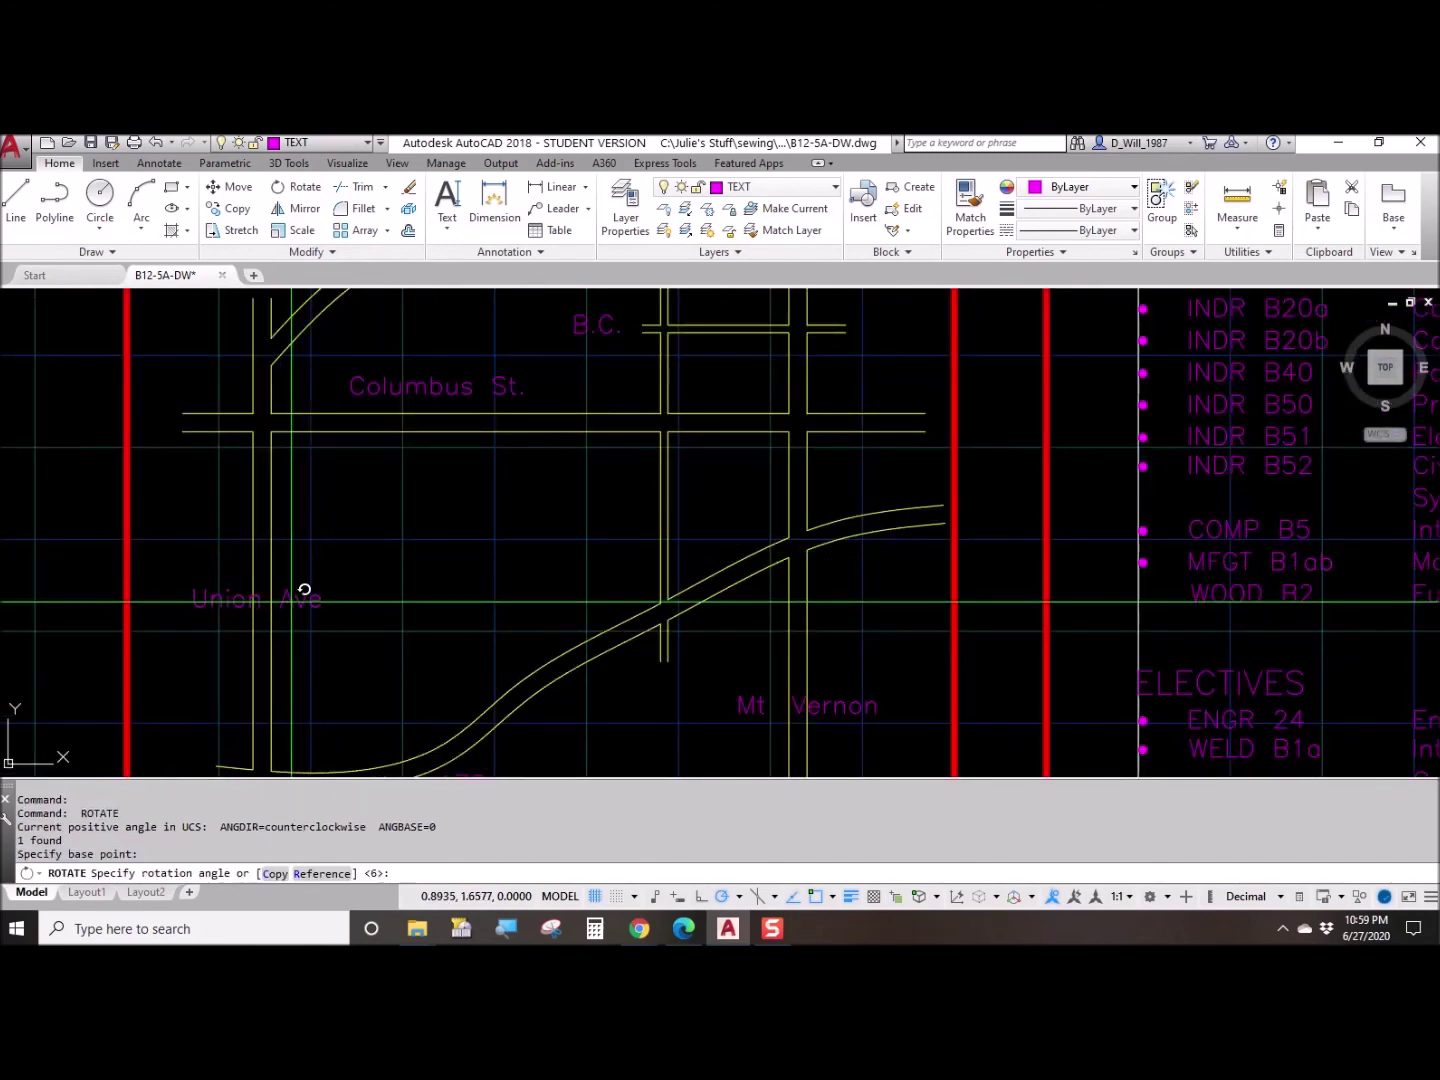
click(305, 497)
- Rotate the Mt Vernon label 90° and move it beside its road
key(Return)
middle_drag(777, 702, 540, 572)
drag(660, 596, 540, 565)
key(Return)
click(527, 583)
key(Return)
click(517, 540)
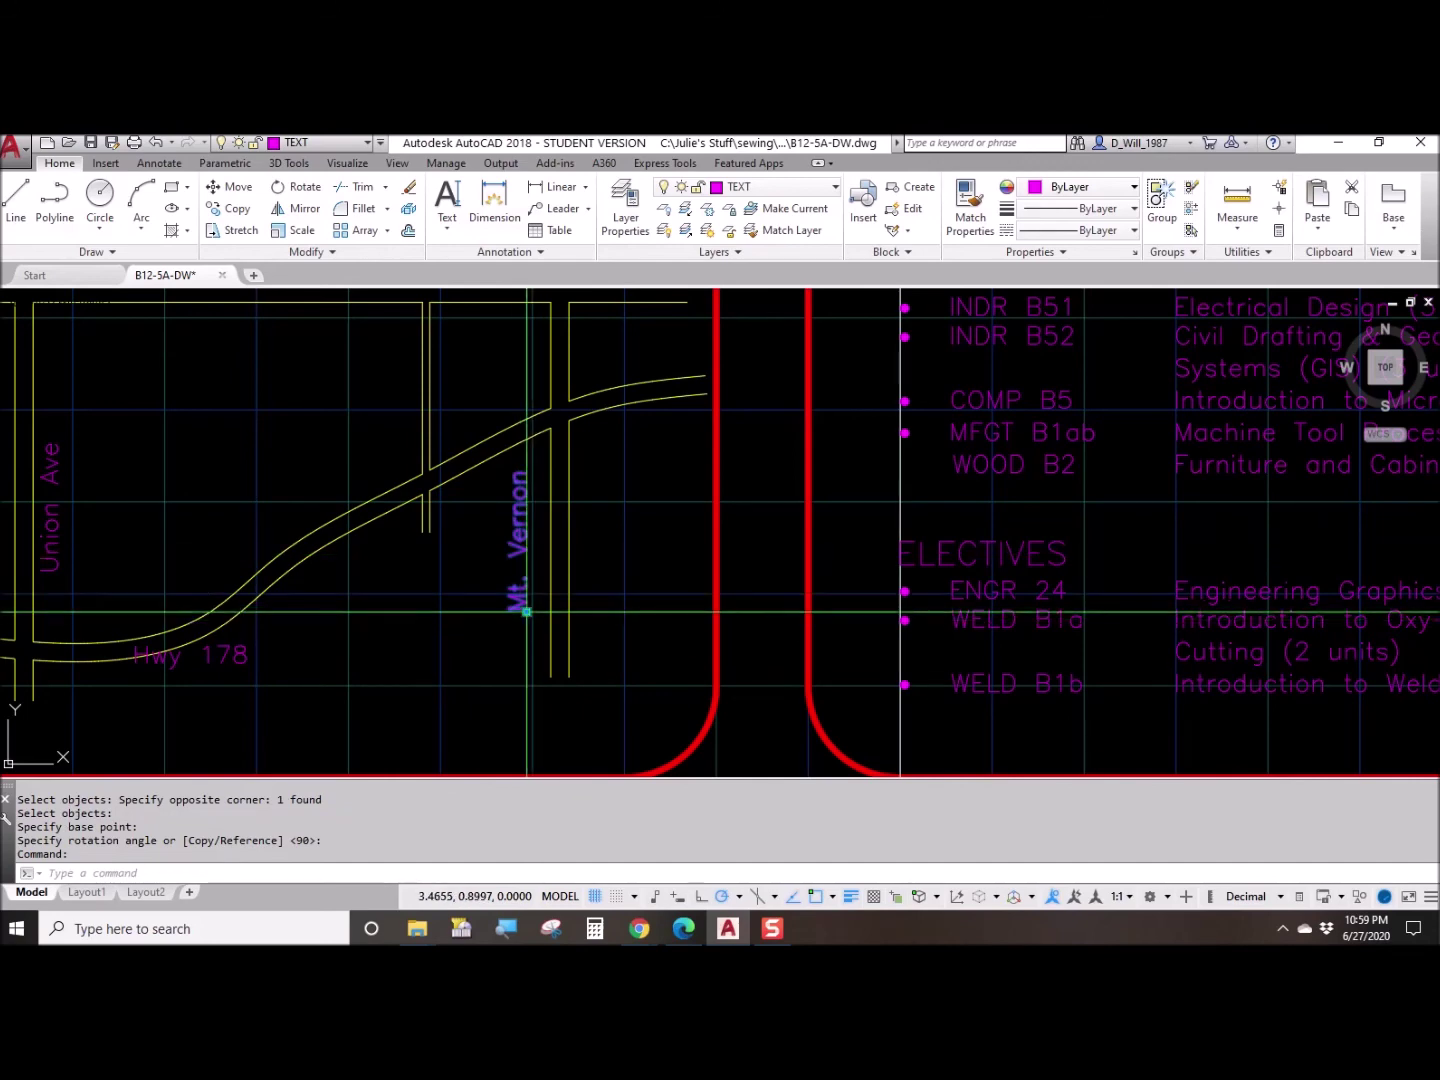
click(526, 611)
click(599, 628)
key(Escape)
- Rotate the Hwy 178 label along its road and review the whole area map
drag(121, 633, 260, 675)
key(Return)
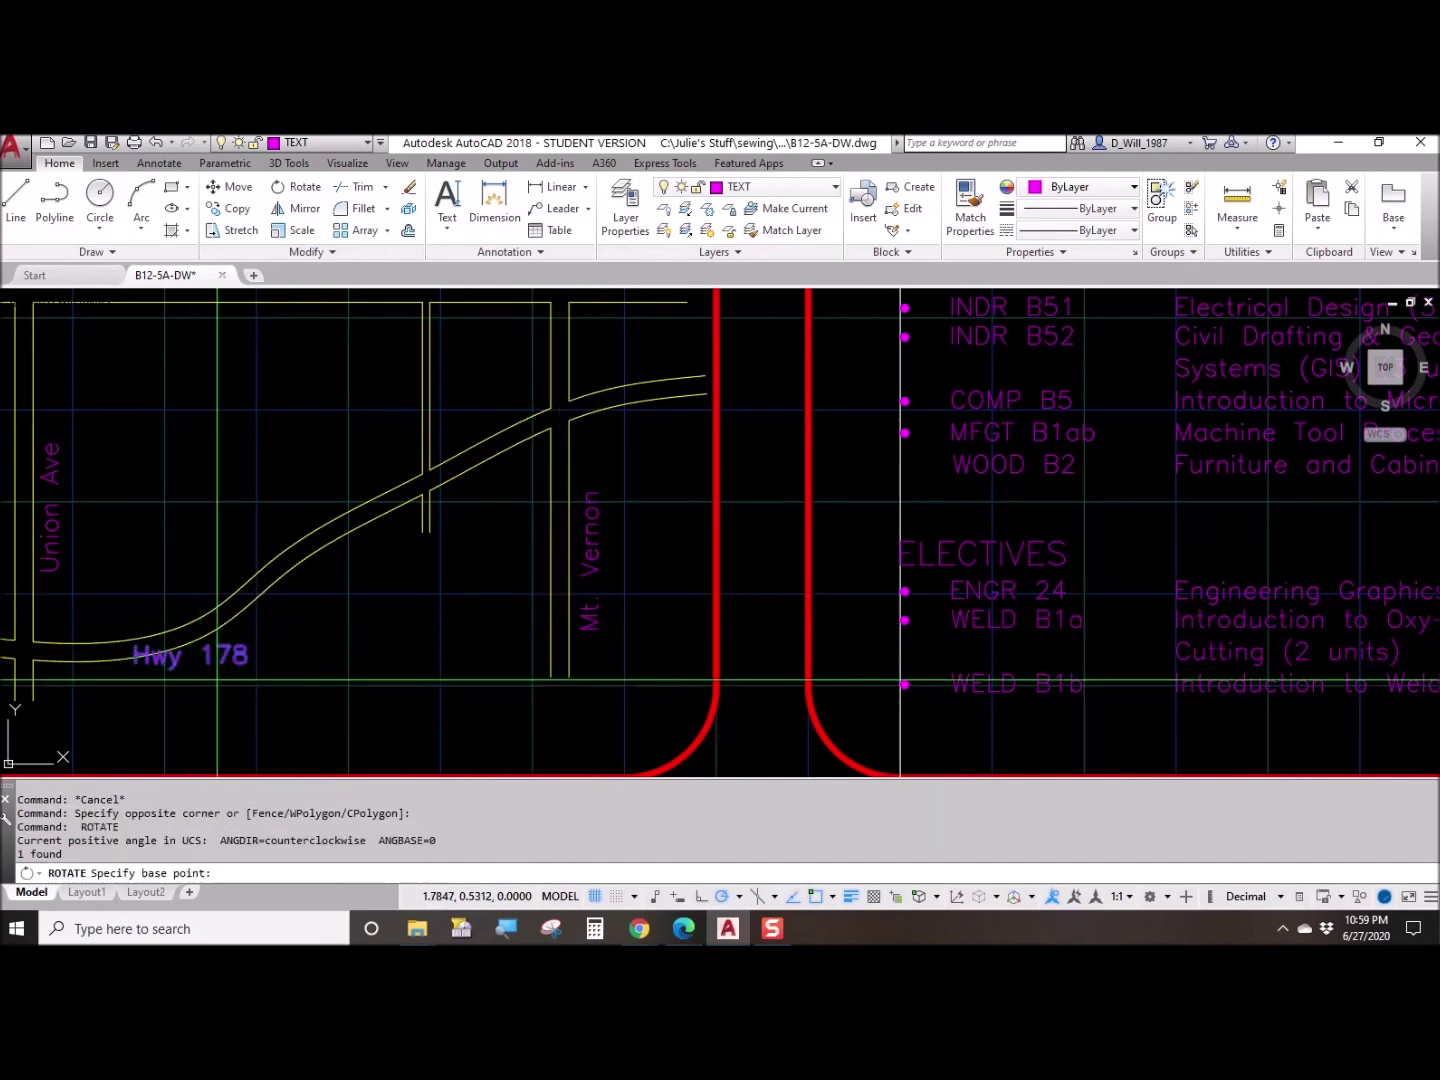
click(205, 679)
click(322, 614)
key(Escape)
scroll(330, 616, down, 3)
middle_drag(344, 620, 432, 518)
scroll(432, 517, up, 2)
scroll(386, 530, down, 3)
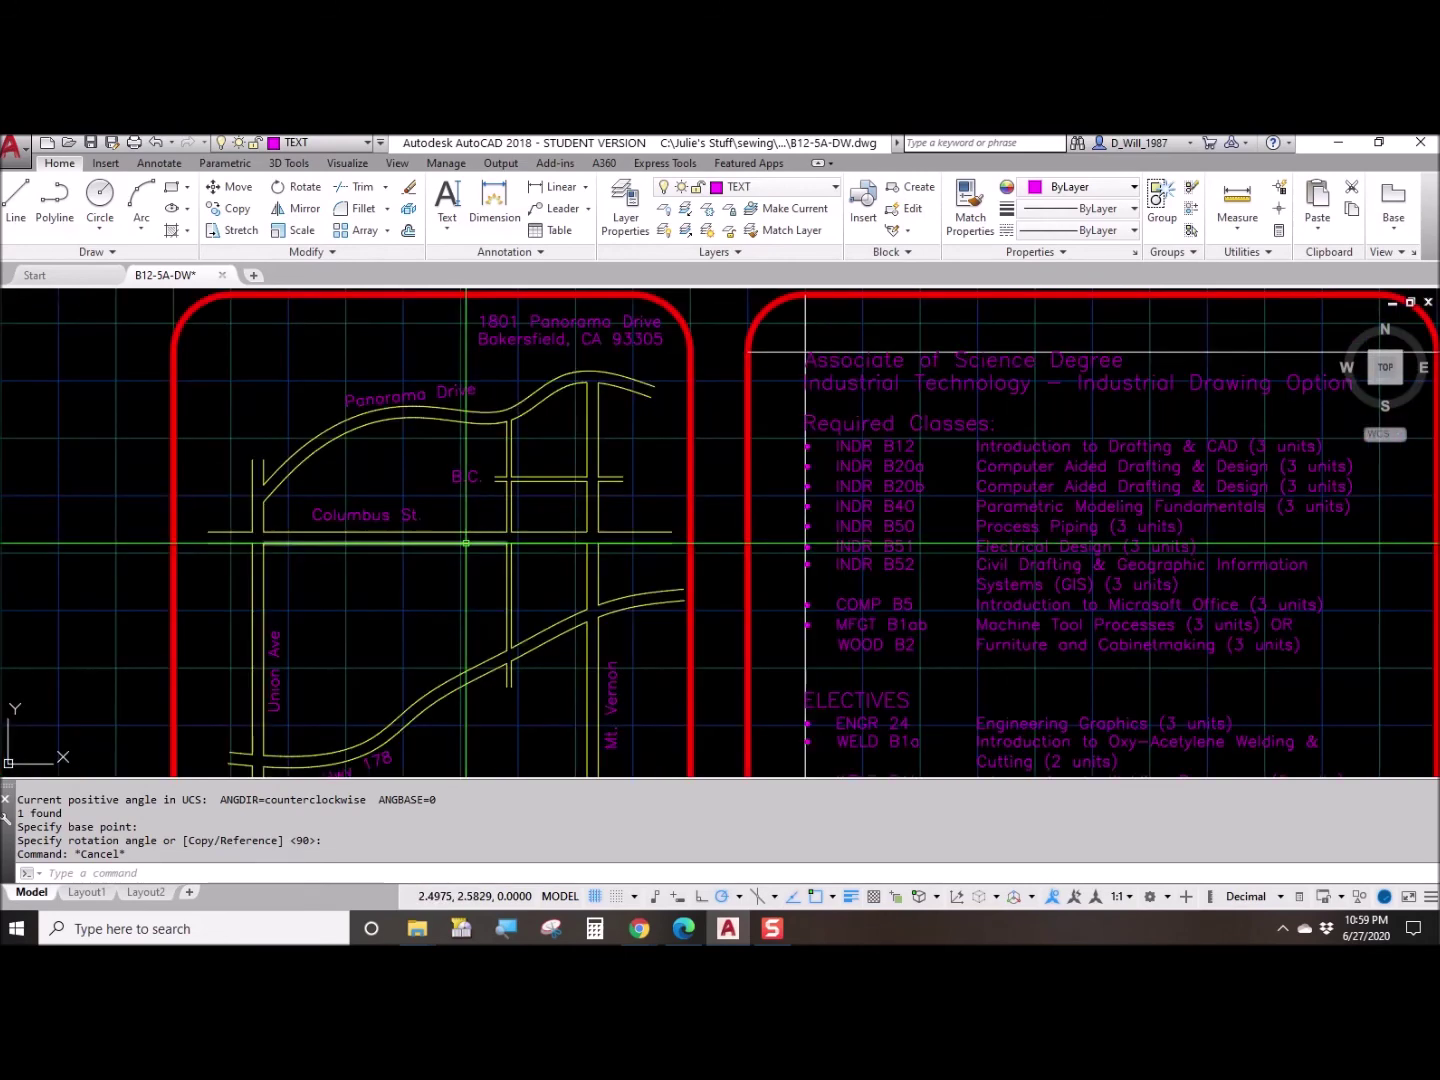
scroll(446, 518, up, 1)
scroll(445, 517, down, 2)
scroll(433, 401, up, 2)
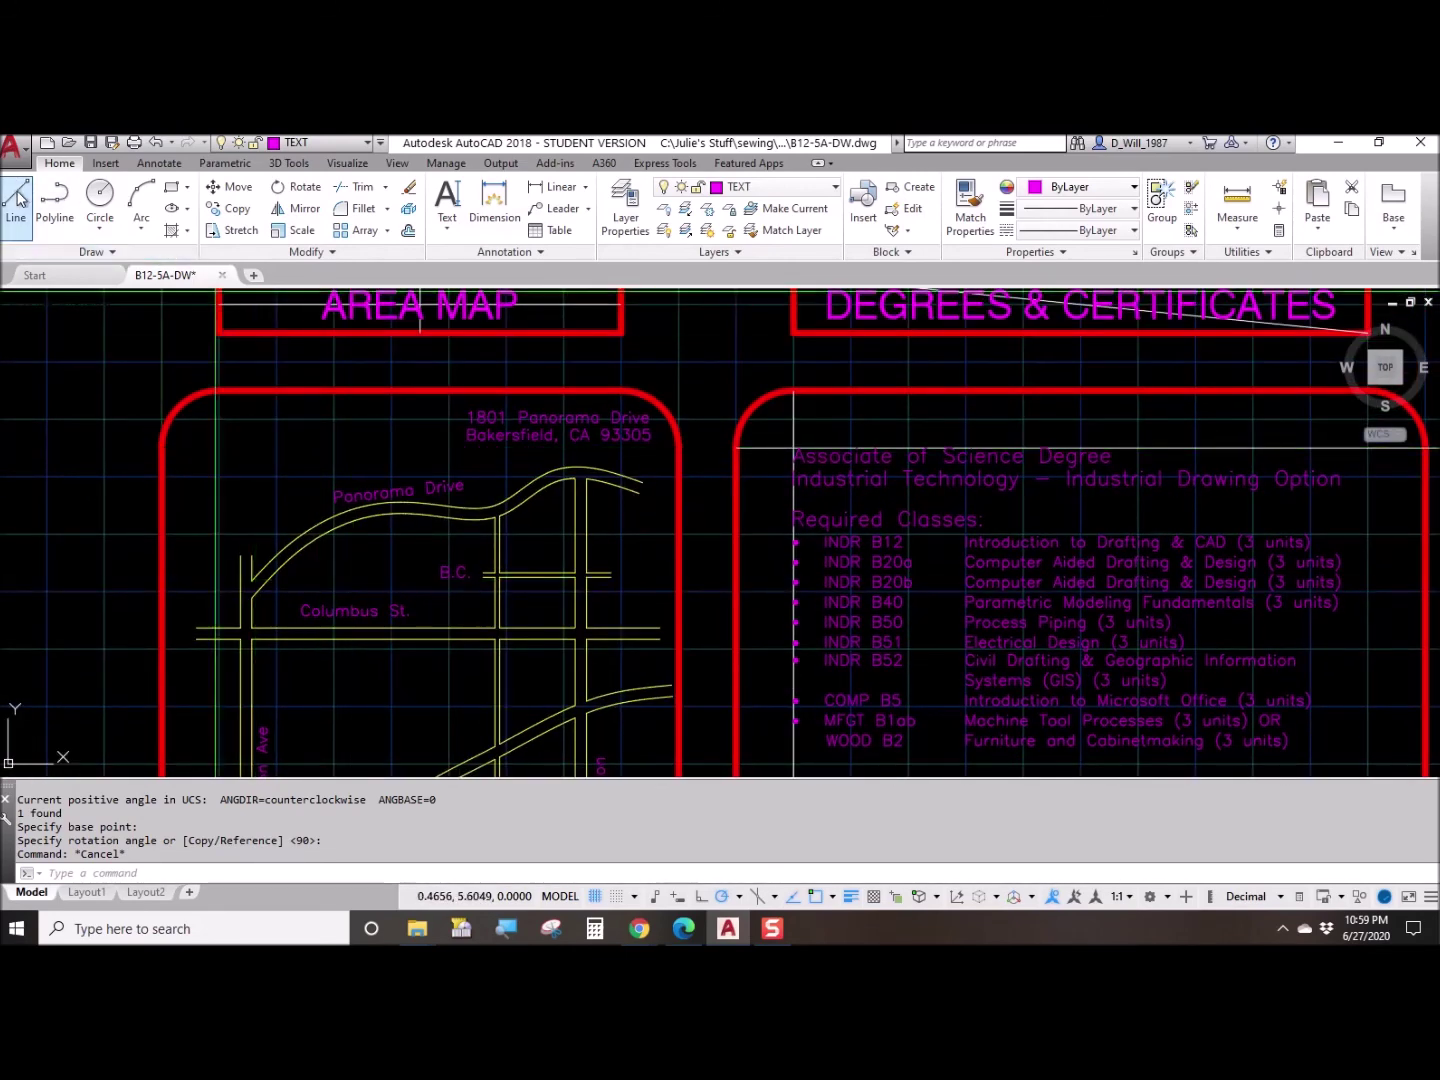
- Draw a triangular half-arrow outline for the north arrow
click(18, 197)
scroll(235, 502, up, 2)
click(222, 450)
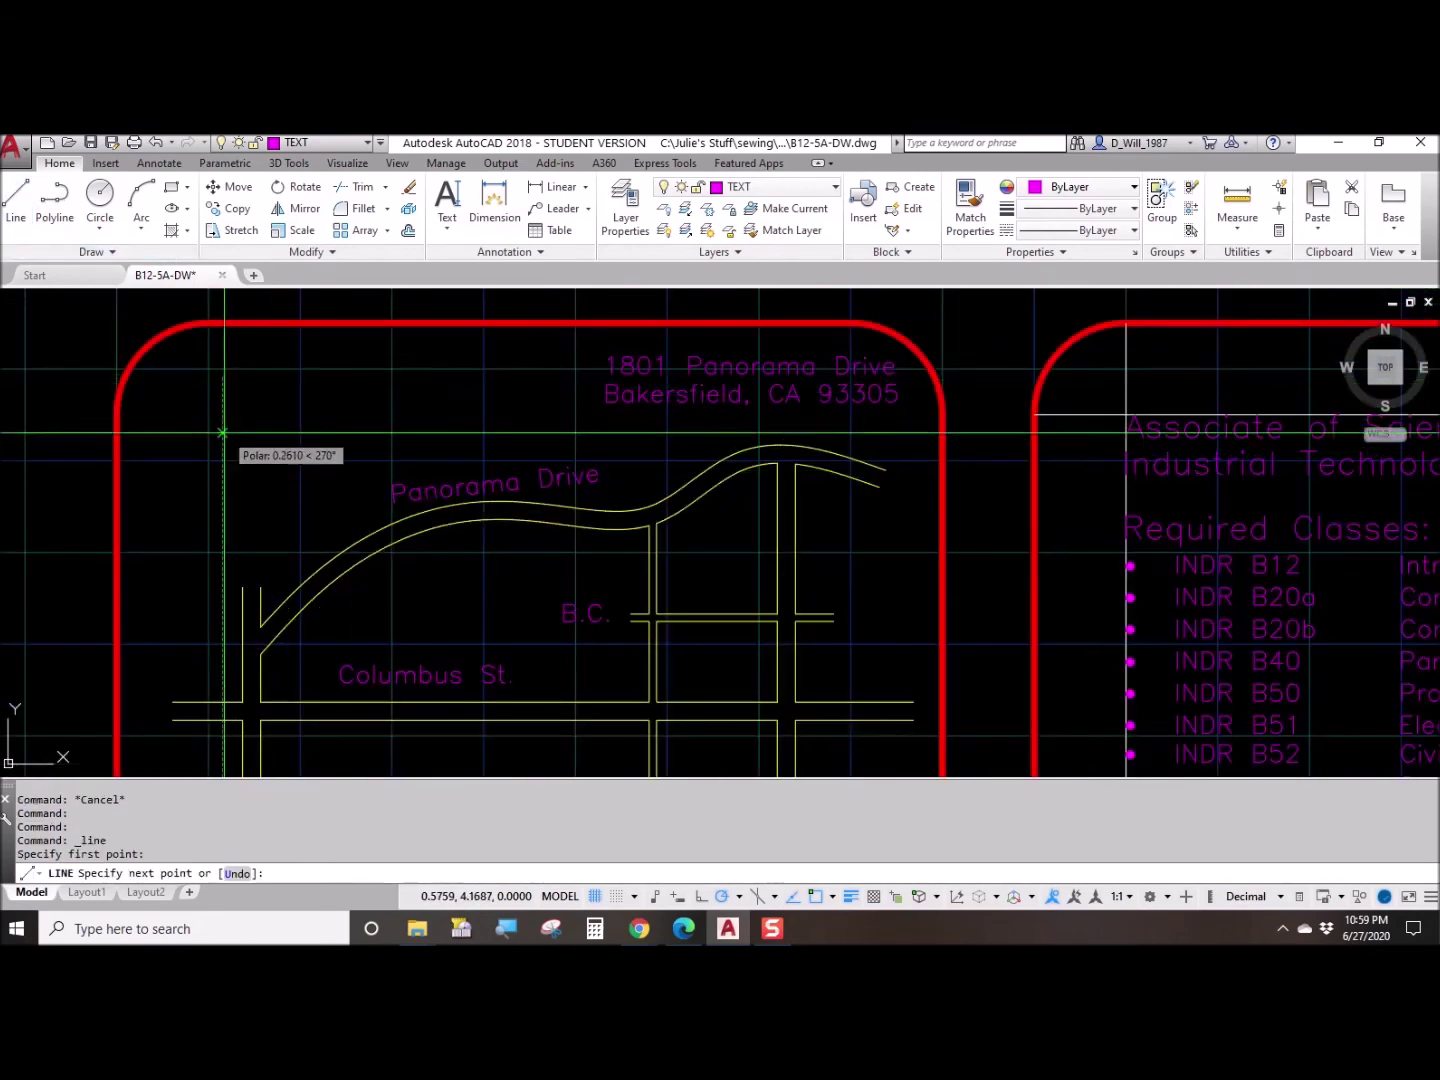
click(196, 490)
click(221, 376)
key(Escape)
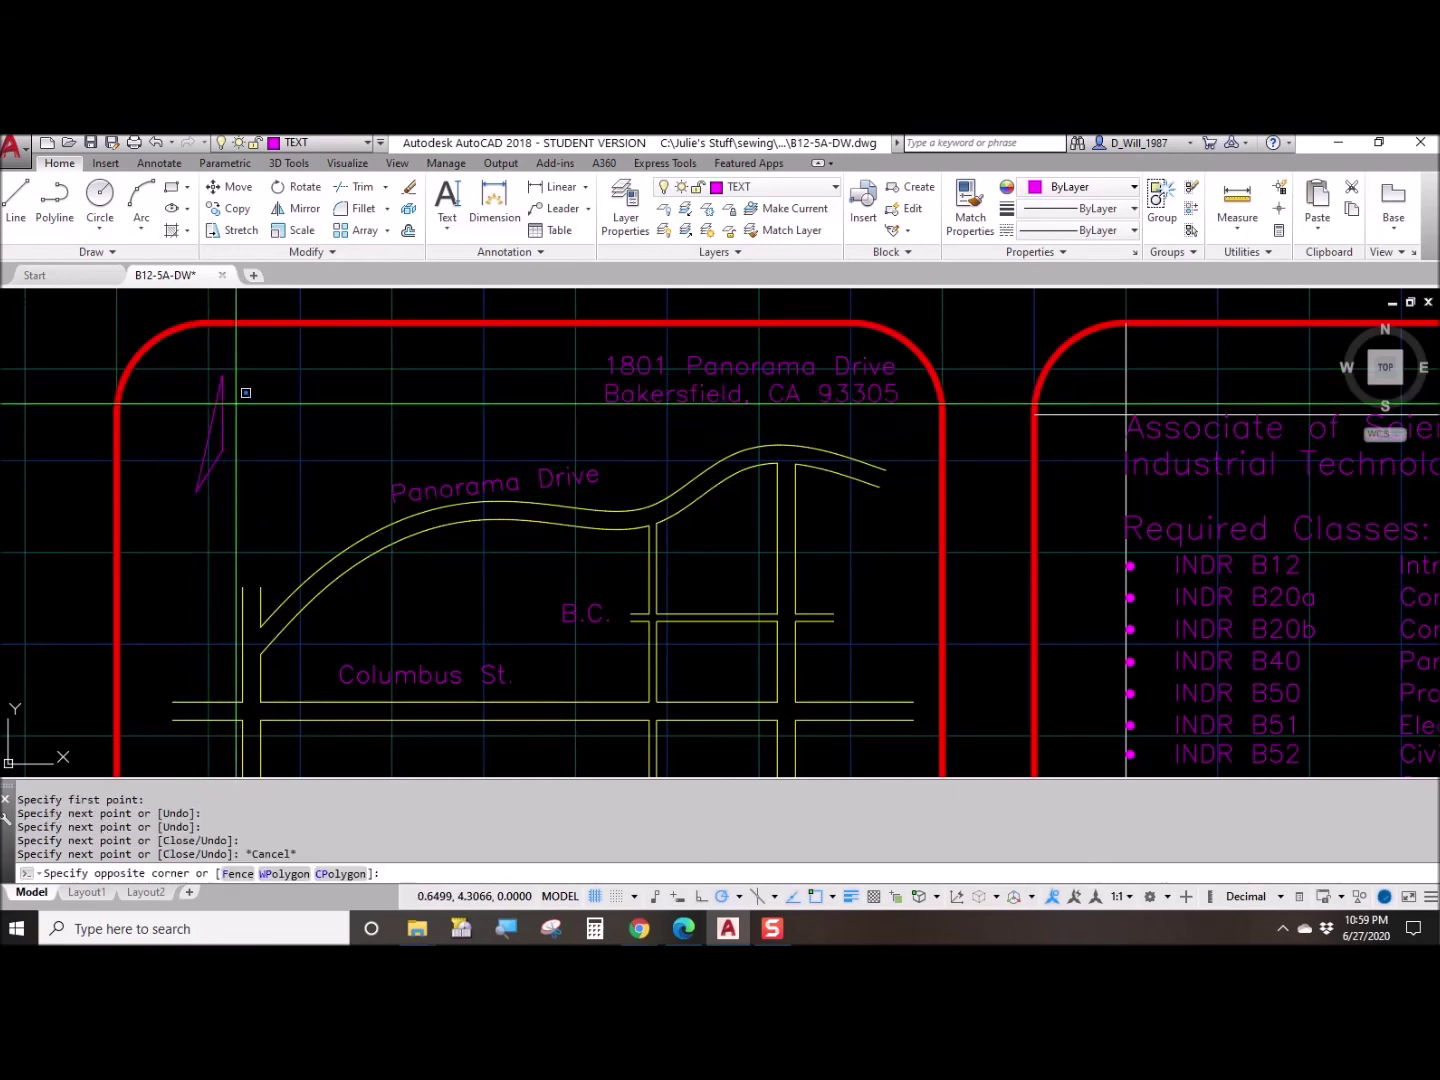
- Put the triangle lines on the yellow MAP layer
click(185, 502)
click(760, 186)
click(740, 232)
key(Escape)
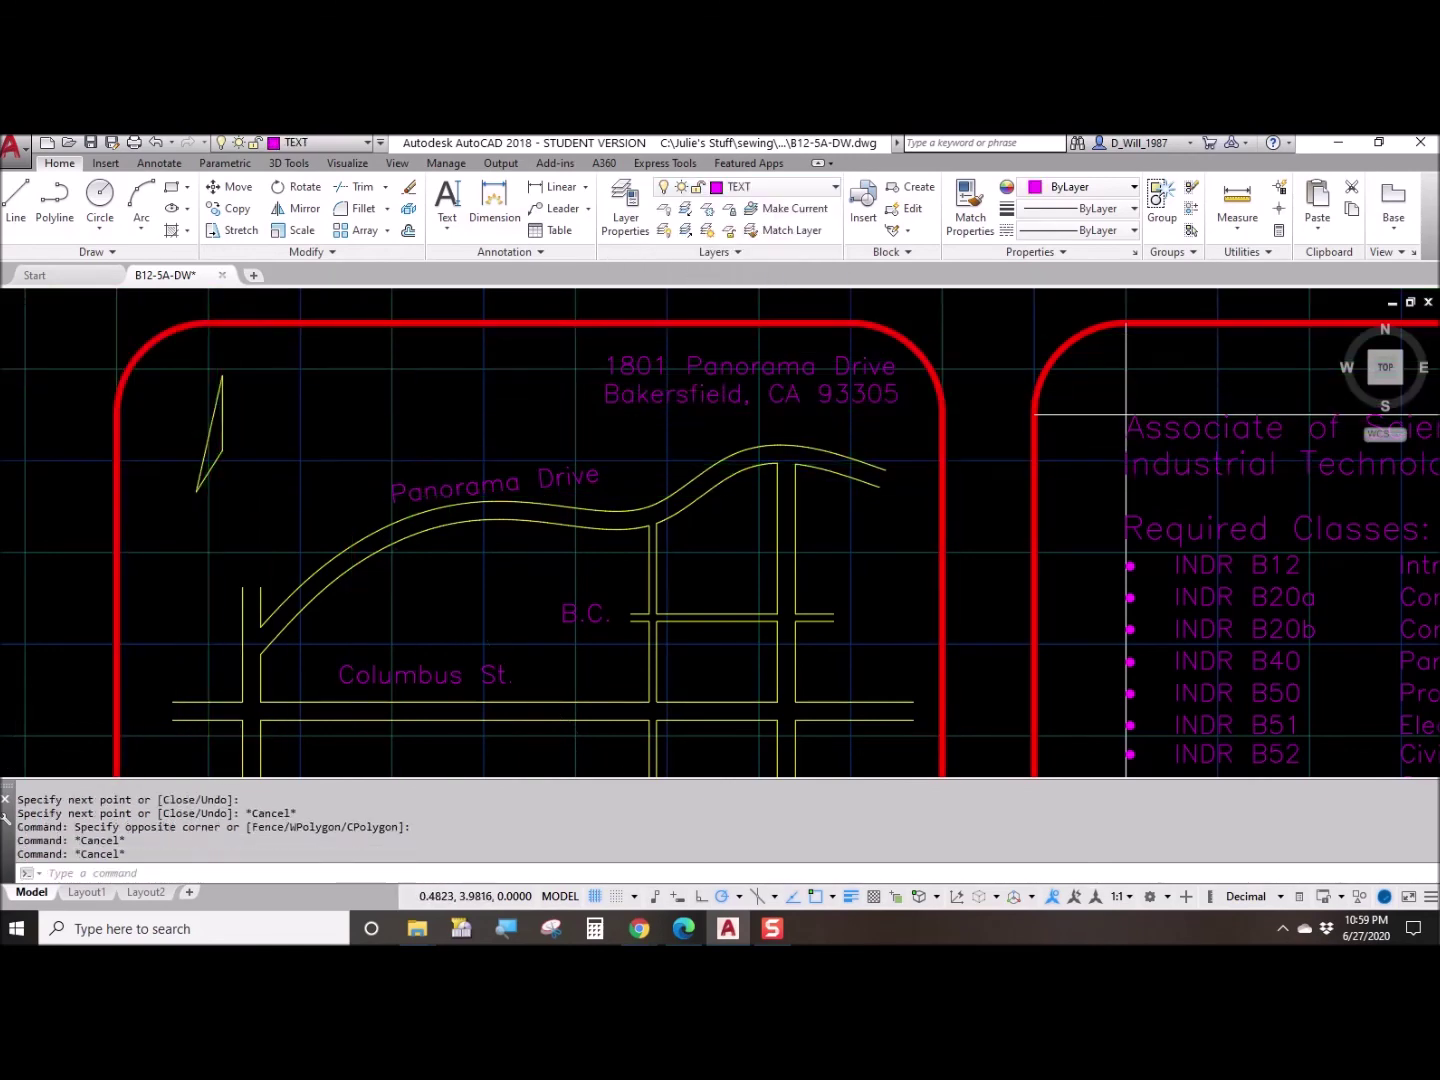
key(Escape)
- Mirror the triangle about its tip, keeping the original, to form the full arrowhead
scroll(210, 463, up, 2)
click(254, 440)
click(208, 473)
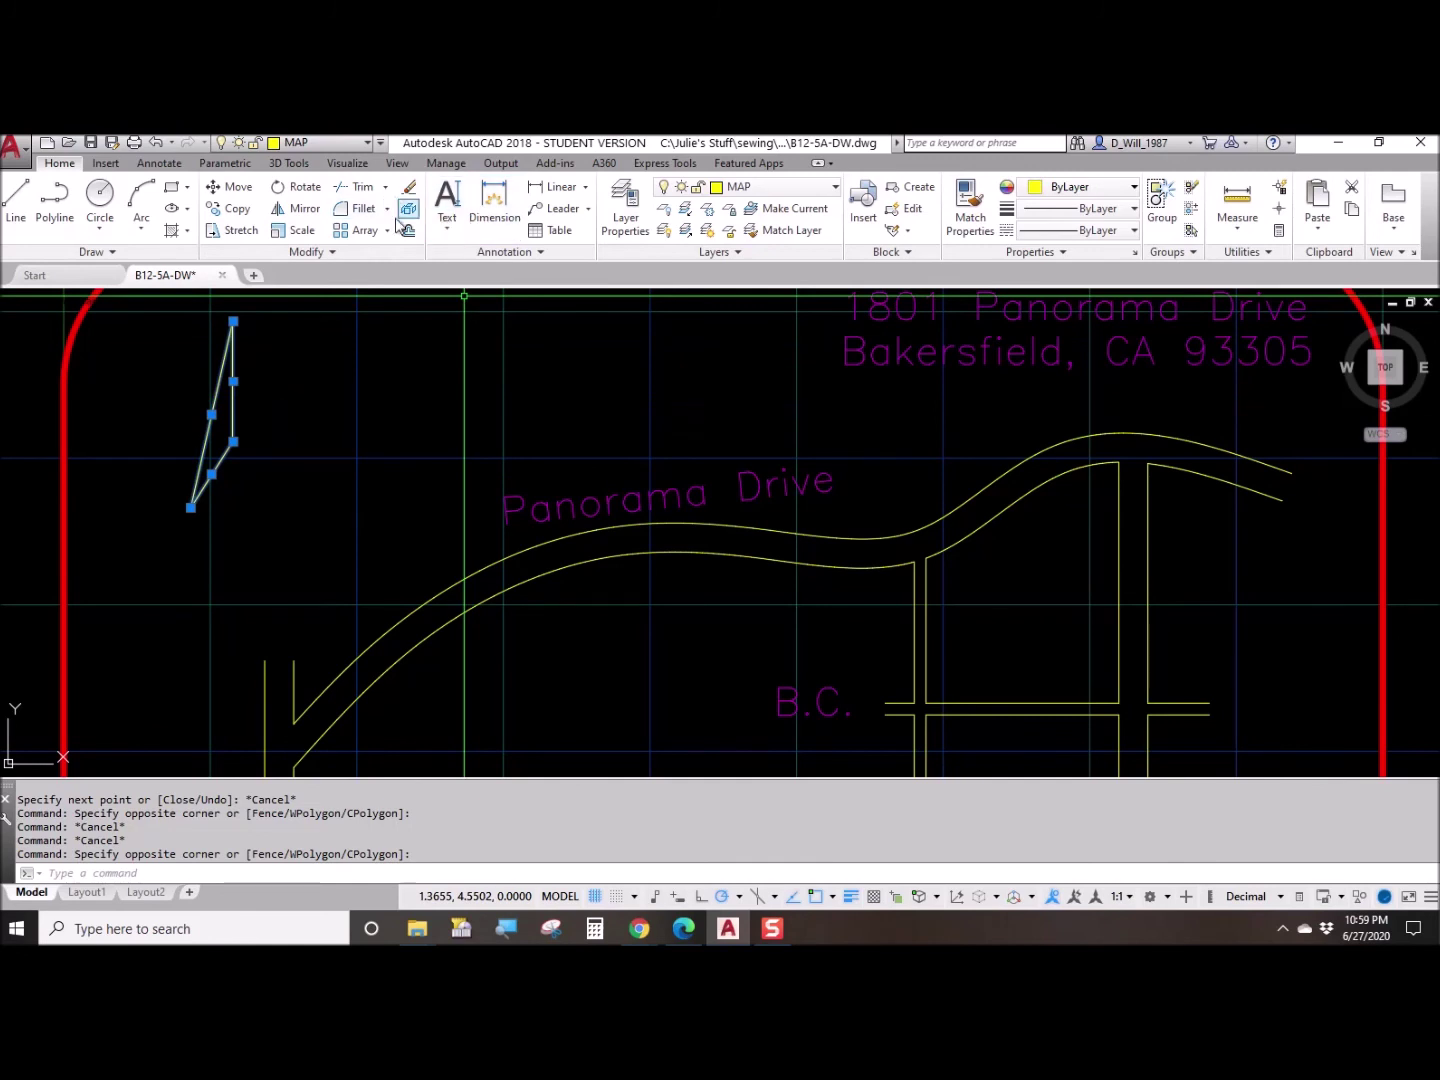
click(299, 208)
click(232, 322)
key(Return)
middle_drag(237, 492, 287, 488)
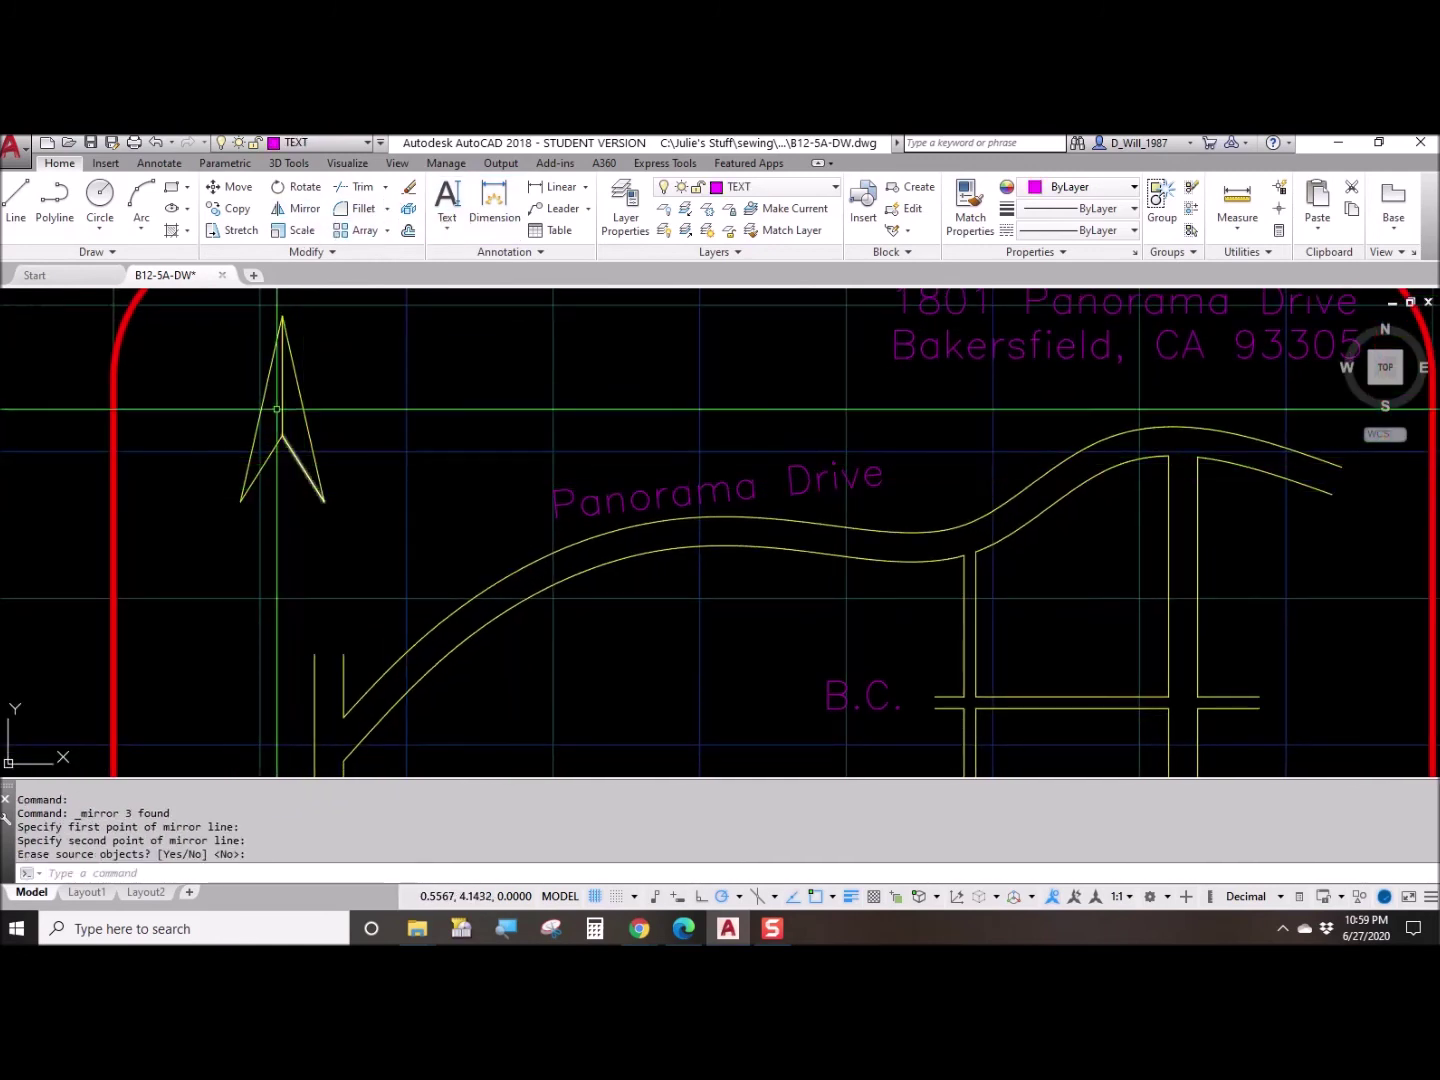
click(99, 196)
click(282, 434)
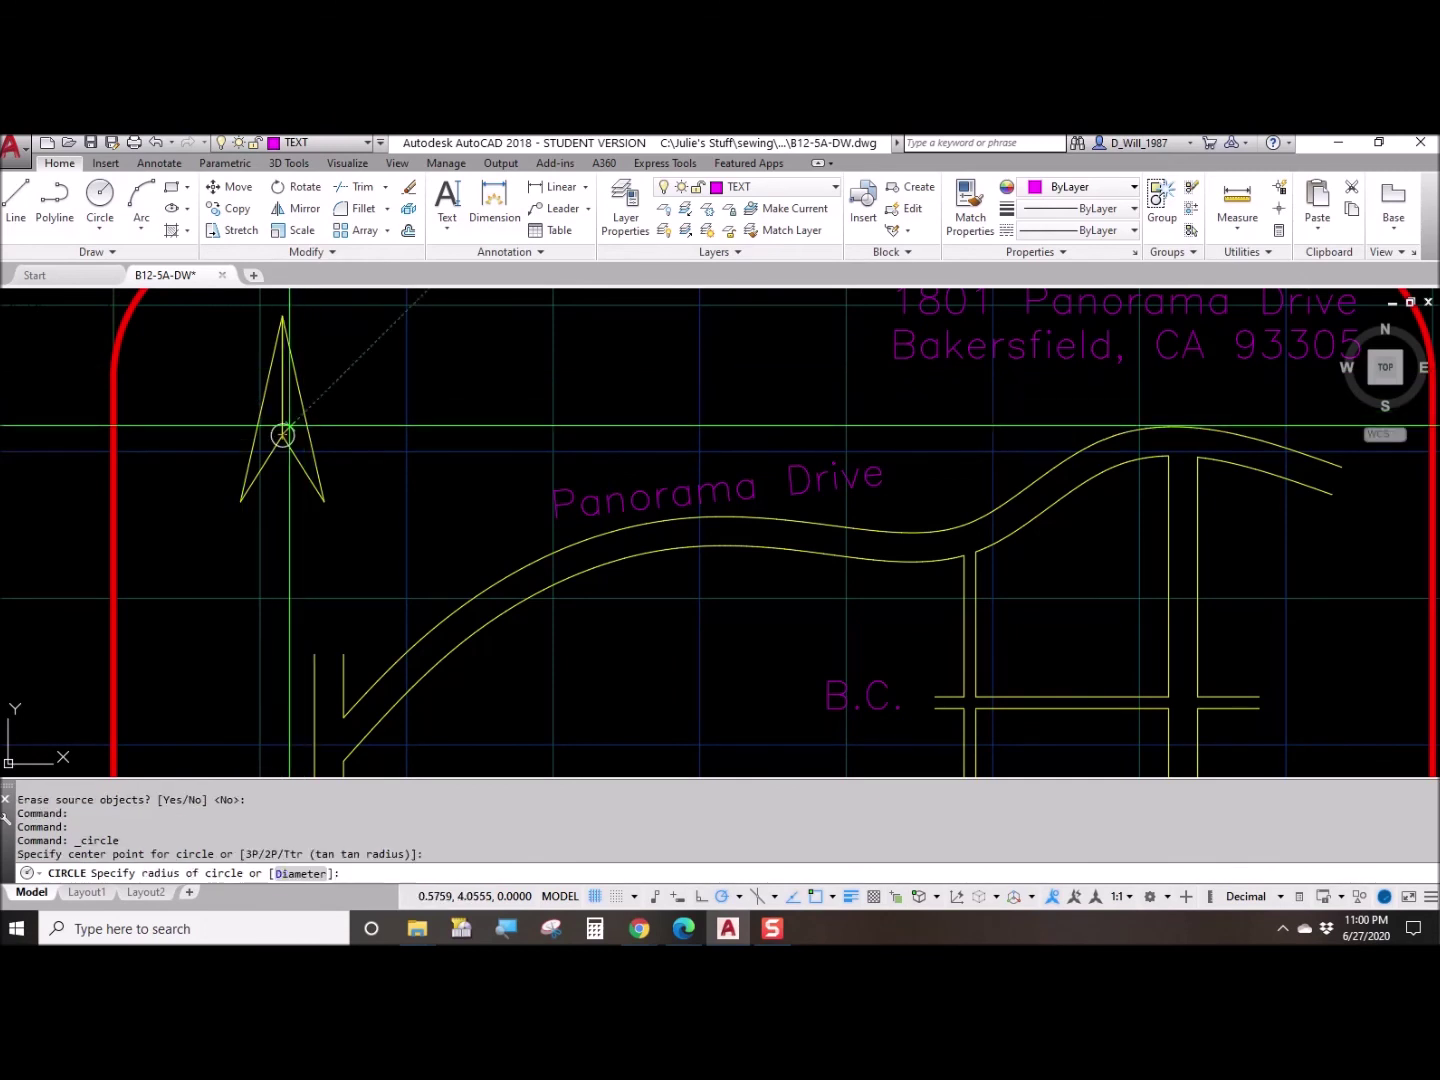
- Size the circle to enclose the north arrow and nudge it slightly upward
click(344, 395)
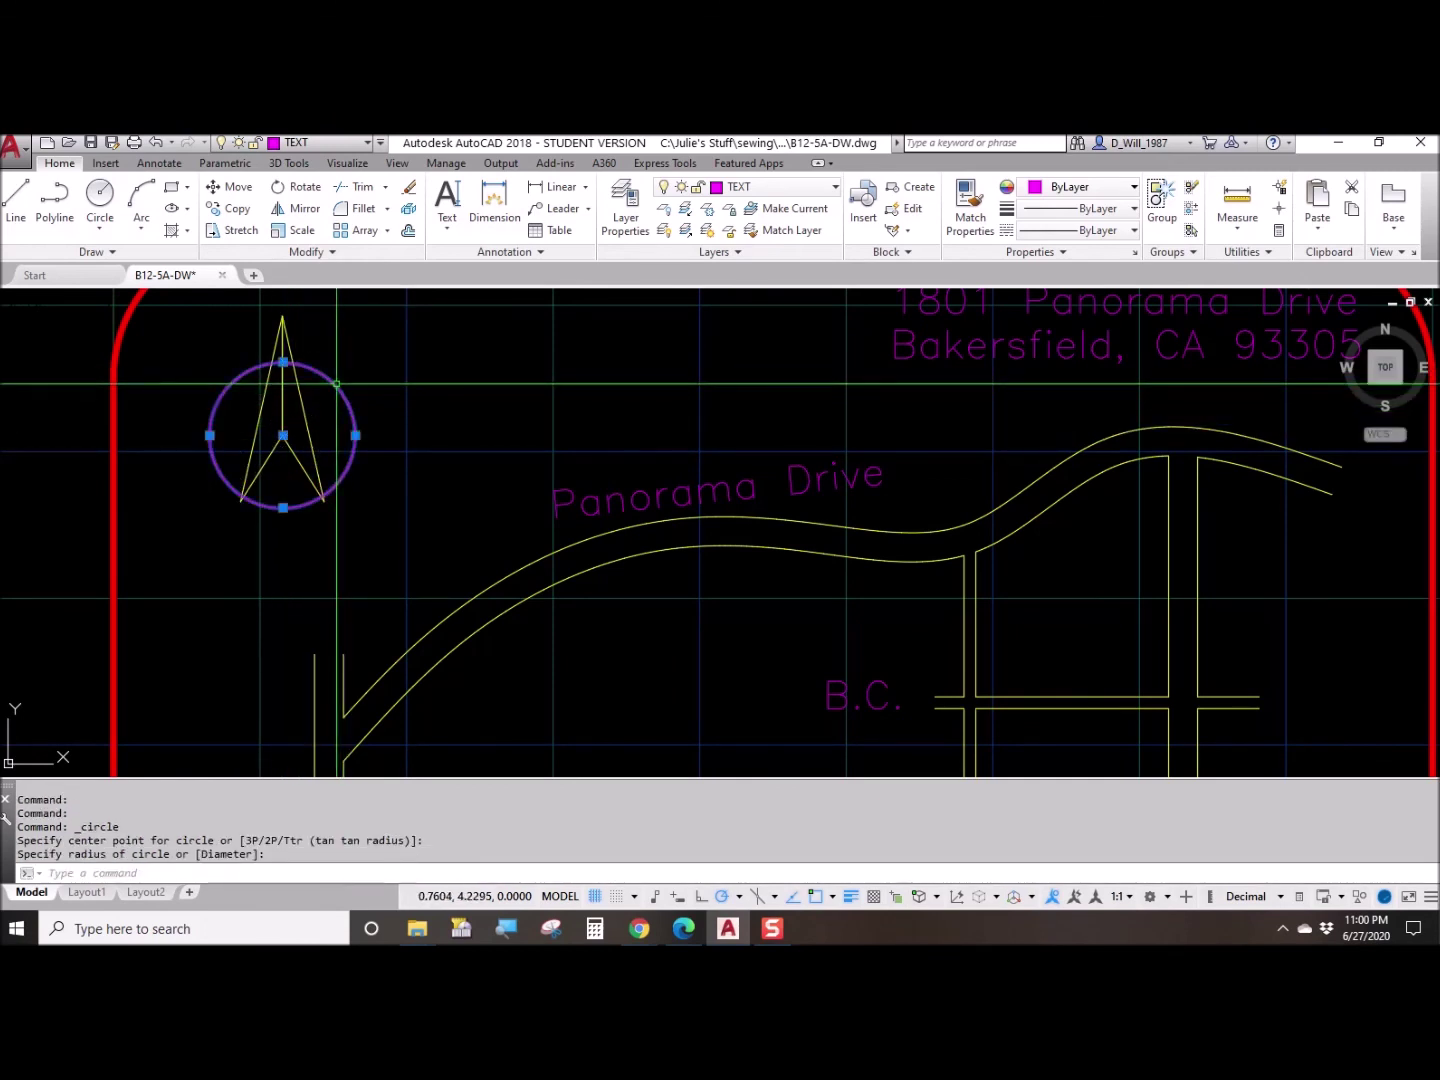
click(284, 434)
click(282, 419)
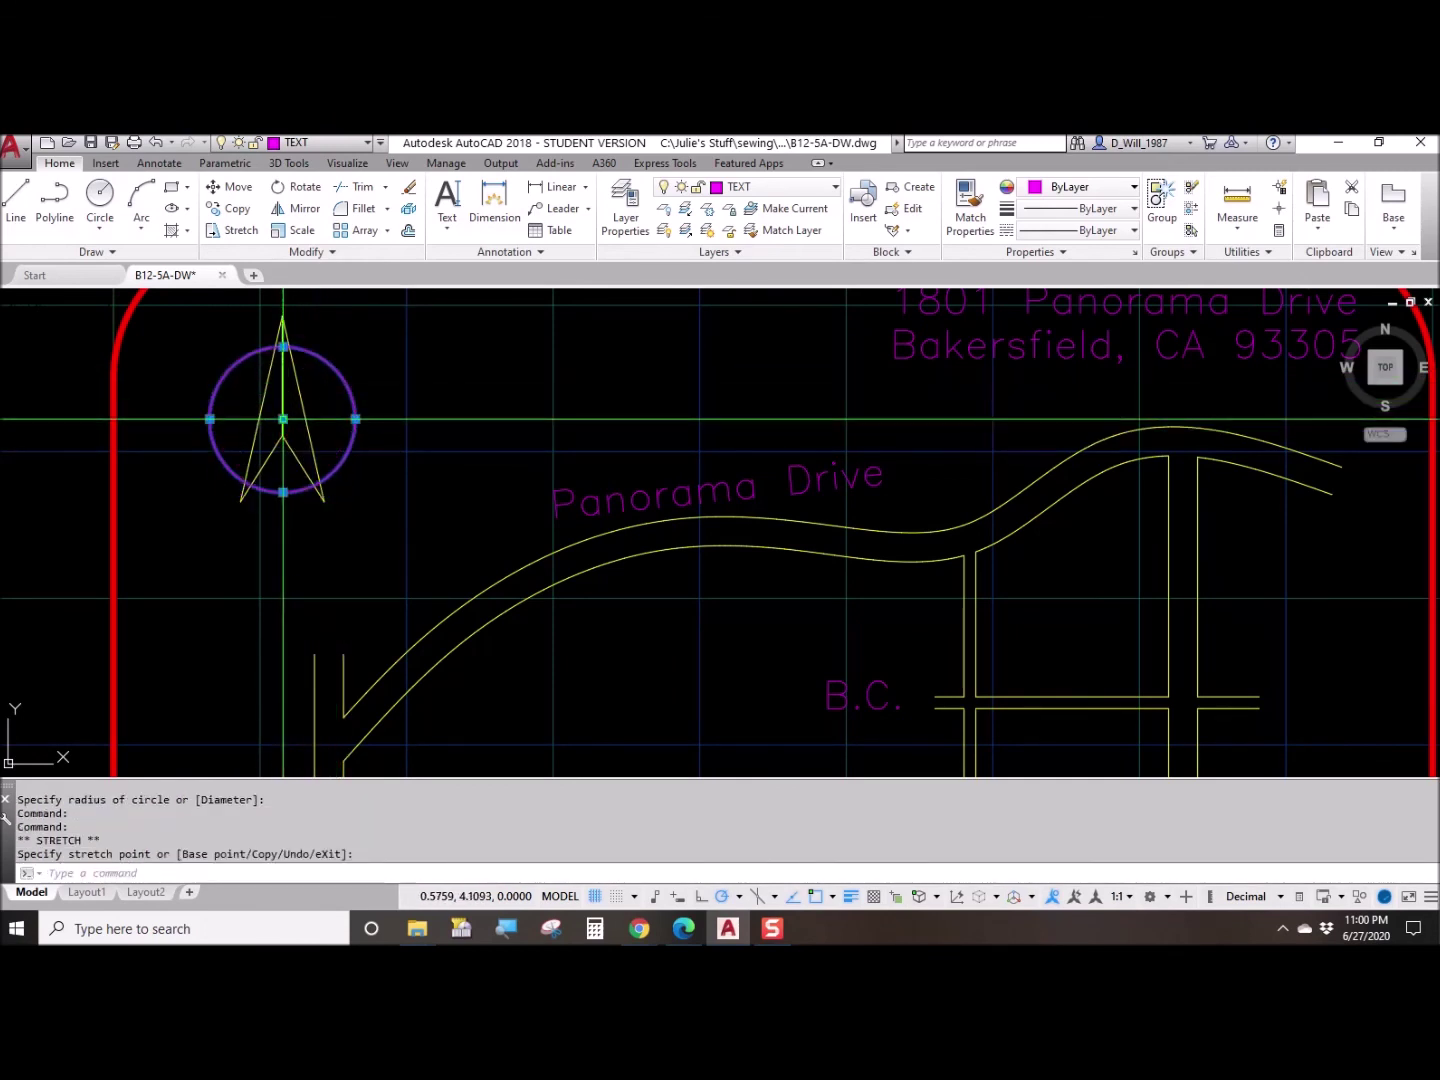
key(Escape)
- Offset the circle inward to create a second concentric ring
click(409, 230)
key(Return)
click(283, 347)
click(282, 395)
key(Escape)
middle_drag(276, 354, 292, 363)
scroll(293, 362, up, 2)
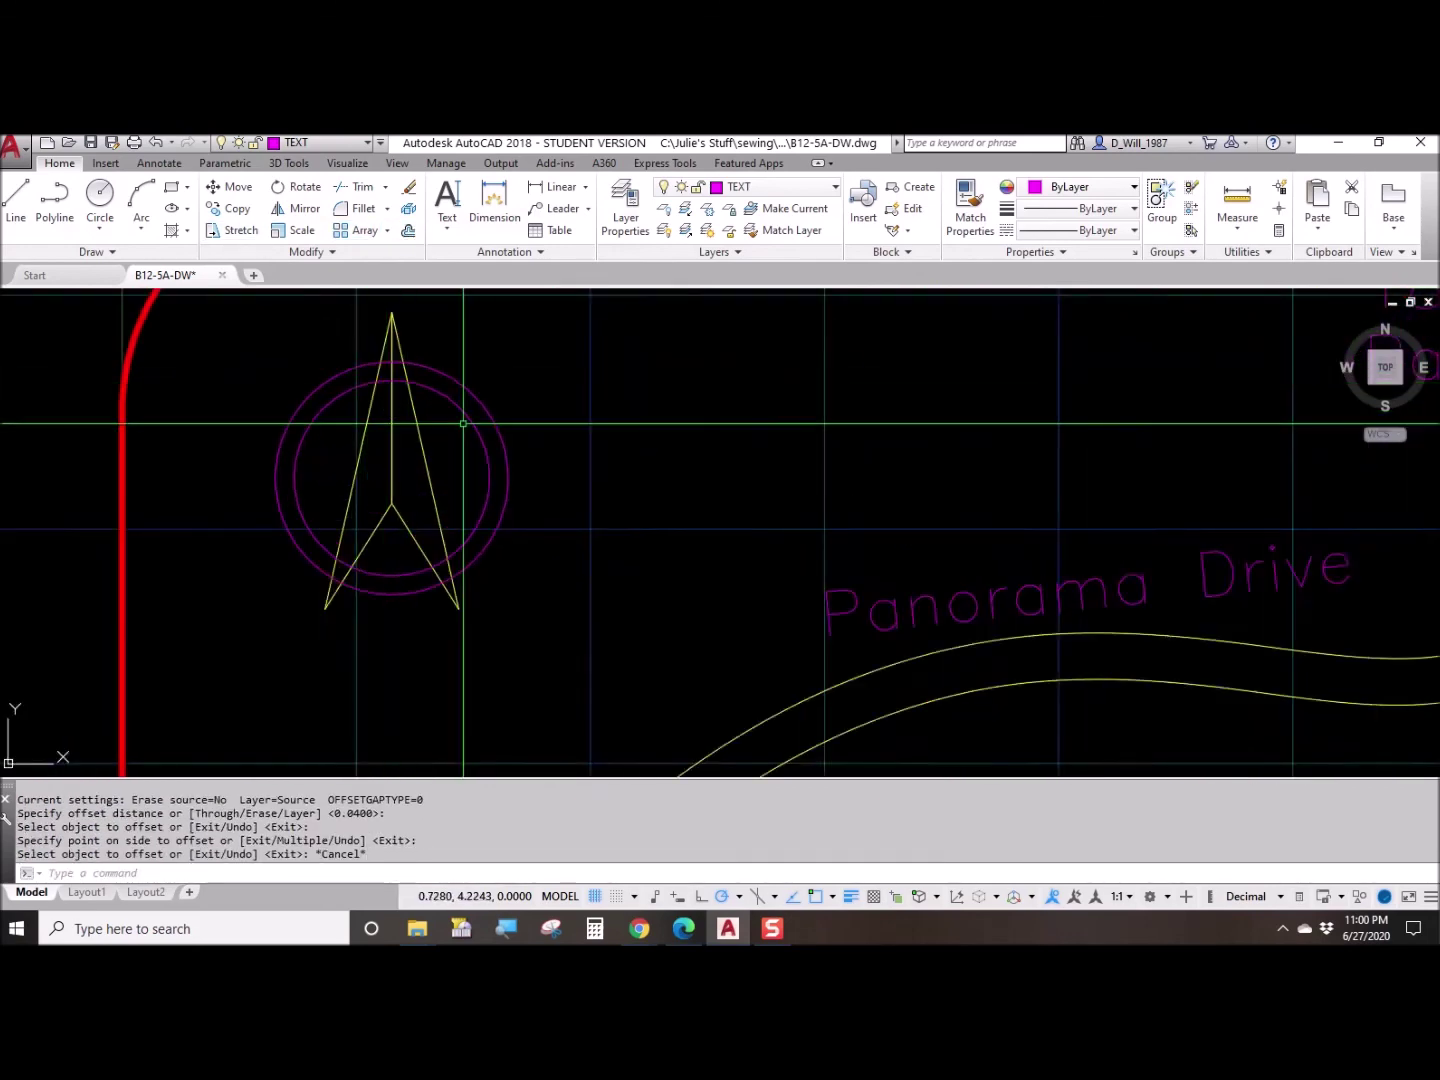
scroll(436, 462, up, 2)
- Trim the arrow lines where they cross the circles
key(Return)
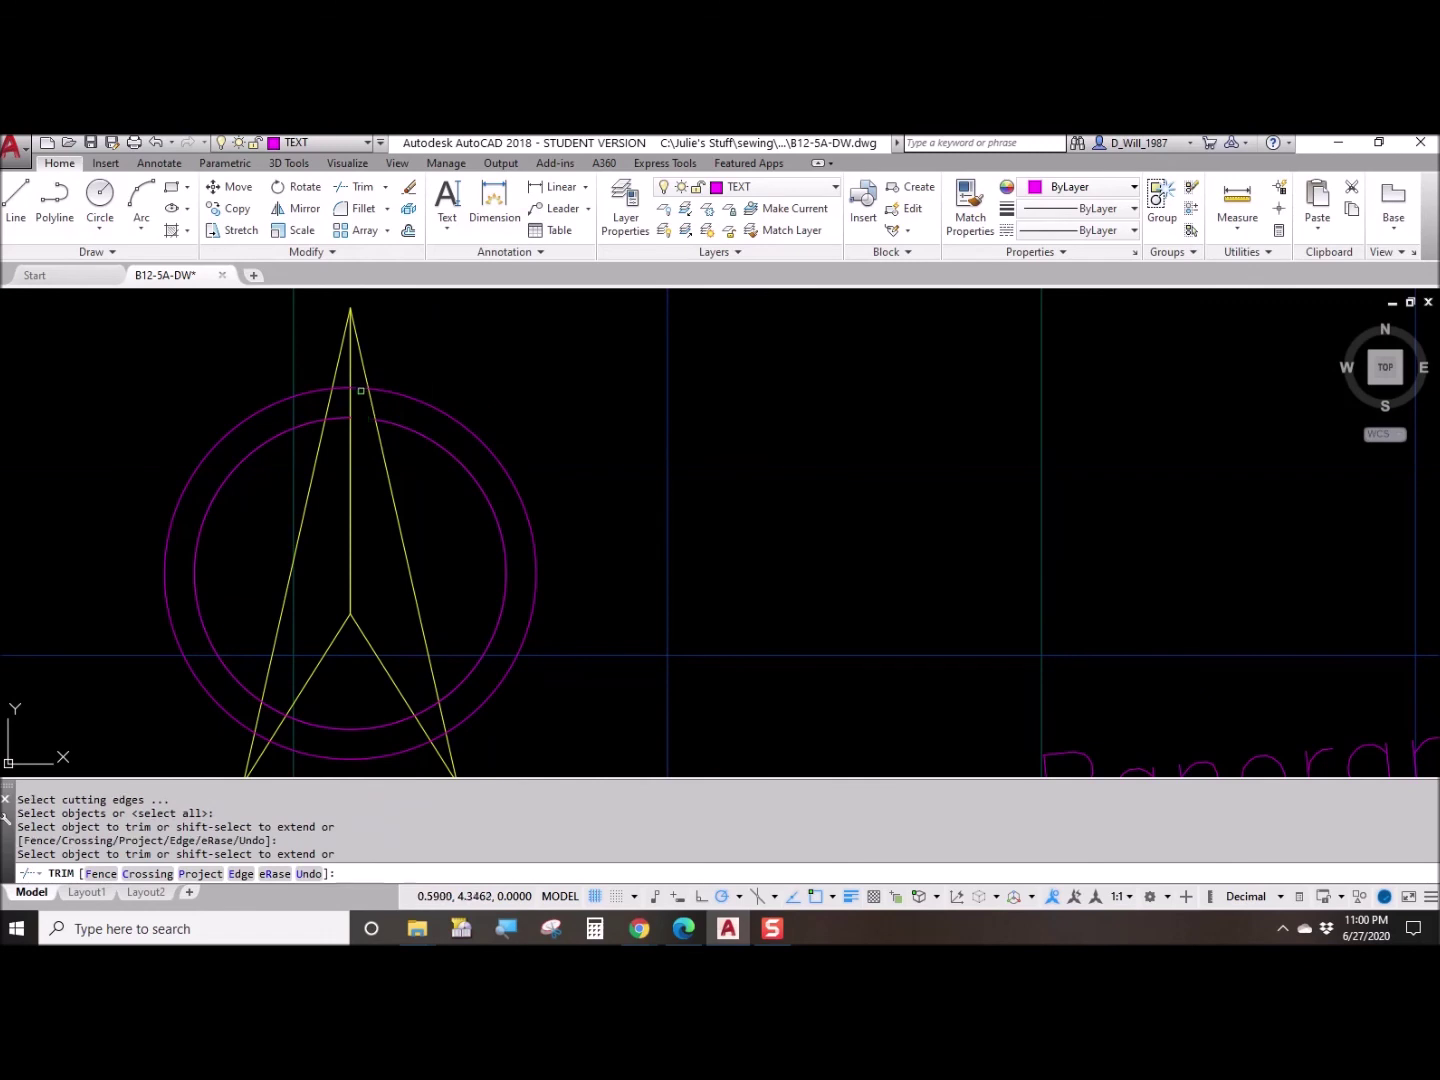
click(275, 711)
click(317, 555)
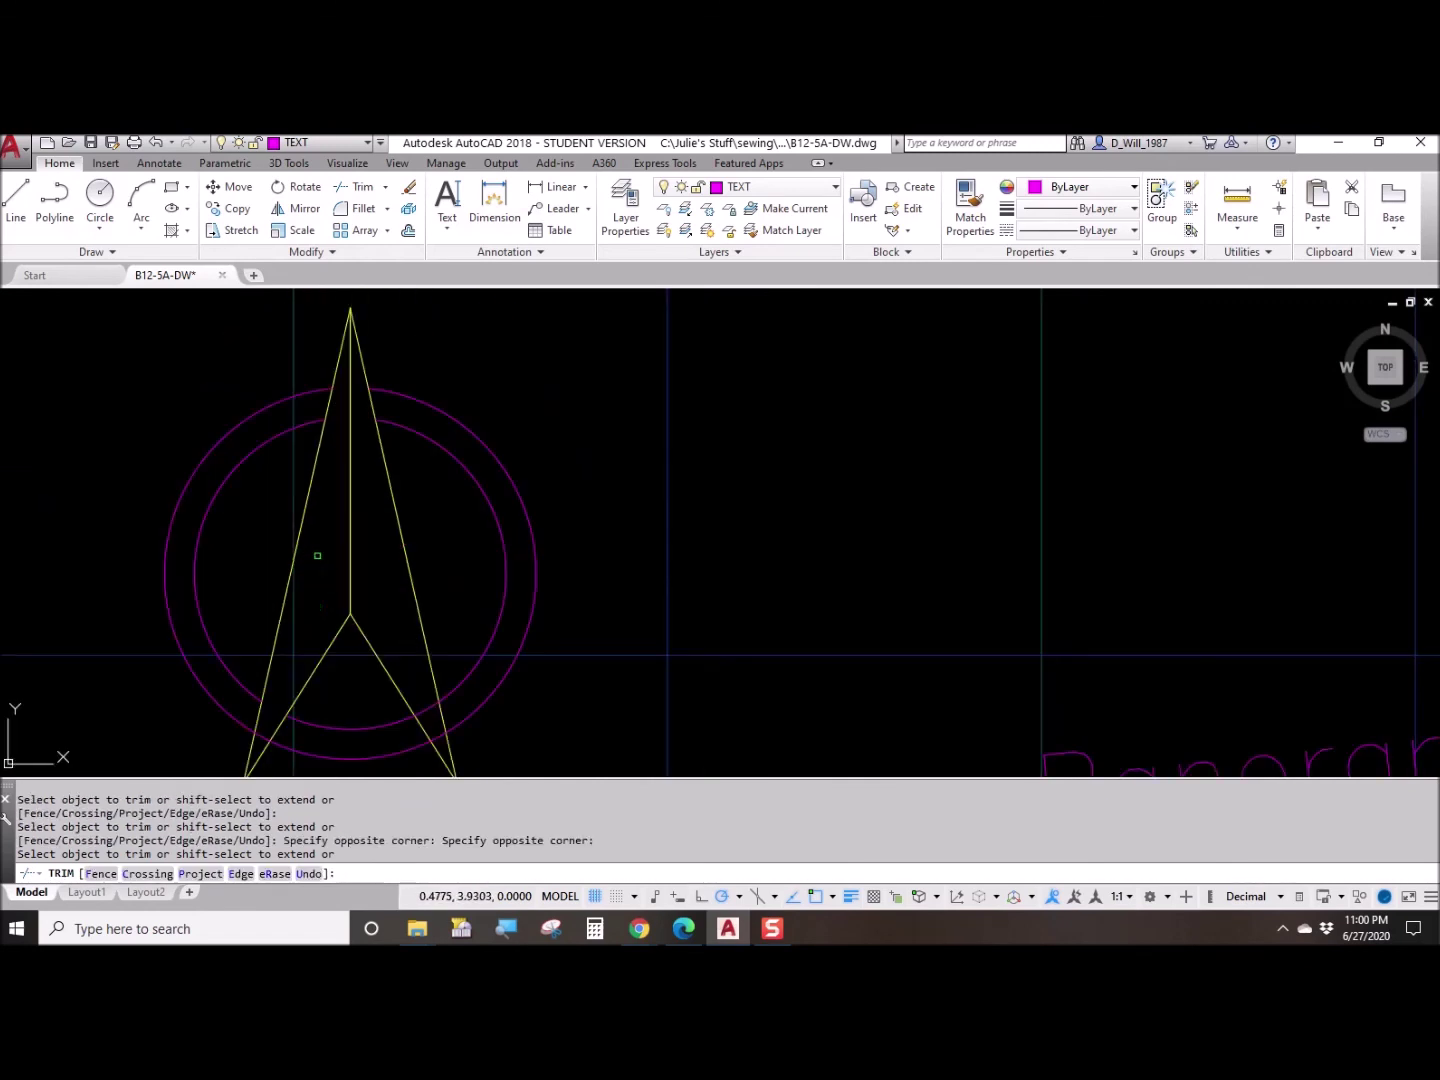
scroll(317, 612, up, 4)
scroll(269, 655, down, 2)
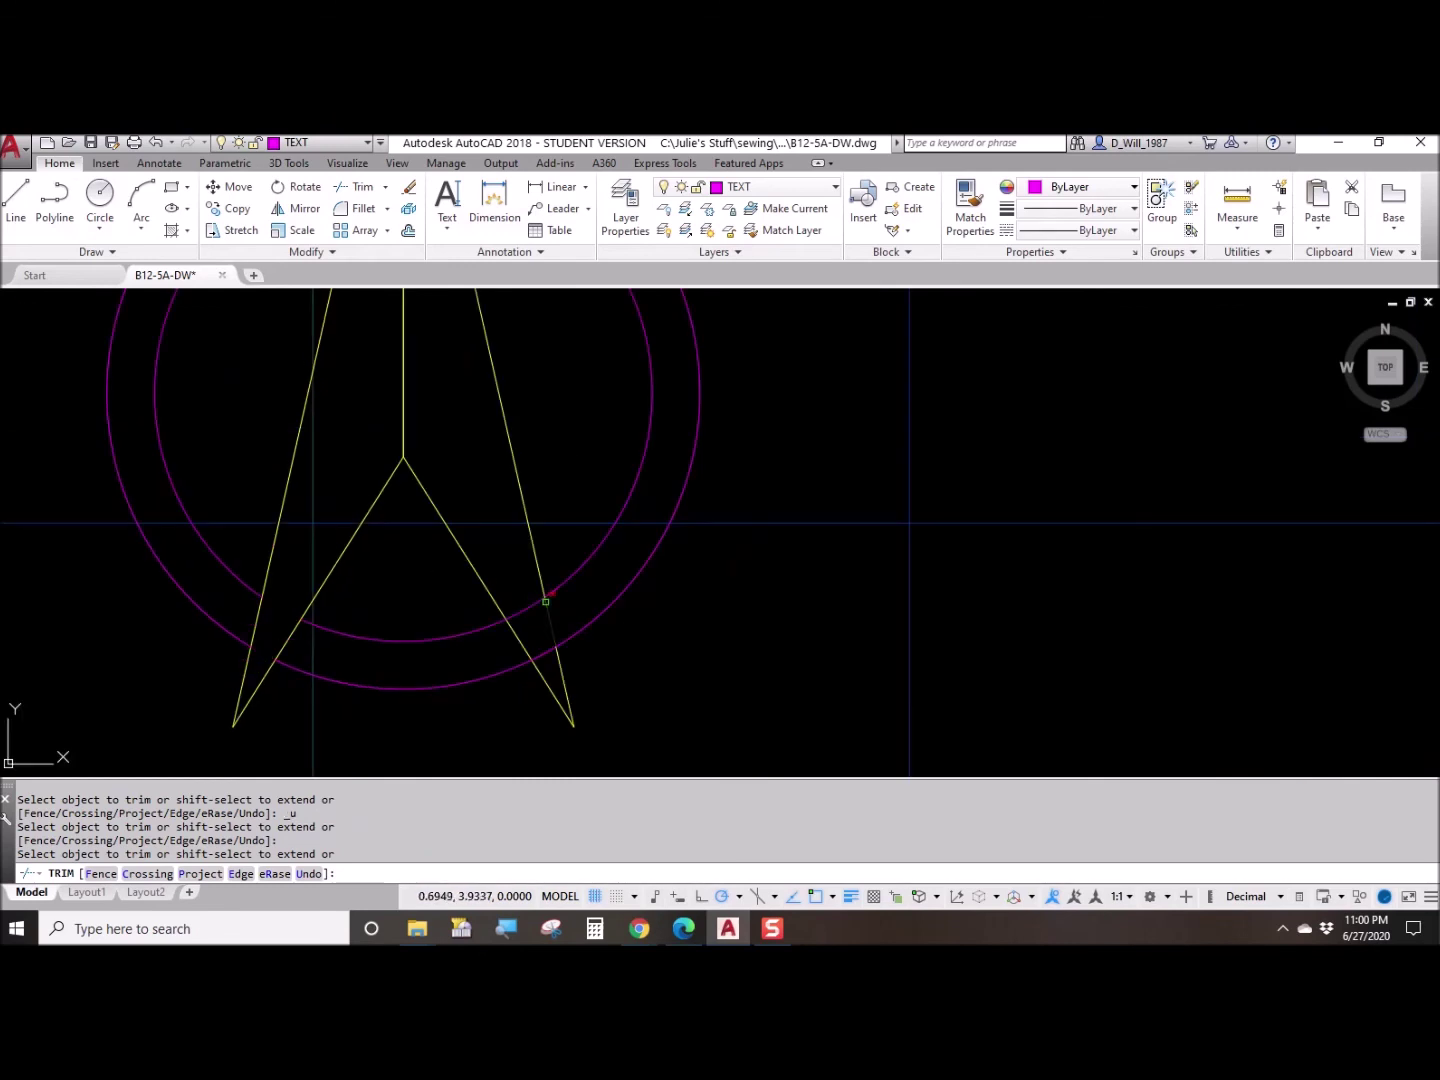
click(526, 634)
click(525, 572)
key(Escape)
scroll(511, 518, down, 5)
scroll(511, 518, down, 2)
- Move the whole compass, arrow and both circles, onto the MAP layer
click(499, 572)
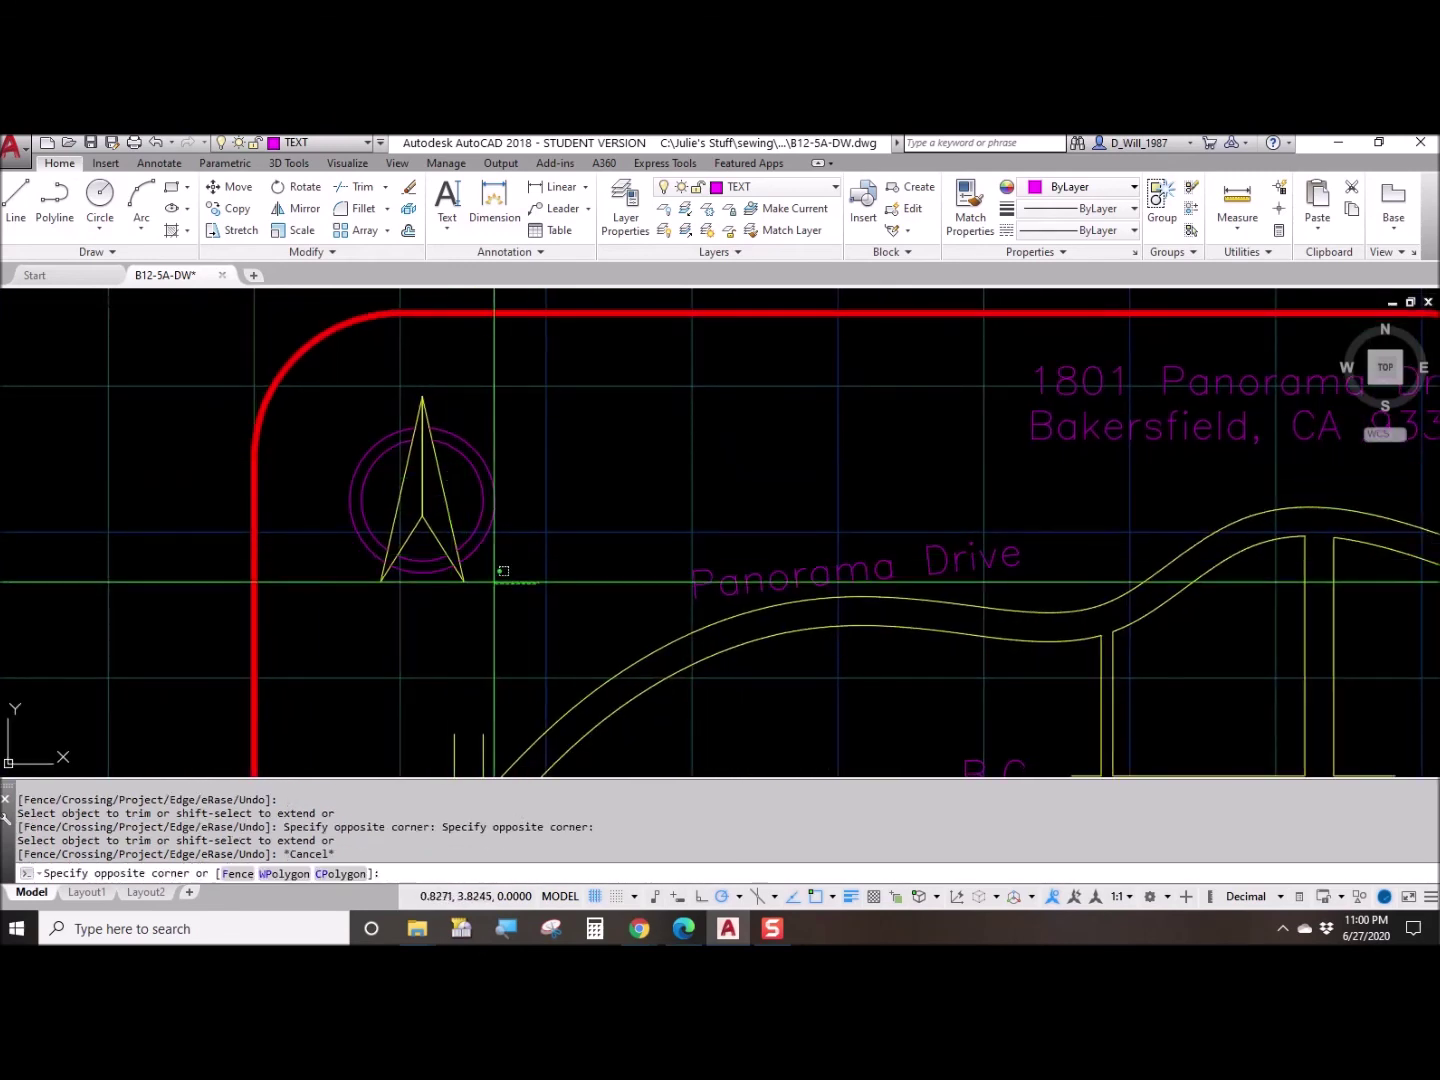
click(349, 389)
click(743, 275)
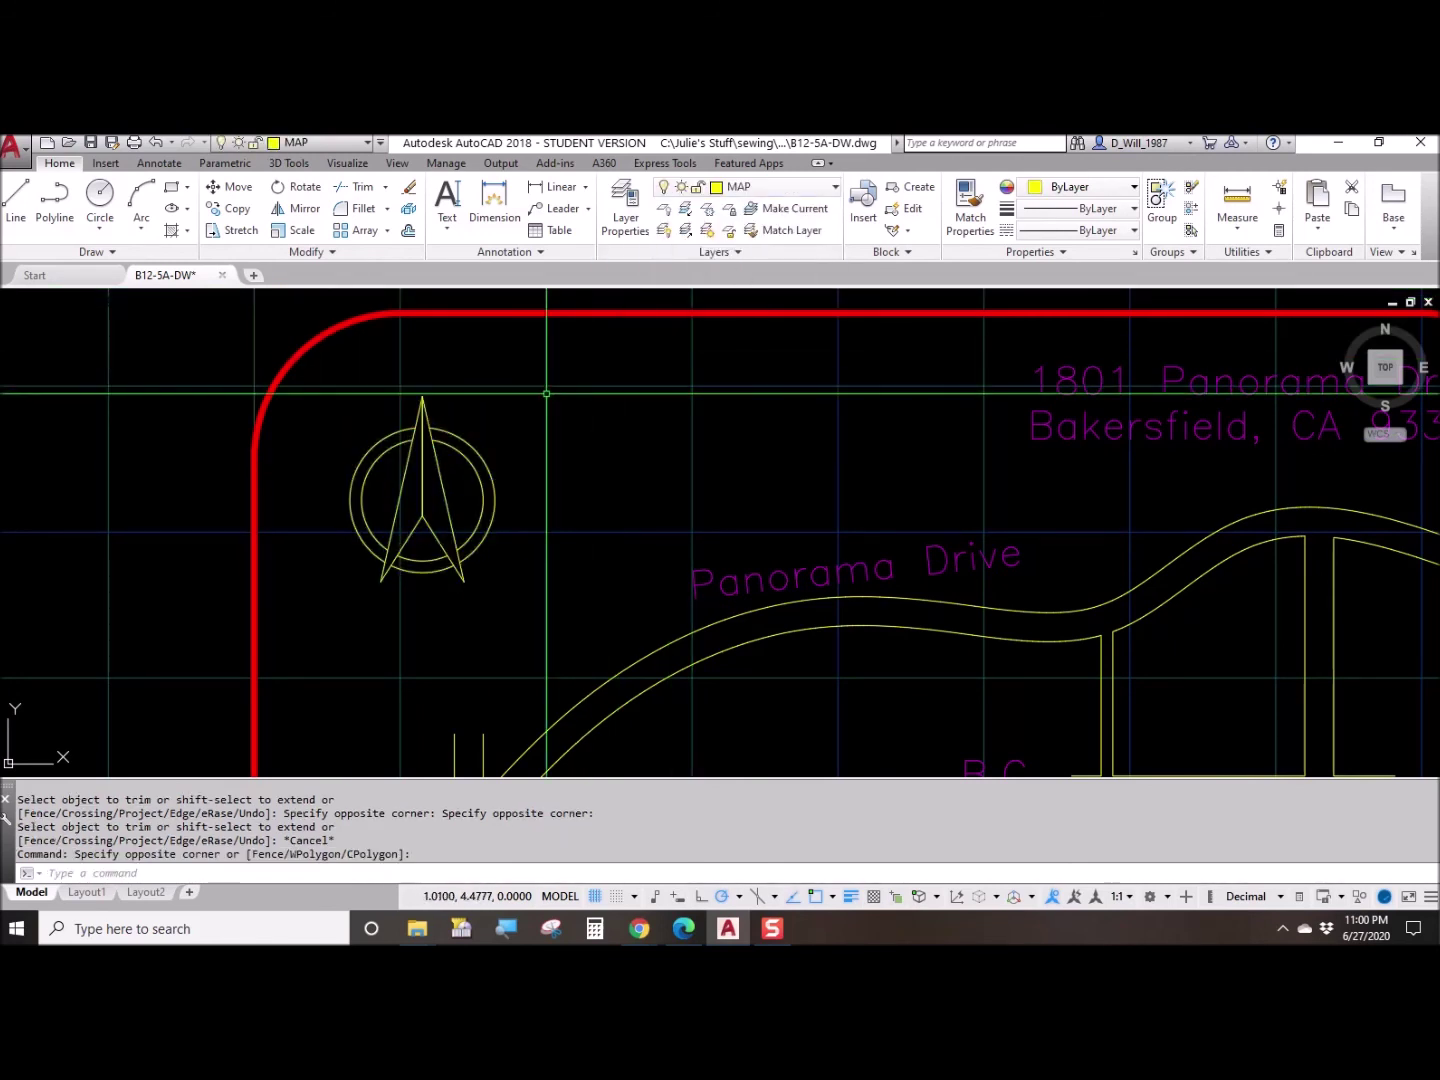
key(Escape)
key(Escape)
click(491, 252)
click(540, 274)
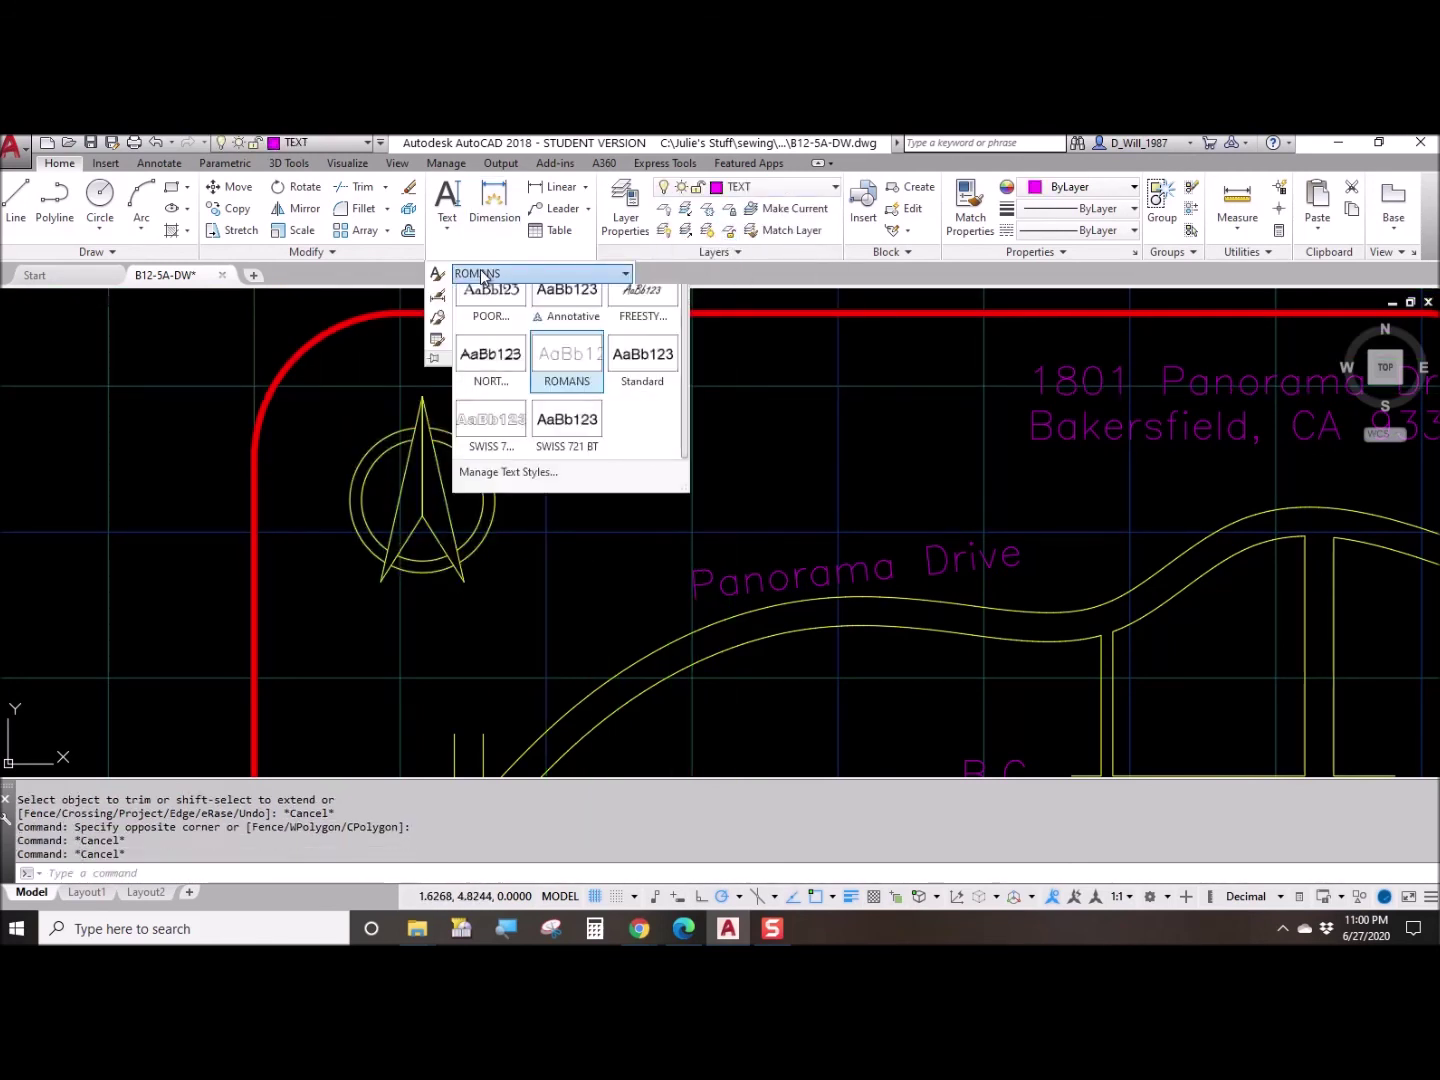
- Add a bottom-centre justified 'N' in NORTH ARROW text style at the arrow tip
click(511, 398)
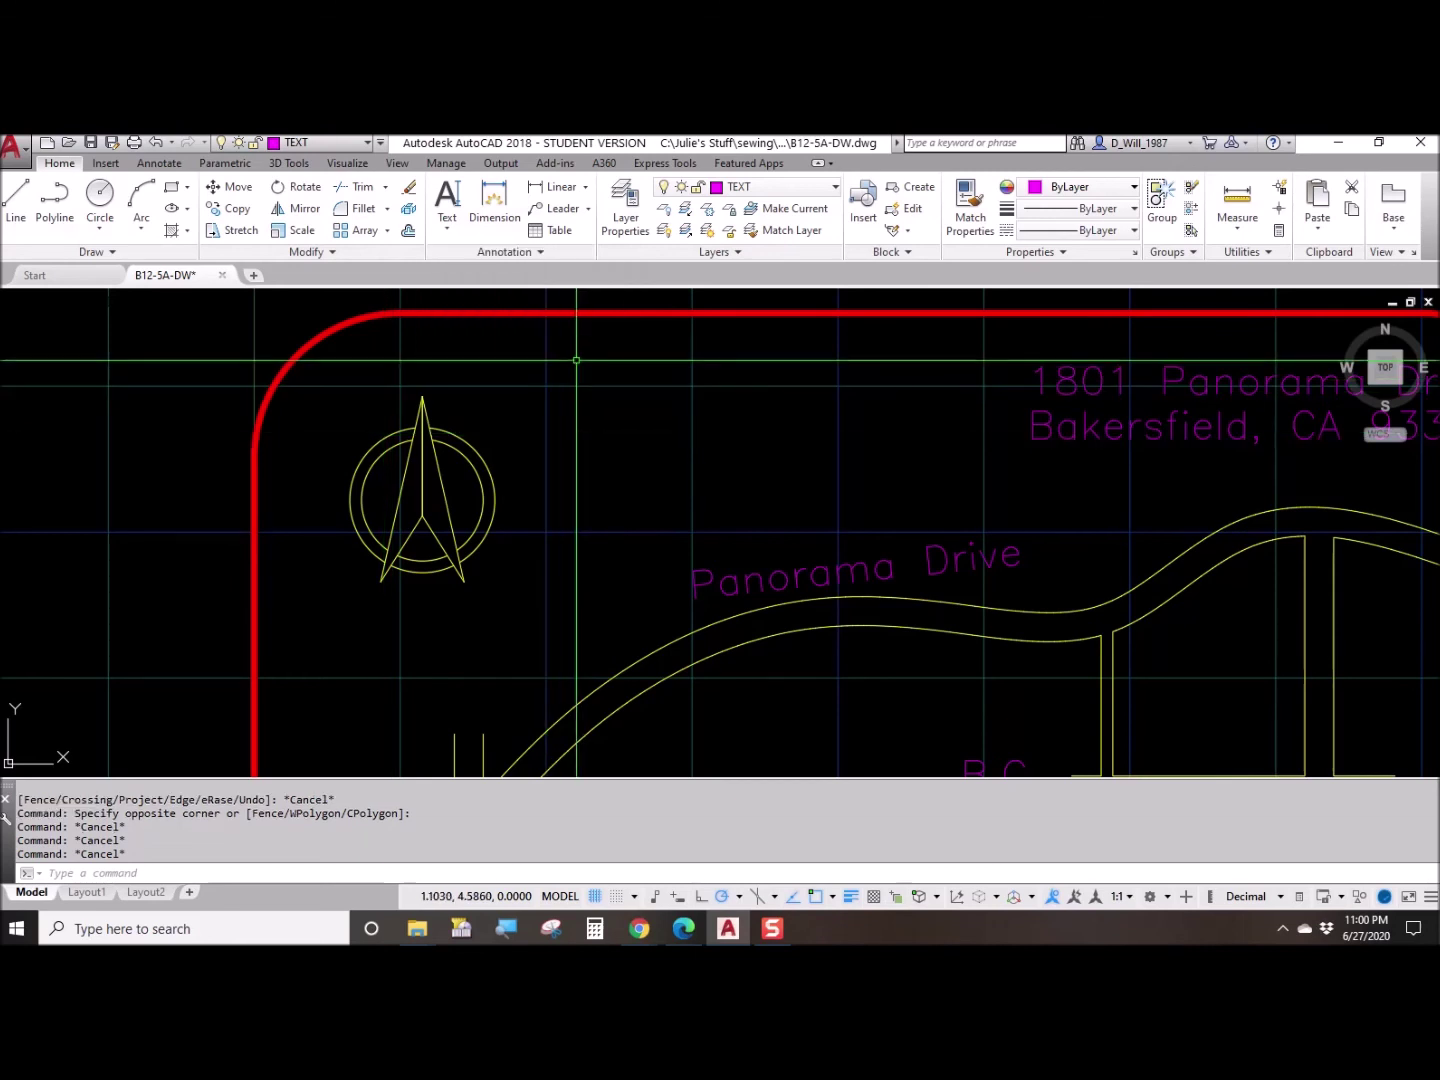
click(481, 294)
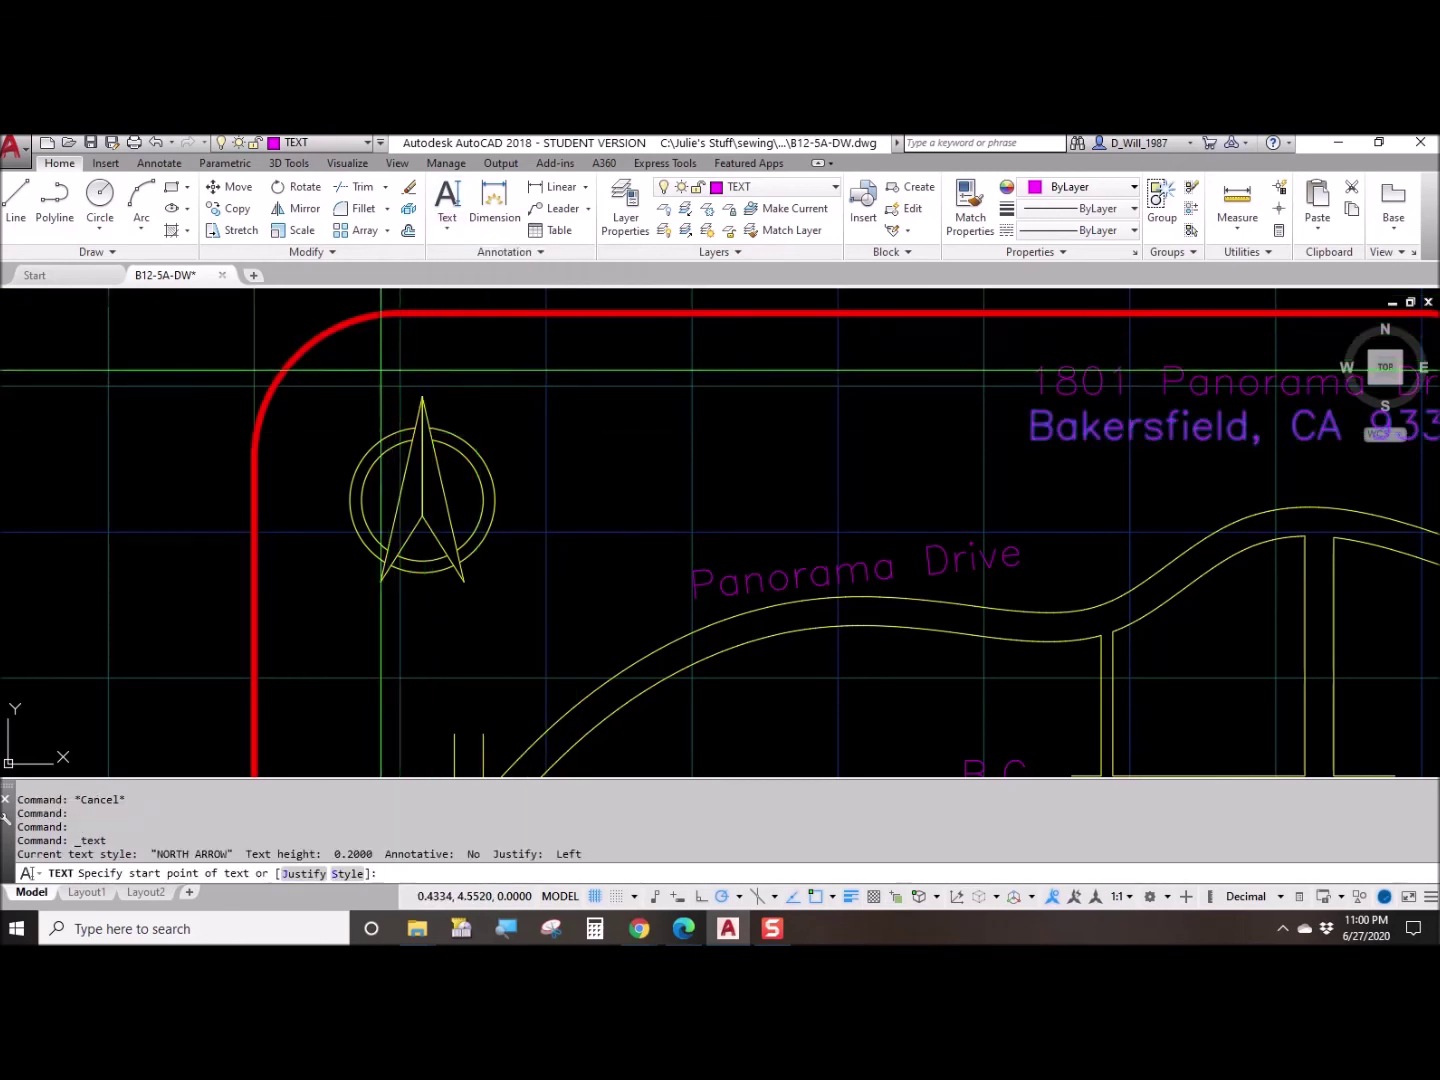
click(305, 873)
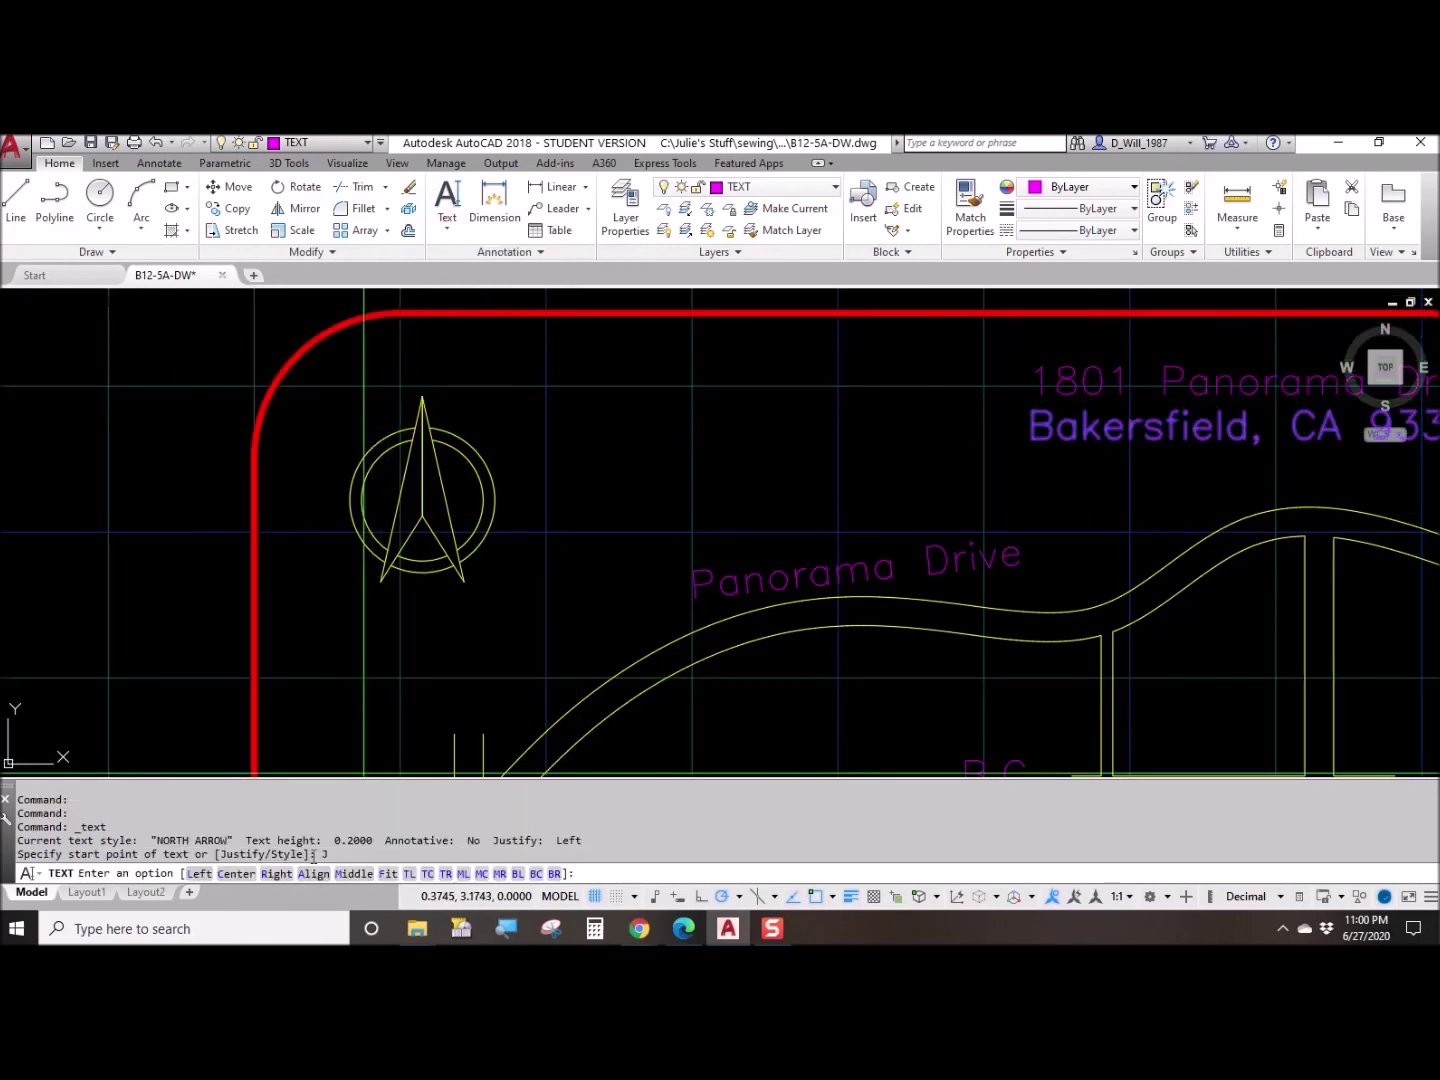
click(535, 873)
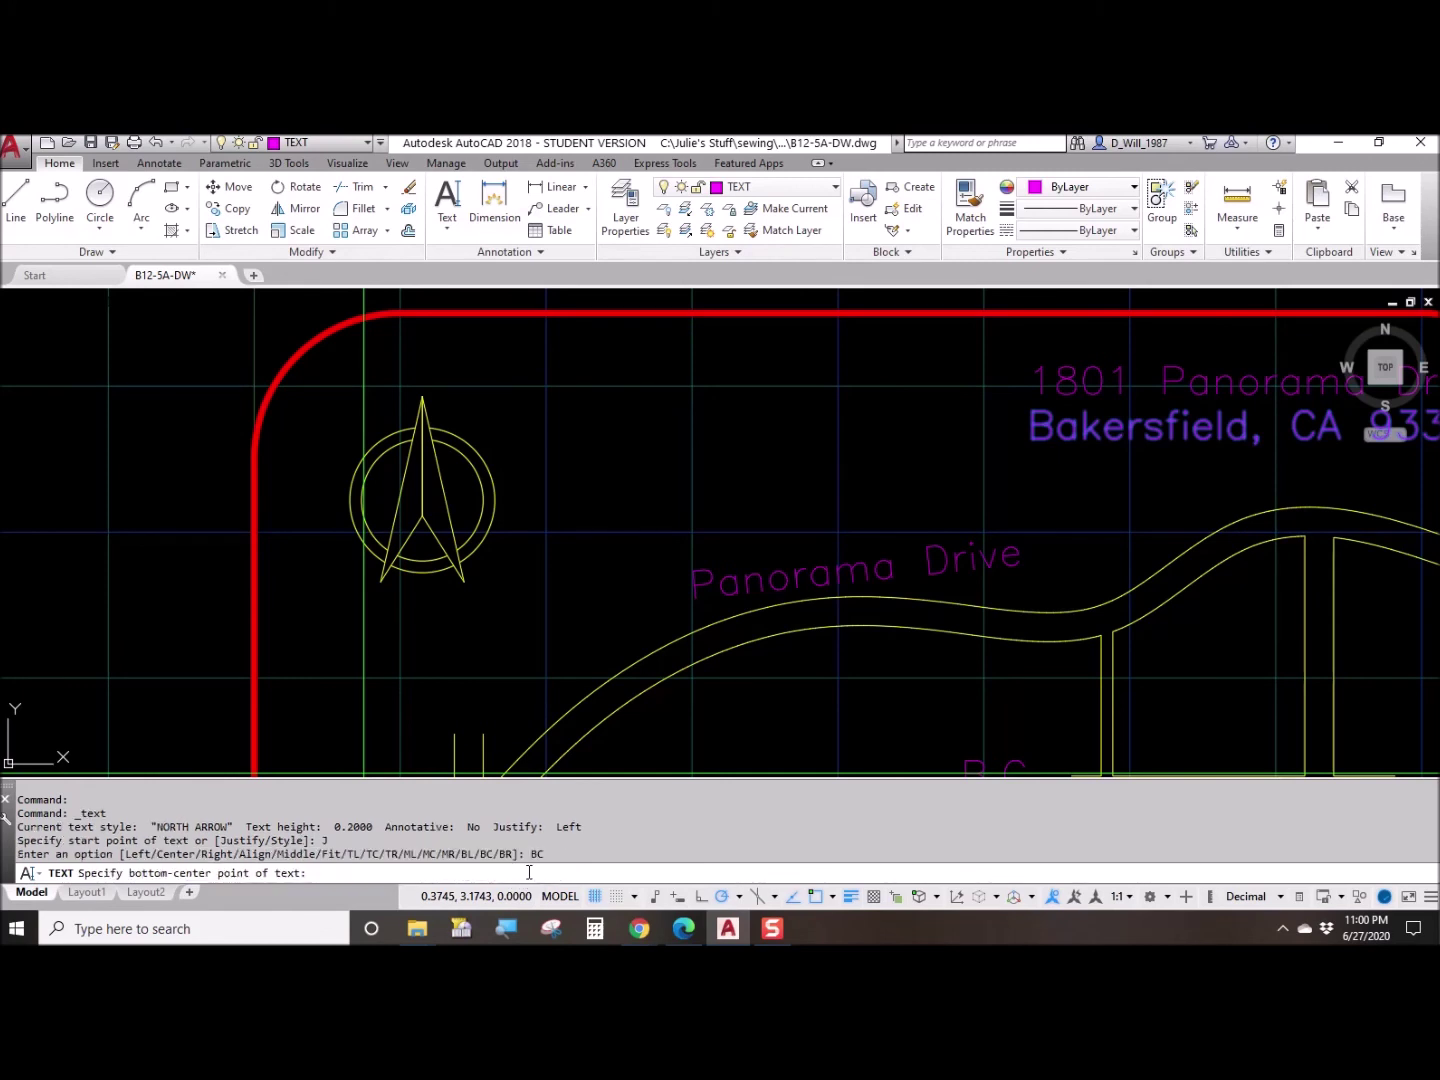
click(422, 397)
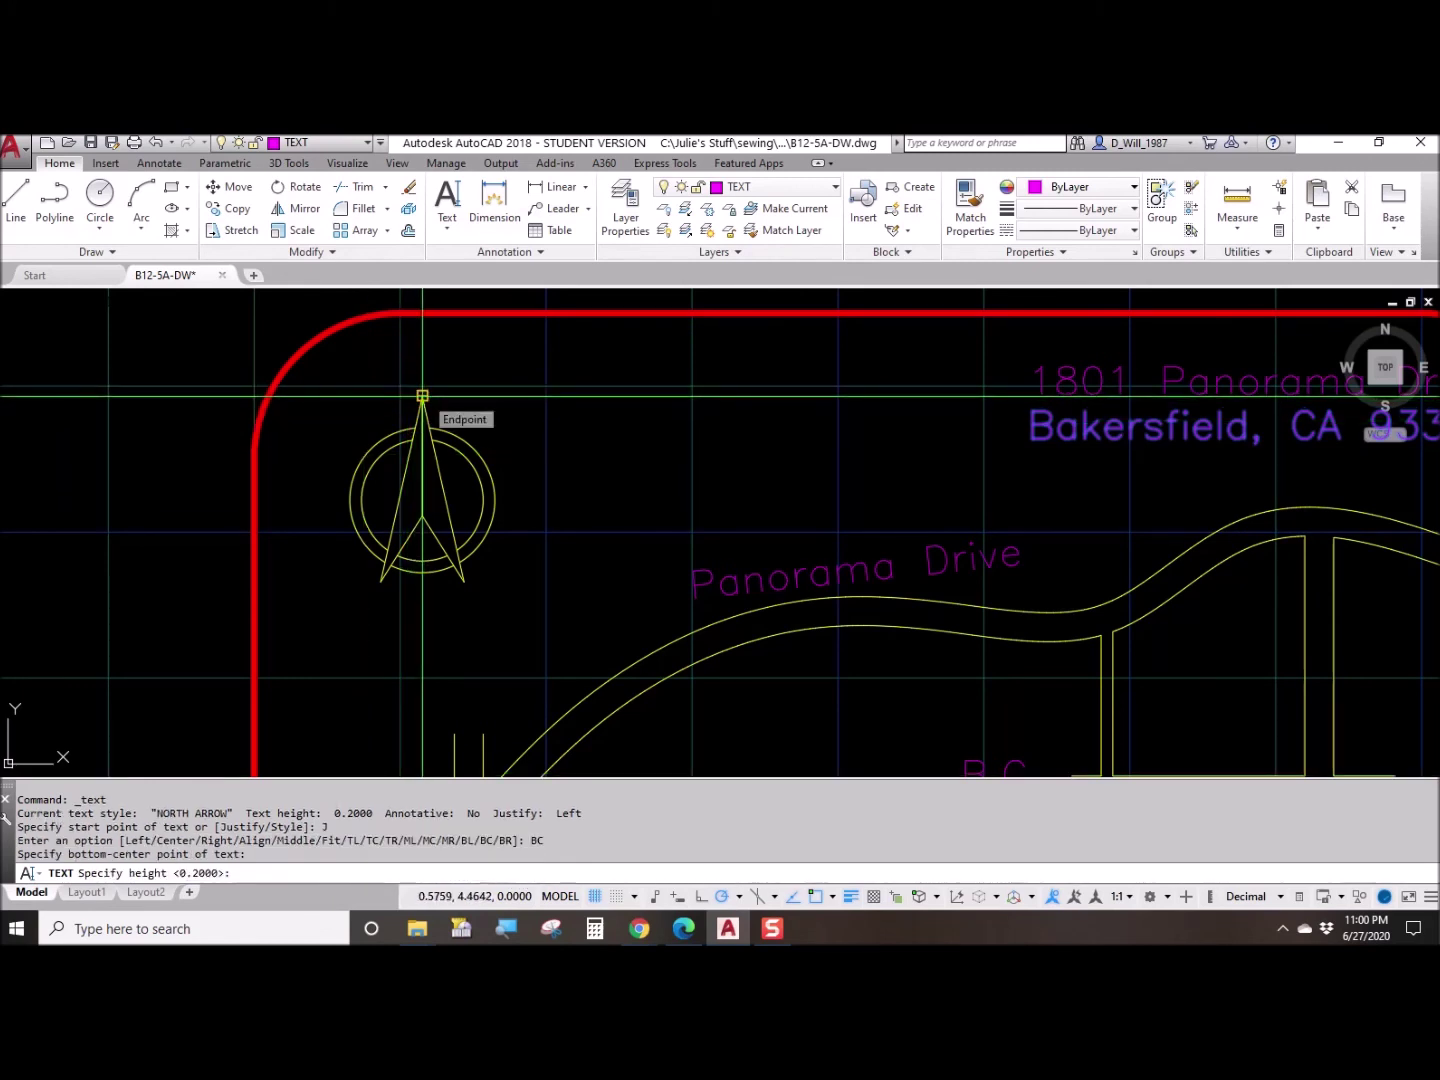
key(Return)
key(Return)
text(N)
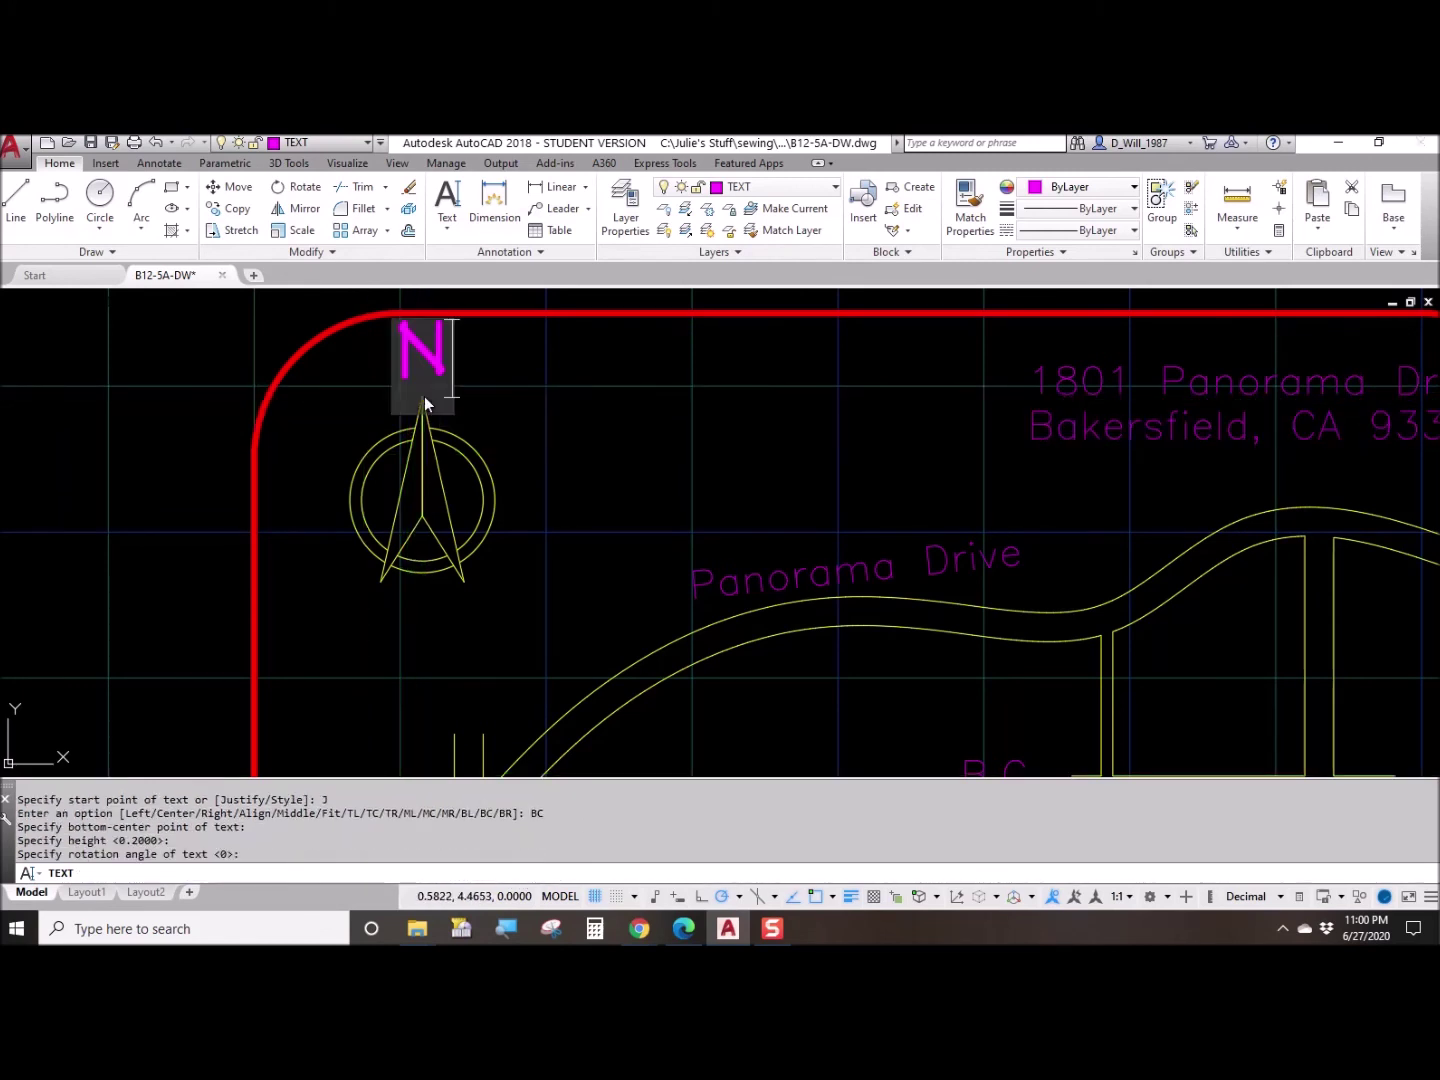
key(Return)
key(Return)
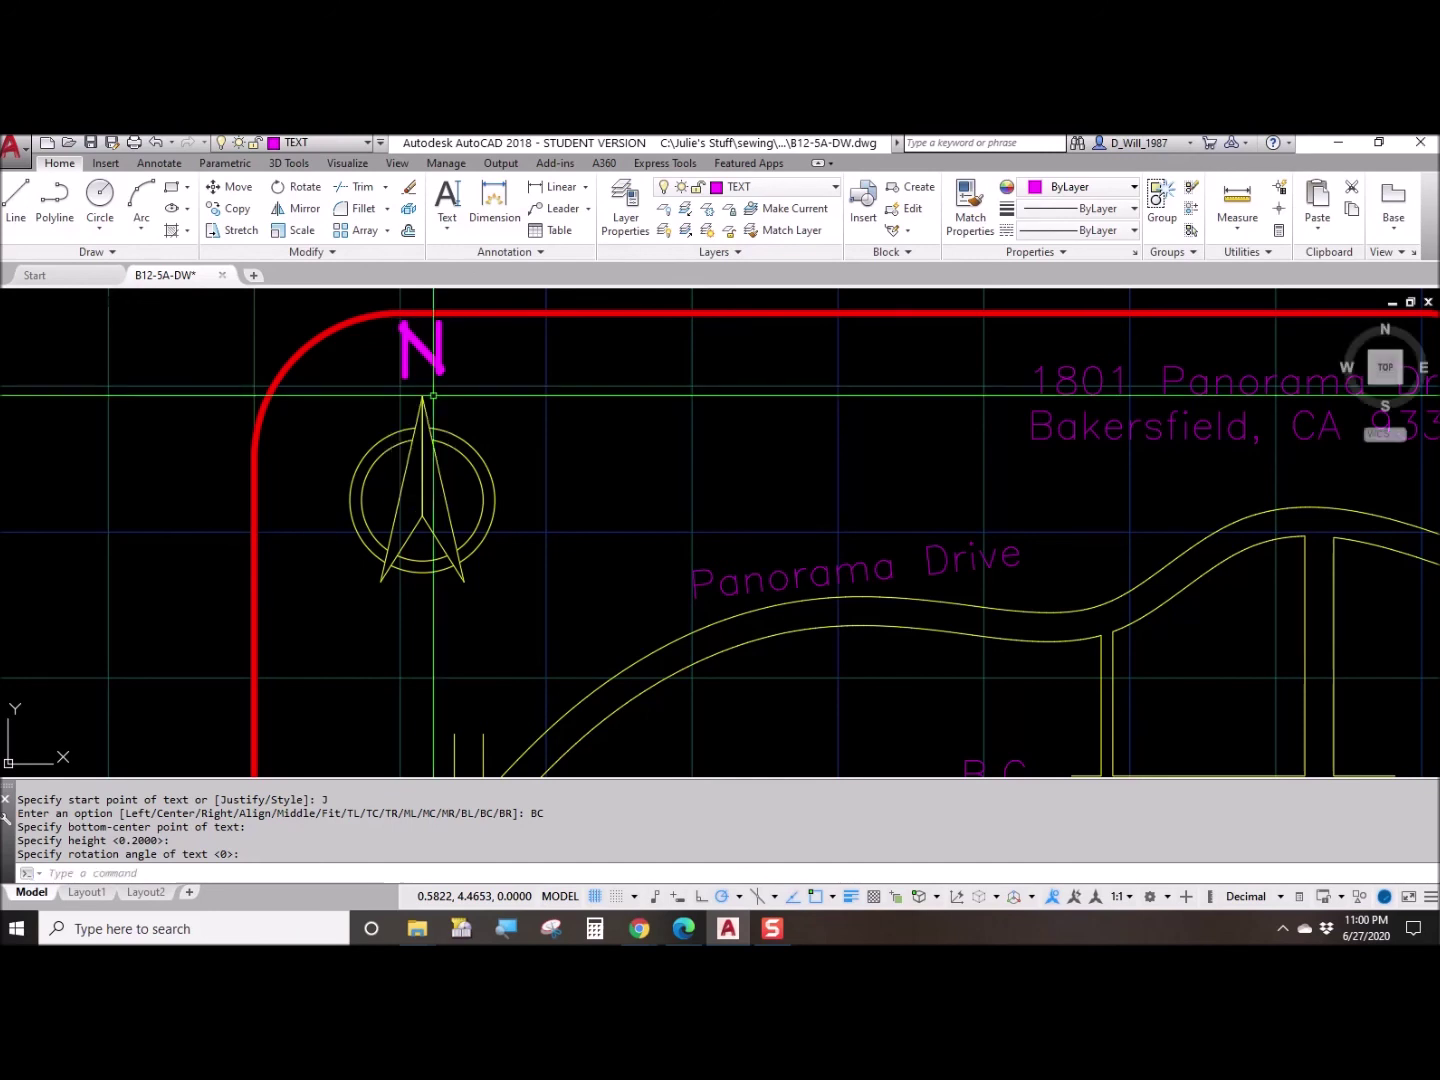
- Check the N label's position, leave it unmoved, and save the drawing
click(400, 410)
scroll(391, 440, up, 2)
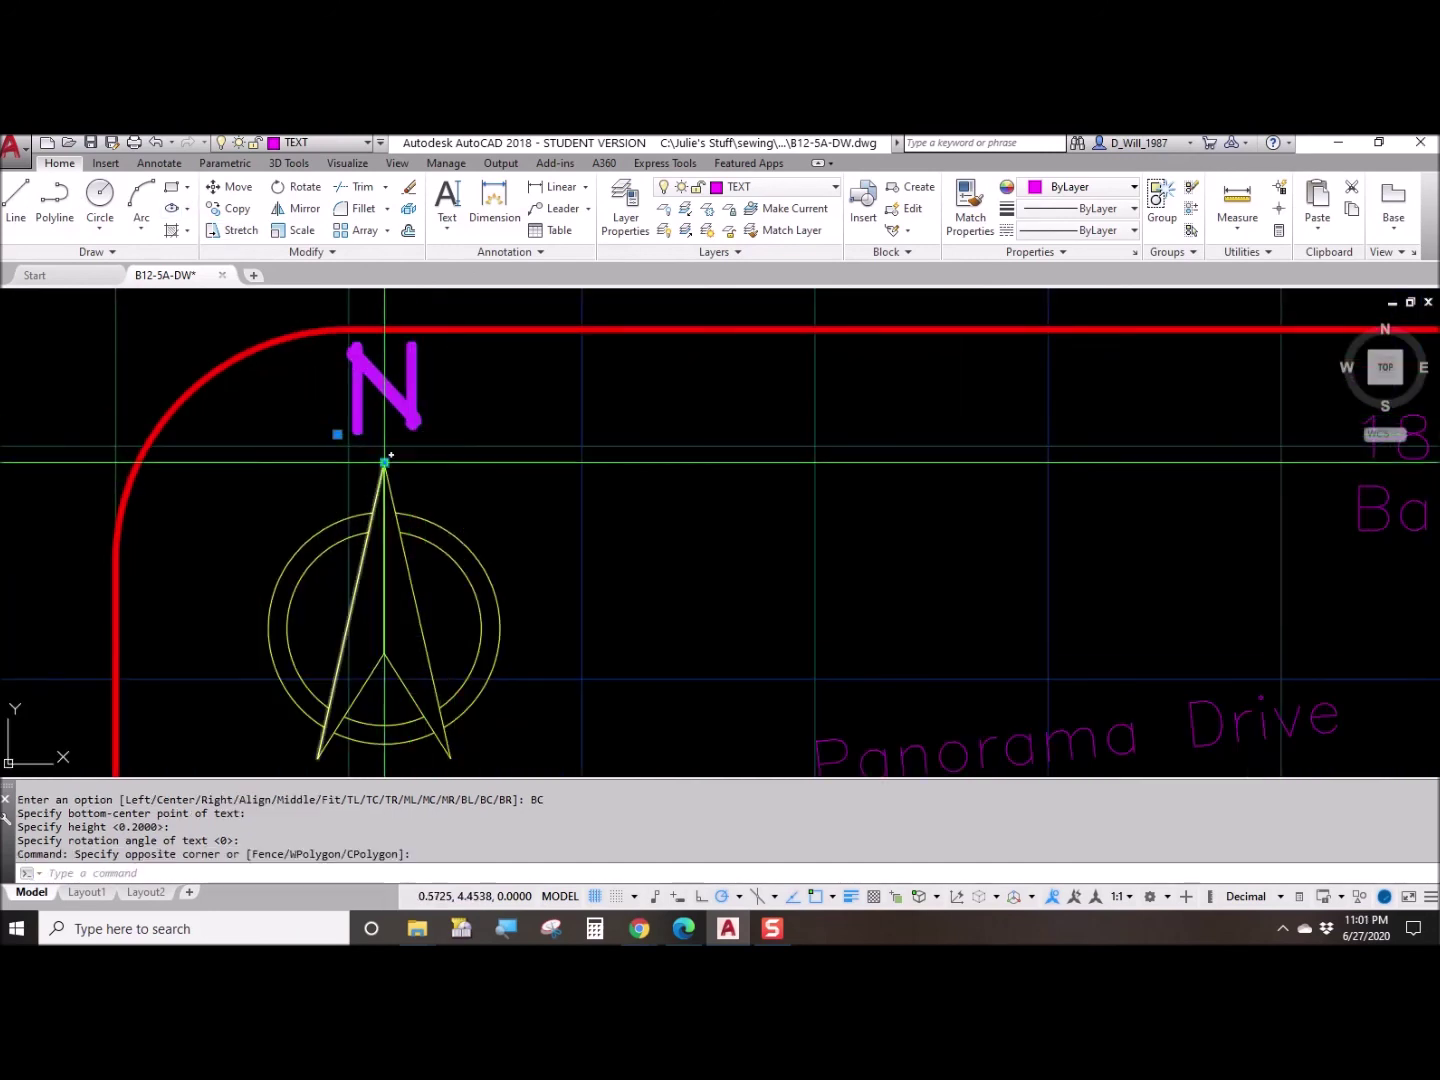
click(384, 463)
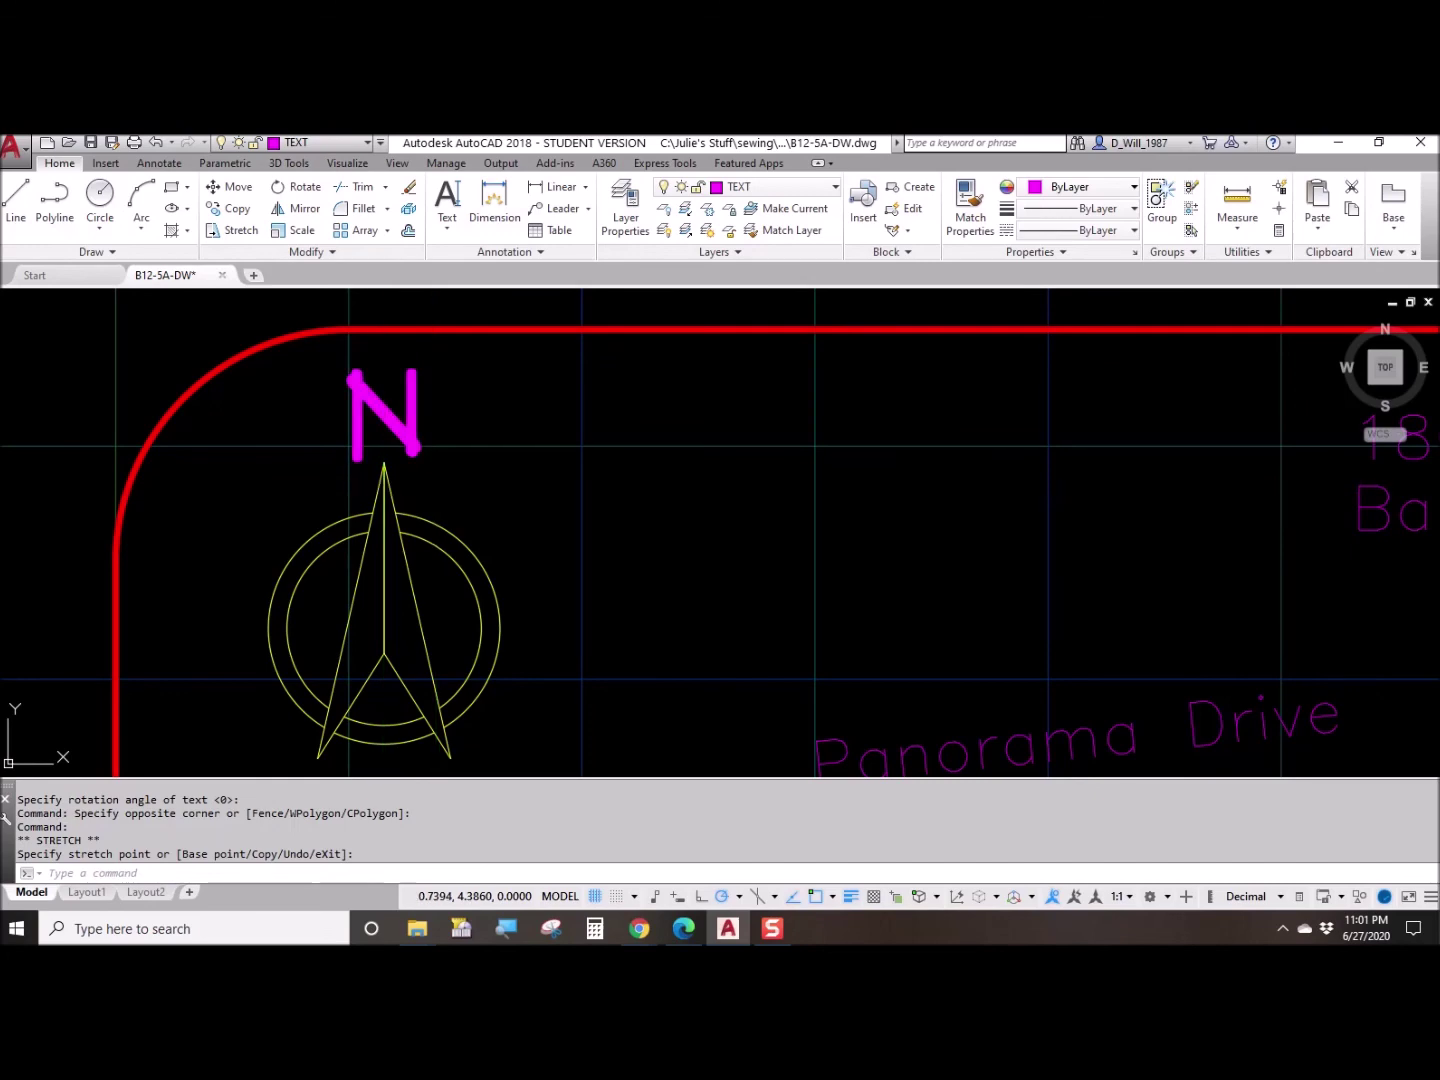
key(Escape)
scroll(275, 340, down, 5)
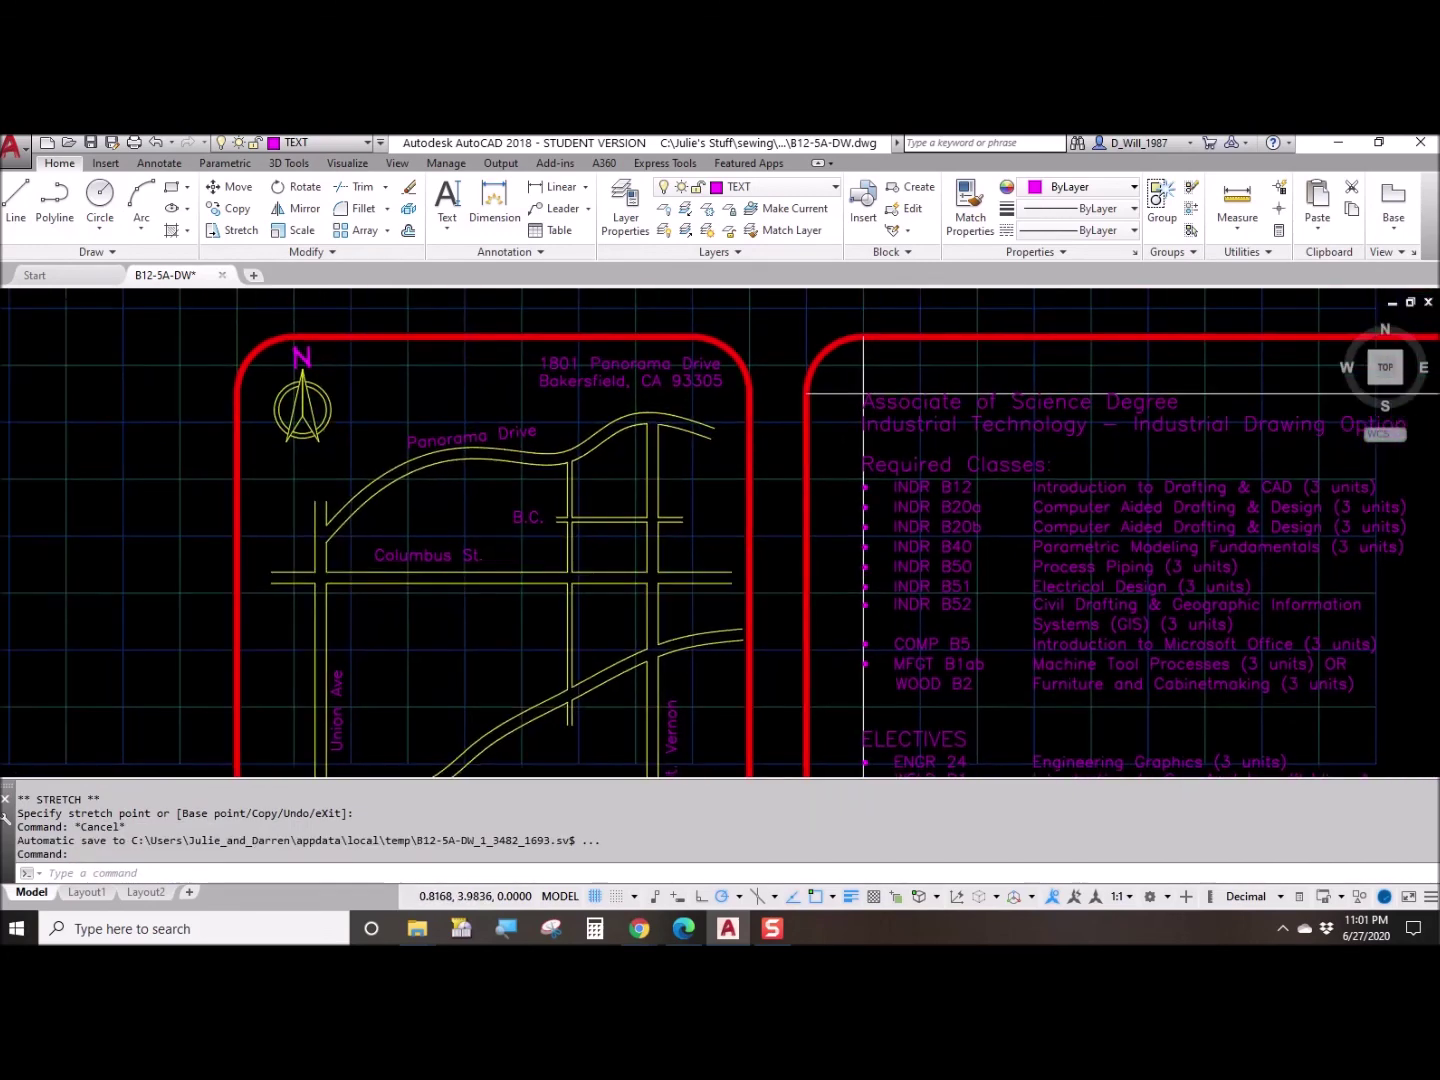
click(107, 148)
scroll(600, 499, down, 2)
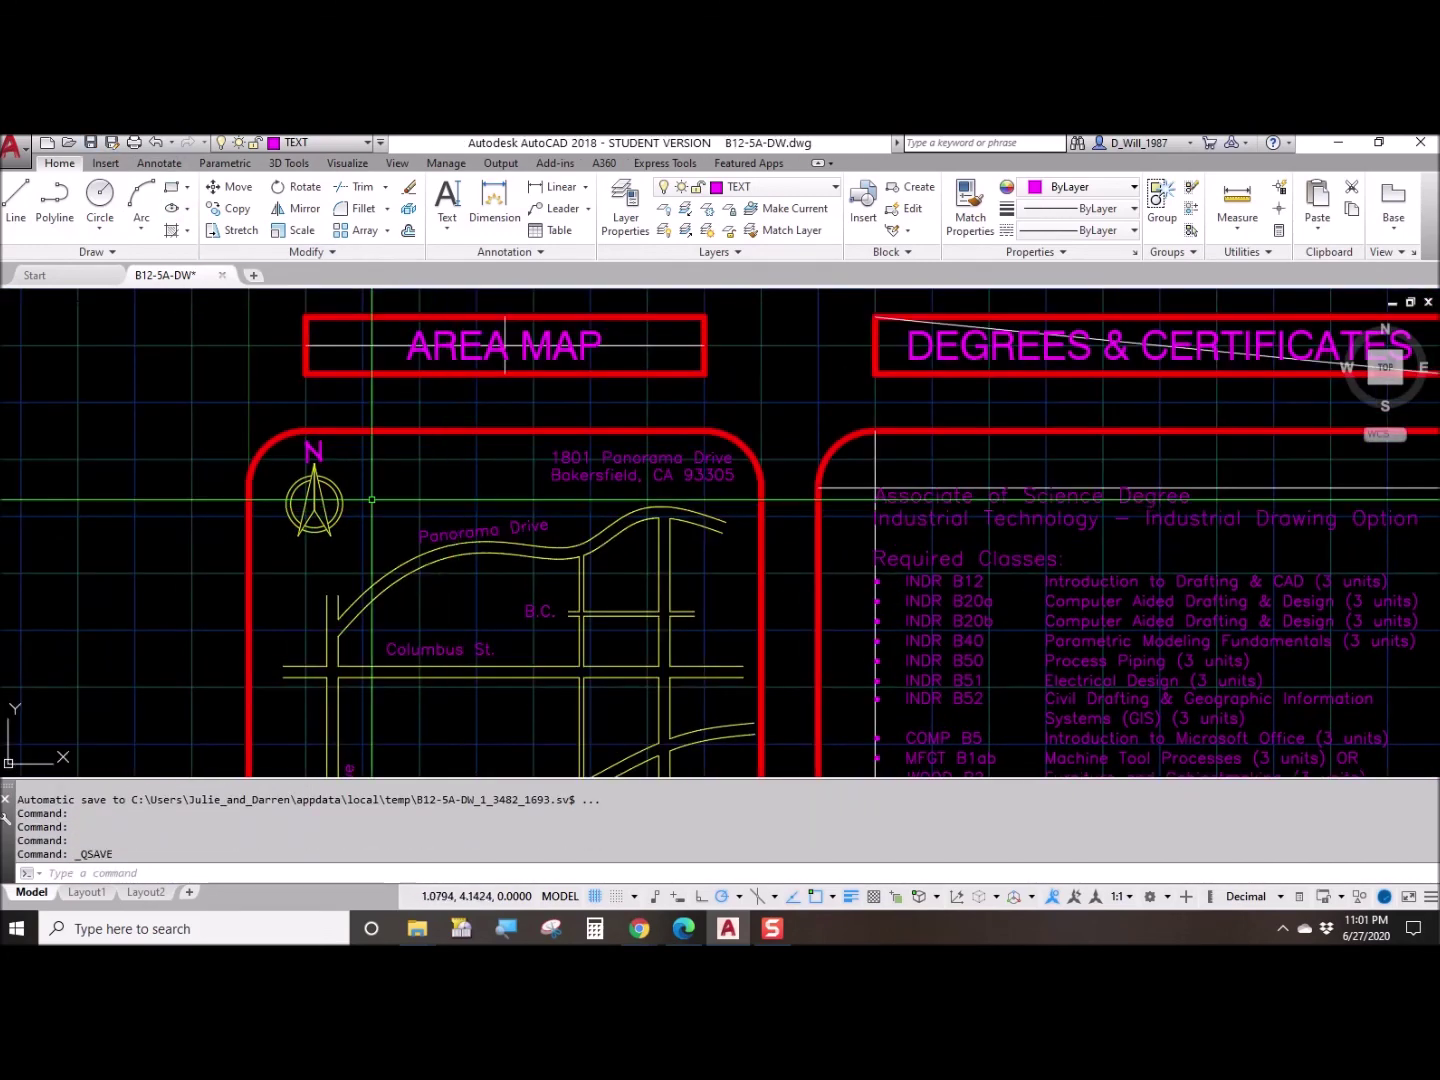
scroll(600, 500, up, 4)
click(793, 190)
- Make HATCH the current layer and hatch the north arrow's left half
click(766, 257)
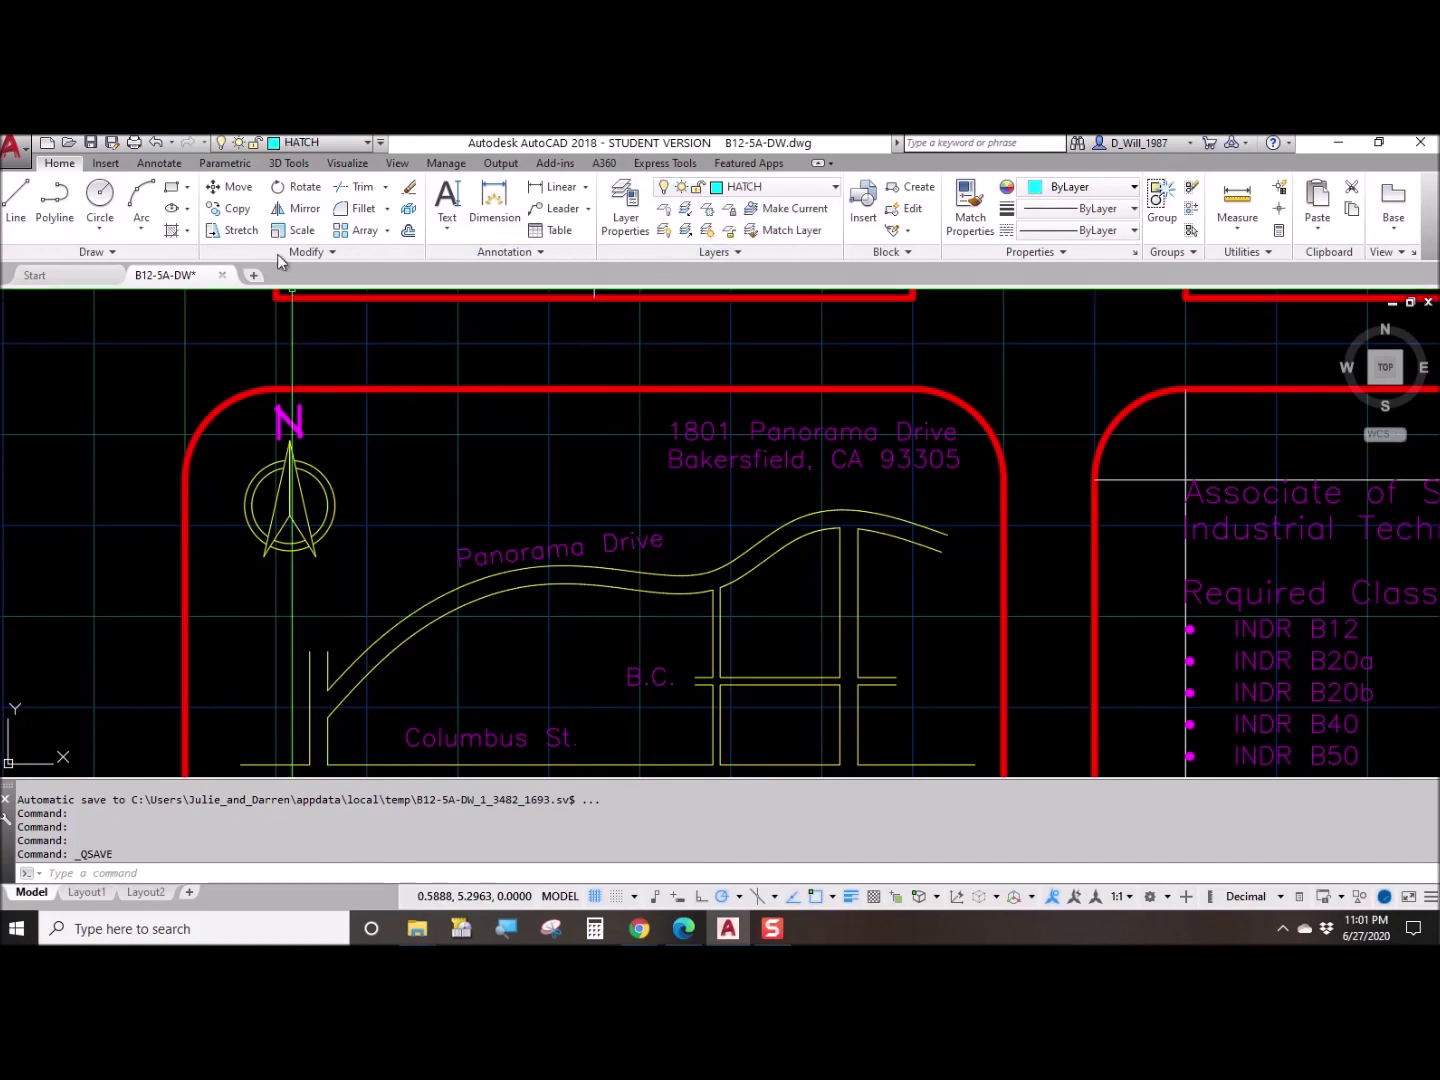
click(173, 243)
scroll(266, 505, up, 2)
scroll(265, 506, up, 2)
scroll(266, 505, up, 1)
click(317, 491)
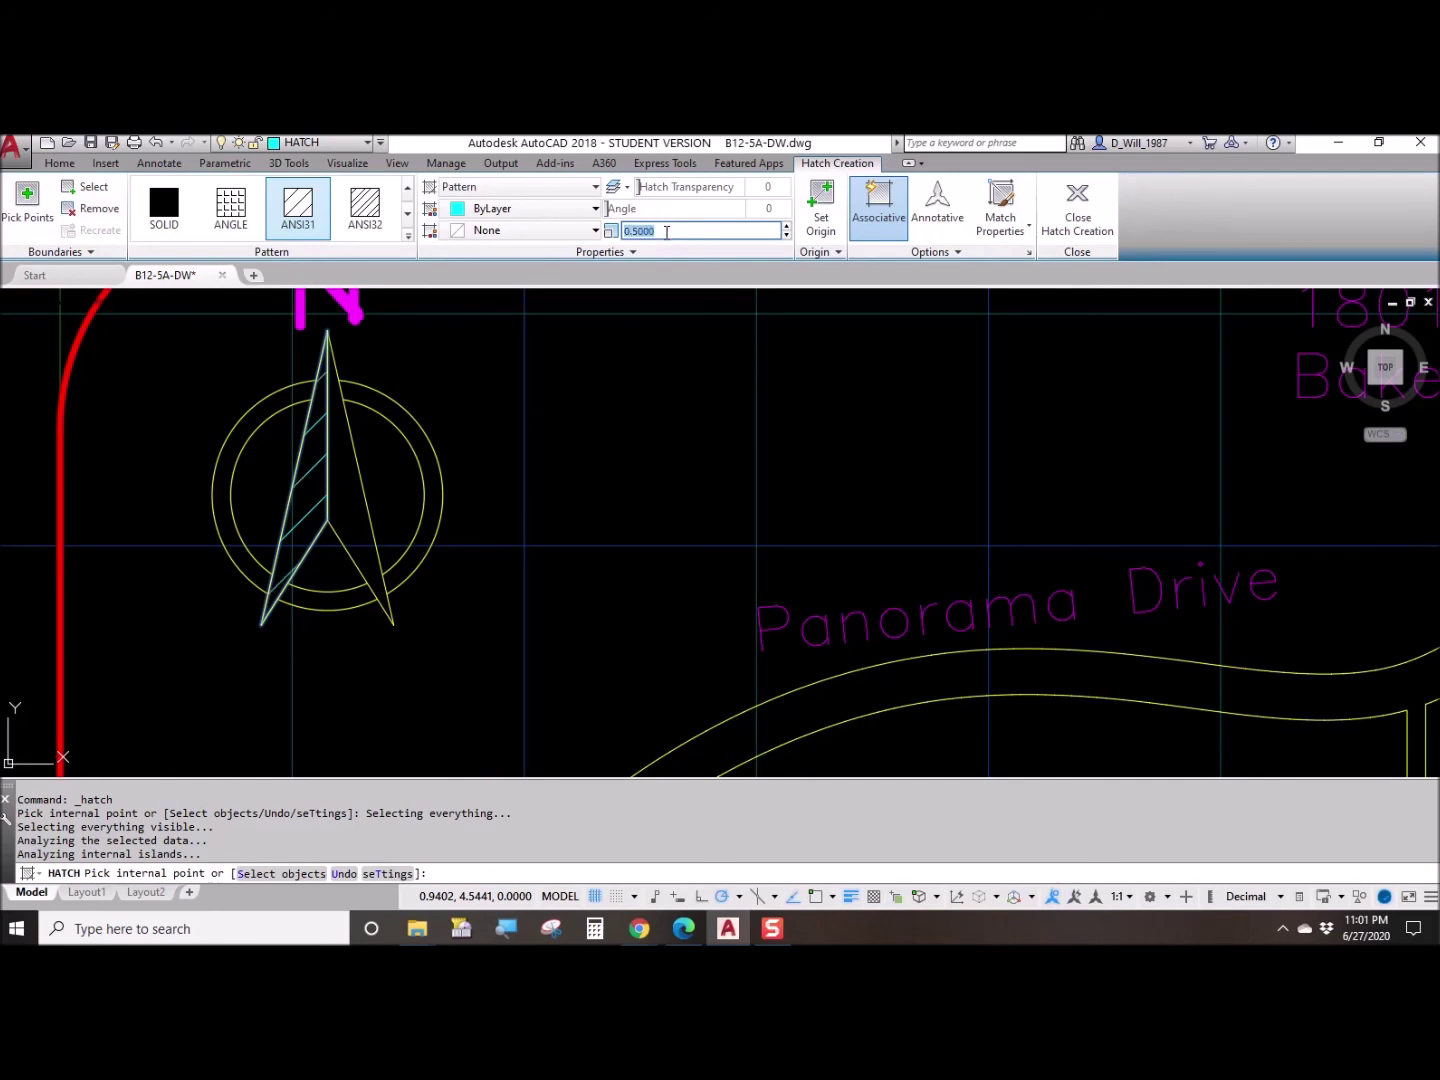
key(Escape)
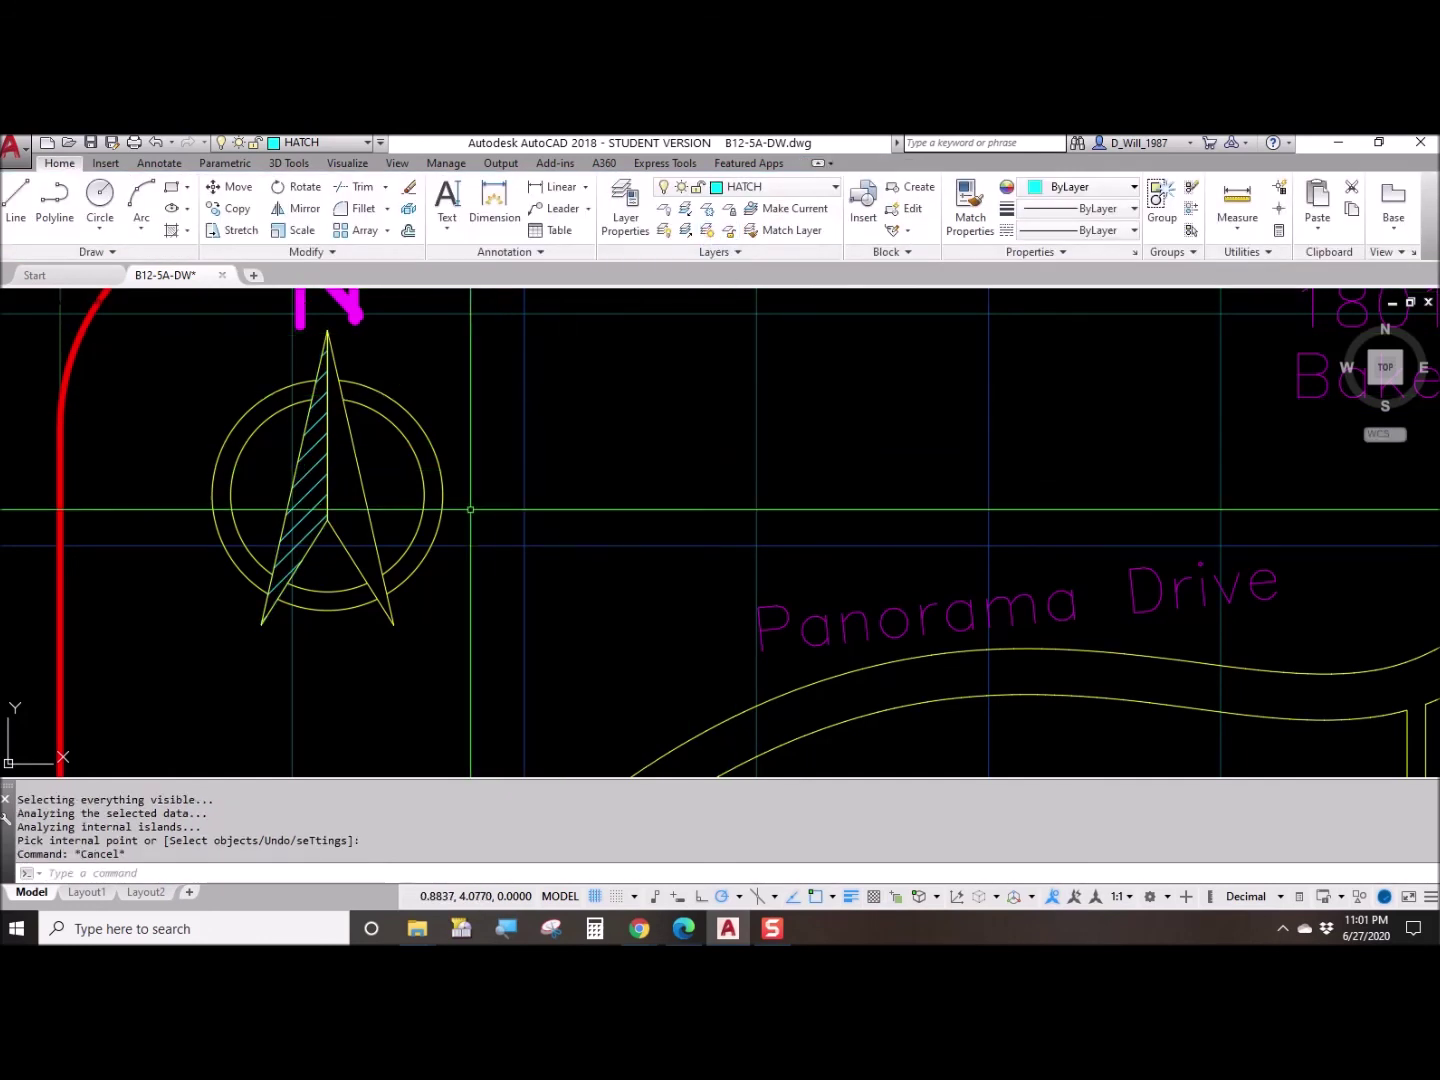
- Hatch the north arrow's right half at a 180° angle
key(Return)
click(355, 490)
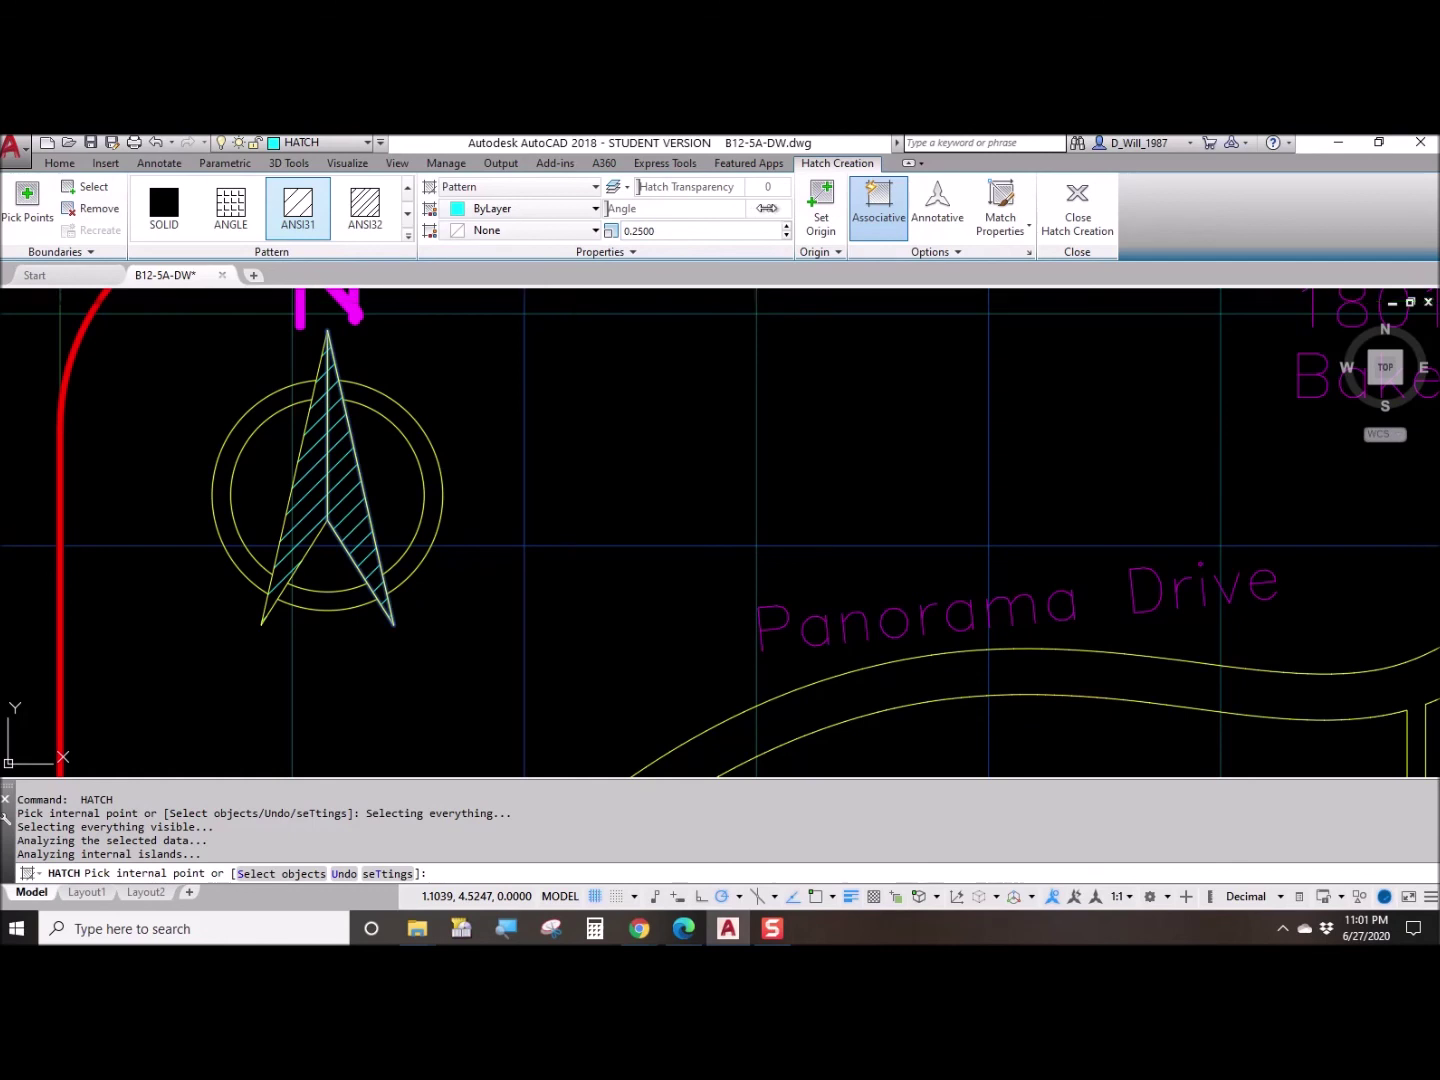
text(180)
key(Return)
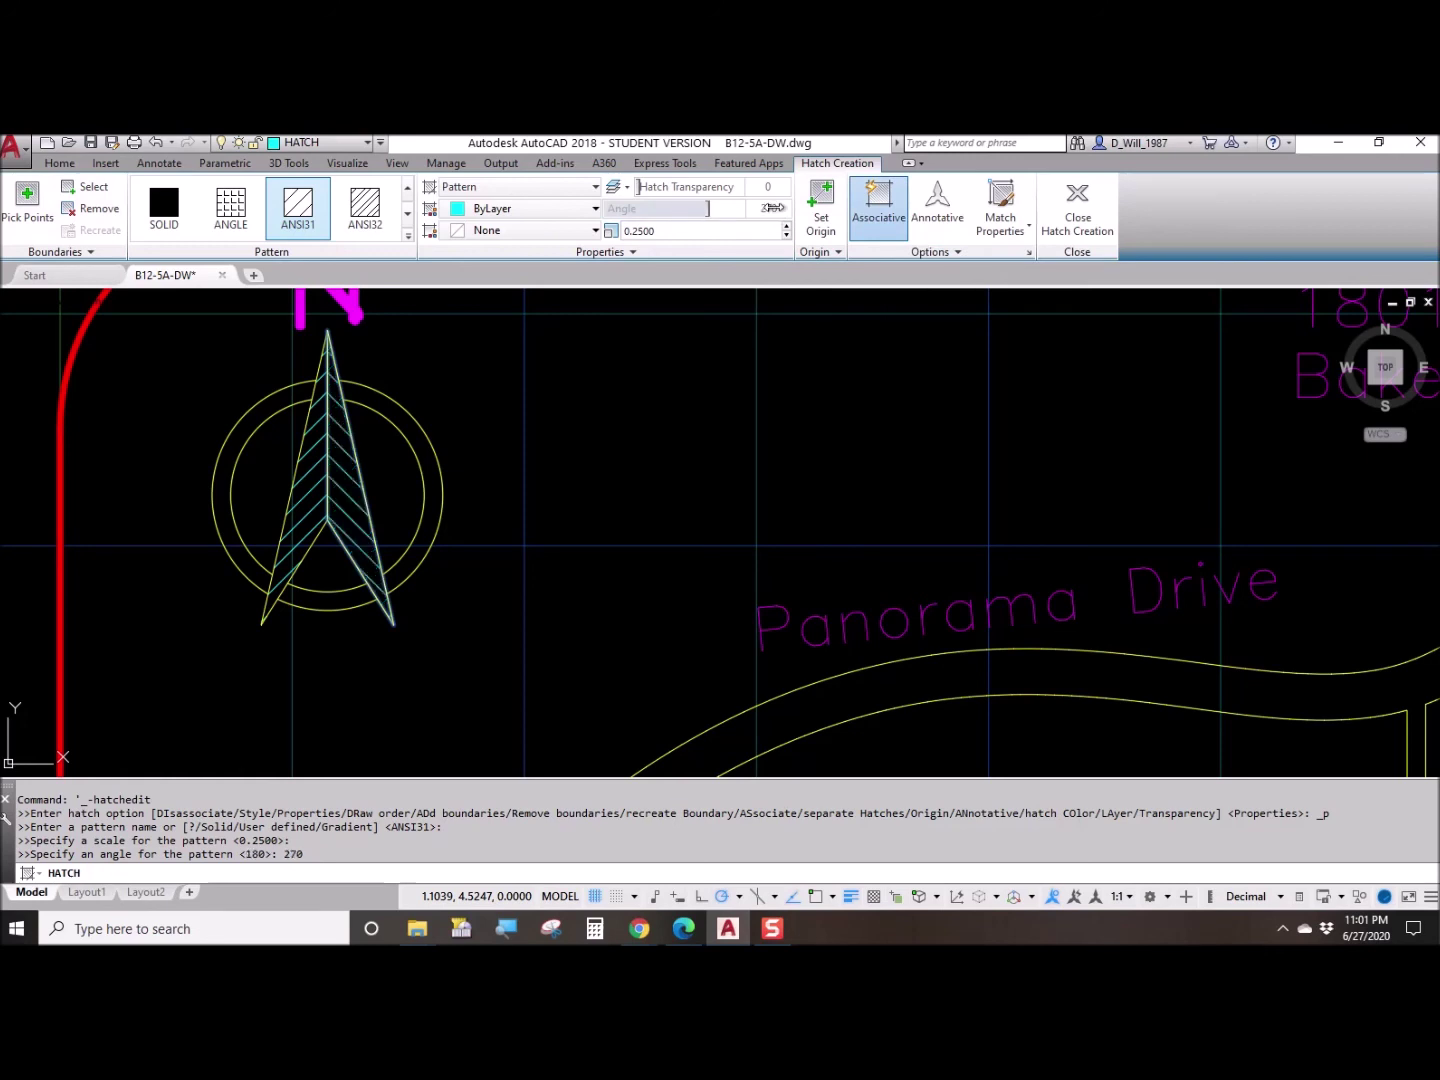
key(Return)
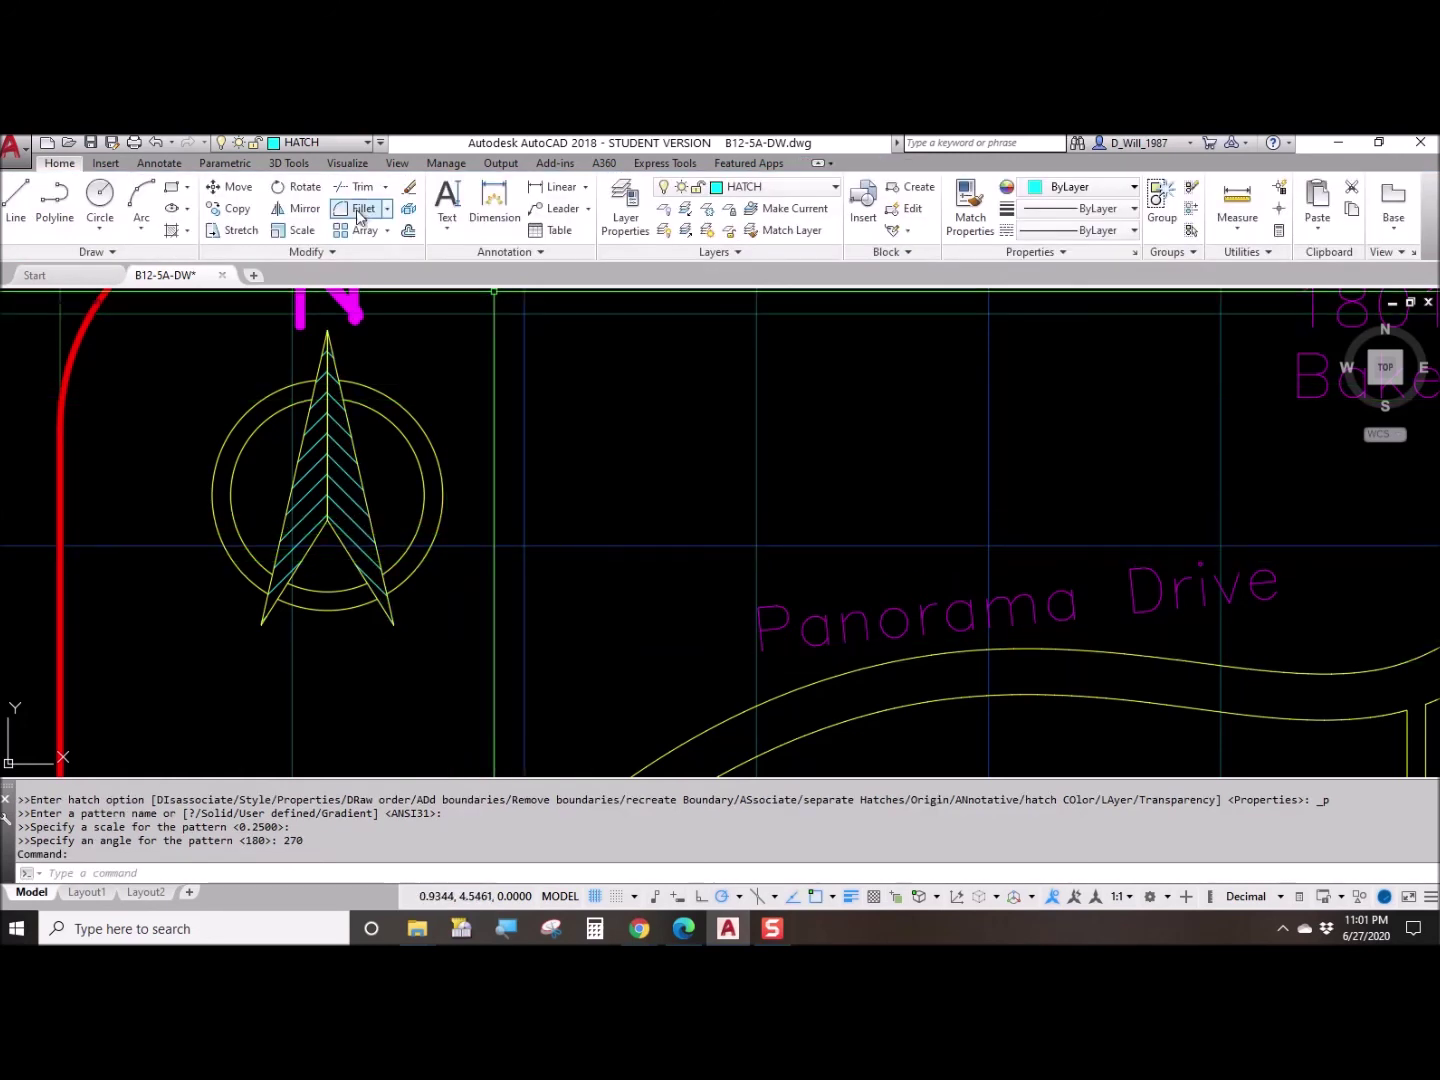
click(170, 233)
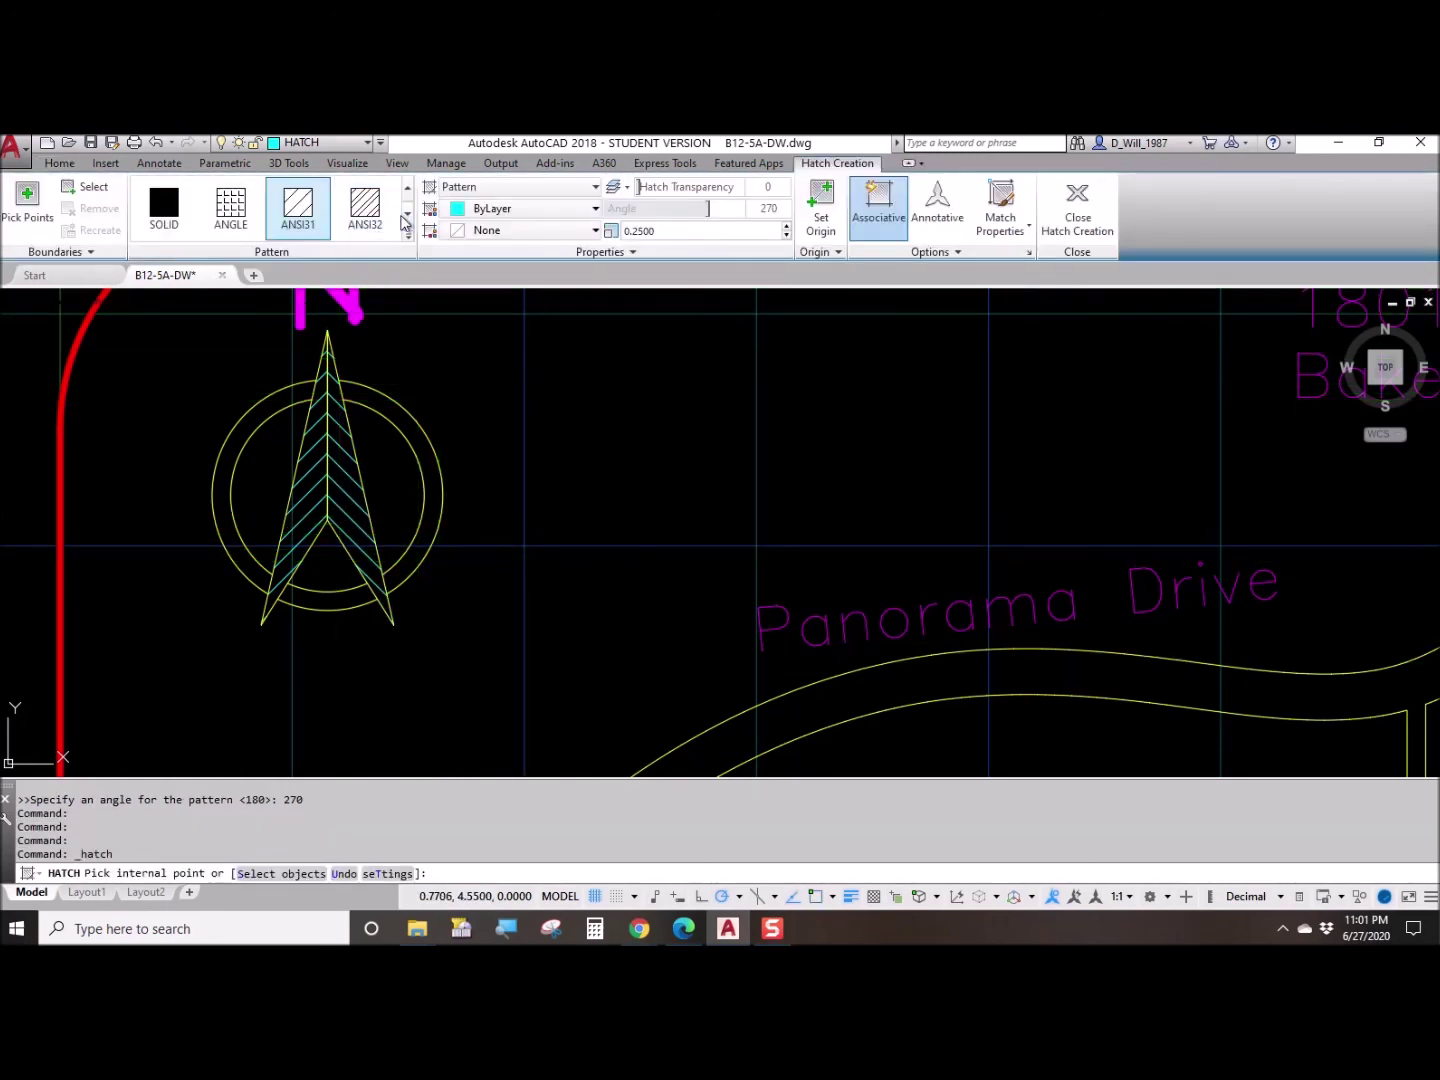
- Fill the ring between the north arrow's circles with the DOTS hatch pattern
click(409, 235)
scroll(300, 334, down, 1)
scroll(300, 333, down, 1)
scroll(311, 330, down, 2)
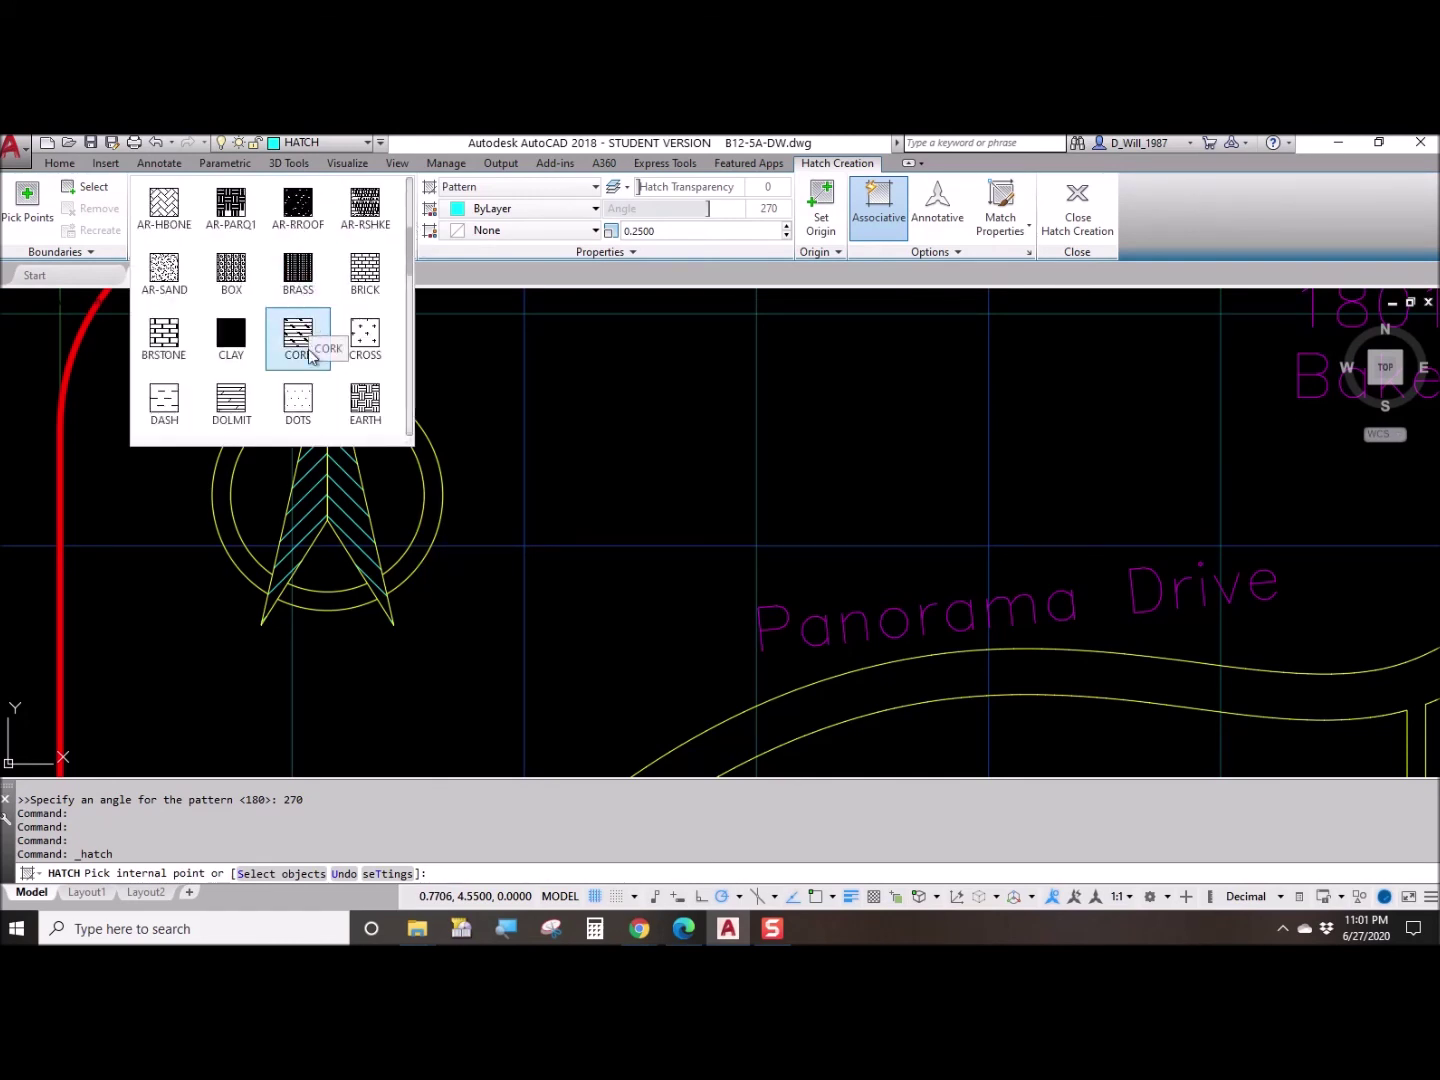
click(298, 400)
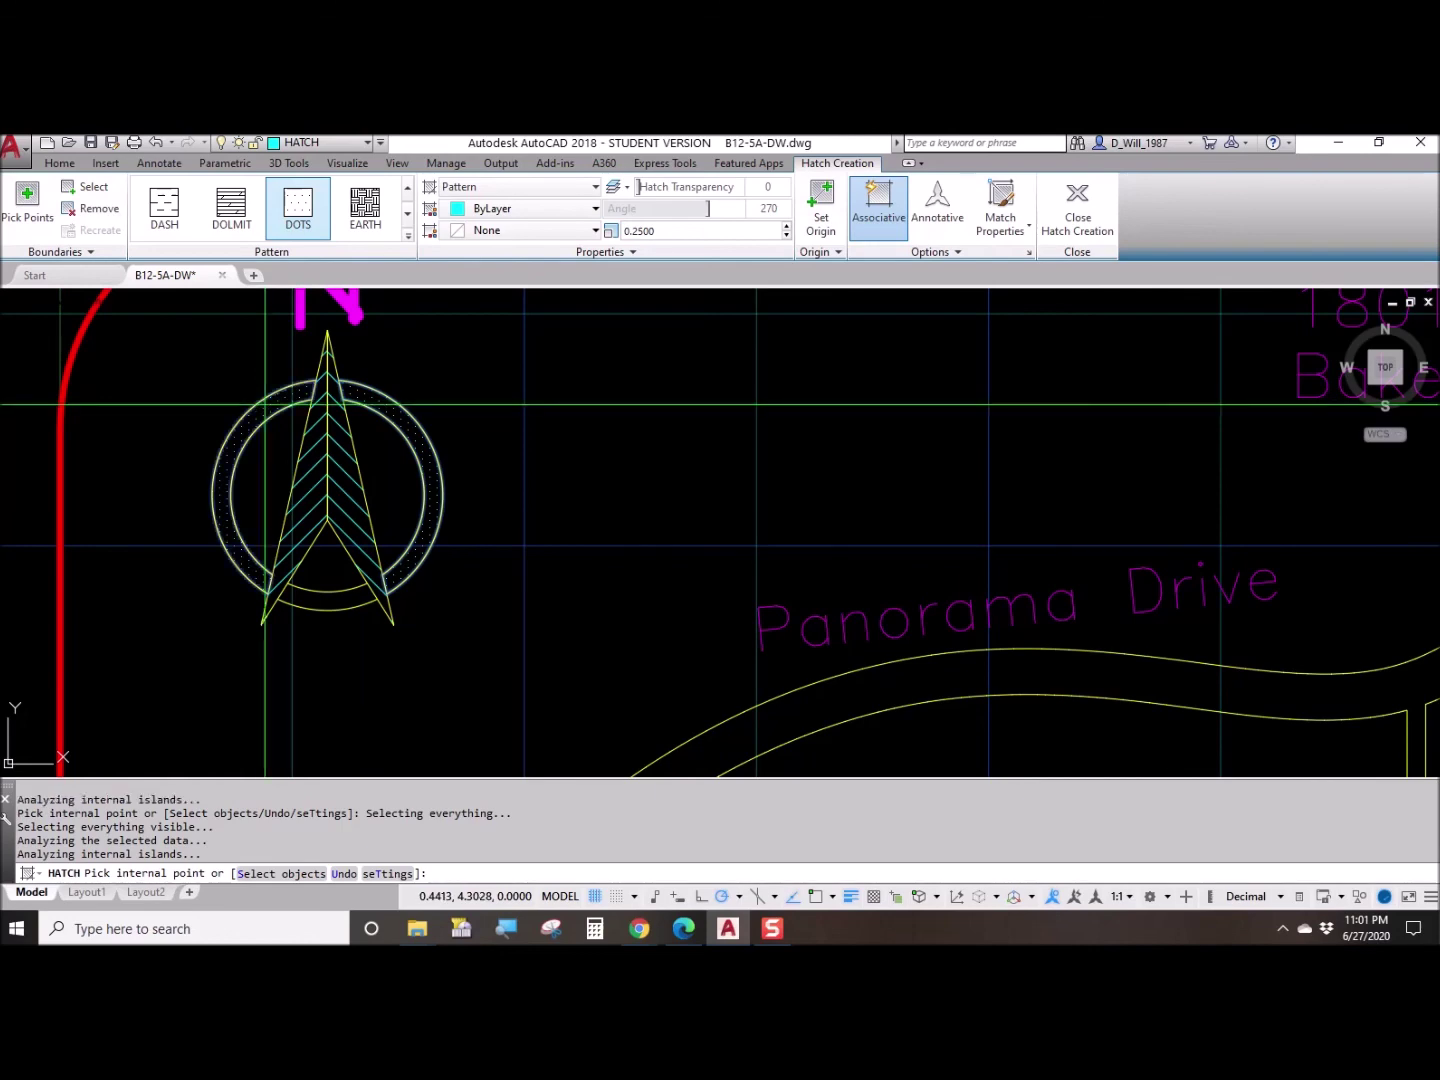
key(Return)
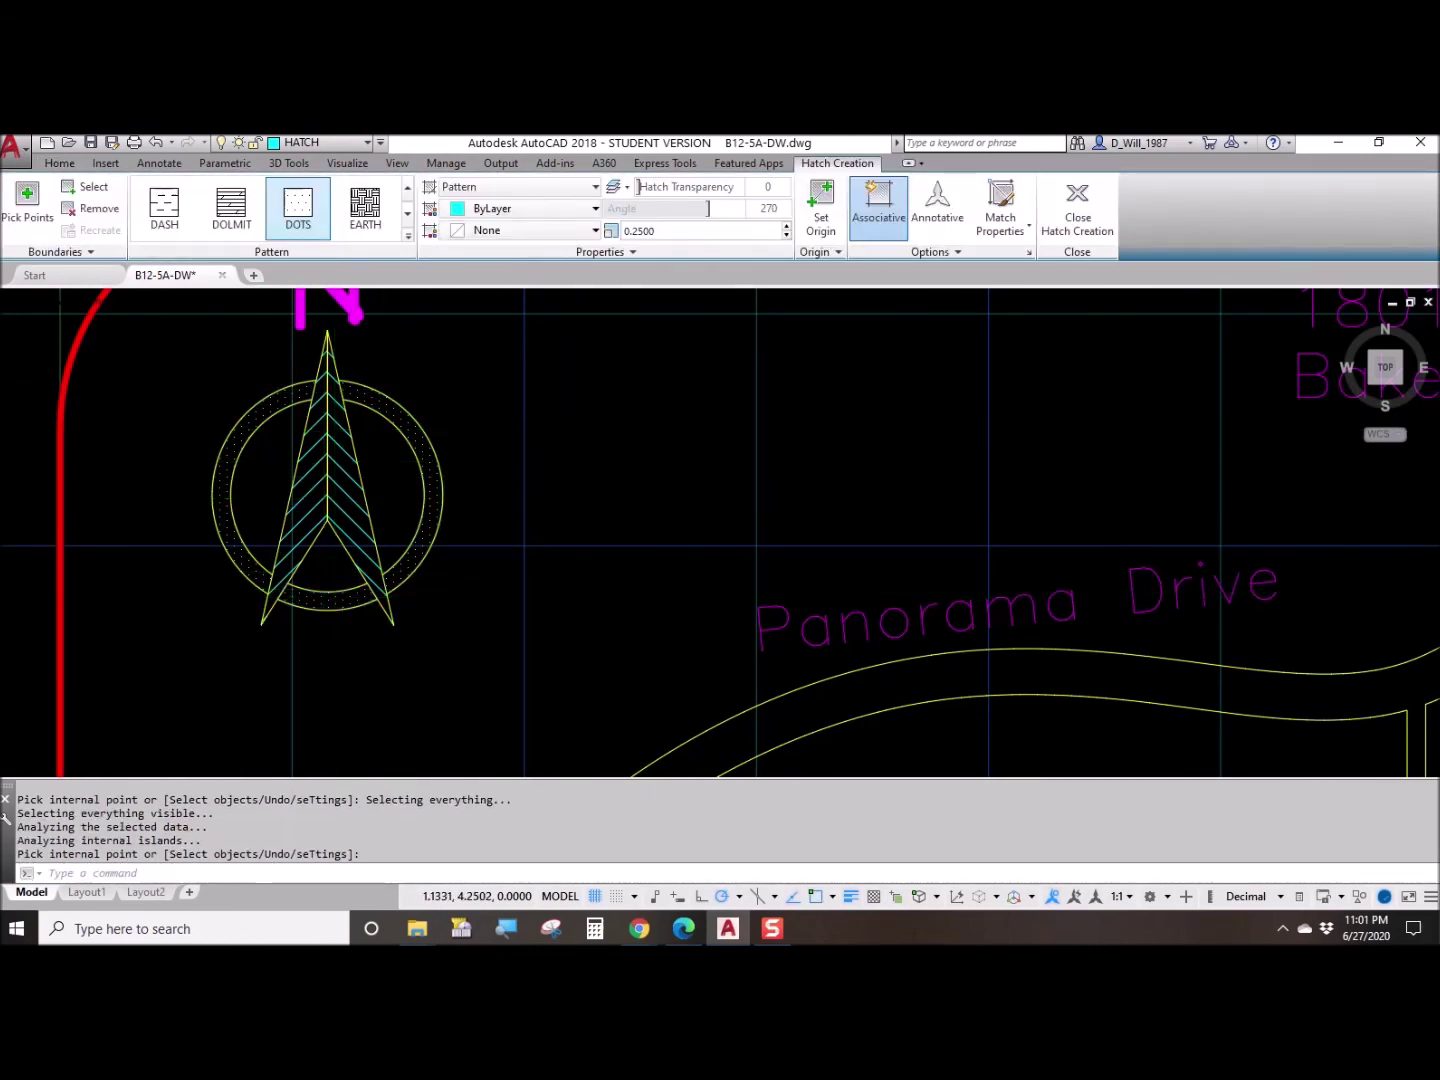
scroll(526, 482, down, 2)
middle_drag(526, 482, 463, 510)
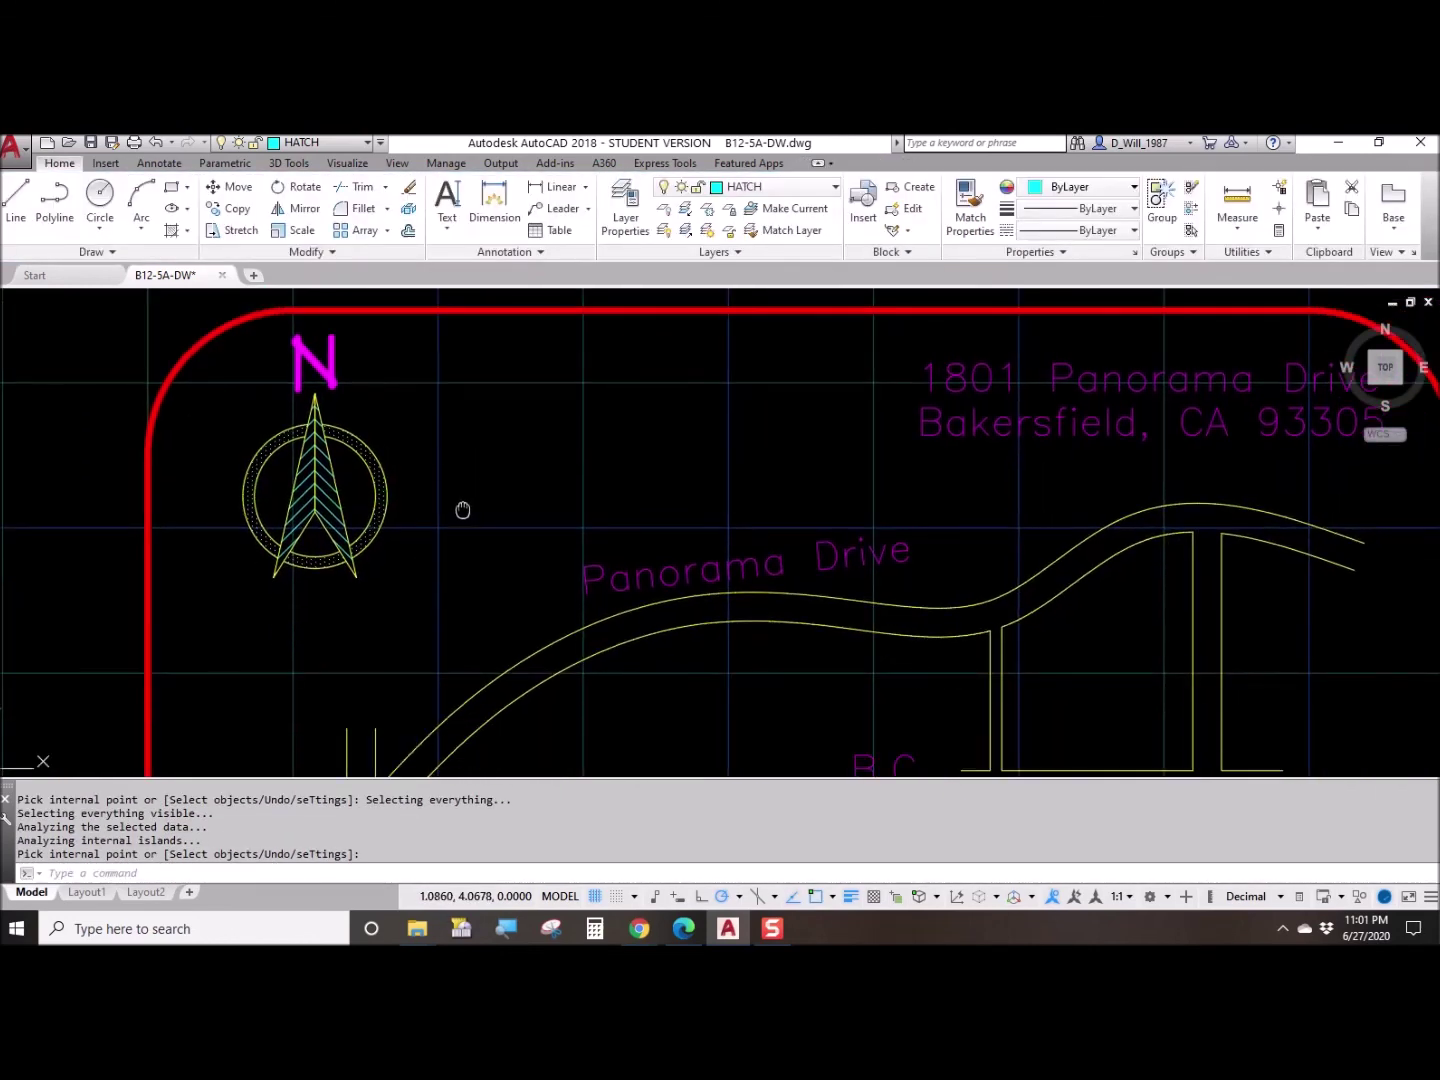
scroll(329, 481, up, 1)
scroll(385, 481, up, 1)
- Switch the ring hatch through DASH, EARTH, CLAY and CROSS, settling on SOLID
click(410, 383)
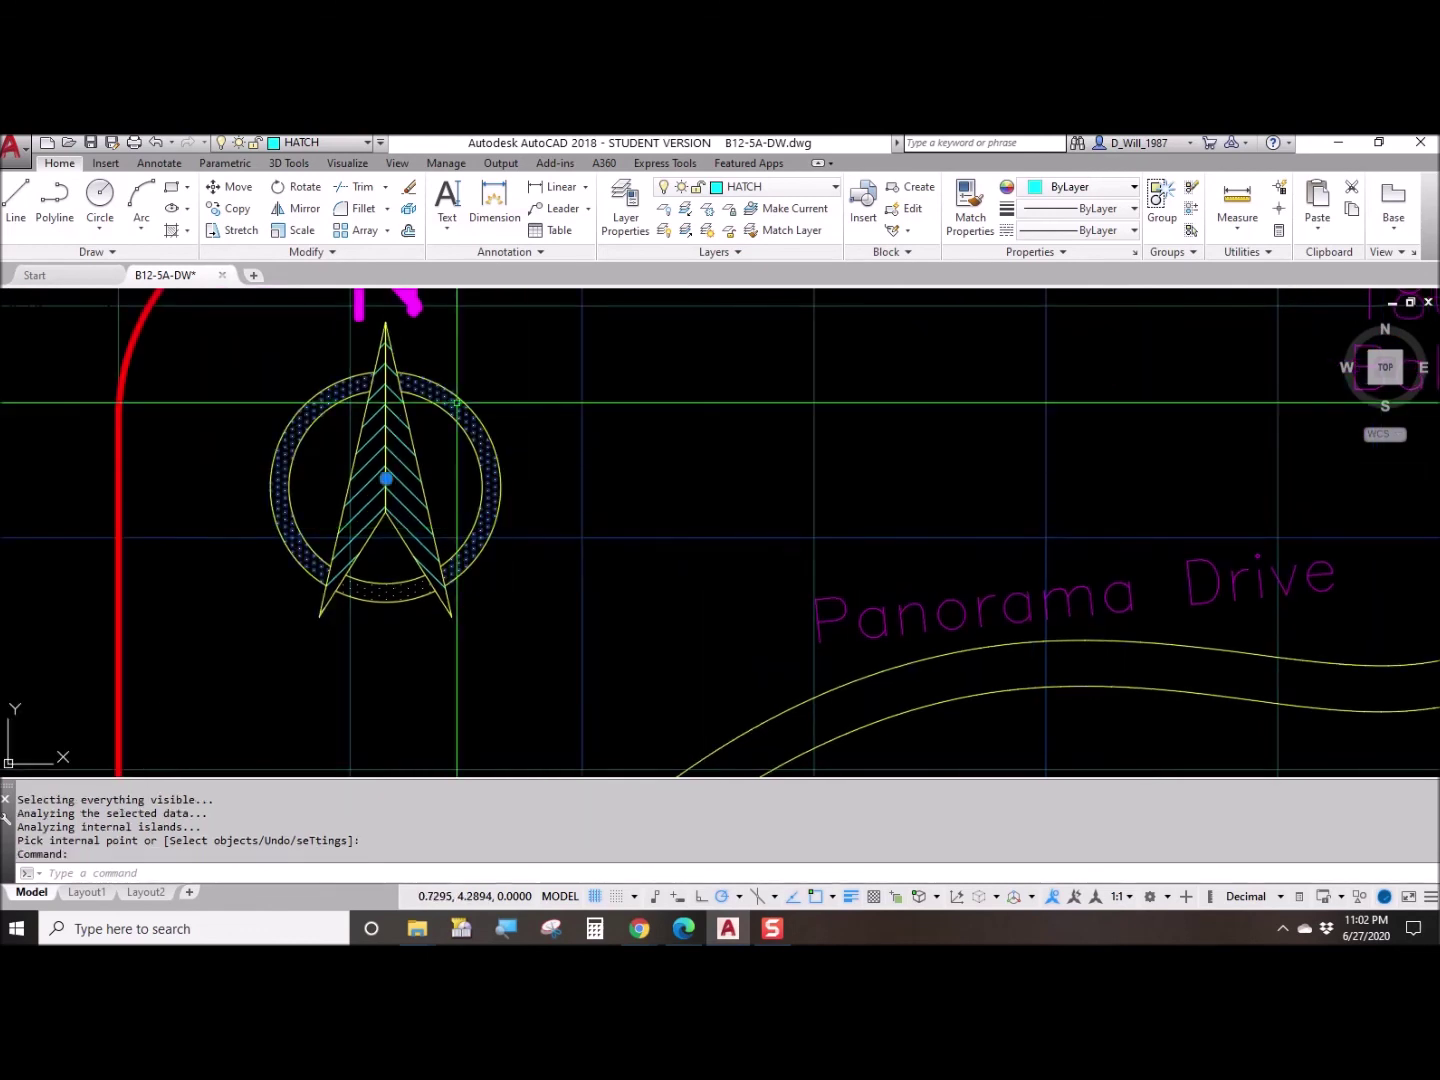
click(164, 208)
click(365, 208)
click(409, 189)
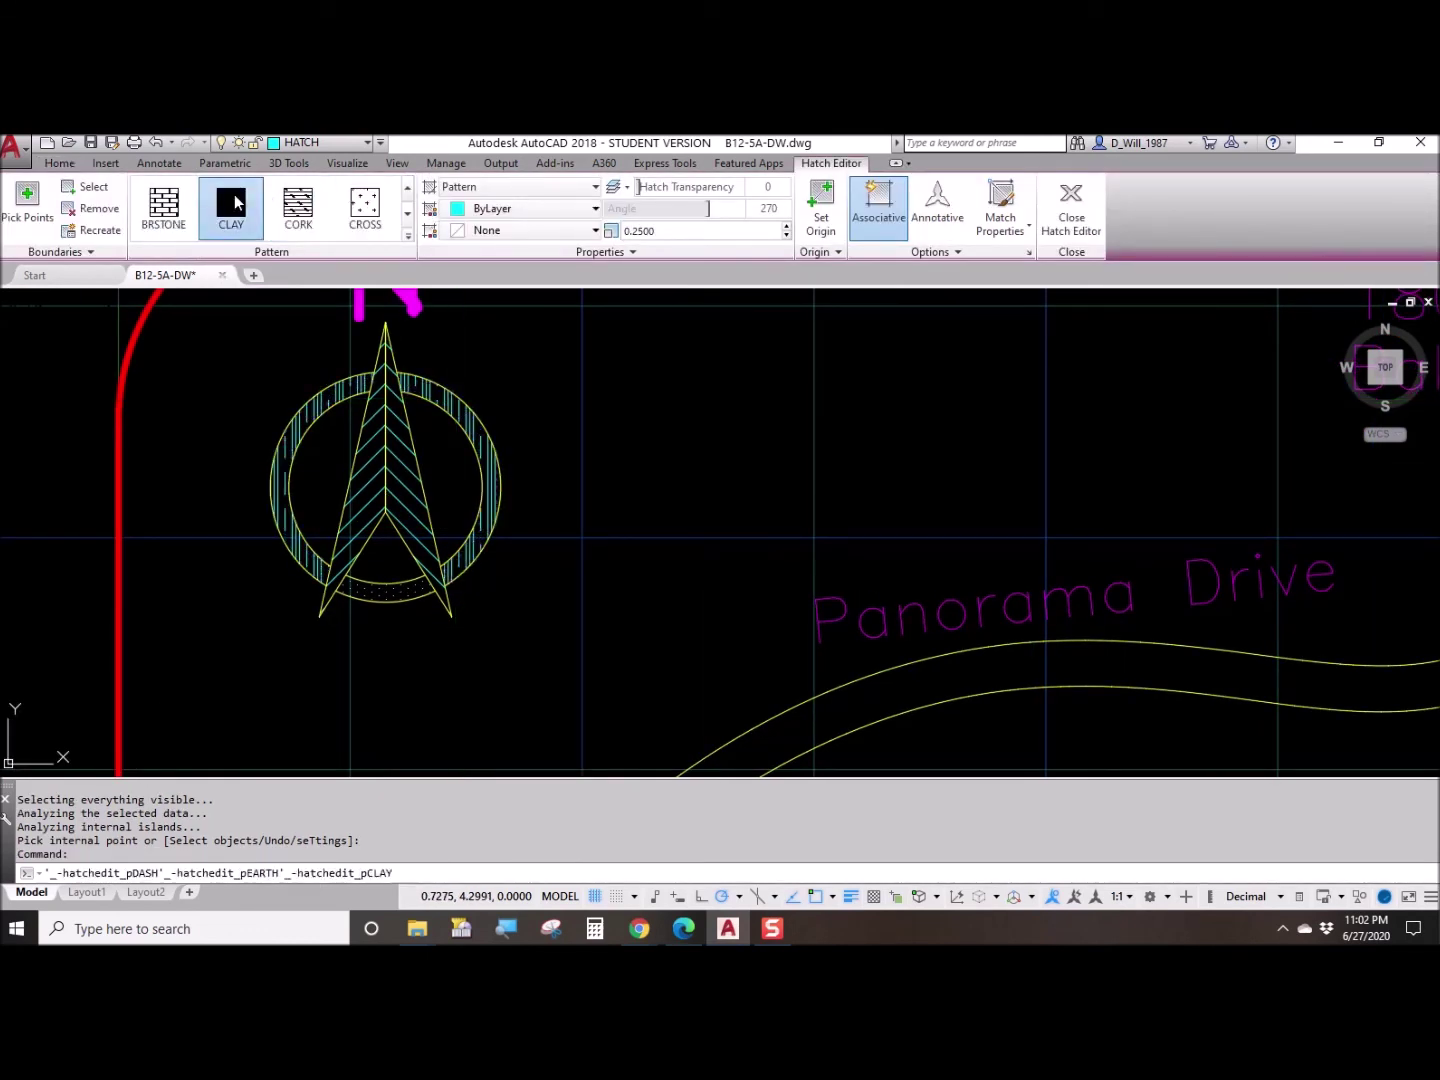
click(364, 208)
click(386, 479)
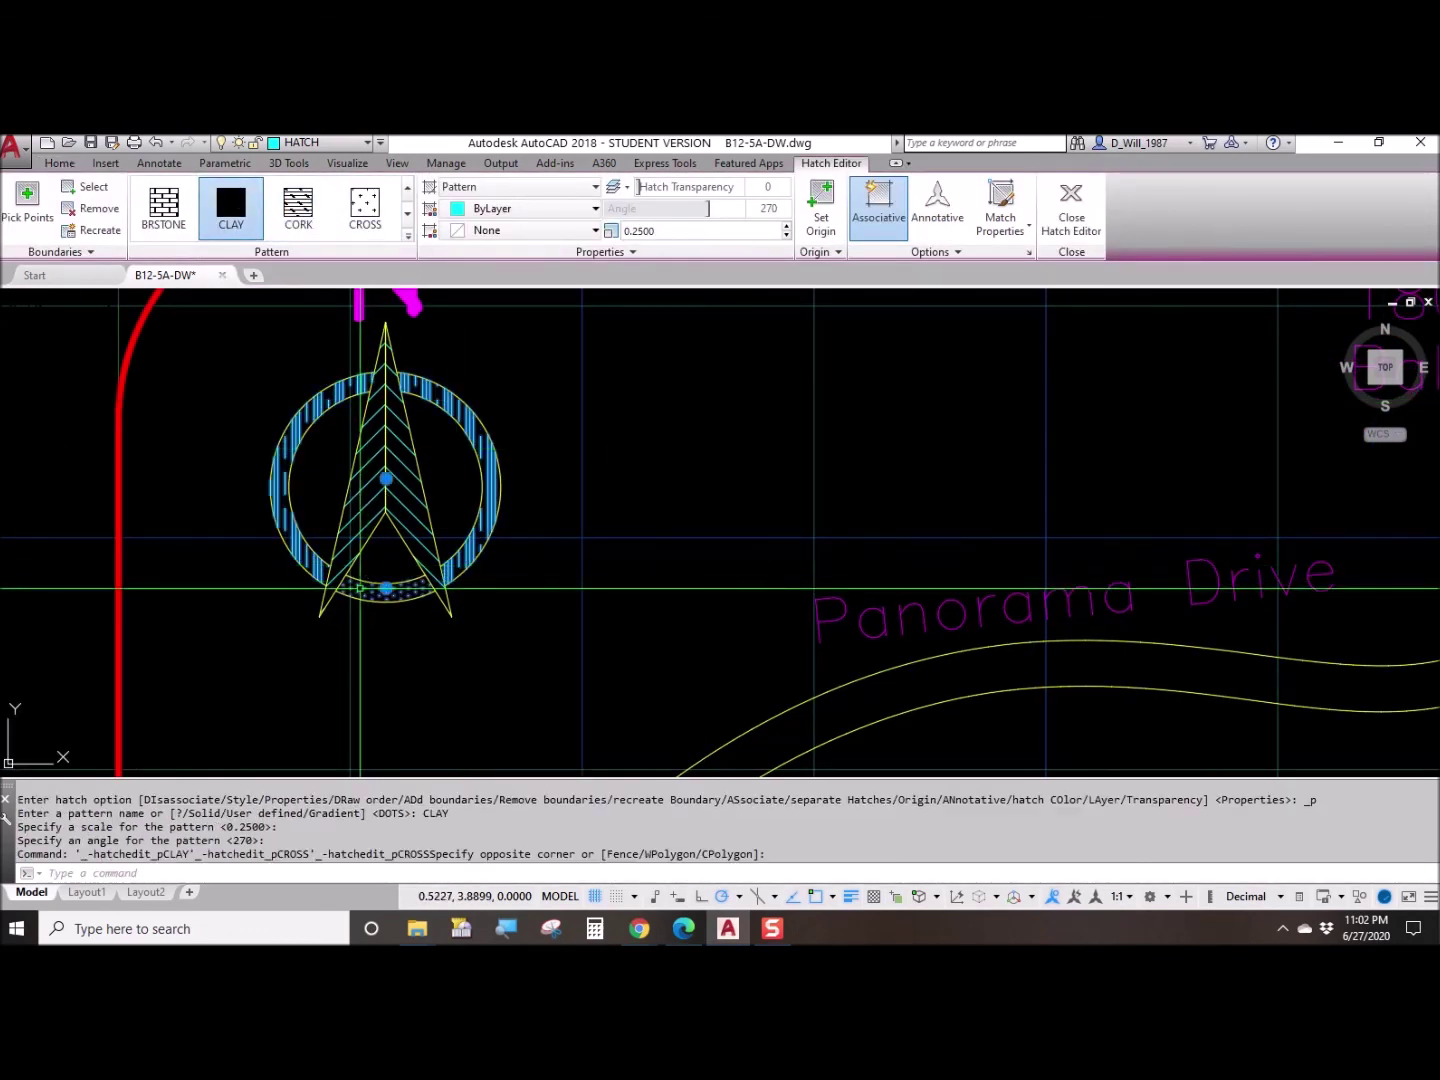
click(408, 189)
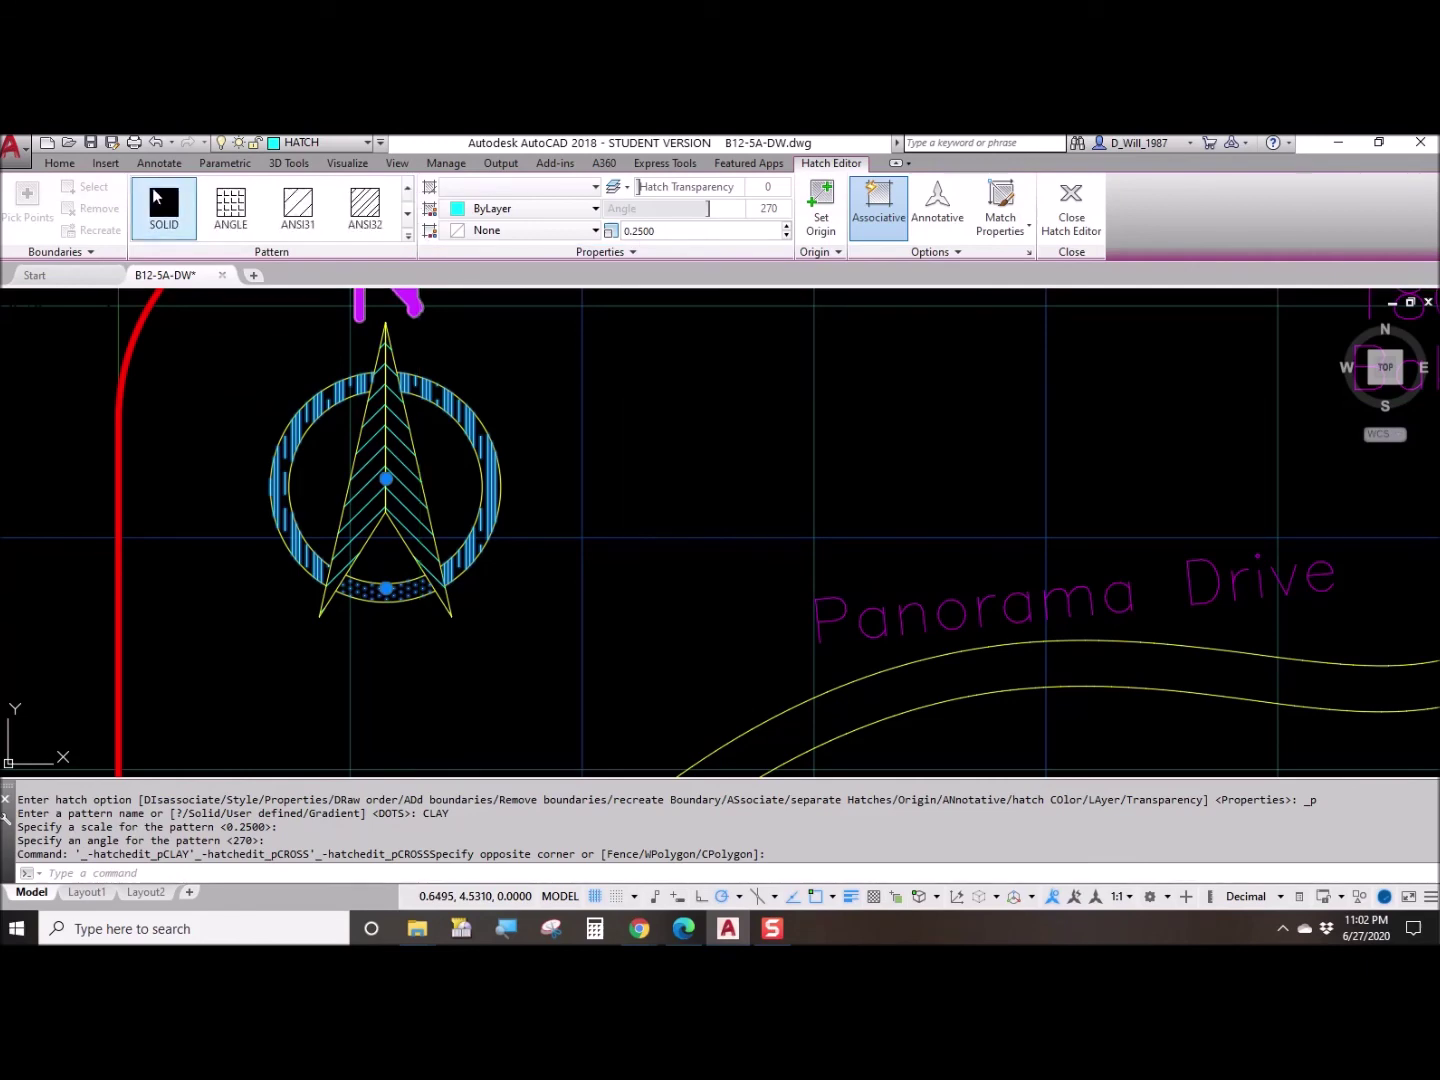
click(156, 197)
key(Escape)
key(Escape)
key(Escape)
- Pan the view to show the whole area map, streets and B.C. block
scroll(563, 536, down, 2)
middle_drag(562, 536, 297, 545)
scroll(491, 371, down, 2)
mouse_move(557, 492)
middle_down()
mouse_move(472, 472)
mouse_move(358, 474)
middle_up()
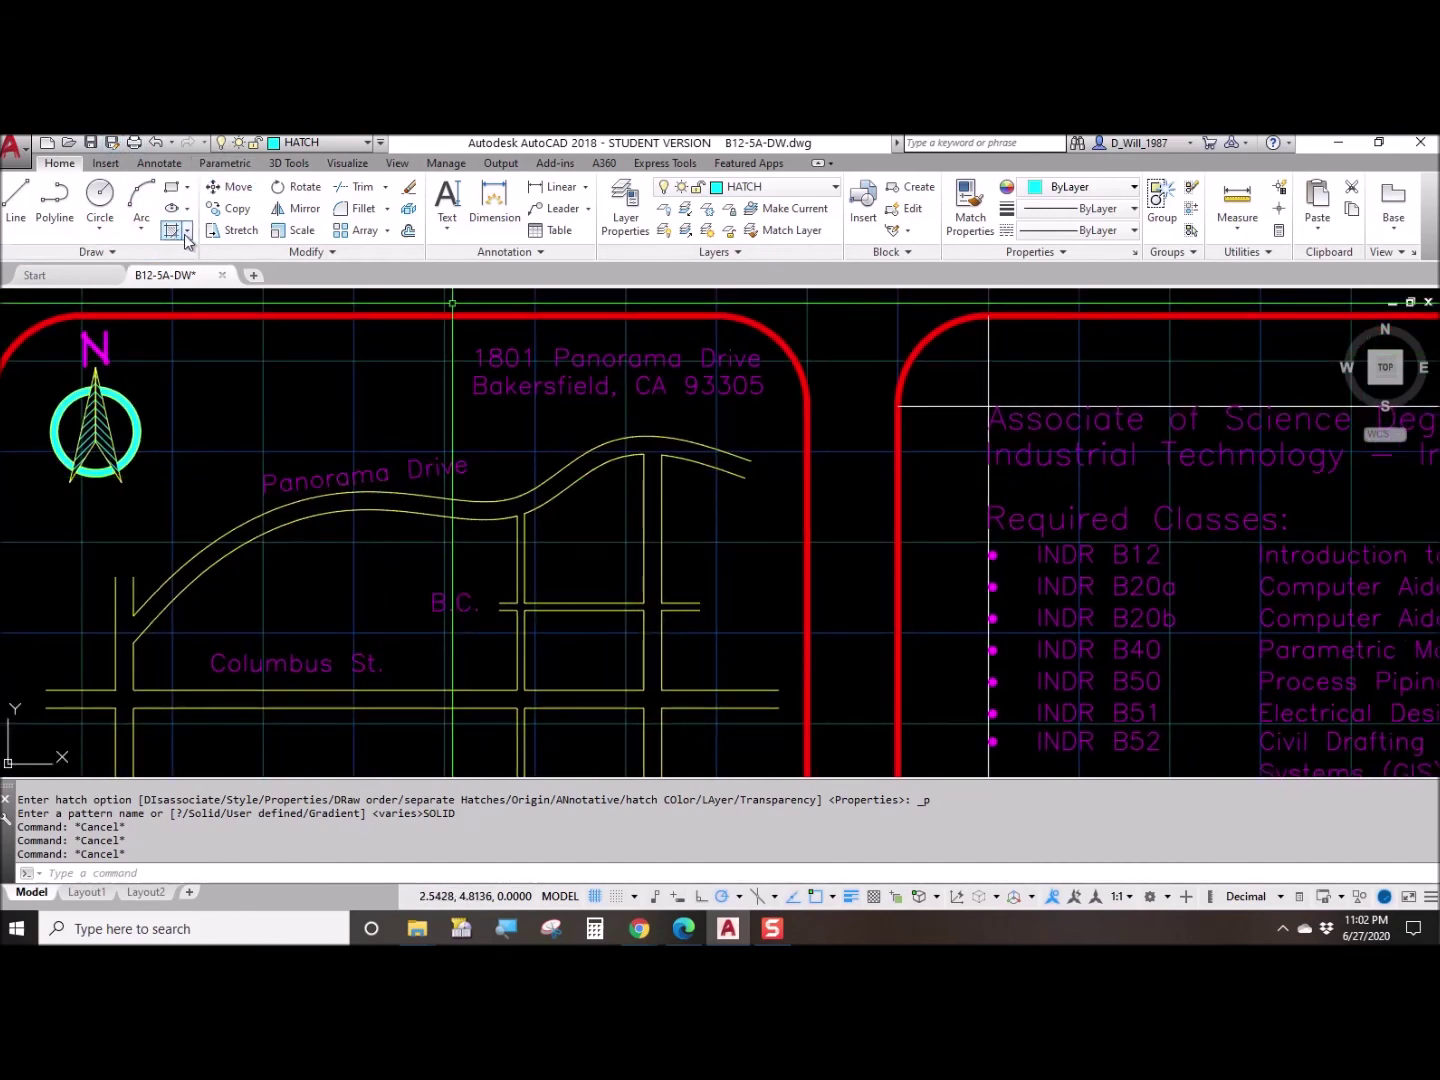
click(217, 295)
- Fill the B.C. block with a red-to-white GR_SPHER spherical gradient
click(590, 208)
click(453, 346)
click(596, 229)
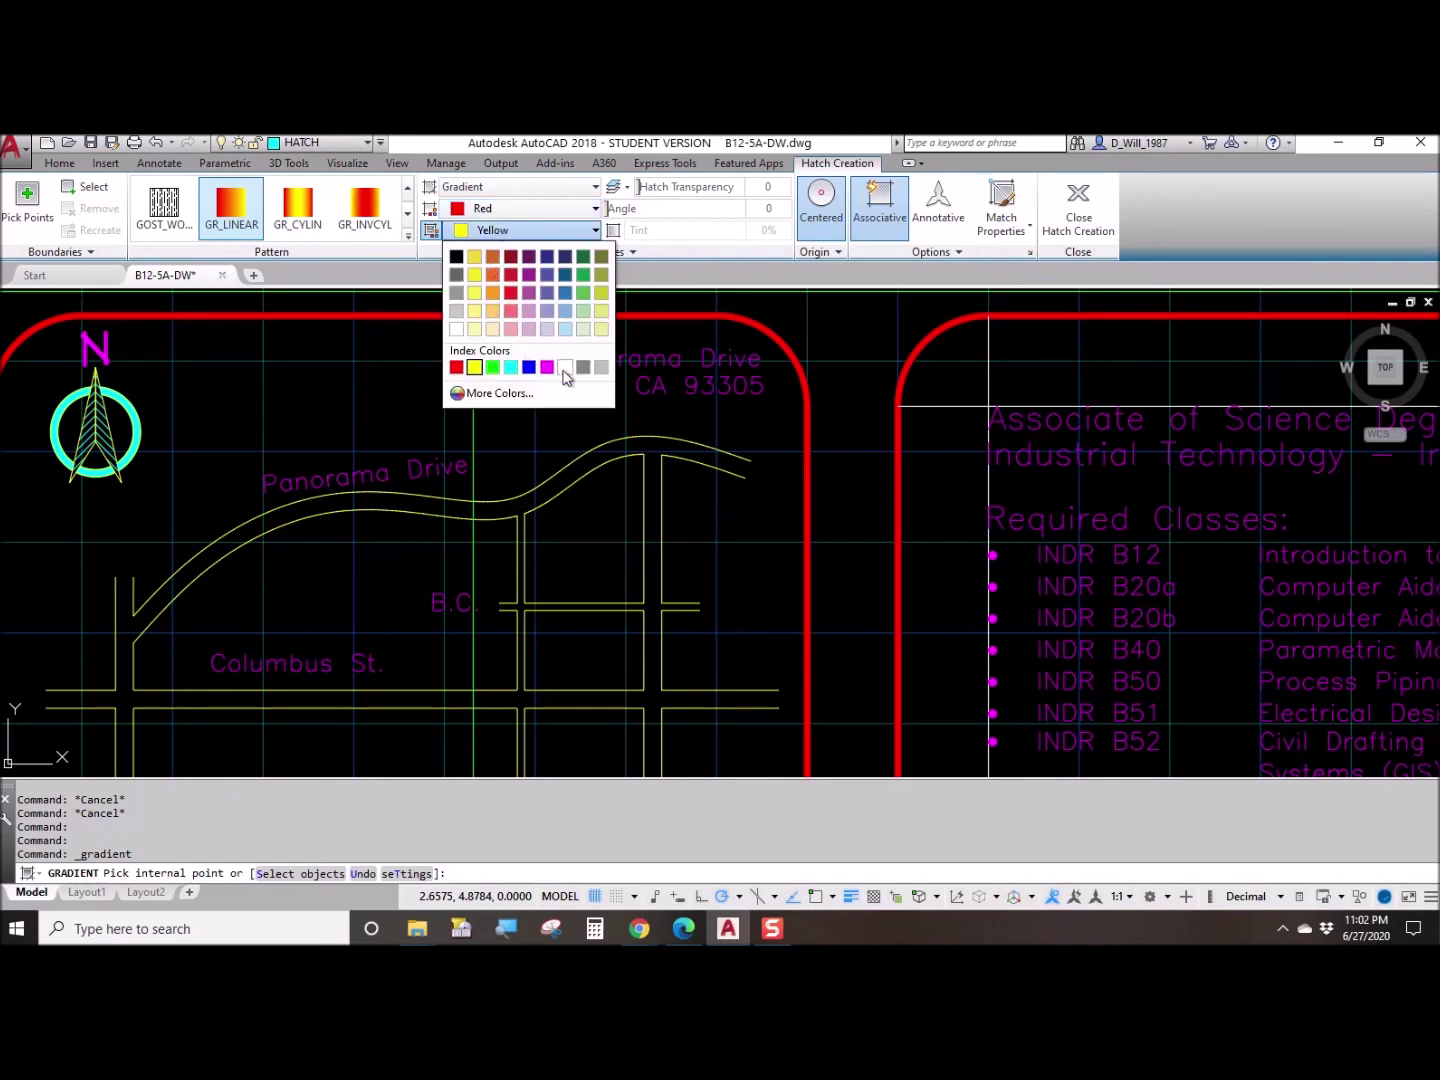
click(562, 367)
click(585, 530)
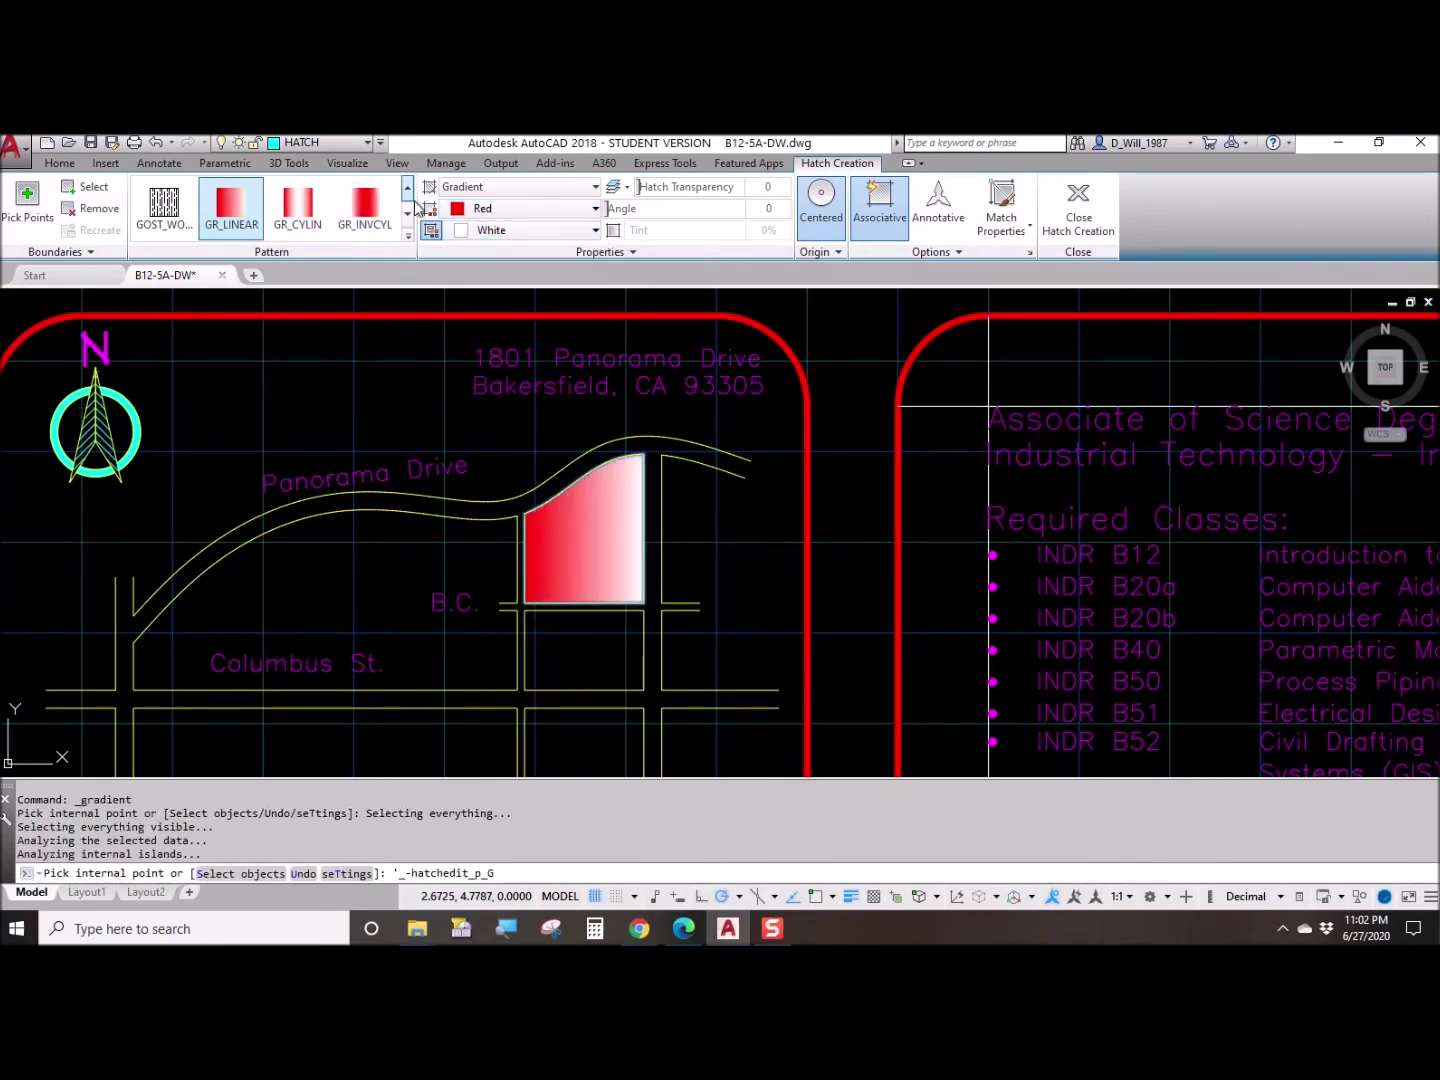
click(165, 205)
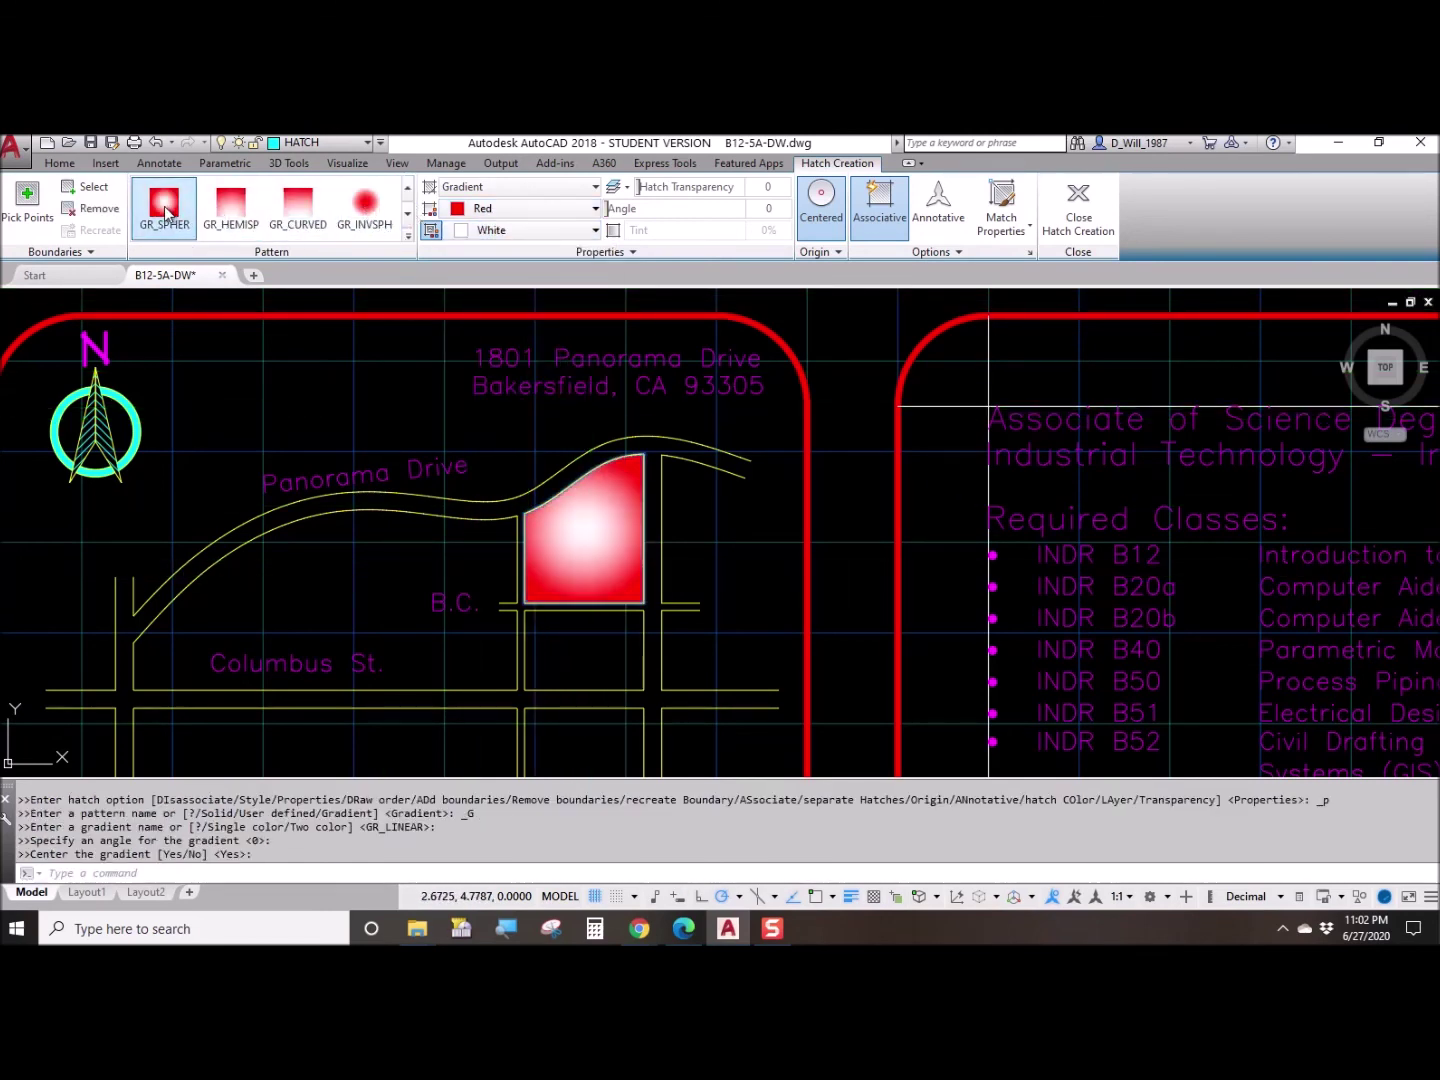
key(Return)
- Move the B.C. label inside the gradient-filled block
click(422, 589)
click(486, 616)
click(432, 607)
click(567, 562)
key(Escape)
scroll(417, 526, down, 4)
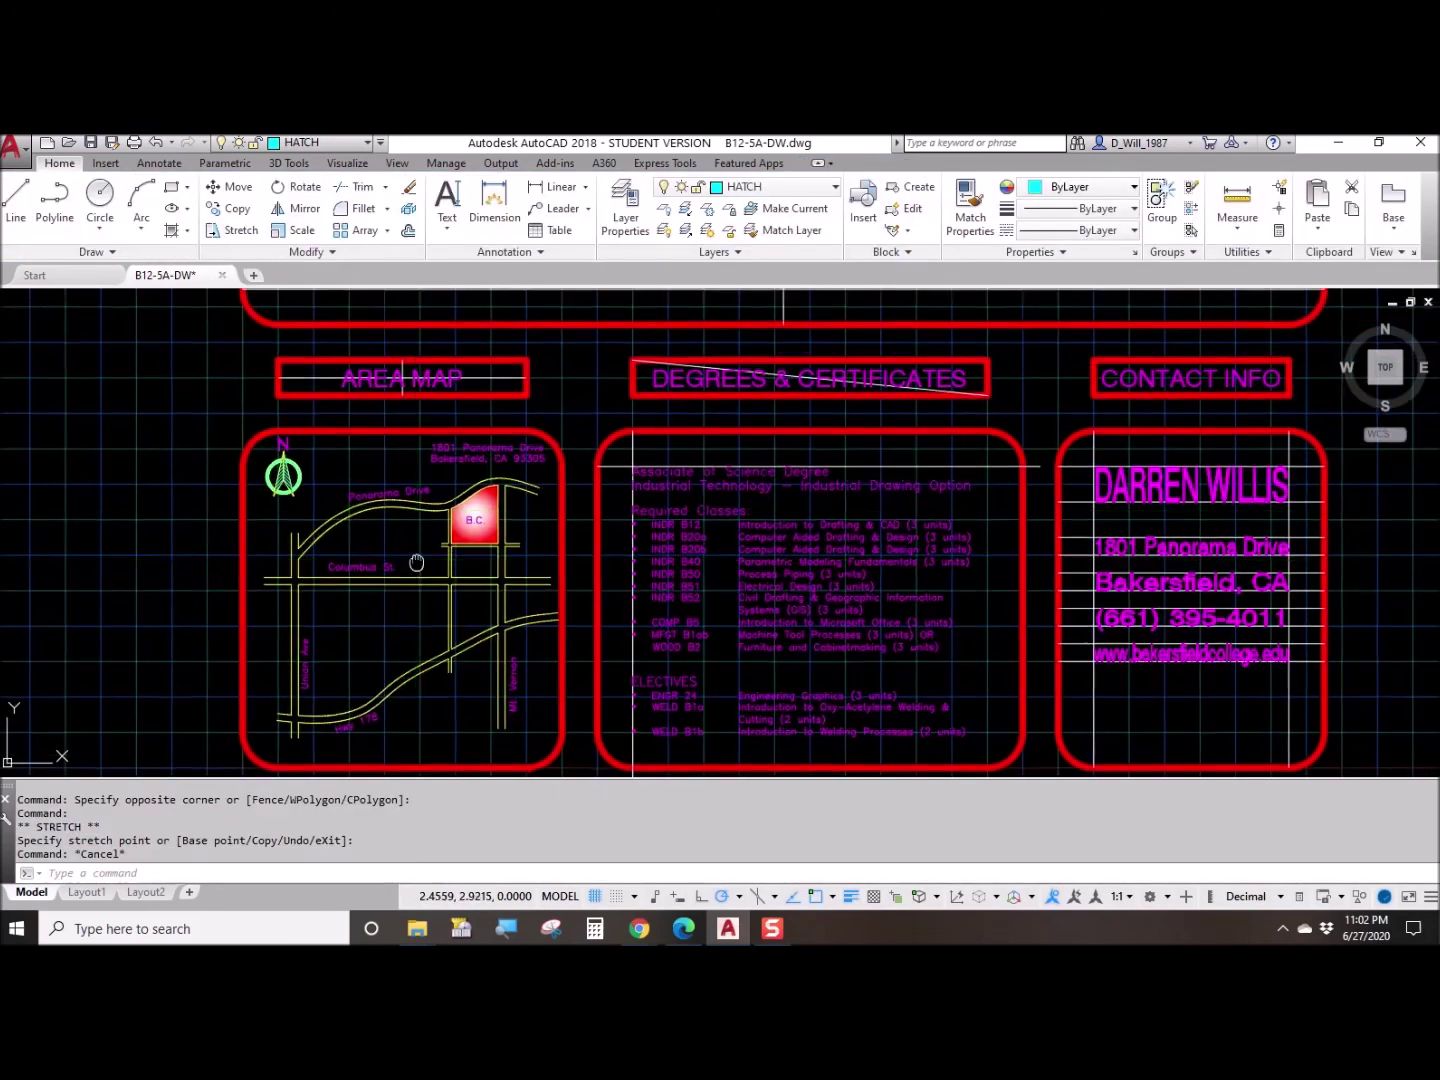
scroll(416, 527, down, 3)
key(Escape)
middle_click(14, 419)
middle_click(14, 419)
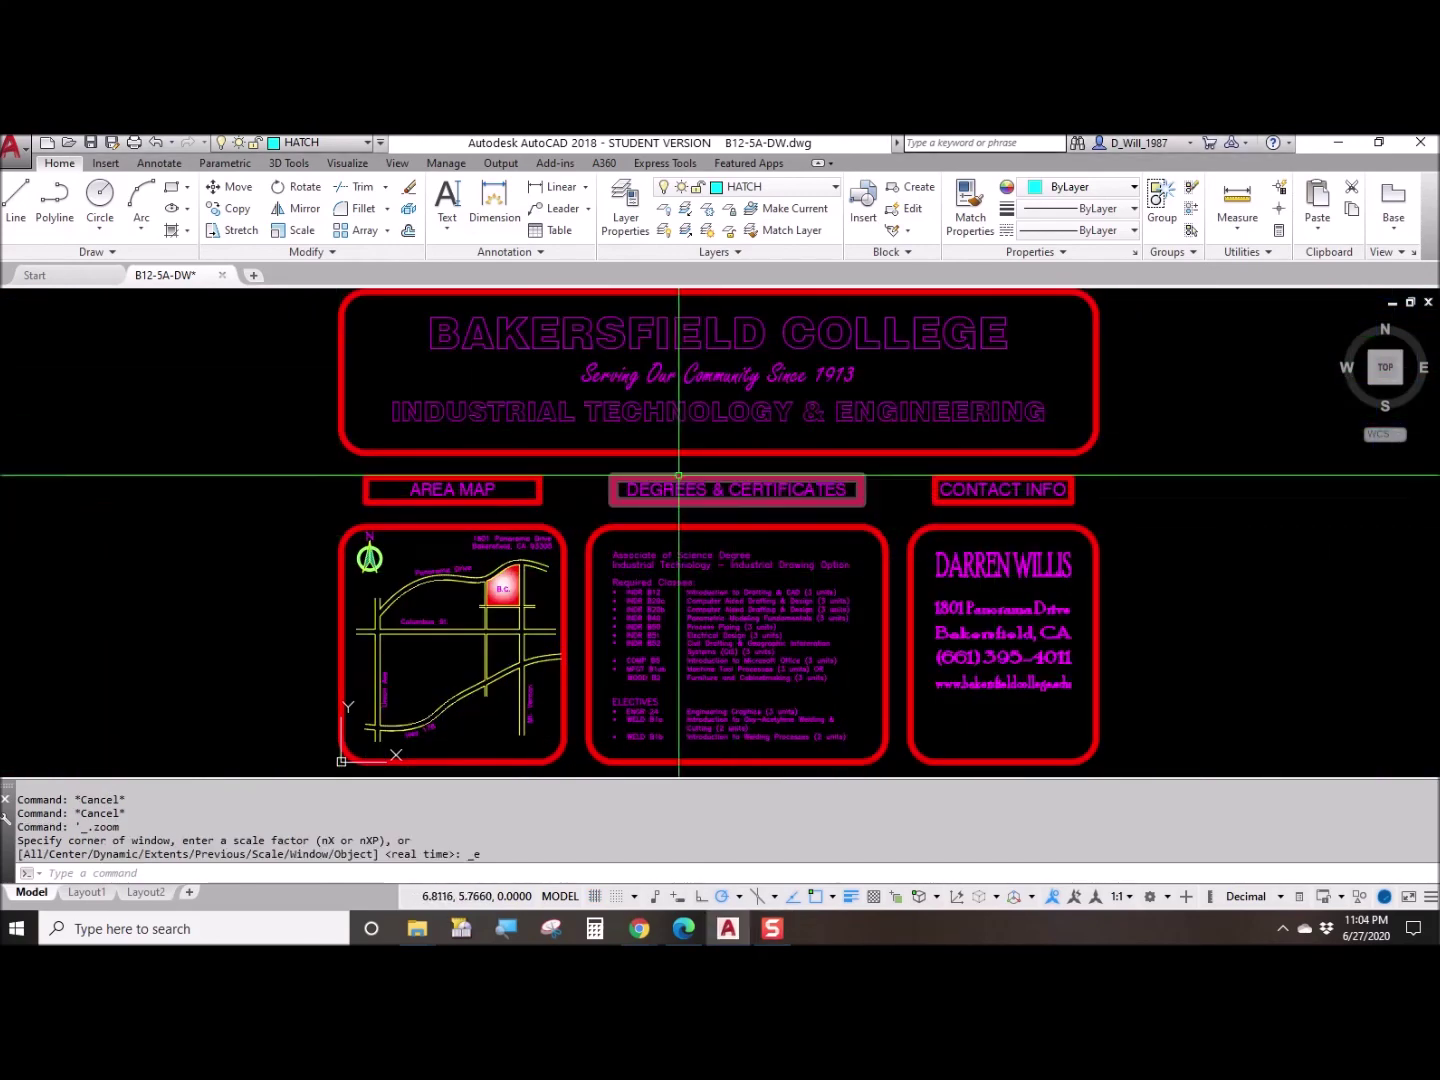
scroll(997, 645, up, 2)
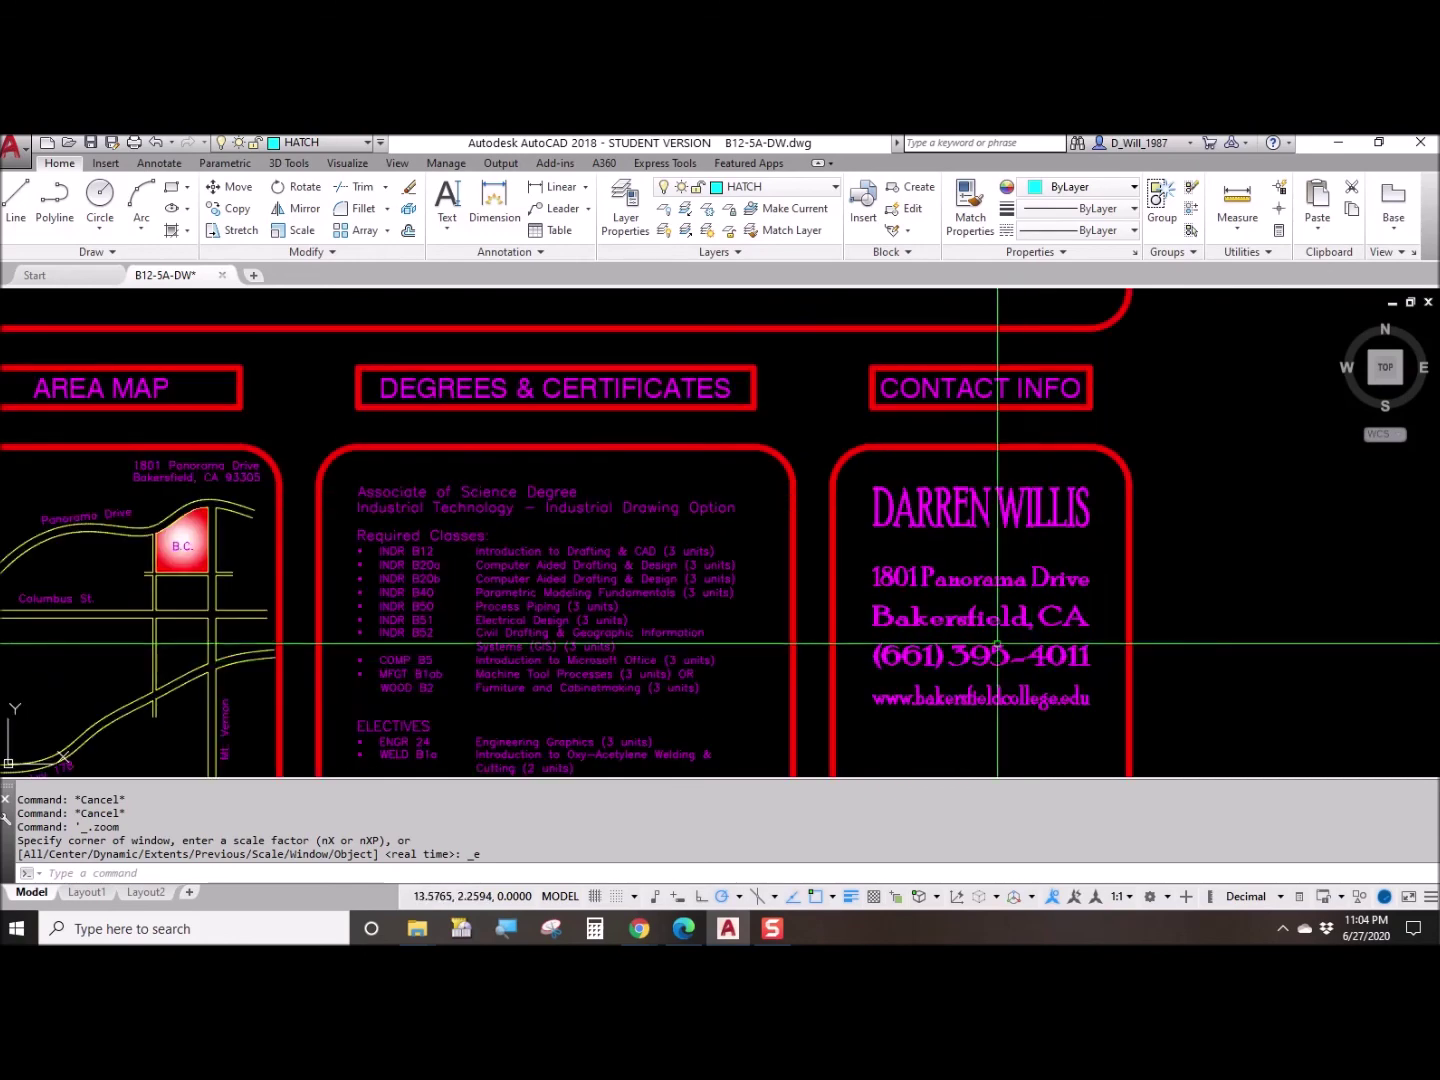
mouse_move(374, 542)
middle_down()
mouse_move(669, 765)
mouse_move(523, 763)
middle_up()
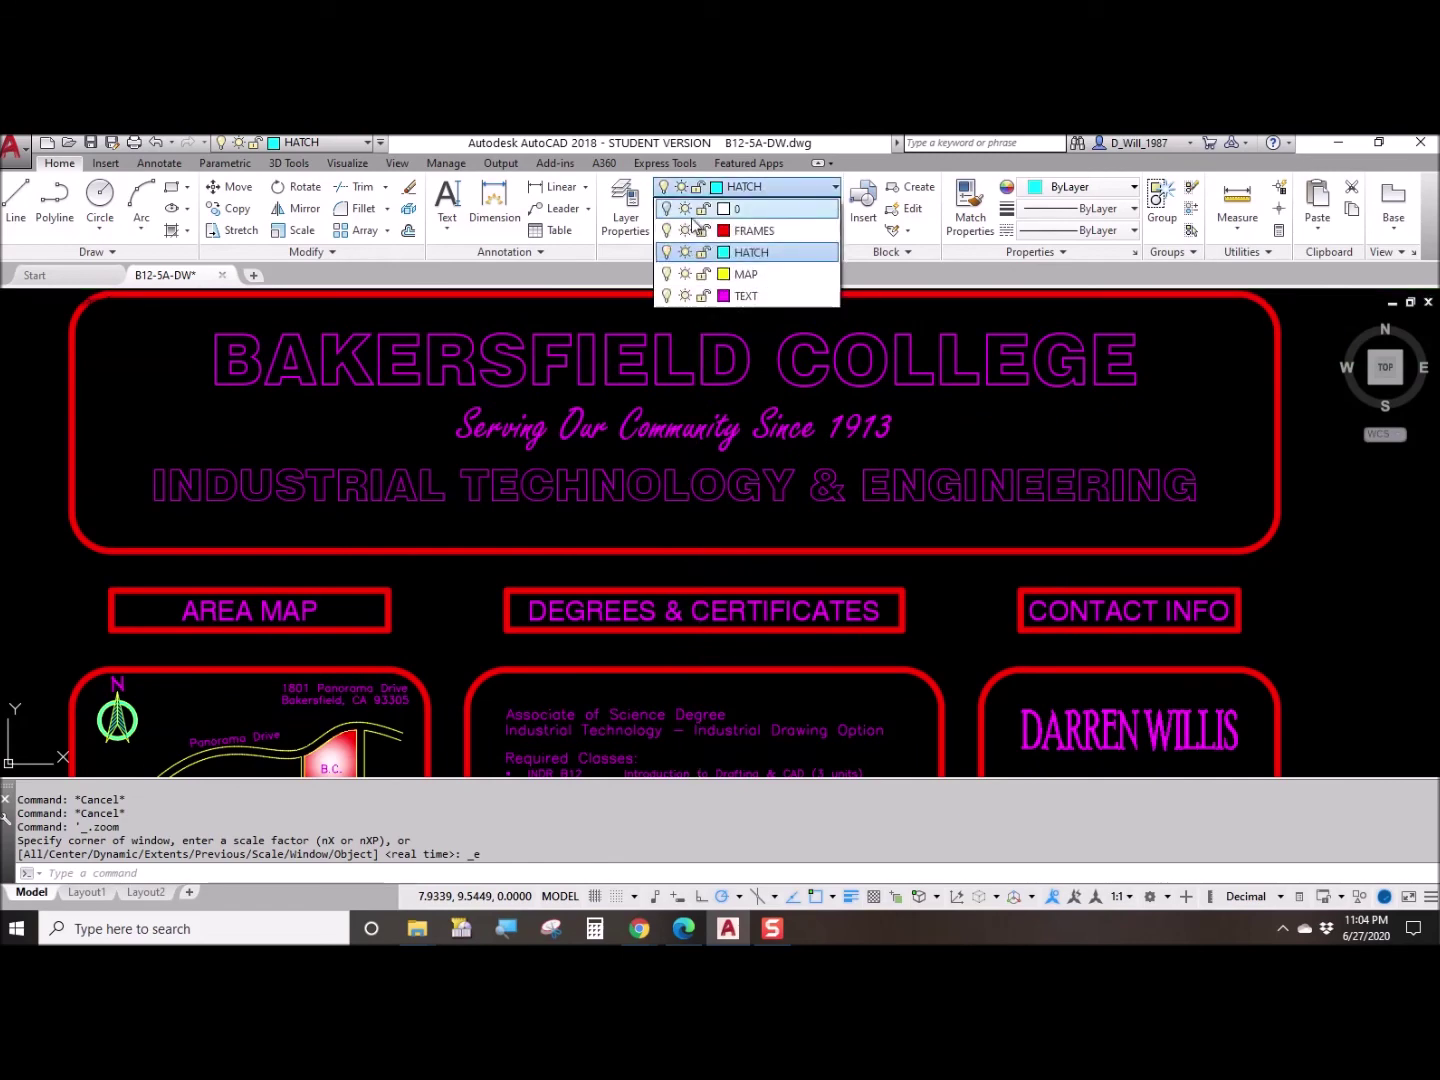
click(668, 210)
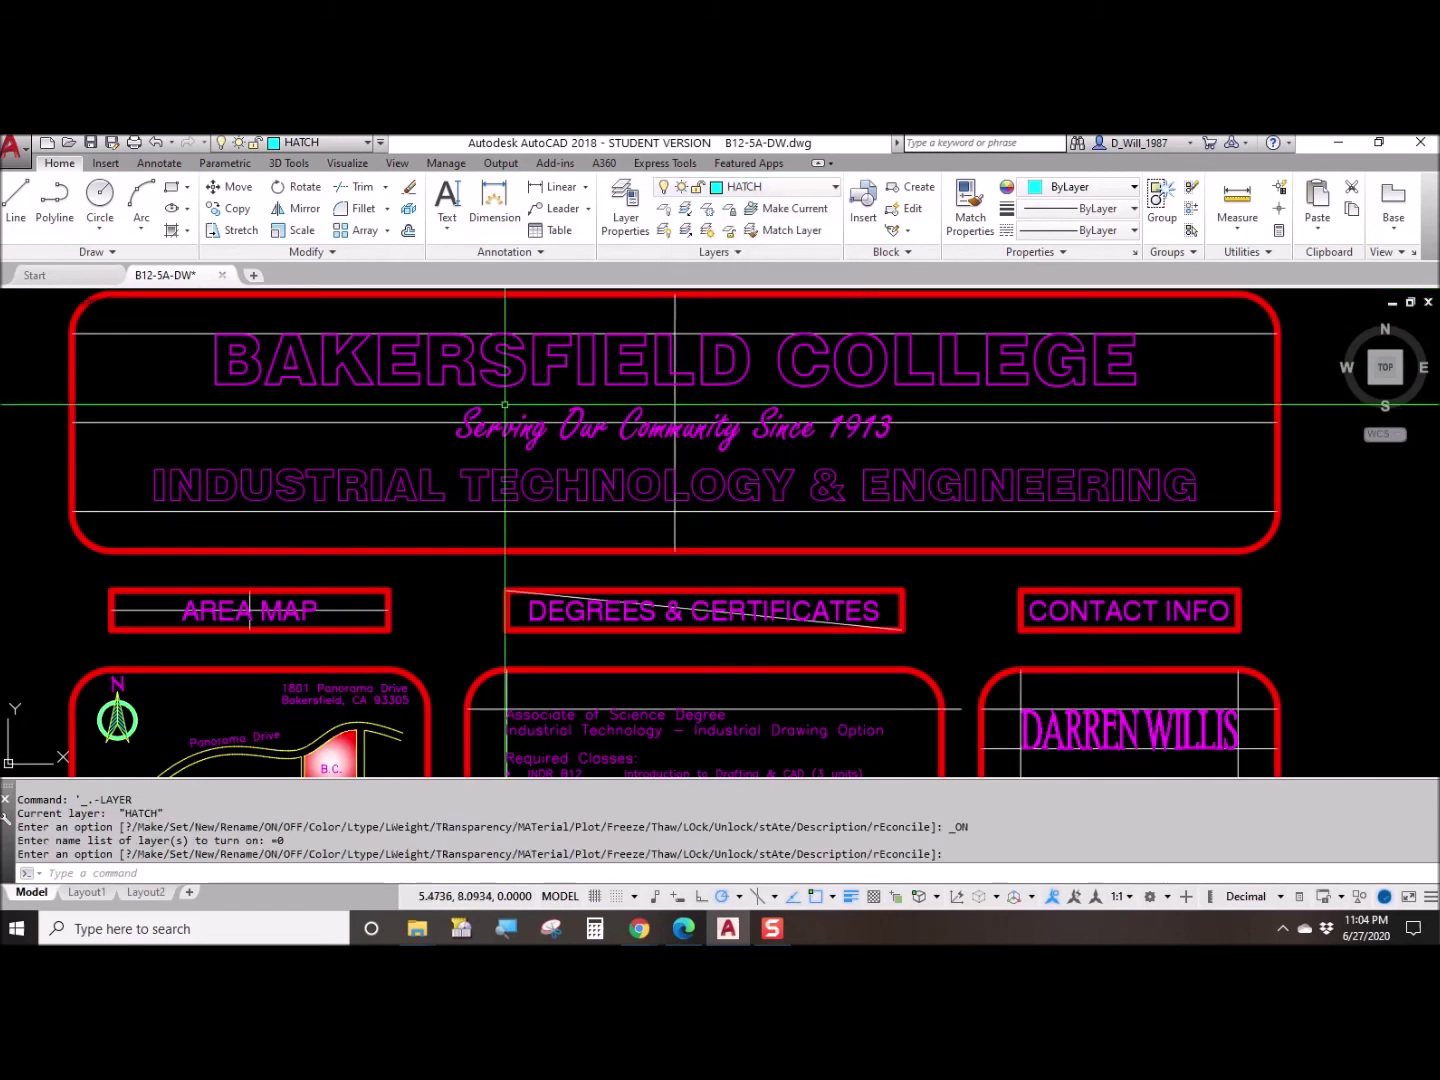
click(554, 294)
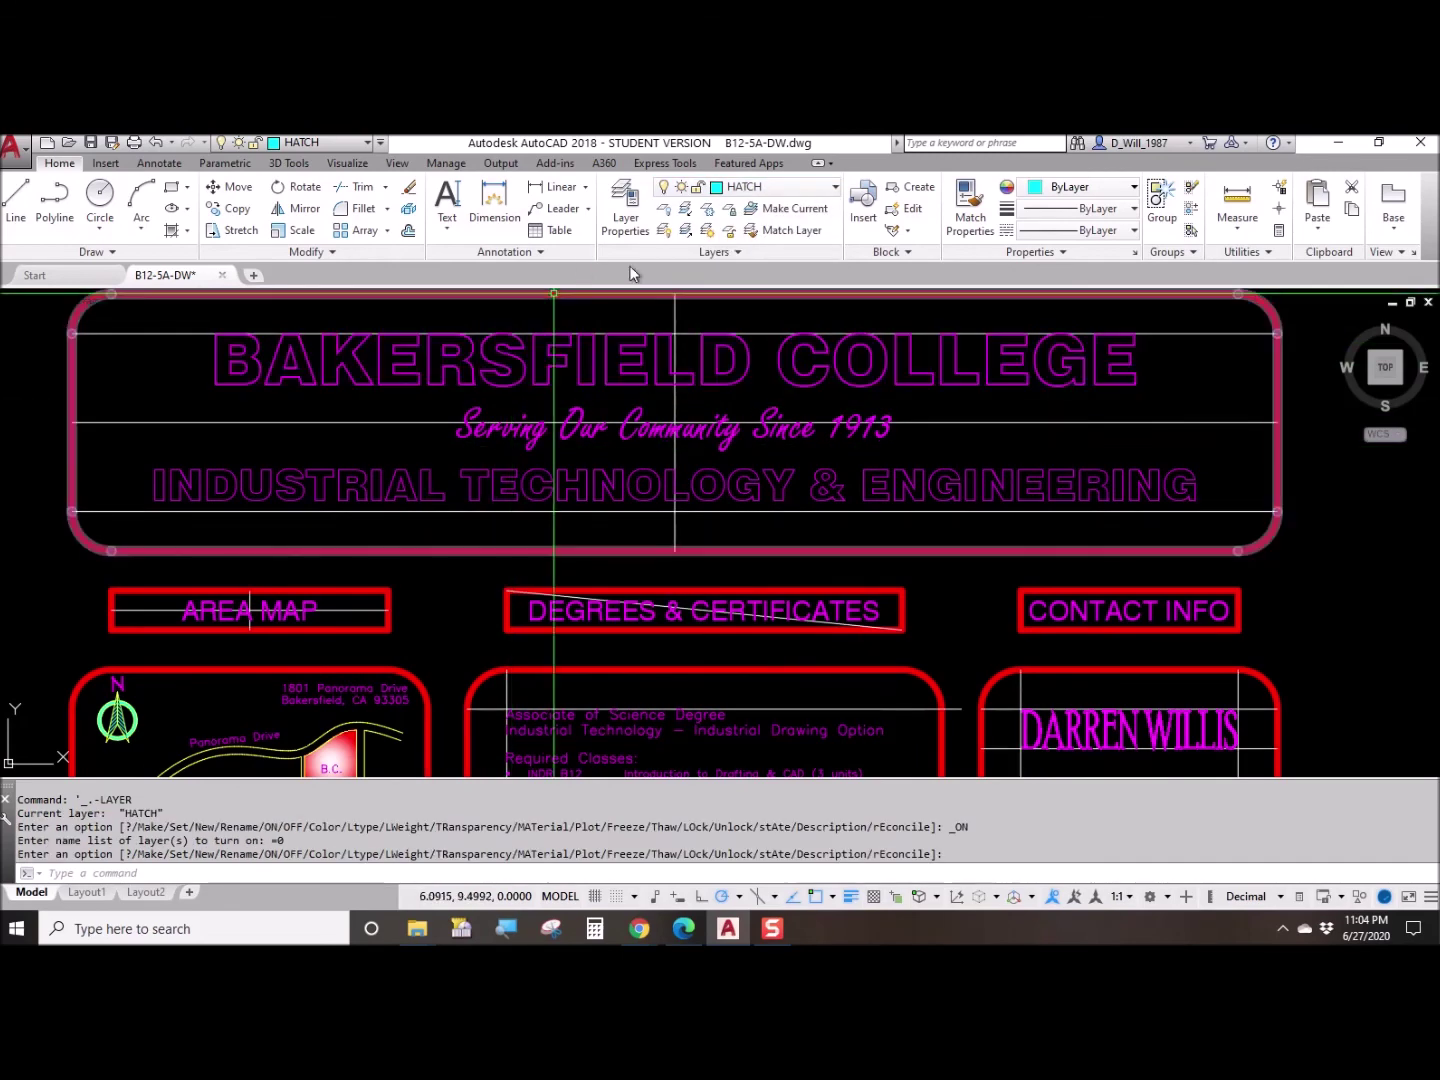
click(787, 191)
click(667, 210)
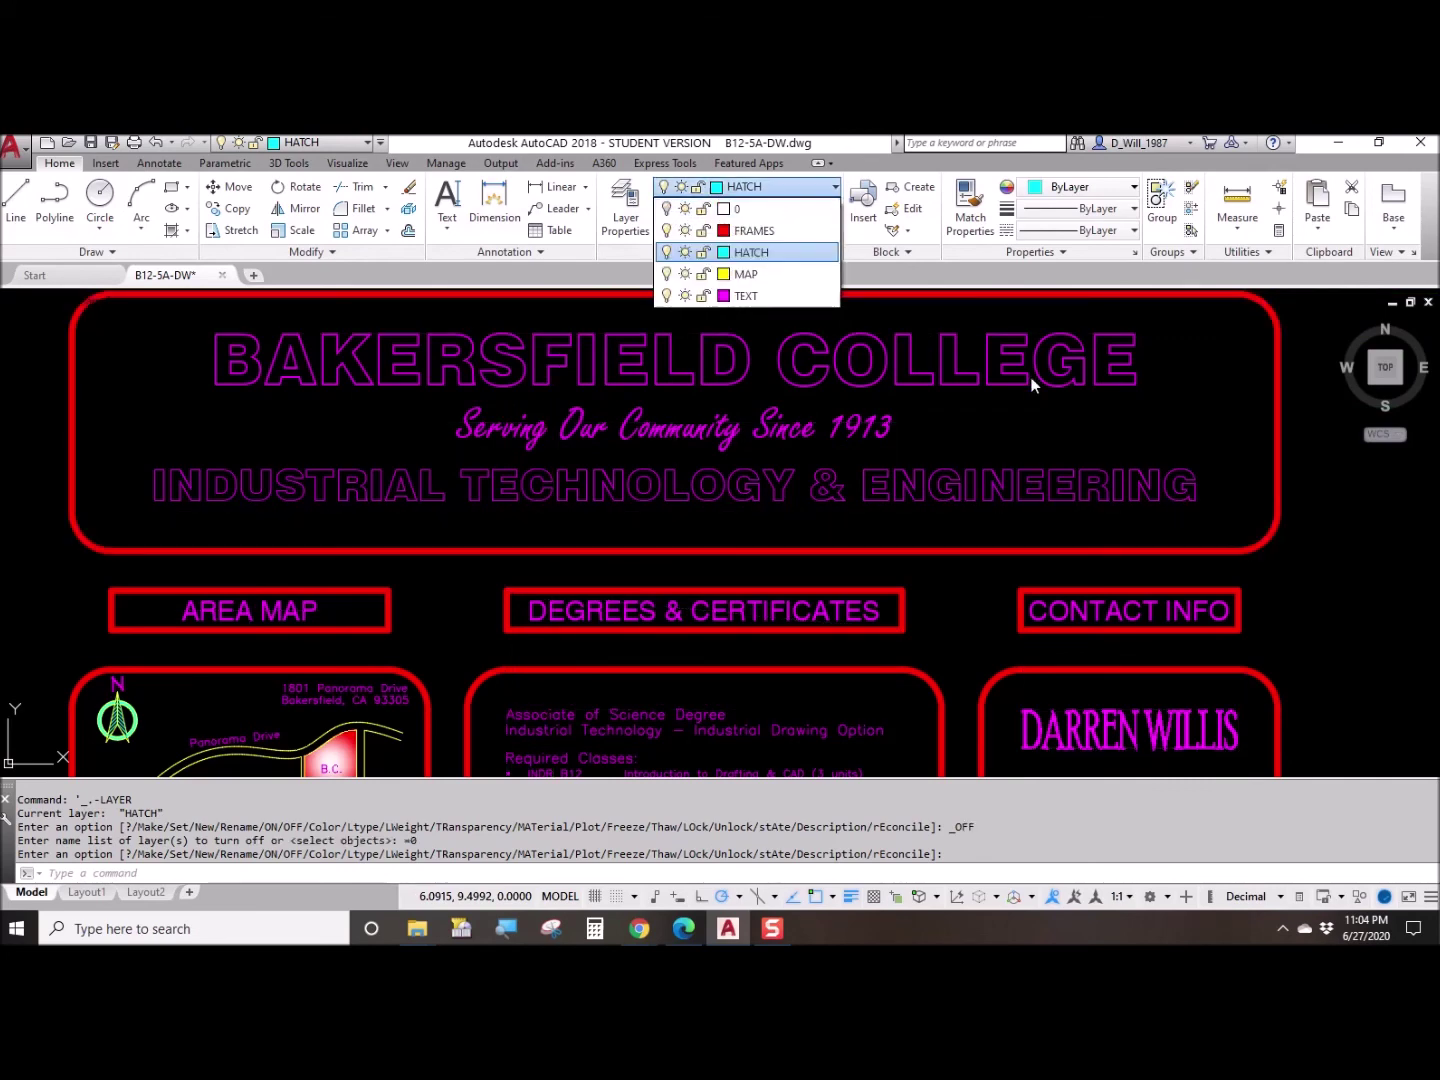
mouse_move(871, 646)
middle_down()
mouse_move(833, 541)
mouse_move(872, 448)
middle_up()
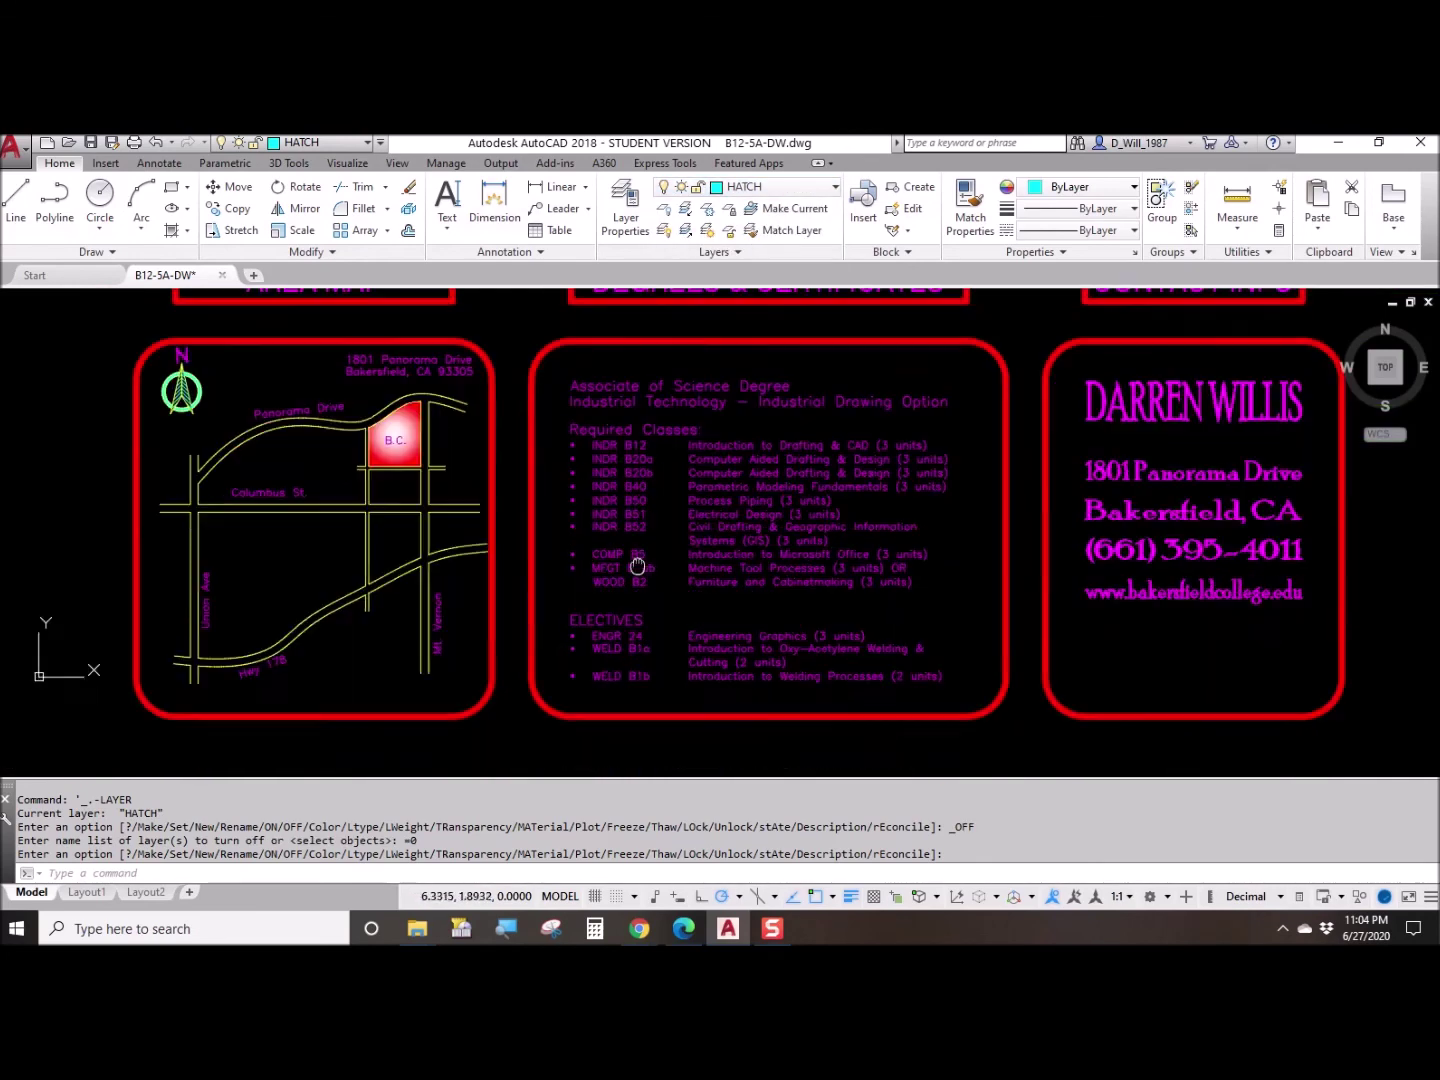
scroll(183, 402, up, 4)
middle_drag(184, 402, 184, 527)
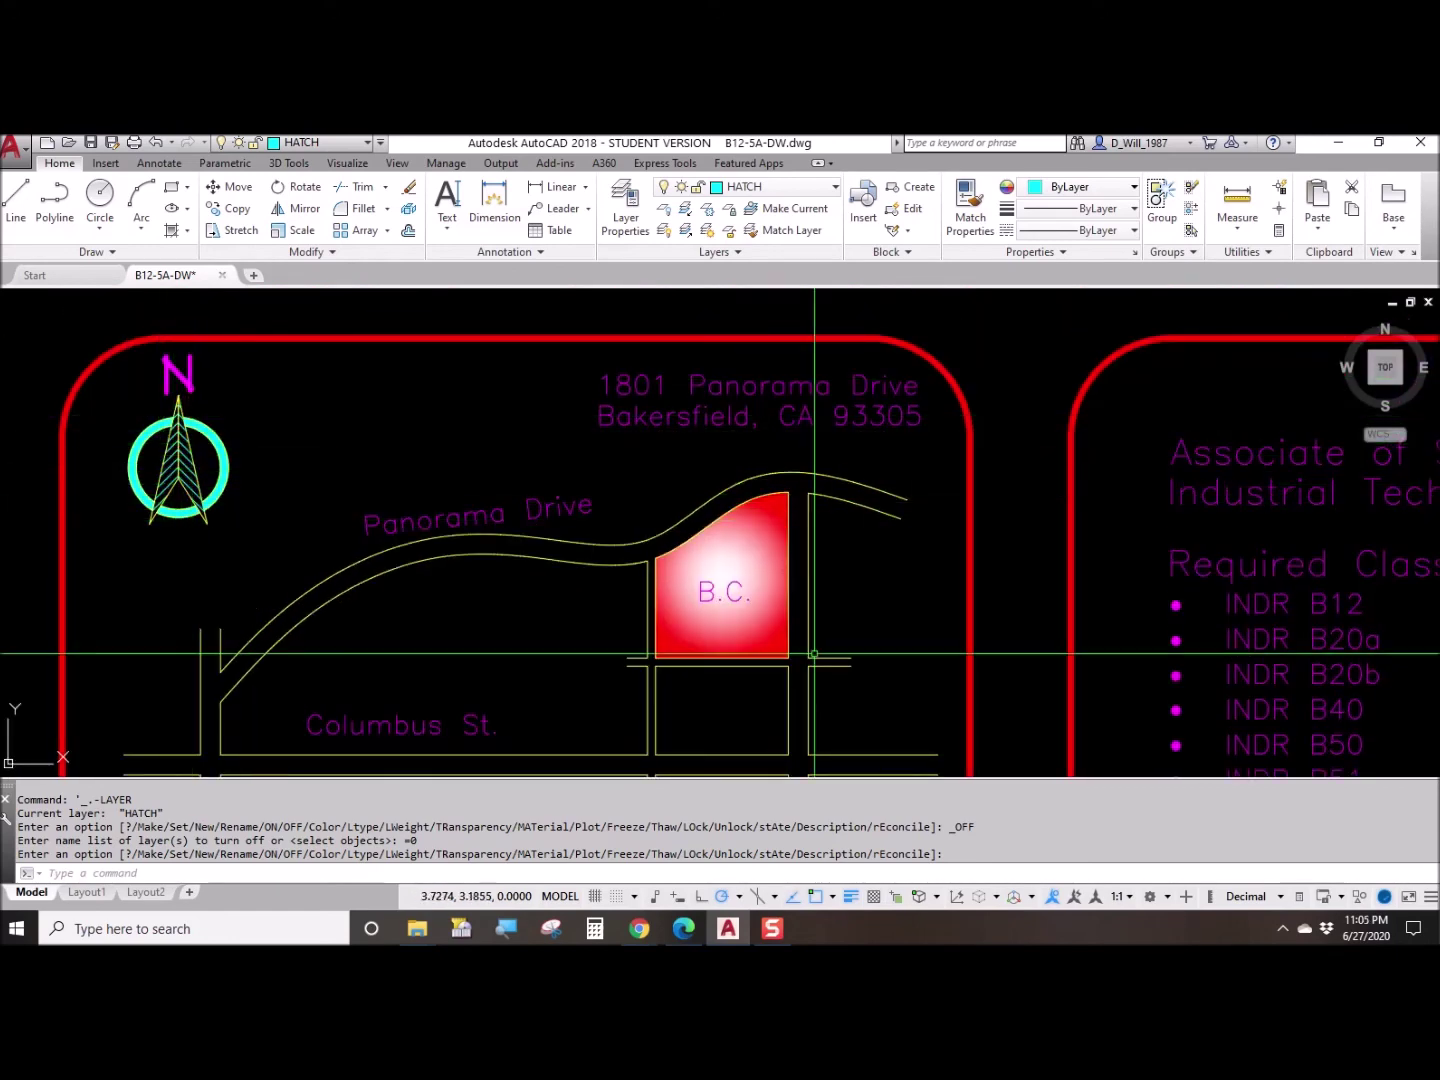
scroll(748, 540, down, 2)
scroll(744, 548, down, 2)
middle_drag(744, 548, 472, 462)
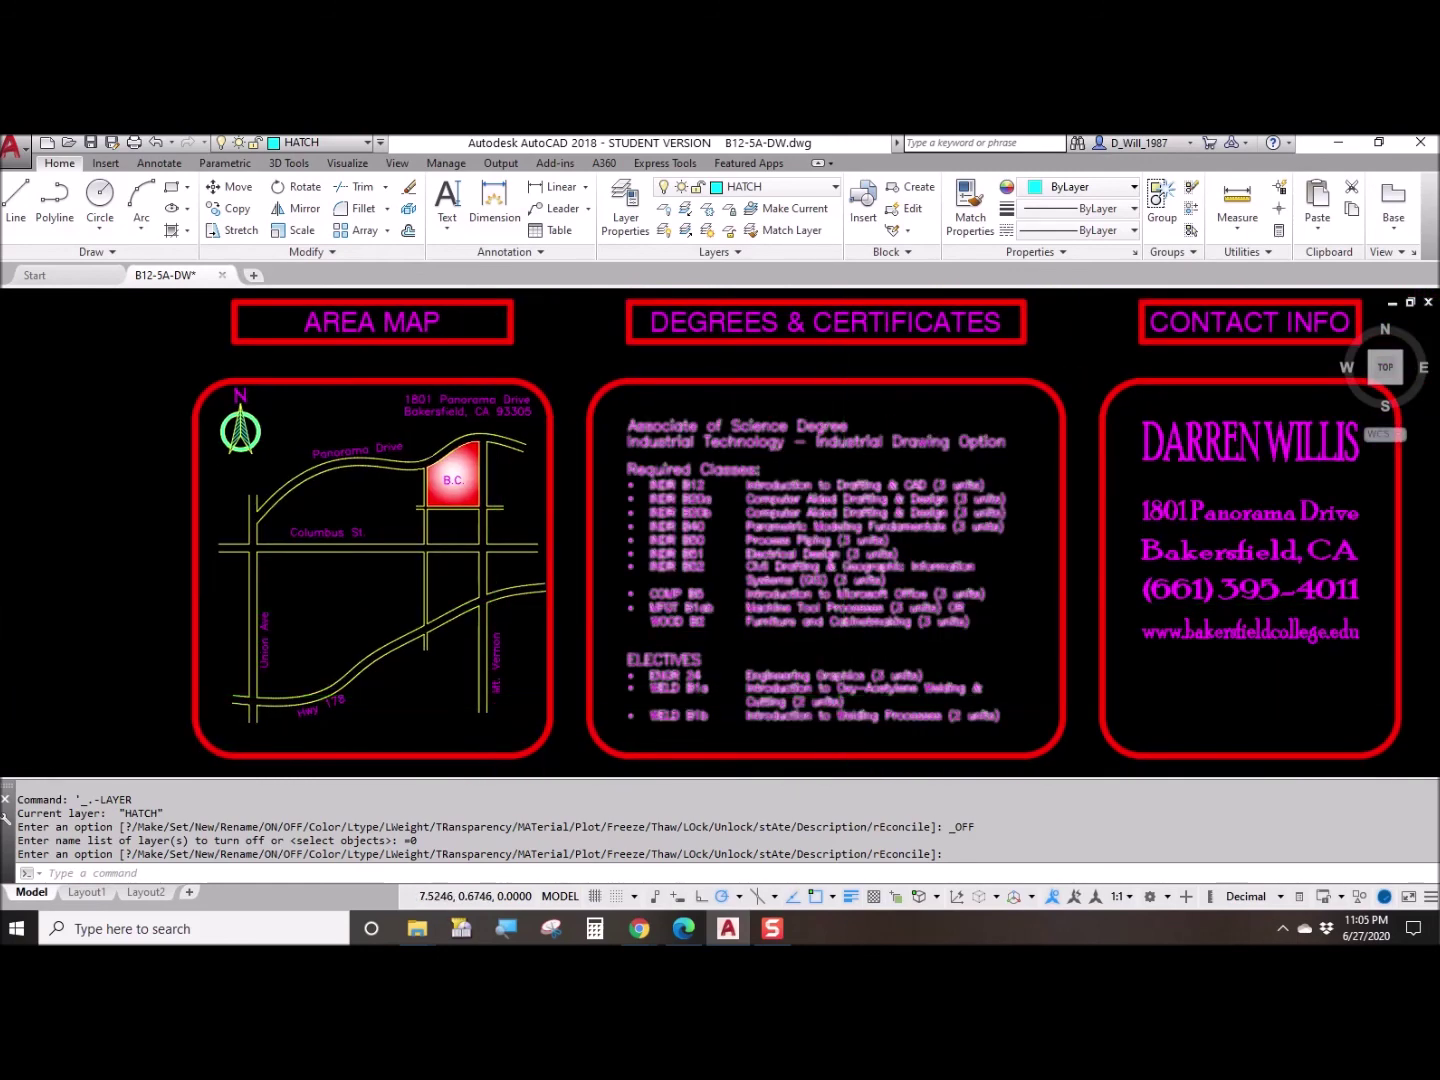
scroll(757, 661, down, 1)
middle_drag(757, 662, 577, 691)
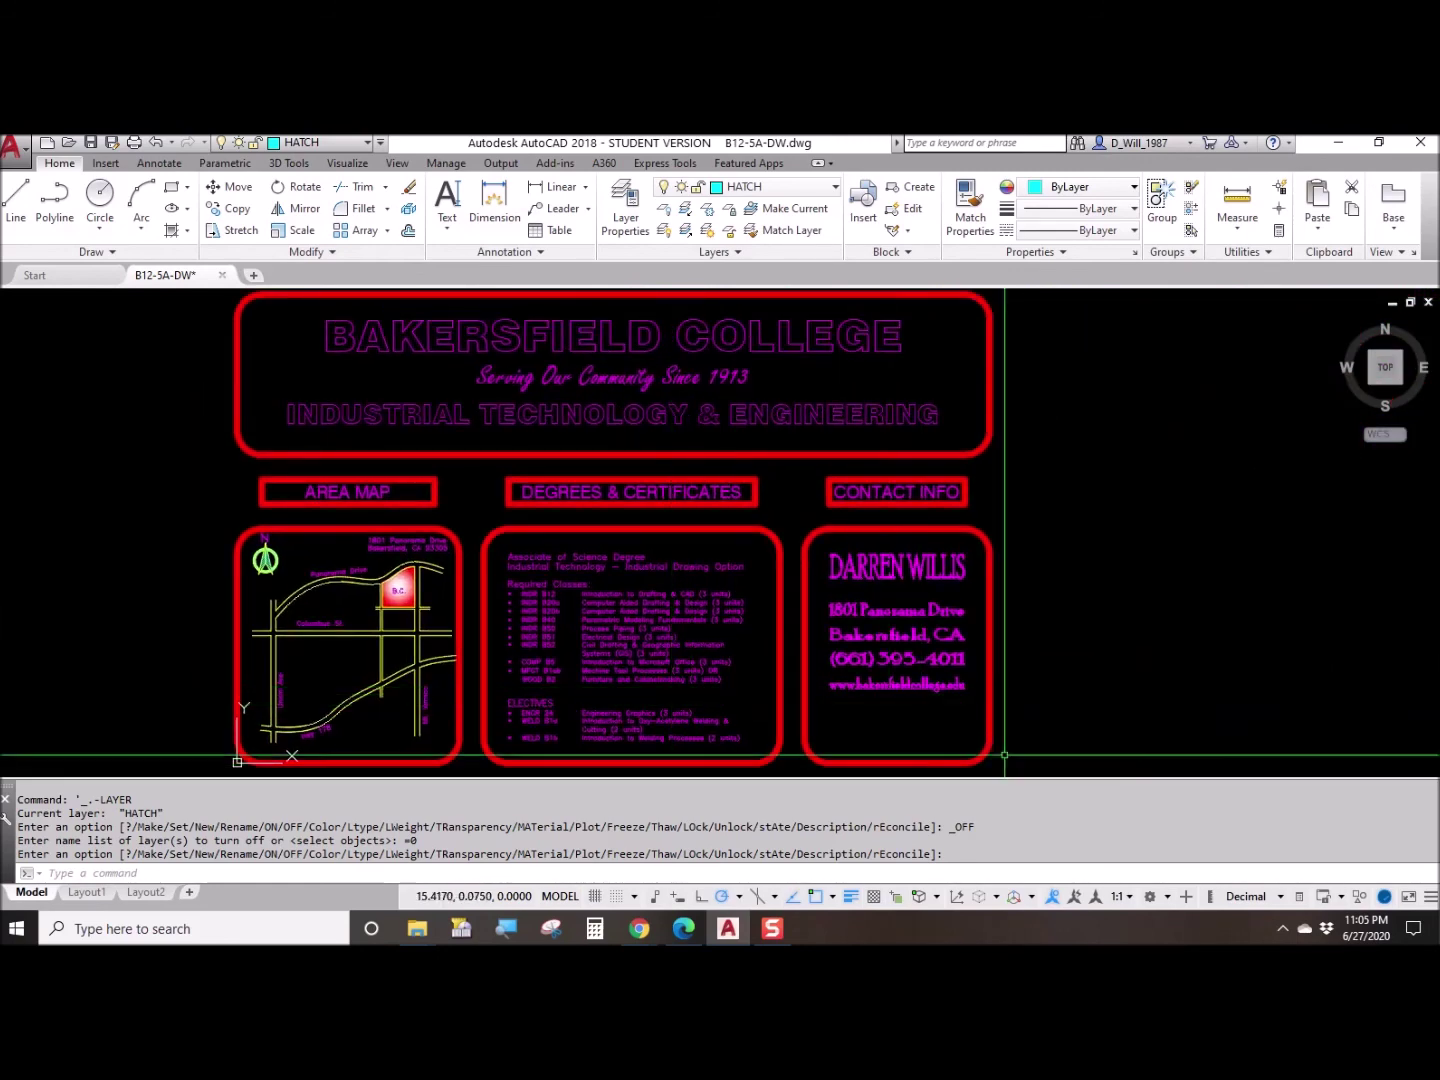